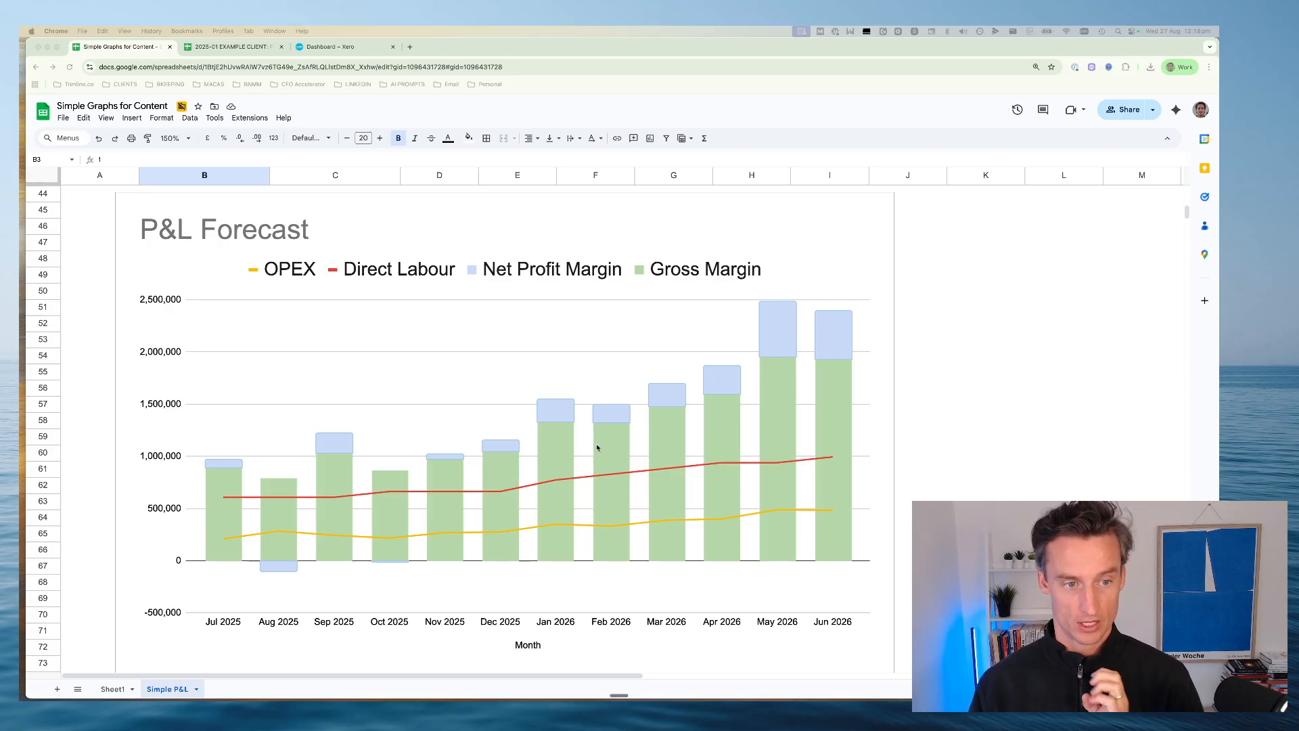
# Go through the three P&L Goals at the top of the sheet, ending with the Trend Analysis row selected across B5:F5
pyautogui.scroll(15, 581, 426)
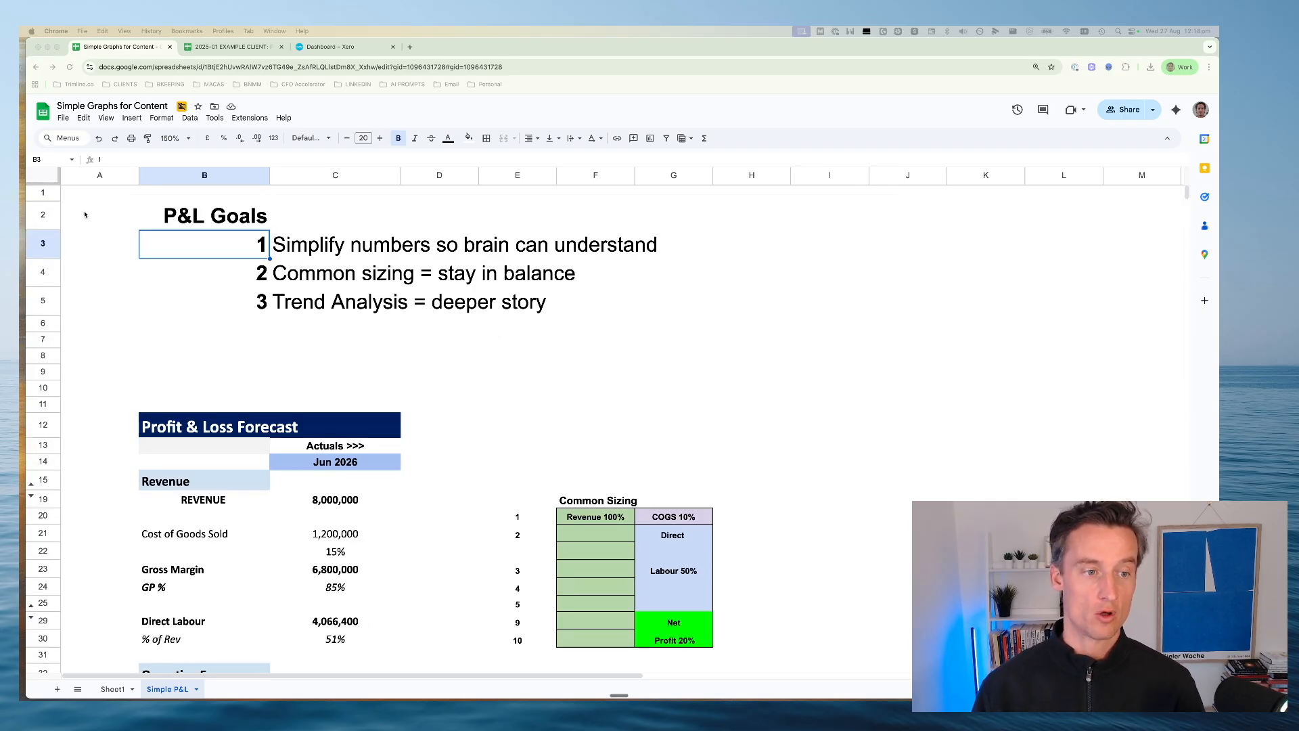
pyautogui.click(291, 214)
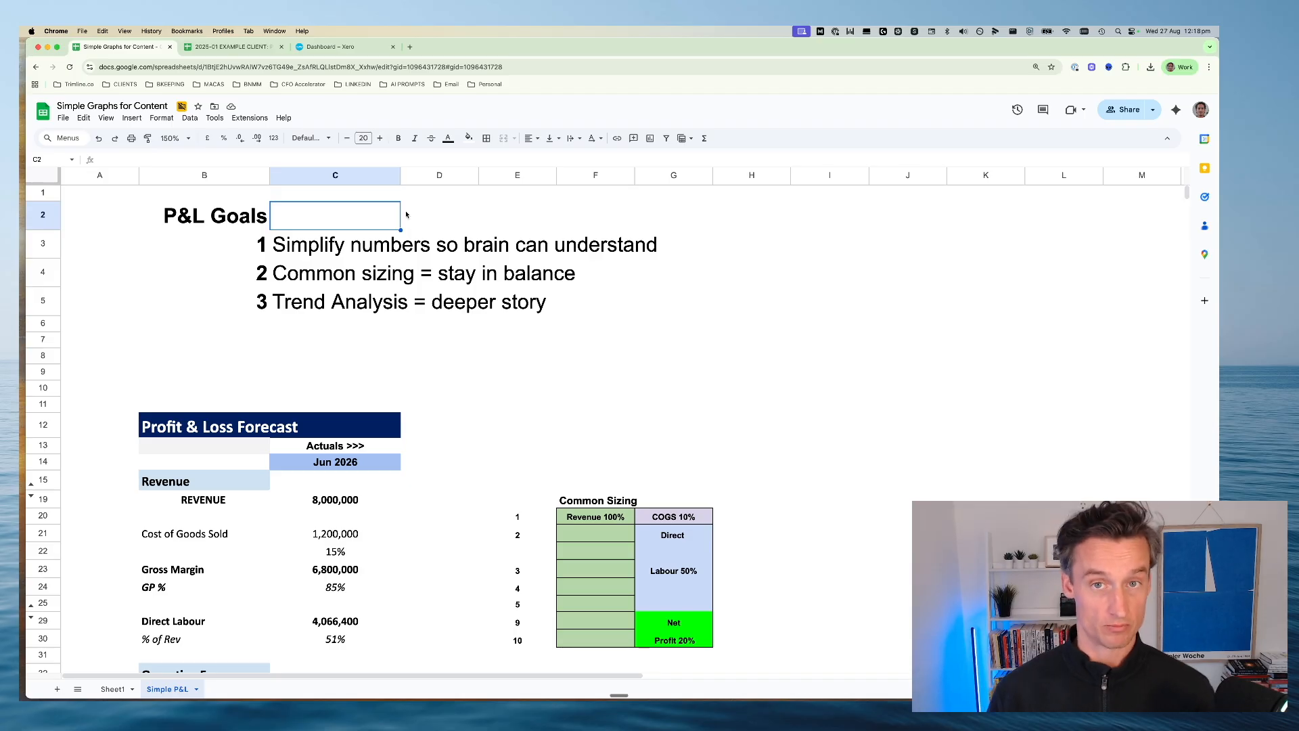
pyautogui.click(452, 213)
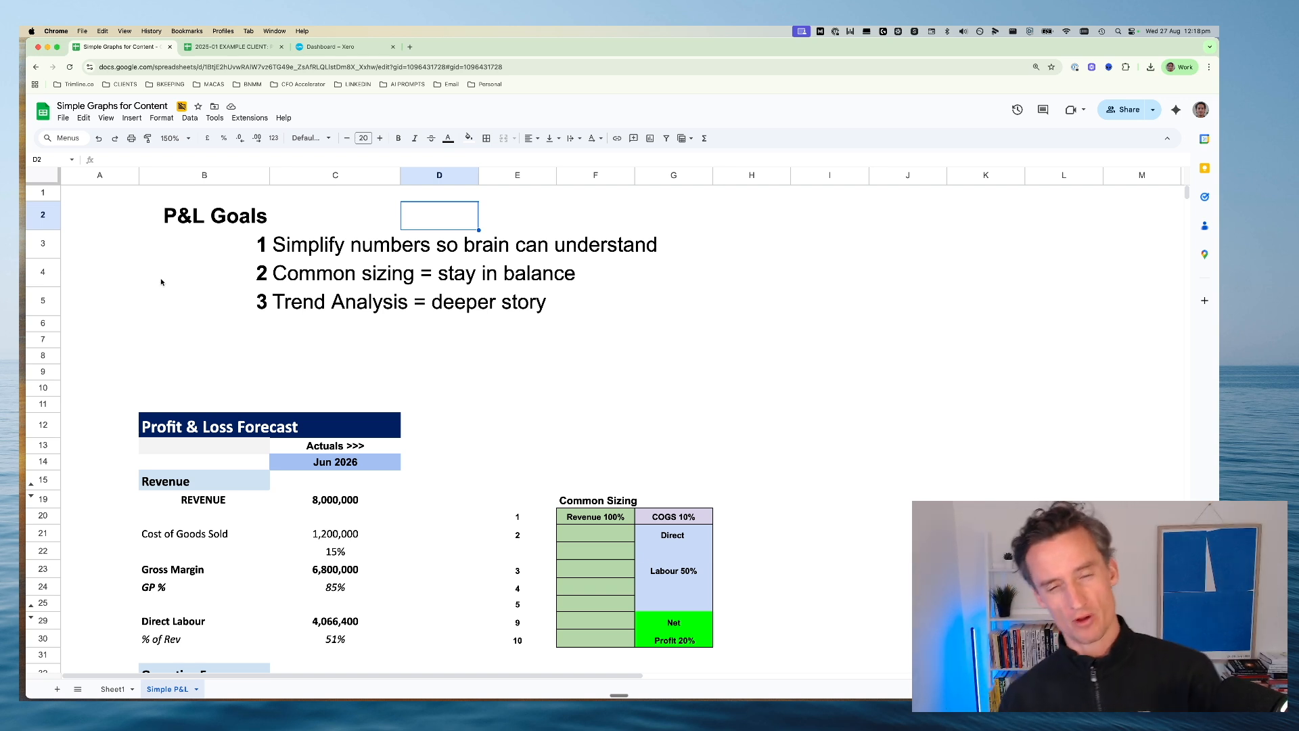
pyautogui.click(758, 323)
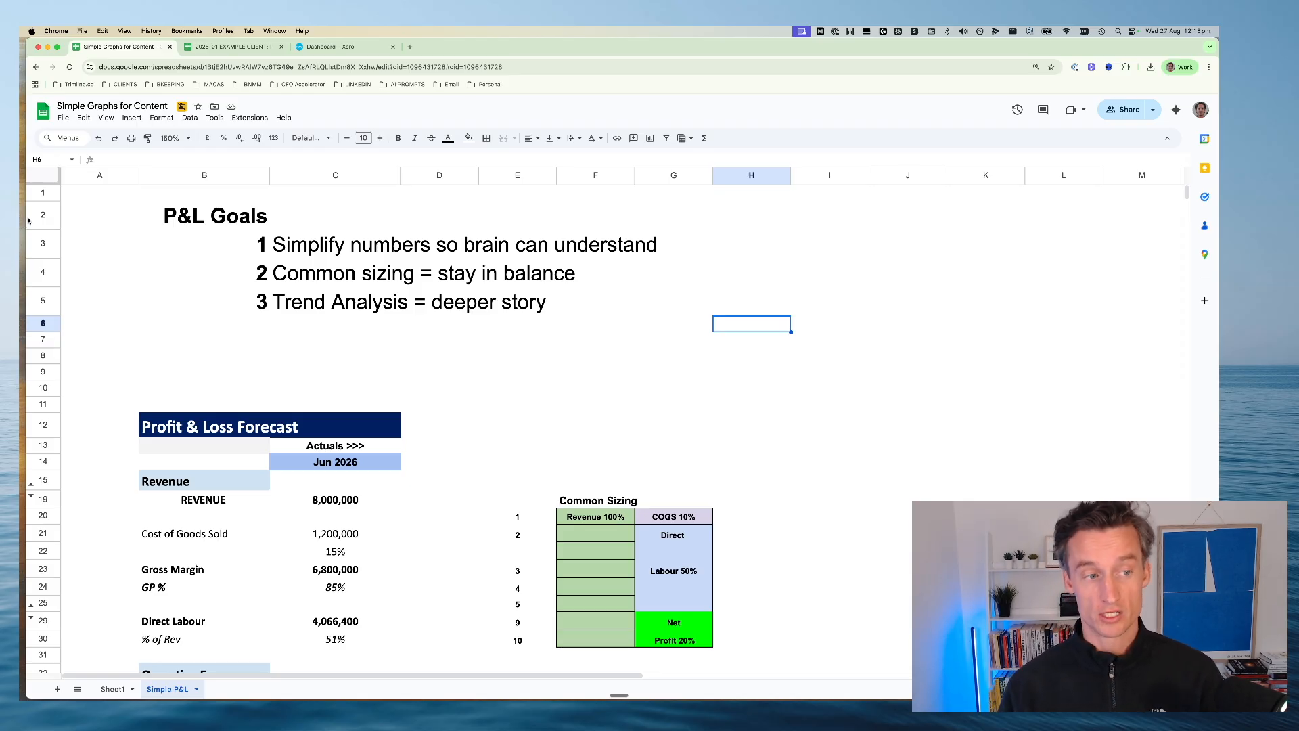
pyautogui.click(32, 215)
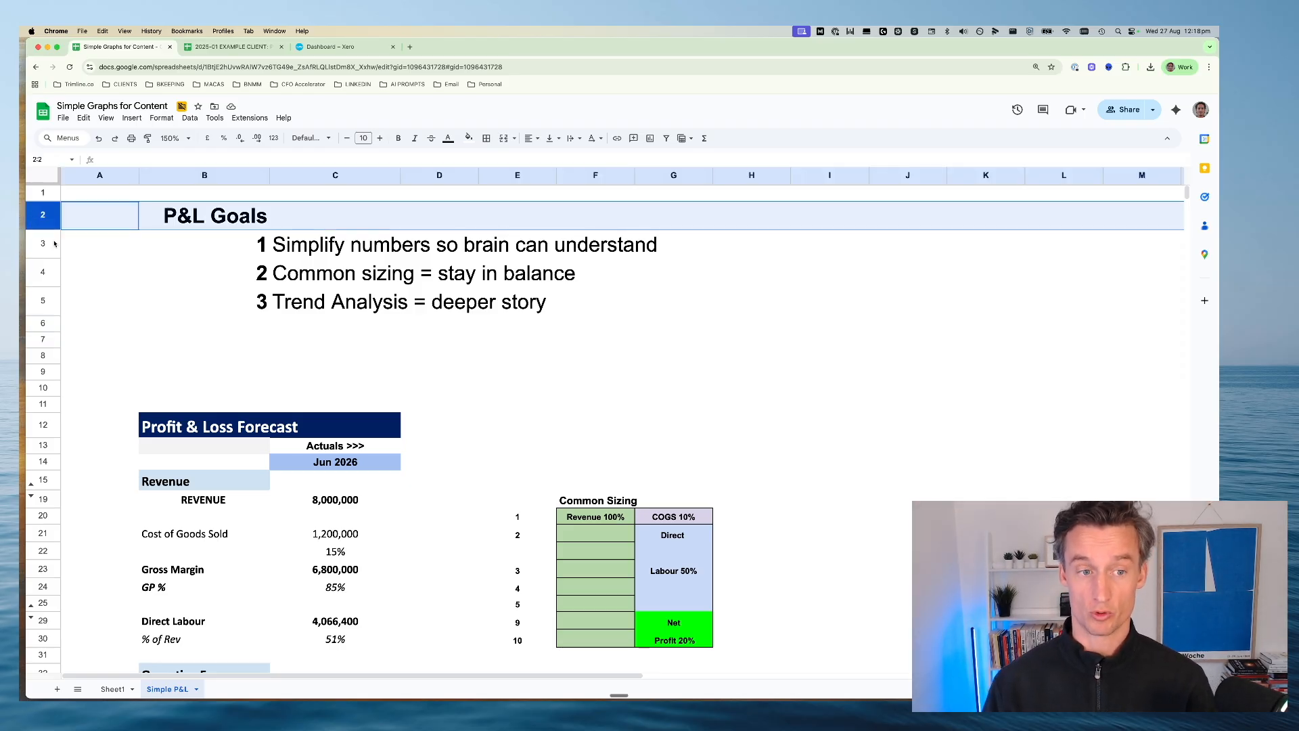
pyautogui.click(42, 245)
pyautogui.click(386, 251)
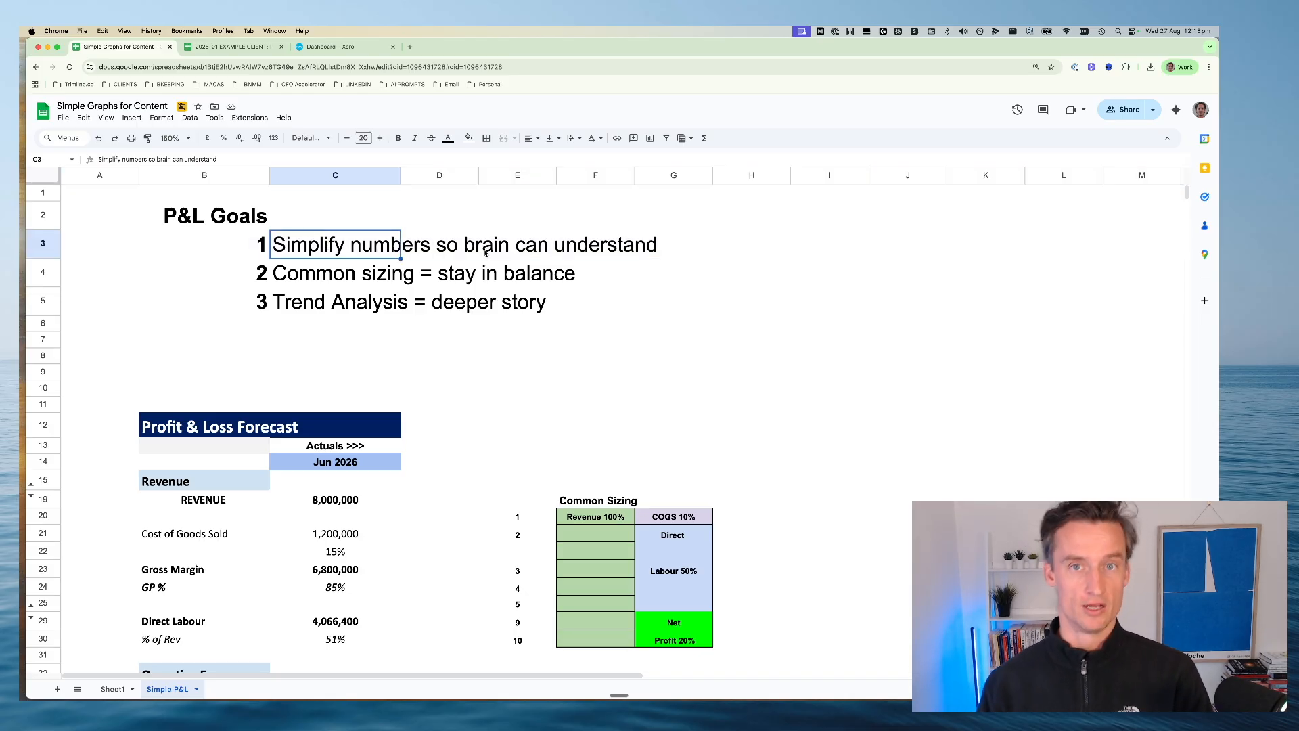
pyautogui.click(257, 273)
pyautogui.click(341, 273)
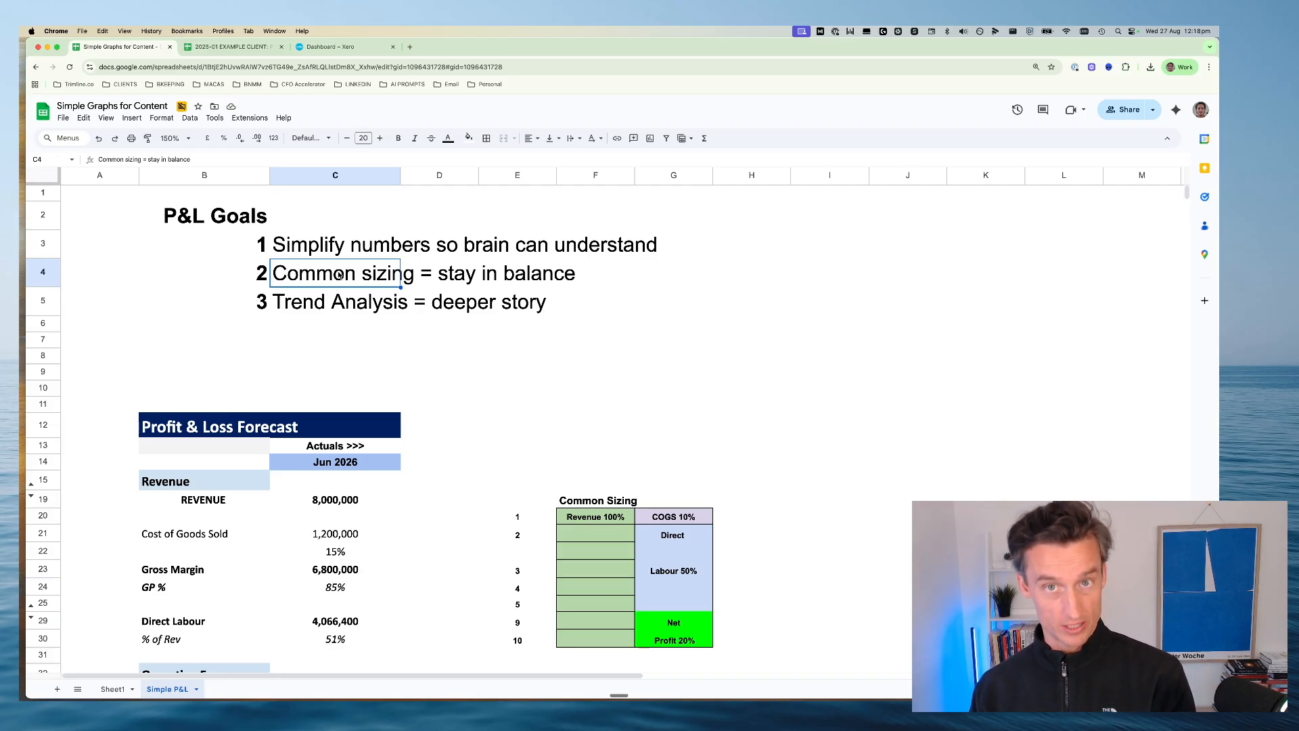
pyautogui.click(293, 304)
pyautogui.moveTo(226, 301); pyautogui.dragTo(626, 305)
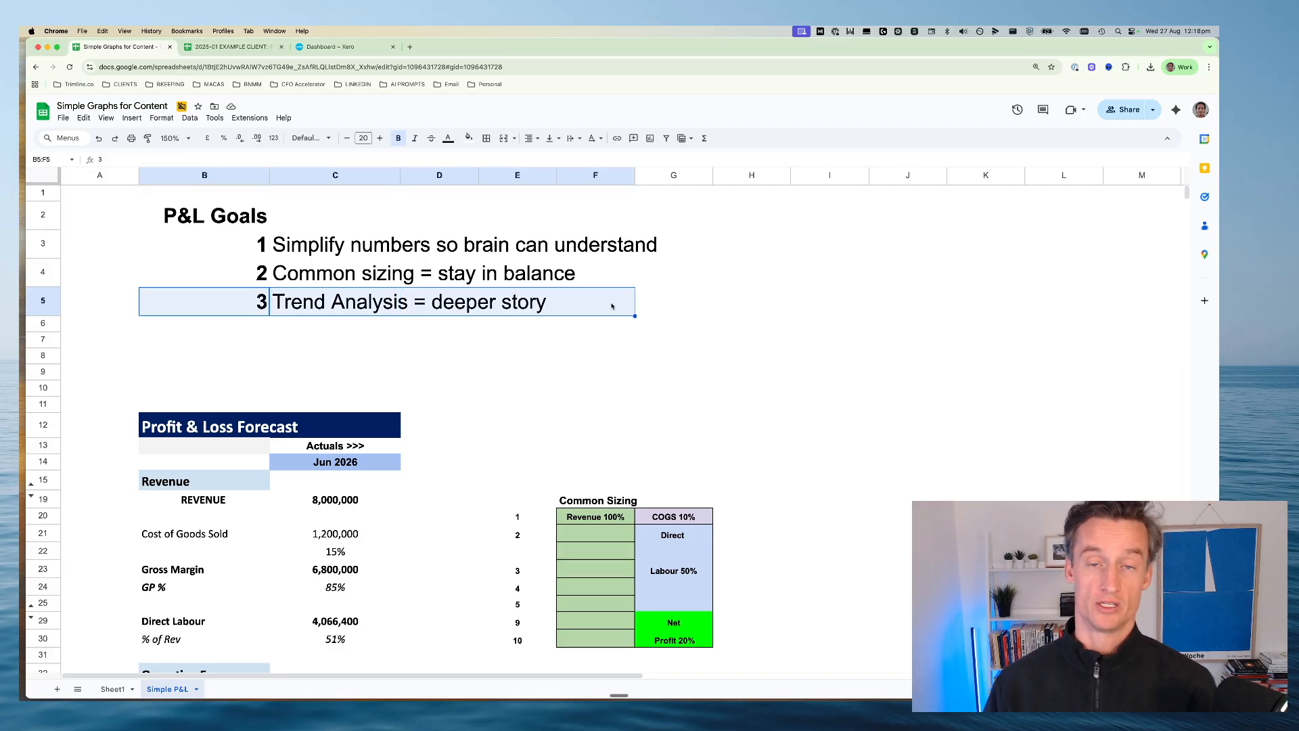
pyautogui.click(301, 341)
# Review the Revenue, Cost of Goods Sold and Gross Margin rows of the Profit & Loss Forecast, selecting each in turn
pyautogui.scroll(-5, 301, 349)
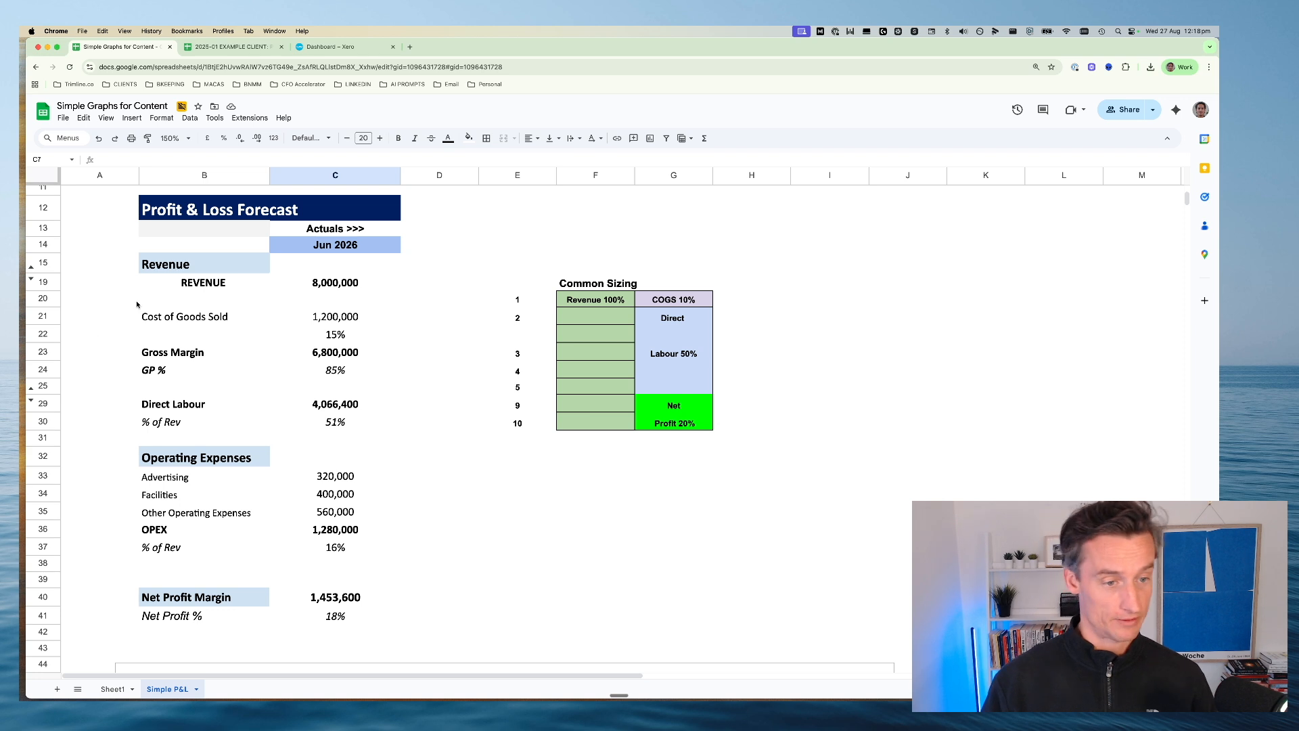
pyautogui.moveTo(173, 283); pyautogui.dragTo(285, 282)
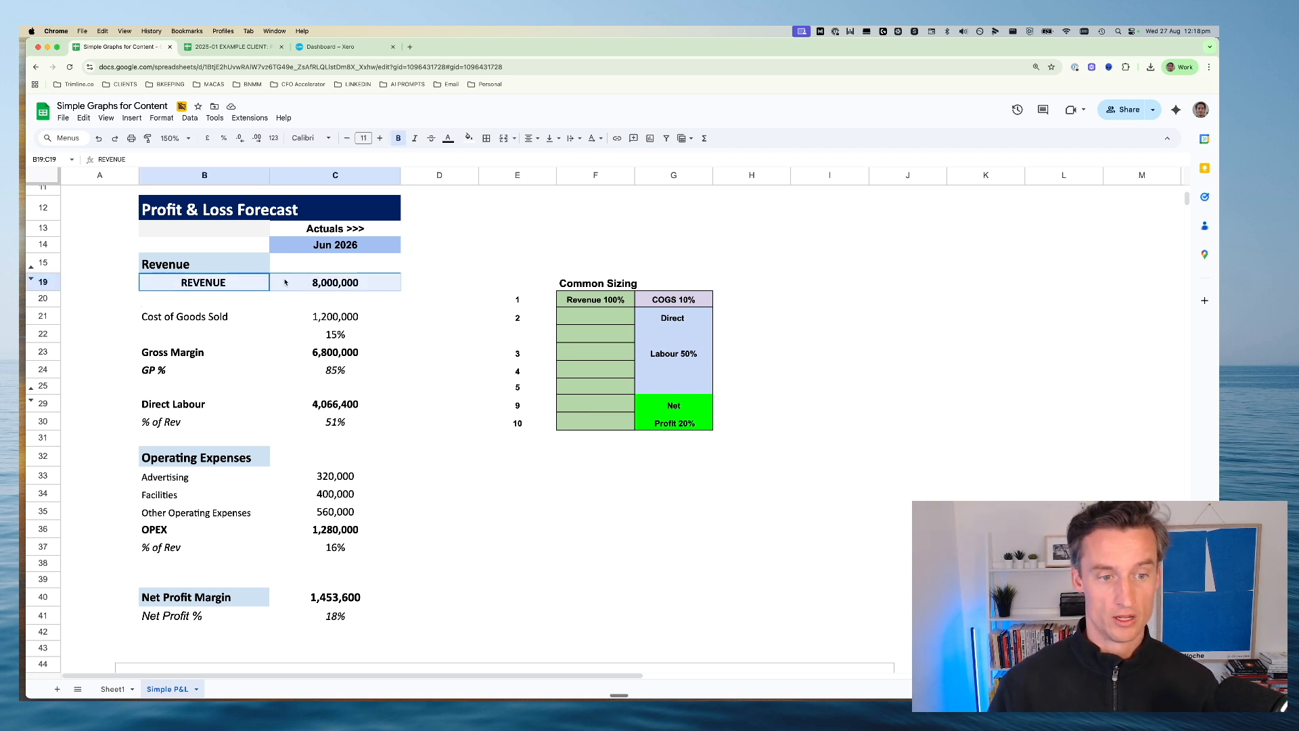
pyautogui.moveTo(158, 317); pyautogui.dragTo(295, 317)
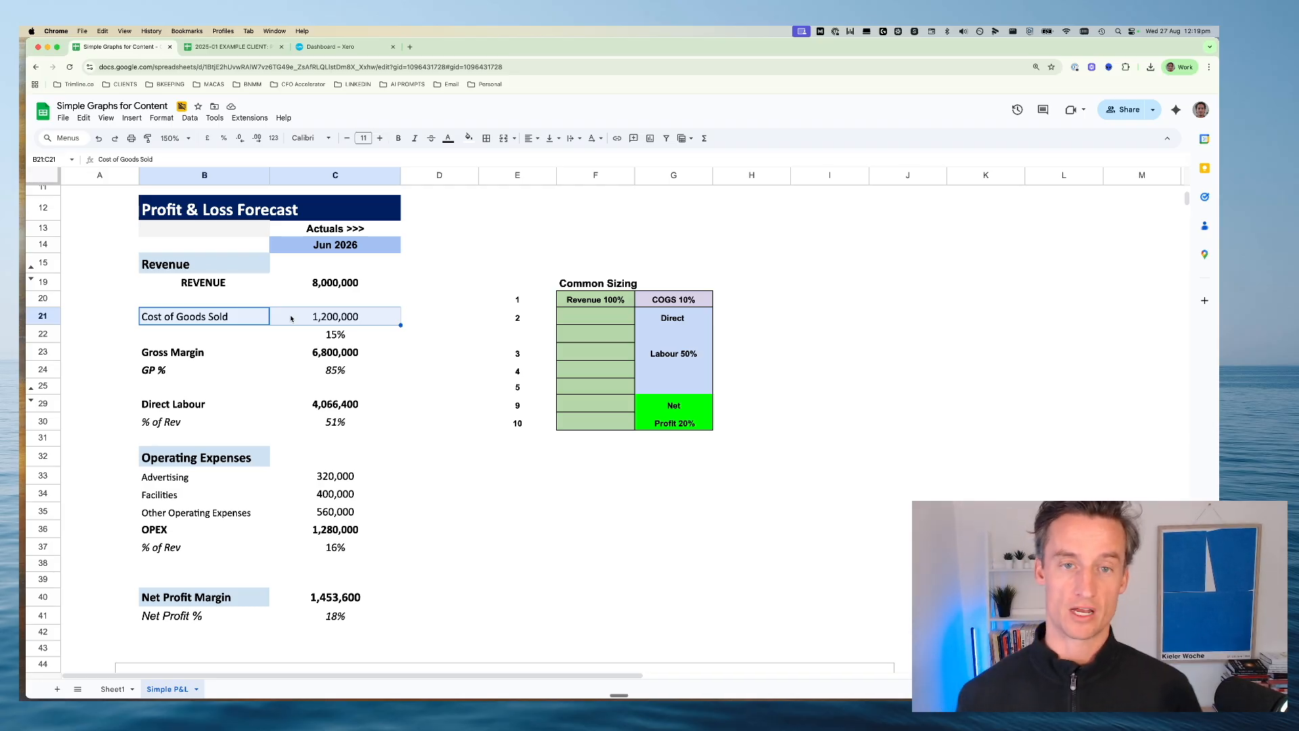
pyautogui.moveTo(257, 351); pyautogui.dragTo(344, 351)
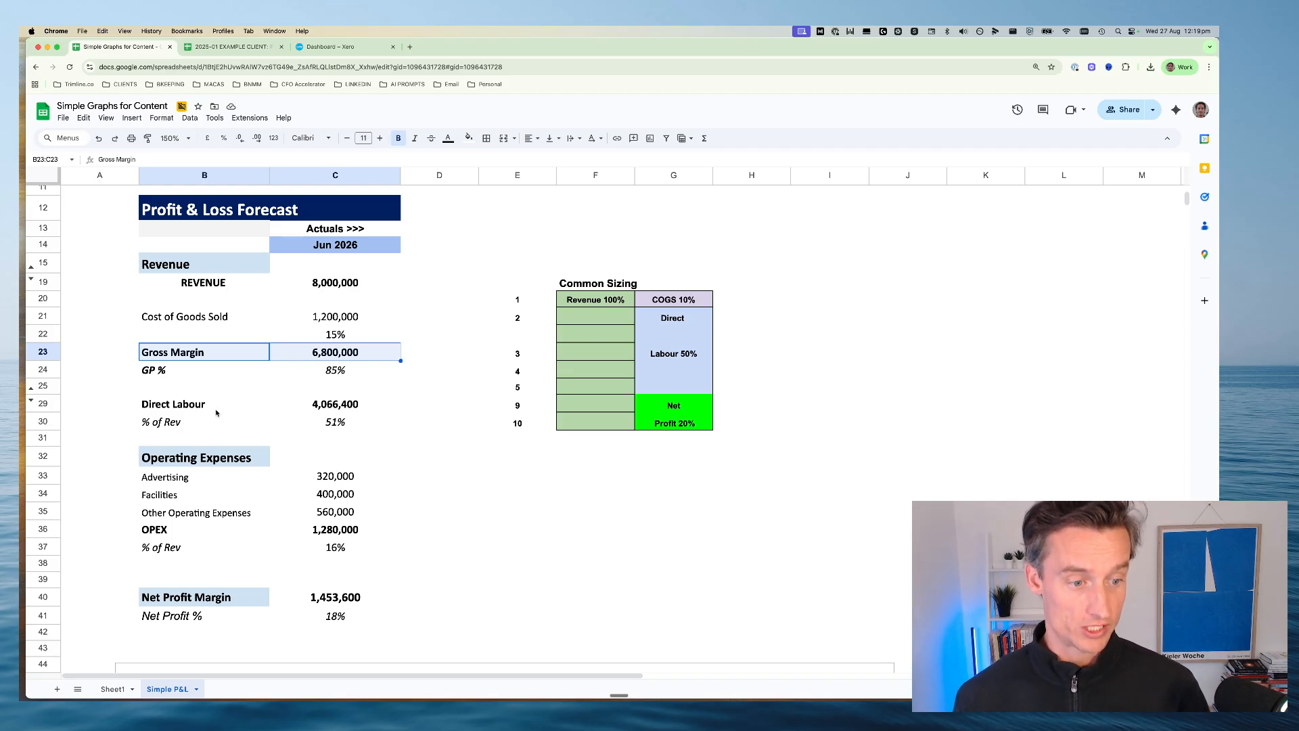
# Compare the Direct Labour rows with the Gross Margin rows by selecting each label together with its amounts
pyautogui.moveTo(203, 403); pyautogui.dragTo(380, 428)
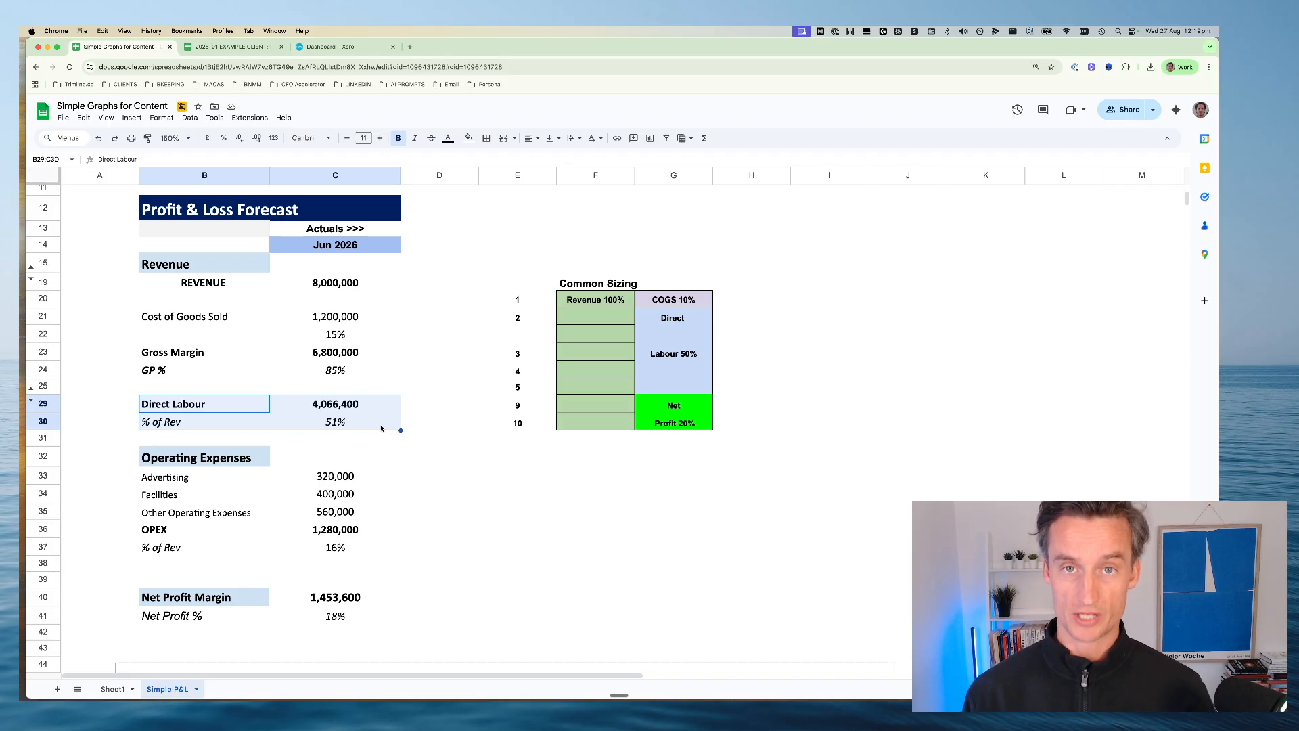
pyautogui.click(292, 426)
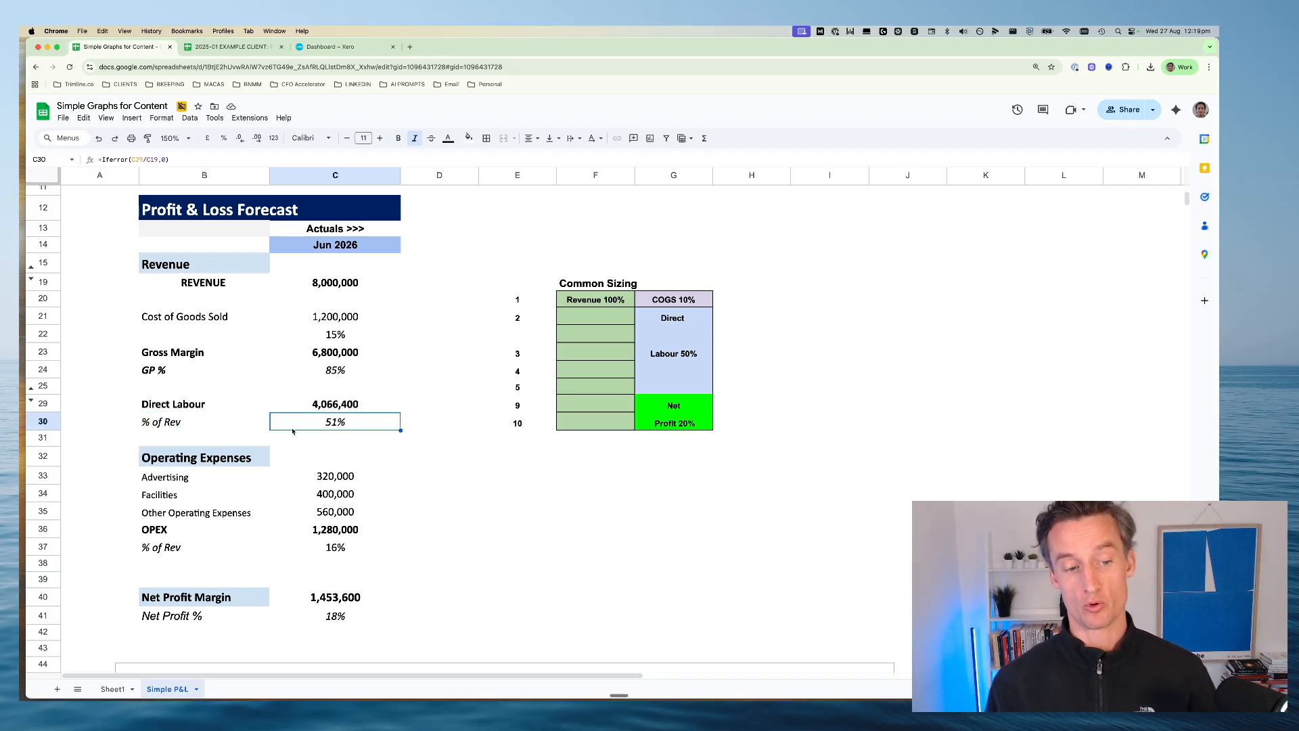
pyautogui.moveTo(183, 404); pyautogui.dragTo(389, 427)
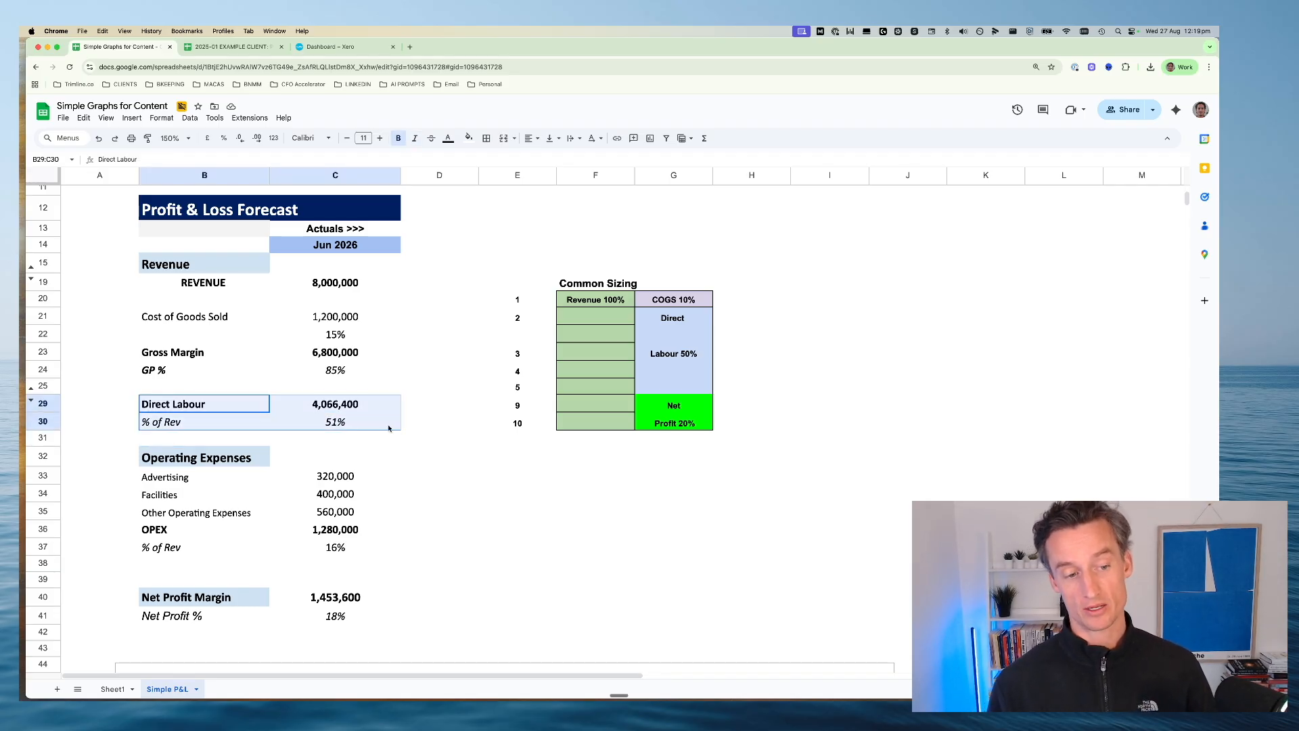
pyautogui.moveTo(190, 360); pyautogui.dragTo(332, 379)
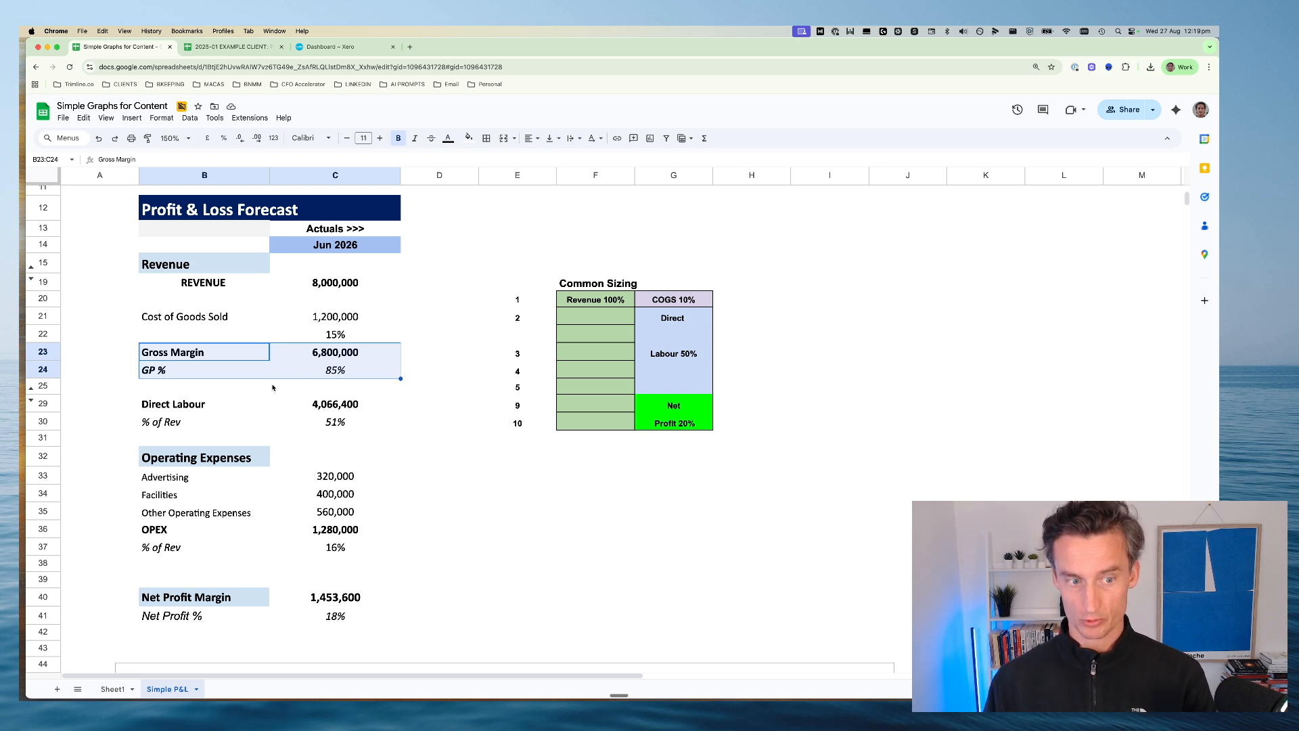
pyautogui.moveTo(170, 406); pyautogui.dragTo(295, 409)
# Inspect the formula behind Direct Labour's % of Rev in C30, leaving it as it is
pyautogui.click(202, 424)
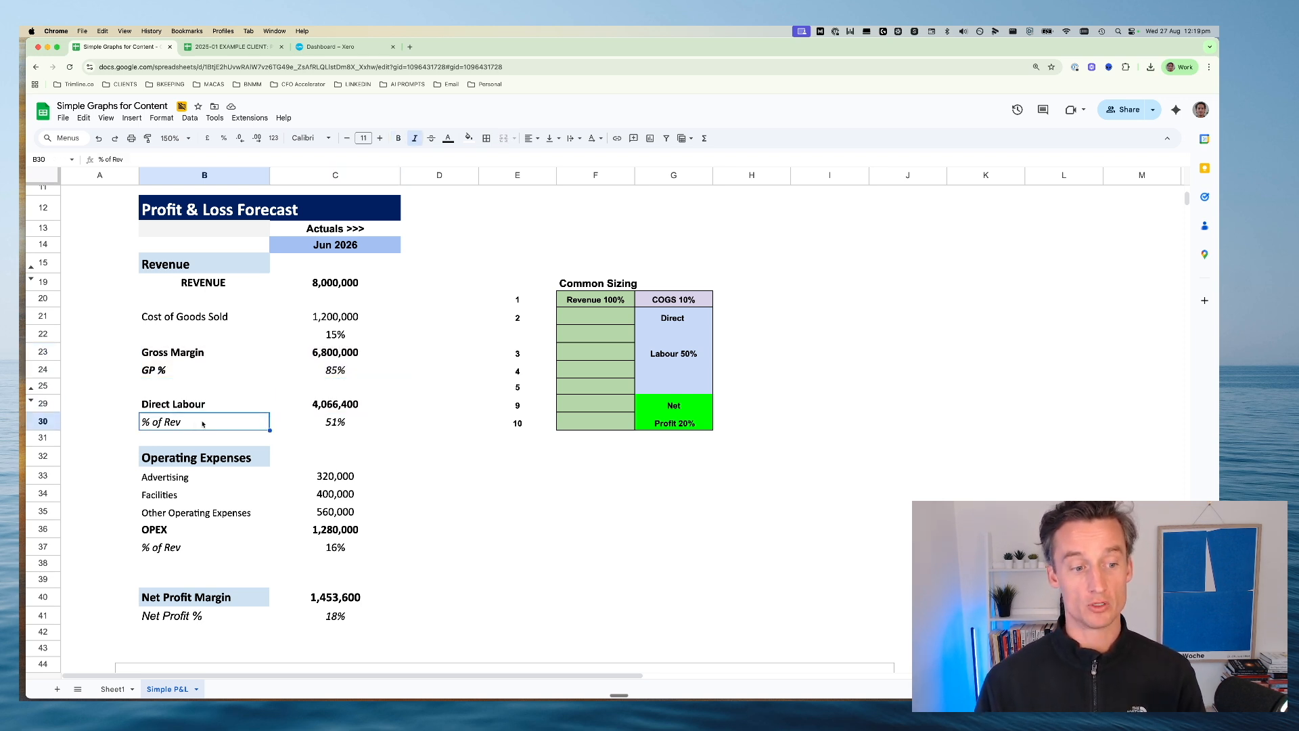
pyautogui.click(333, 420)
pyautogui.doubleClick(334, 420)
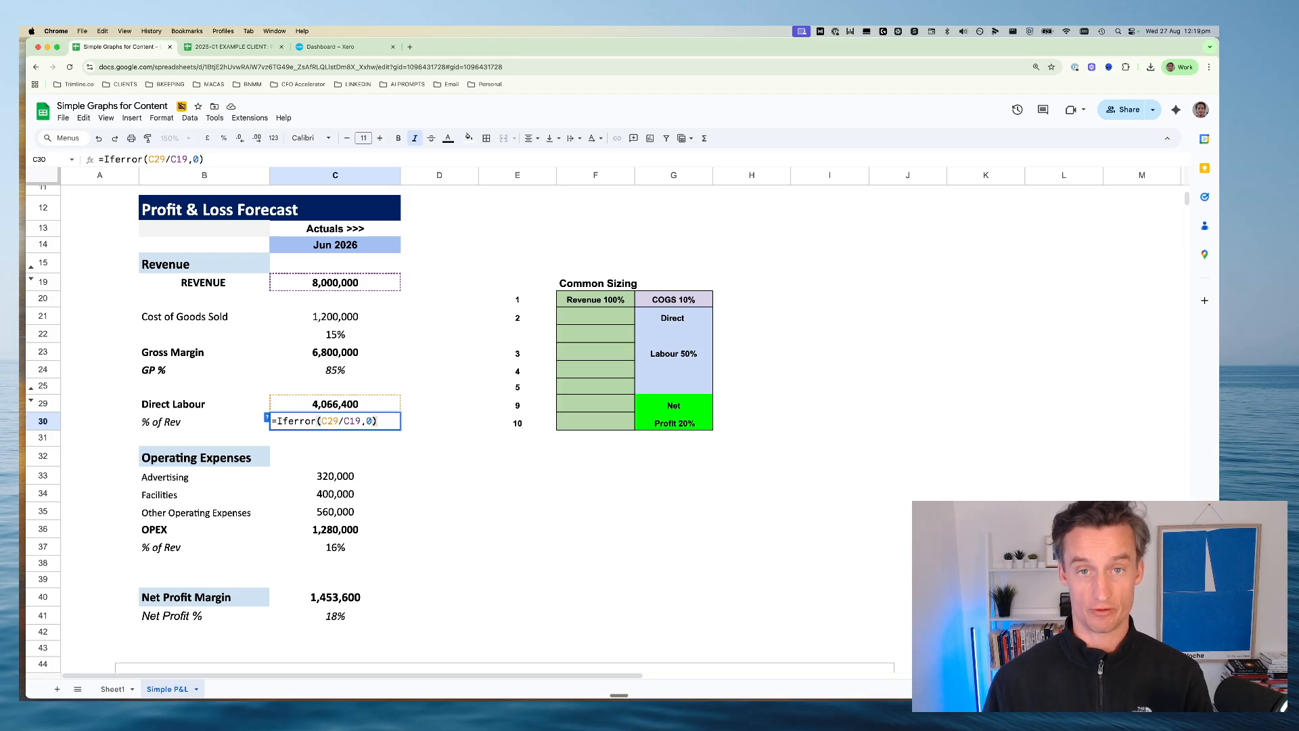
pyautogui.press('Escape')
pyautogui.click(162, 426)
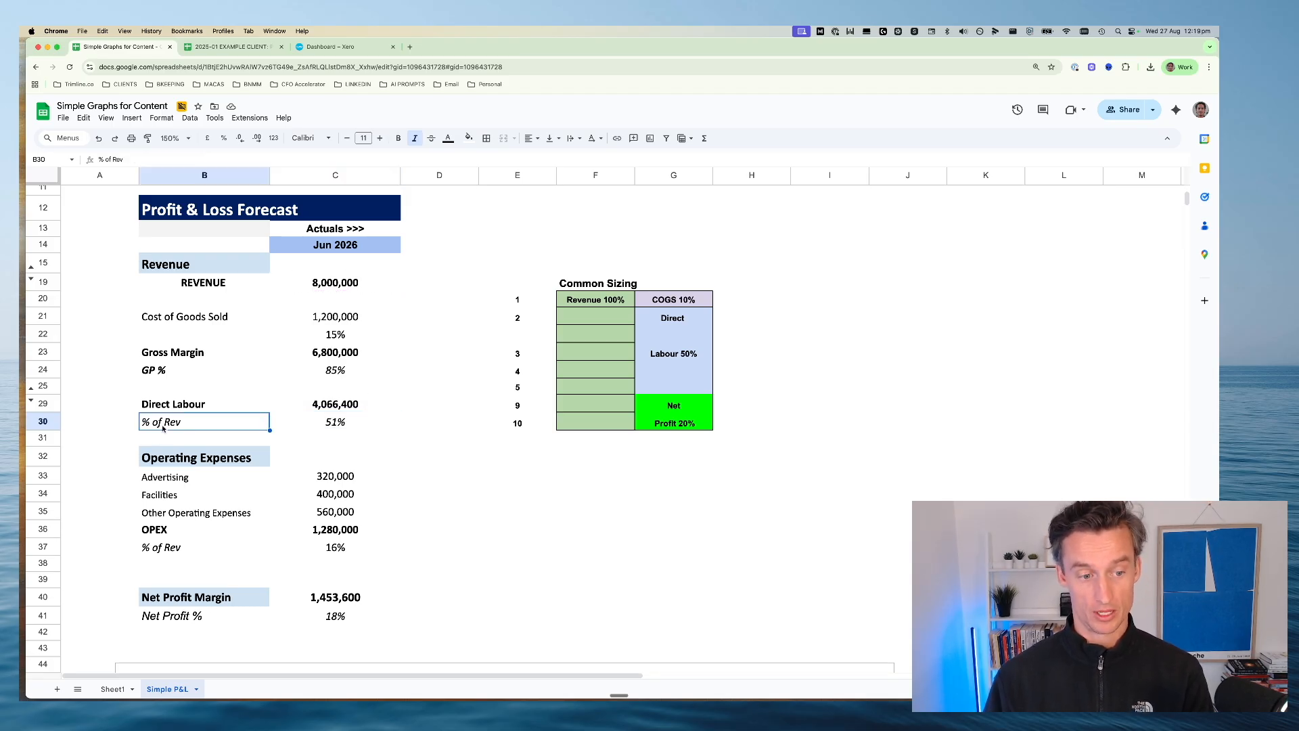
# Review the Operating Expenses section, selecting its heading and the Advertising row with its amount
pyautogui.scroll(-1, 159, 426)
pyautogui.scroll(-1, 154, 424)
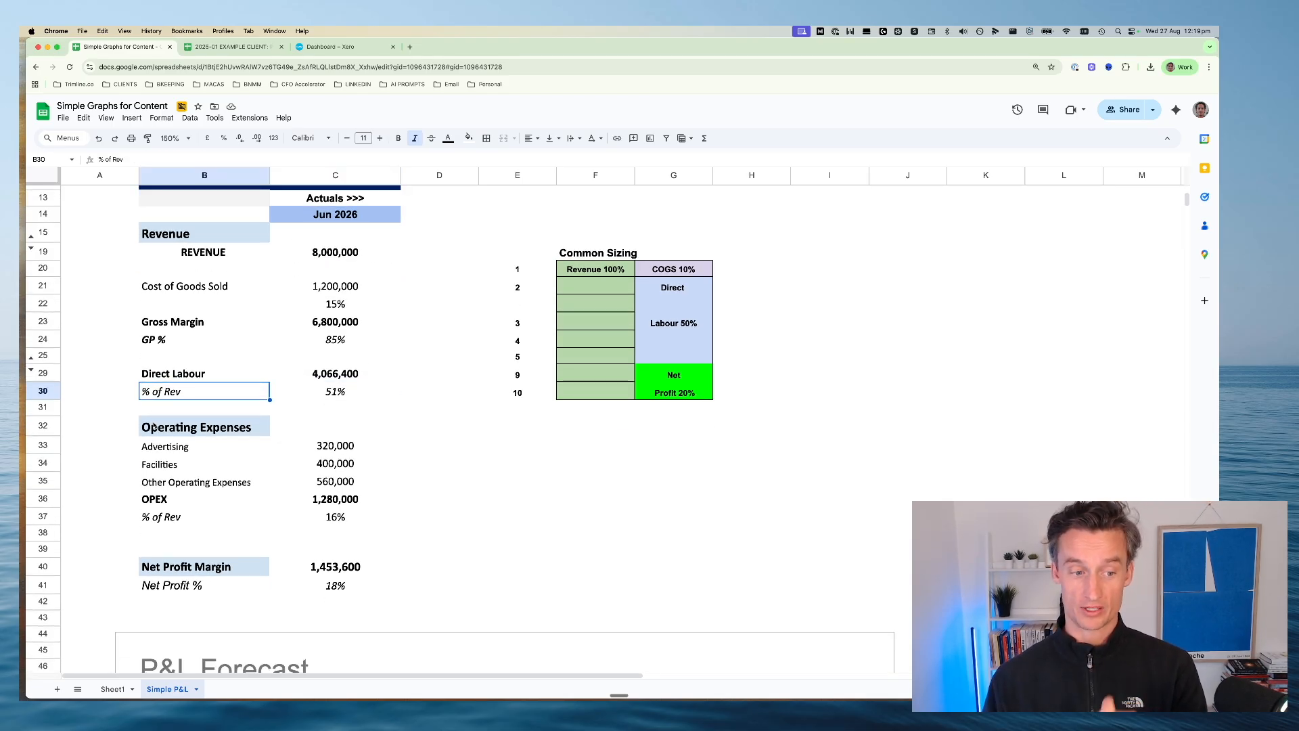
pyautogui.click(155, 427)
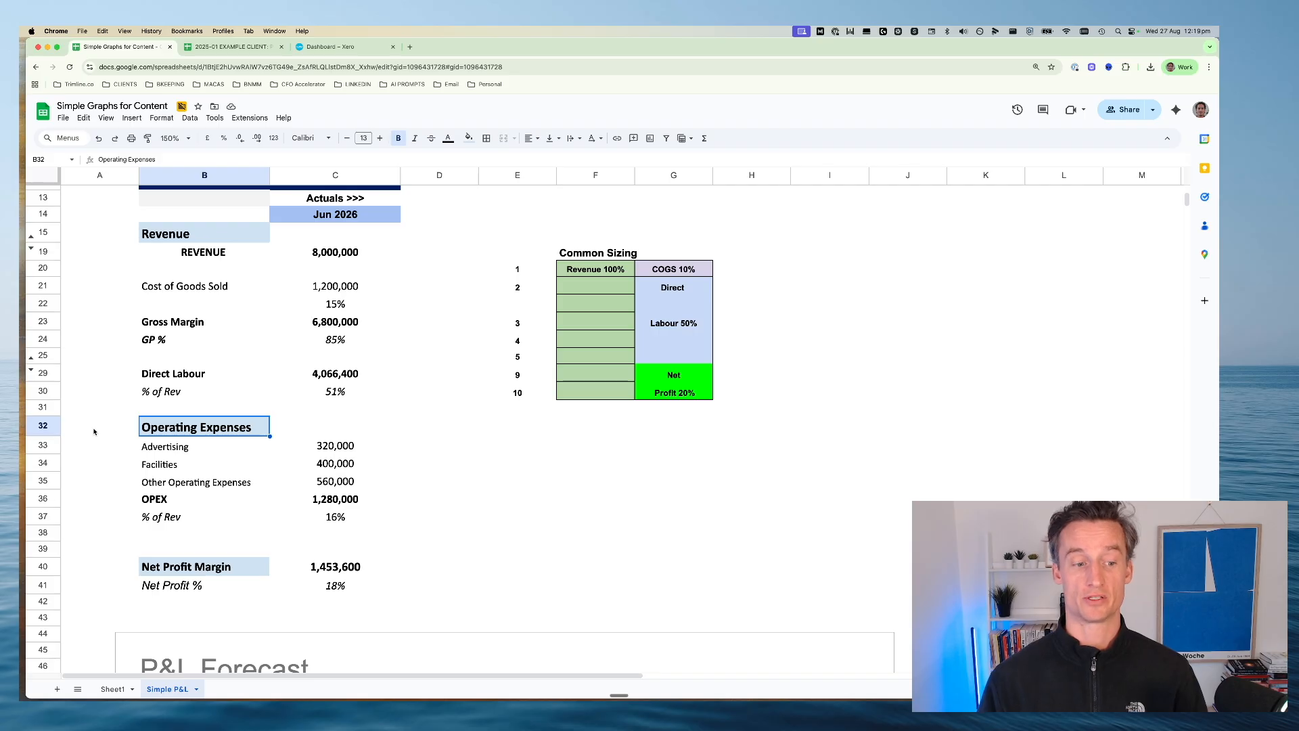
pyautogui.moveTo(177, 450); pyautogui.dragTo(344, 450)
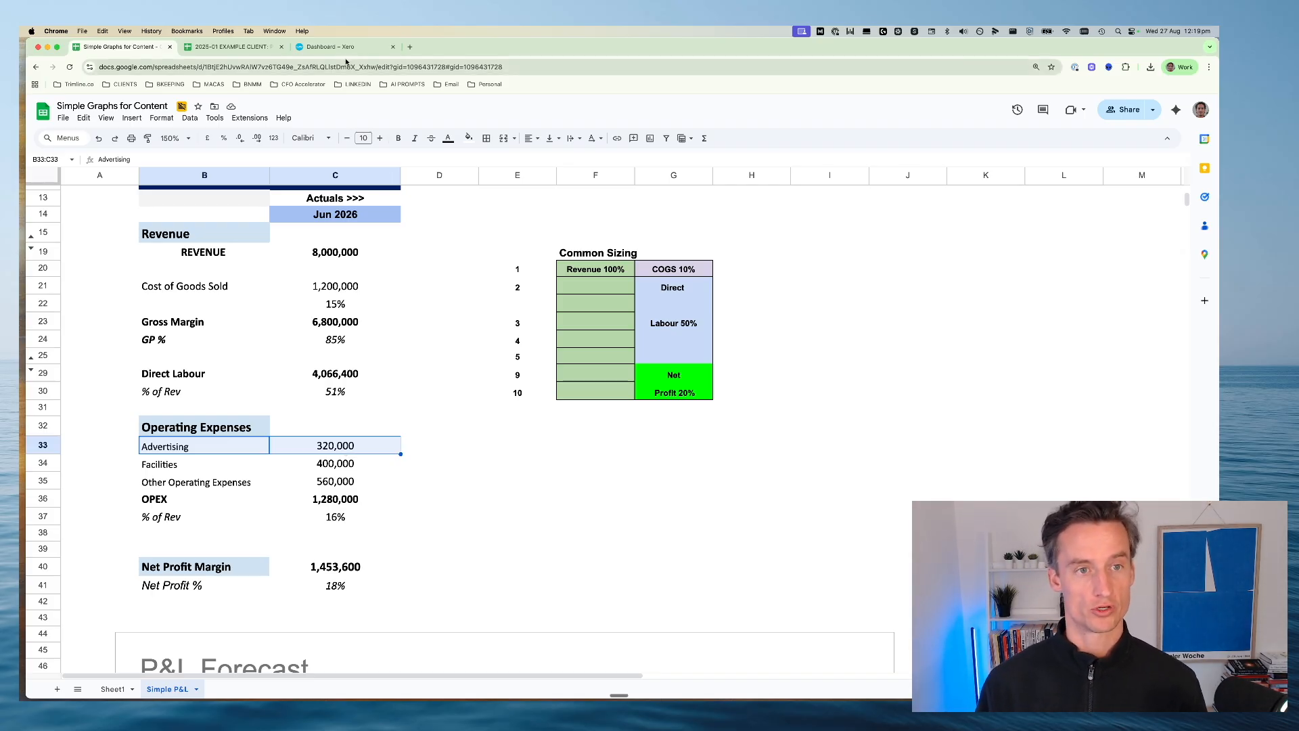
# Switch to Xero and open the Profit and Loss report for the demo company
pyautogui.click(327, 46)
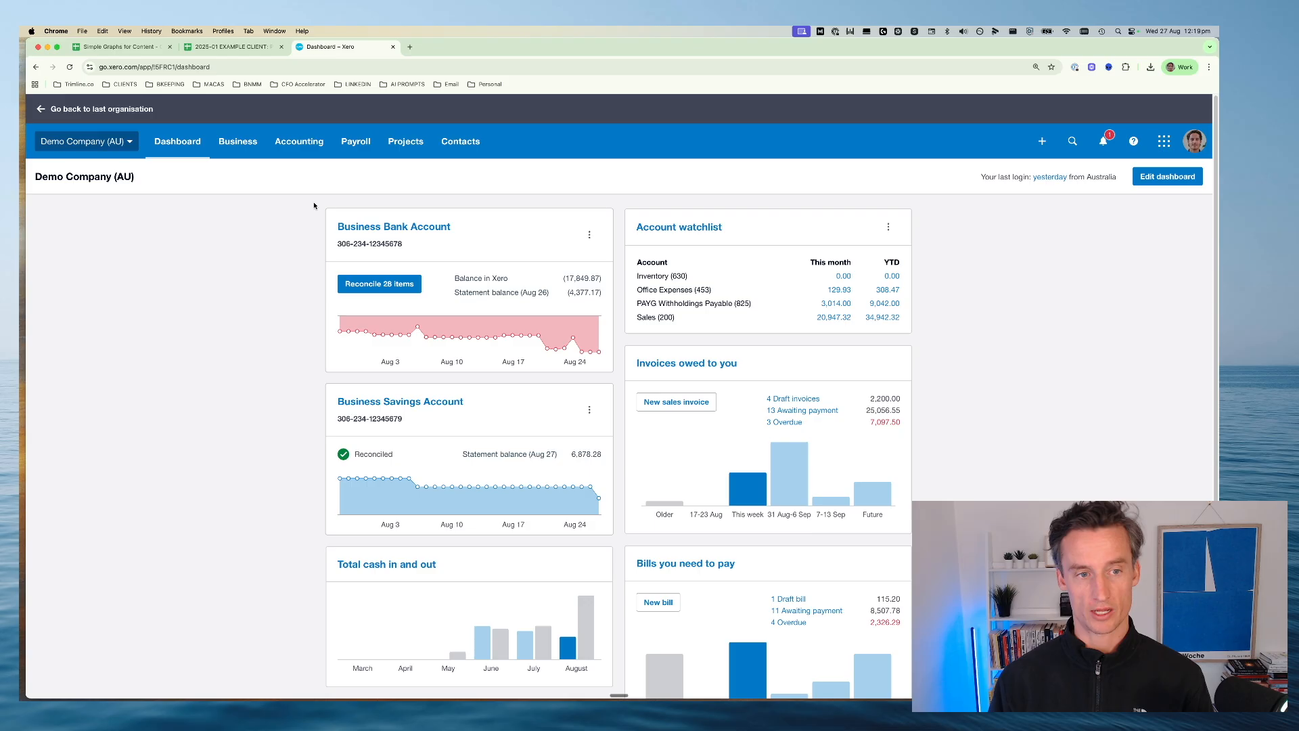
pyautogui.click(355, 142)
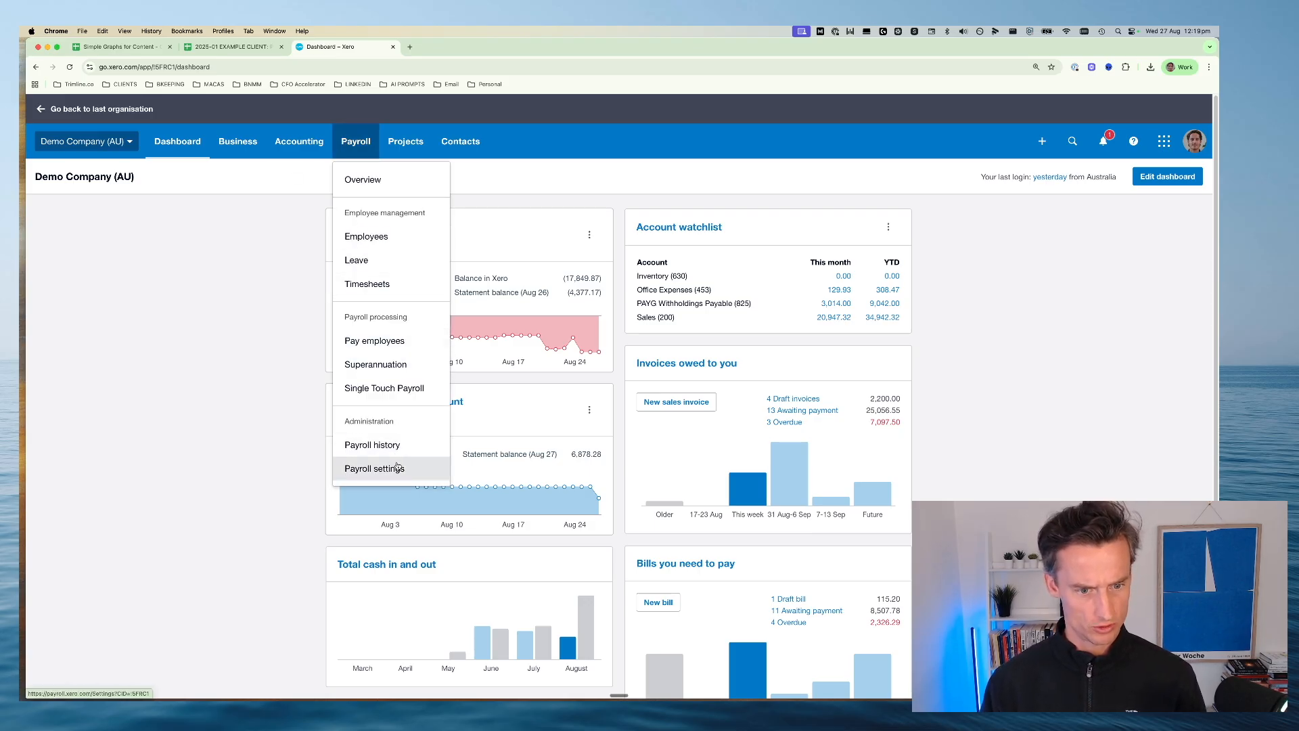
pyautogui.rightClick(392, 342)
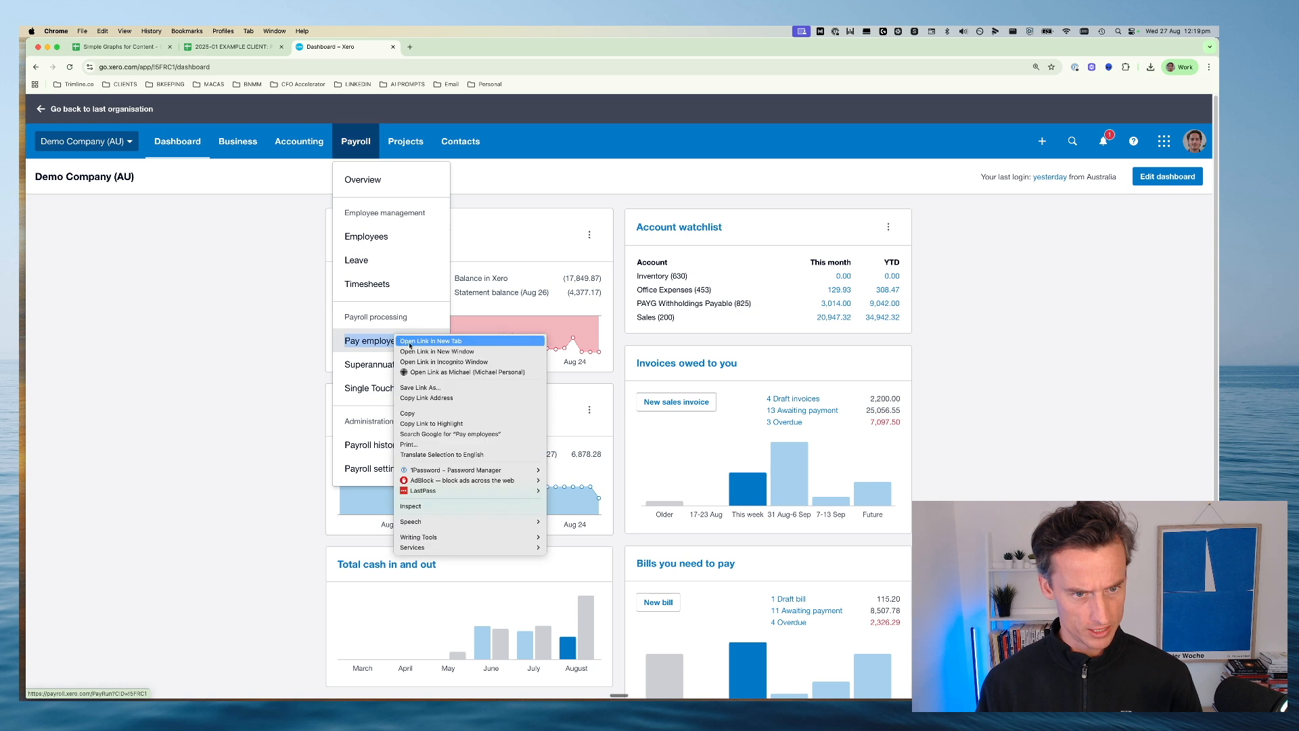
pyautogui.click(318, 144)
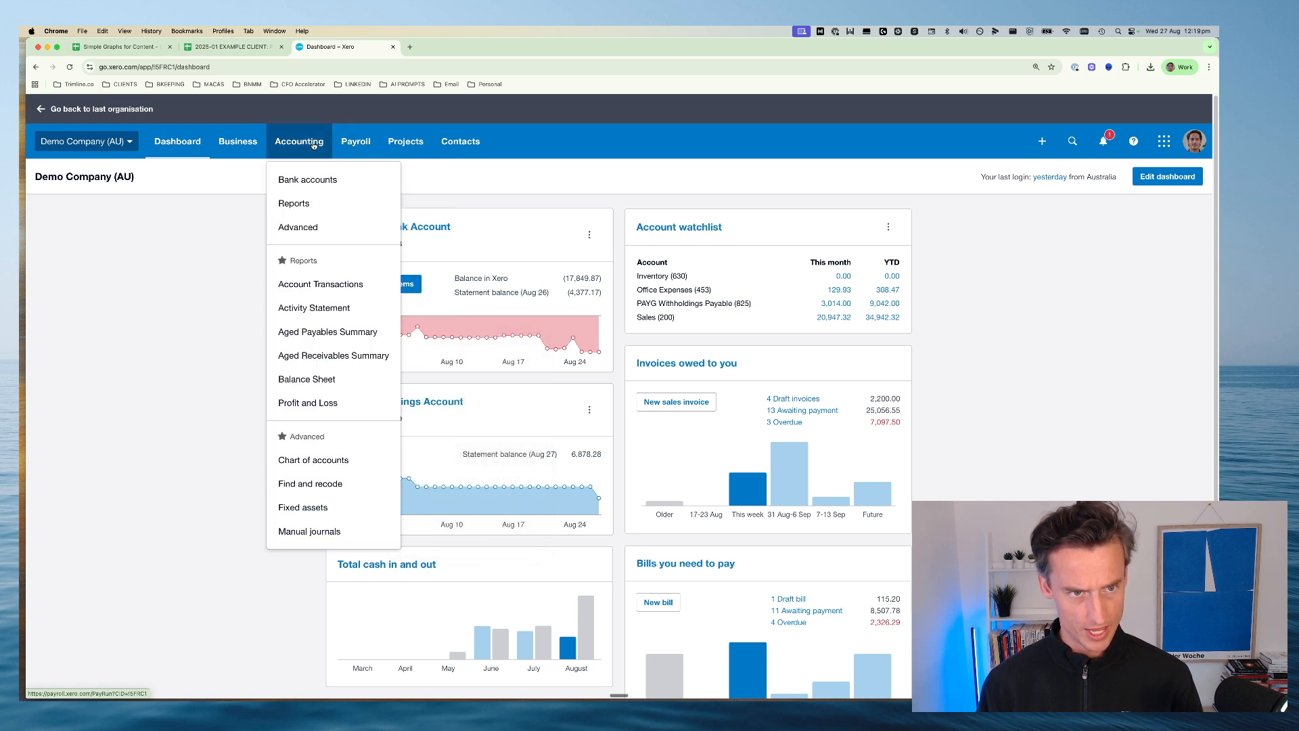
pyautogui.click(305, 404)
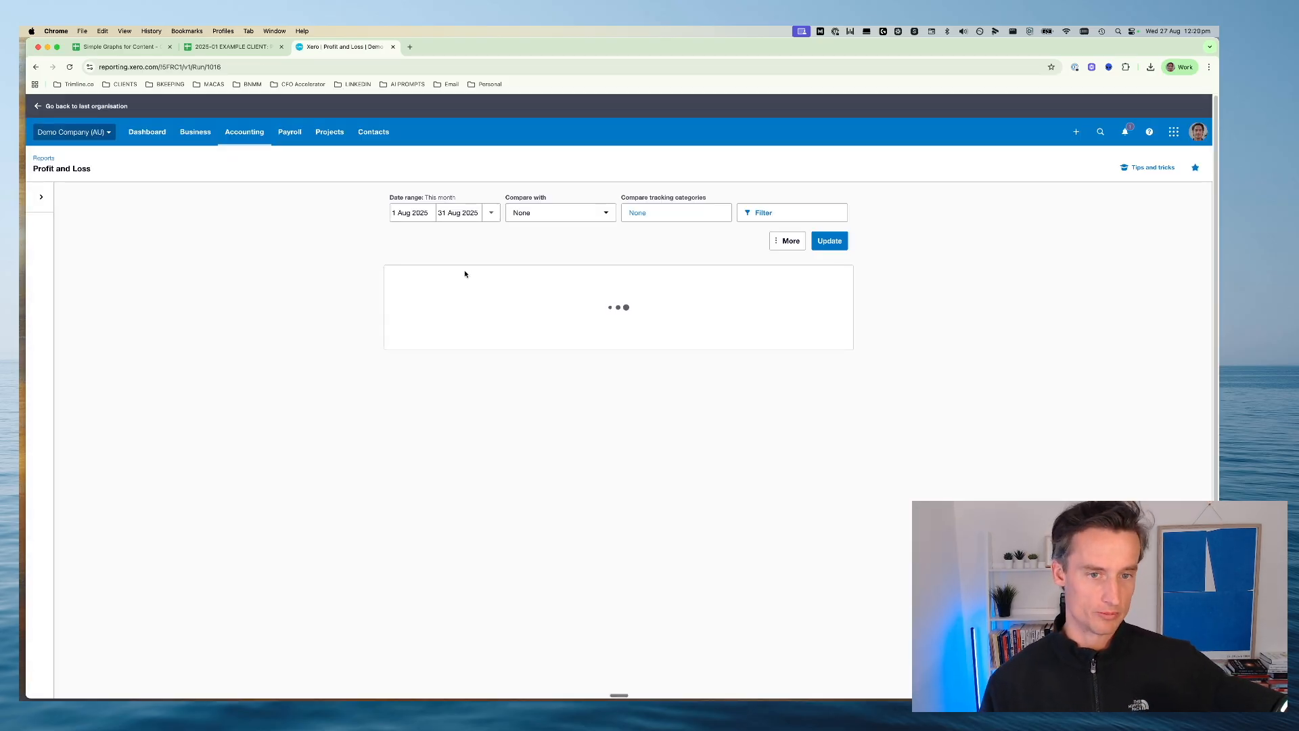
# Examine the report's Operating Expenses block, selecting the lines from its heading to Wages and Salaries and then clearing the selection
pyautogui.scroll(-2, 427, 271)
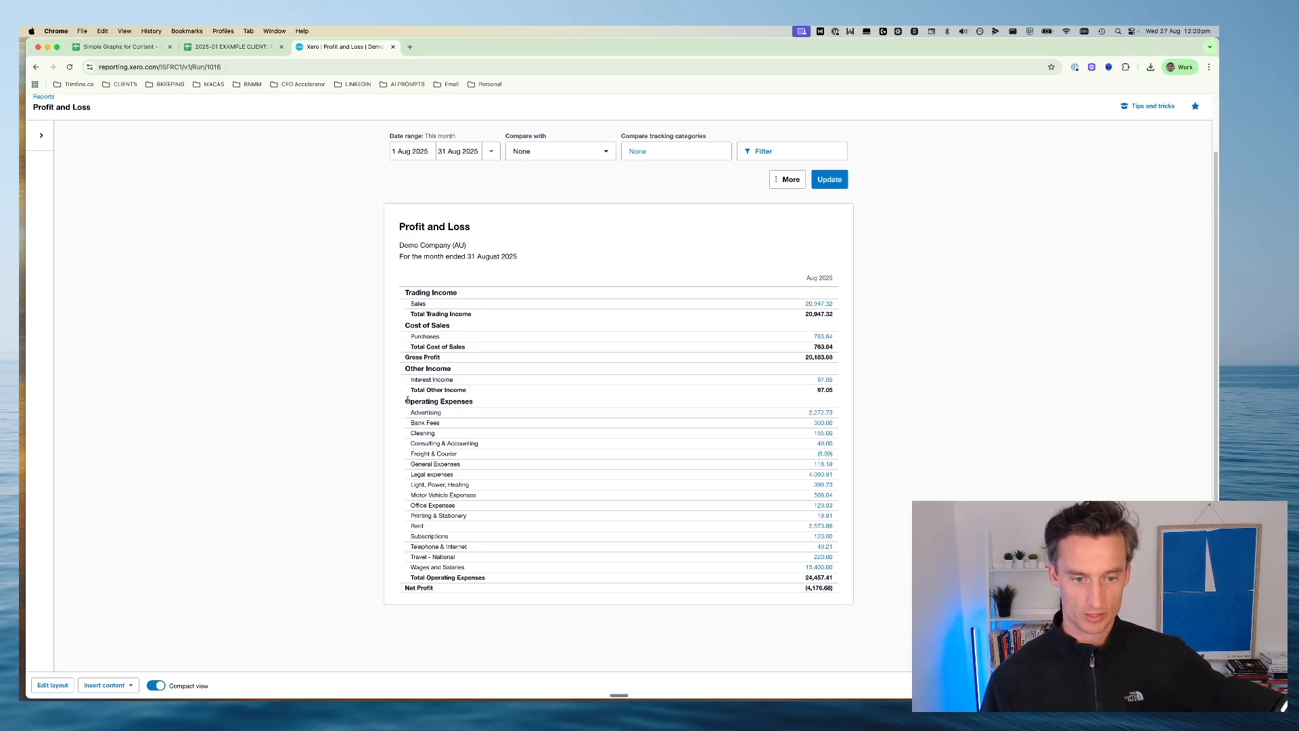
pyautogui.moveTo(406, 401); pyautogui.dragTo(836, 568)
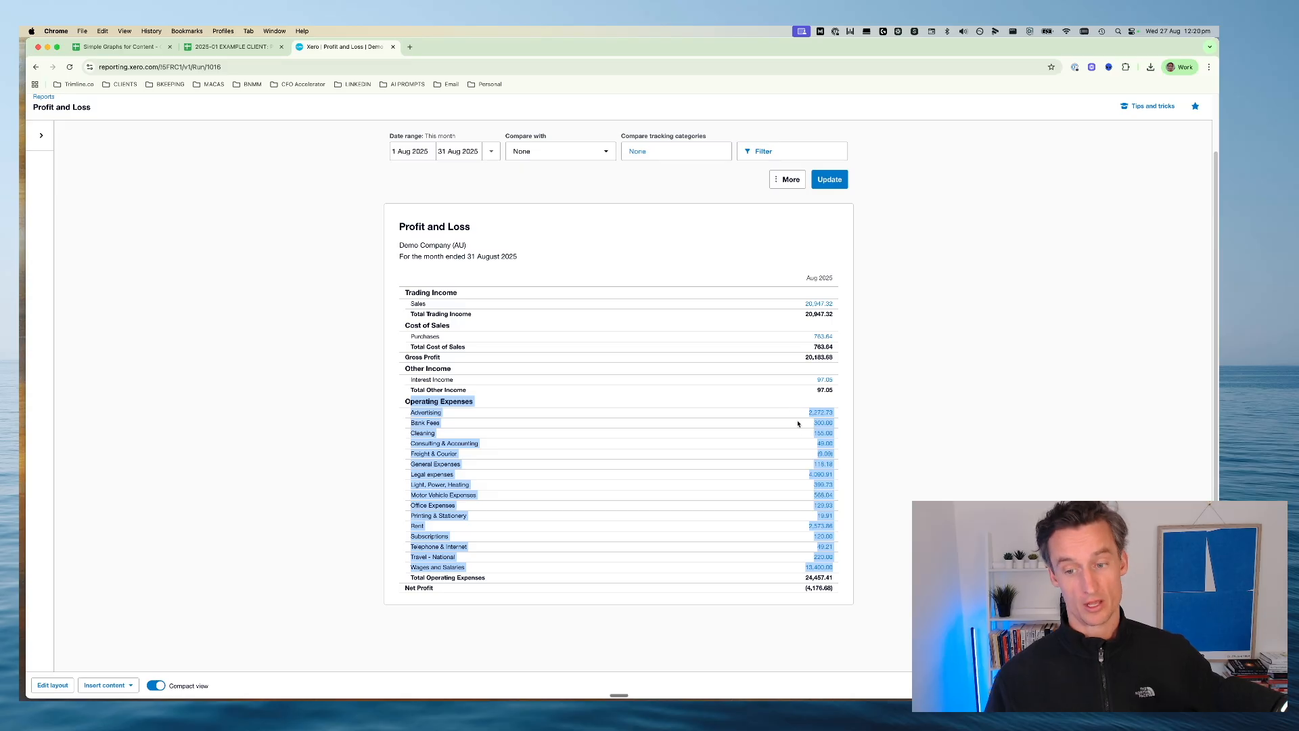
pyautogui.click(392, 497)
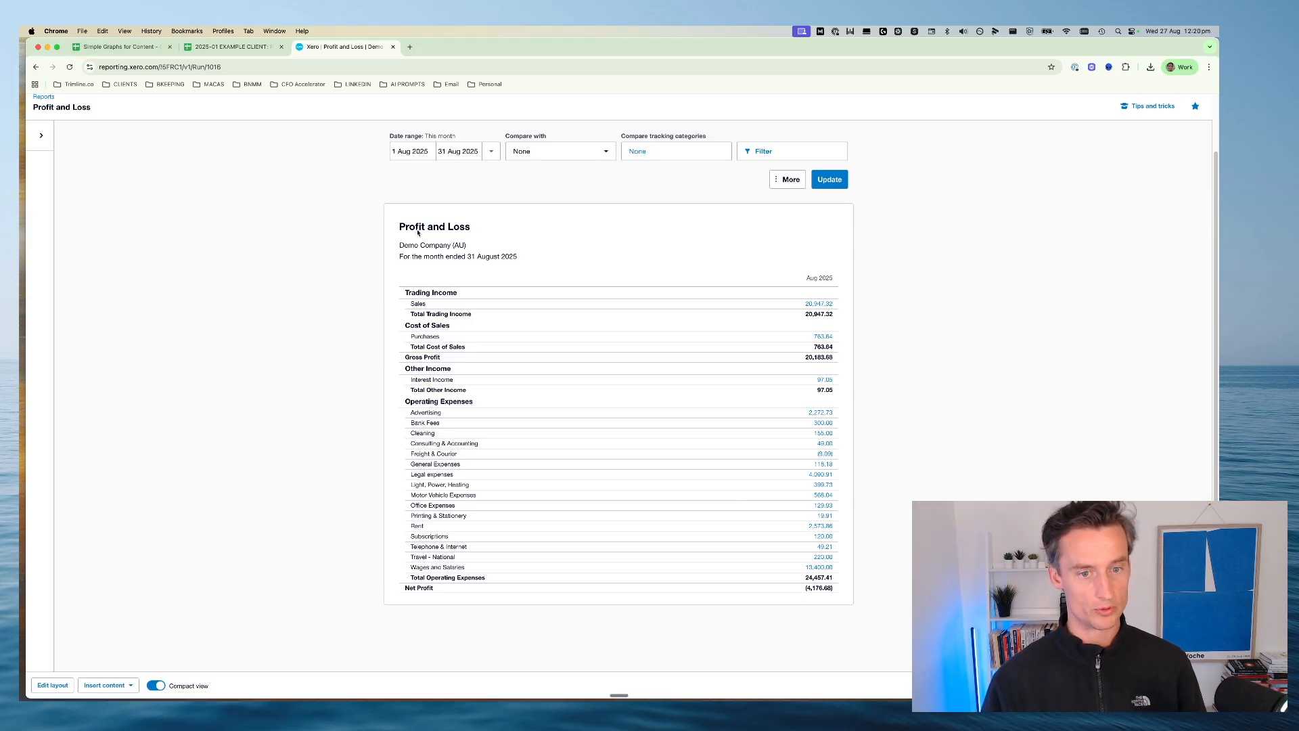
# Return to the Simple P&L sheet and review the Direct Labour, Advertising, Facilities and Other Operating Expenses rows
pyautogui.click(142, 46)
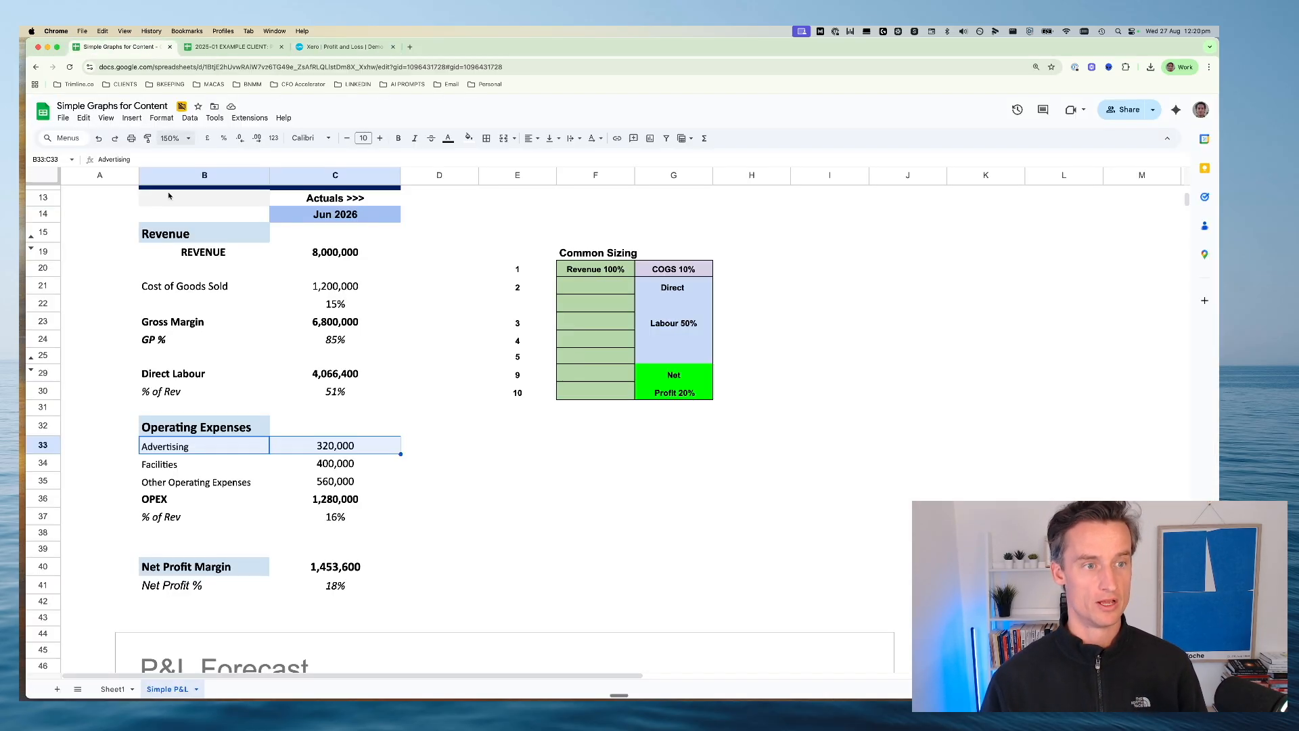
pyautogui.click(157, 423)
pyautogui.moveTo(150, 374); pyautogui.dragTo(324, 379)
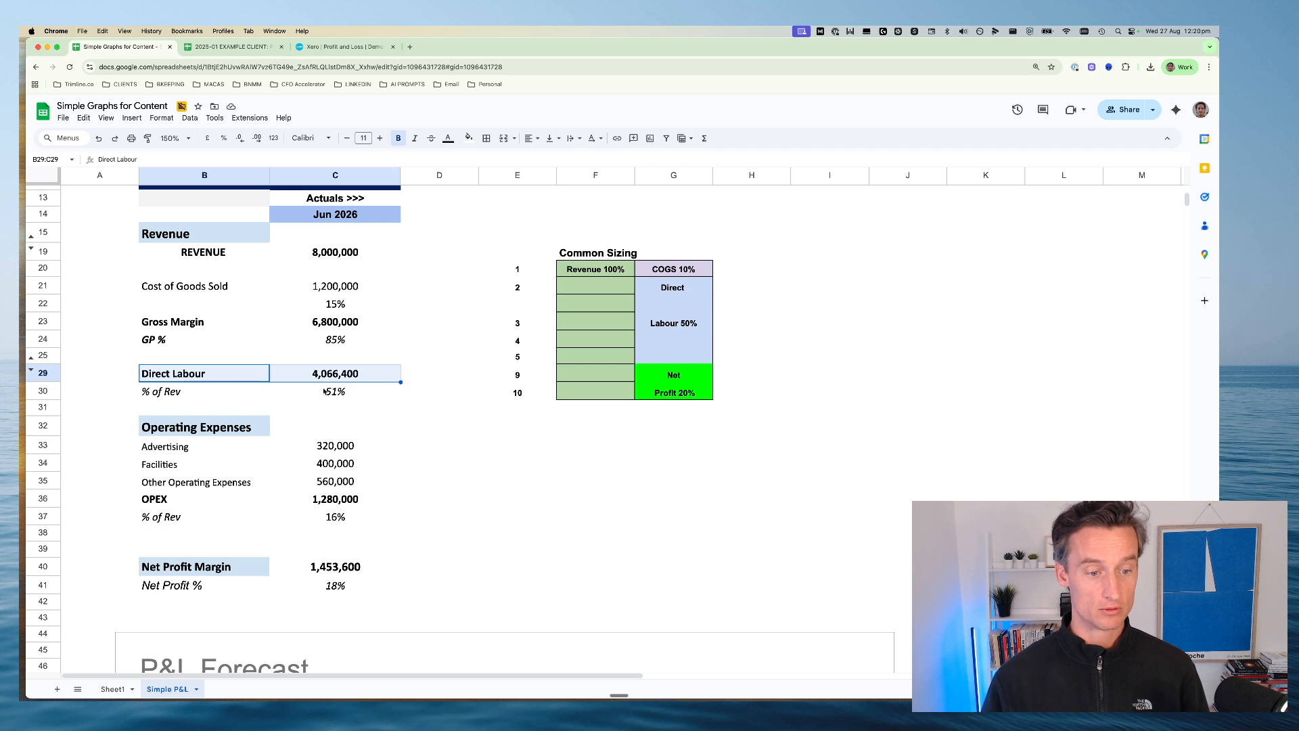
pyautogui.moveTo(166, 452); pyautogui.dragTo(310, 450)
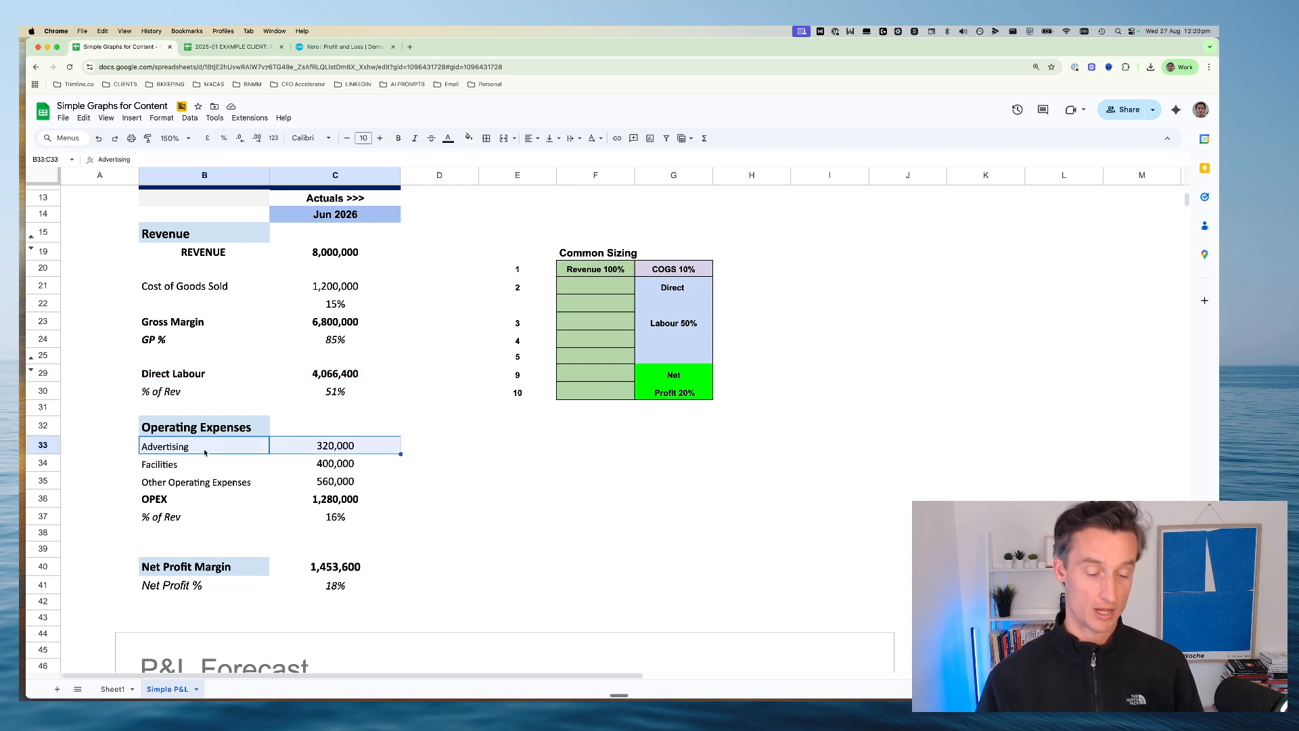
pyautogui.moveTo(180, 466); pyautogui.dragTo(305, 467)
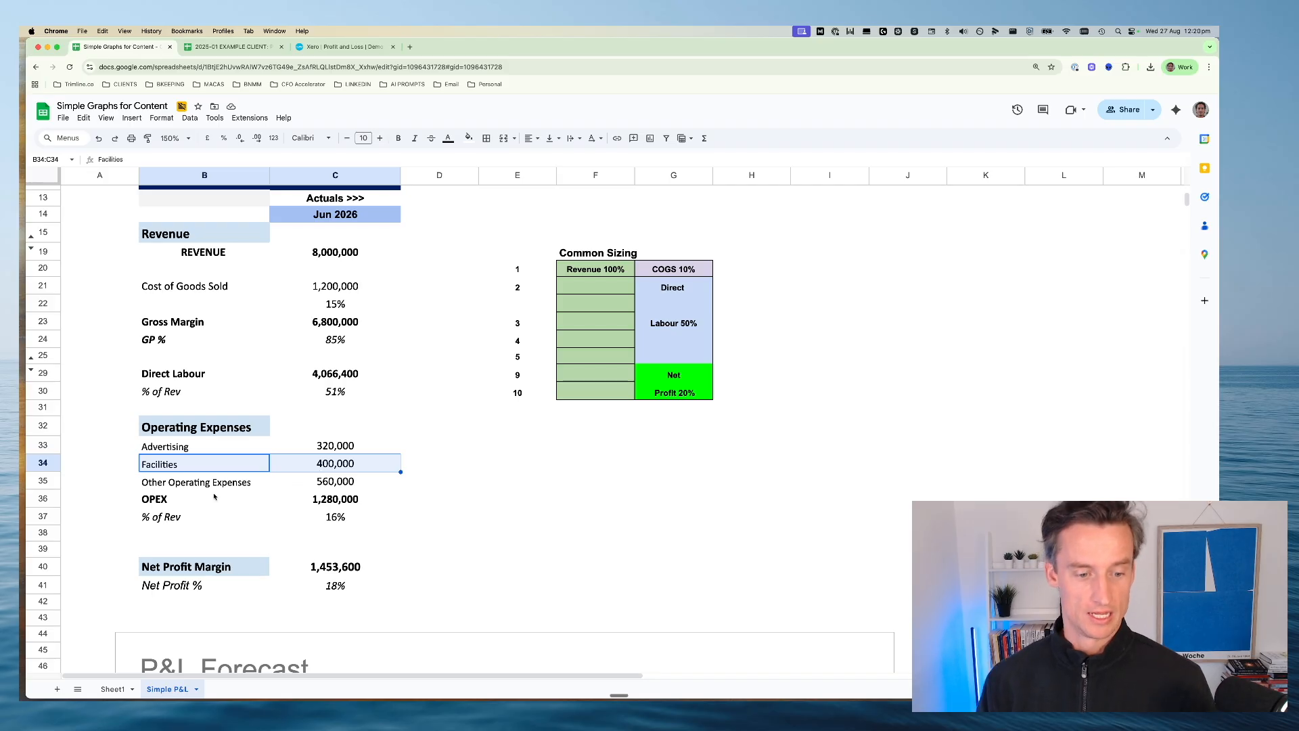
pyautogui.moveTo(175, 483); pyautogui.dragTo(351, 481)
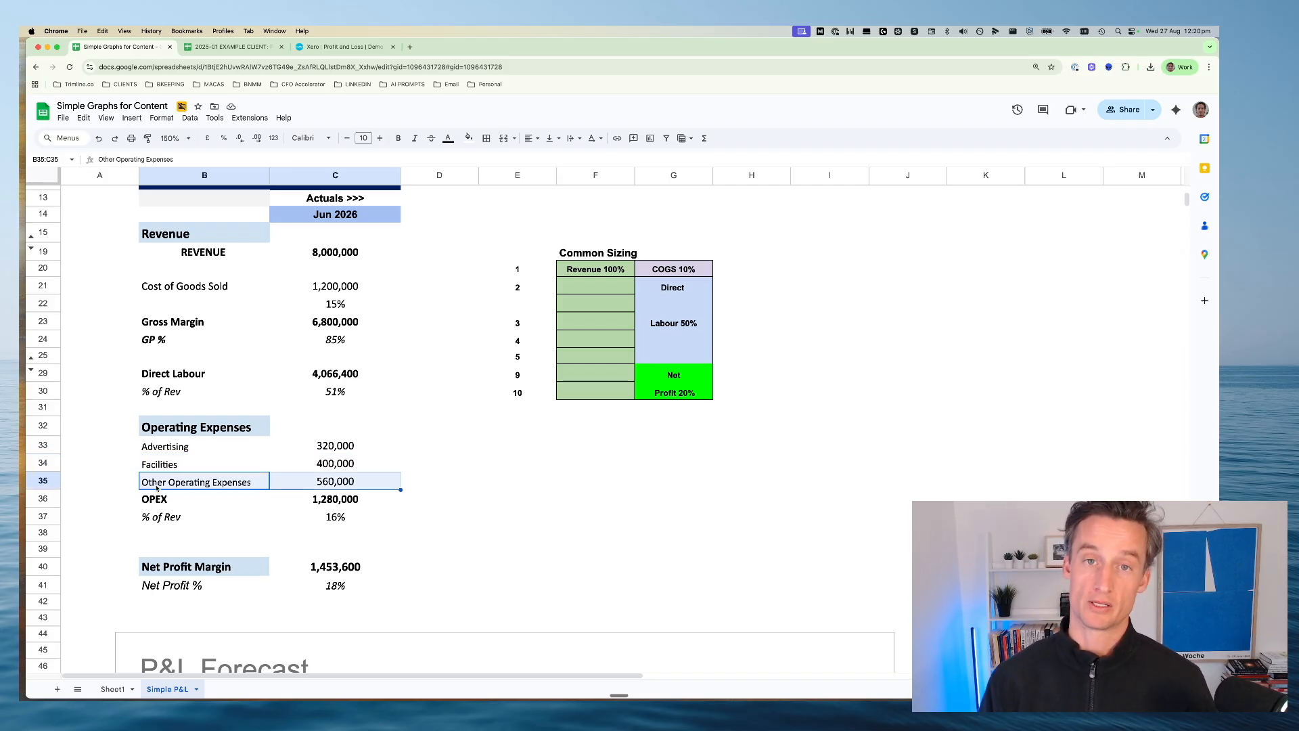
# Check the OPEX total's formula in C36 and review the Net Profit Margin and Net Profit % rows
pyautogui.doubleClick(318, 501)
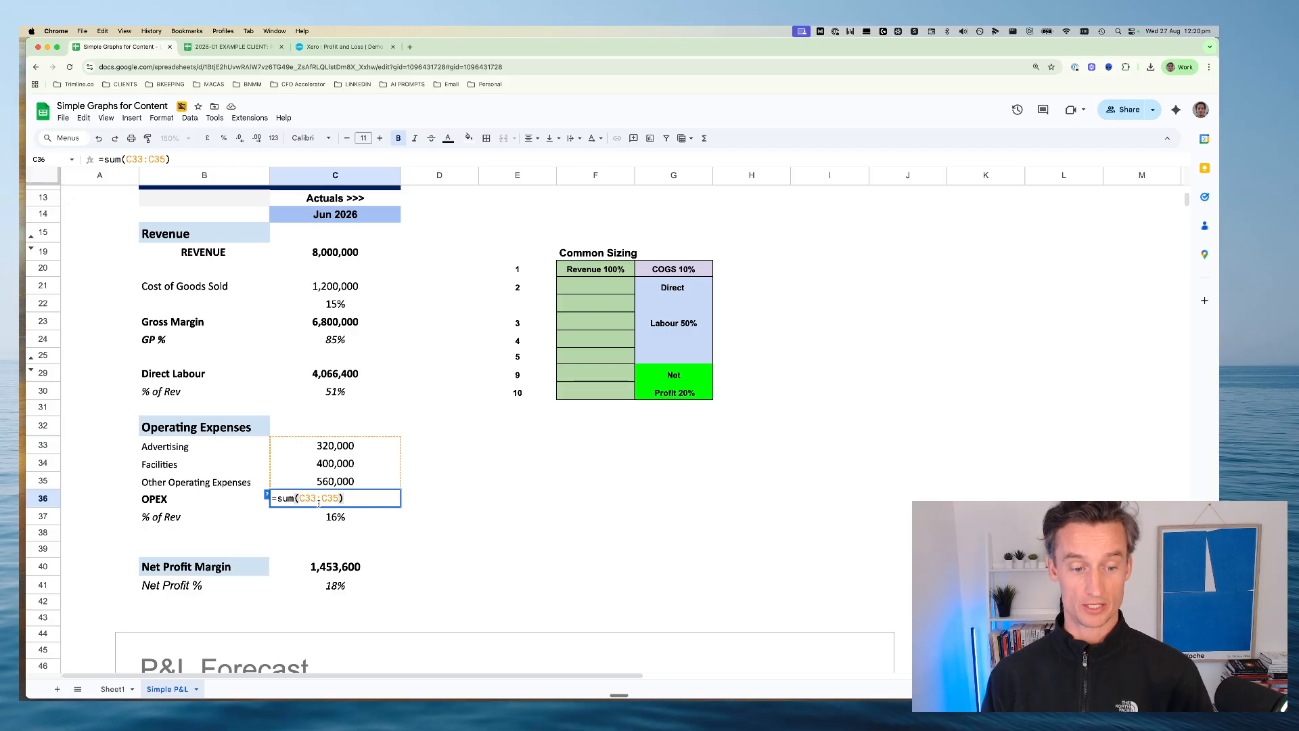
pyautogui.press('Escape')
pyautogui.moveTo(318, 517)
pyautogui.mouseDown()
pyautogui.moveTo(196, 523)
pyautogui.moveTo(278, 506)
pyautogui.moveTo(324, 525)
pyautogui.mouseUp()
pyautogui.scroll(-2, 196, 524)
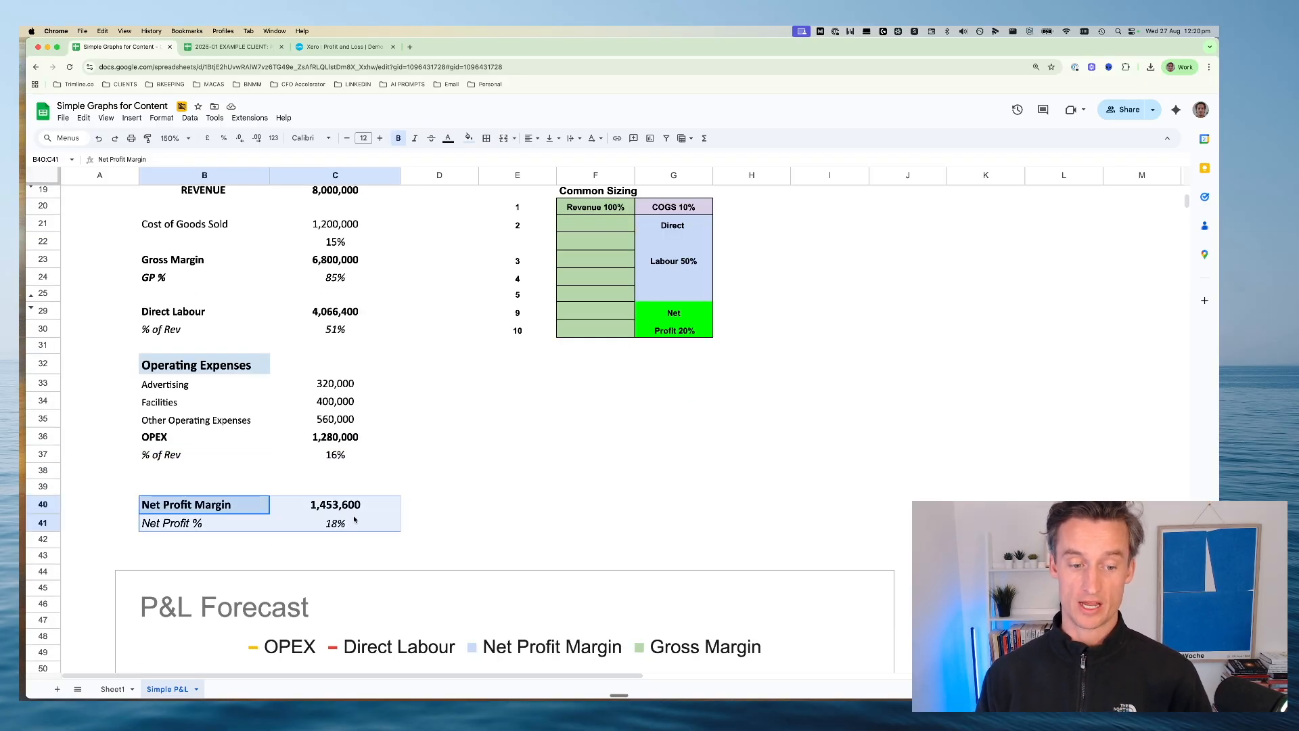
pyautogui.click(510, 519)
# Compare the Common Sizing table's Revenue 100% and COGS 10% blocks with the forecast's Revenue rows and Cost of Goods Sold percentage
pyautogui.scroll(4, 581, 441)
pyautogui.moveTo(503, 317); pyautogui.dragTo(723, 502)
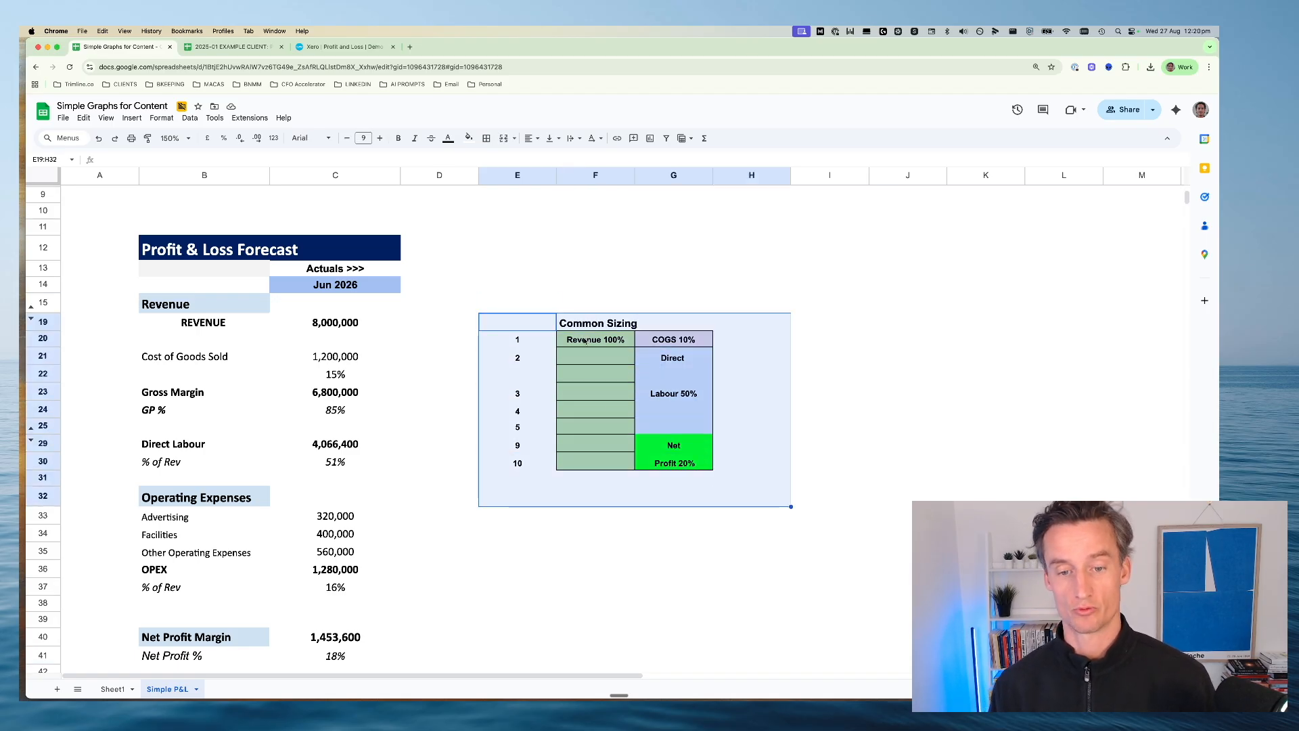
pyautogui.moveTo(584, 340); pyautogui.dragTo(576, 461)
pyautogui.moveTo(189, 308); pyautogui.dragTo(320, 326)
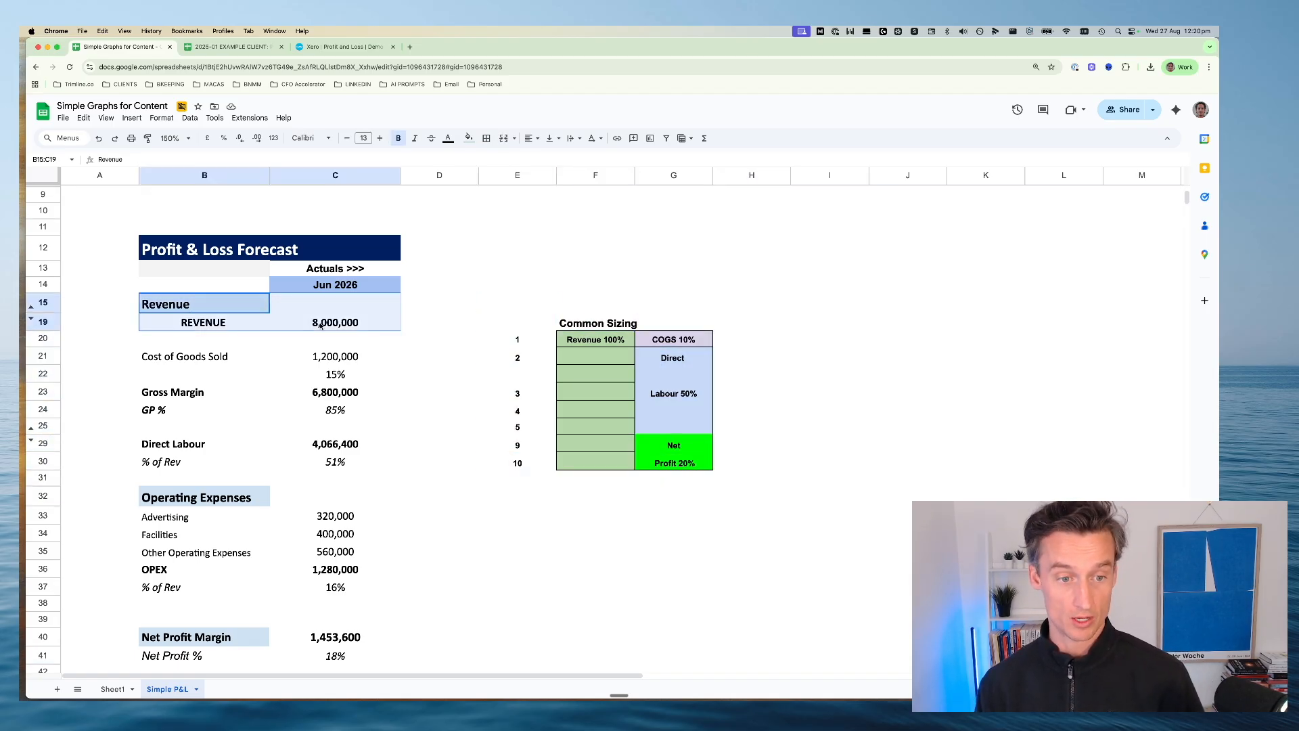
pyautogui.click(648, 345)
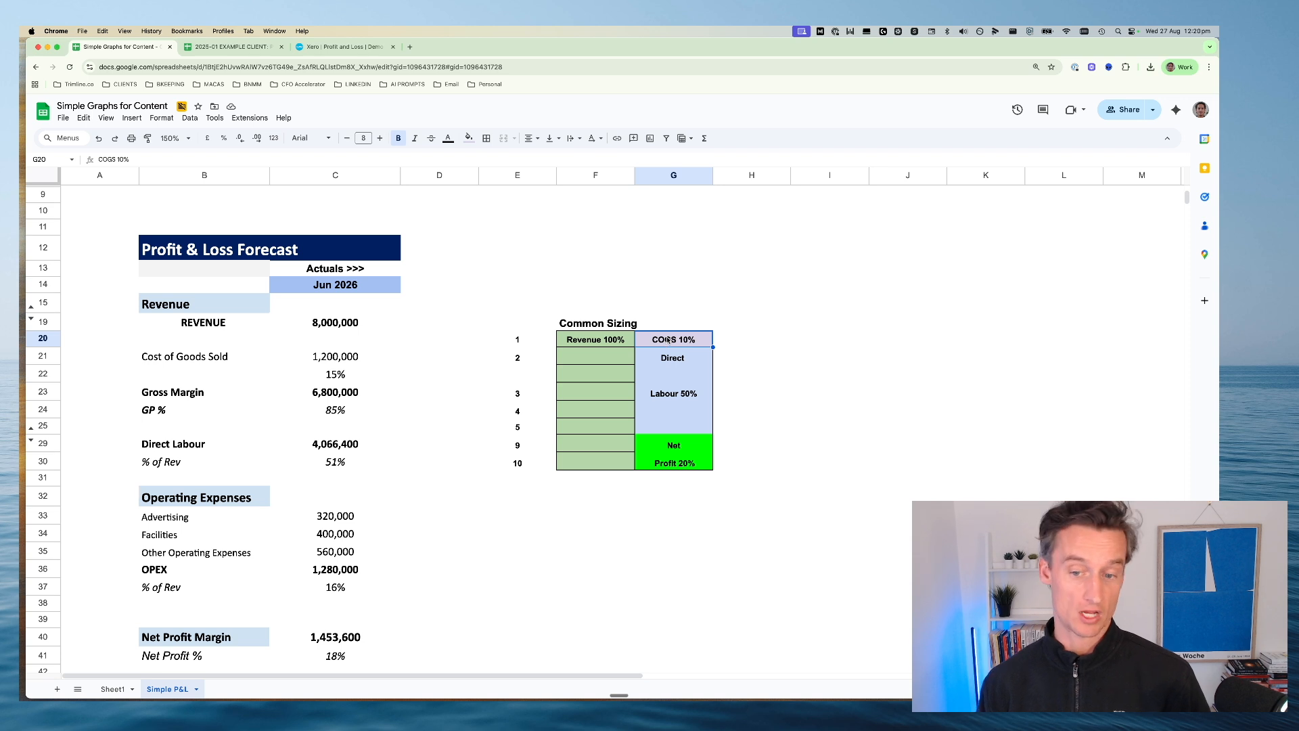
pyautogui.moveTo(219, 374); pyautogui.dragTo(333, 376)
pyautogui.doubleClick(332, 376)
pyautogui.press('Escape')
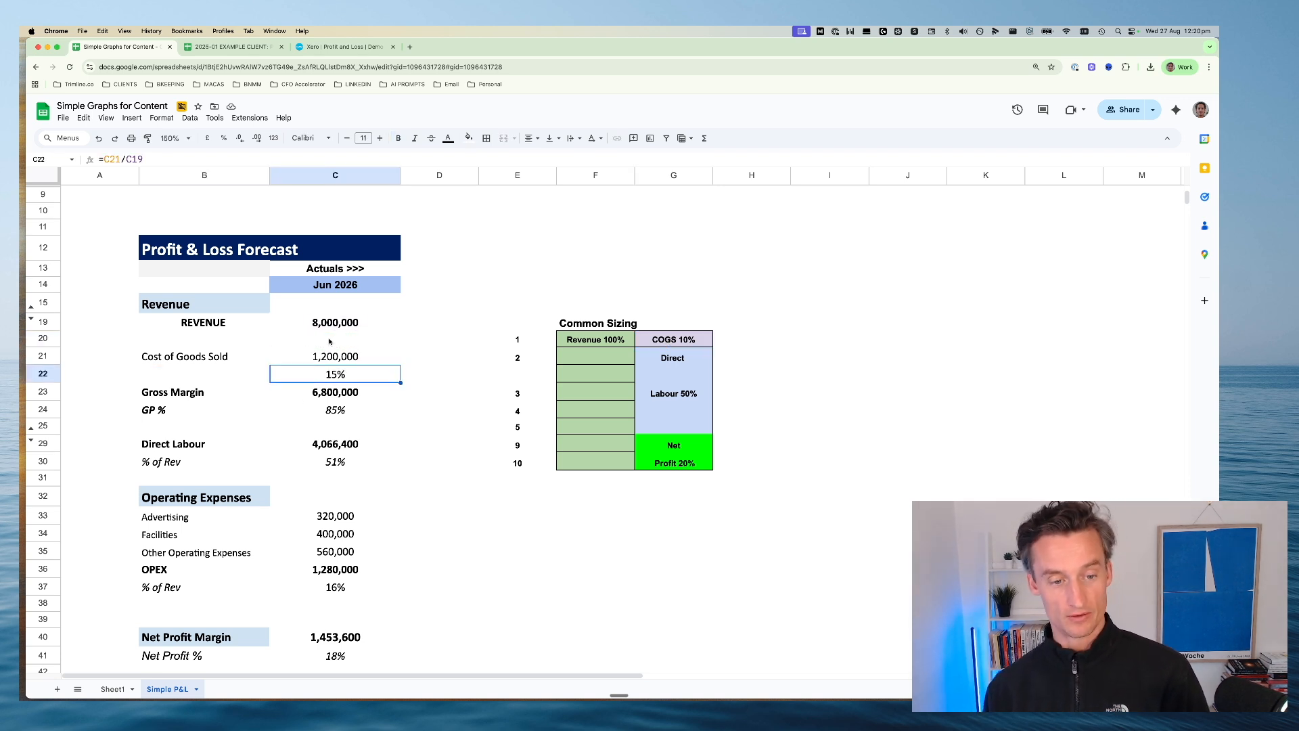
# Compare the Direct Labour 50% block with the forecast's Direct Labour rows and inspect the % of Rev formula in C30
pyautogui.moveTo(667, 361); pyautogui.dragTo(670, 427)
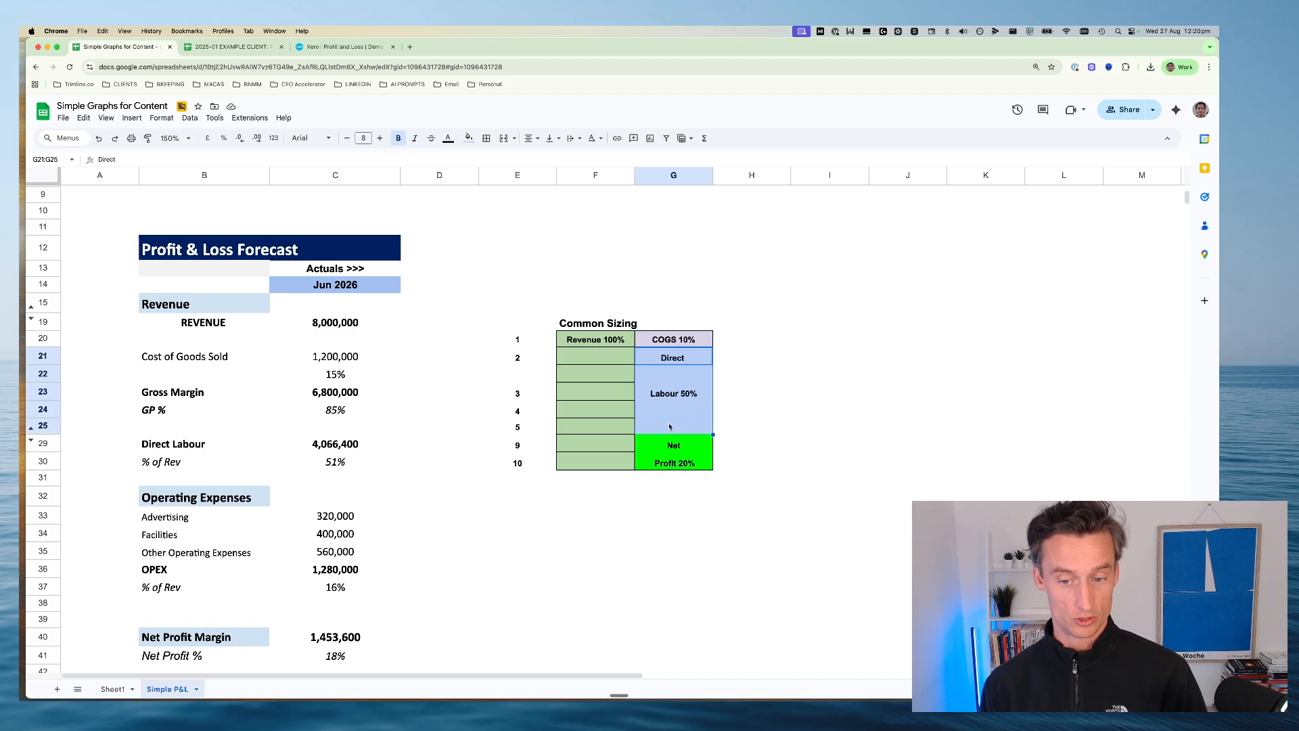
pyautogui.moveTo(163, 443); pyautogui.dragTo(333, 460)
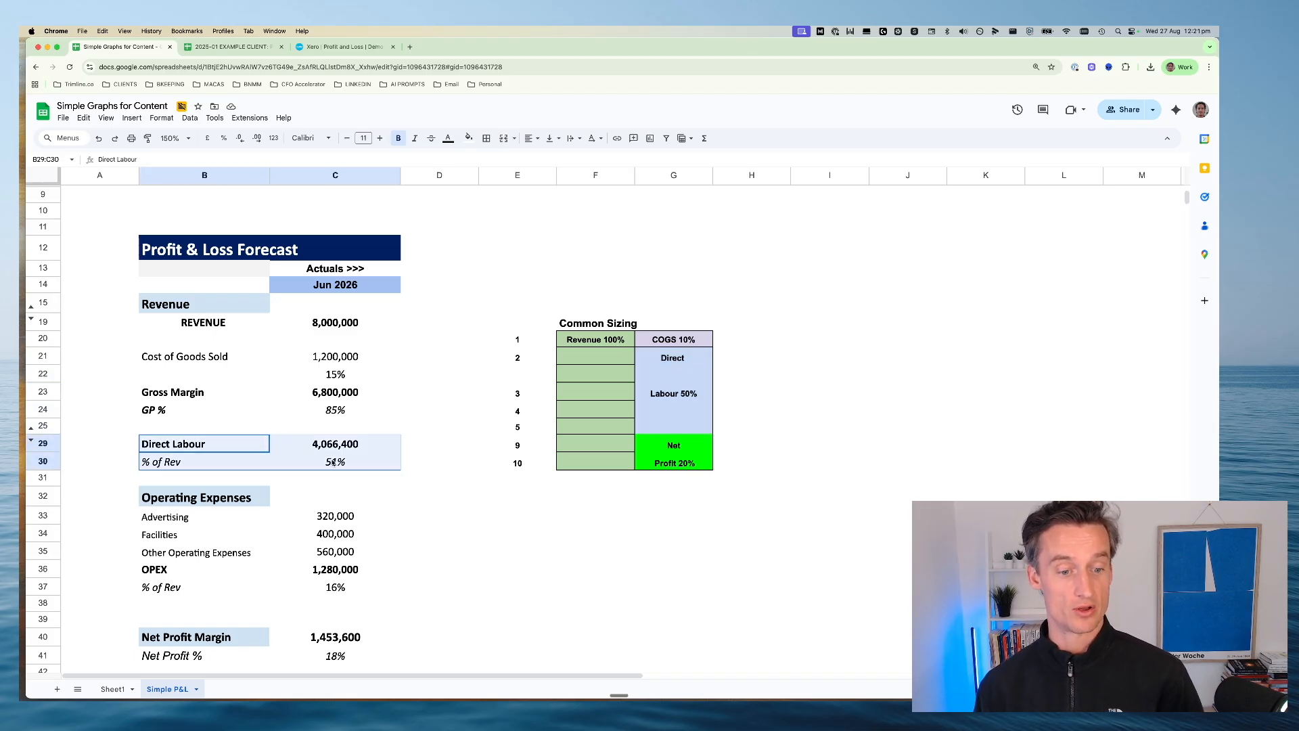
pyautogui.click(329, 446)
pyautogui.doubleClick(325, 461)
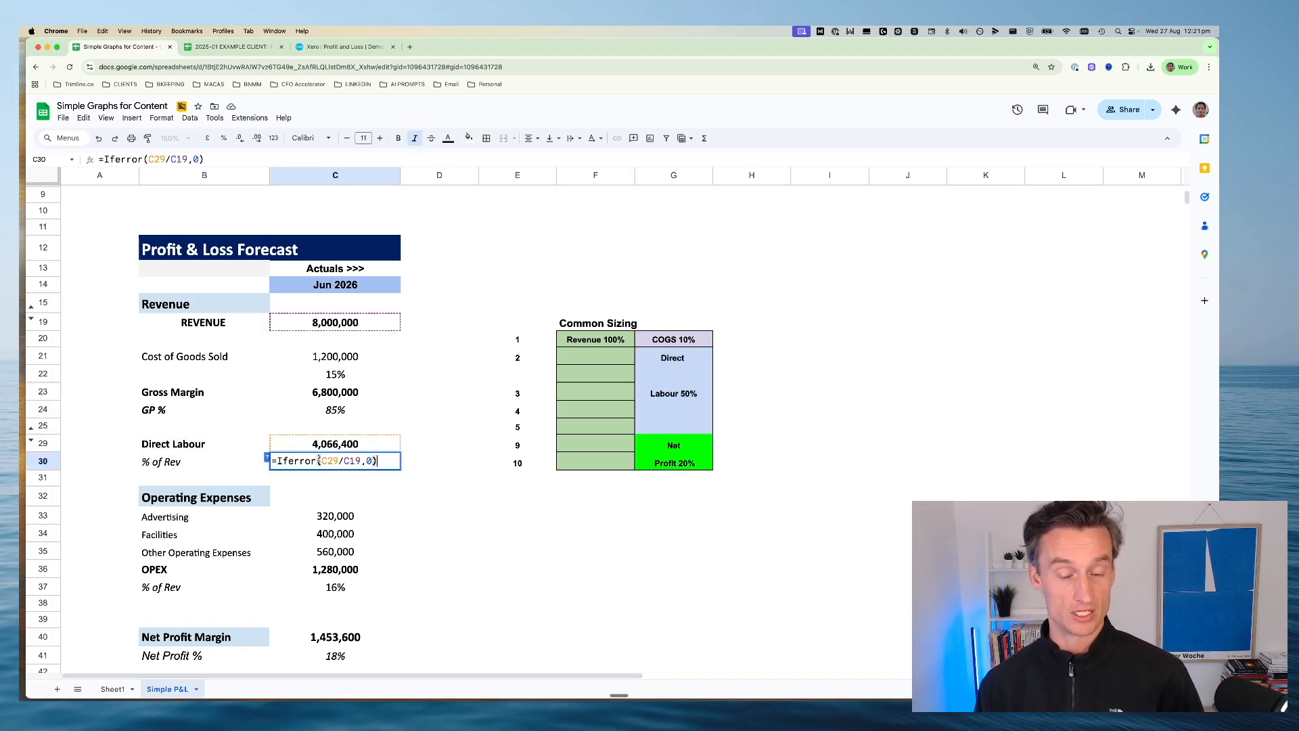
pyautogui.press('Escape')
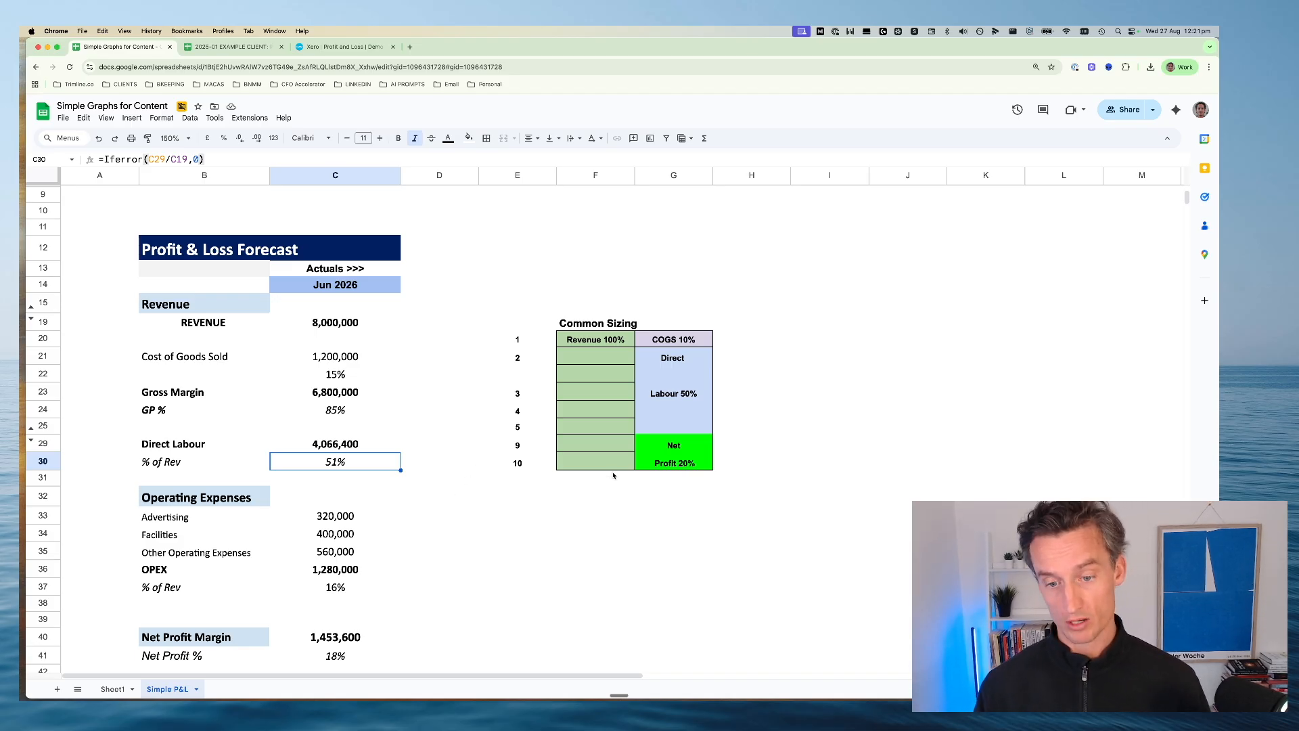
# Expand the collapsed row group containing rows 26 to 28 above Direct Labour
pyautogui.scroll(-1, 628, 439)
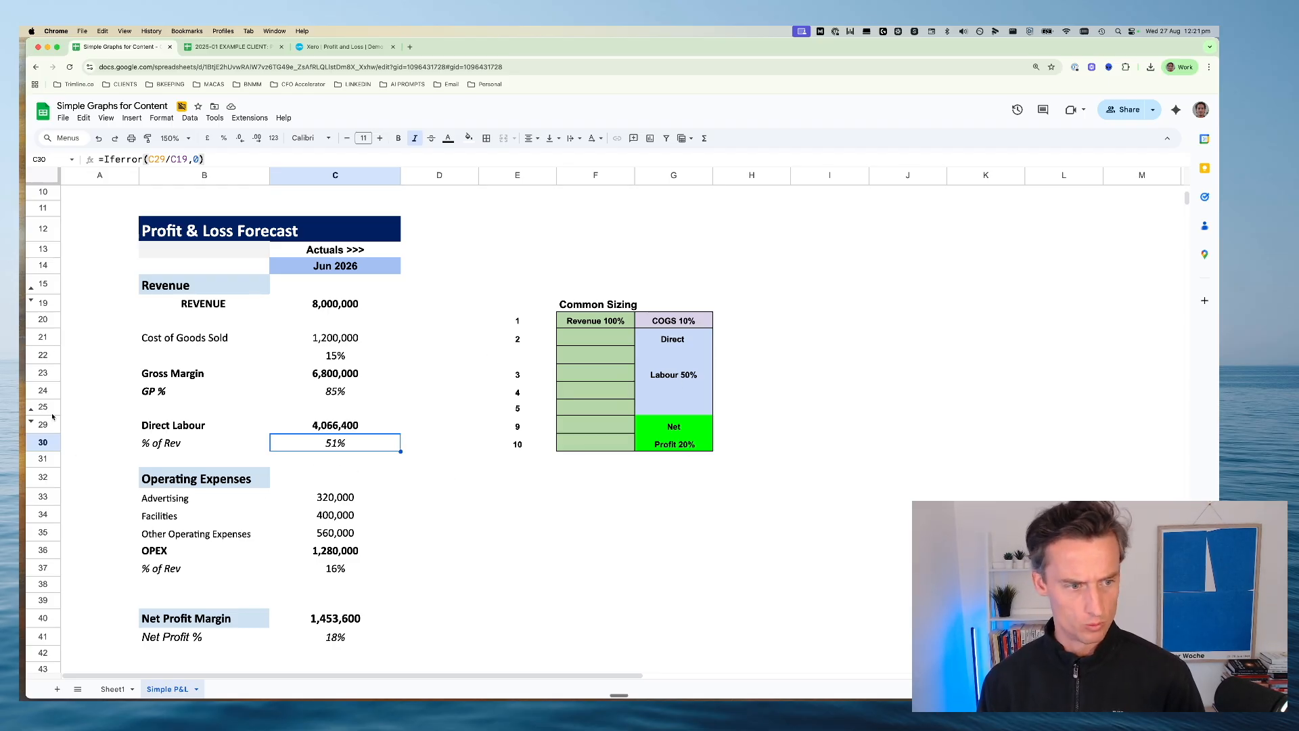
pyautogui.click(31, 419)
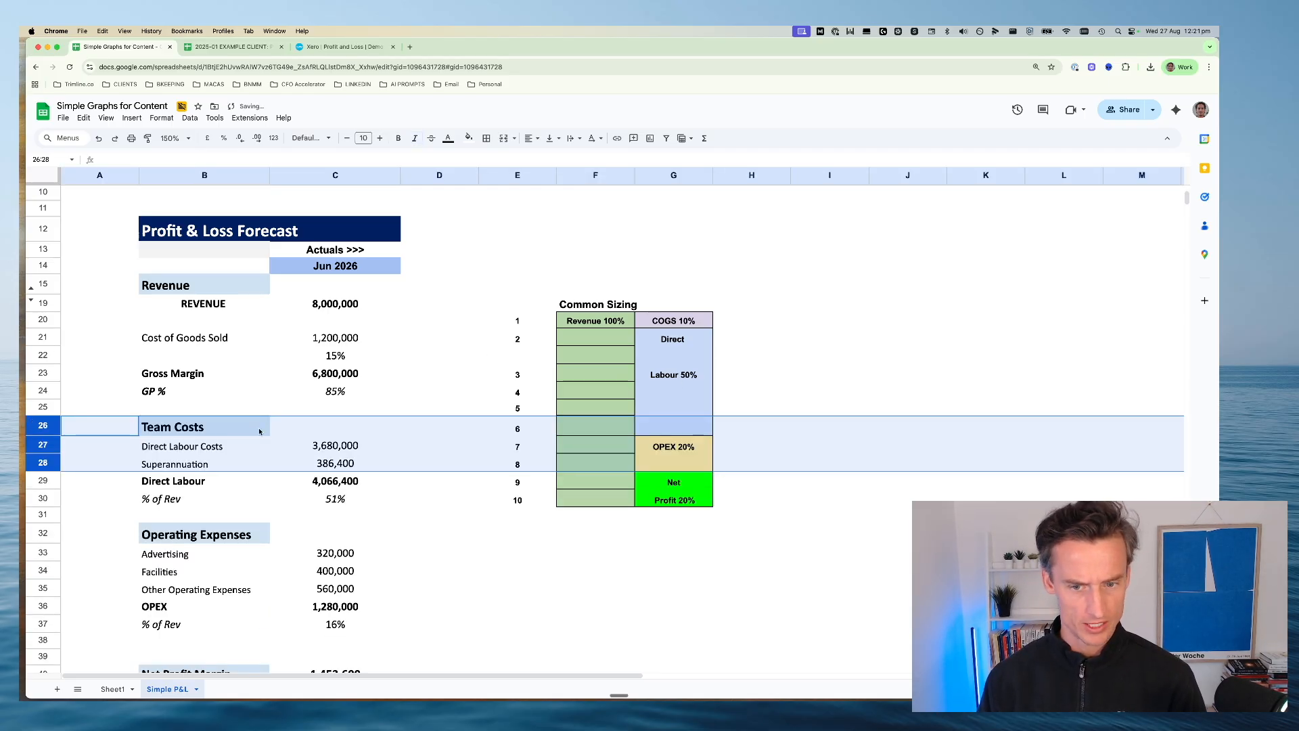
pyautogui.click(496, 440)
# Review the full Common Sizing table, selecting its OPEX 20% and Net Profit 20% blocks
pyautogui.moveTo(529, 303); pyautogui.dragTo(676, 518)
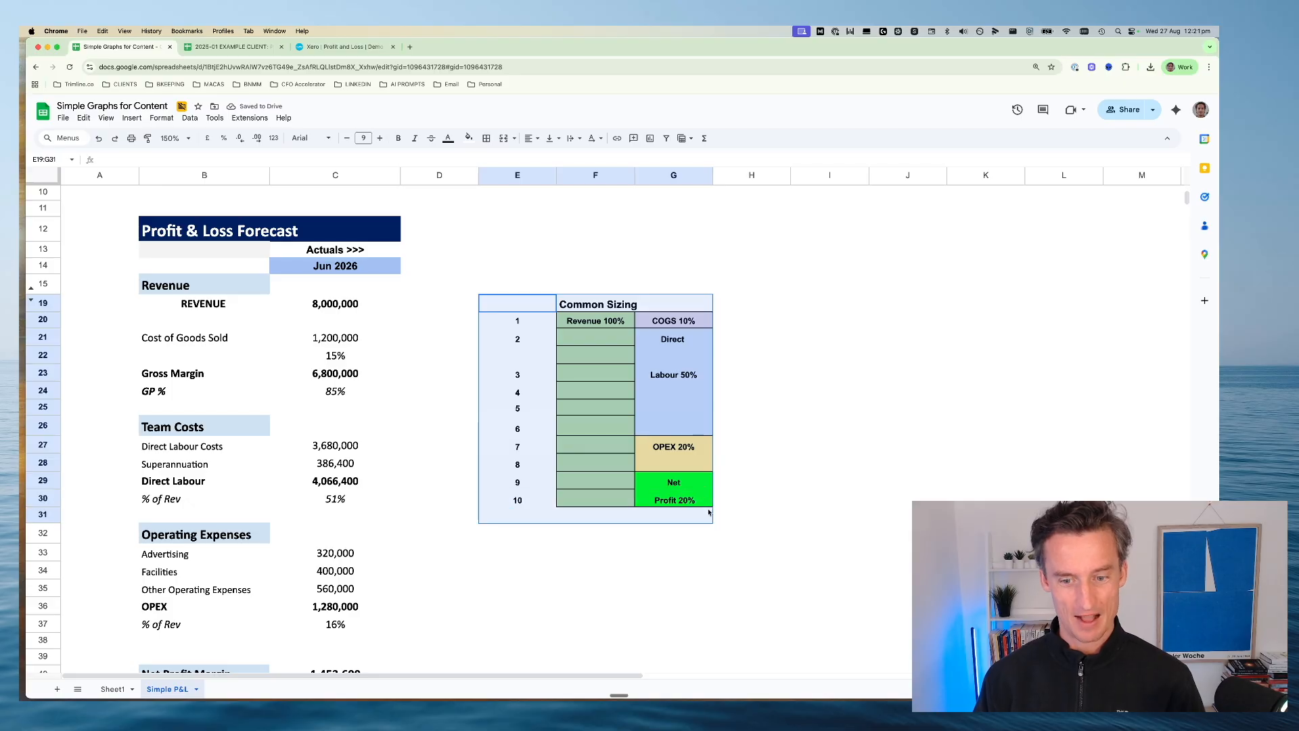
pyautogui.click(669, 446)
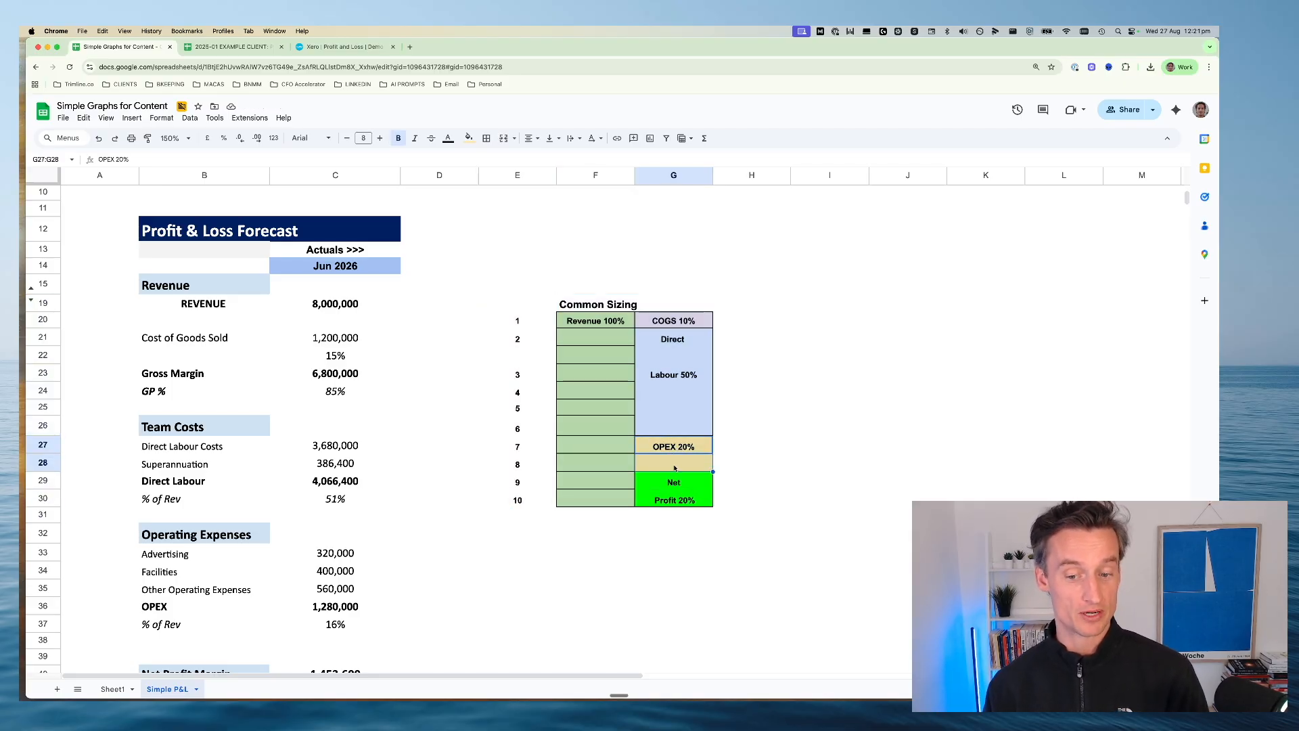
pyautogui.click(668, 497)
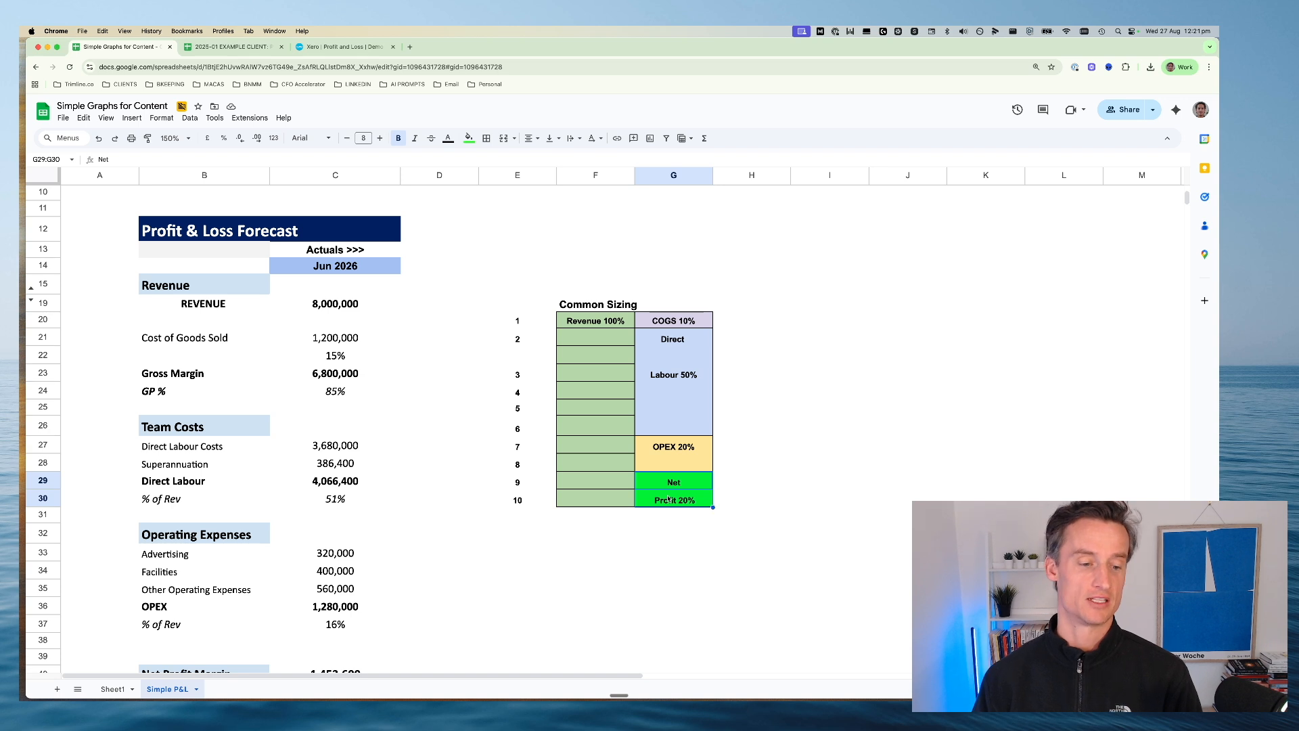
pyautogui.click(662, 519)
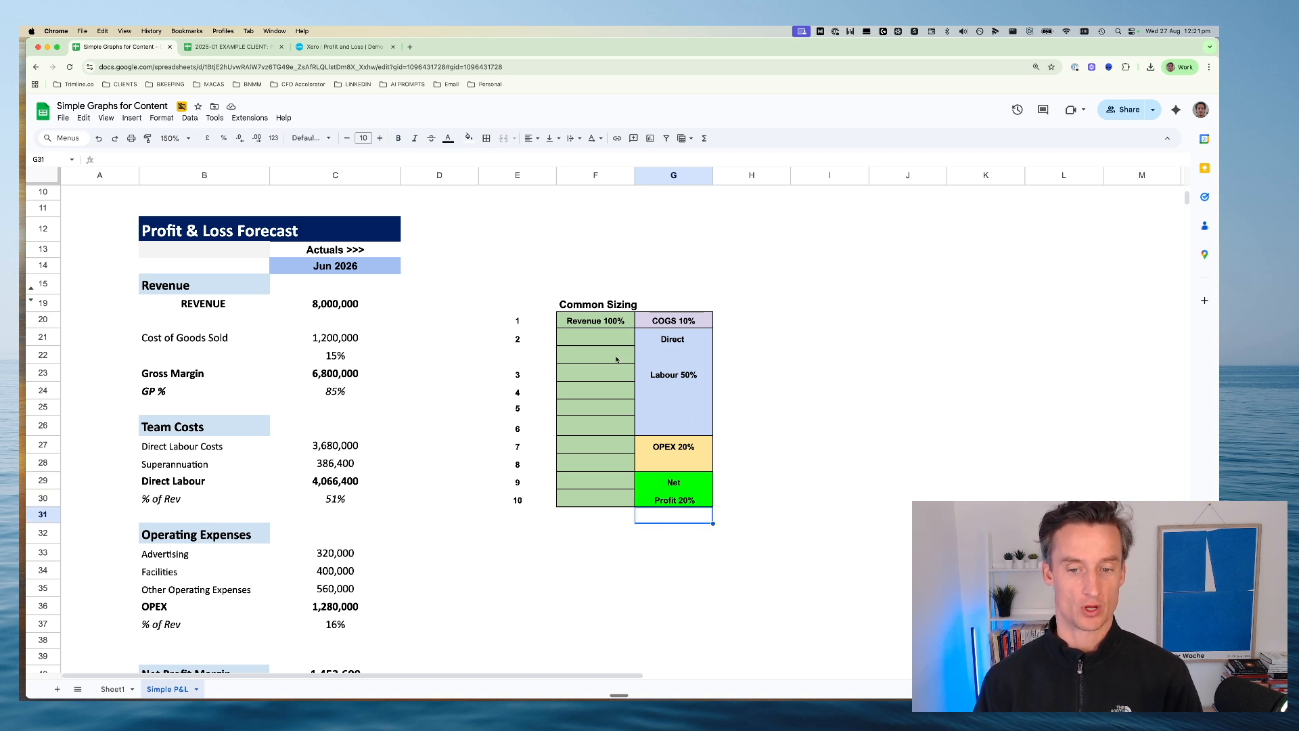
# Go through the Common Sizing blocks again in order: Revenue 100%, COGS 10%, Direct Labour 50%, OPEX 20% and Net Profit 20%
pyautogui.moveTo(583, 324); pyautogui.dragTo(595, 517)
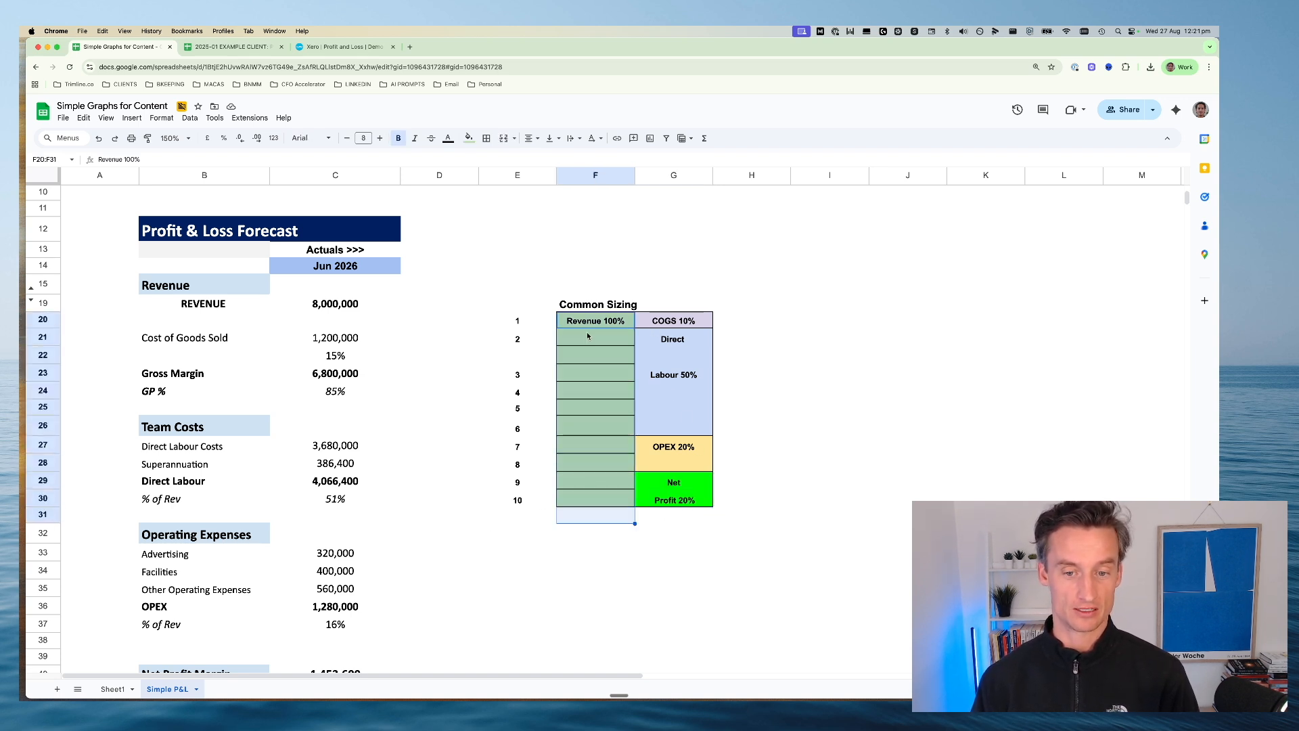
pyautogui.click(587, 336)
pyautogui.click(673, 320)
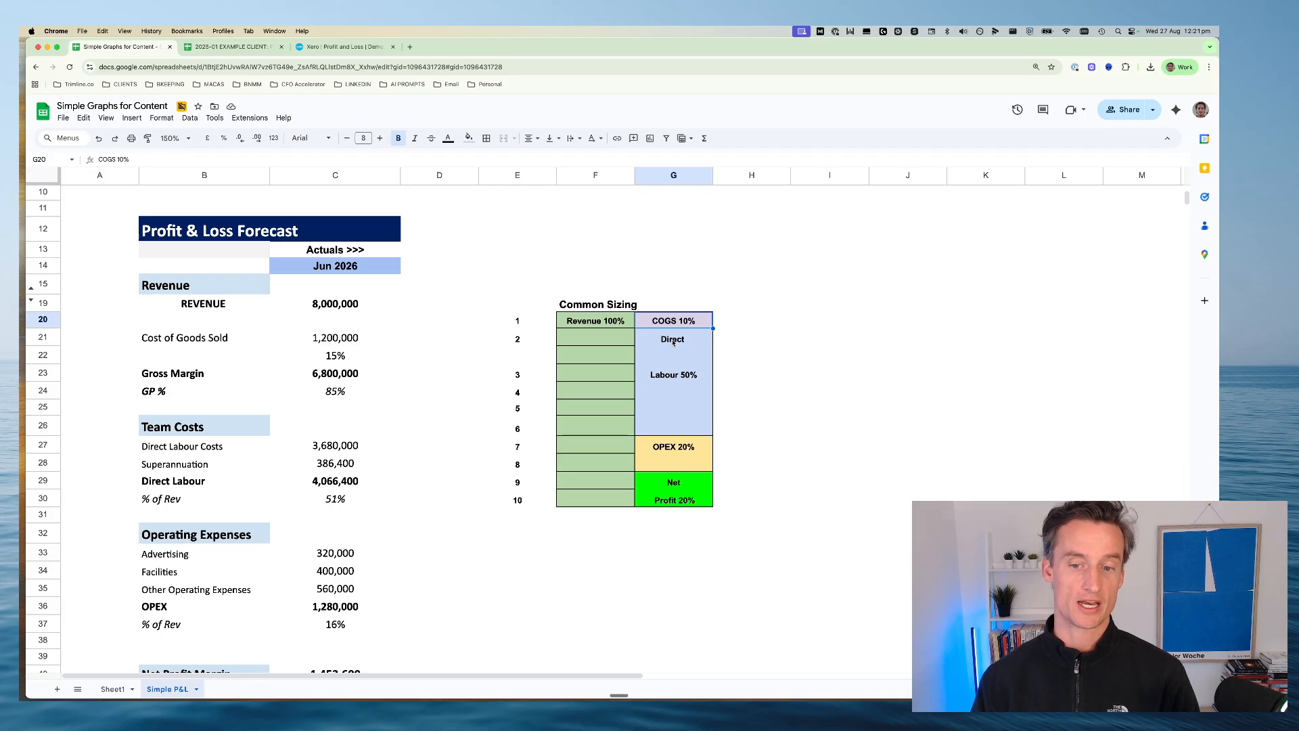
pyautogui.moveTo(673, 343); pyautogui.dragTo(672, 437)
pyautogui.click(673, 463)
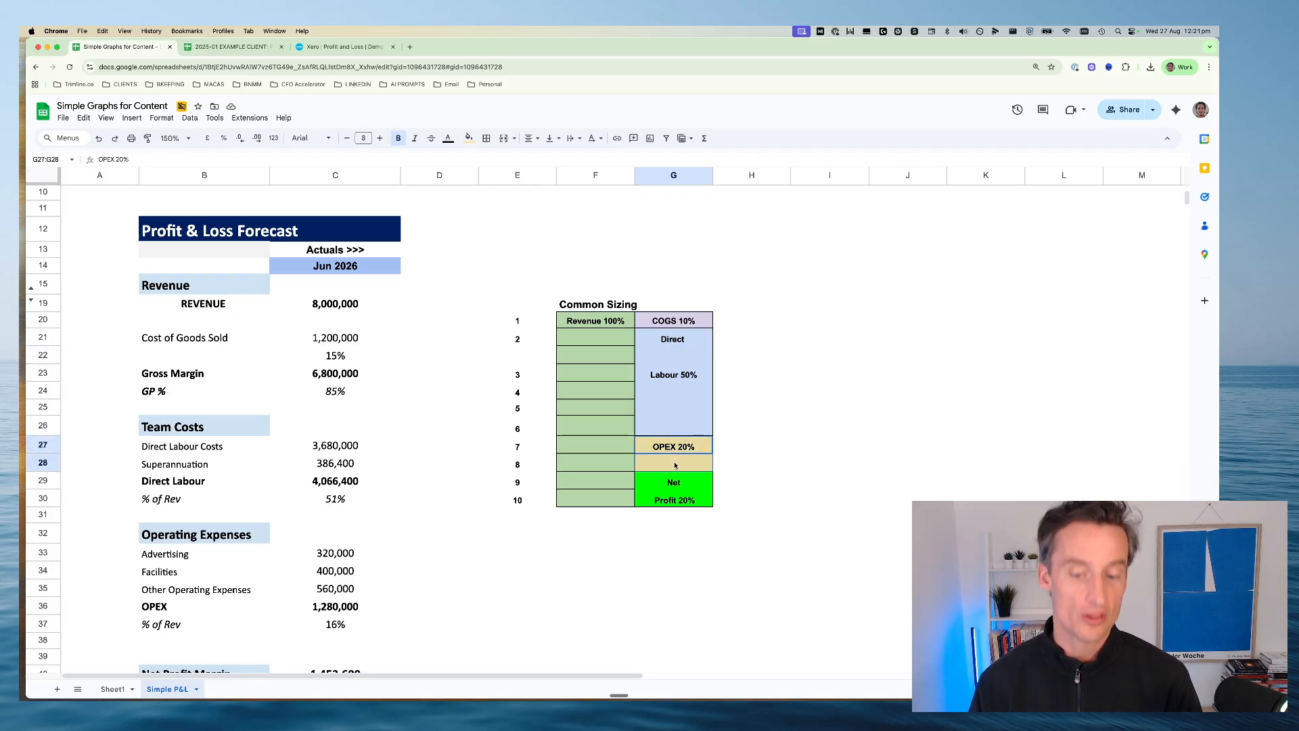
pyautogui.click(670, 495)
pyautogui.click(575, 535)
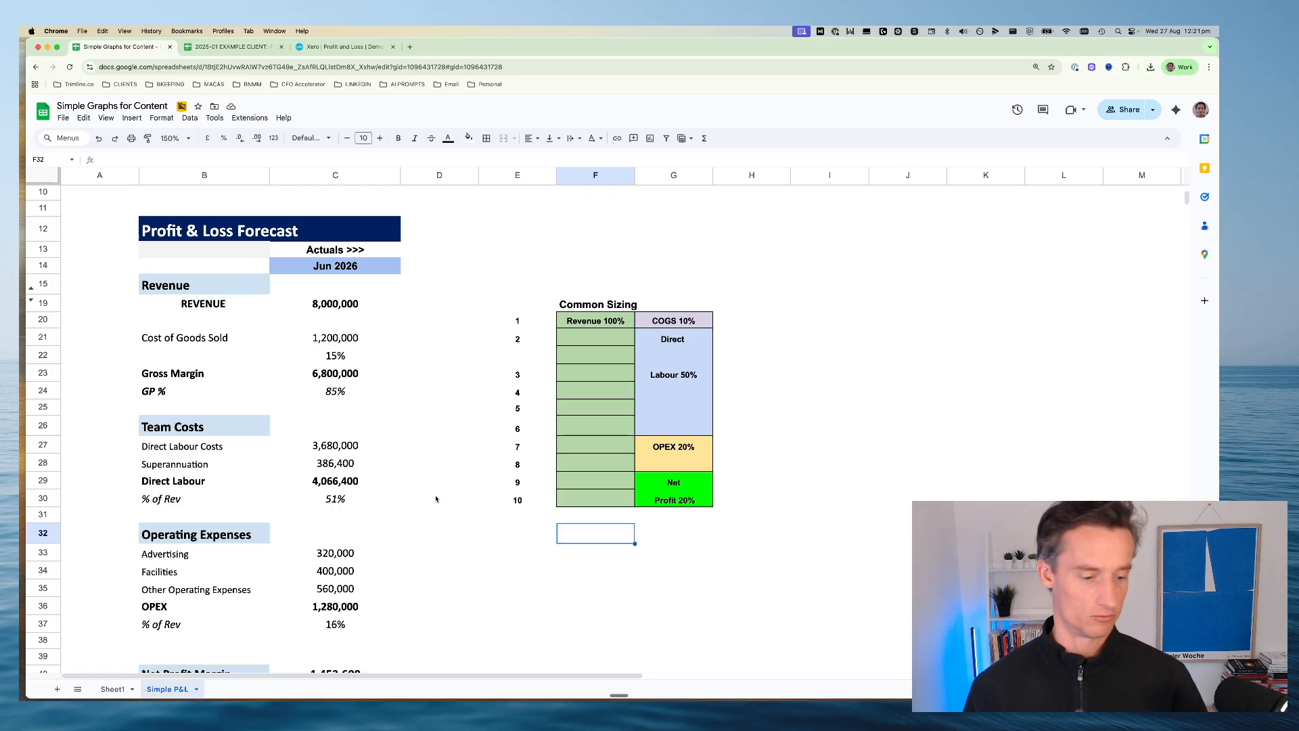
# Switch to the EXAMPLE CLIENT Performance Report spreadsheet and select the P&L Analysis chart under Monthly Trends
pyautogui.click(218, 52)
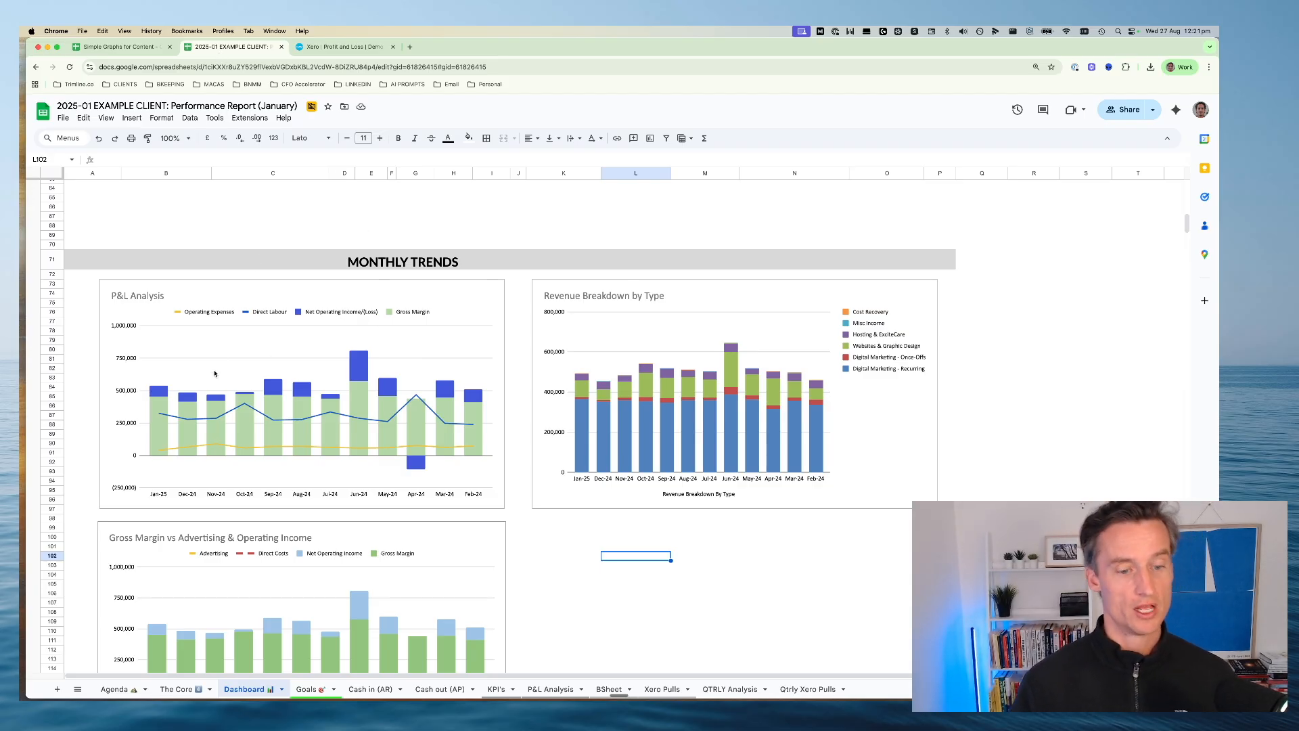
pyautogui.click(352, 408)
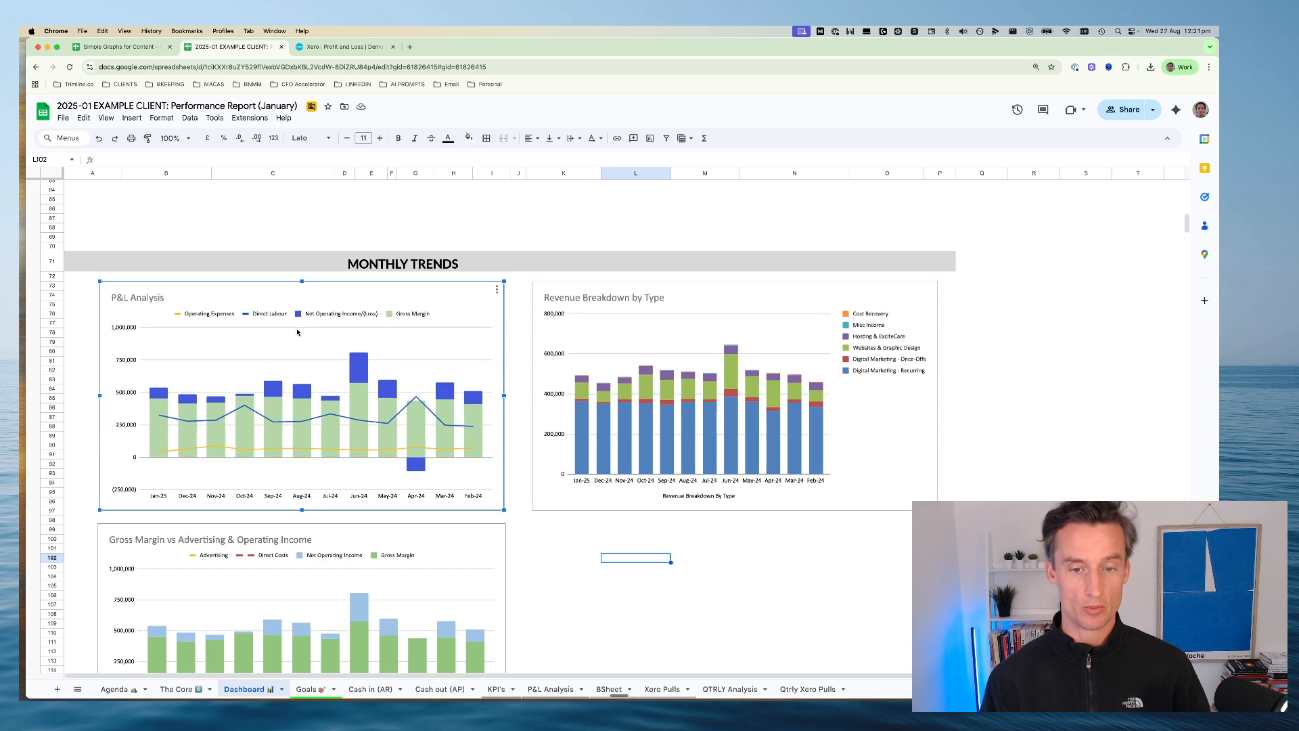
pyautogui.scroll(15, 297, 339)
pyautogui.scroll(-15, 315, 338)
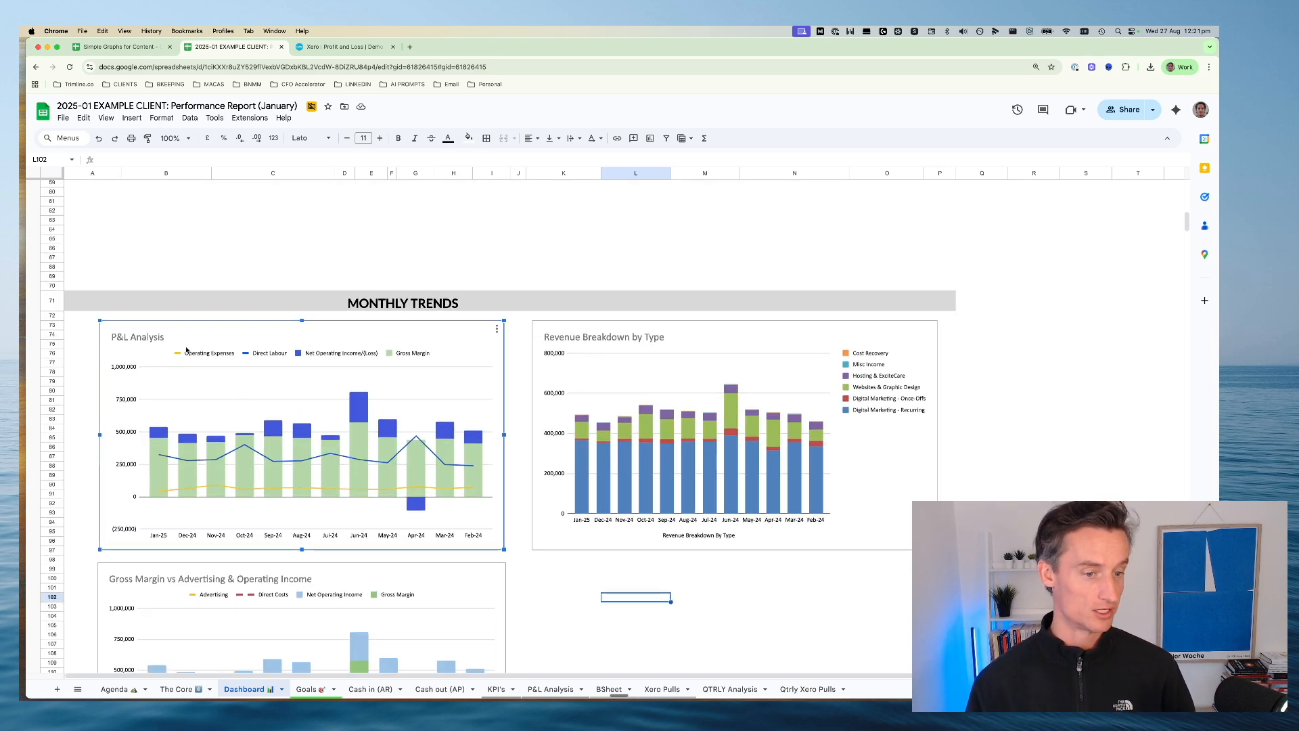
# Examine the P&L Analysis chart's monthly operating expenses, net operating income, gross margin and direct labour, and deselect the chart
pyautogui.moveTo(159, 459)
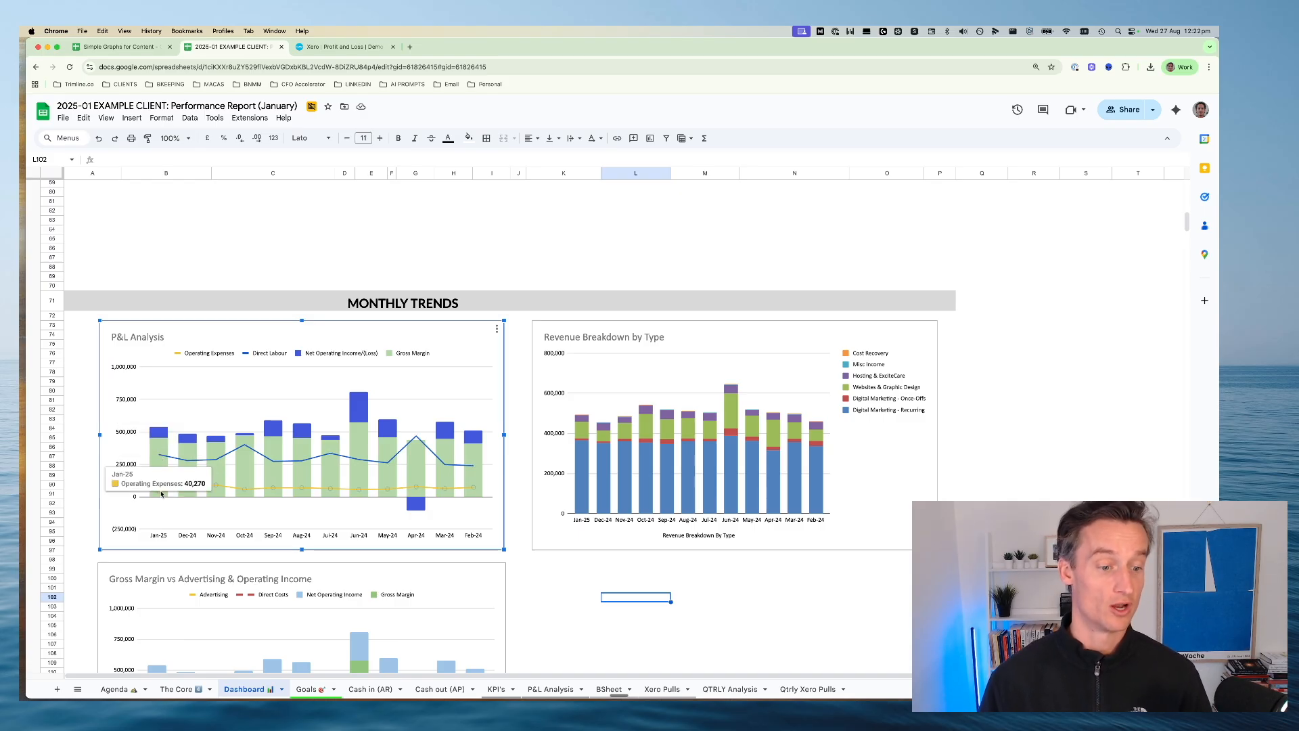
pyautogui.moveTo(154, 435)
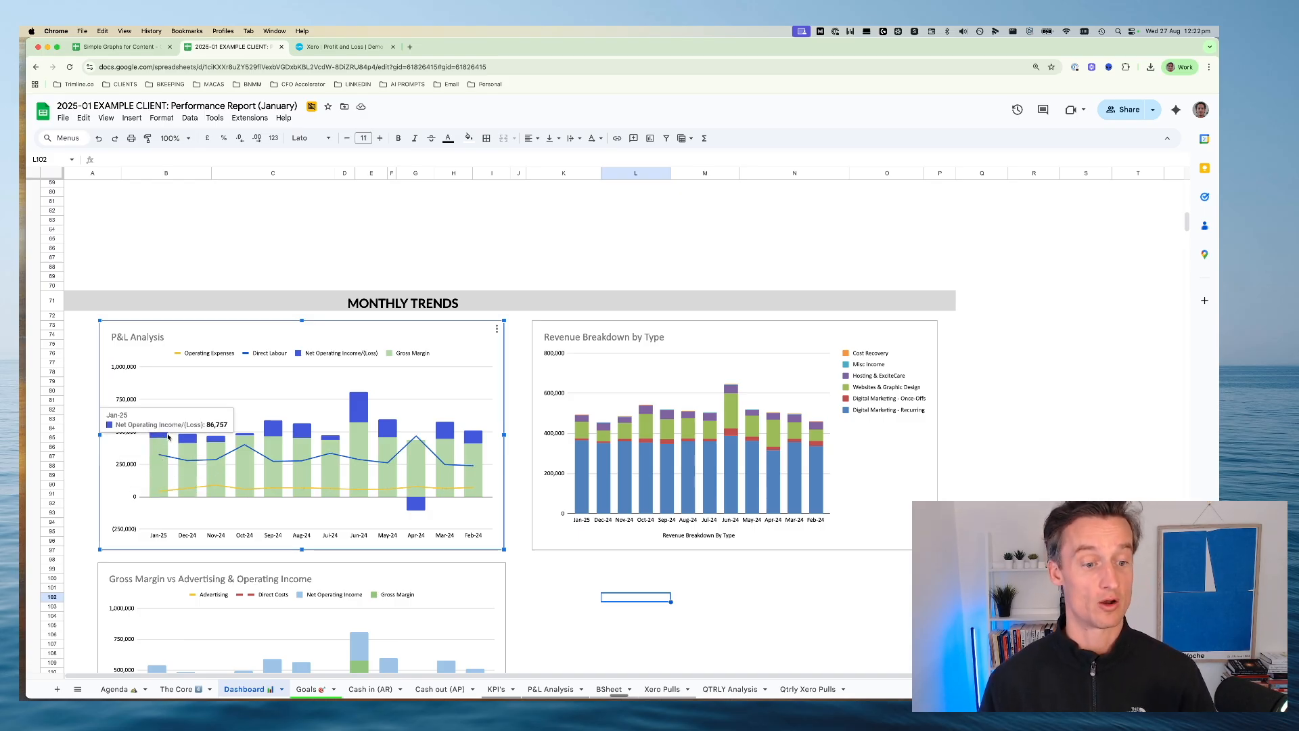
pyautogui.moveTo(302, 430)
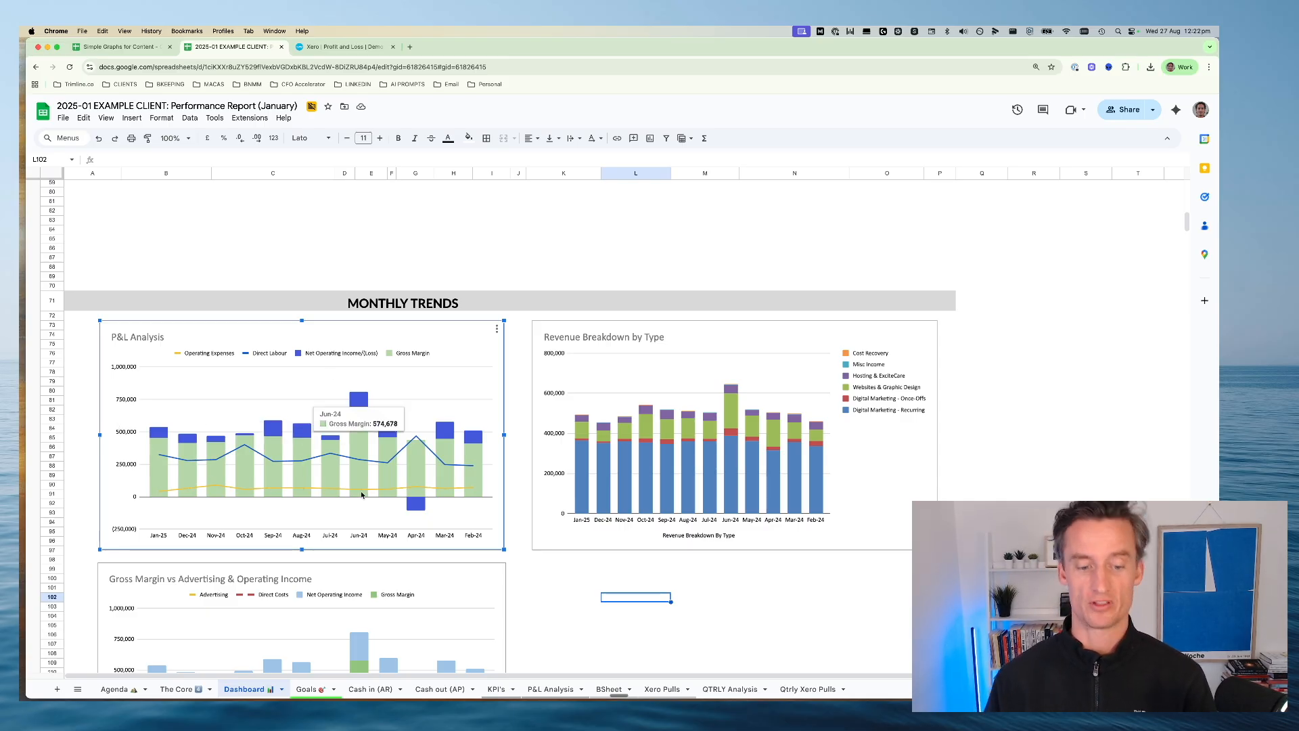
pyautogui.scroll(-2, 332, 419)
pyautogui.moveTo(331, 404)
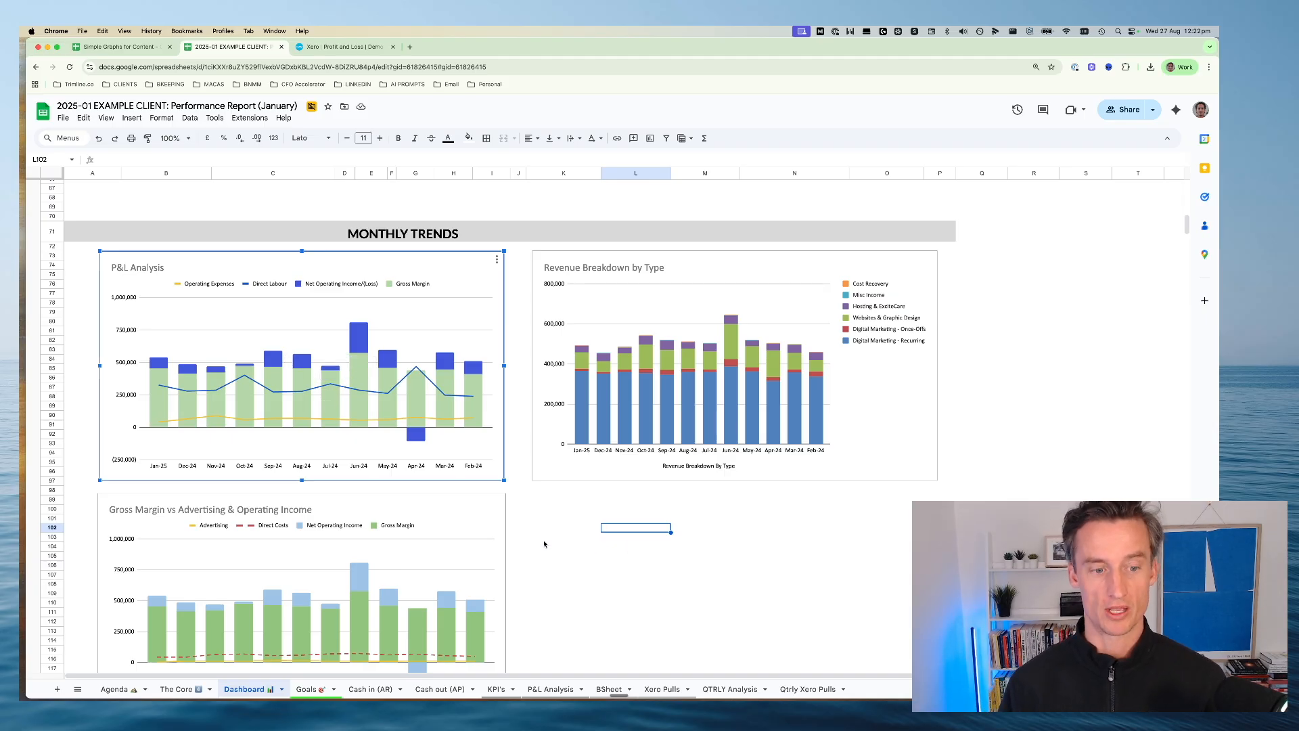
pyautogui.moveTo(215, 406)
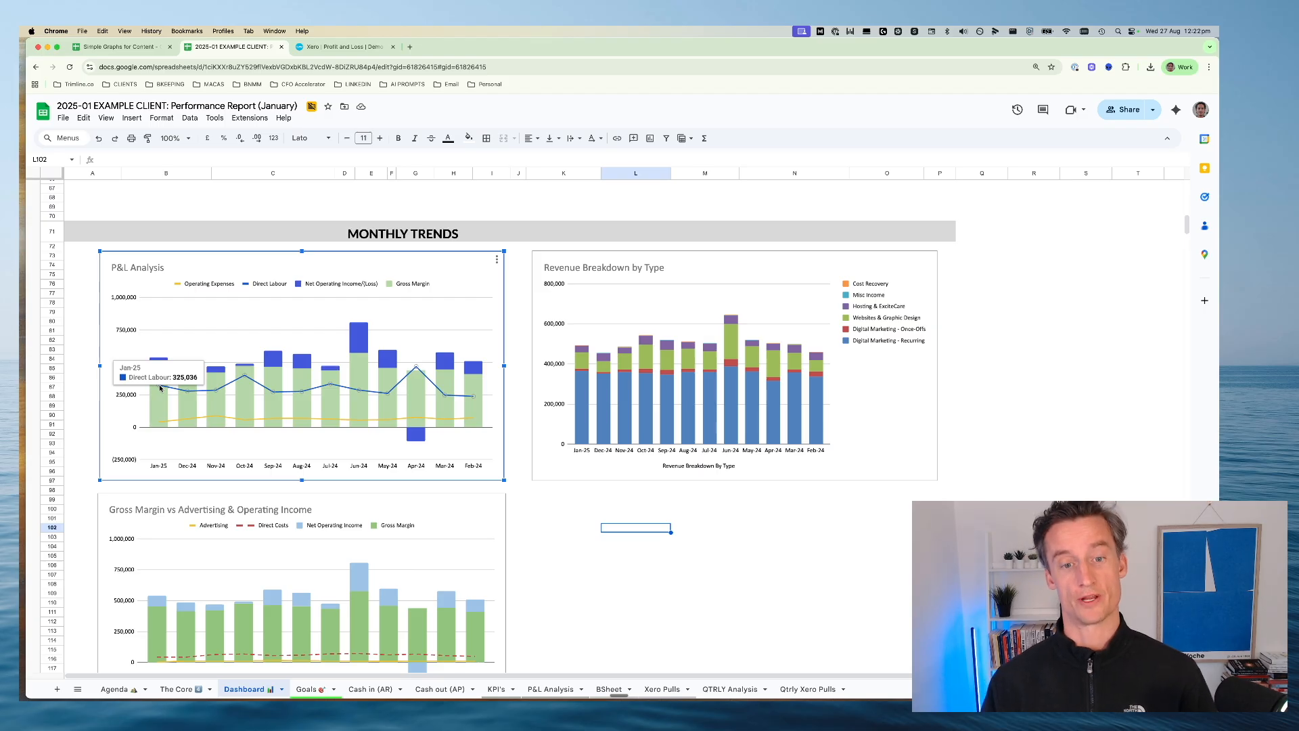
pyautogui.click(594, 540)
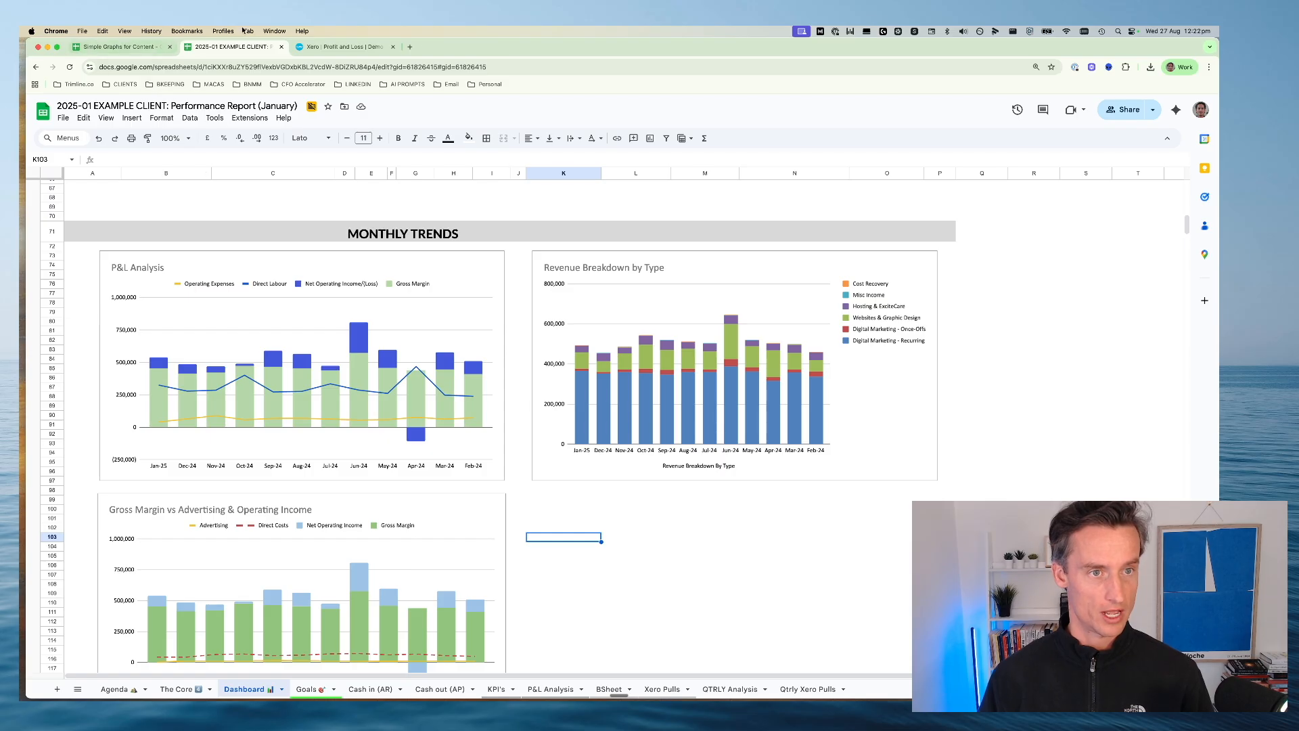
# Return to the Simple P&L sheet and examine the P&L Forecast chart's monthly Gross Margin, OPEX and Net Profit Margin
pyautogui.click(152, 48)
pyautogui.scroll(-10, 404, 361)
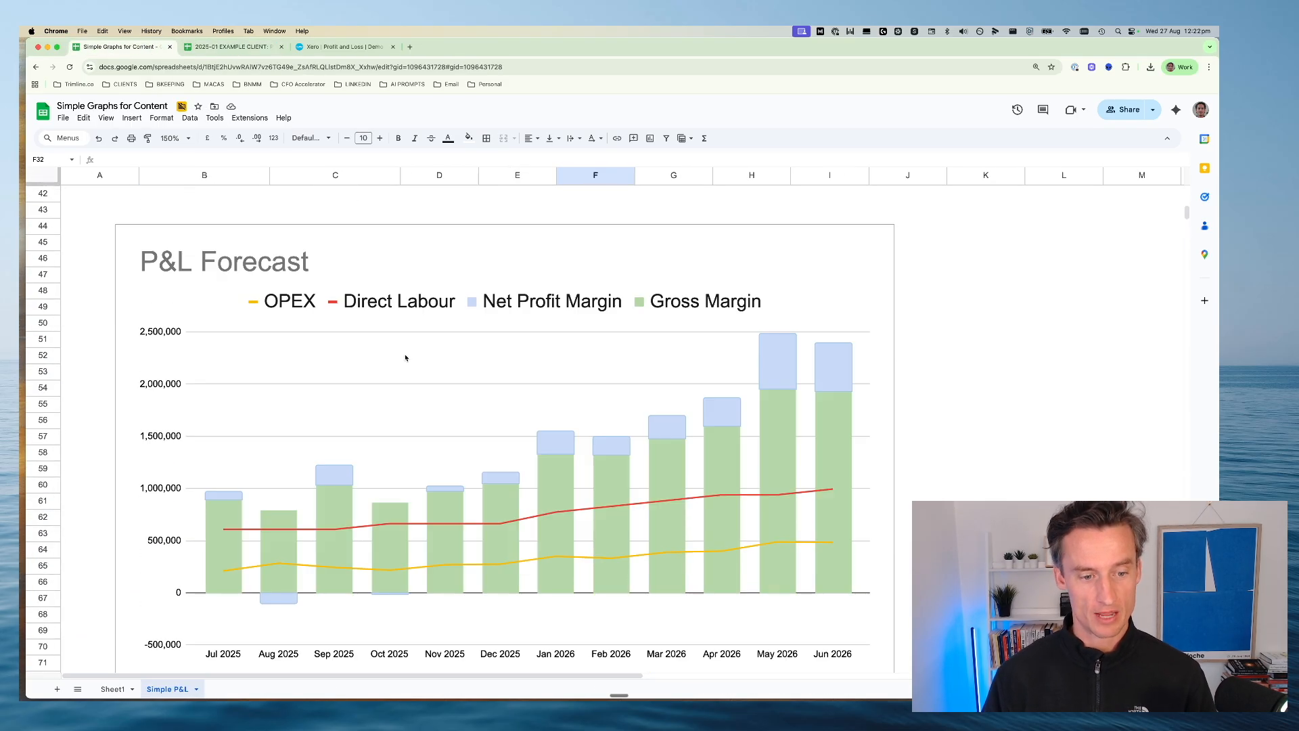
pyautogui.scroll(-2, 406, 357)
pyautogui.click(385, 363)
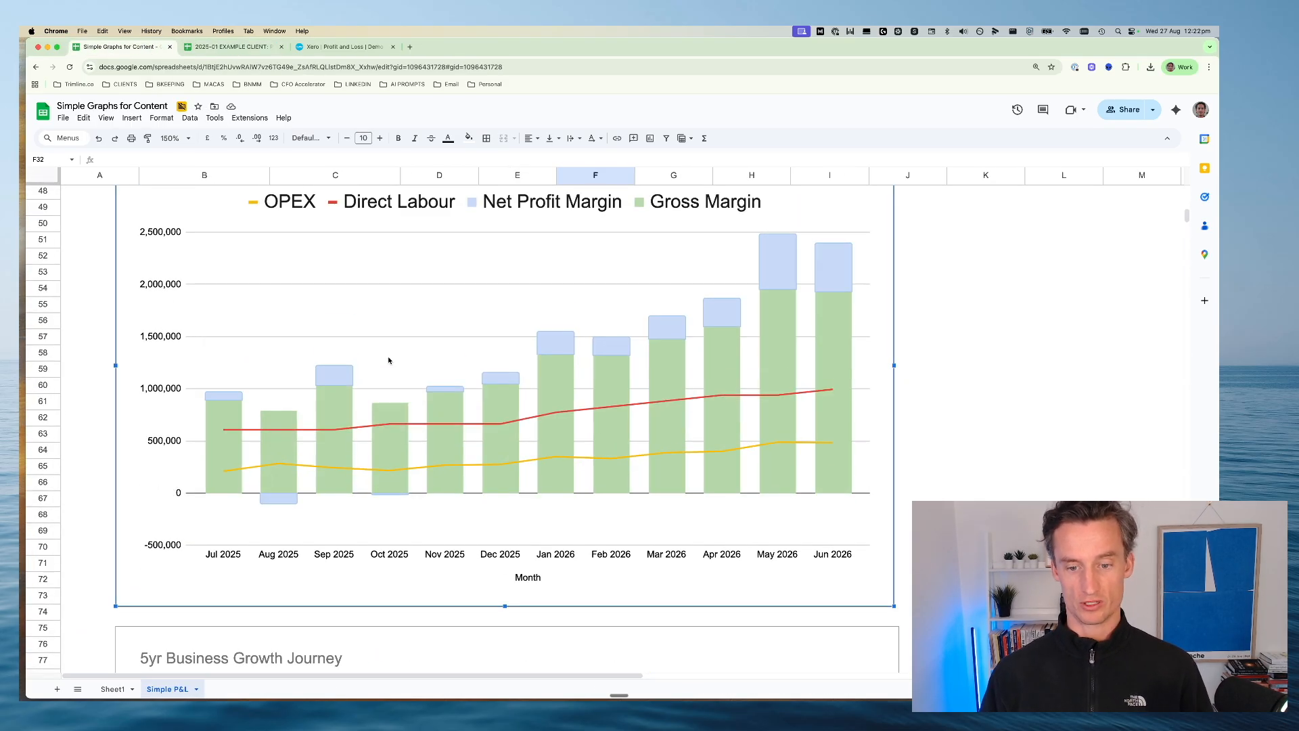
pyautogui.scroll(1, 470, 375)
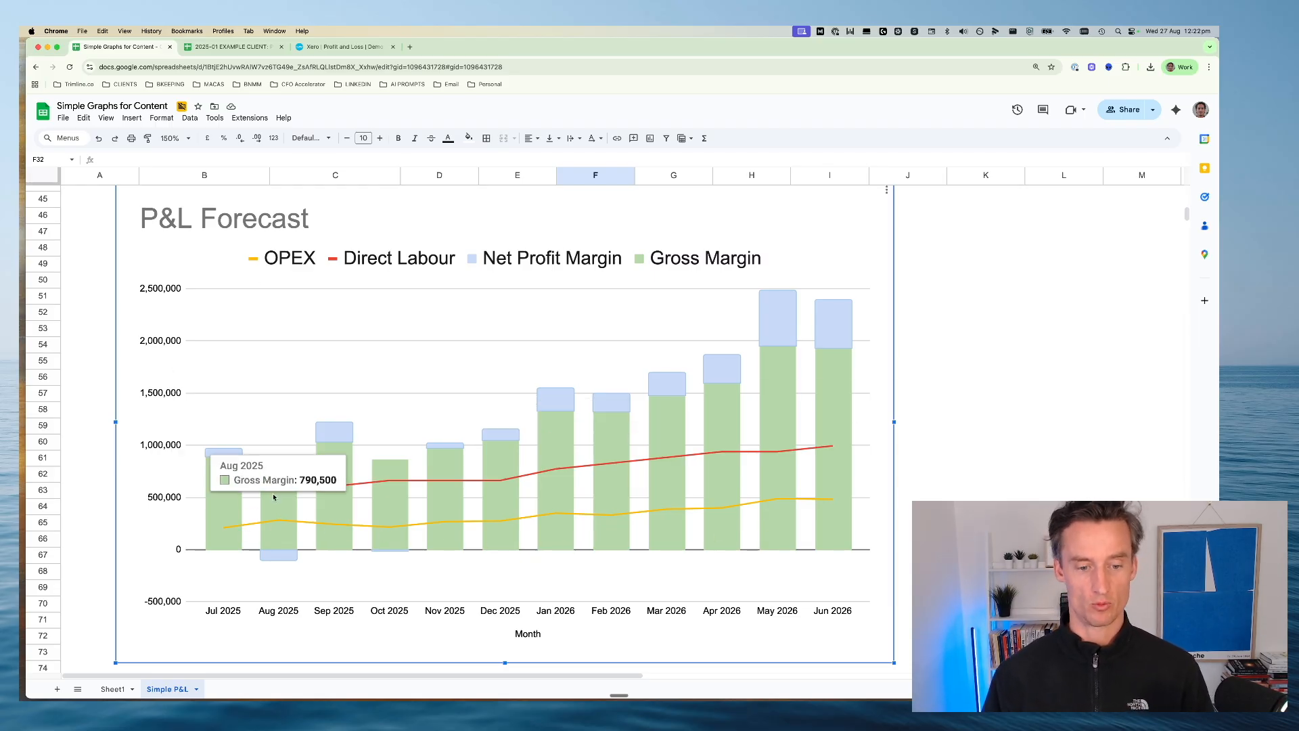
pyautogui.moveTo(554, 469)
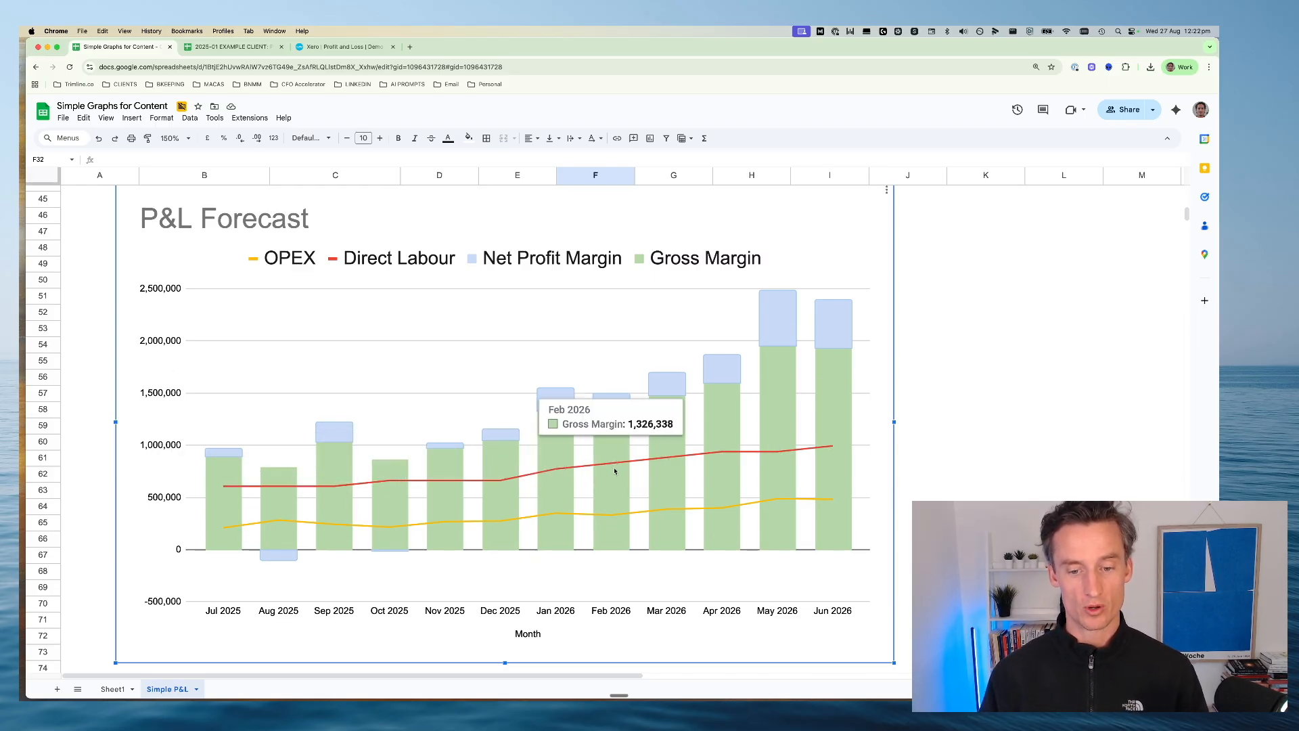
pyautogui.moveTo(675, 463)
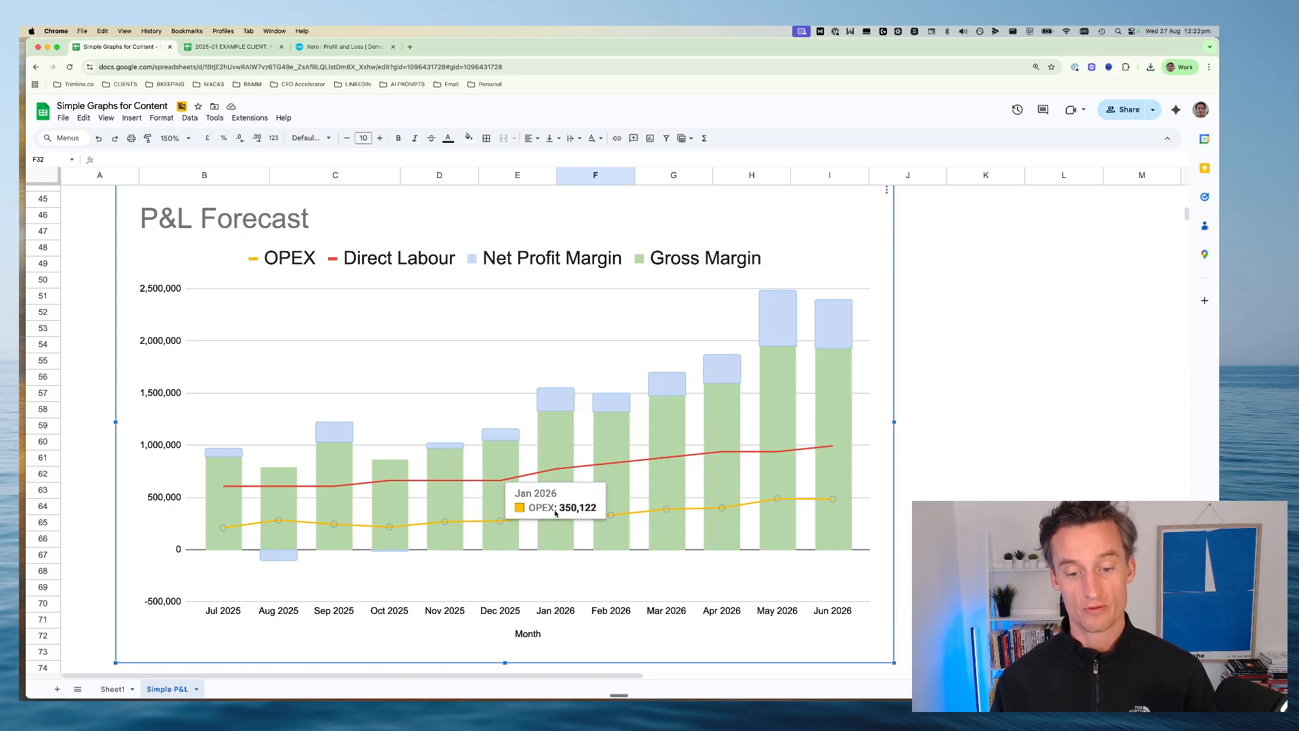
pyautogui.moveTo(786, 340)
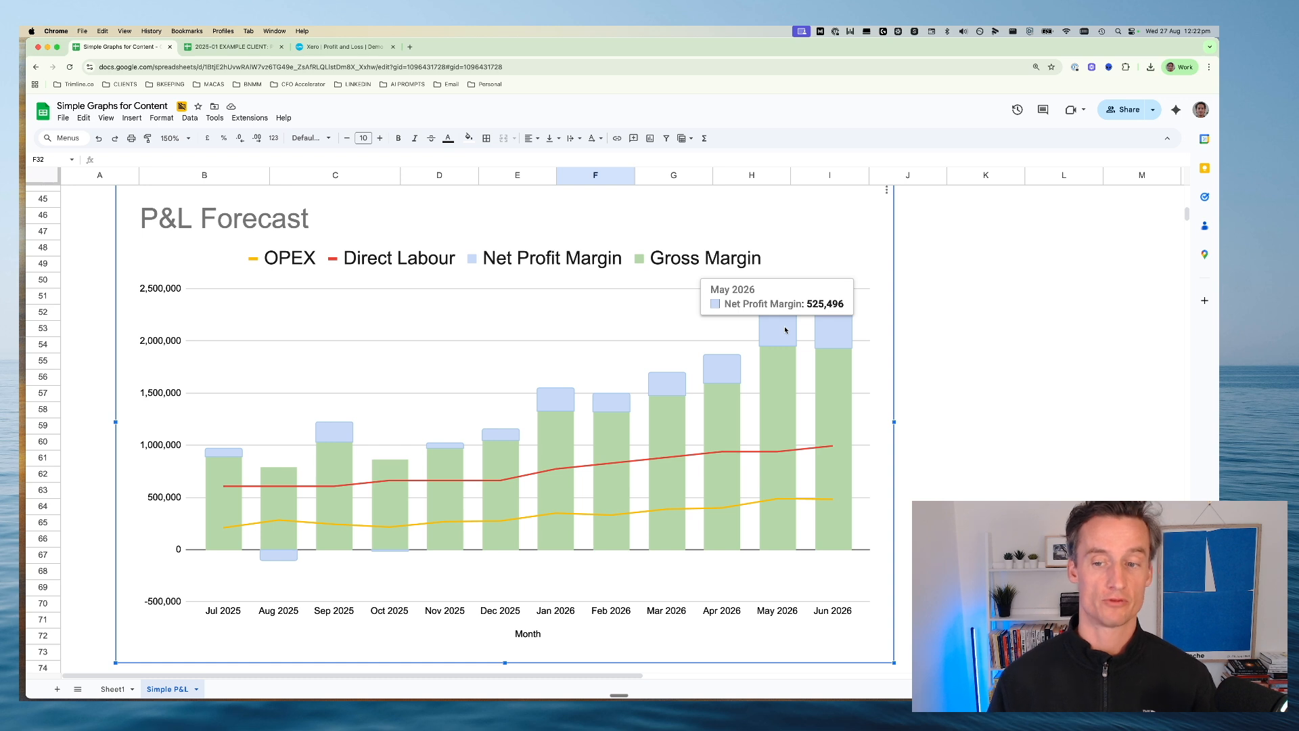
# Examine the 5yr Business Growth Journey chart's yearly Gross Margin and Net Profit, including the Year 4 bar
pyautogui.scroll(-10, 682, 345)
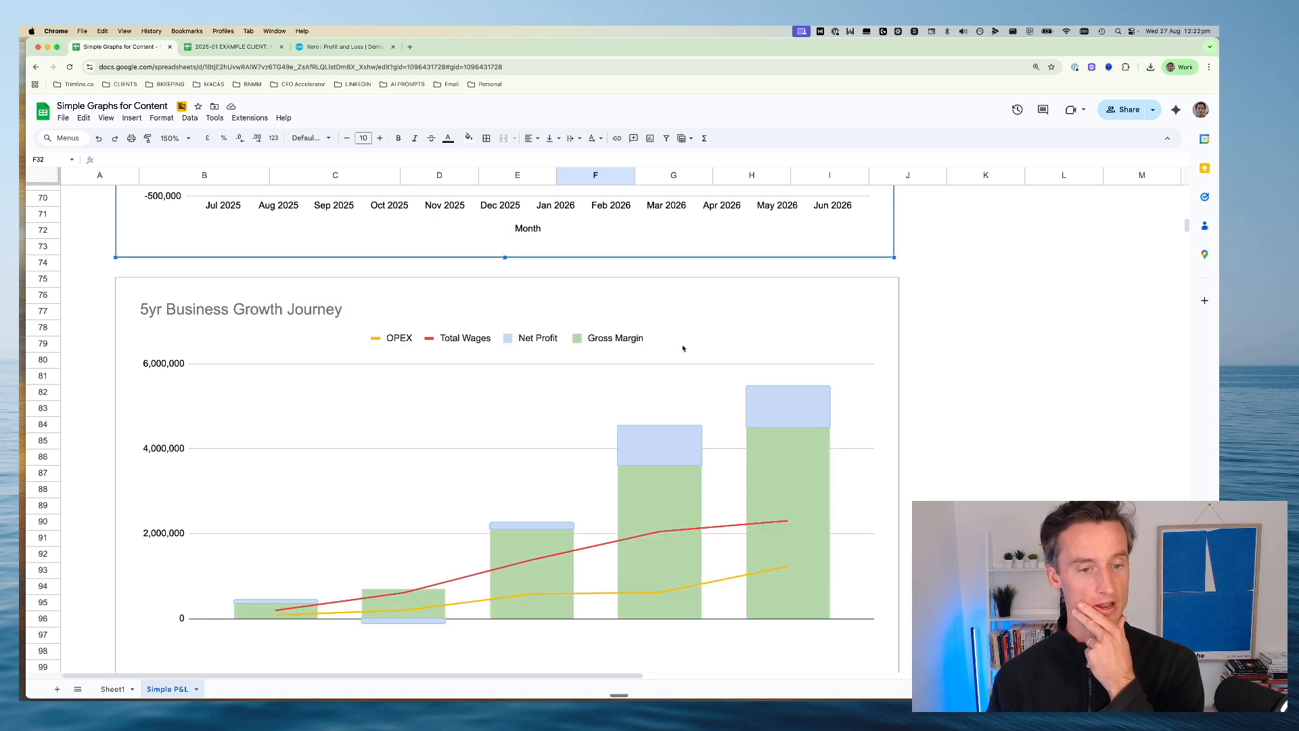
pyautogui.scroll(-2, 682, 348)
pyautogui.click(598, 443)
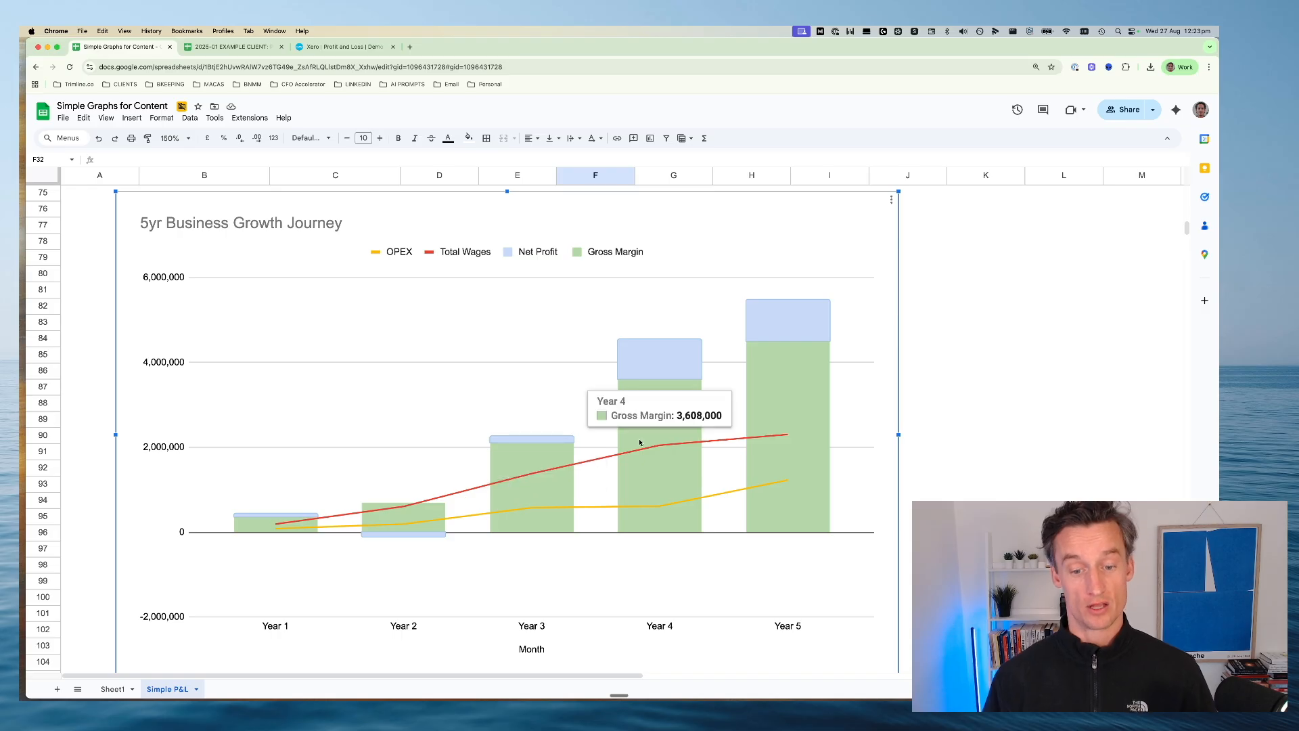
pyautogui.moveTo(790, 375)
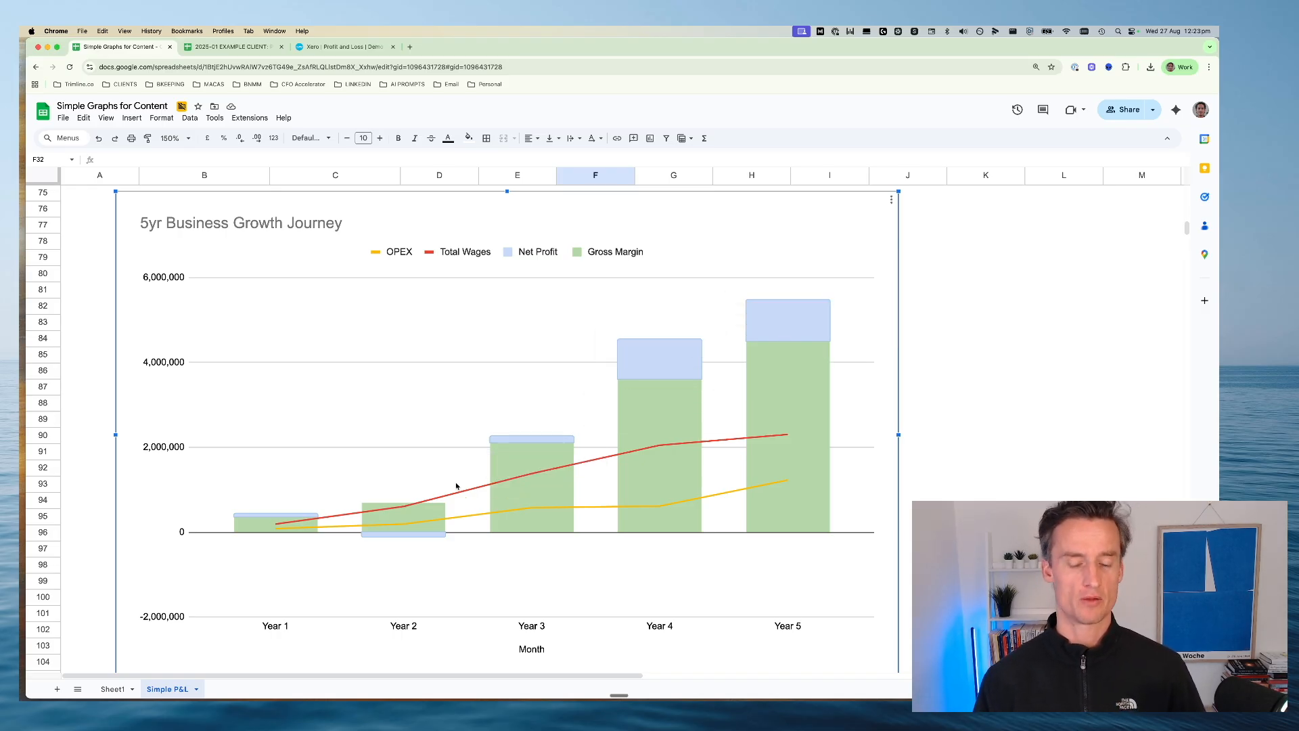
pyautogui.moveTo(646, 381)
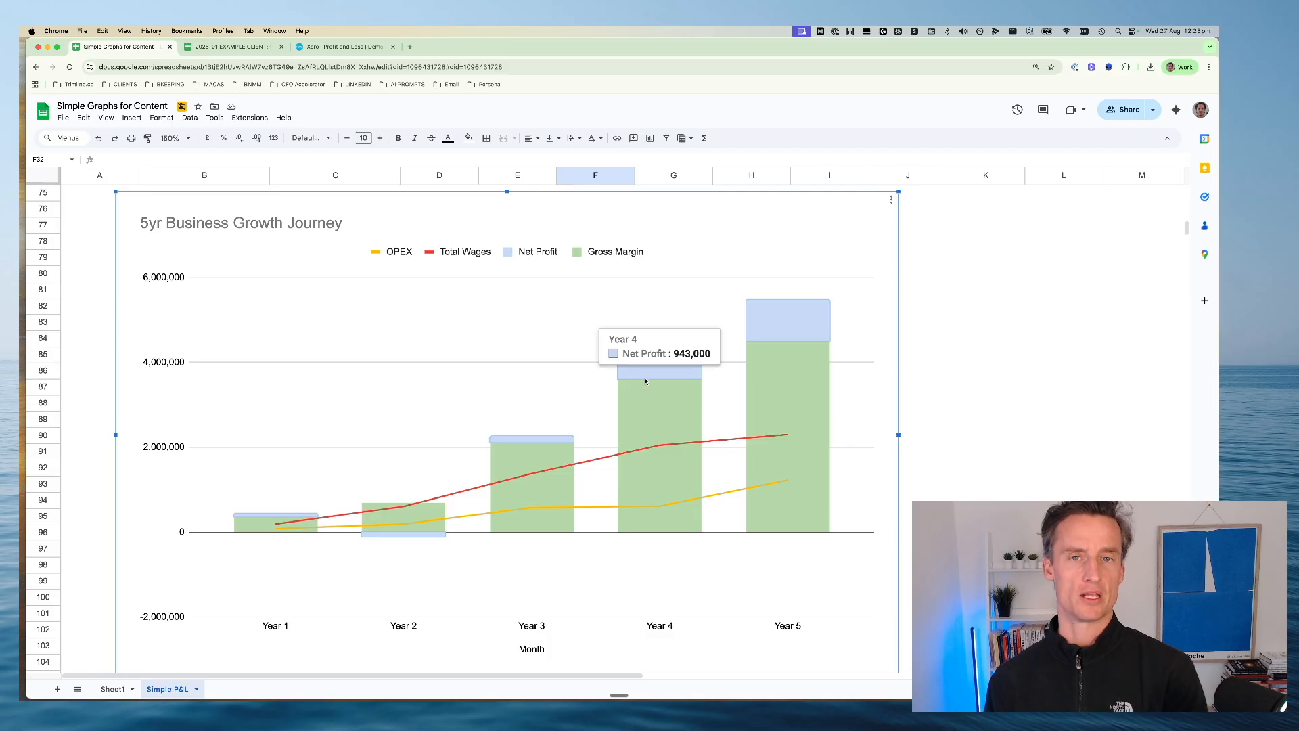
pyautogui.scroll(-1, 645, 369)
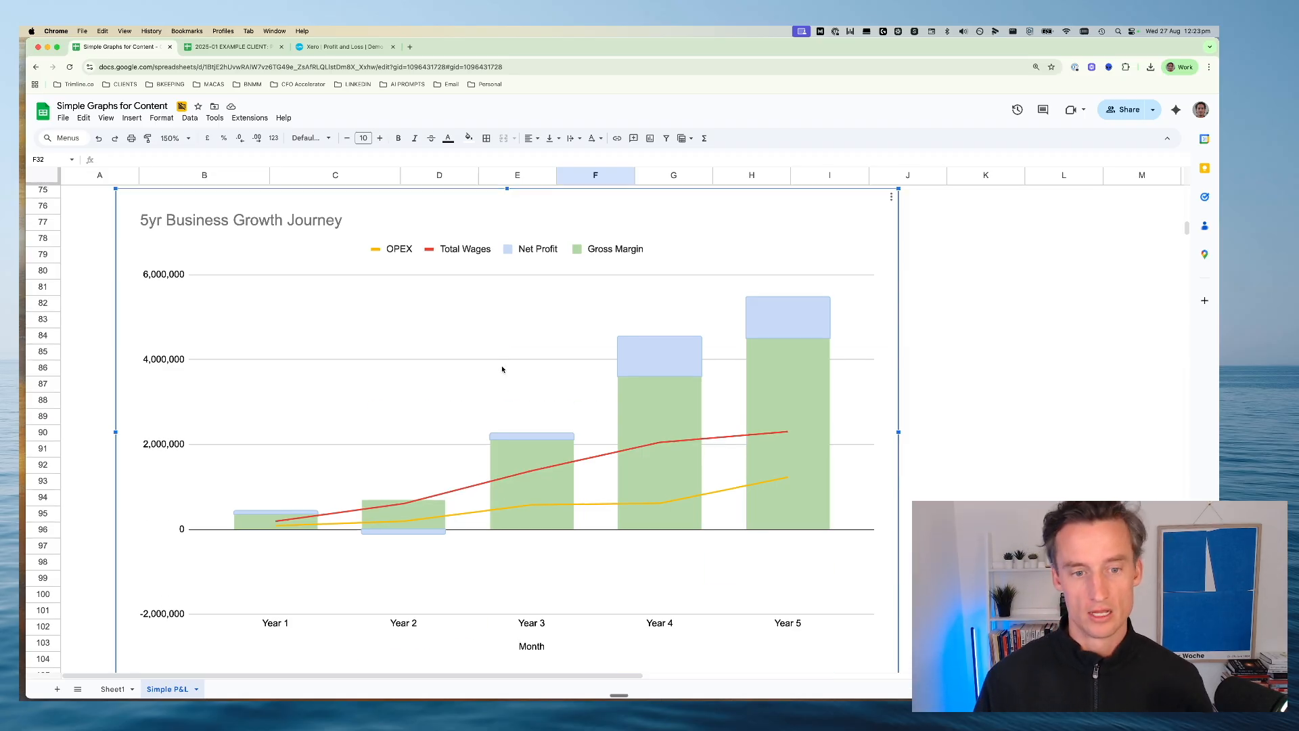
# Go back to the P&L Forecast chart and view its full July 2025 to June 2026 trend
pyautogui.scroll(10, 505, 371)
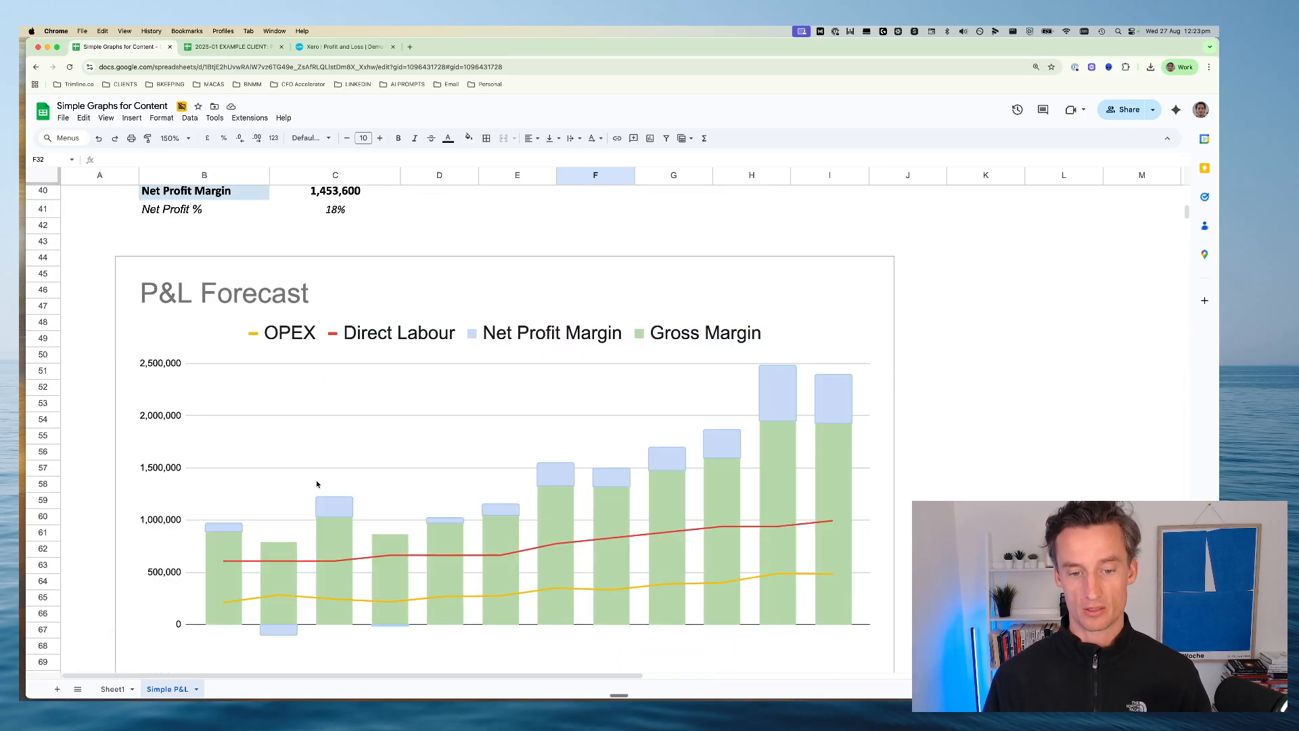
pyautogui.click(317, 484)
pyautogui.scroll(-1, 317, 483)
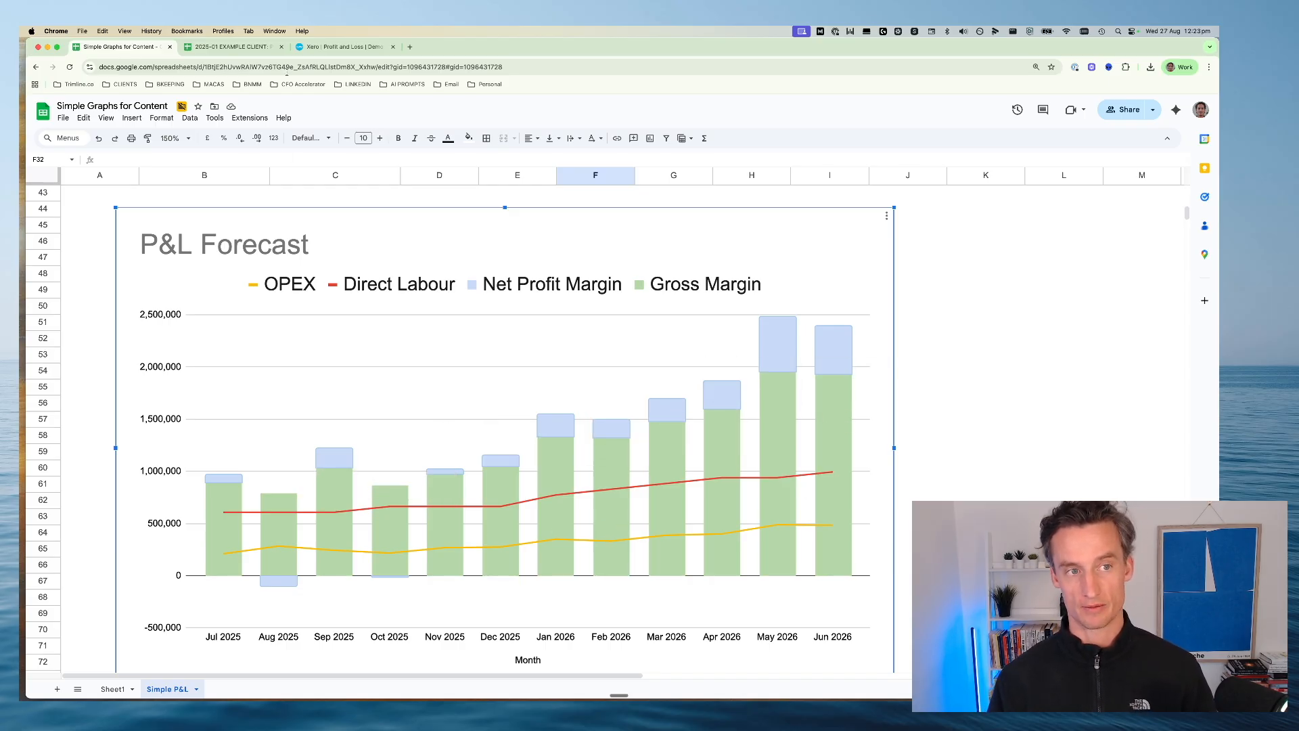
# Switch to the Xero Profit and Loss report and review the preset date range options
pyautogui.click(342, 47)
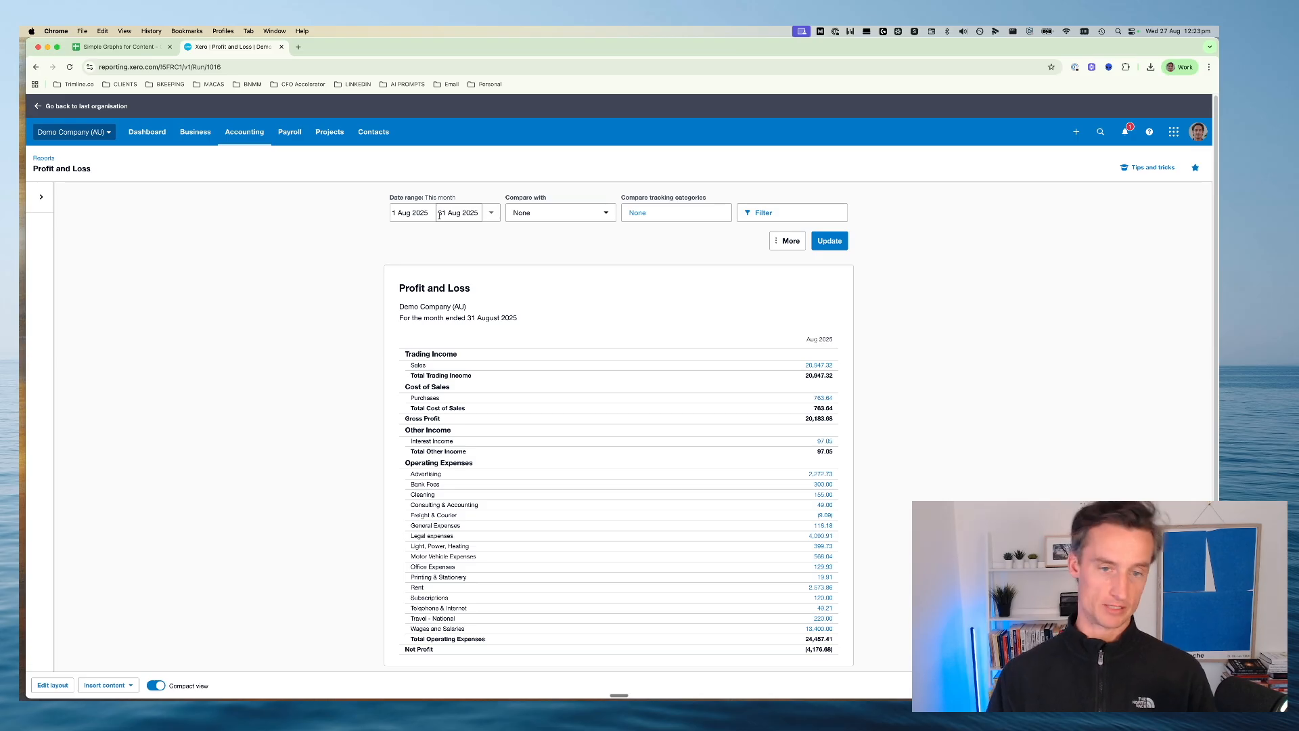
pyautogui.click(491, 213)
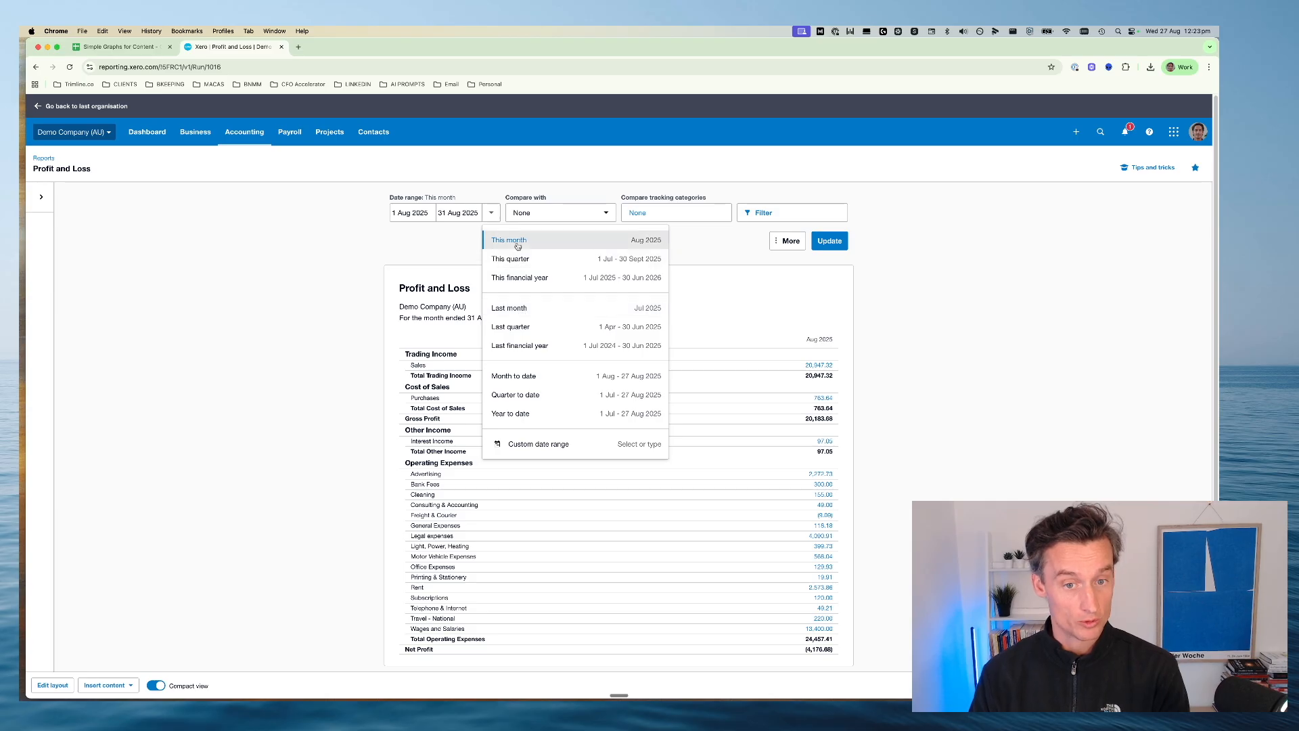
pyautogui.click(436, 258)
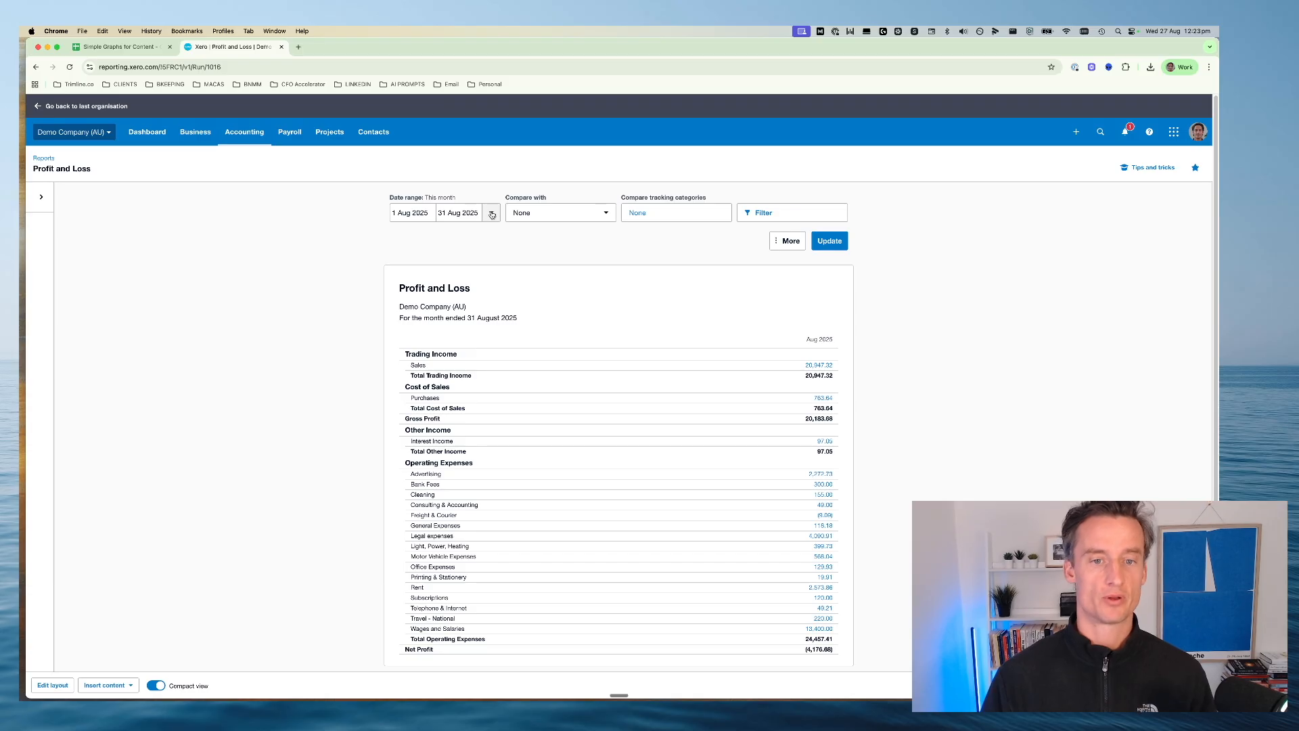
pyautogui.click(491, 214)
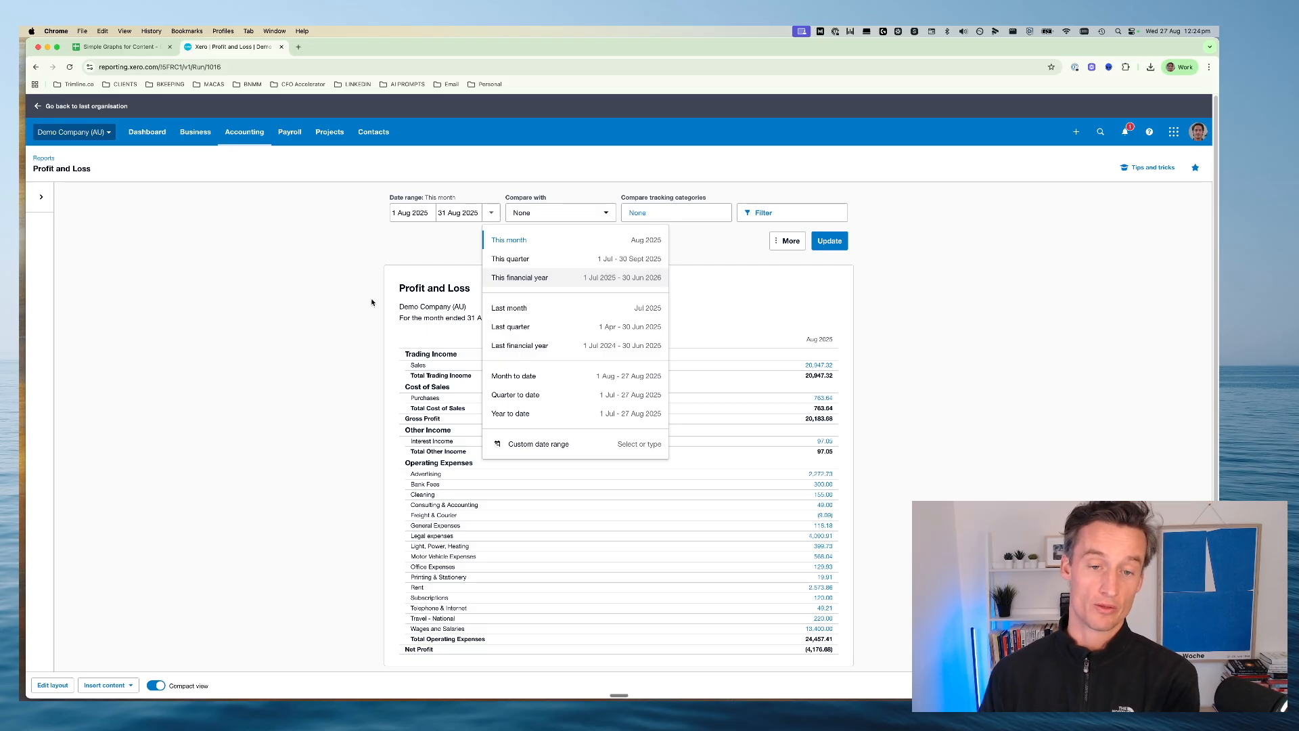
pyautogui.click(417, 254)
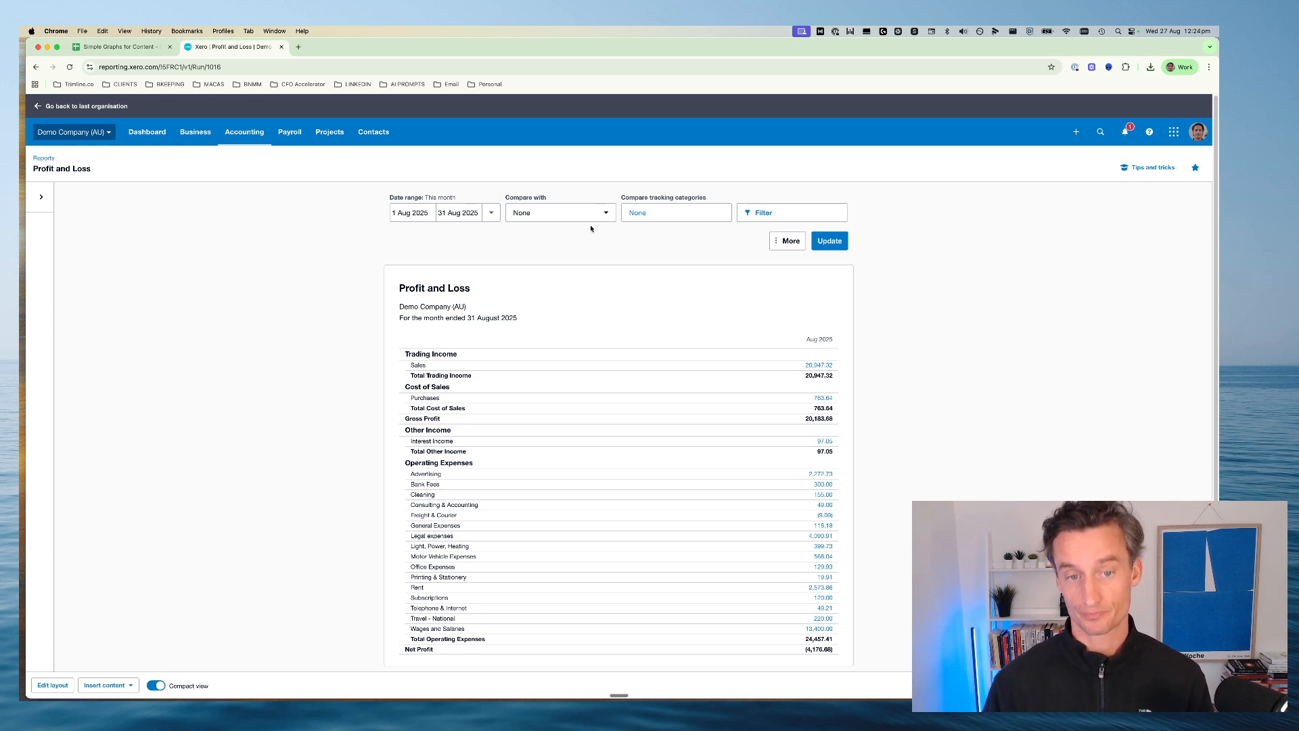
# Set the Profit and Loss report to compare with 11 months and its date range to last month
pyautogui.click(572, 212)
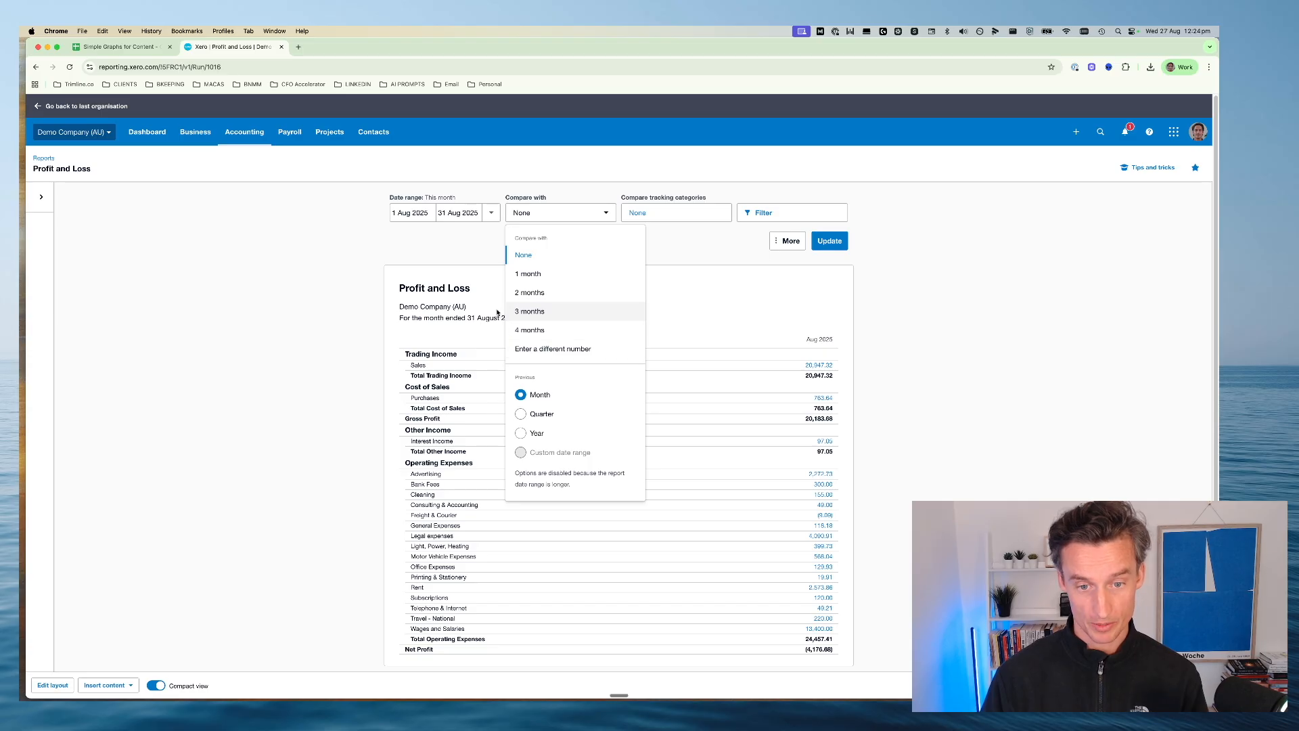
pyautogui.click(572, 351)
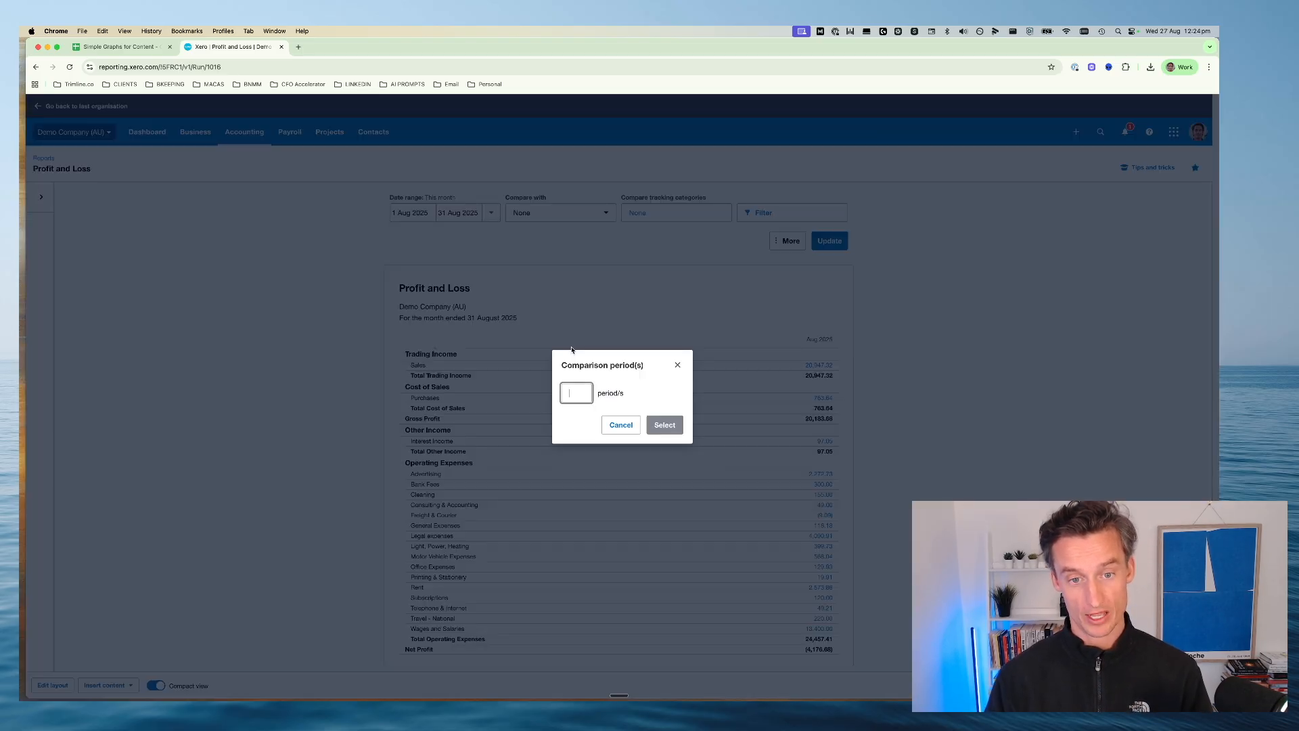
pyautogui.write('11')
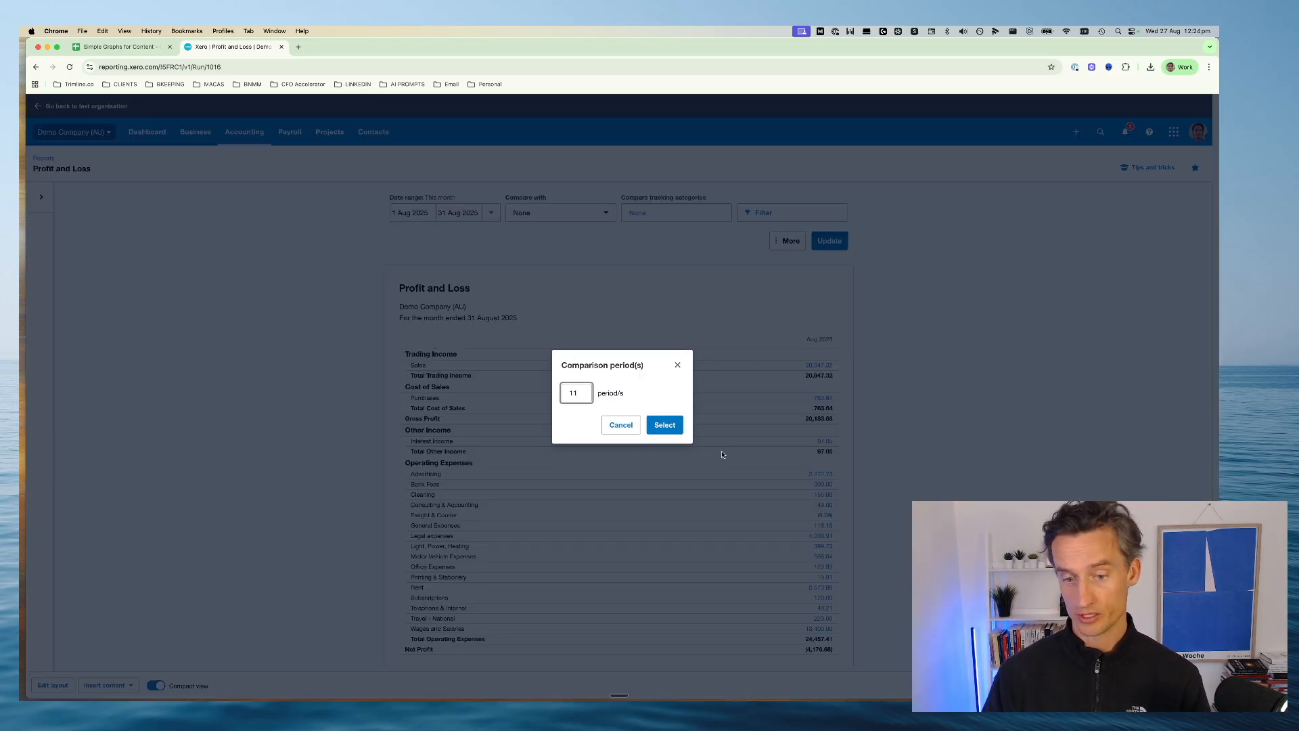
pyautogui.click(664, 425)
pyautogui.click(434, 262)
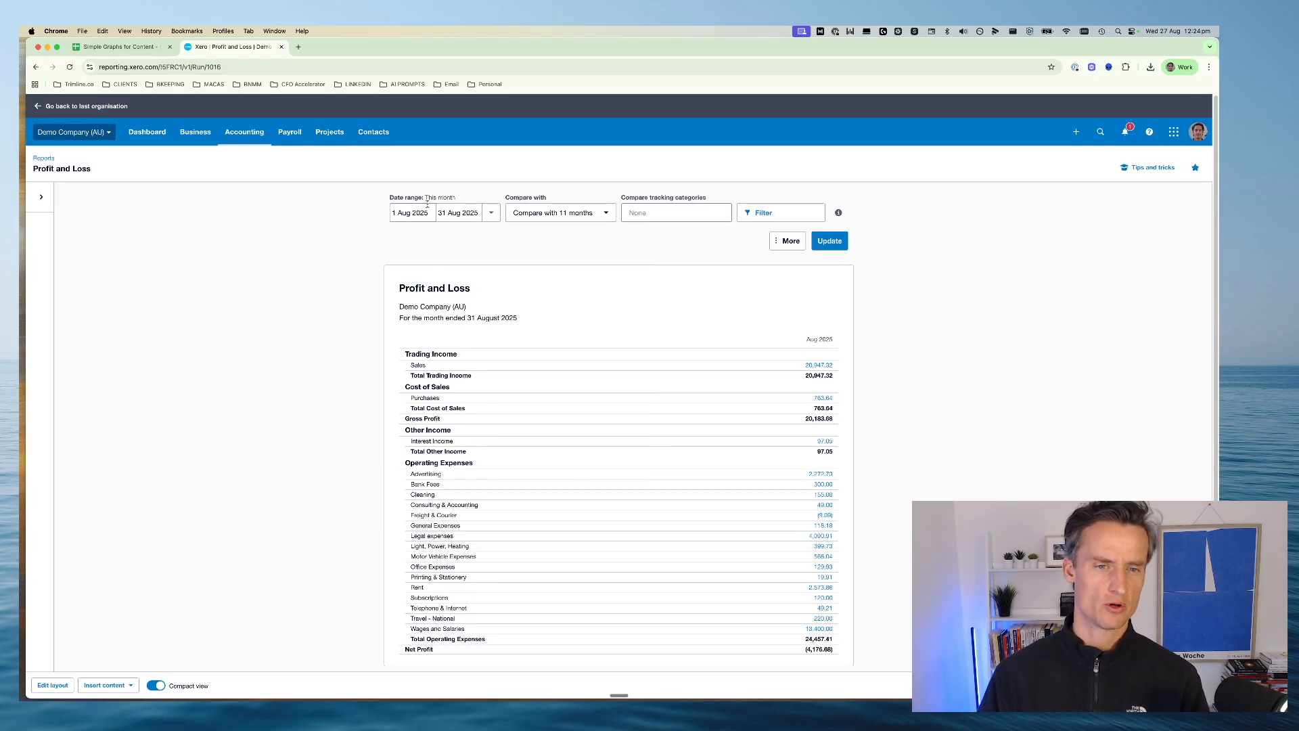
pyautogui.click(491, 212)
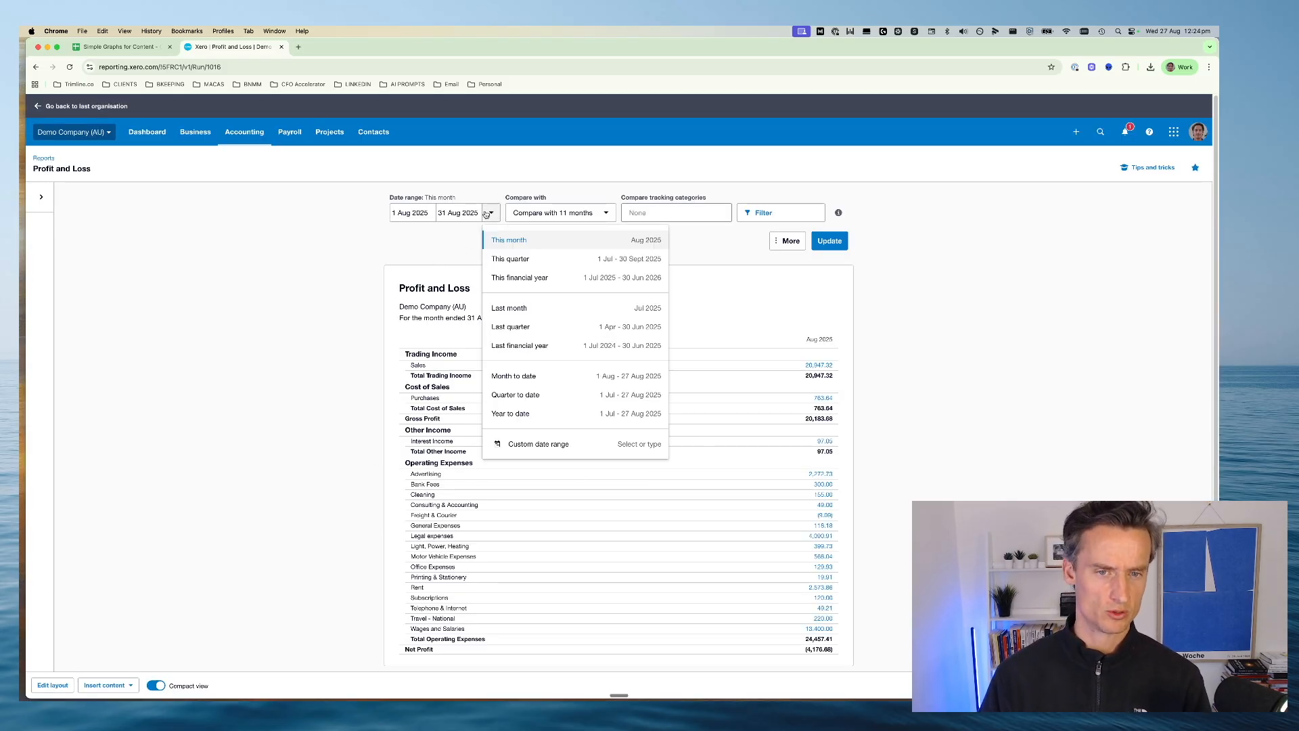
pyautogui.click(506, 306)
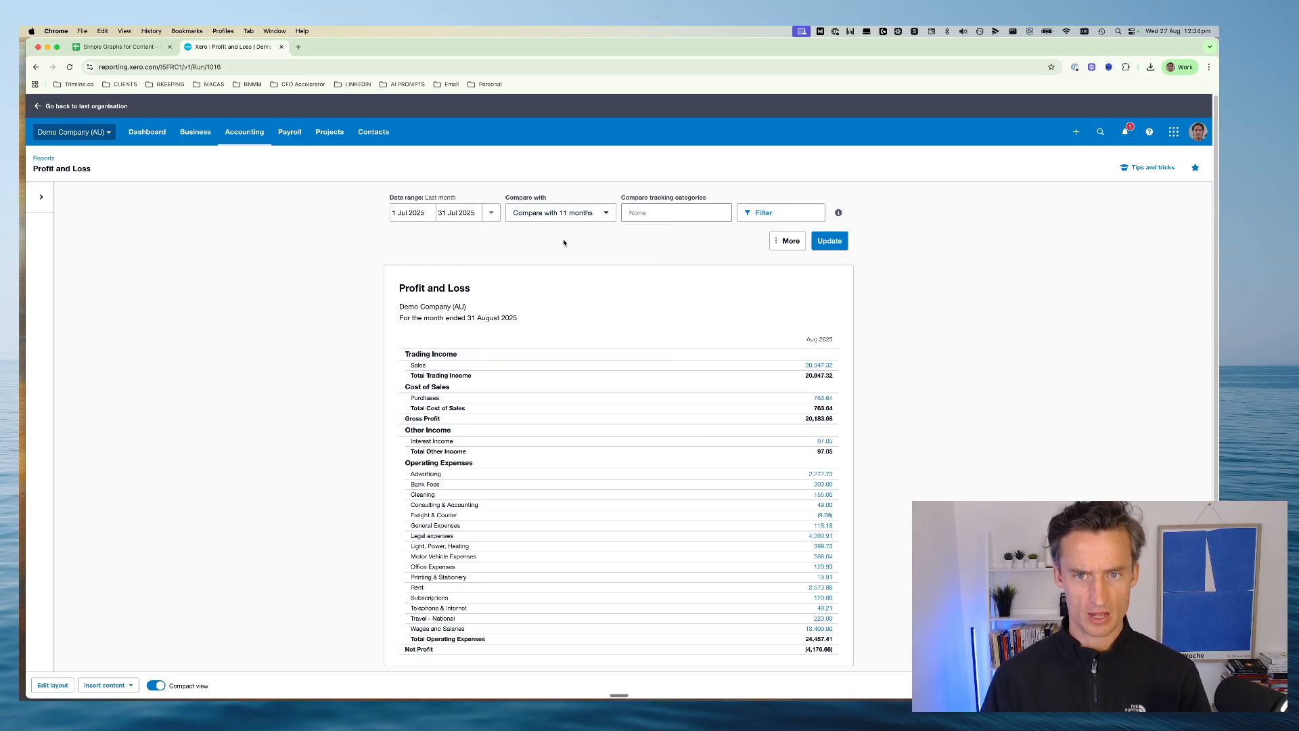
# Turn off decimals and turn on the Total column for the report, and update it with the new settings
pyautogui.click(783, 242)
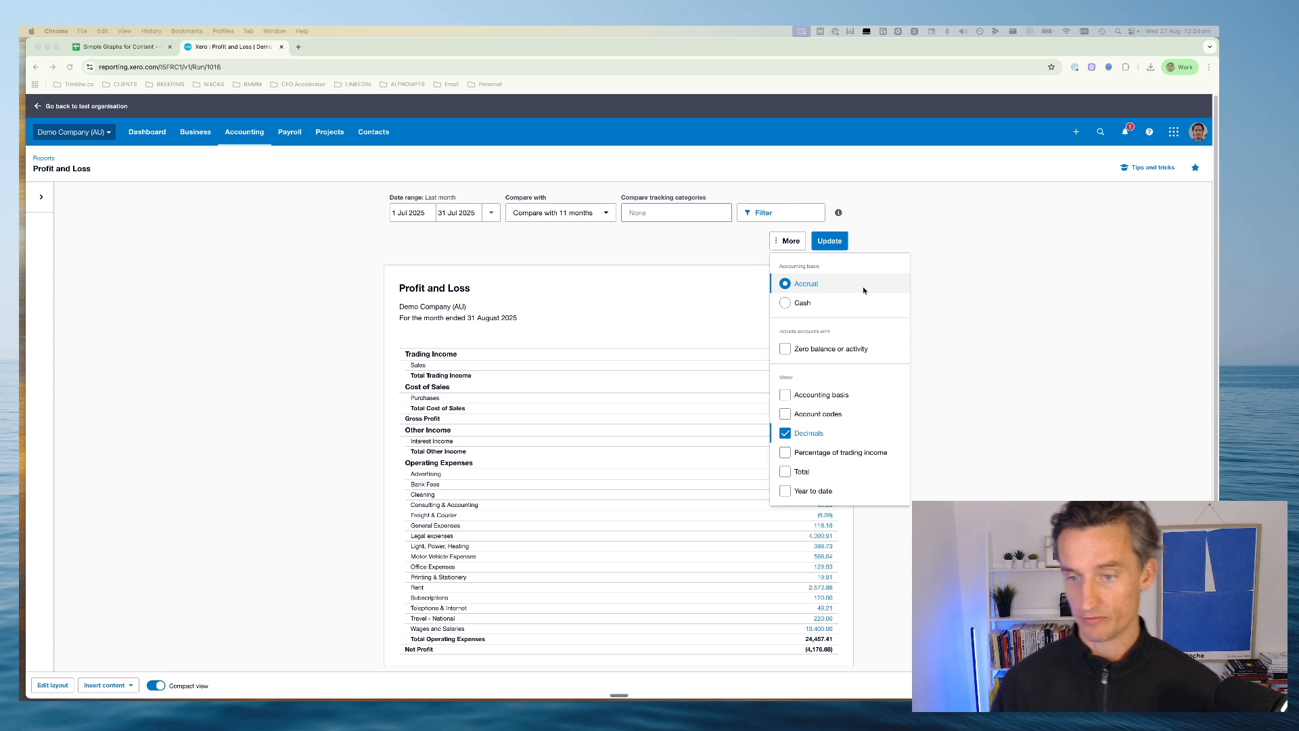
pyautogui.click(785, 437)
pyautogui.click(785, 437)
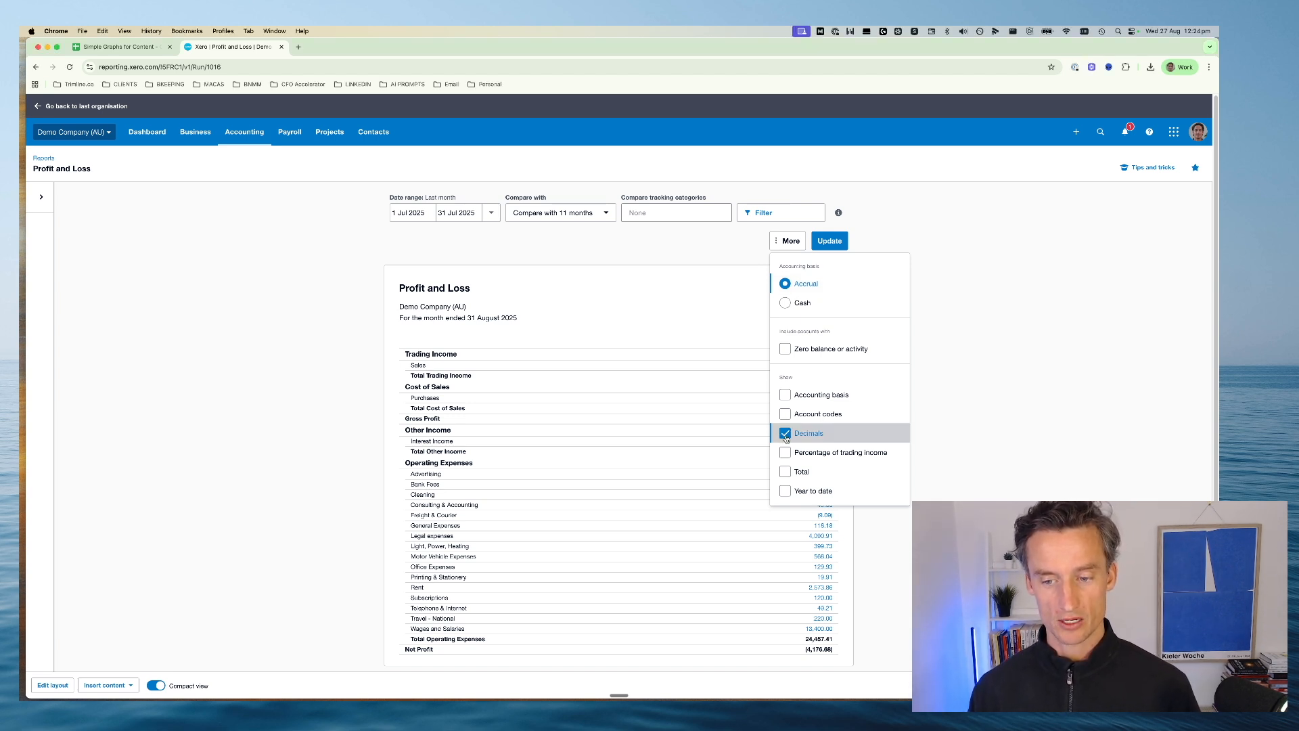
pyautogui.click(786, 439)
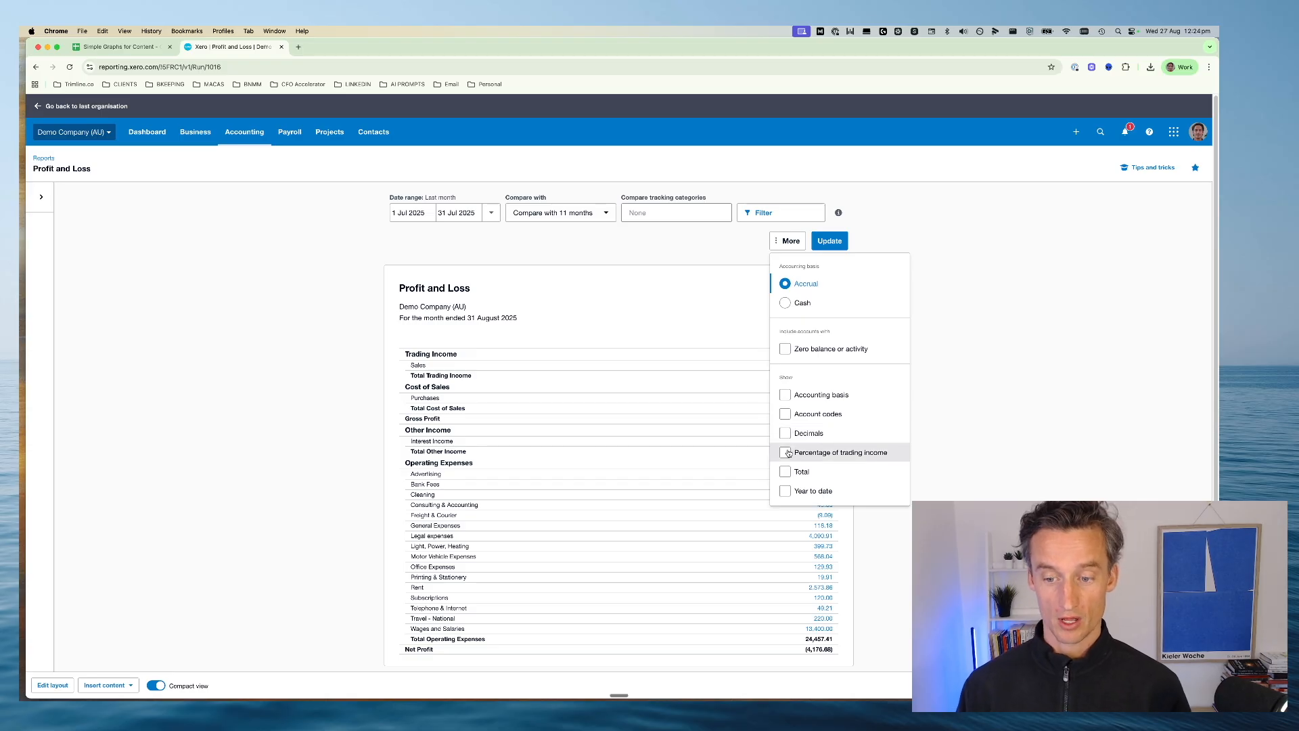
pyautogui.click(785, 473)
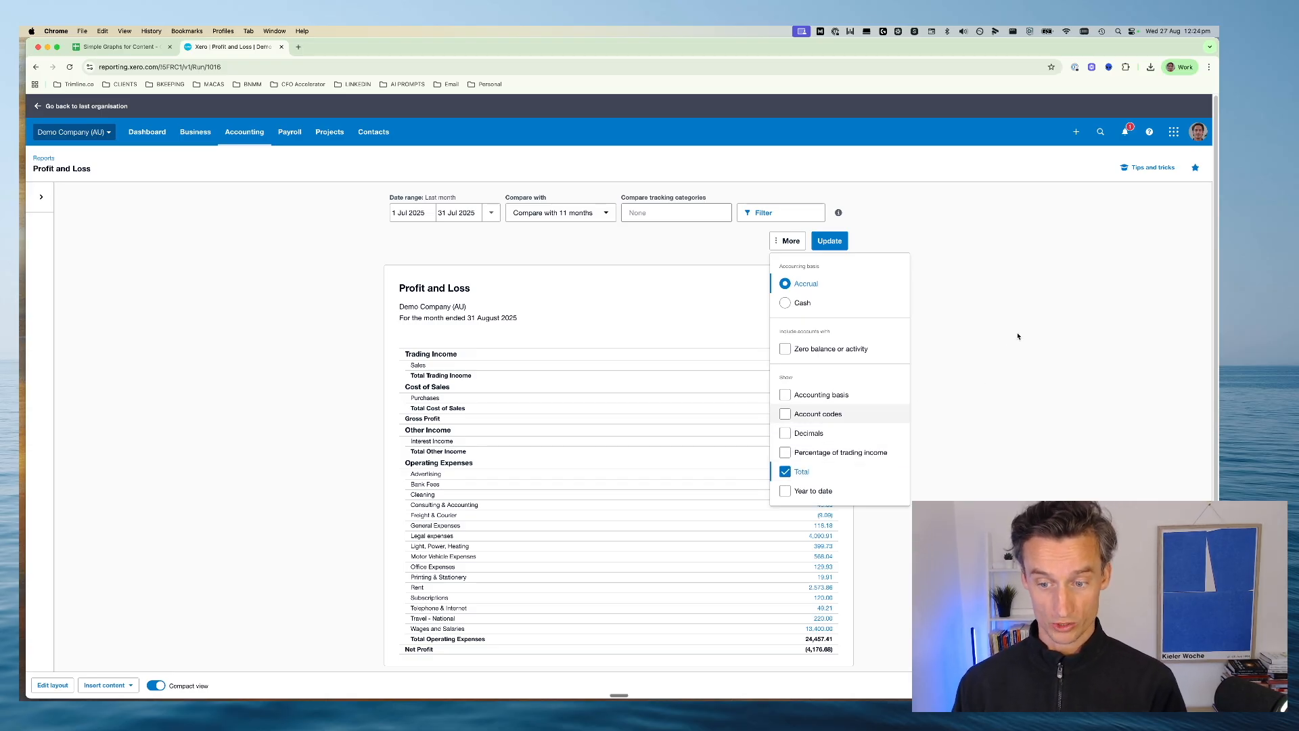
pyautogui.click(1009, 366)
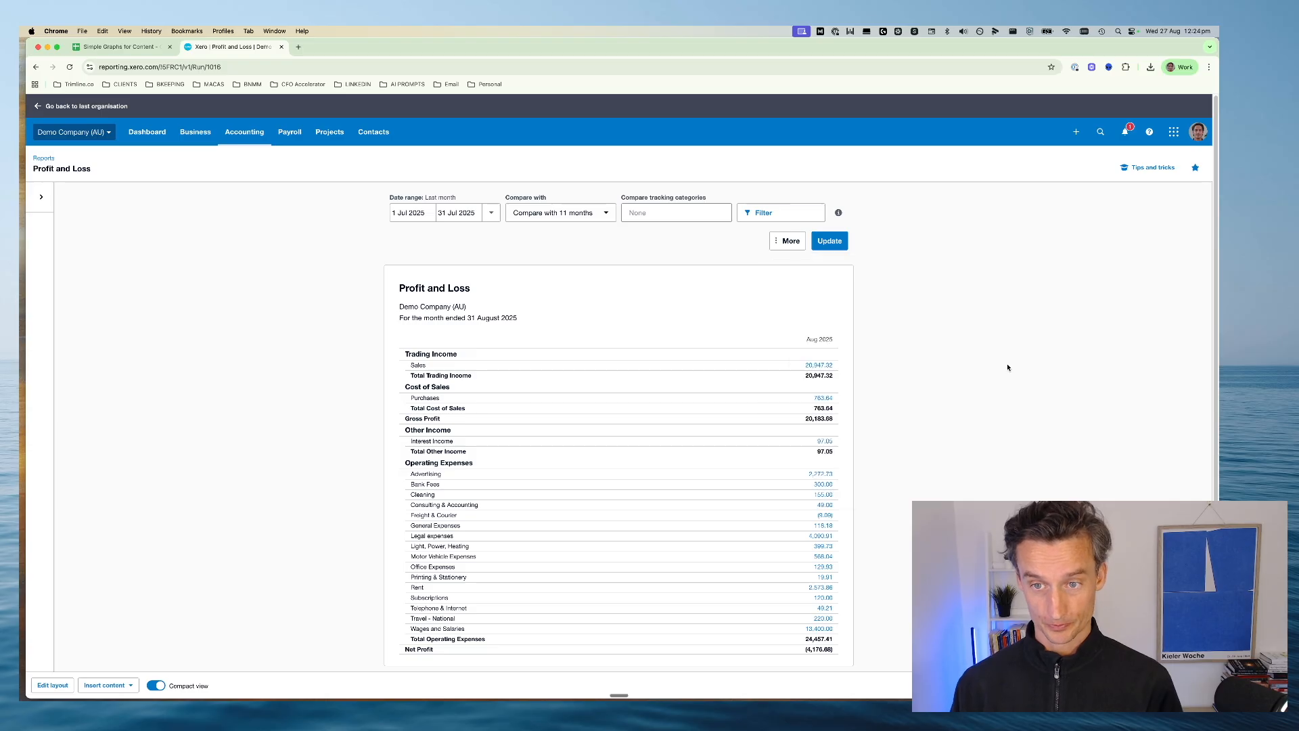
pyautogui.click(837, 250)
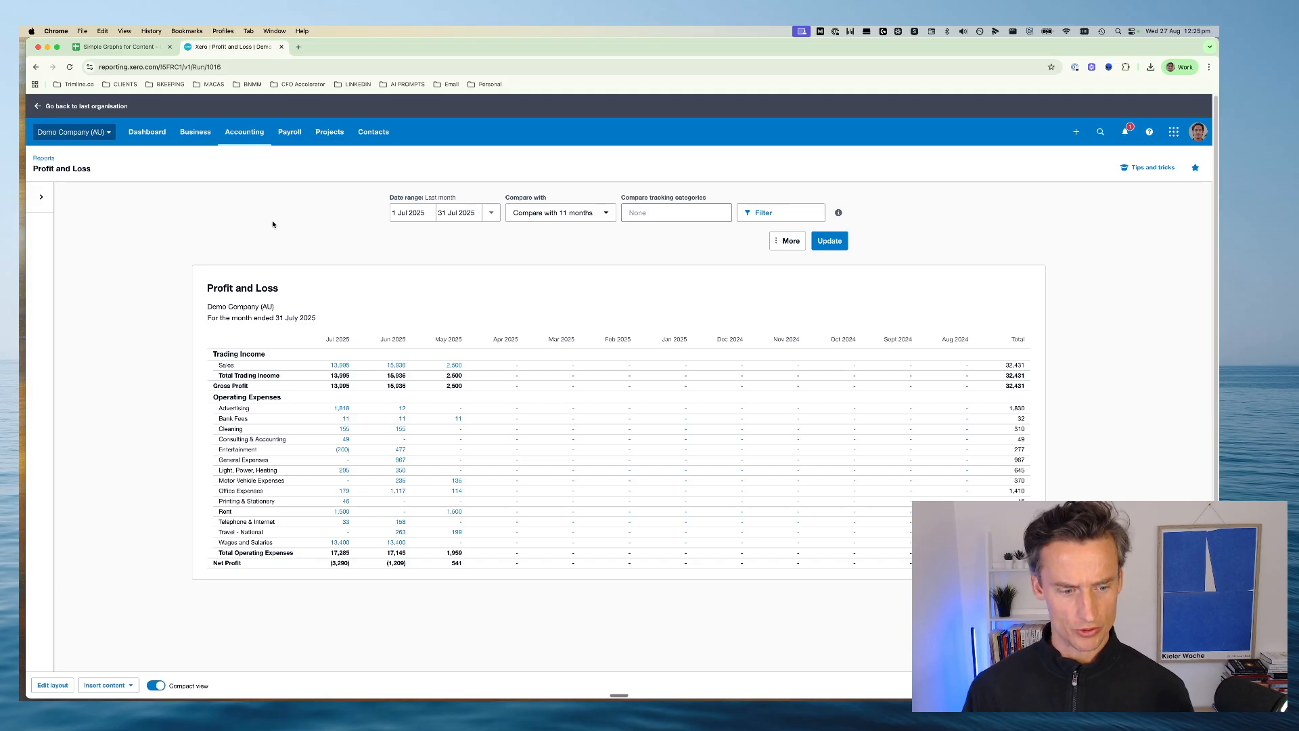
# Open the Profit and Loss report's layout for editing and arrange its window side by side with the Simple P&L spreadsheet
pyautogui.click(46, 687)
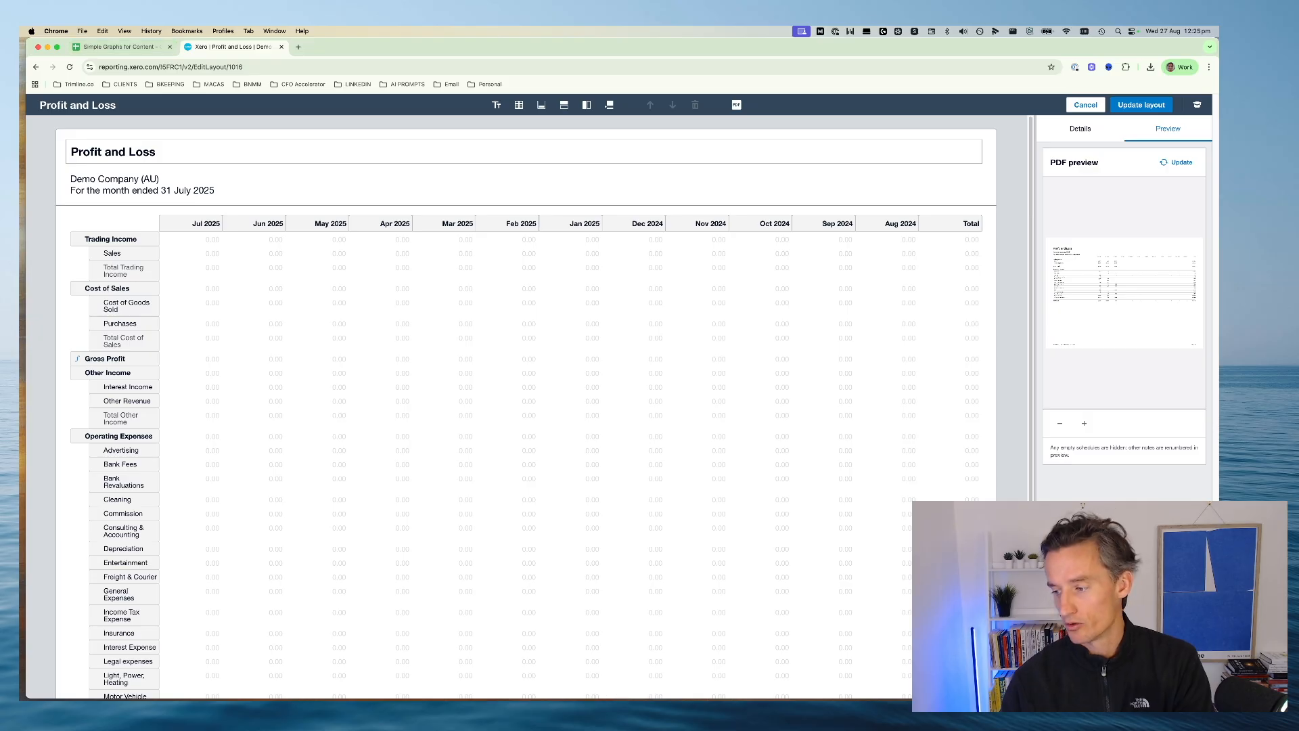
pyautogui.moveTo(226, 46); pyautogui.dragTo(224, 82)
pyautogui.moveTo(347, 89); pyautogui.dragTo(329, 63)
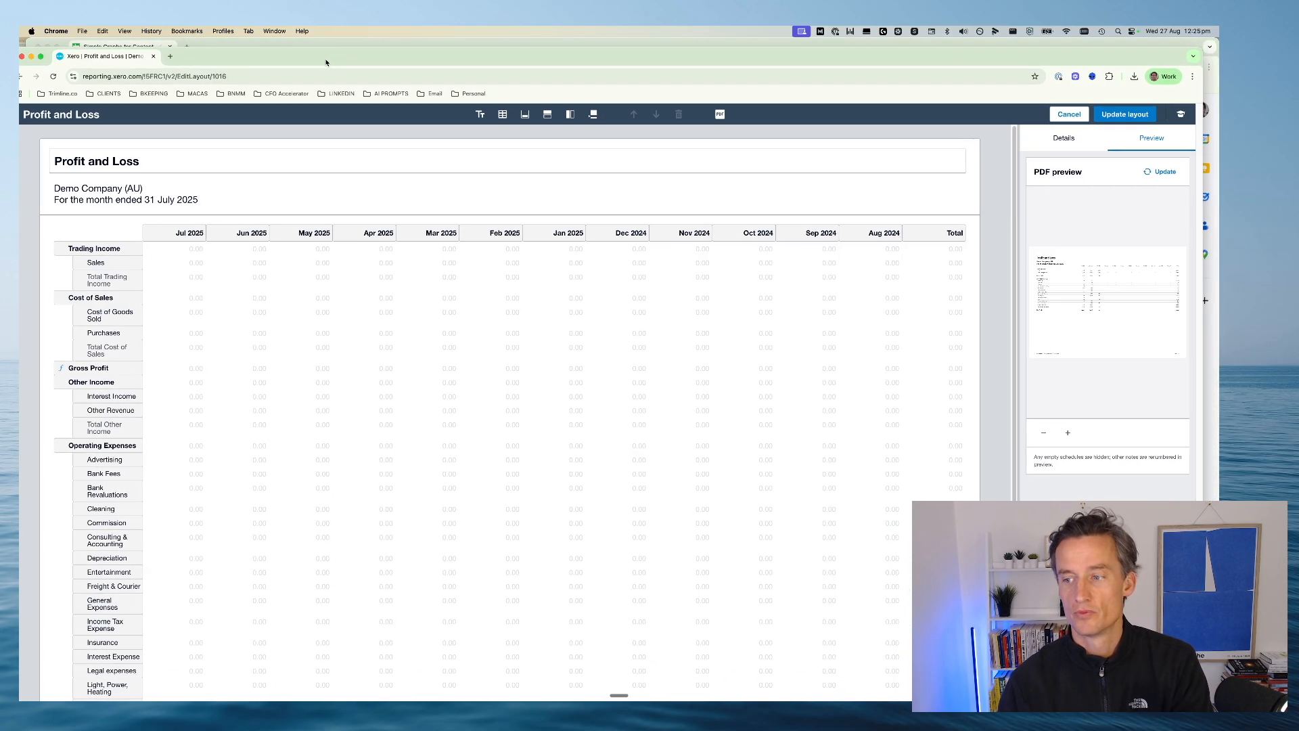
pyautogui.moveTo(1204, 300); pyautogui.dragTo(715, 300)
pyautogui.moveTo(315, 62); pyautogui.dragTo(328, 54)
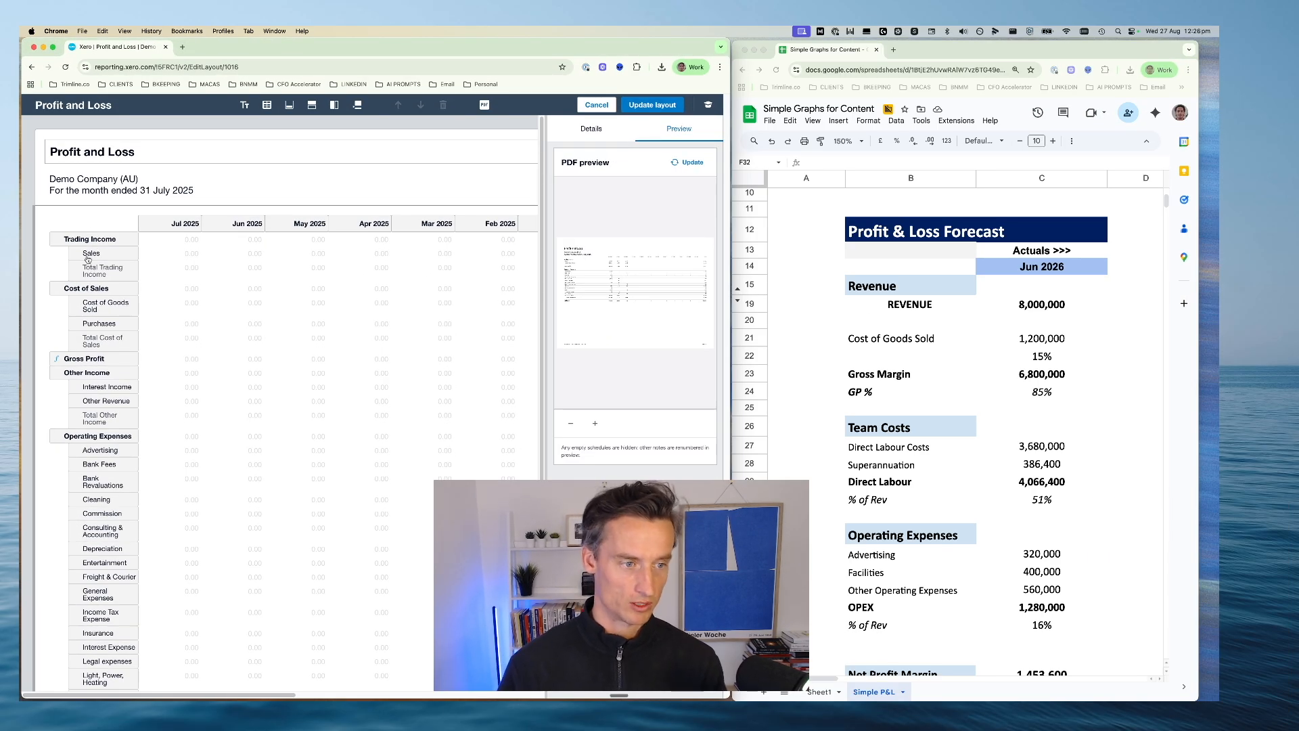
# Group the Cost of Goods Sold and Purchases rows under the heading Cost of Sales and collapse the group
pyautogui.click(68, 287)
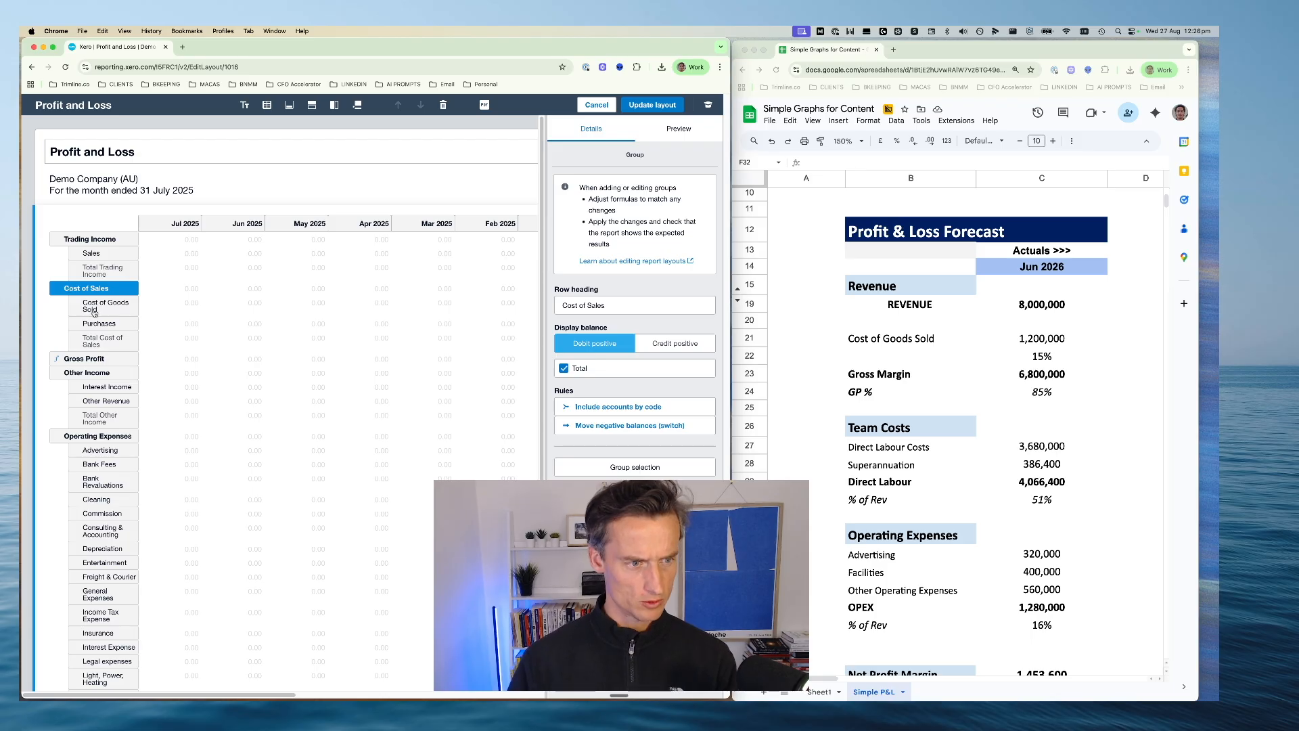
pyautogui.click(92, 308)
pyautogui.keyDown('shift'); pyautogui.click(100, 323); pyautogui.keyUp('shift')
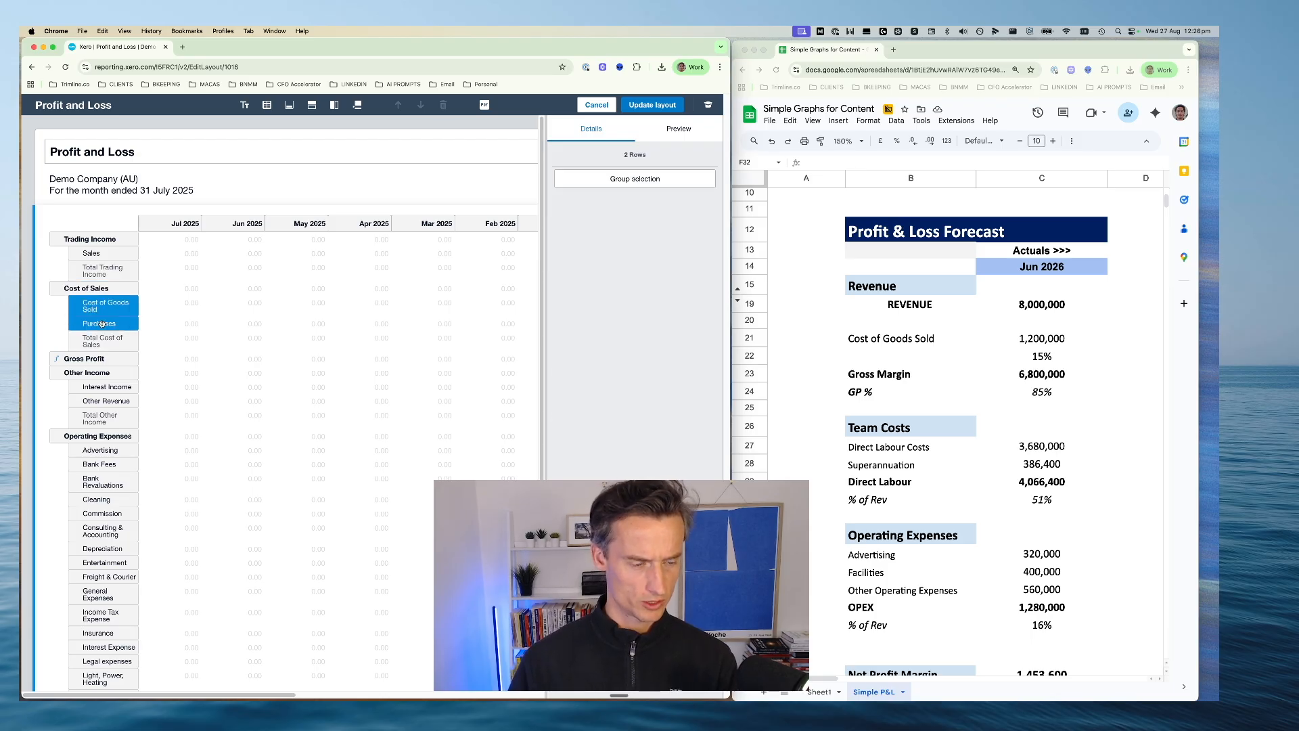
pyautogui.click(618, 179)
pyautogui.click(595, 305)
pyautogui.write('C')
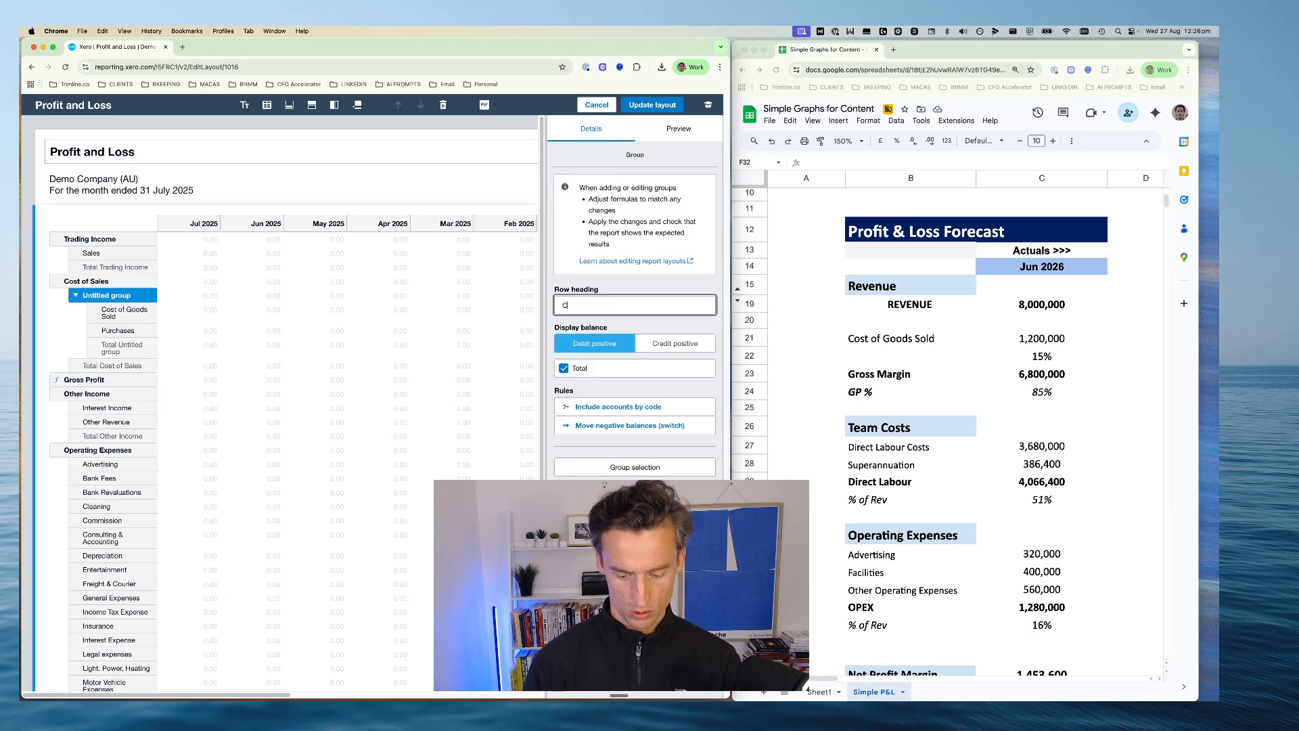
pyautogui.write('ost of Sales')
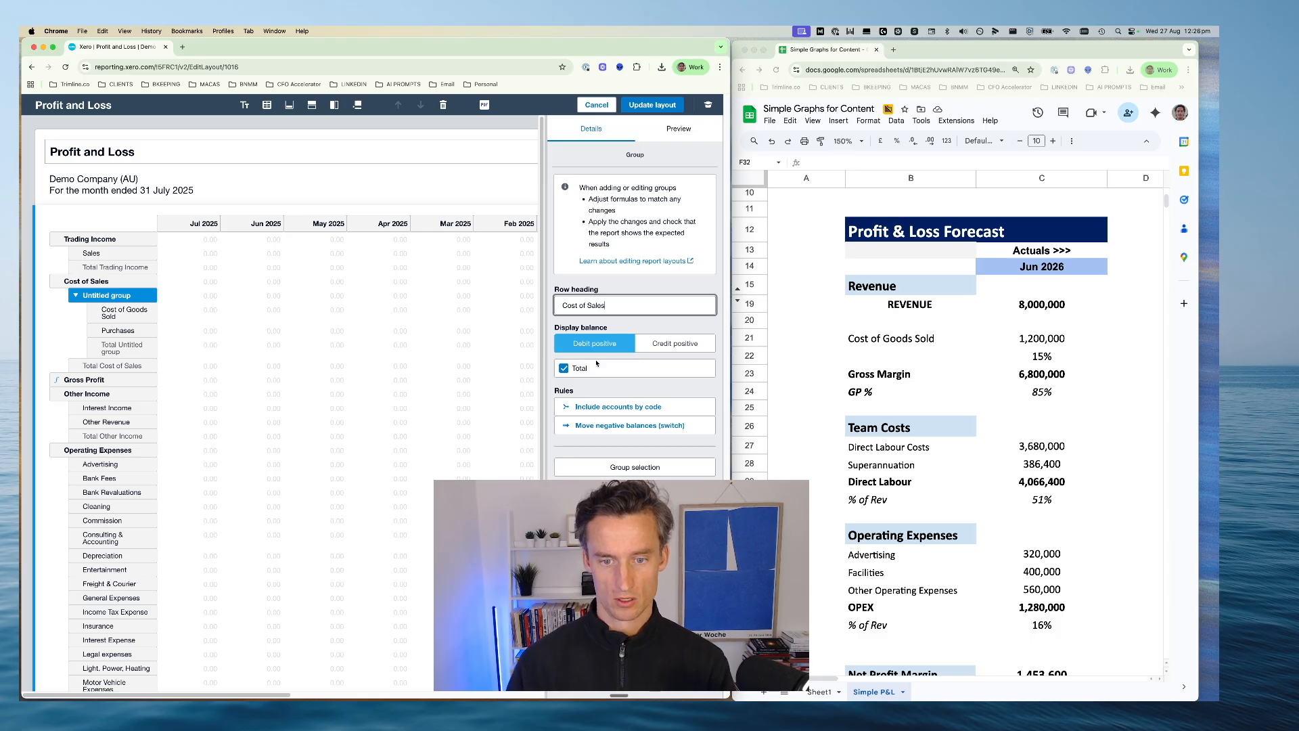
pyautogui.press('Return')
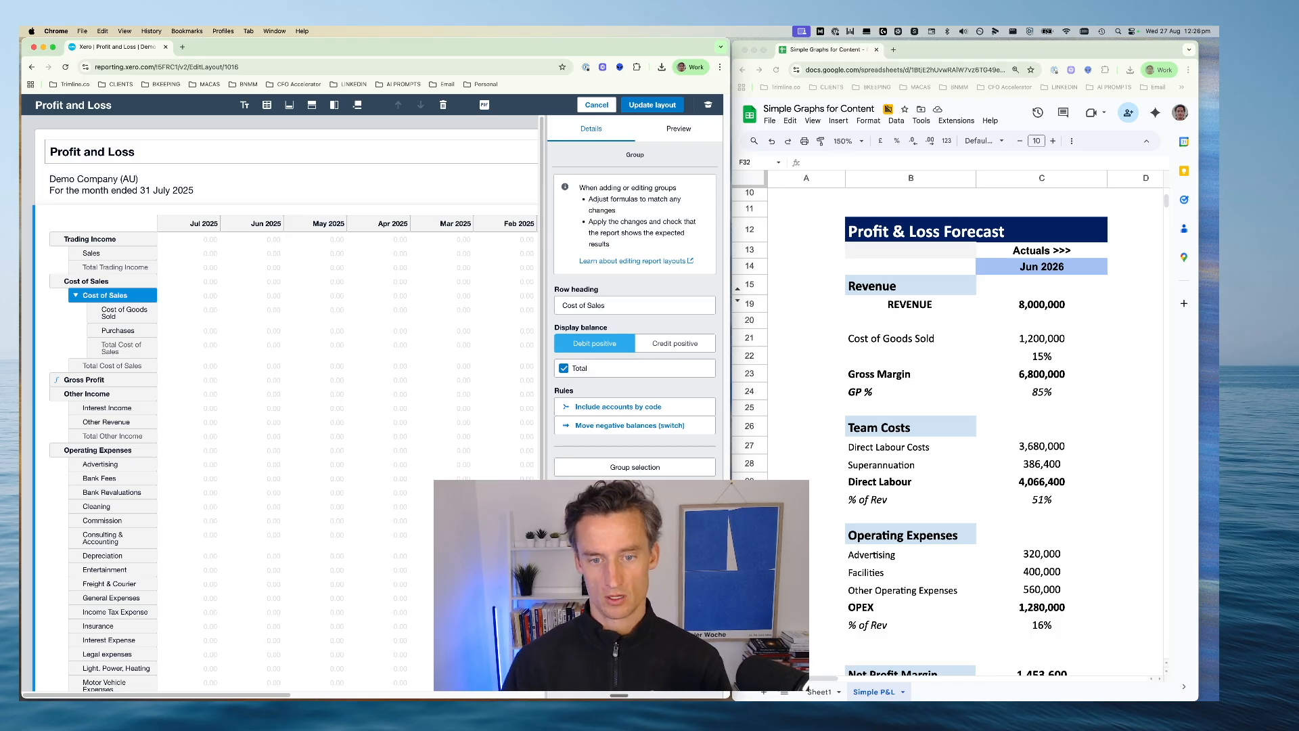
pyautogui.click(75, 298)
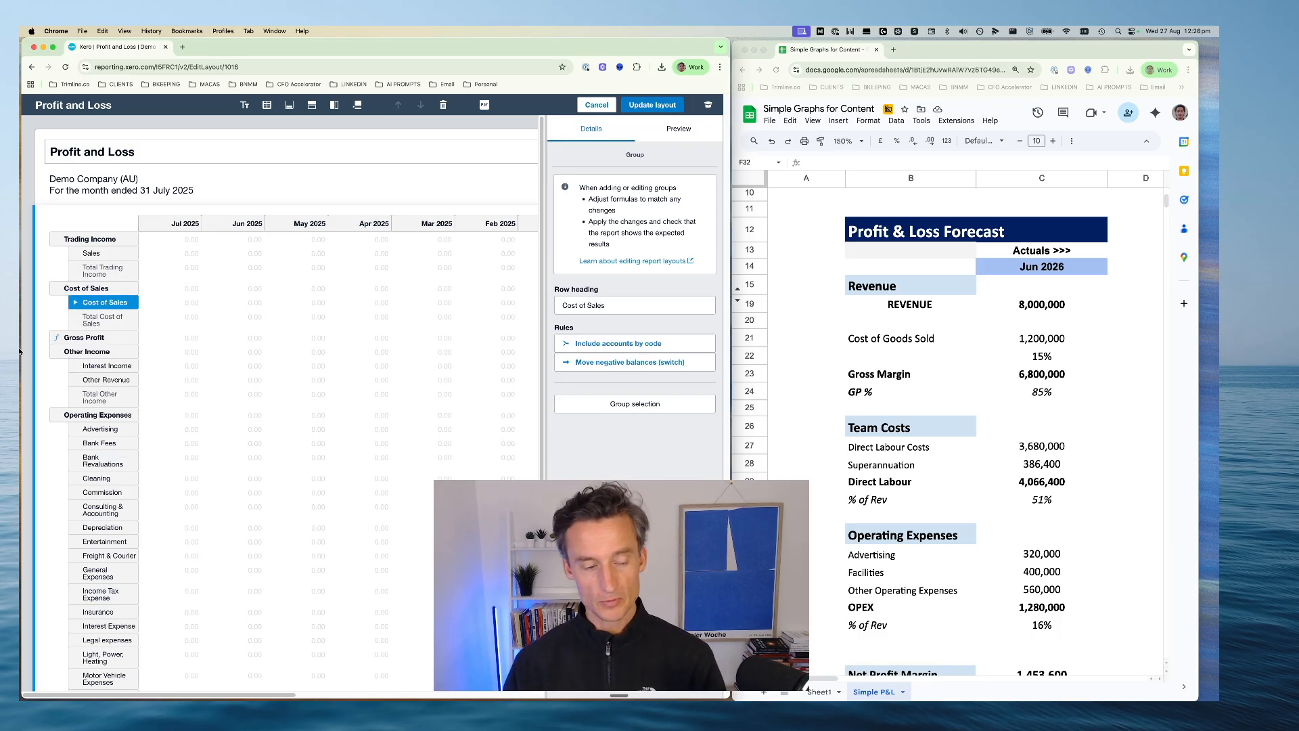
# Add a formula row headed GP (%) to the report layout and move it directly below Gross Profit
pyautogui.click(86, 338)
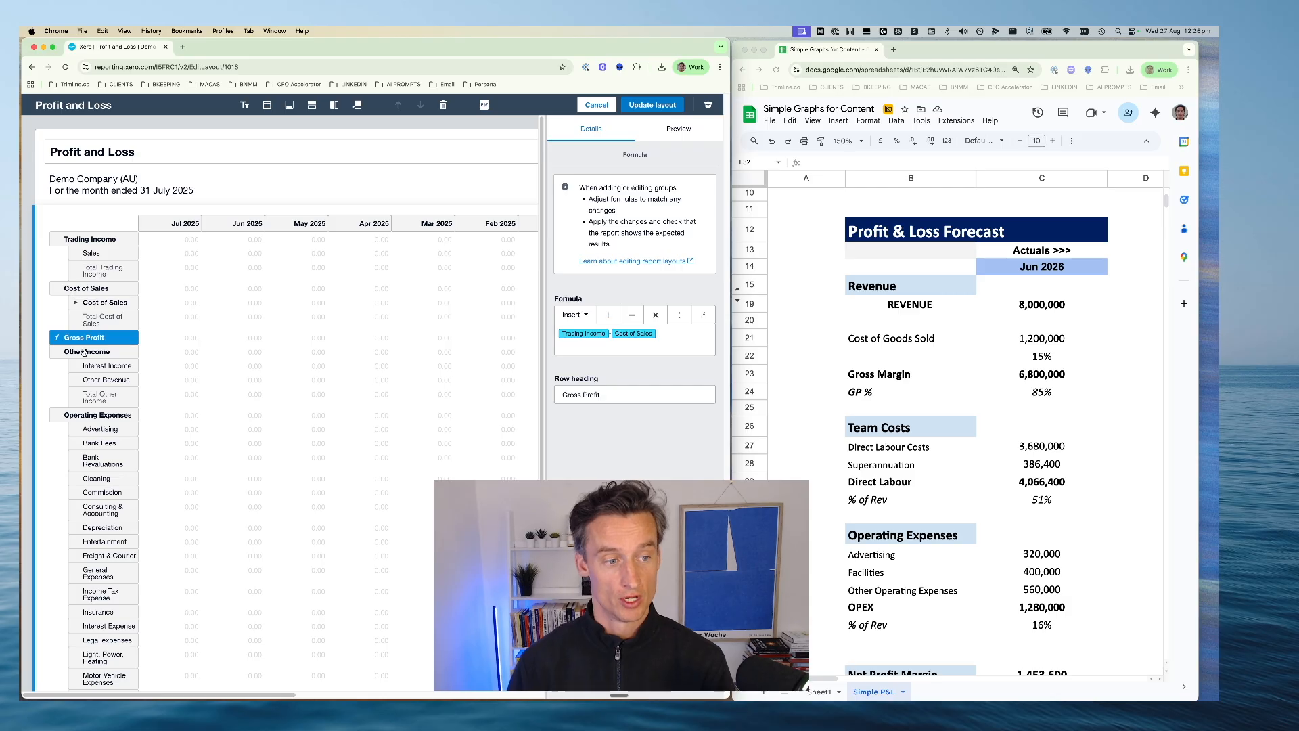
pyautogui.click(311, 105)
pyautogui.click(325, 166)
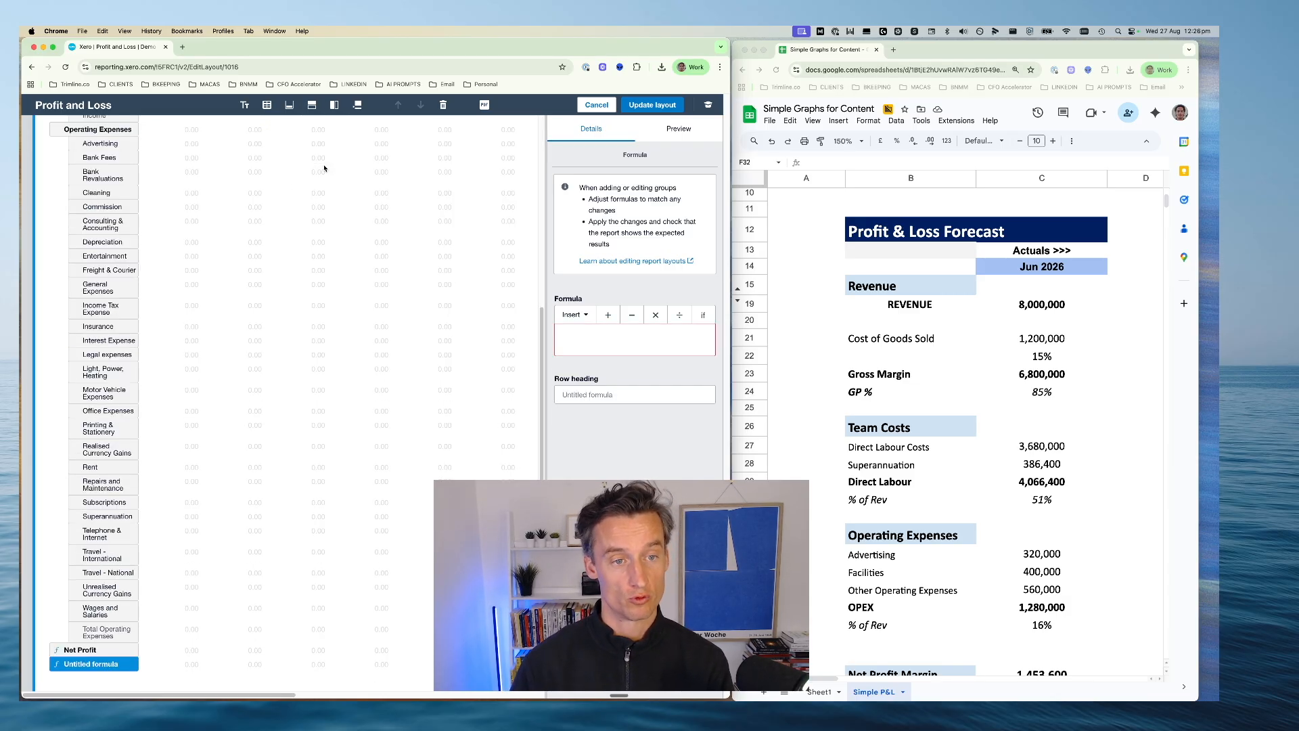
pyautogui.click(609, 394)
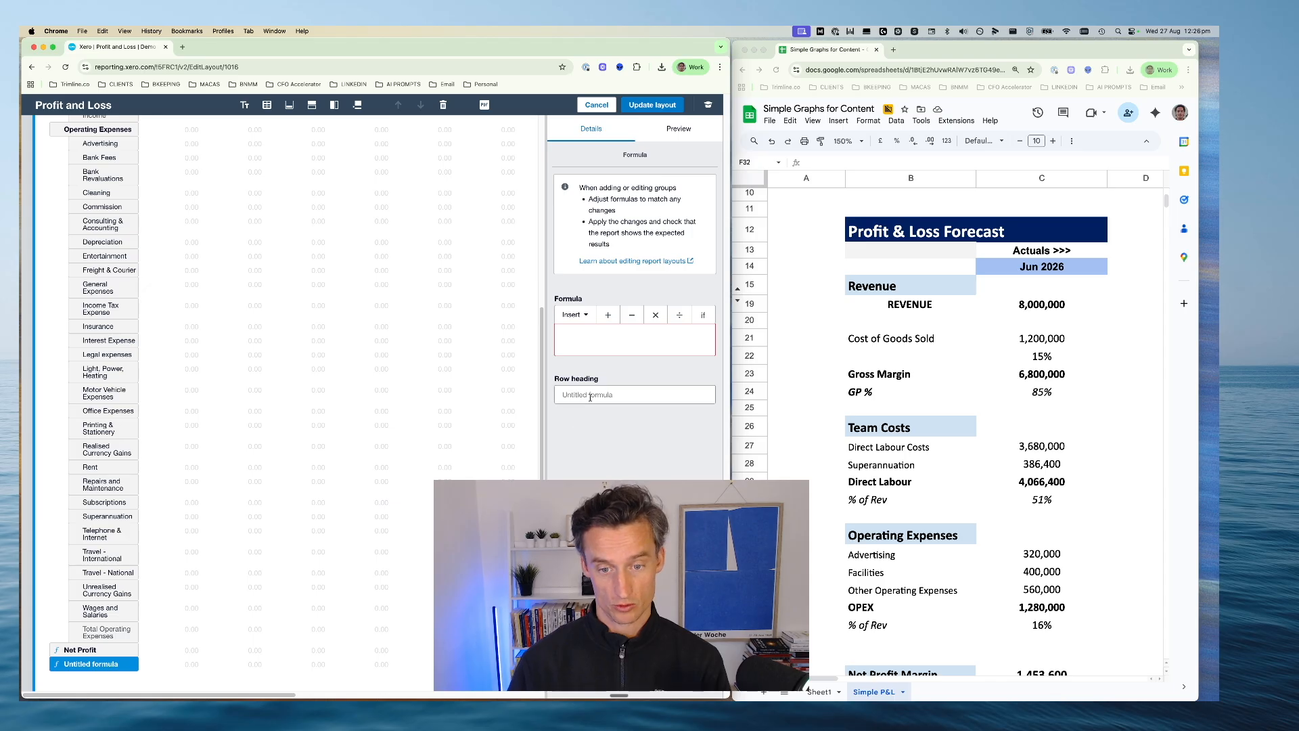
pyautogui.write('GP (')
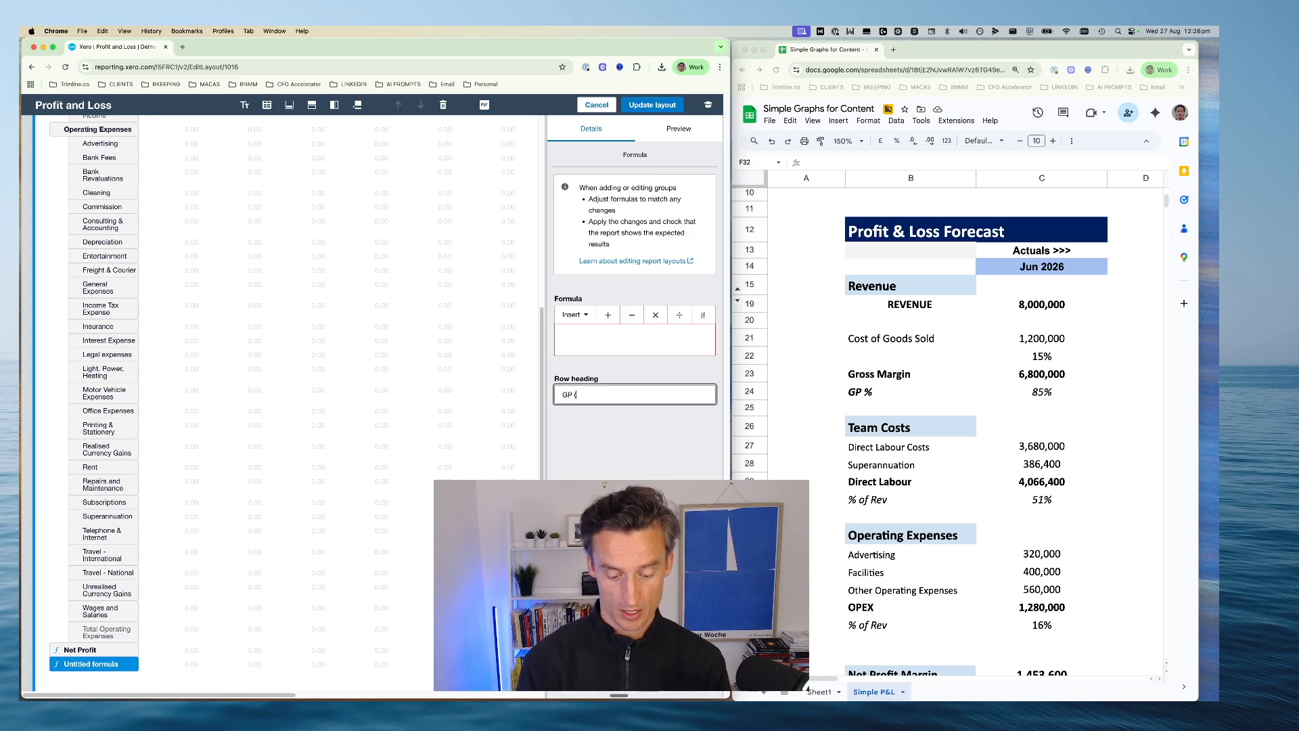
pyautogui.write('%')
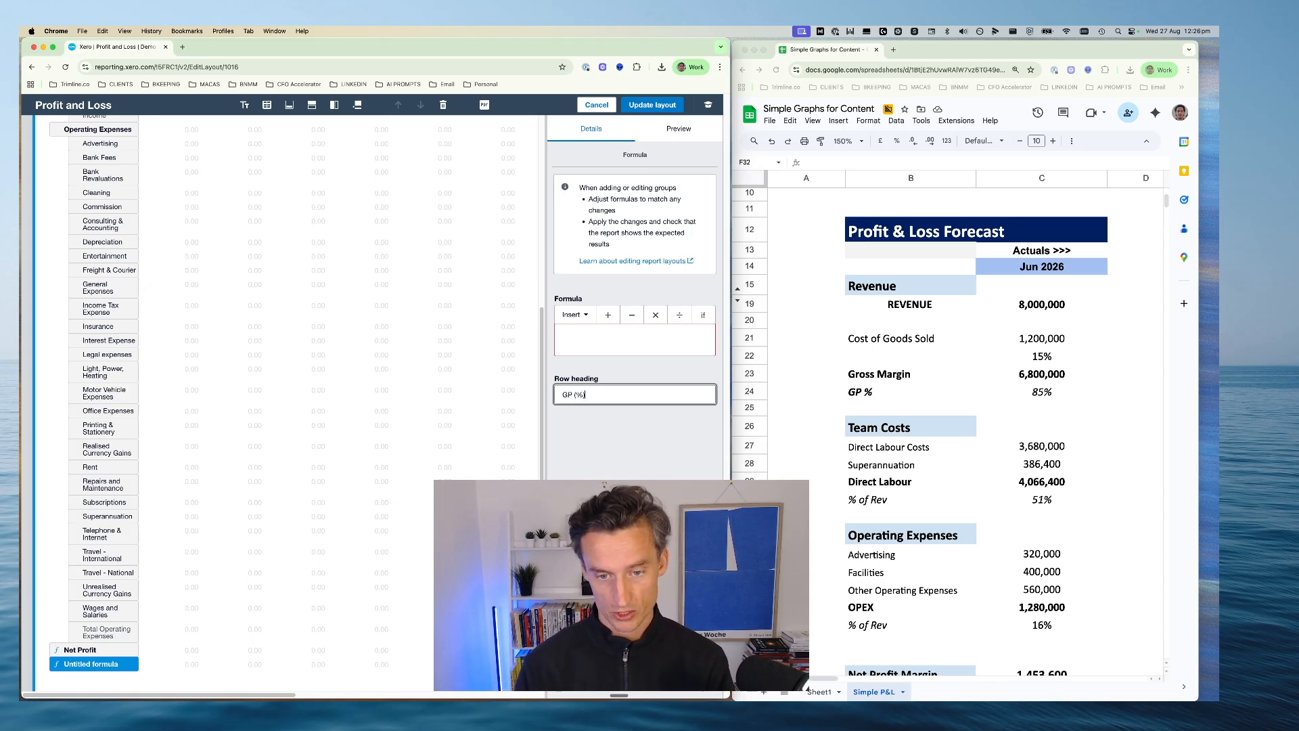
pyautogui.write(')')
pyautogui.press('Tab')
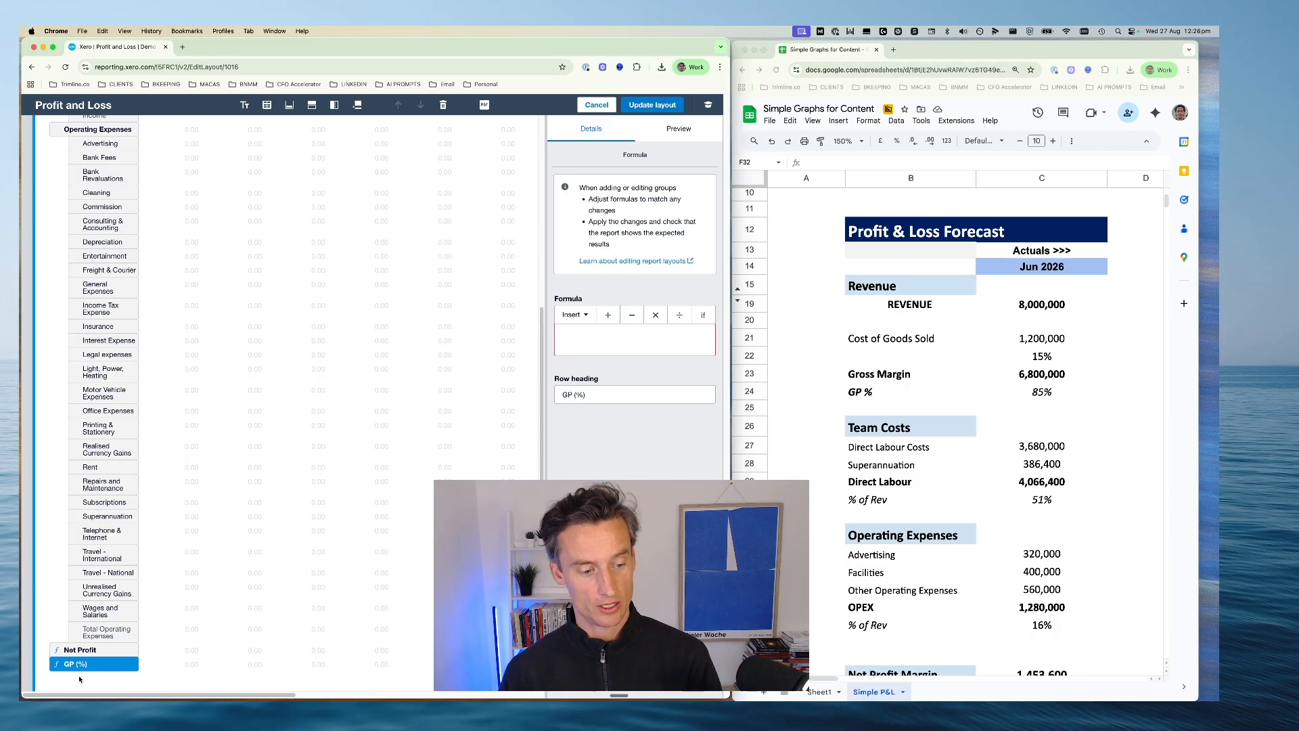
pyautogui.moveTo(77, 664); pyautogui.dragTo(88, 351)
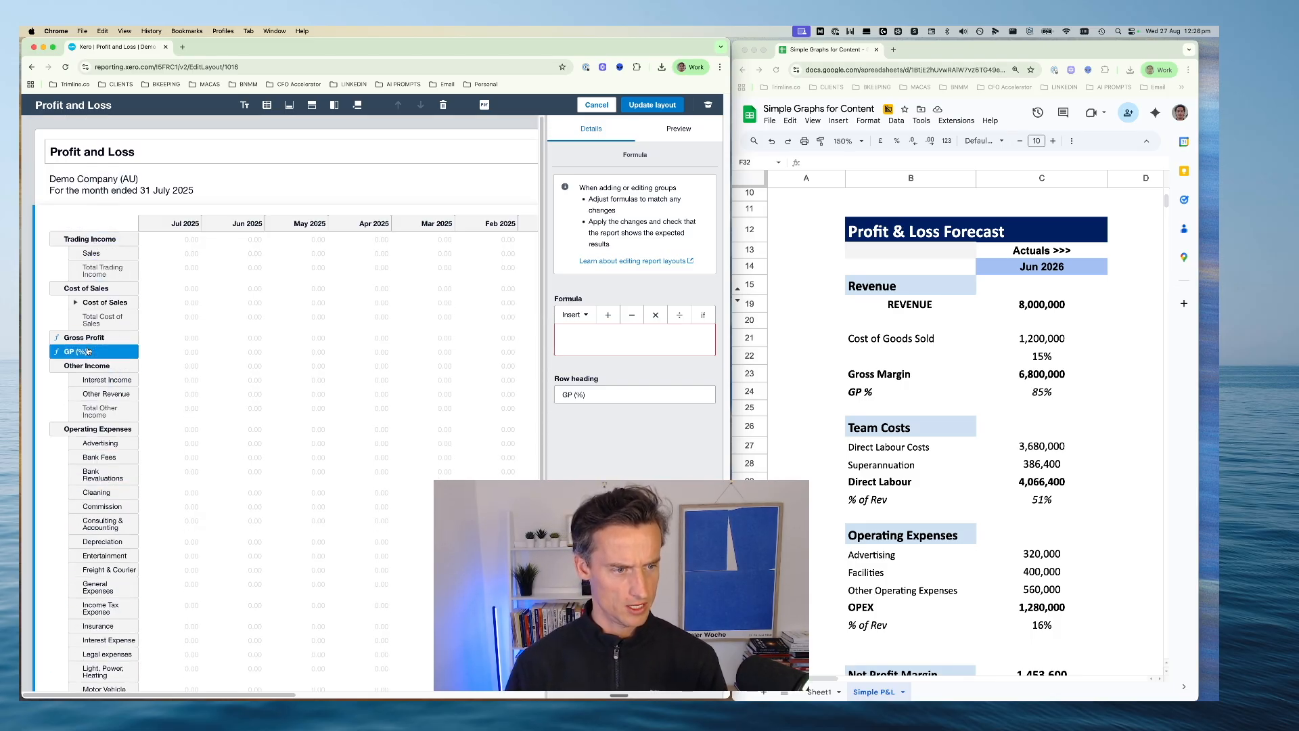
# Examine the Gross Profit row's formula and the spreadsheet's GP % formula in C24 as a reference for the GP (%) row
pyautogui.click(86, 339)
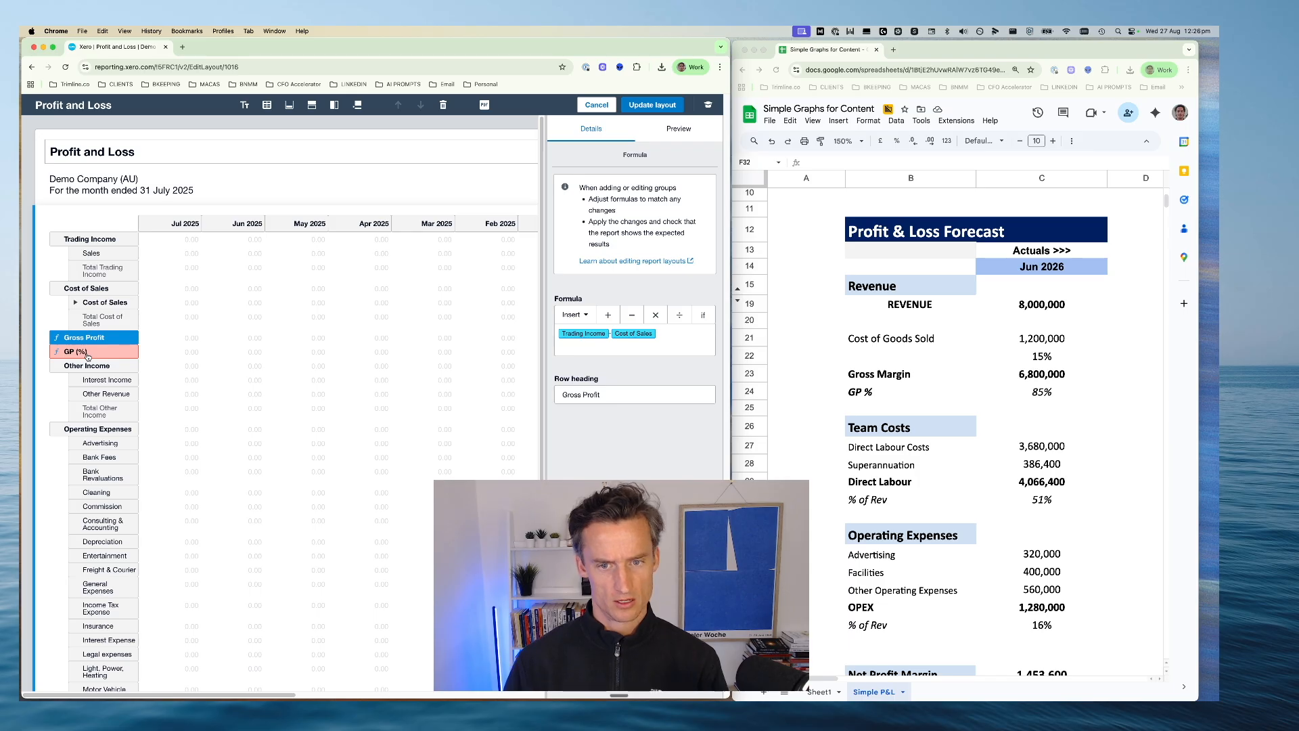
pyautogui.click(87, 353)
pyautogui.click(595, 338)
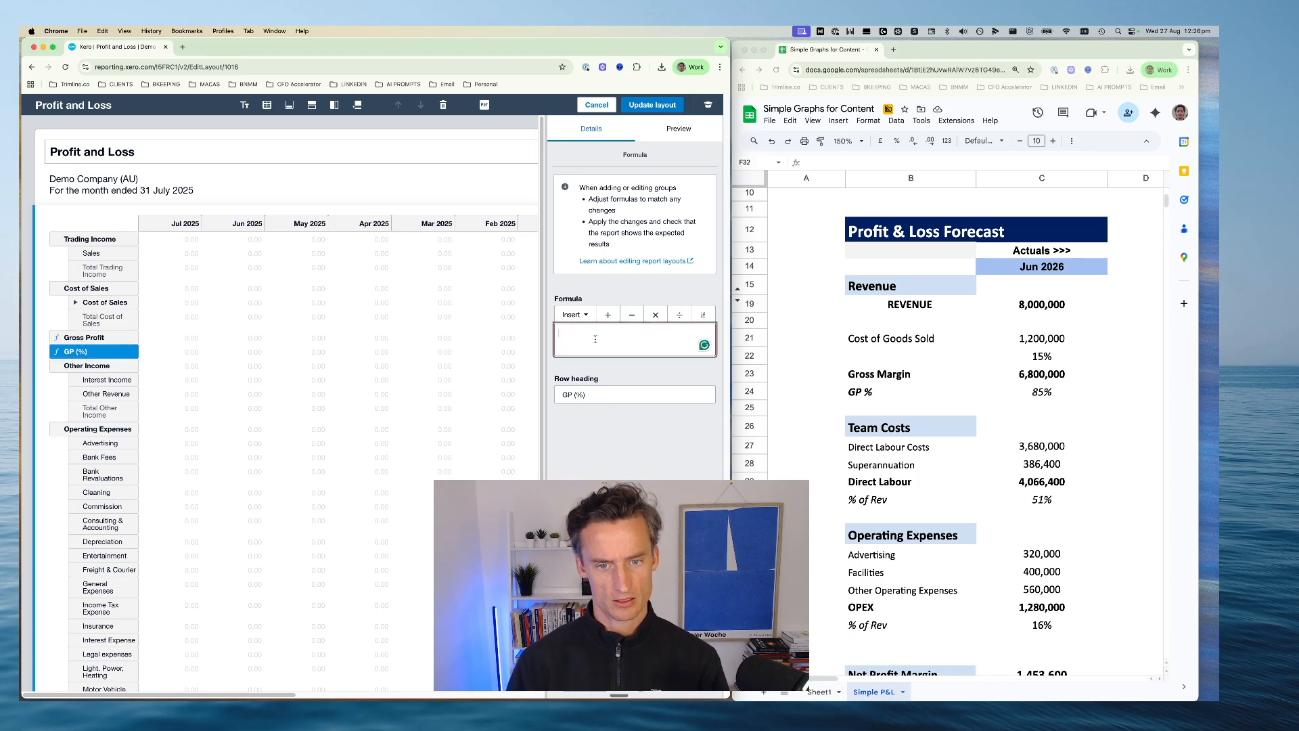
pyautogui.doubleClick(1041, 394)
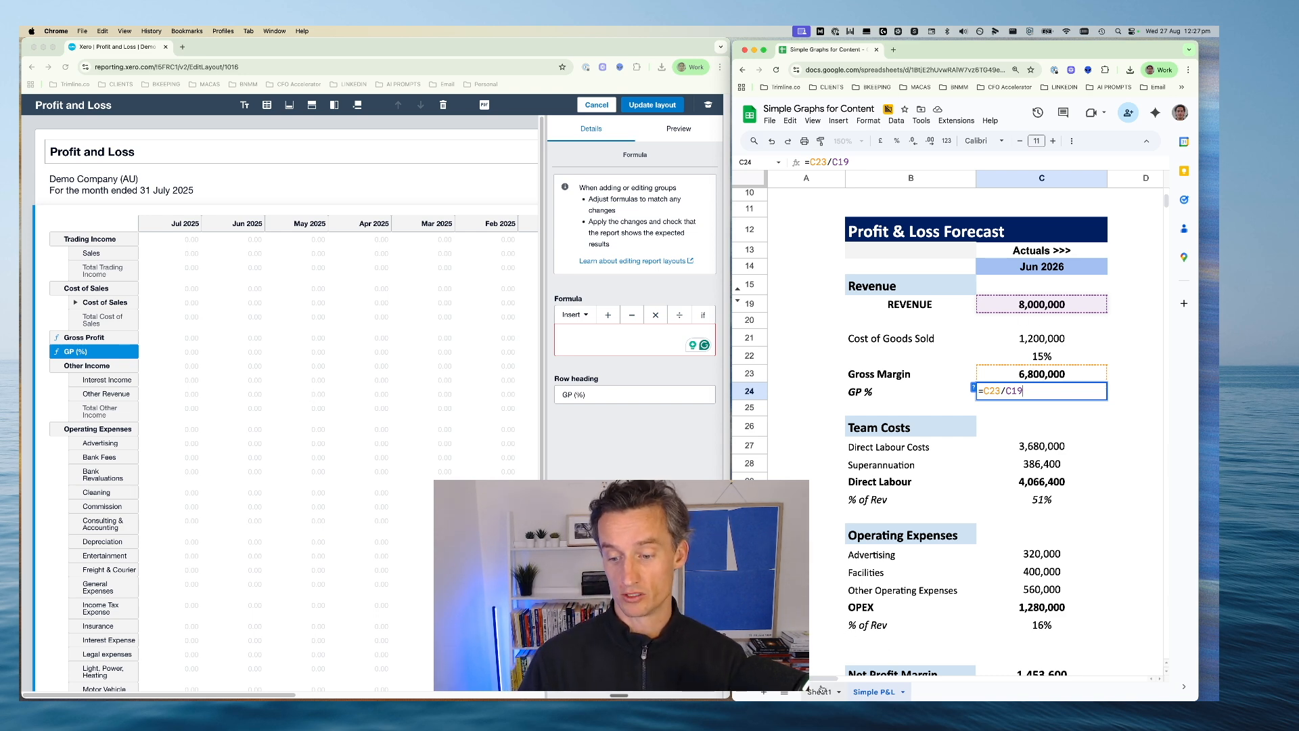
pyautogui.moveTo(820, 678); pyautogui.dragTo(872, 679)
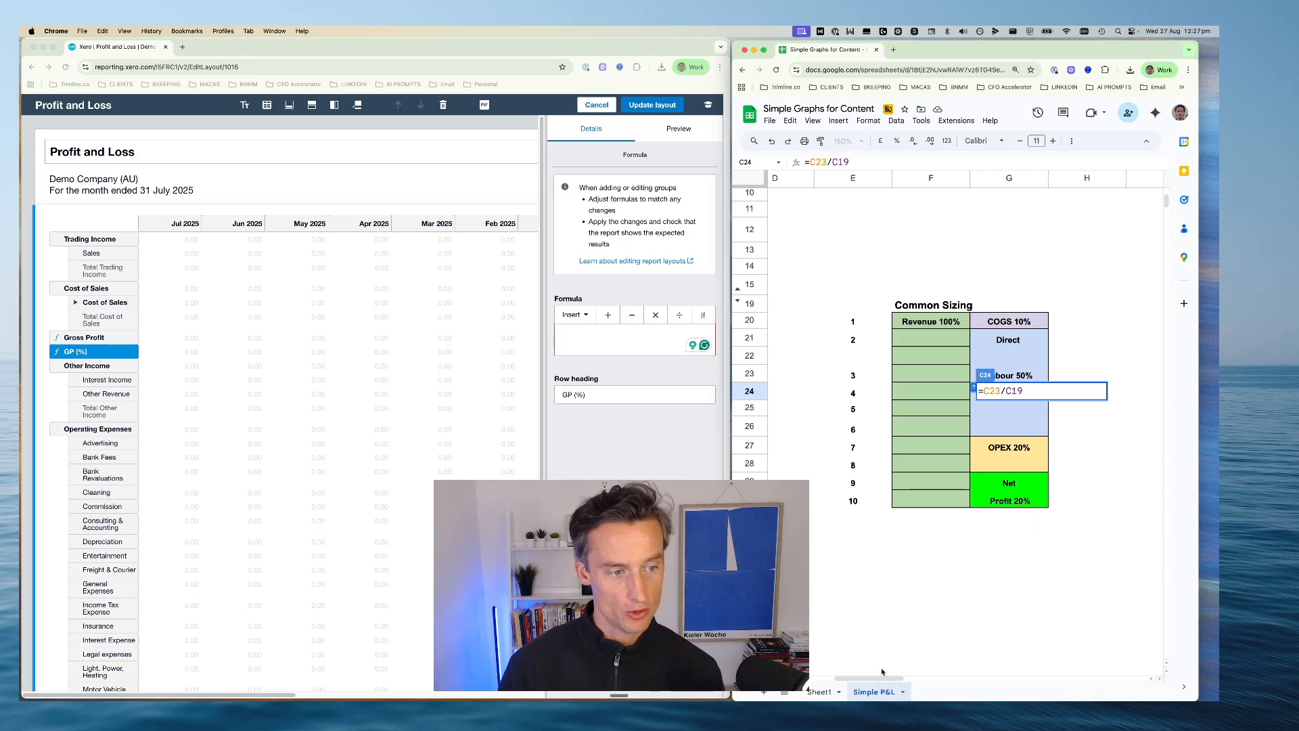
pyautogui.press('Escape')
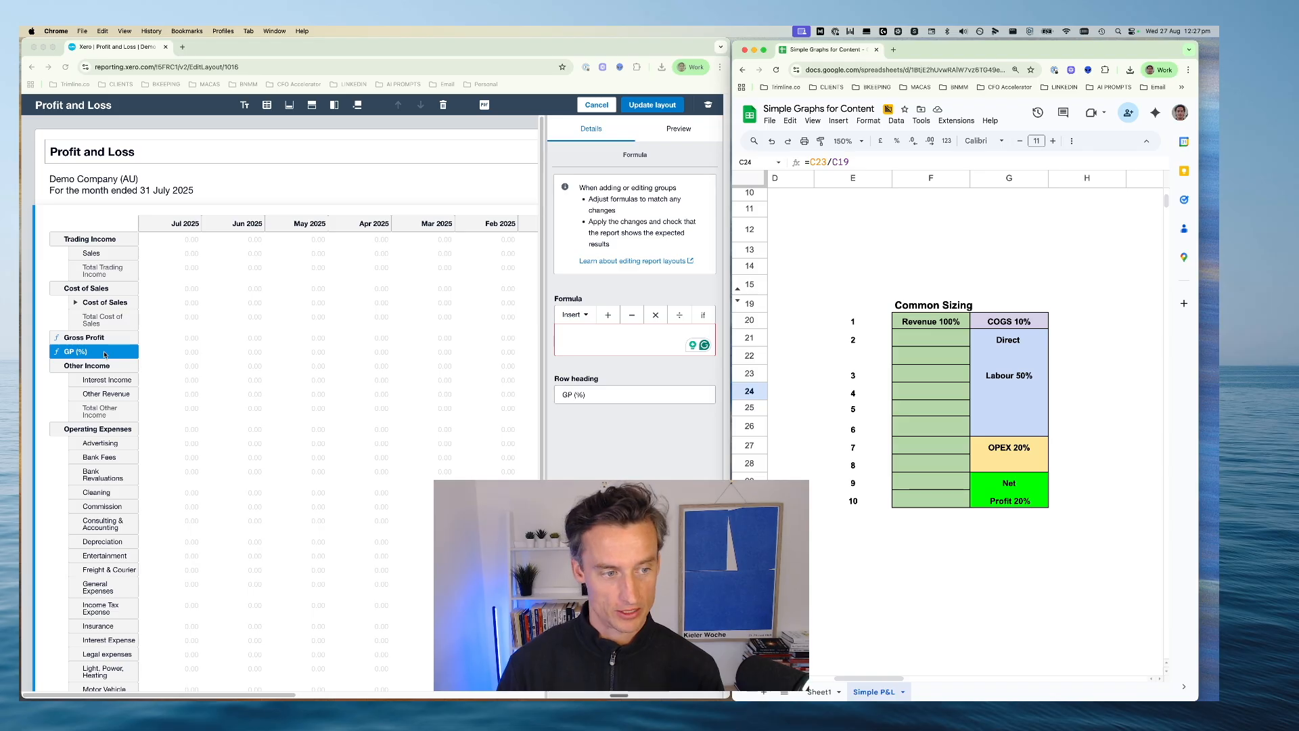
# Set the GP (%) row's formula to (Gross Profit / Trading Income)*100 and update the report layout
pyautogui.click(588, 336)
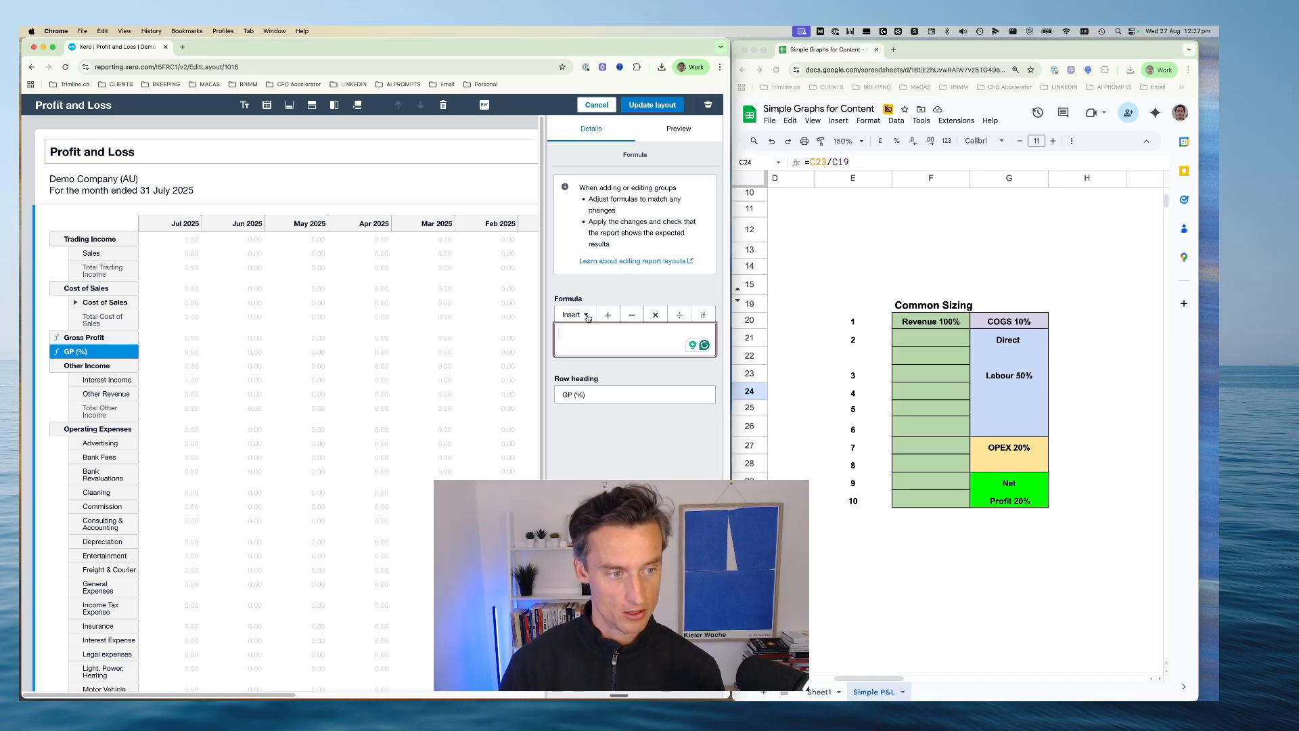
pyautogui.click(585, 316)
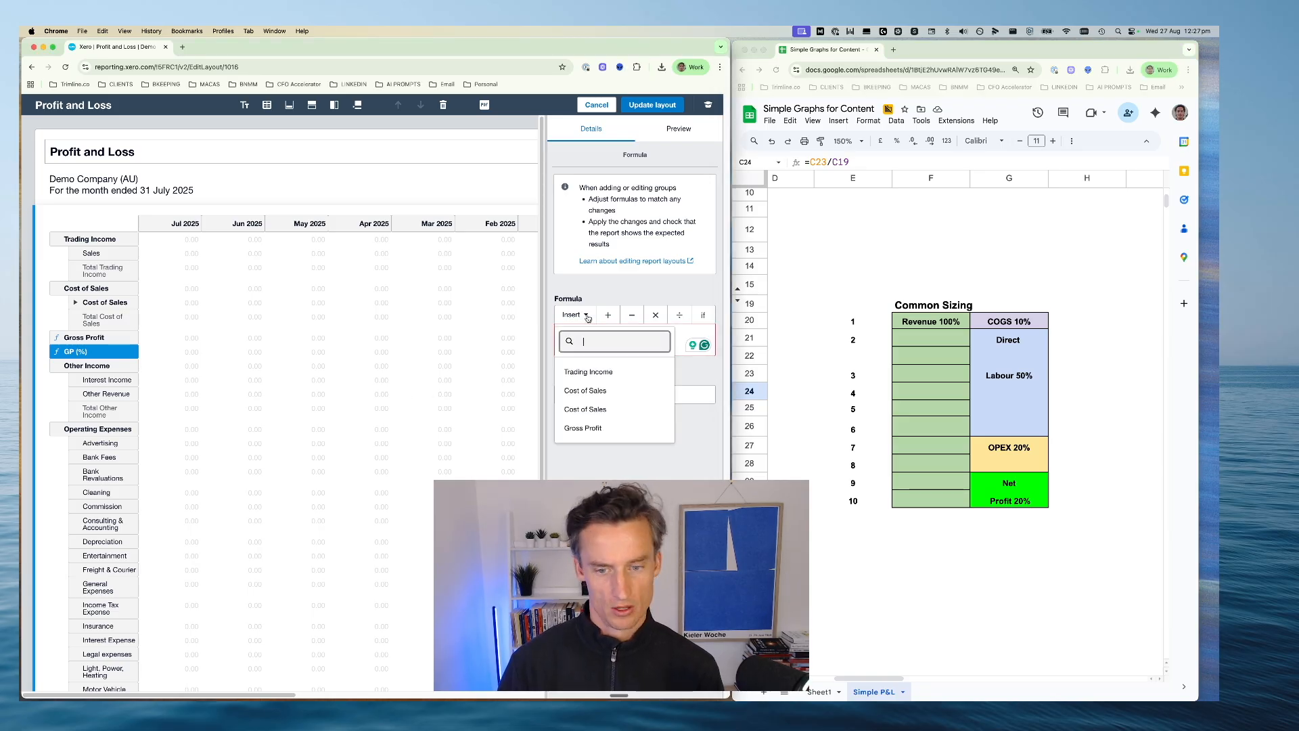
pyautogui.click(583, 428)
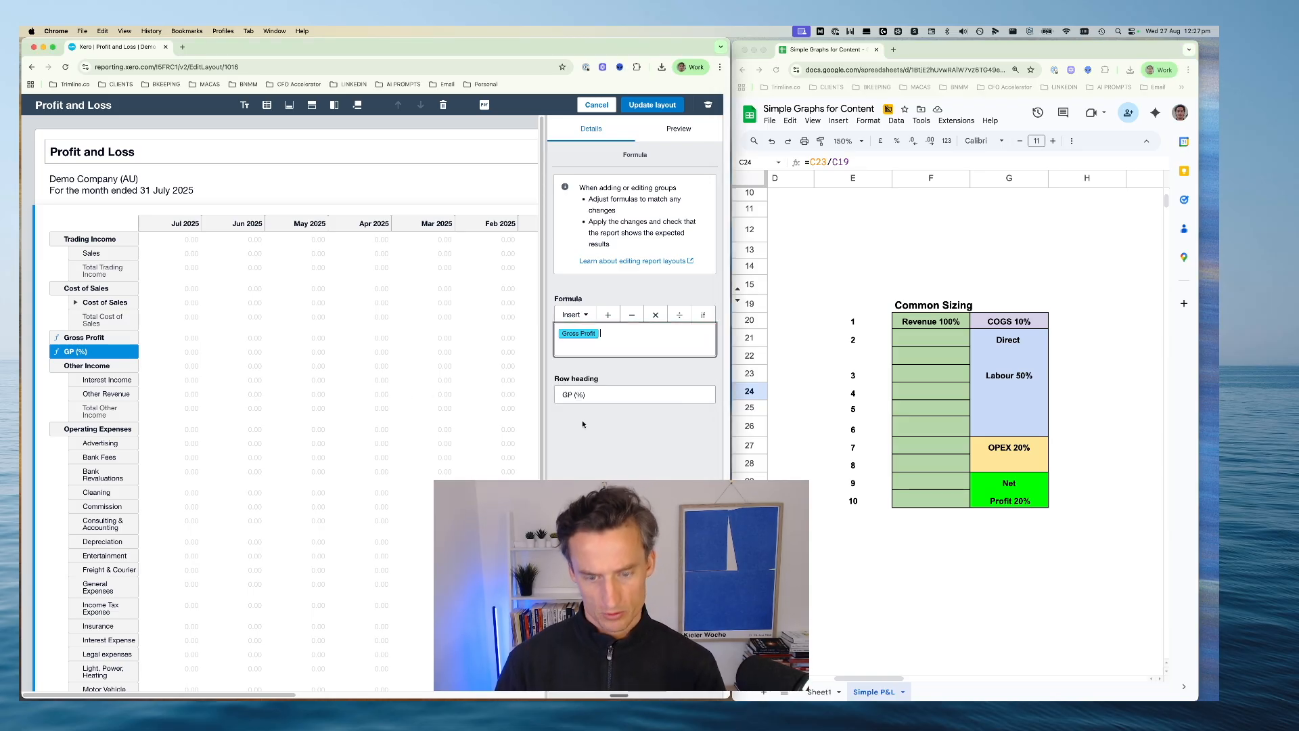
pyautogui.click(591, 315)
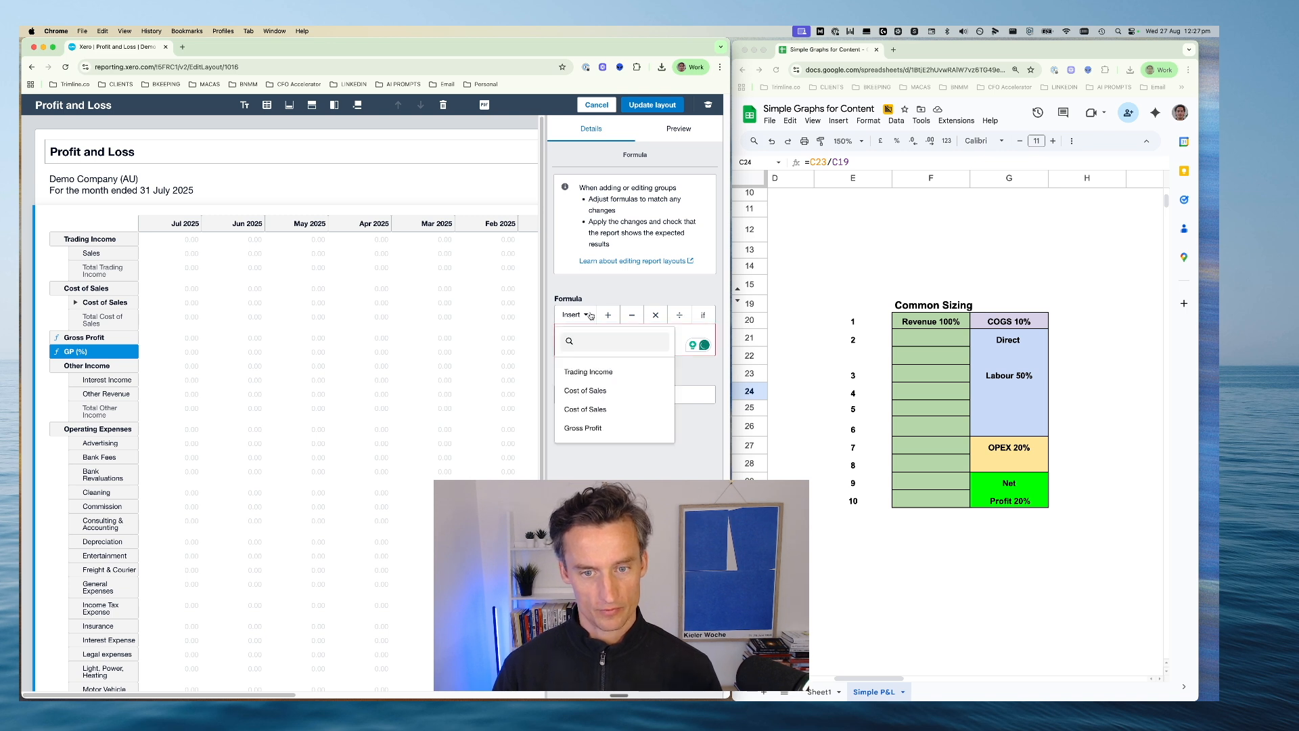
pyautogui.click(588, 371)
pyautogui.write(')')
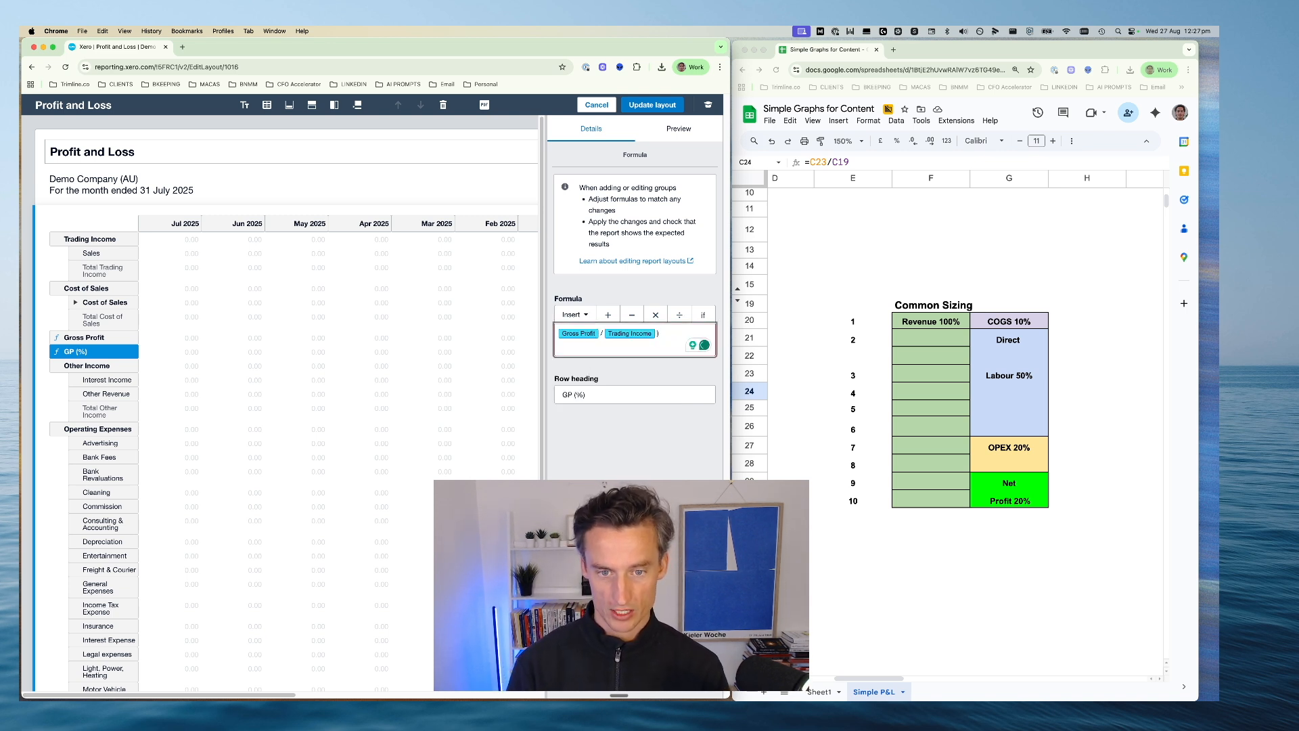
pyautogui.write('(')
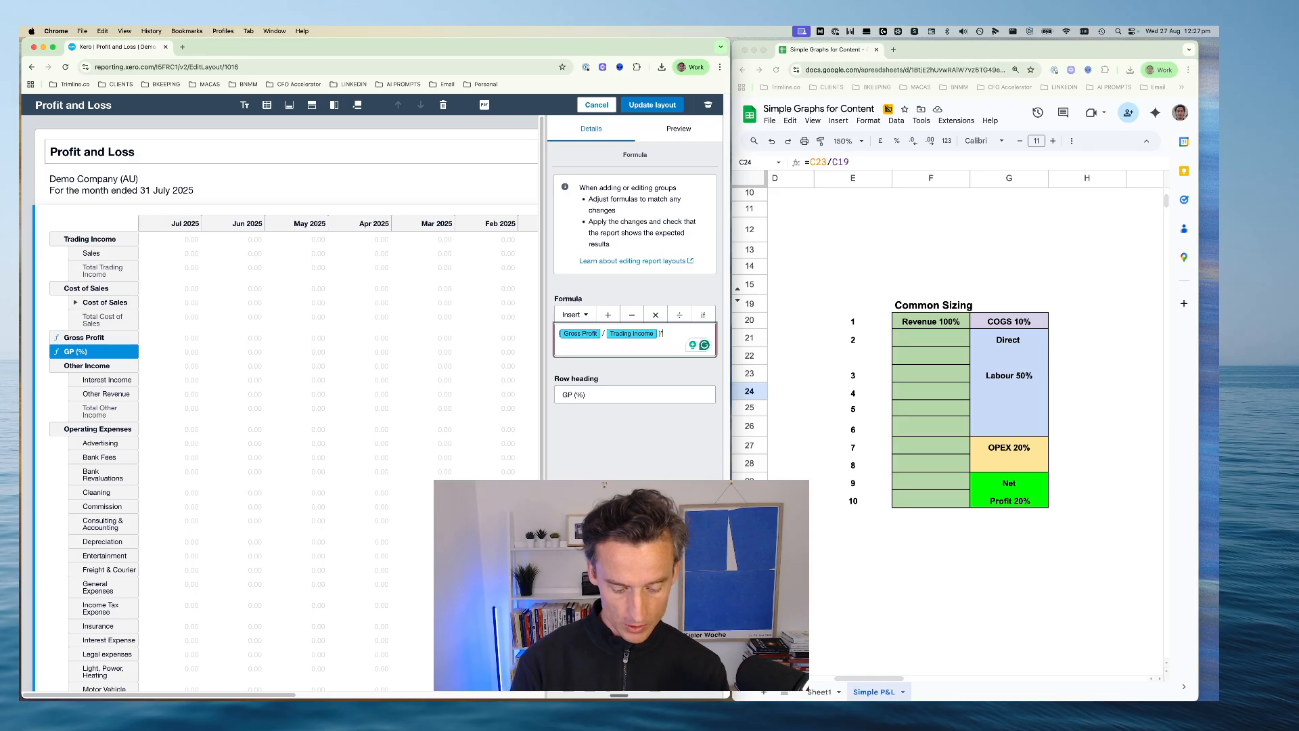
pyautogui.write('*100')
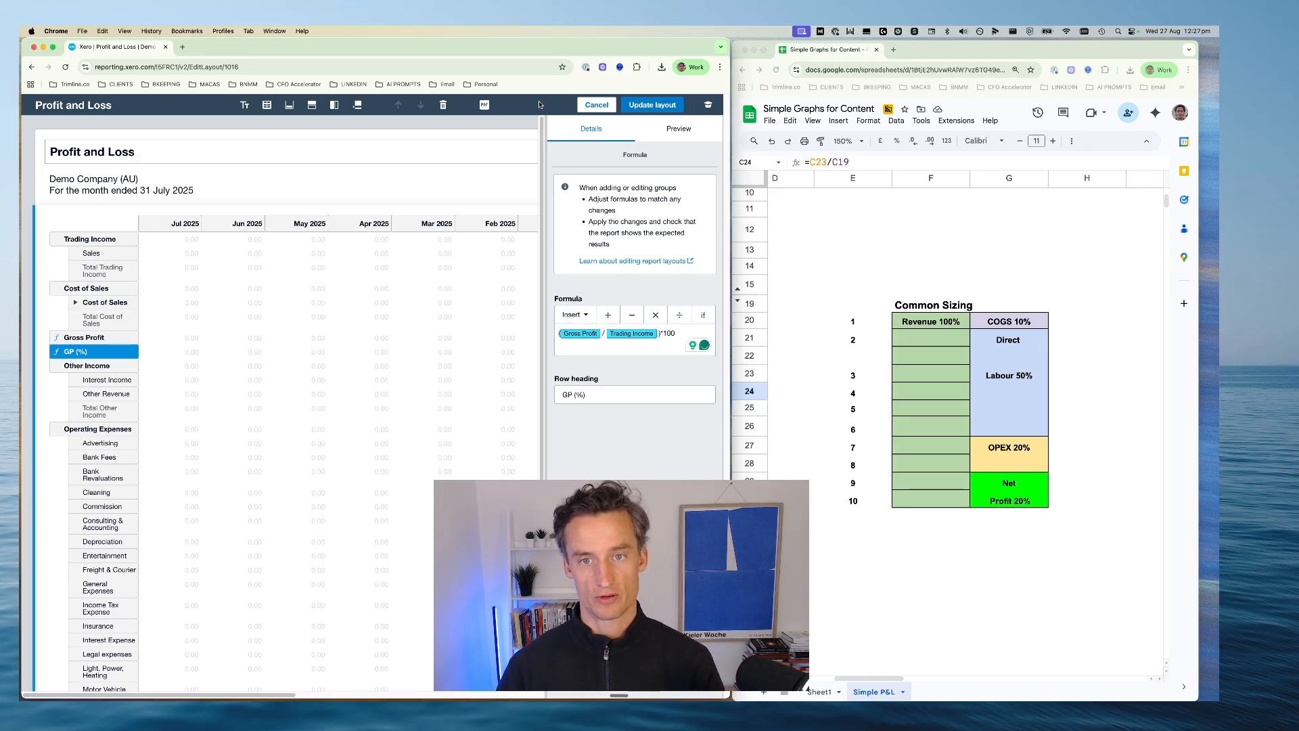
pyautogui.click(659, 107)
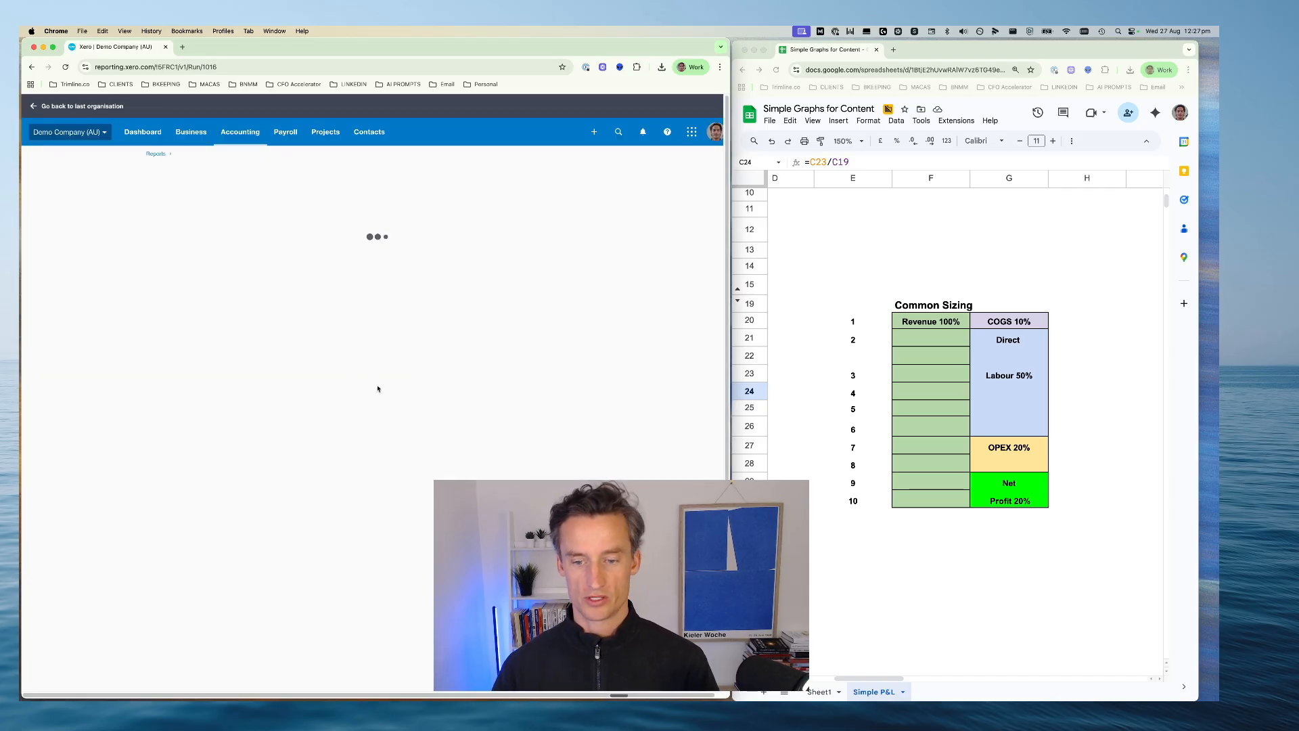
# Reopen the Profit and Loss layout for editing and move the Other Income group into Trading Income, below Sales
pyautogui.click(865, 688)
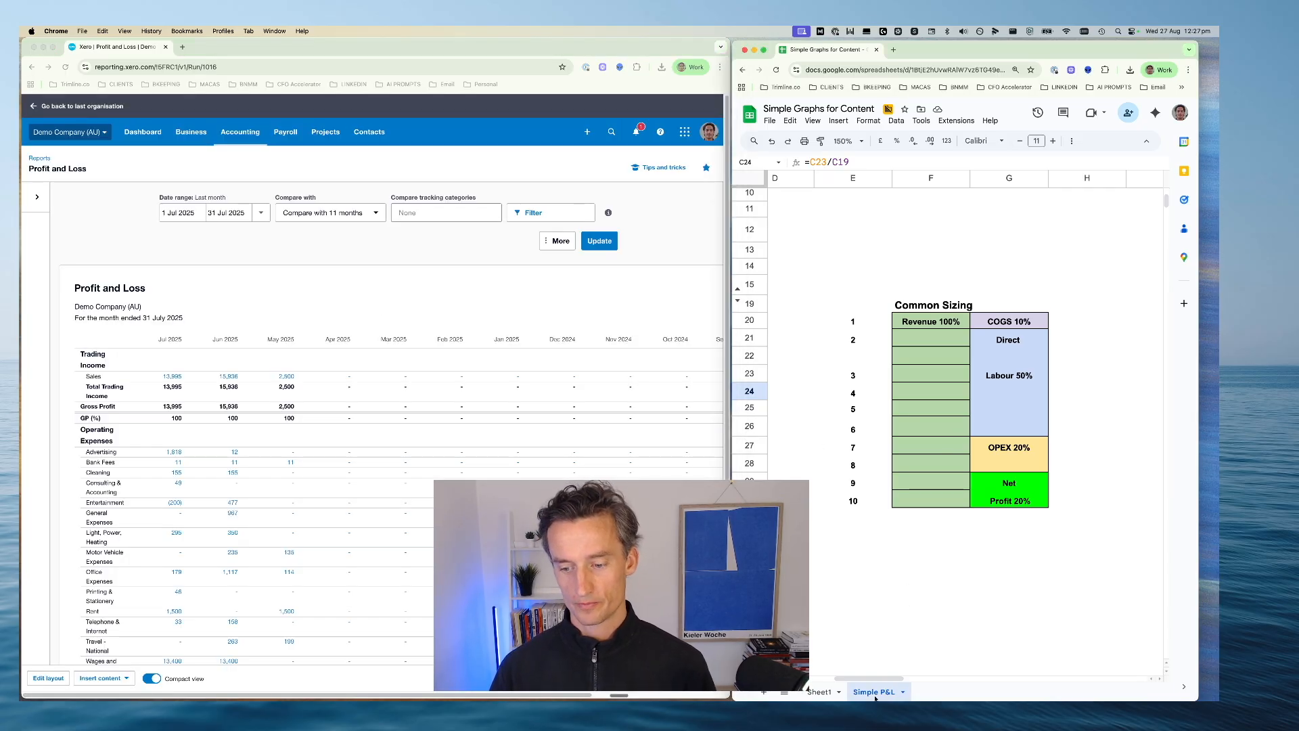
pyautogui.moveTo(864, 678); pyautogui.dragTo(799, 678)
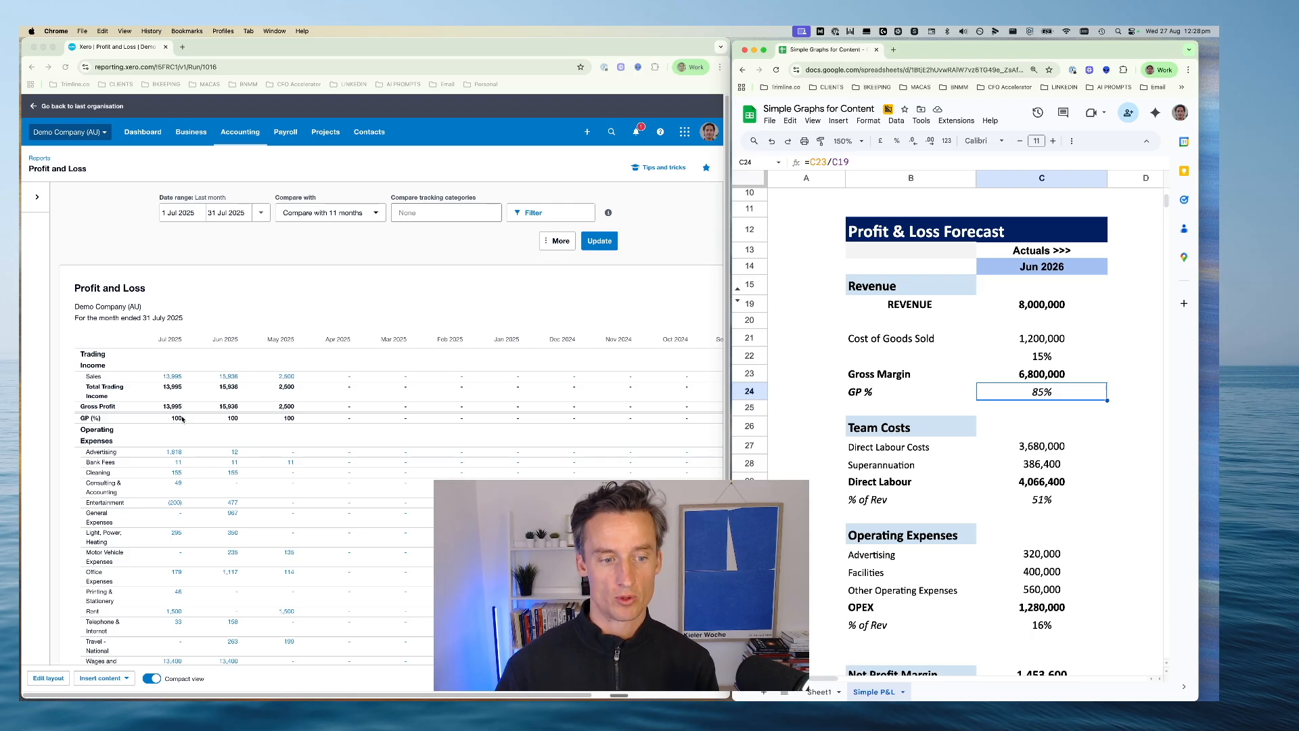
pyautogui.scroll(-1, 173, 421)
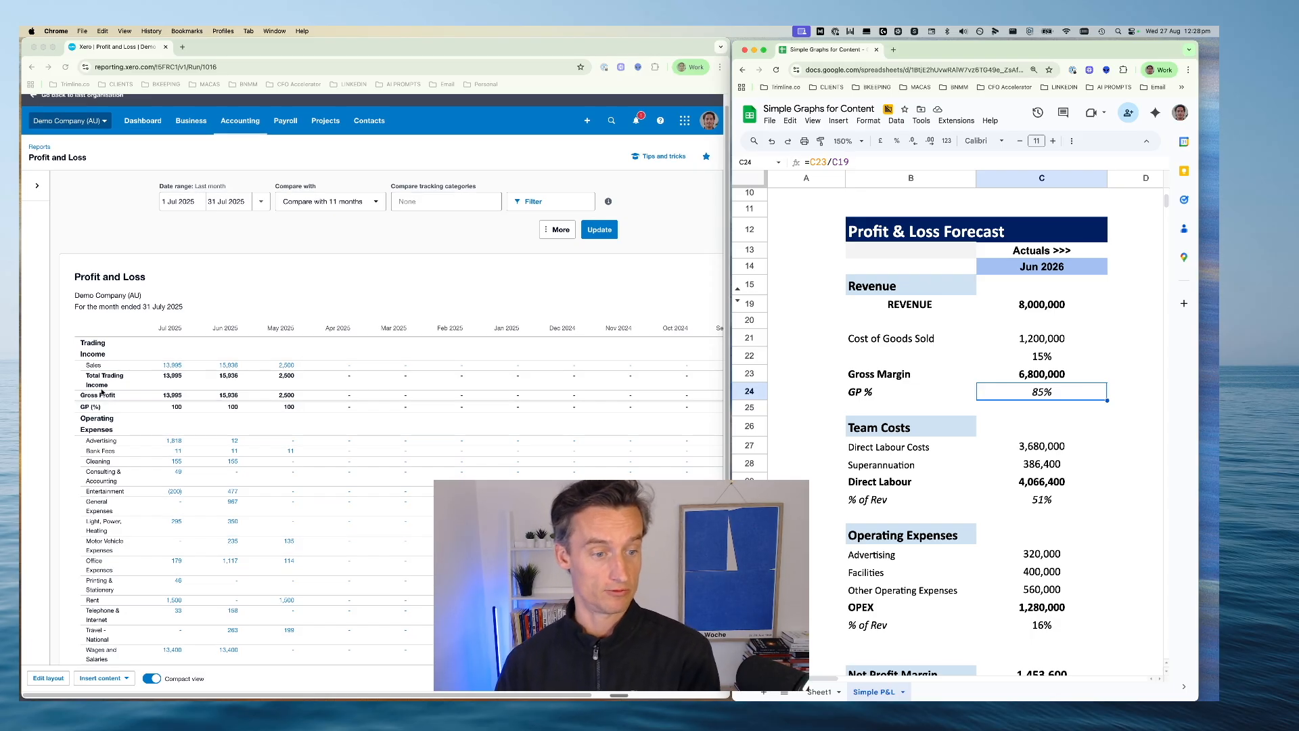
pyautogui.scroll(-2, 115, 541)
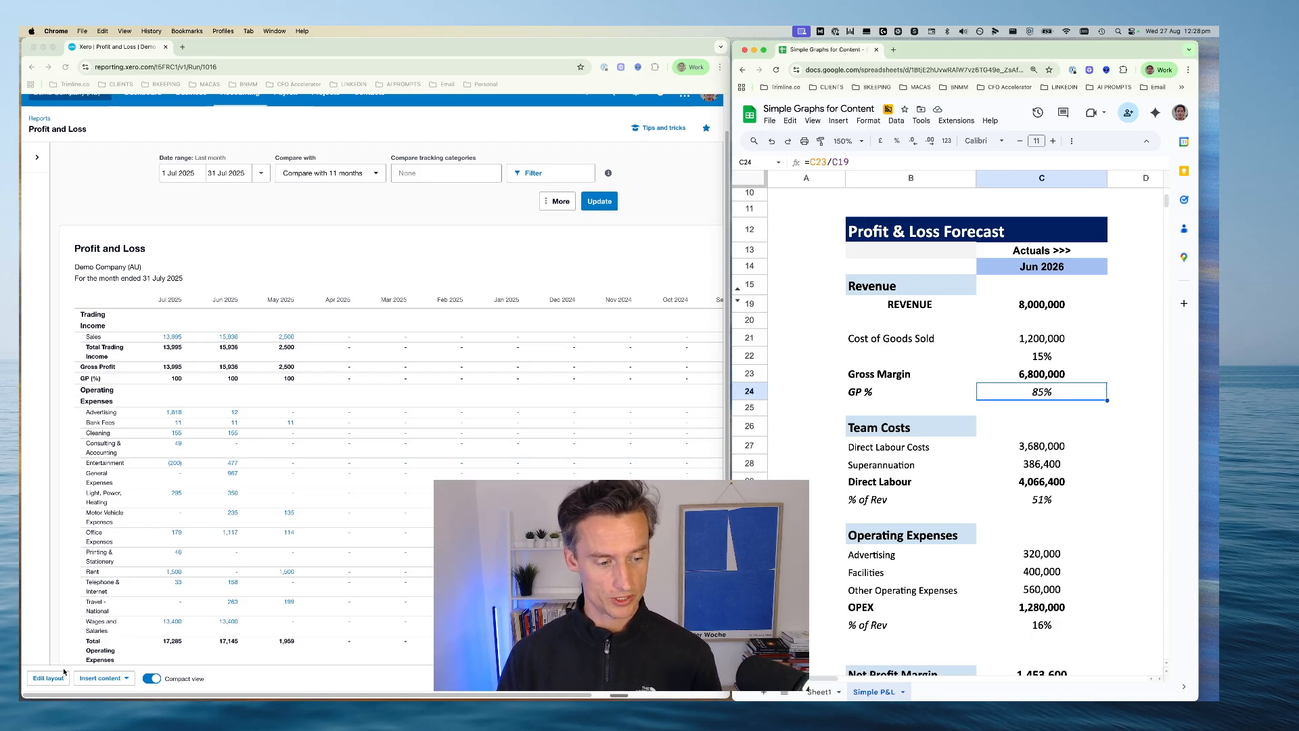
pyautogui.click(46, 681)
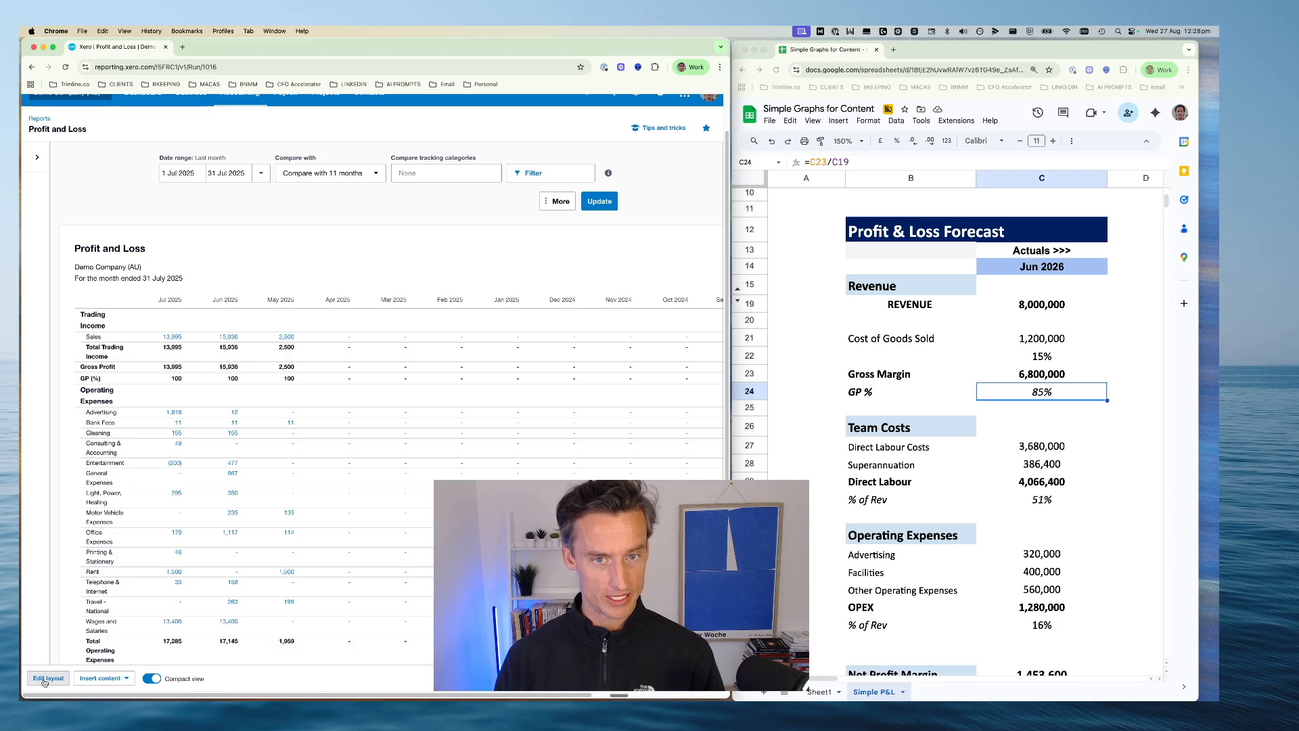
pyautogui.click(44, 679)
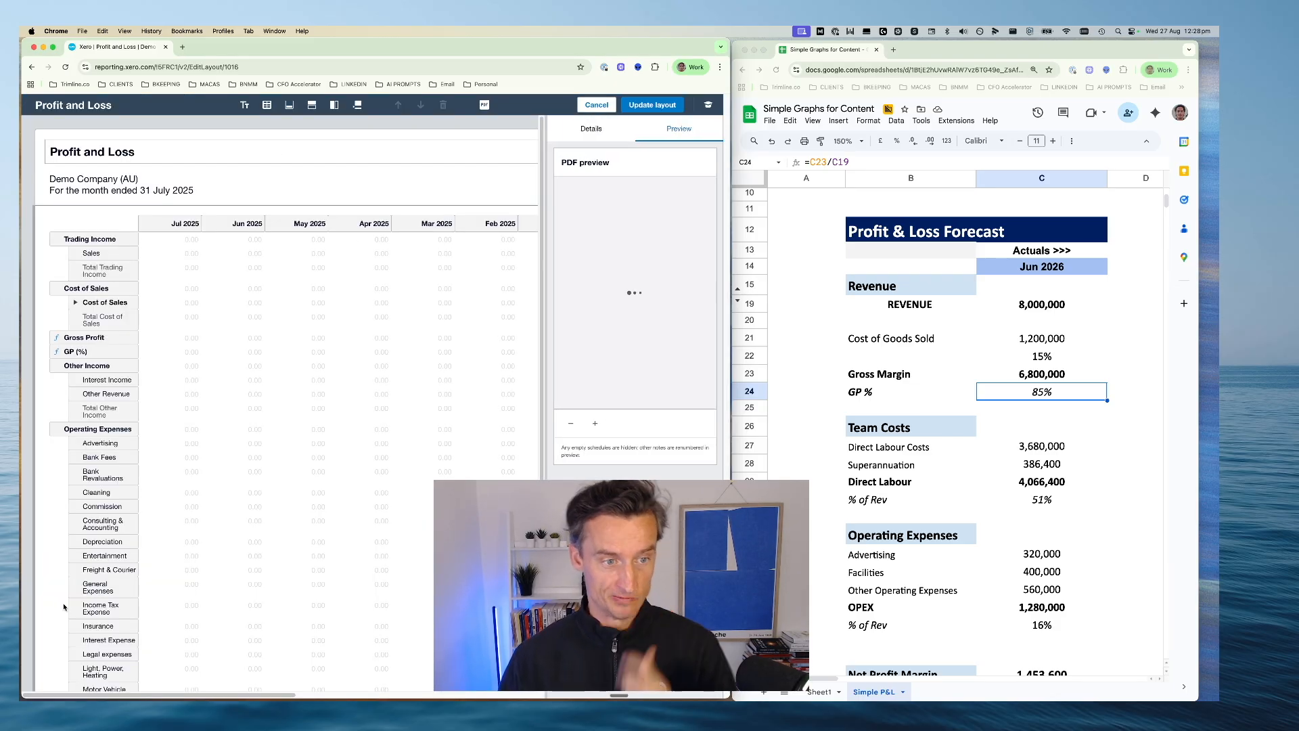
pyautogui.click(75, 368)
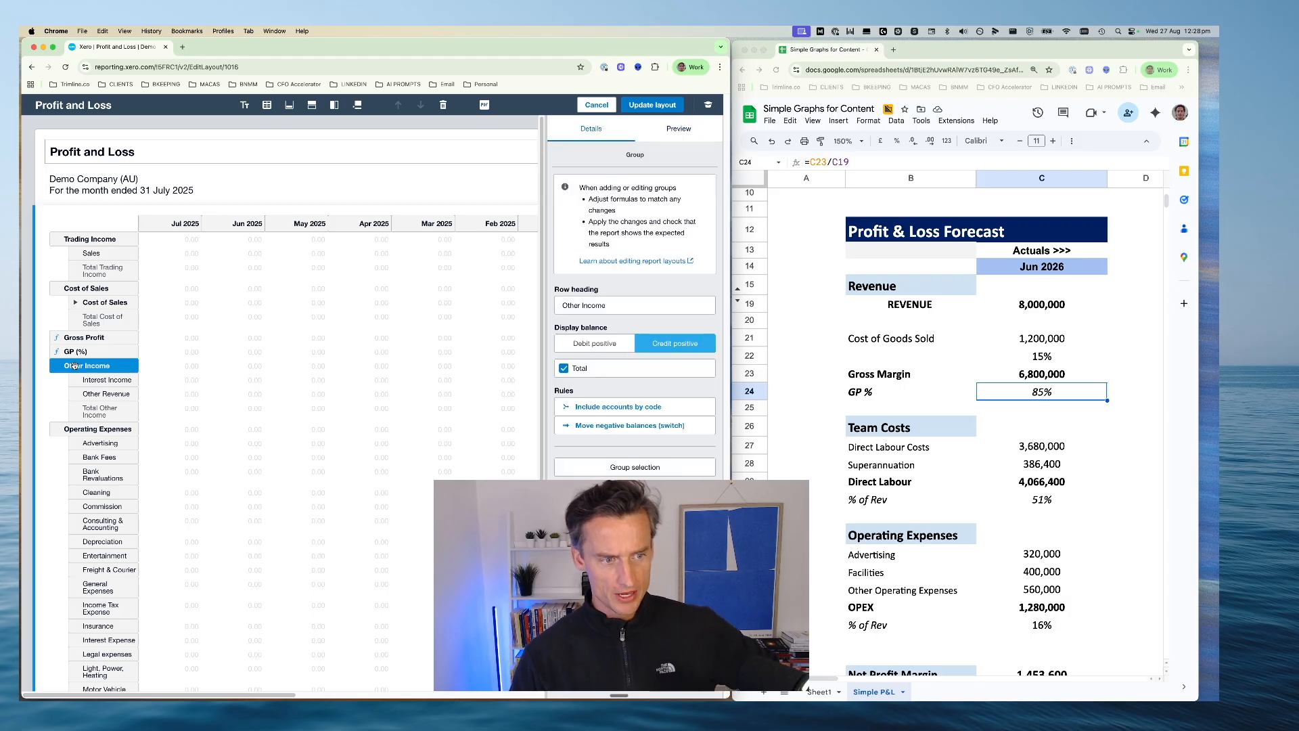
pyautogui.moveTo(81, 354); pyautogui.dragTo(111, 253)
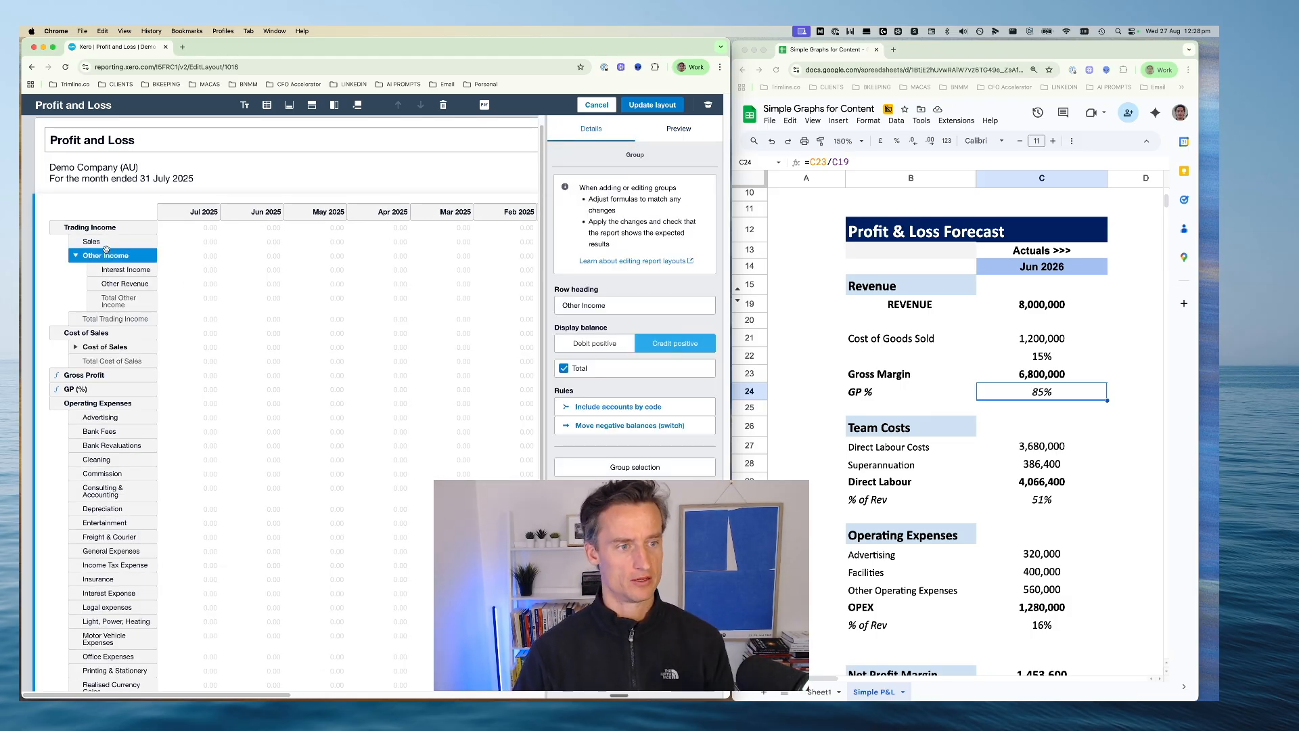
# Group the Sales row and the Other Income group under the heading Revenue and collapse the new group
pyautogui.click(103, 242)
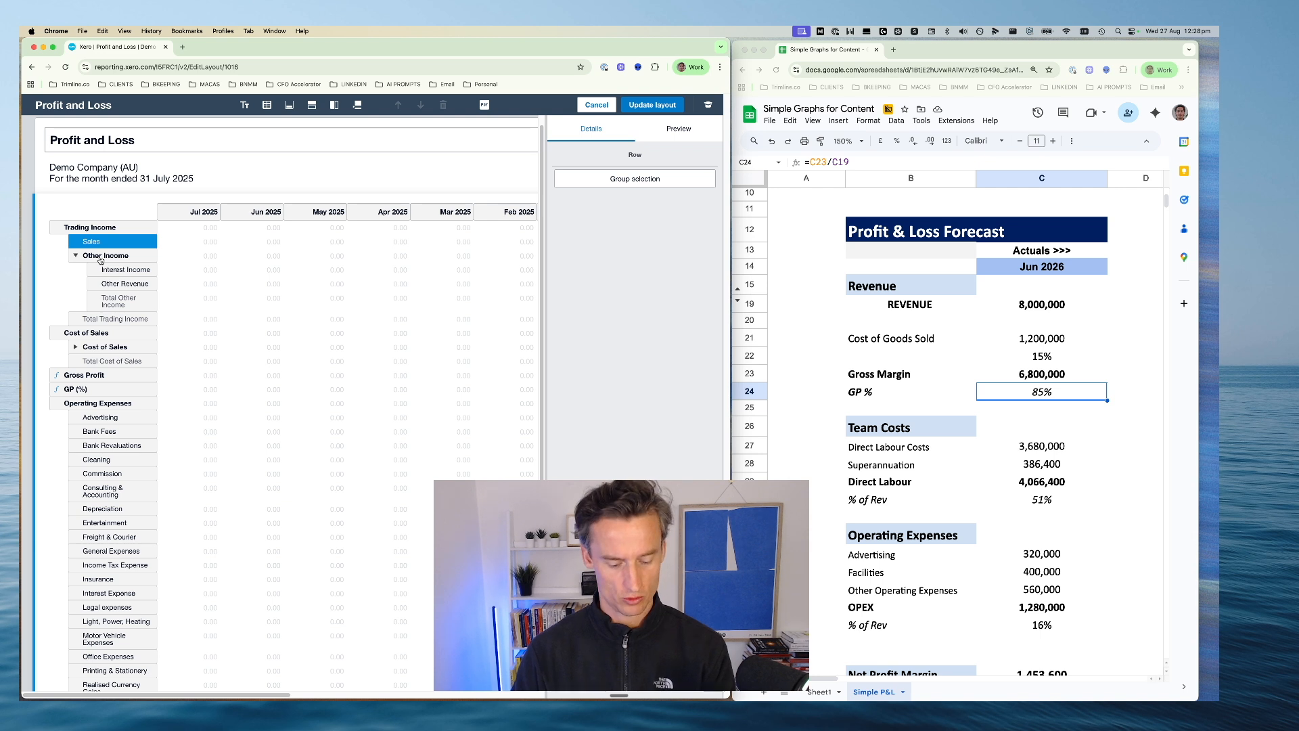
pyautogui.keyDown('shift'); pyautogui.click(100, 257); pyautogui.keyUp('shift')
pyautogui.click(615, 178)
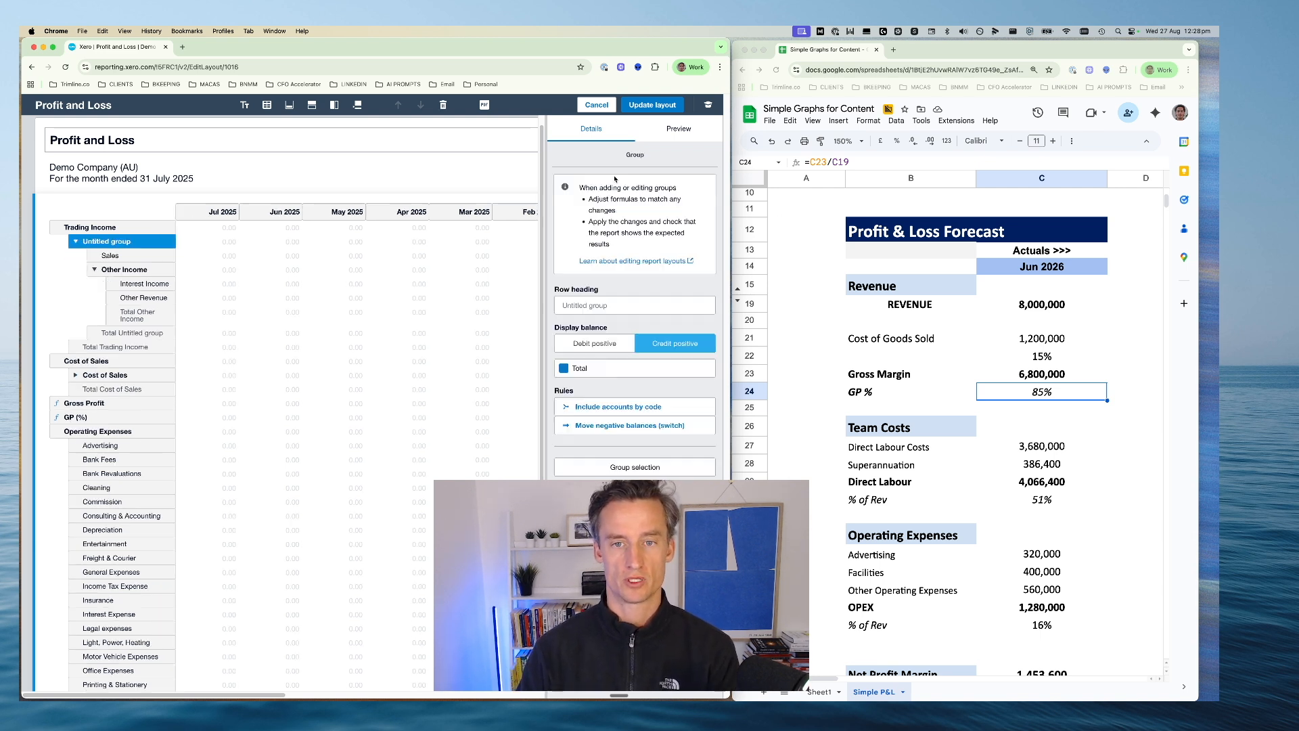
pyautogui.click(579, 305)
pyautogui.write('Revenu')
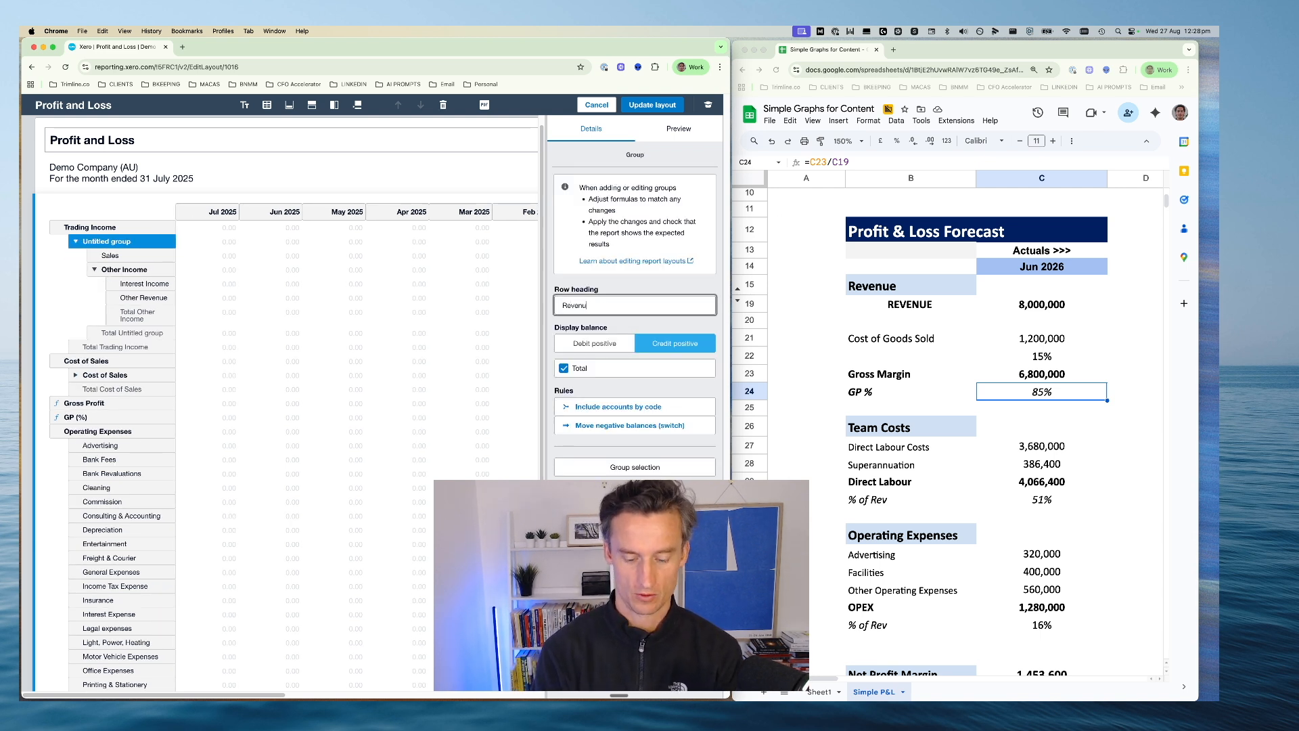
pyautogui.write('e')
pyautogui.press('Return')
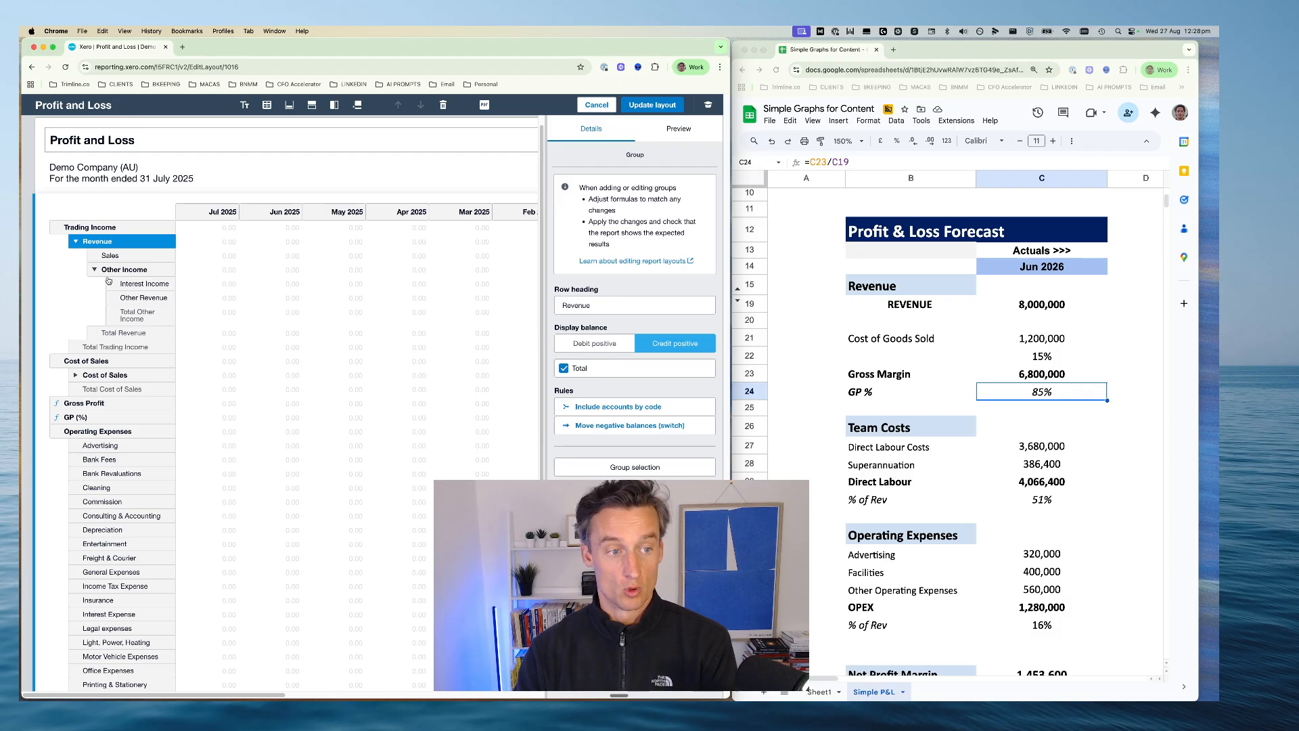
pyautogui.click(77, 241)
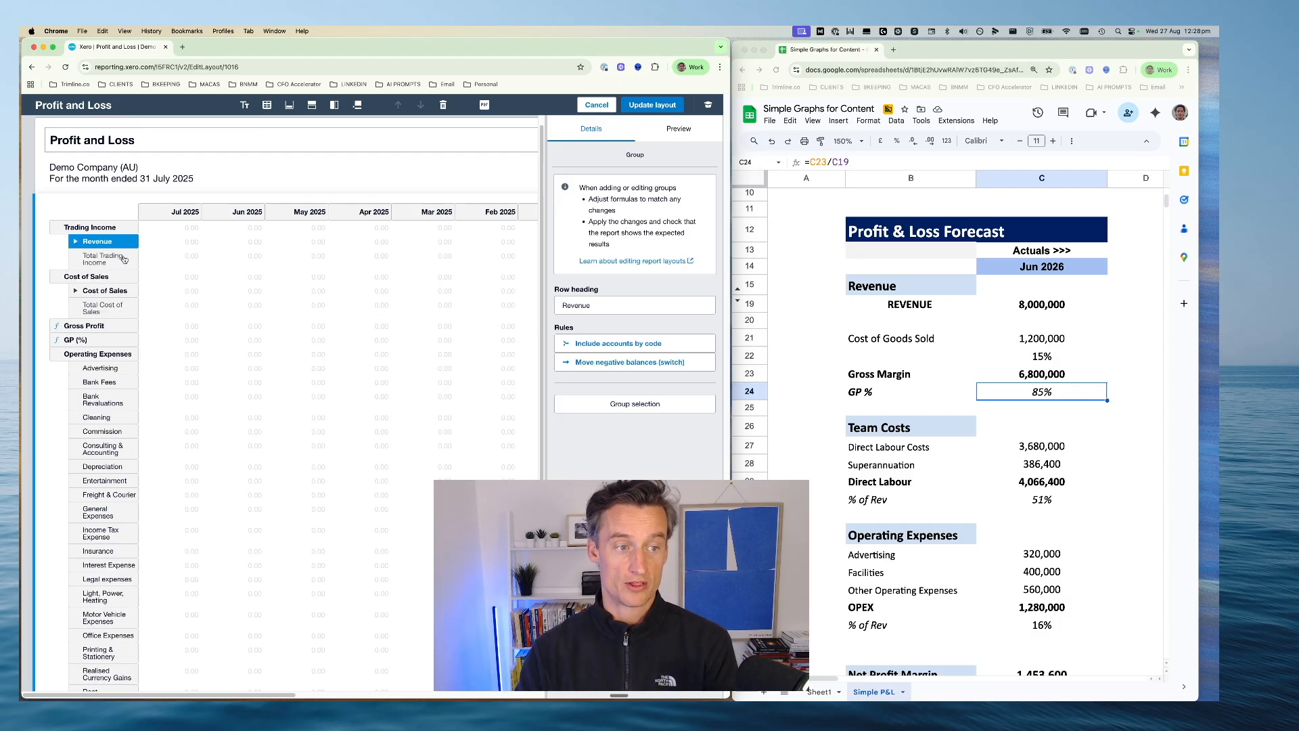
pyautogui.scroll(-5, 142, 487)
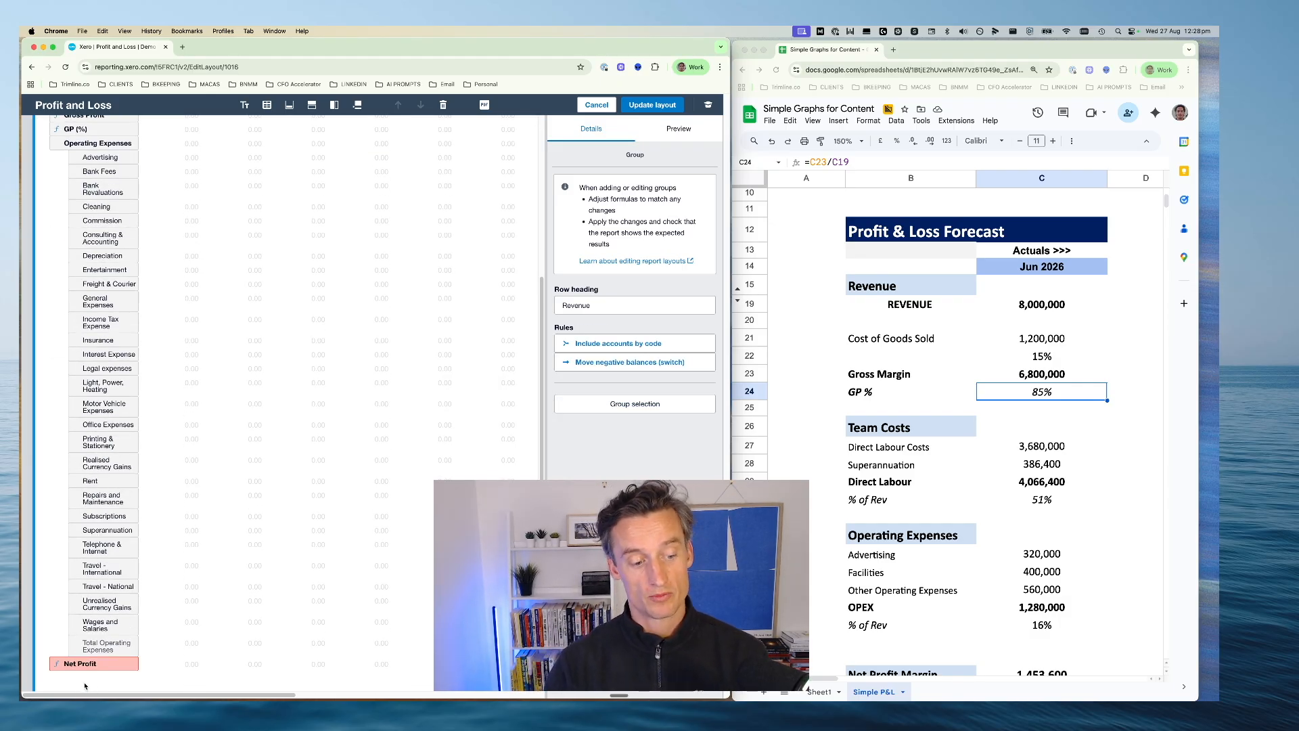
pyautogui.scroll(5, 103, 647)
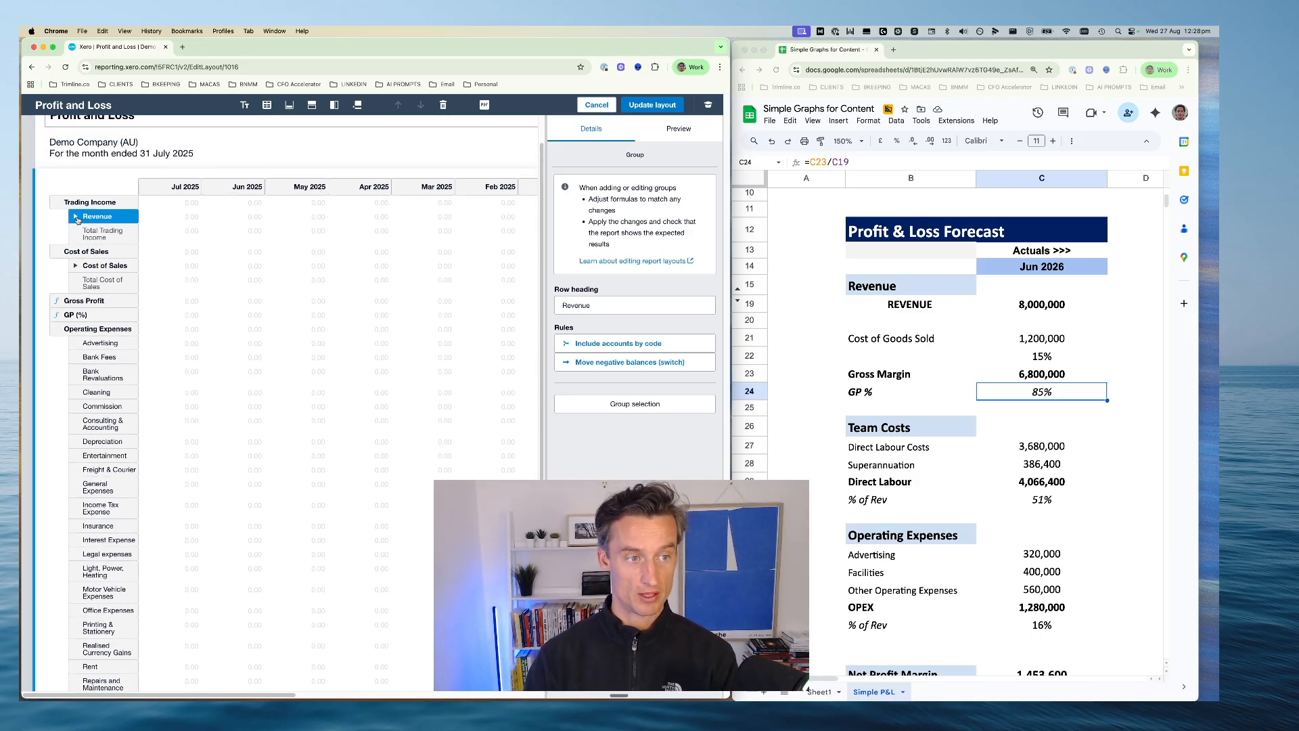
# Move the Wages and Salaries row up below Insurance in Operating Expenses and place the Superannuation row directly beneath it
pyautogui.scroll(-1, 55, 254)
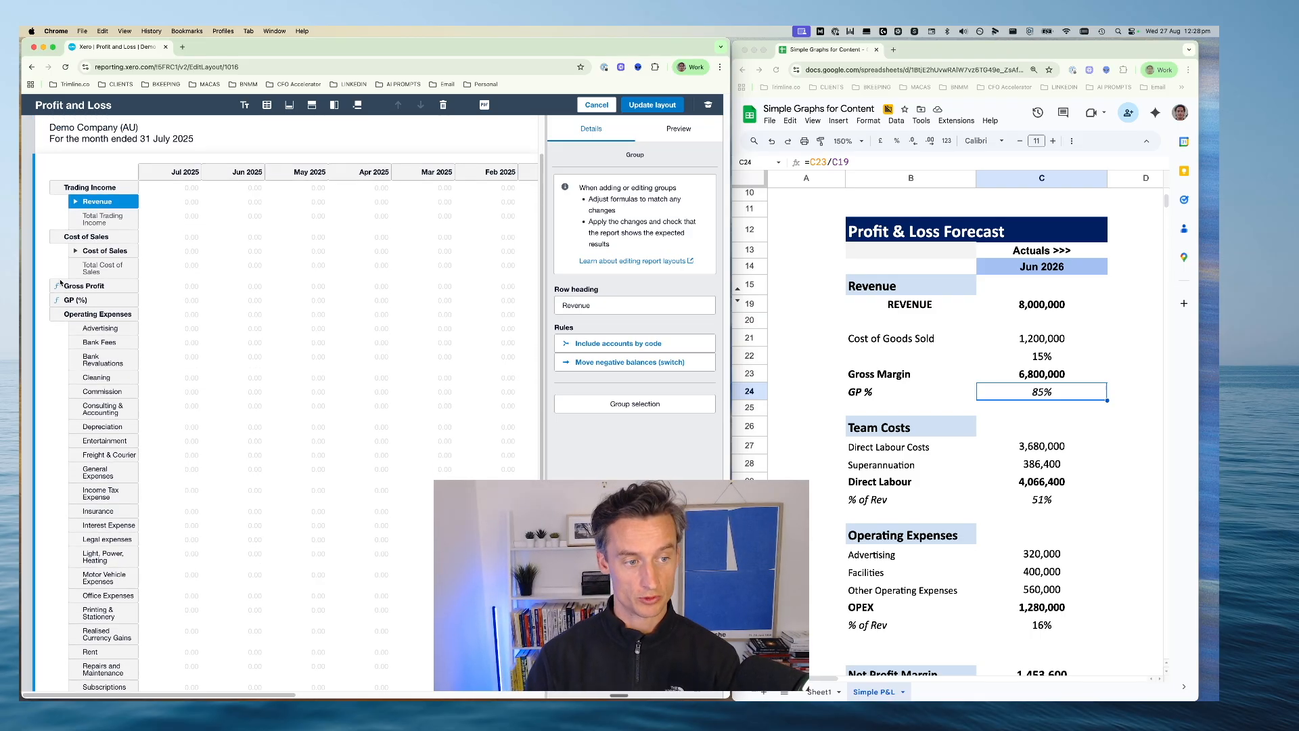
pyautogui.click(101, 312)
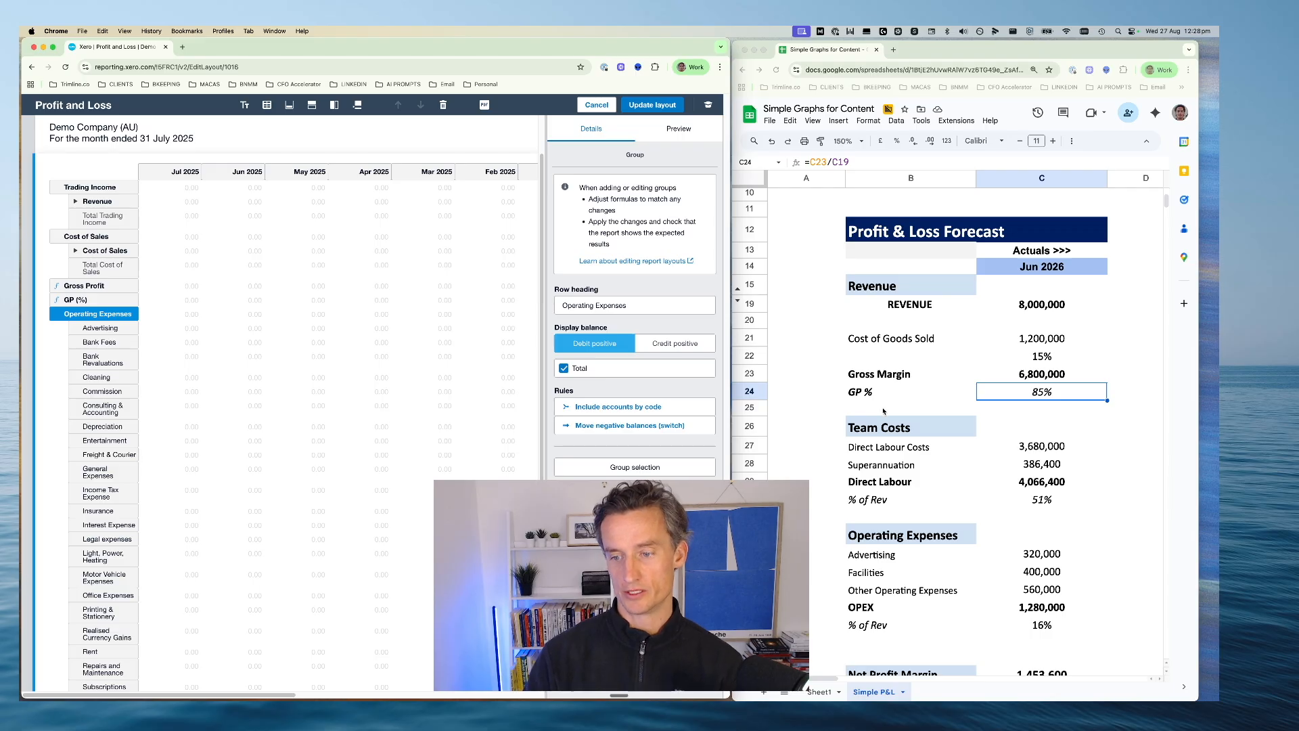
pyautogui.scroll(-2, 883, 411)
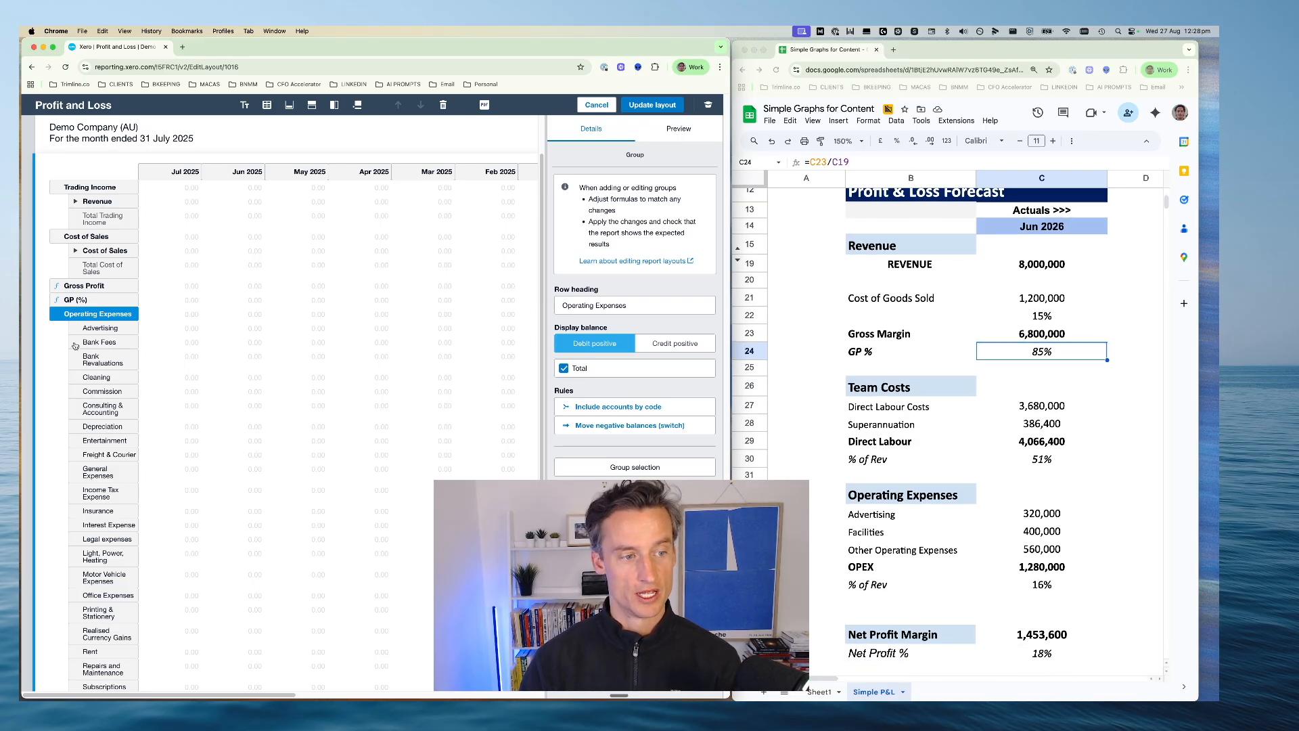
pyautogui.scroll(-1, 75, 348)
pyautogui.scroll(-1, 86, 360)
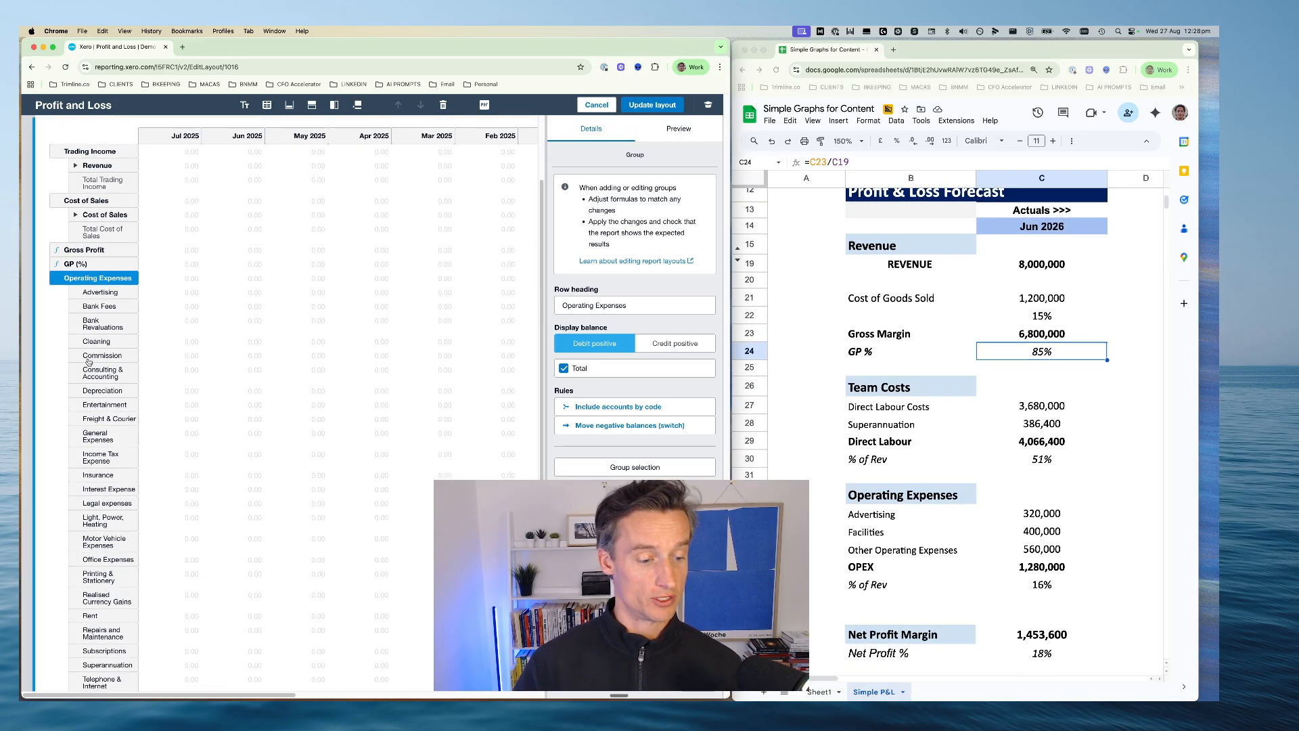
pyautogui.scroll(-3, 88, 362)
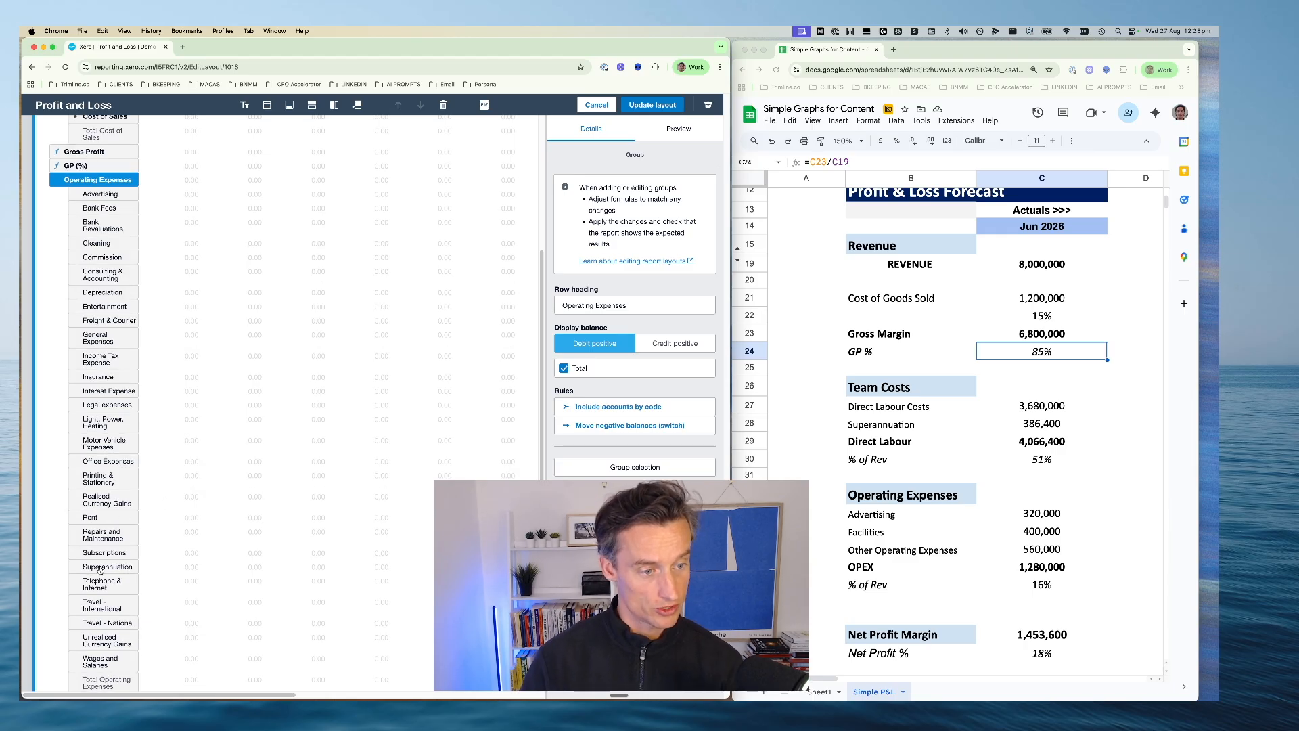
pyautogui.scroll(-1, 83, 600)
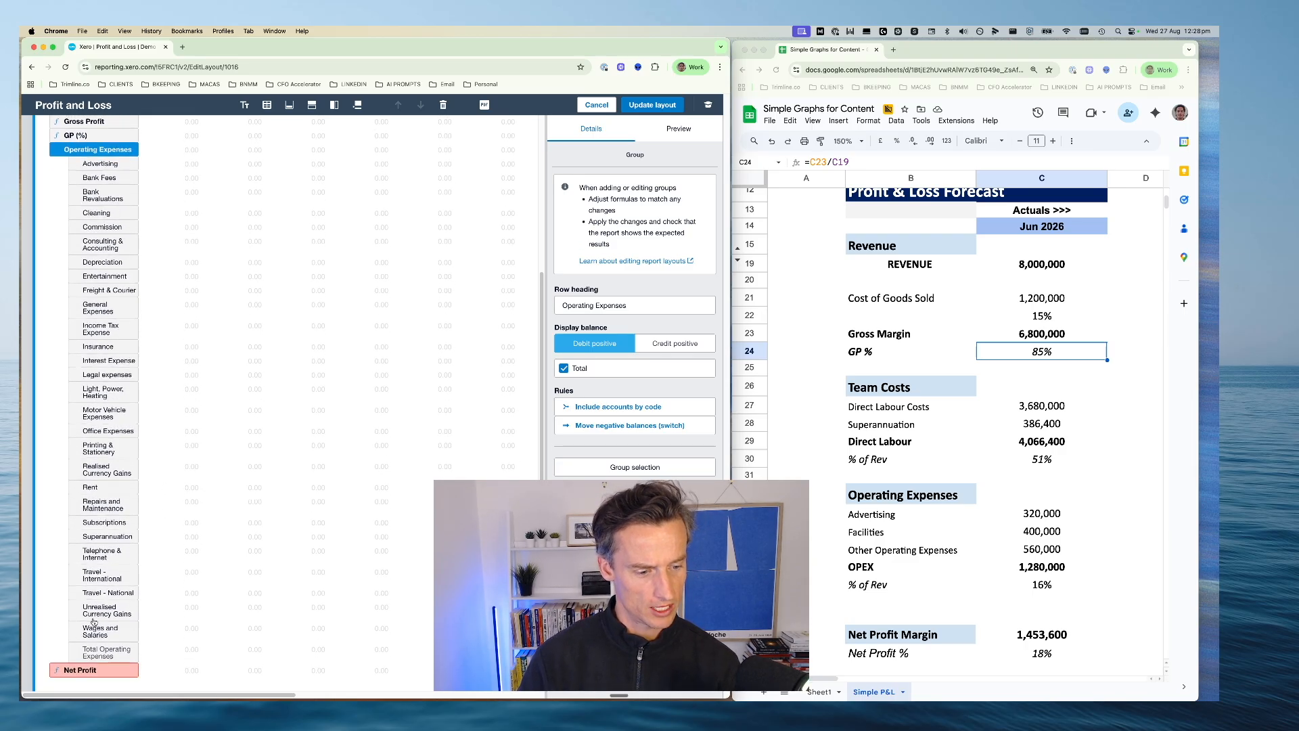
pyautogui.click(98, 634)
pyautogui.moveTo(97, 633); pyautogui.dragTo(100, 570)
pyautogui.scroll(-4, 115, 638)
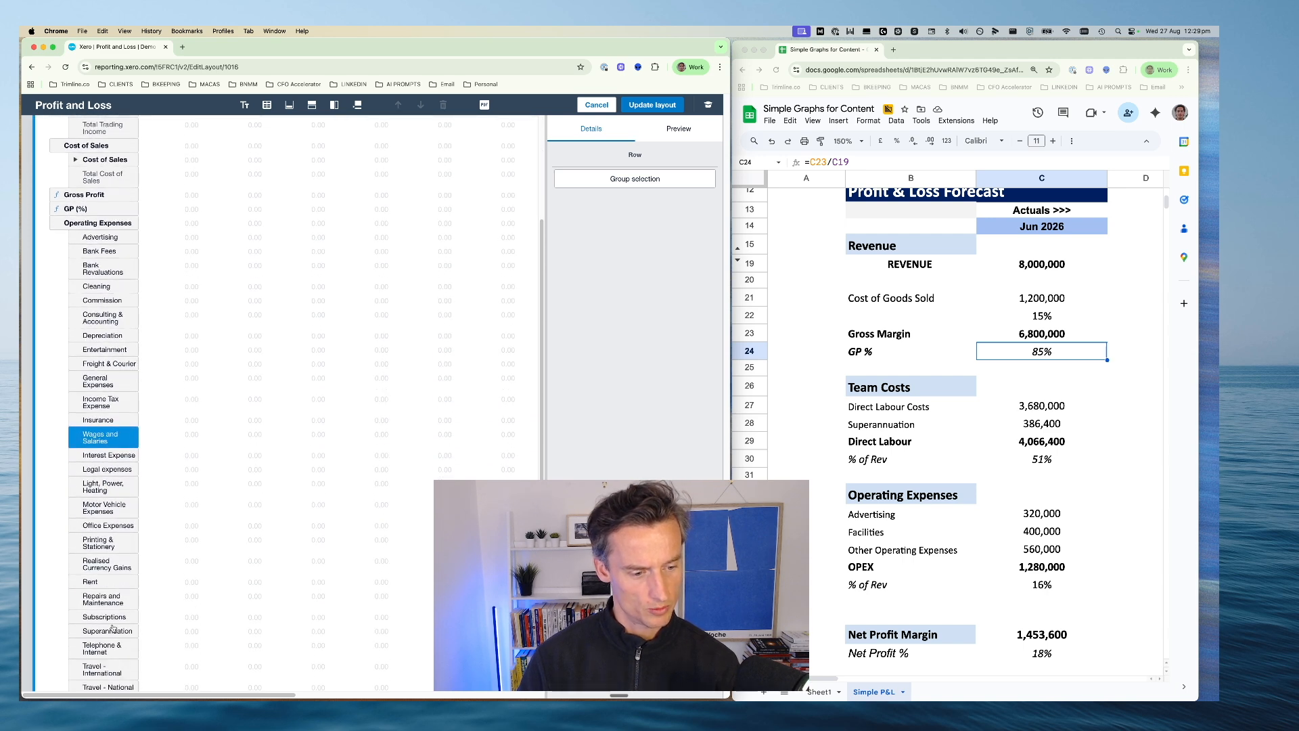
pyautogui.moveTo(113, 631); pyautogui.dragTo(135, 436)
# Group Wages and Salaries with Superannuation under the heading Direct Labour and move the group out between GP (%) and Operating Expenses
pyautogui.click(95, 443)
pyautogui.keyDown('super'); pyautogui.click(96, 456); pyautogui.keyUp('super')
pyautogui.click(620, 179)
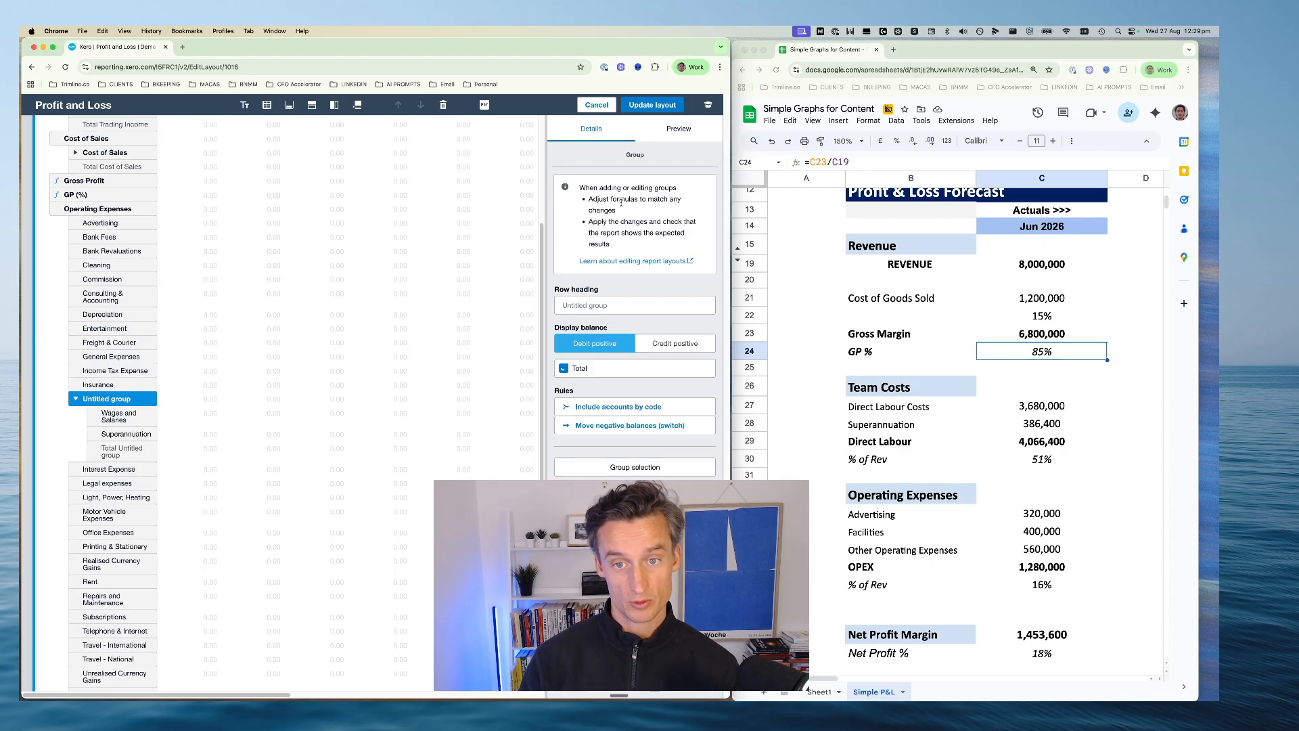
pyautogui.click(586, 306)
pyautogui.write('Di')
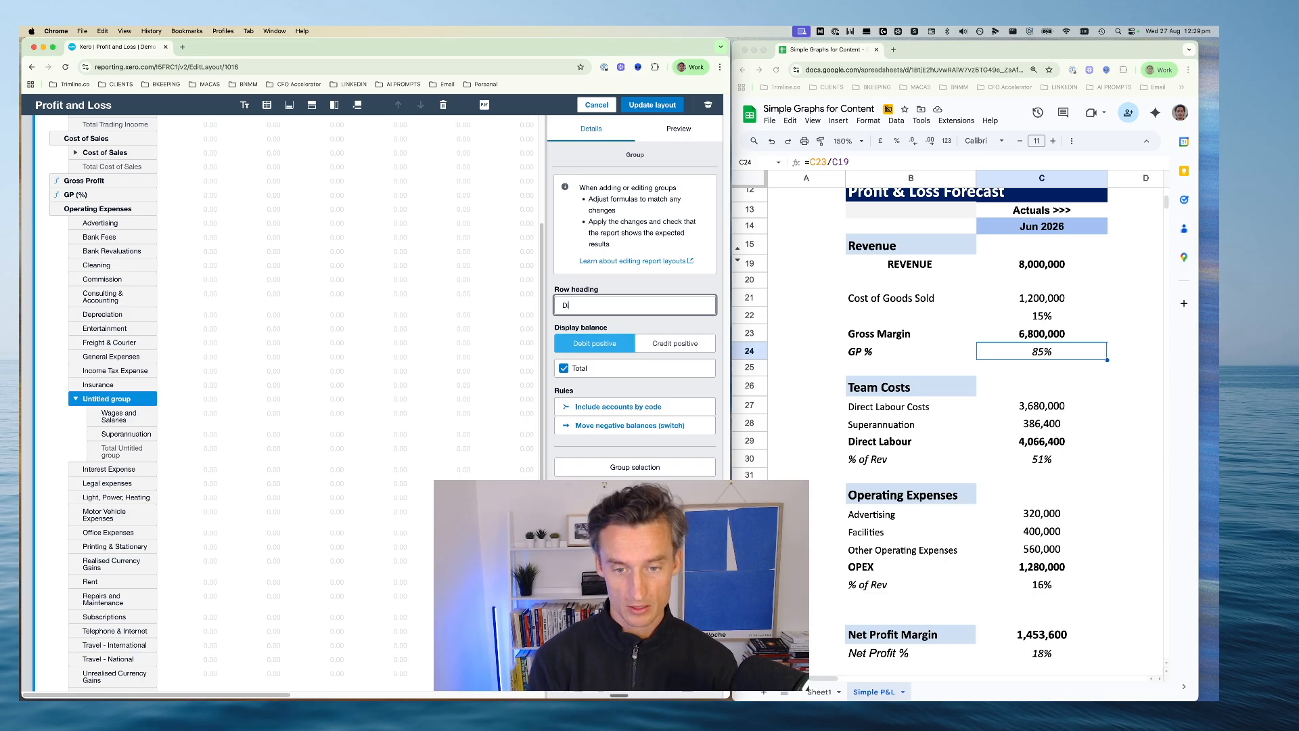
pyautogui.write('rect Labour')
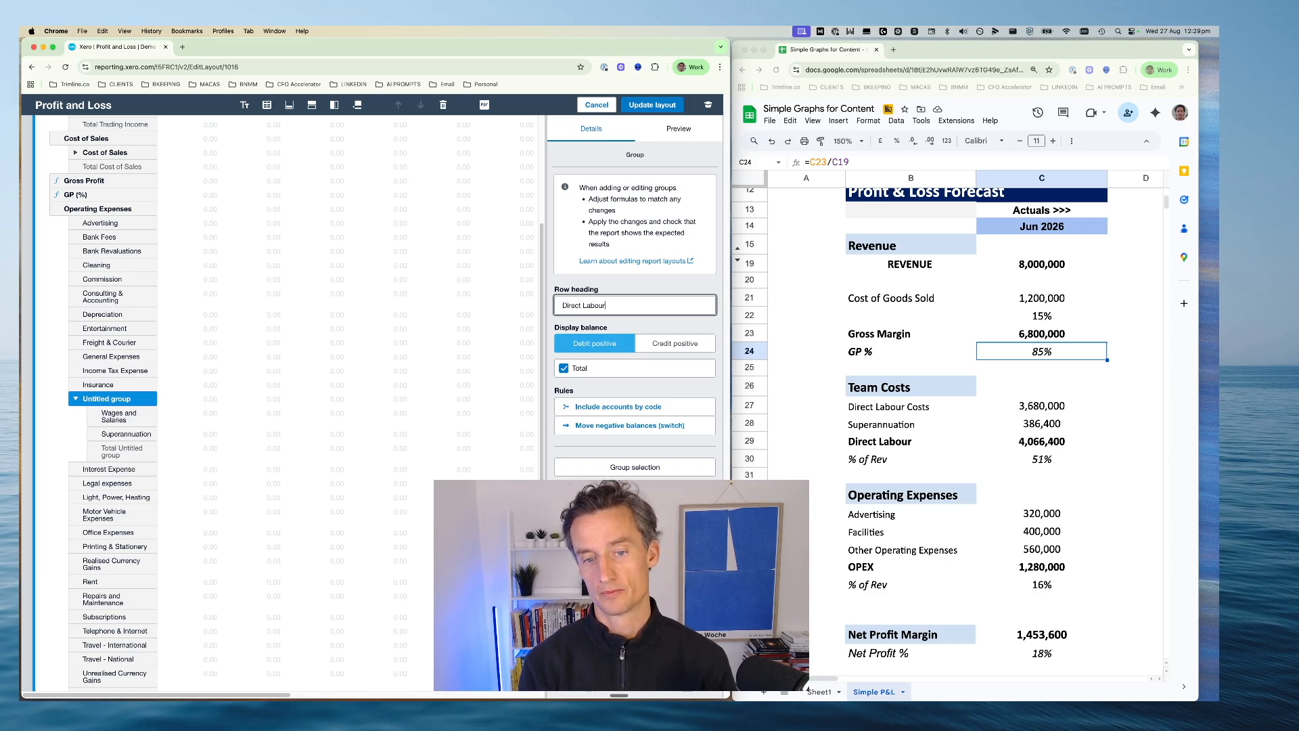
pyautogui.press('Return')
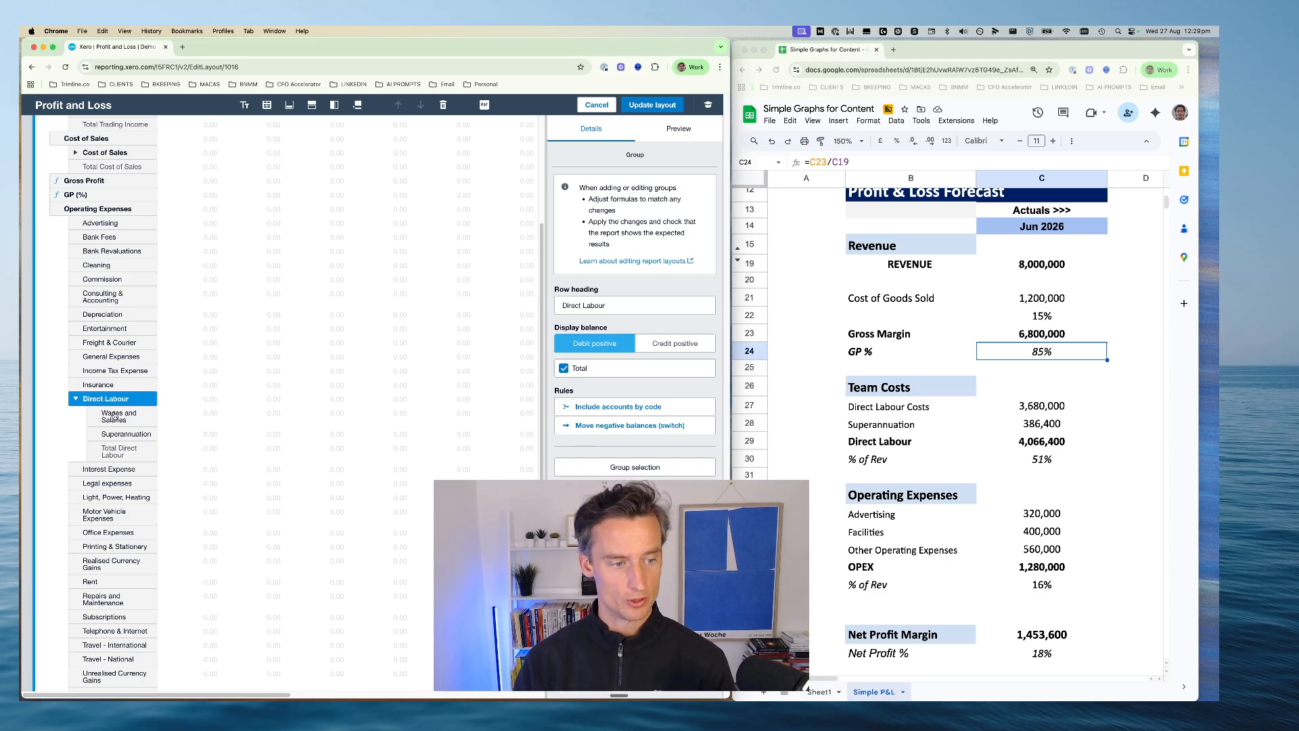
pyautogui.click(75, 399)
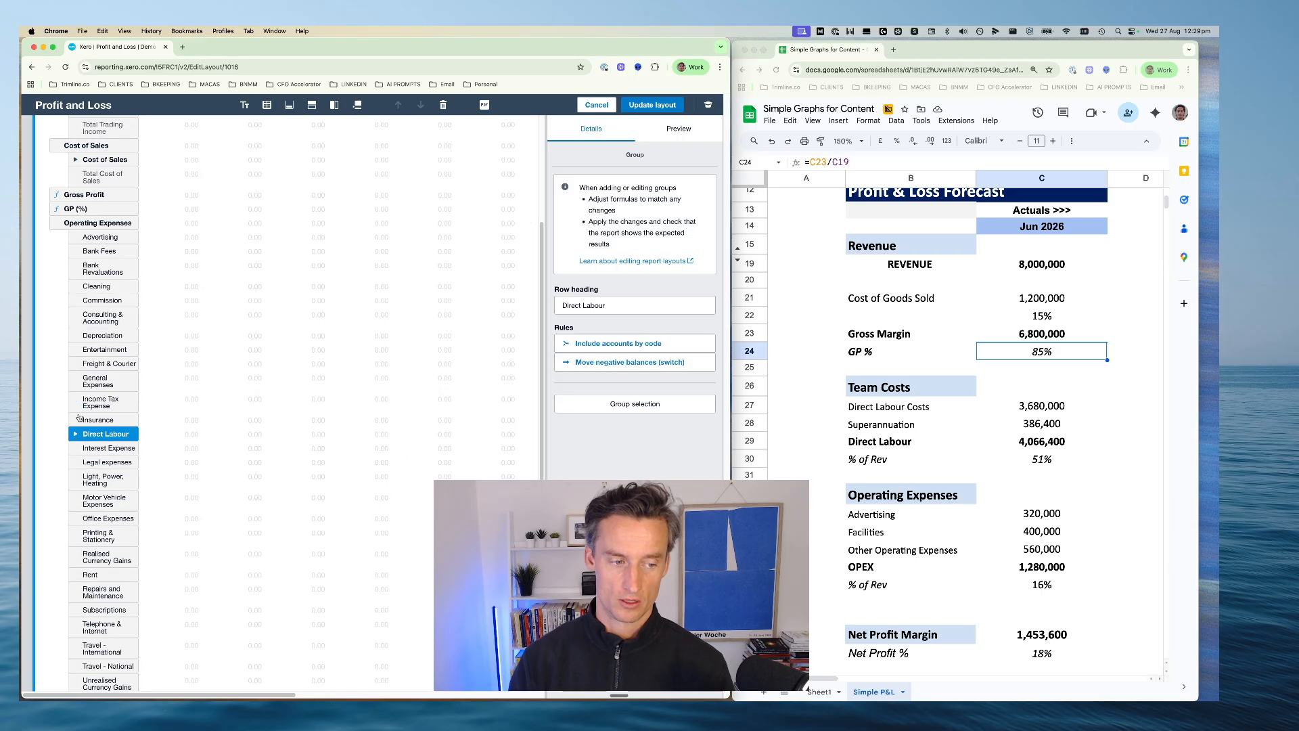
pyautogui.moveTo(103, 435); pyautogui.dragTo(101, 220)
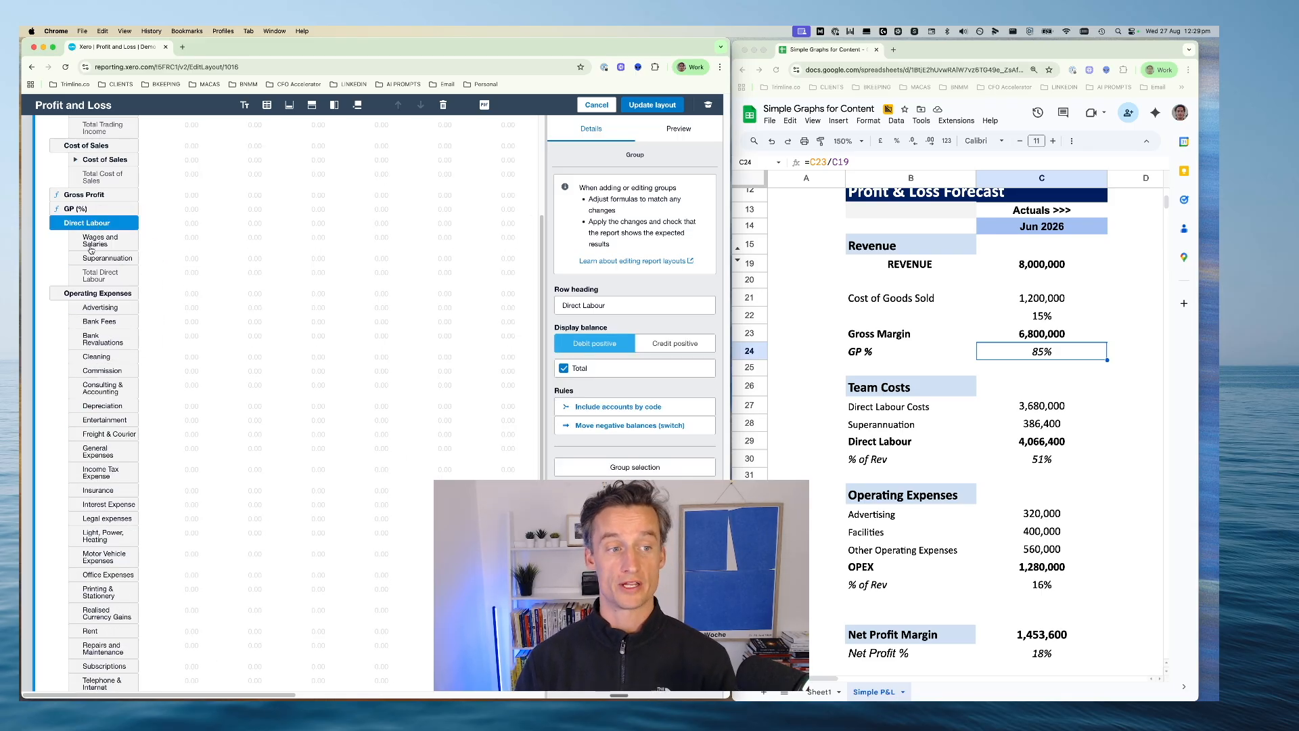
# Compare the report layout with the forecast spreadsheet's Revenue to GP % block (B15:C24) and Team Costs block (B26:C30)
pyautogui.scroll(3, 92, 248)
pyautogui.scroll(1, 896, 353)
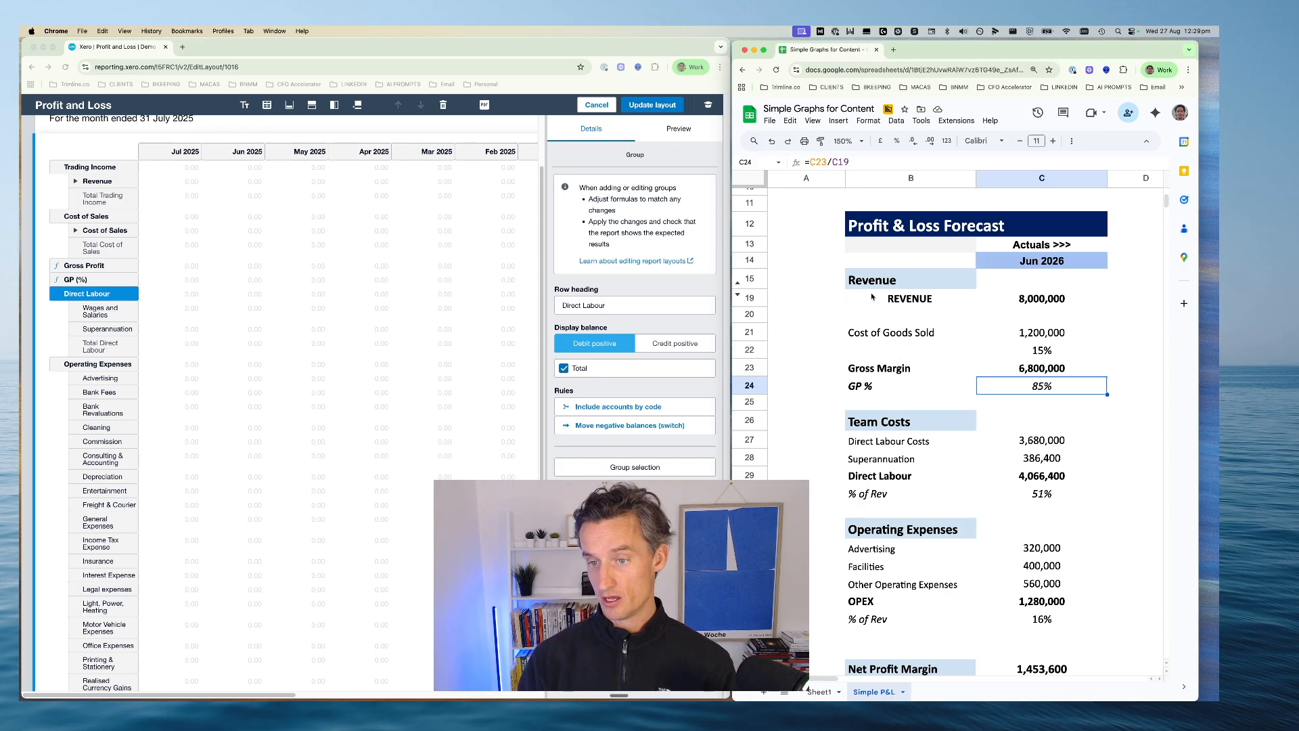
pyautogui.moveTo(872, 283); pyautogui.dragTo(1044, 391)
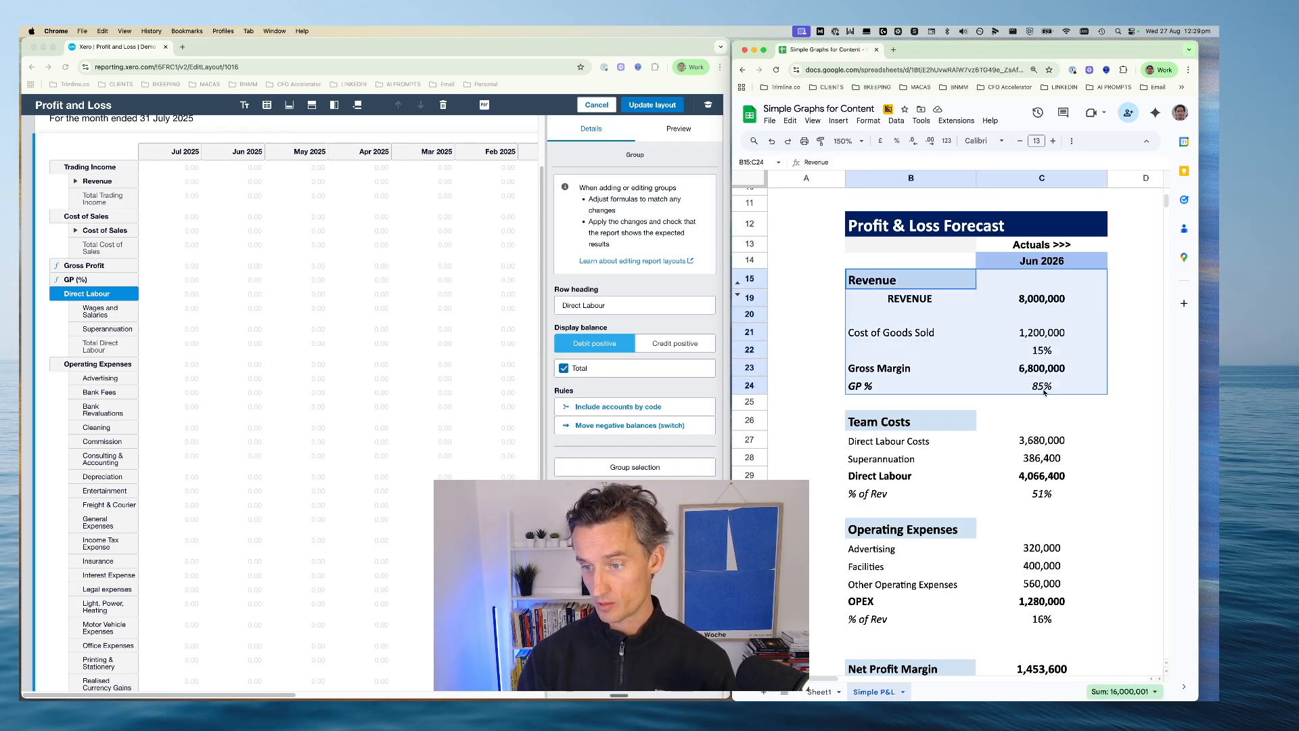
pyautogui.moveTo(883, 429); pyautogui.dragTo(1038, 496)
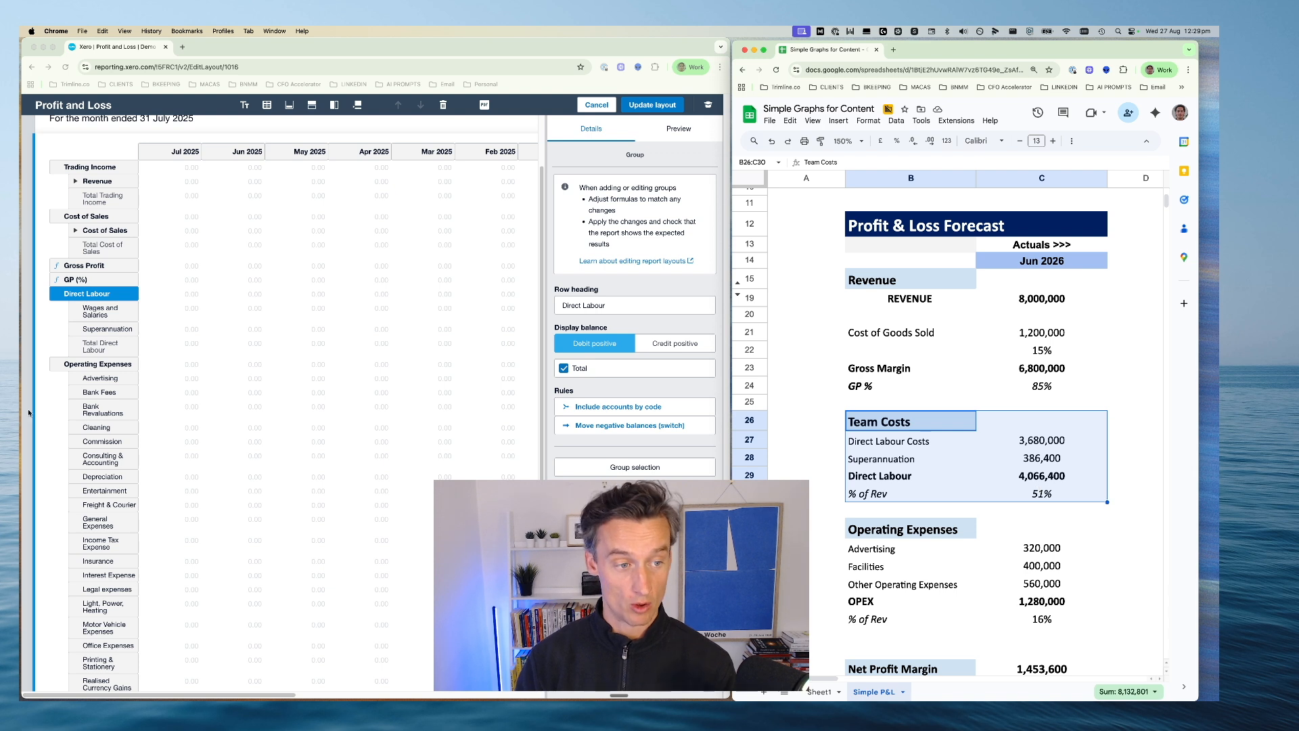
# Nest the Wages and Salaries and Superannuation rows in an inner group headed Direct Labour and collapse it
pyautogui.click(79, 295)
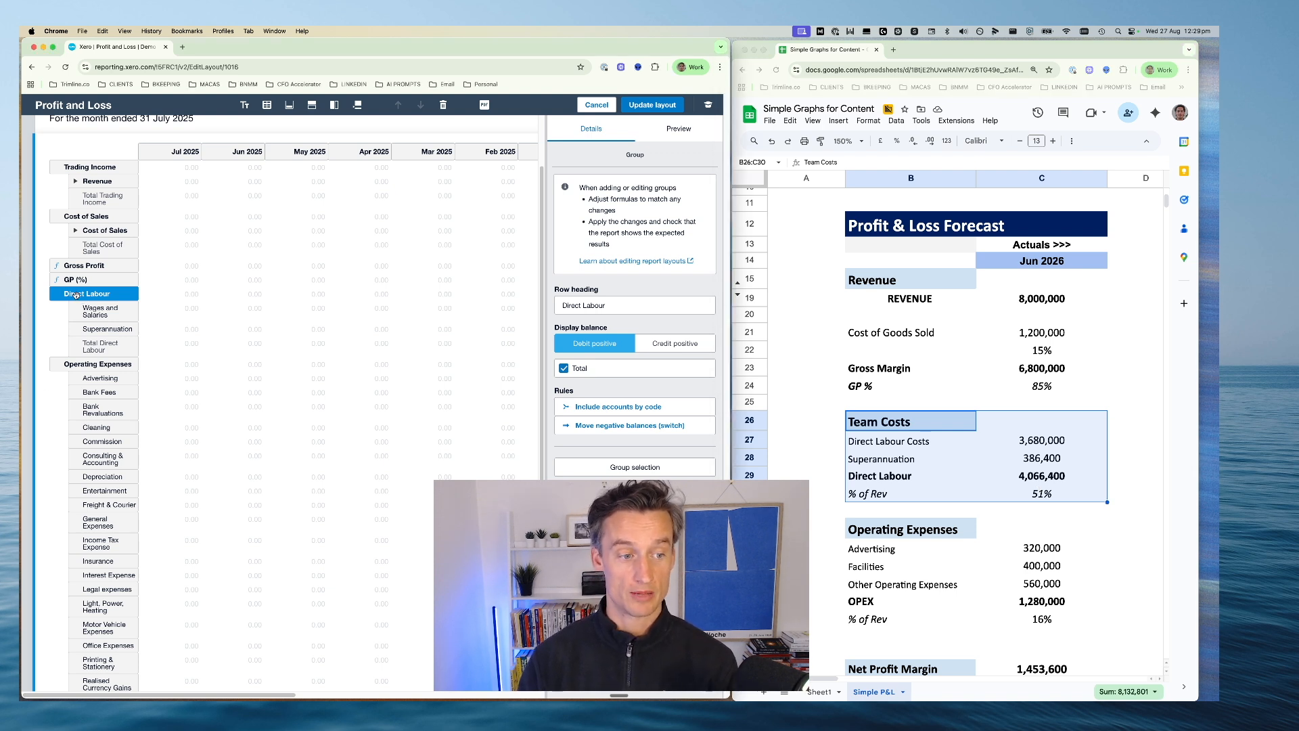
pyautogui.click(96, 312)
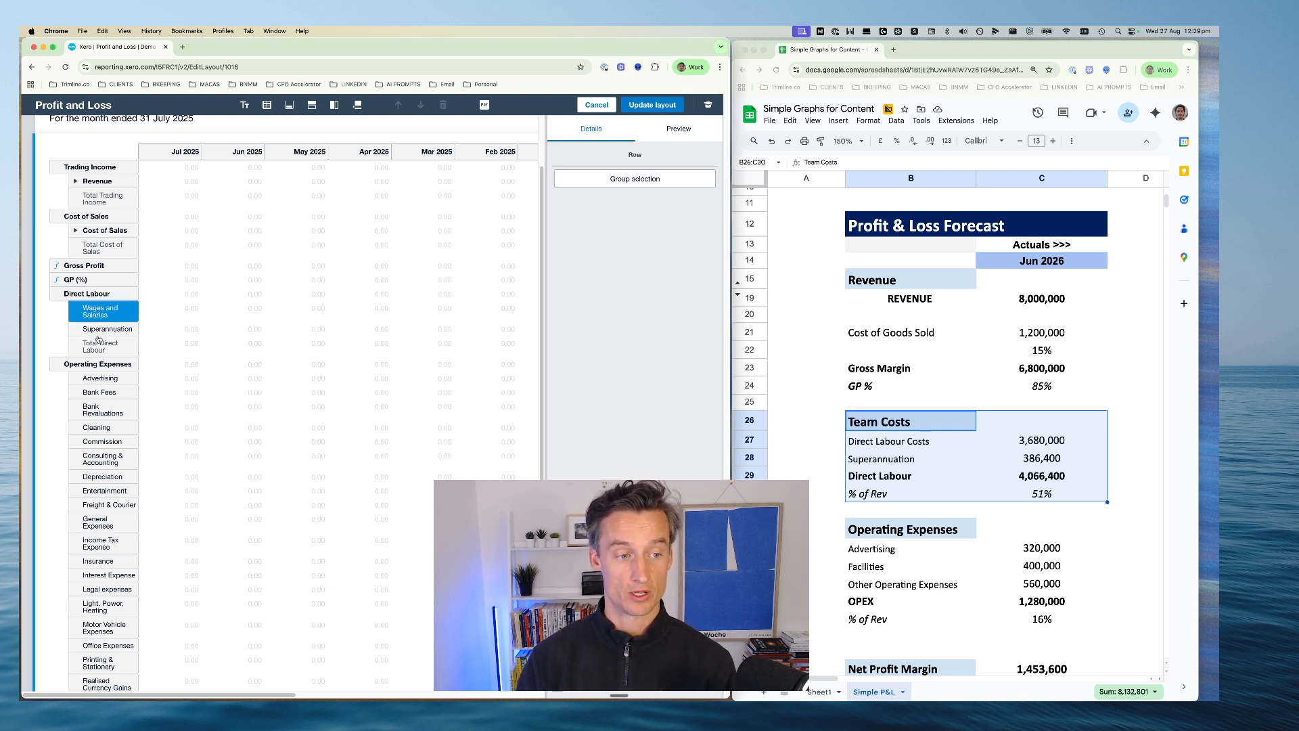
pyautogui.keyDown('shift'); pyautogui.click(98, 330); pyautogui.keyUp('shift')
pyautogui.click(640, 180)
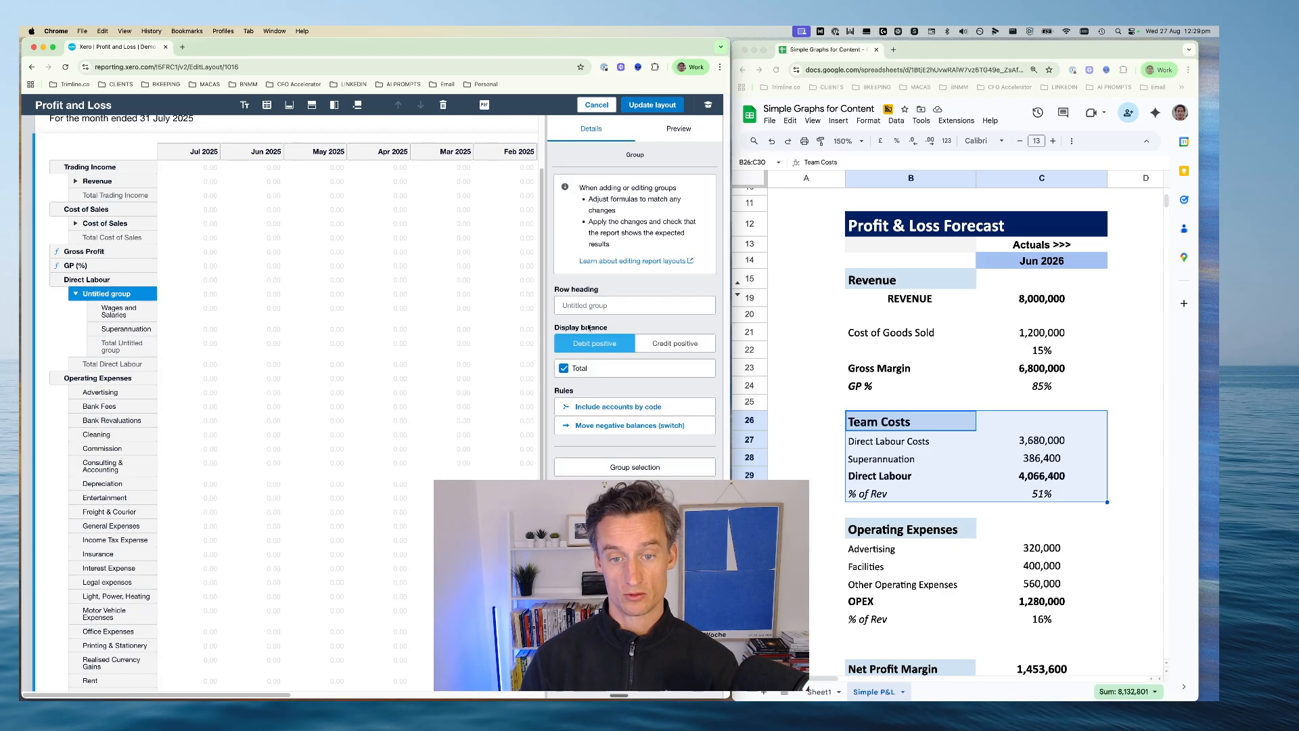
pyautogui.click(589, 304)
pyautogui.write('D')
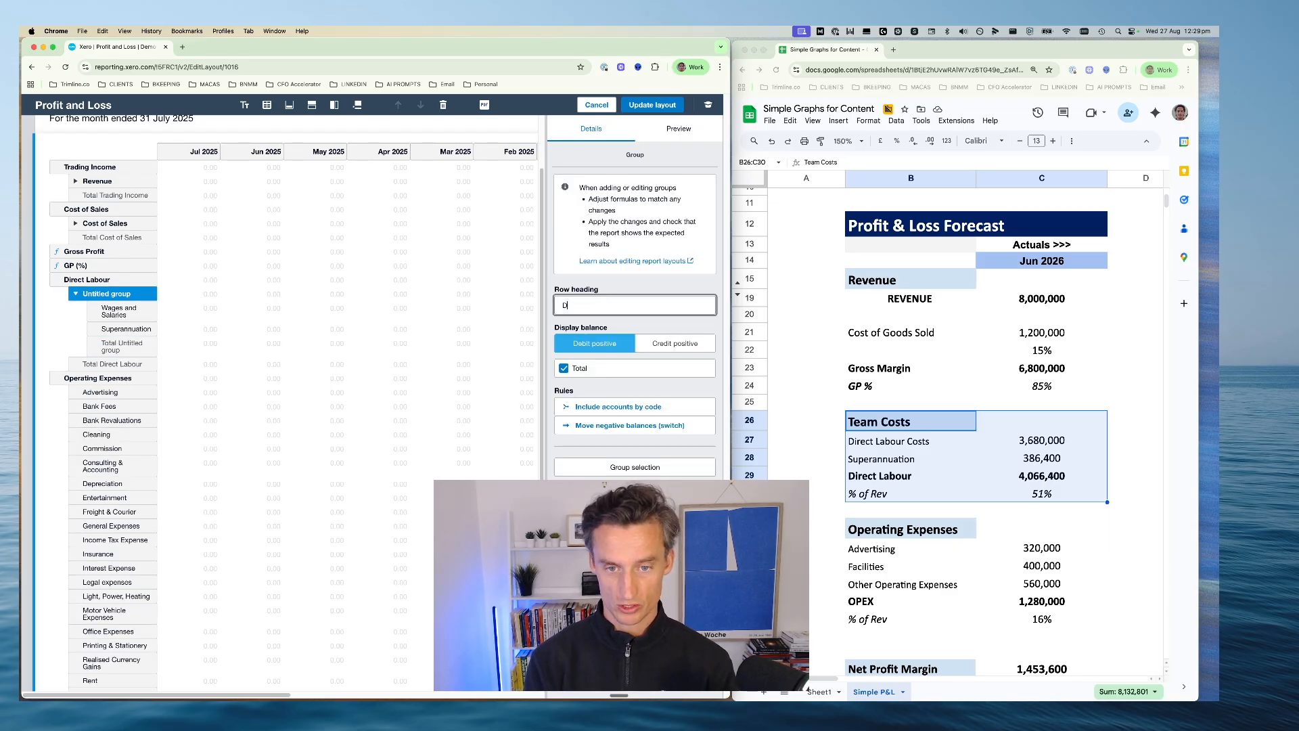
pyautogui.write('irect ')
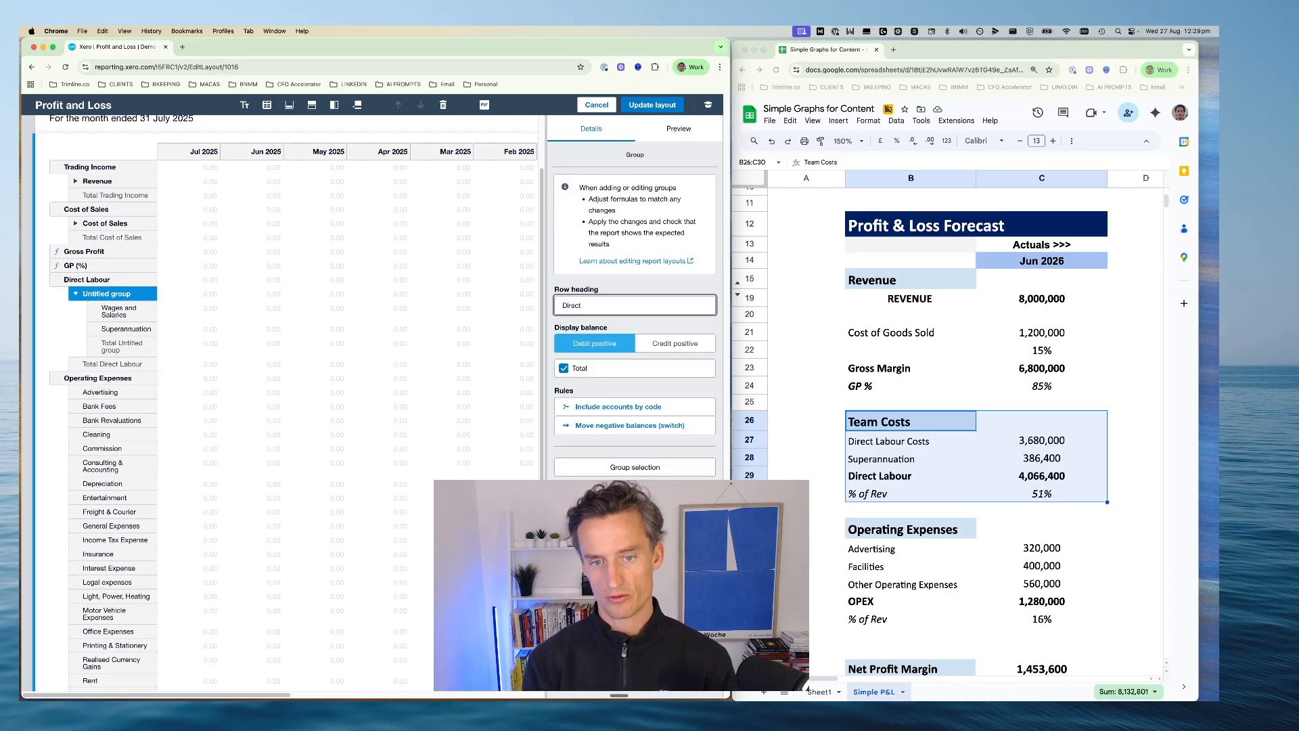
pyautogui.write('Lab')
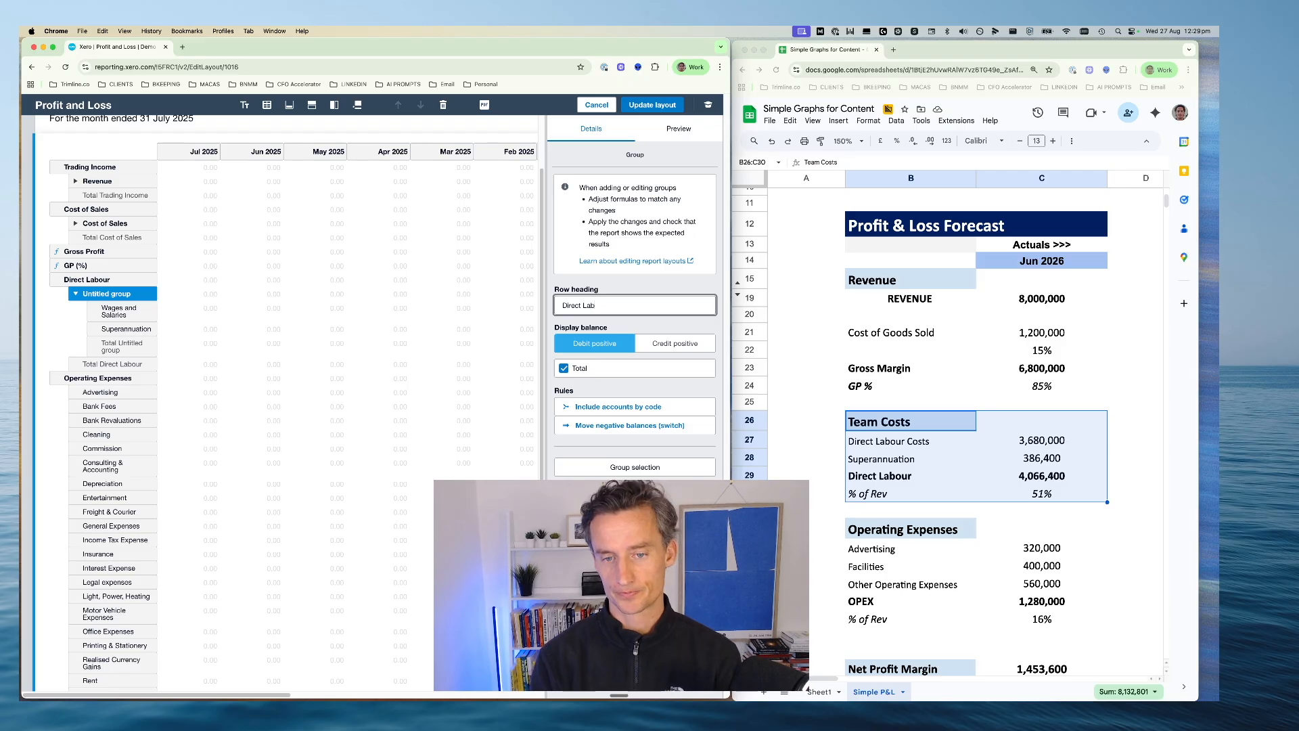
pyautogui.write('our')
pyautogui.press('Return')
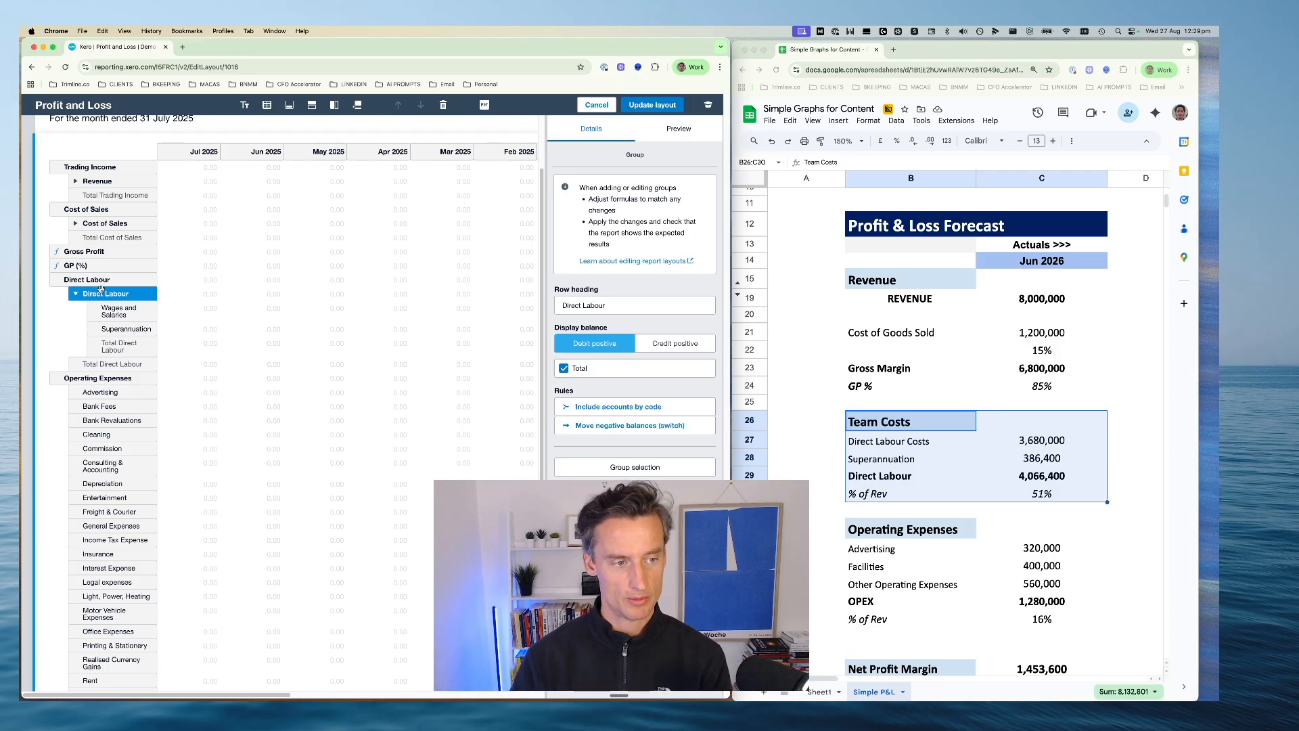
pyautogui.click(76, 293)
pyautogui.click(82, 292)
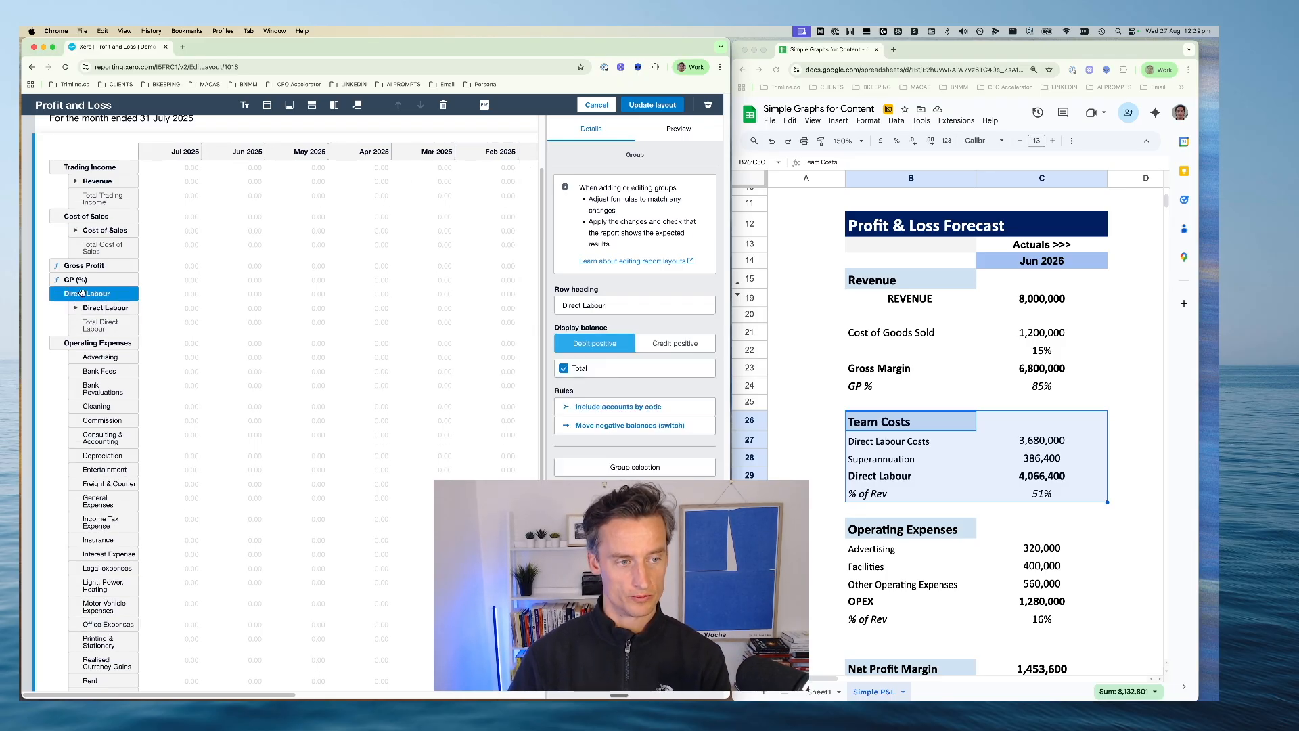
# Examine the Contribution Margin and its percentage rows (29 and 30) on the example client workbook's P&L Analysis sheet, and return to the forecast spreadsheet
pyautogui.click(877, 406)
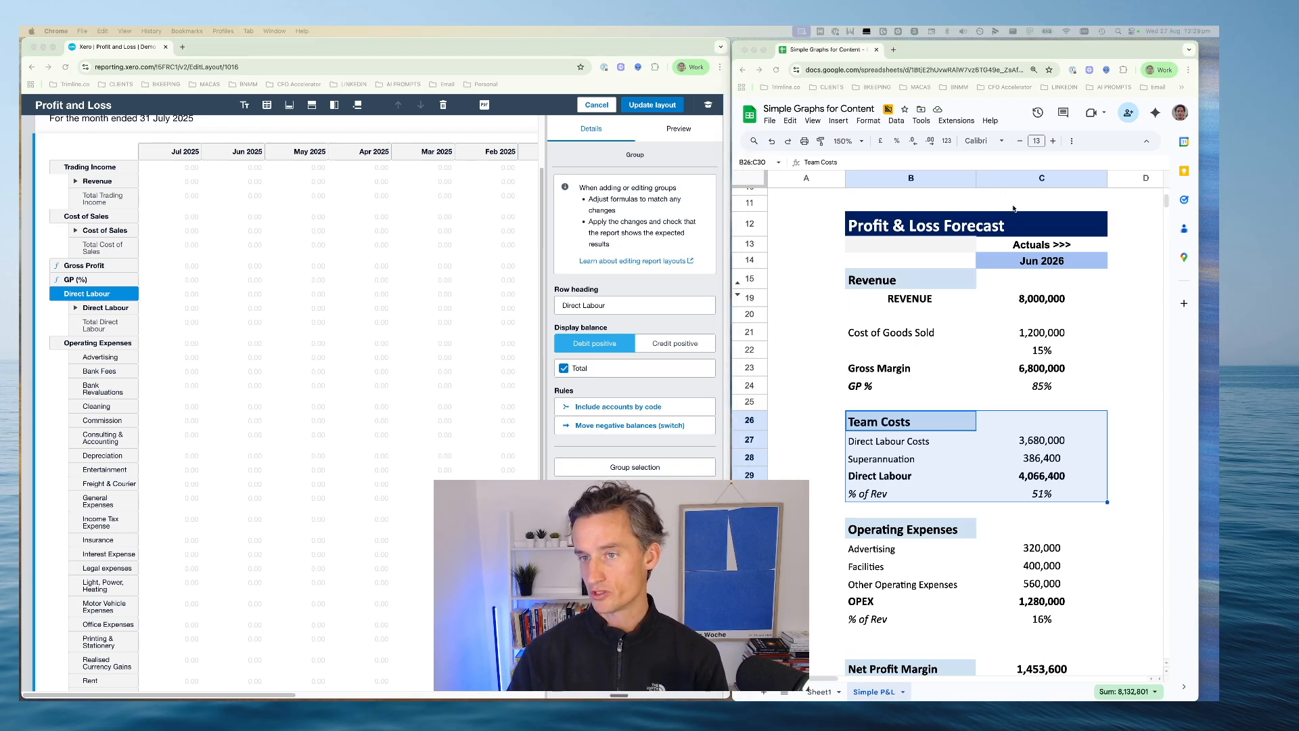
pyautogui.moveTo(1013, 208); pyautogui.dragTo(921, 51)
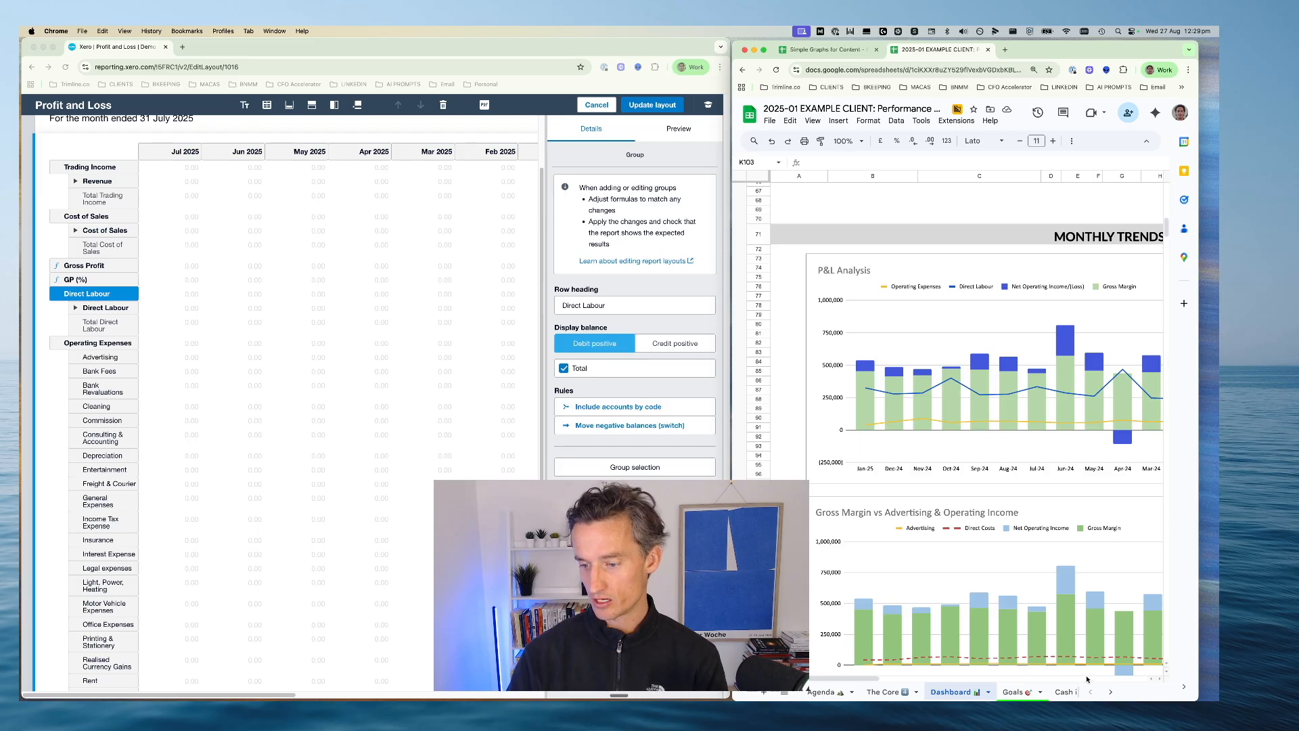
pyautogui.click(1110, 692)
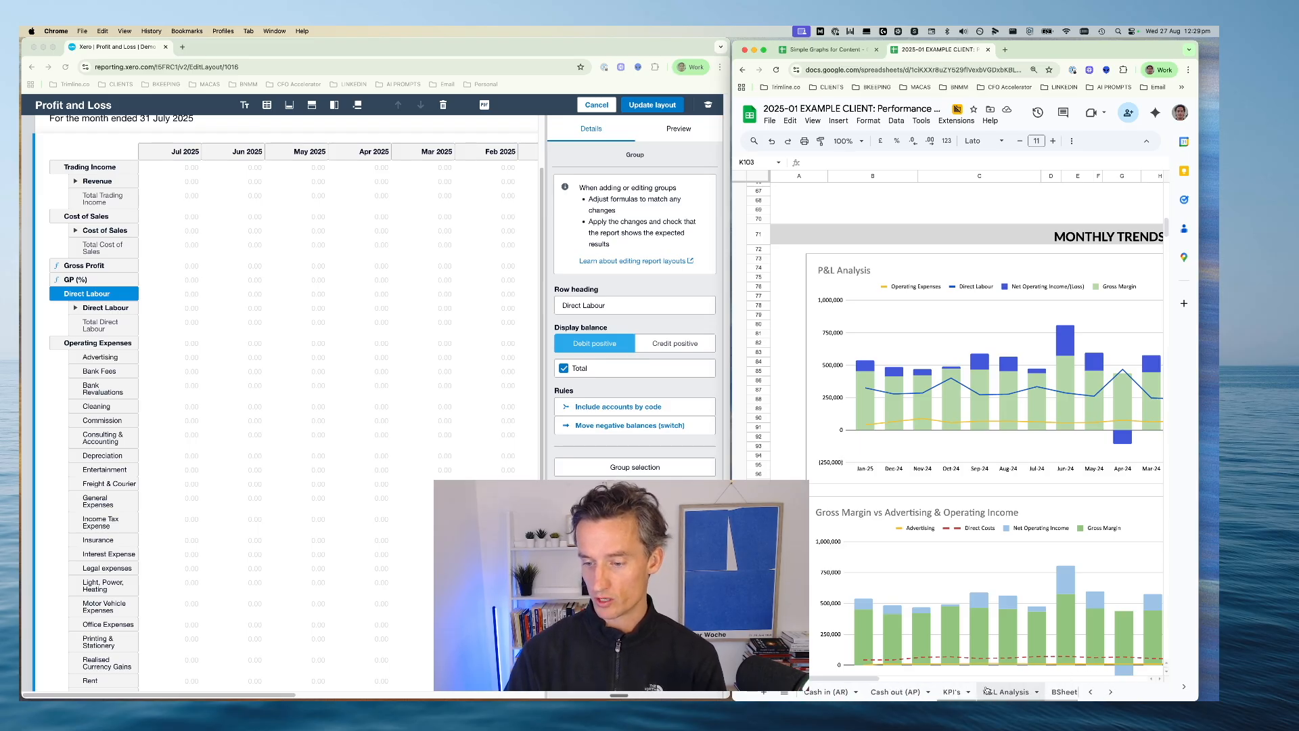
pyautogui.click(987, 690)
pyautogui.scroll(-3, 783, 398)
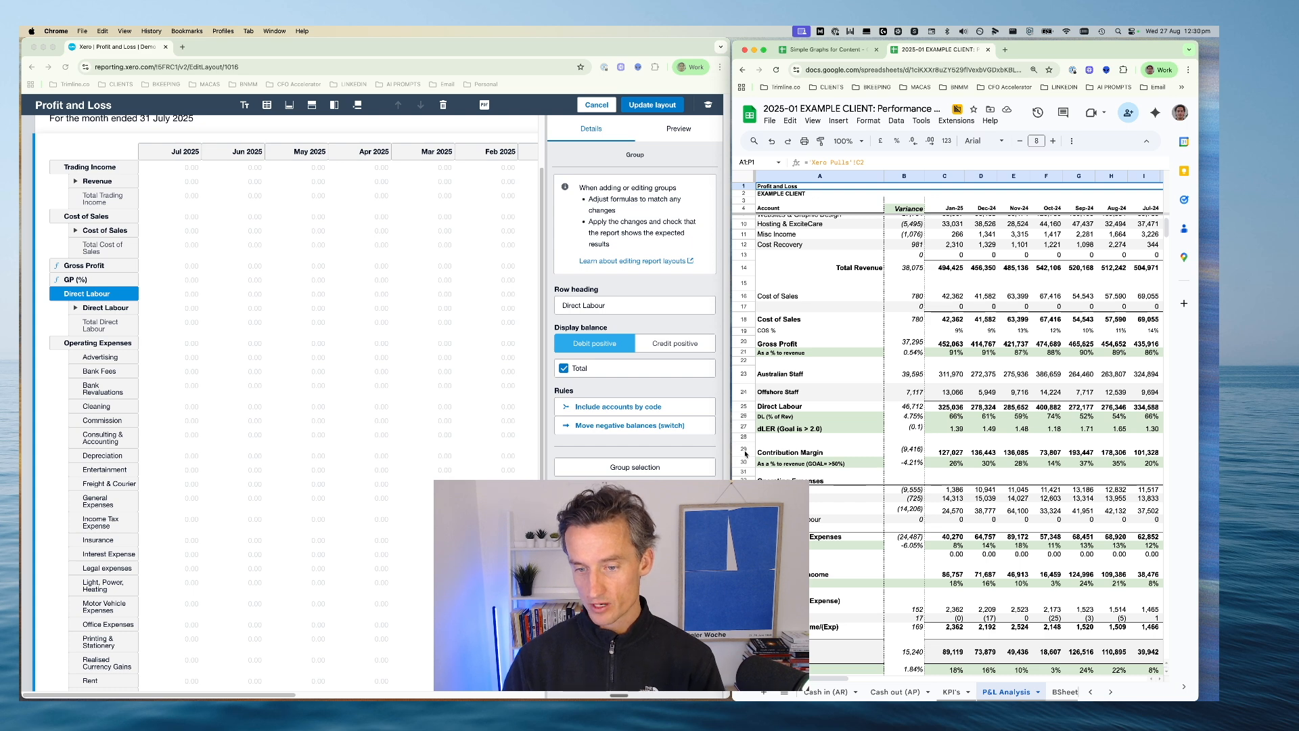
pyautogui.moveTo(751, 453); pyautogui.dragTo(750, 465)
pyautogui.scroll(-2, 767, 452)
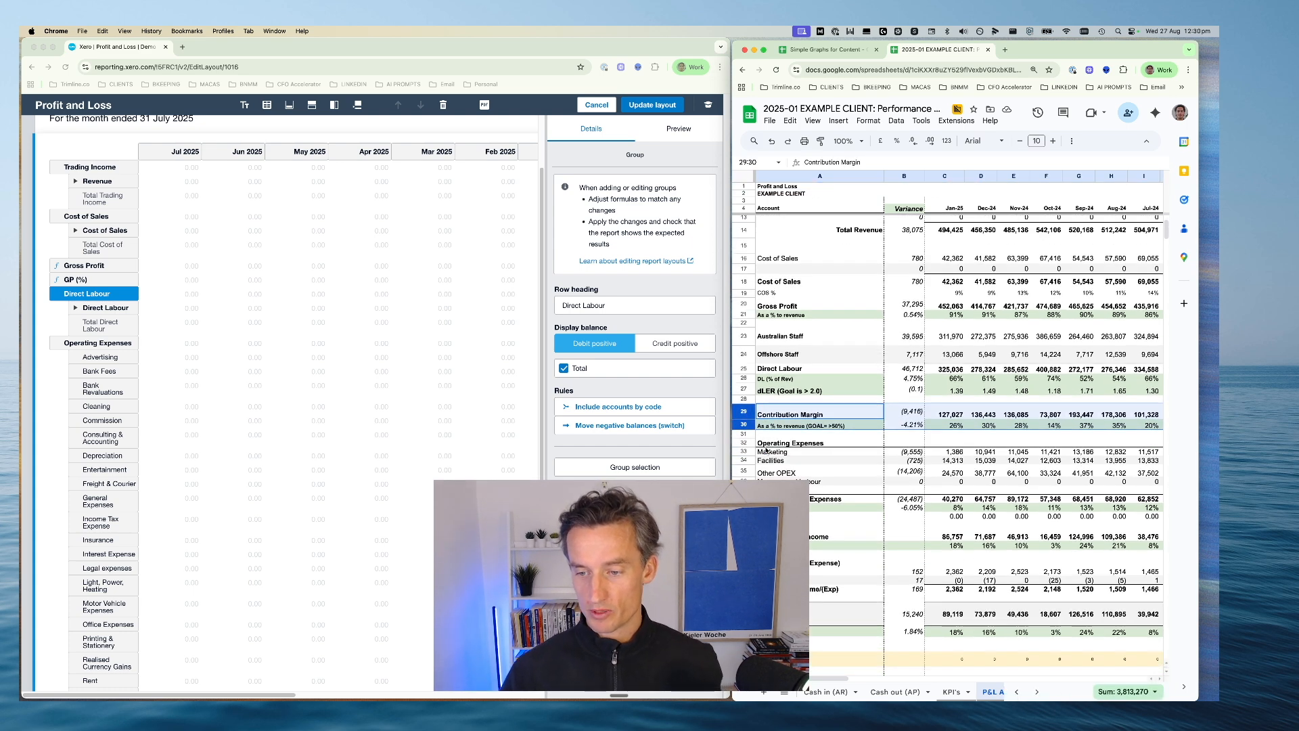
pyautogui.click(785, 414)
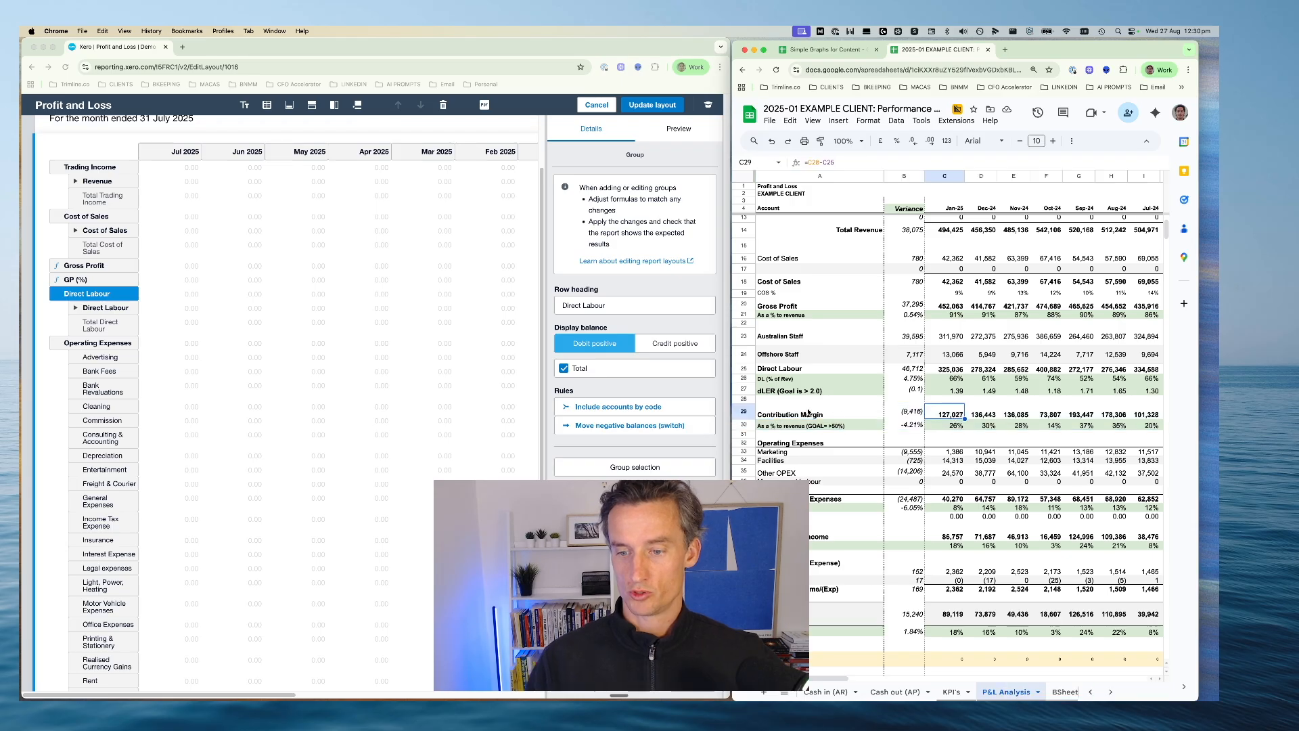
pyautogui.moveTo(738, 411); pyautogui.dragTo(742, 424)
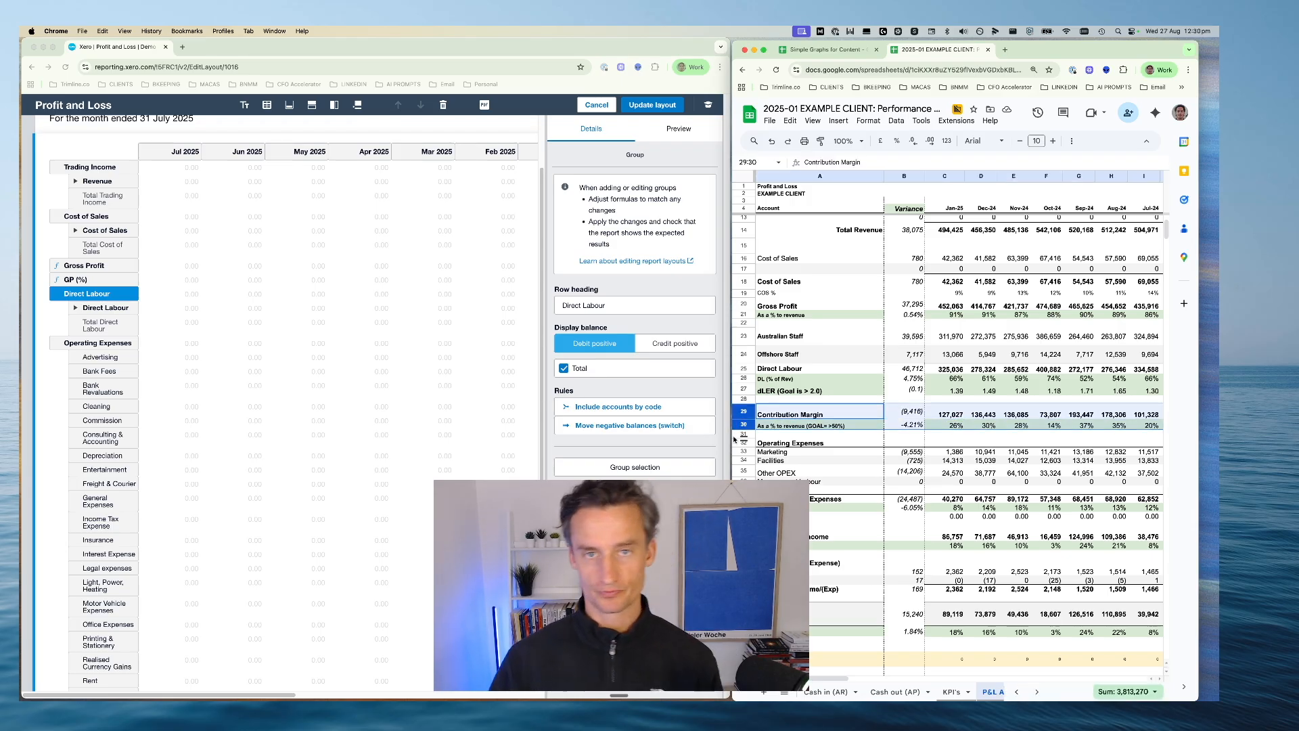
pyautogui.click(941, 417)
pyautogui.moveTo(817, 413); pyautogui.dragTo(1061, 431)
pyautogui.click(803, 417)
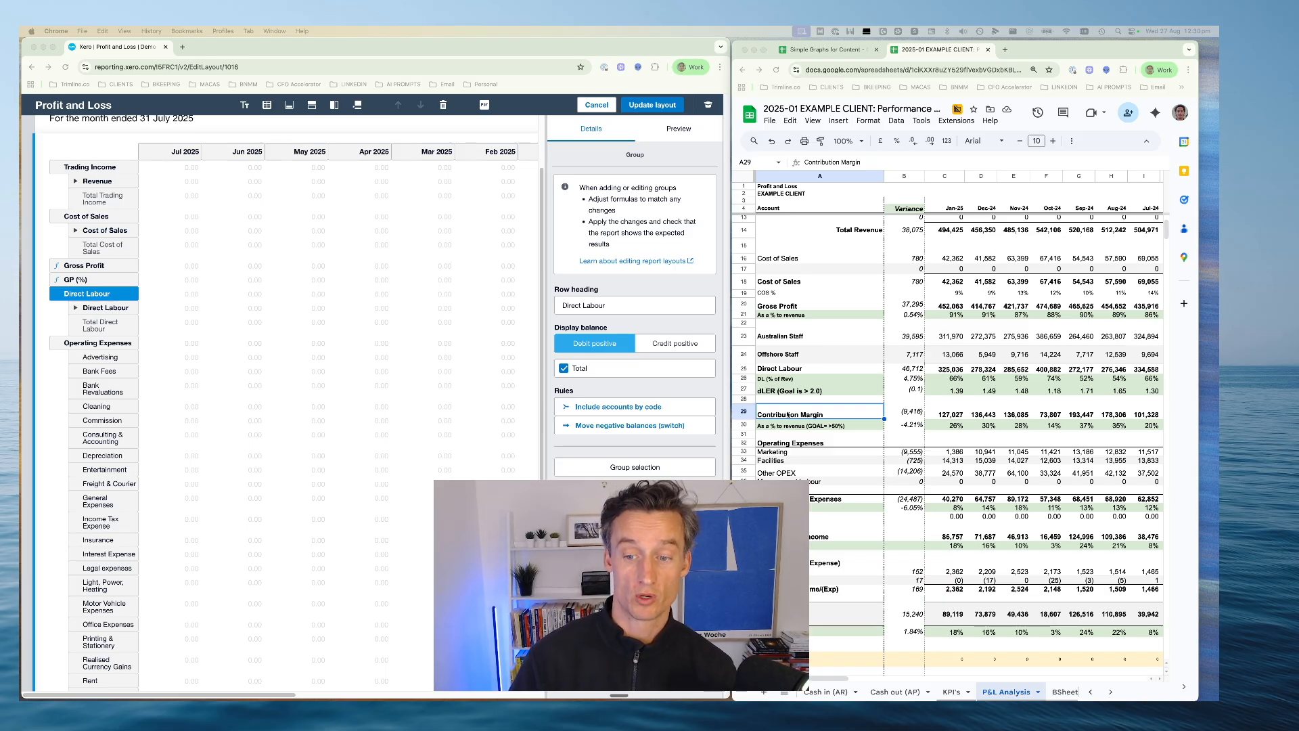
pyautogui.click(818, 50)
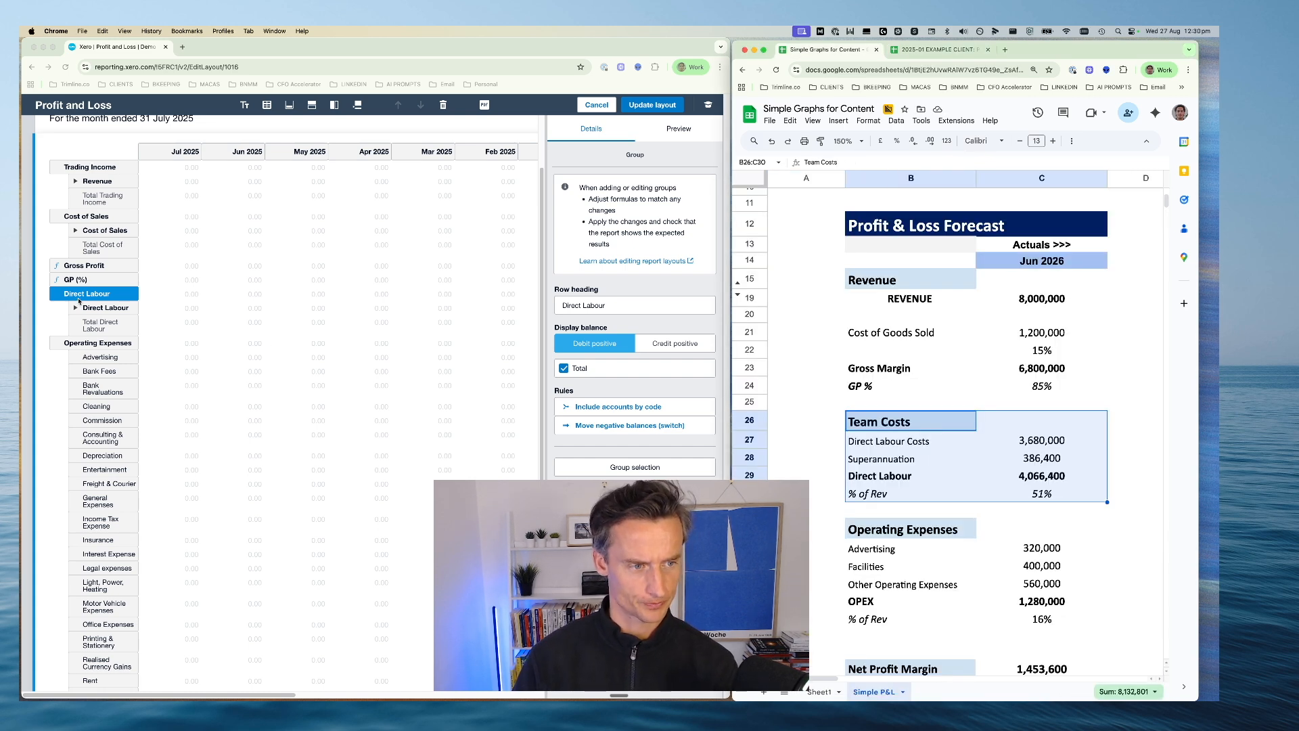
# Add a formula row headed Contribution Margin between the Direct Labour group and Operating Expenses
pyautogui.click(79, 299)
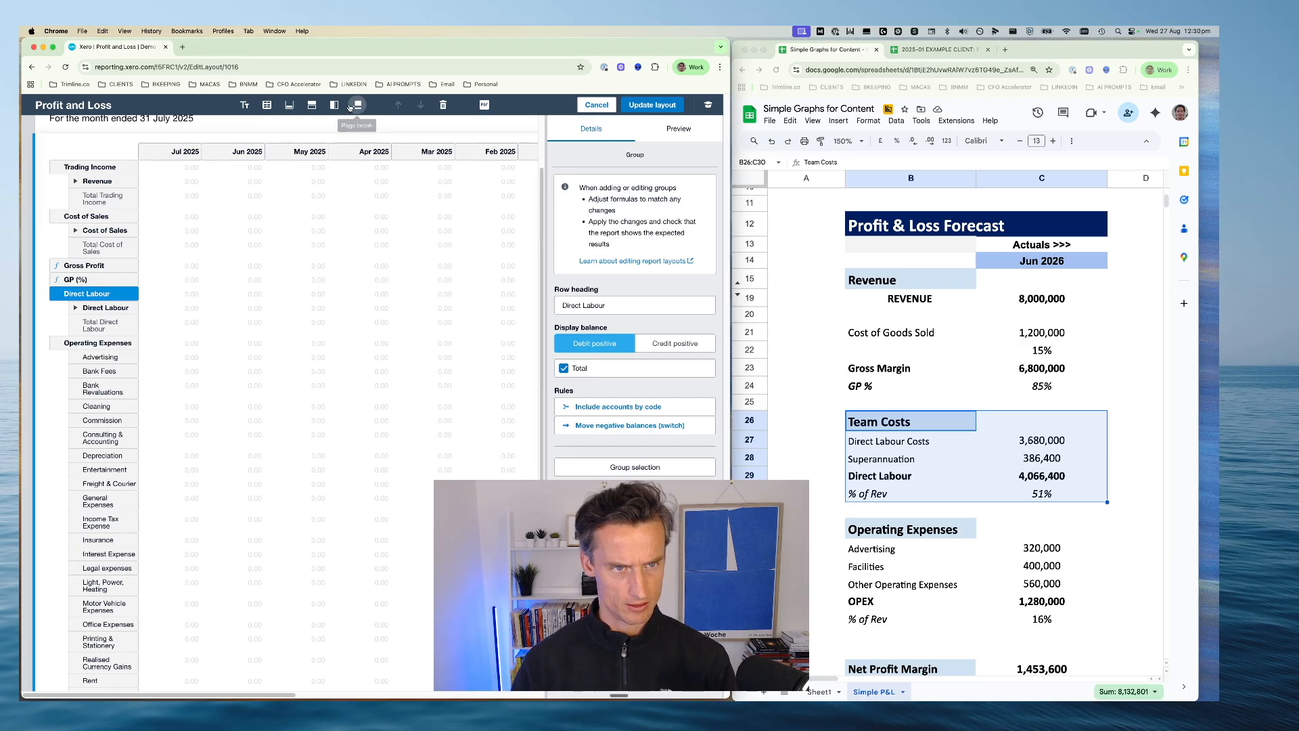
pyautogui.click(313, 106)
pyautogui.click(317, 171)
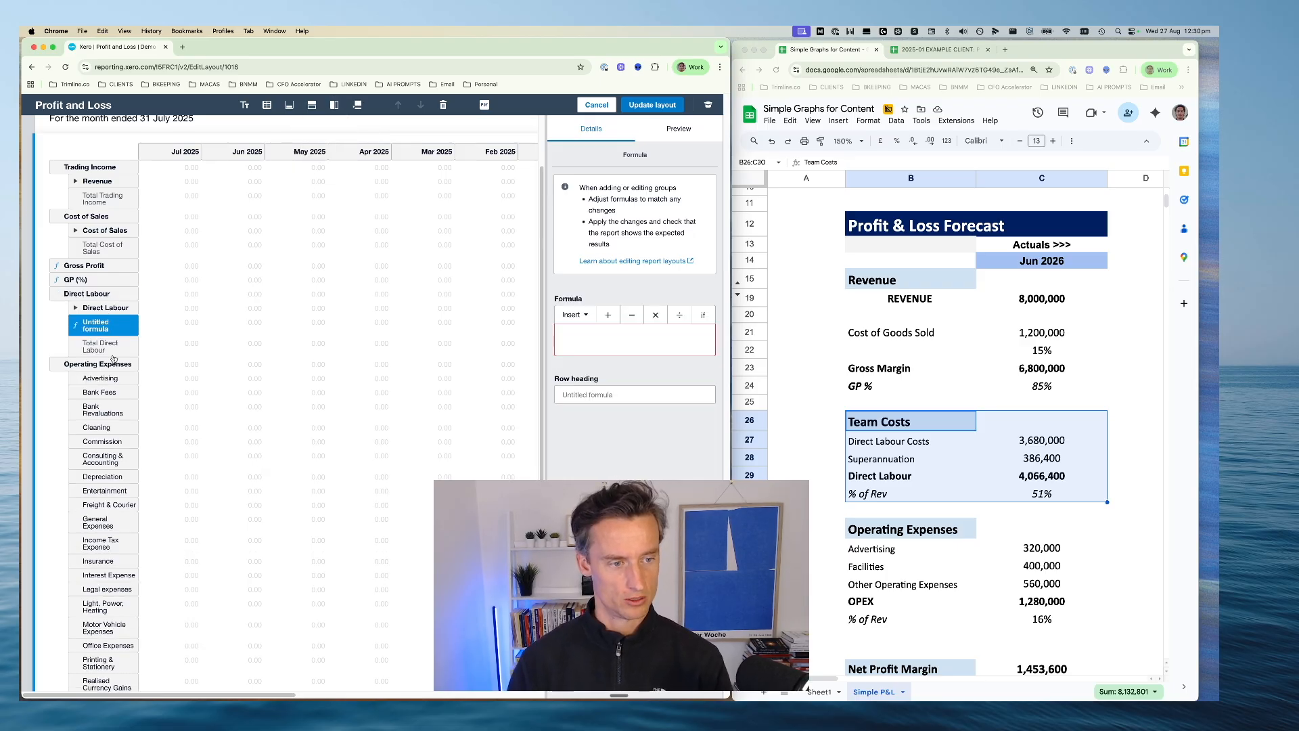
pyautogui.moveTo(105, 316); pyautogui.dragTo(102, 347)
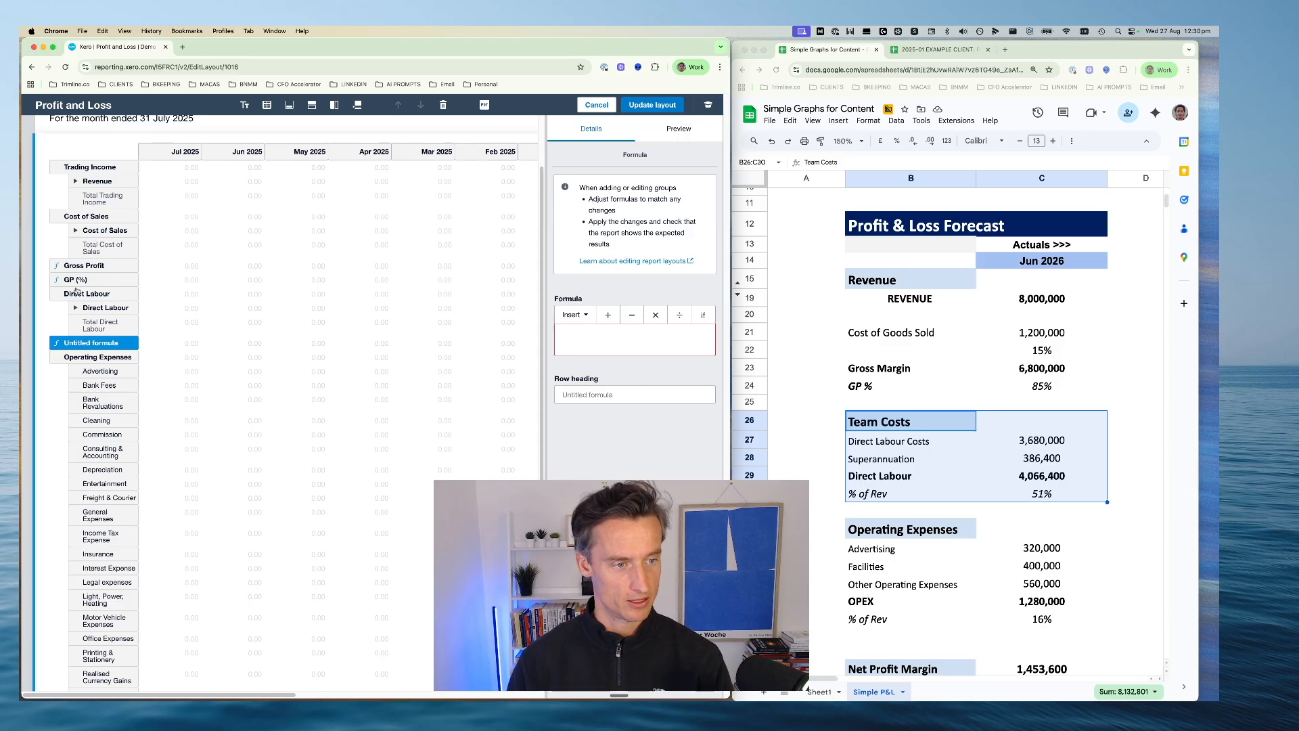
pyautogui.click(634, 395)
pyautogui.write('Con')
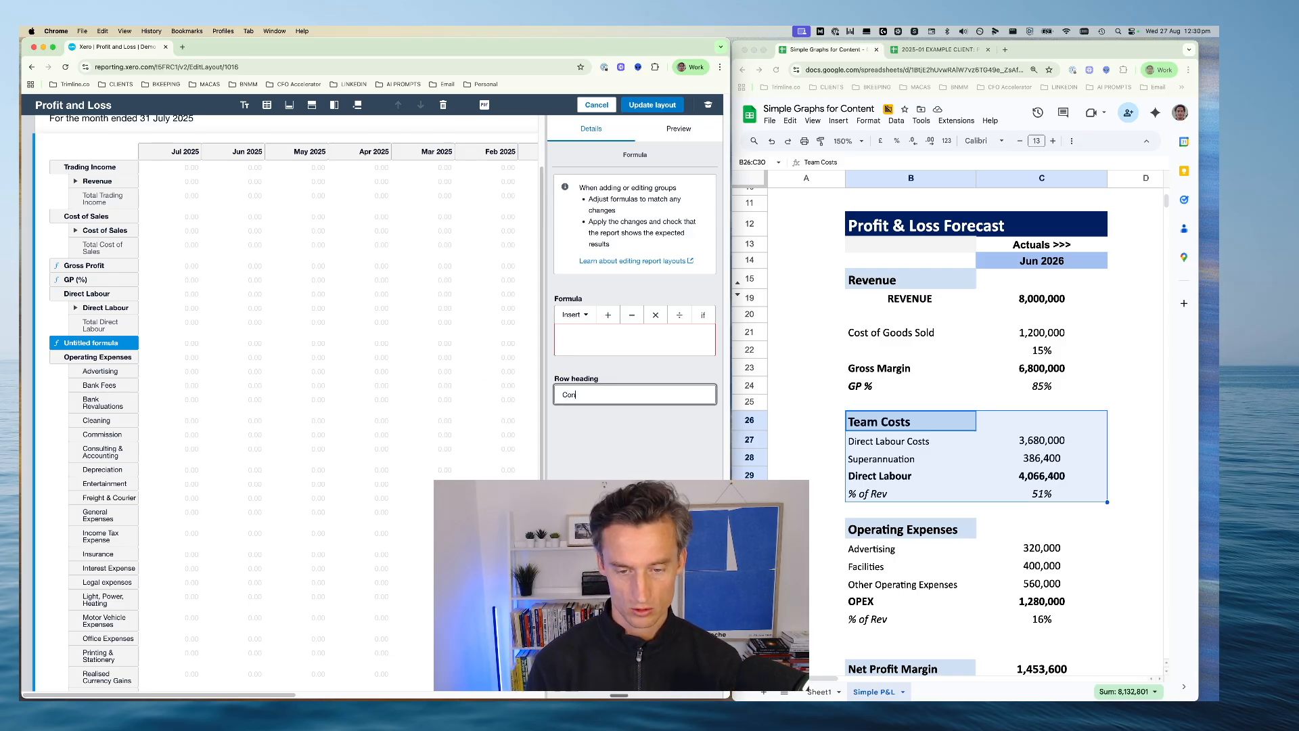
pyautogui.write('tribution Margin')
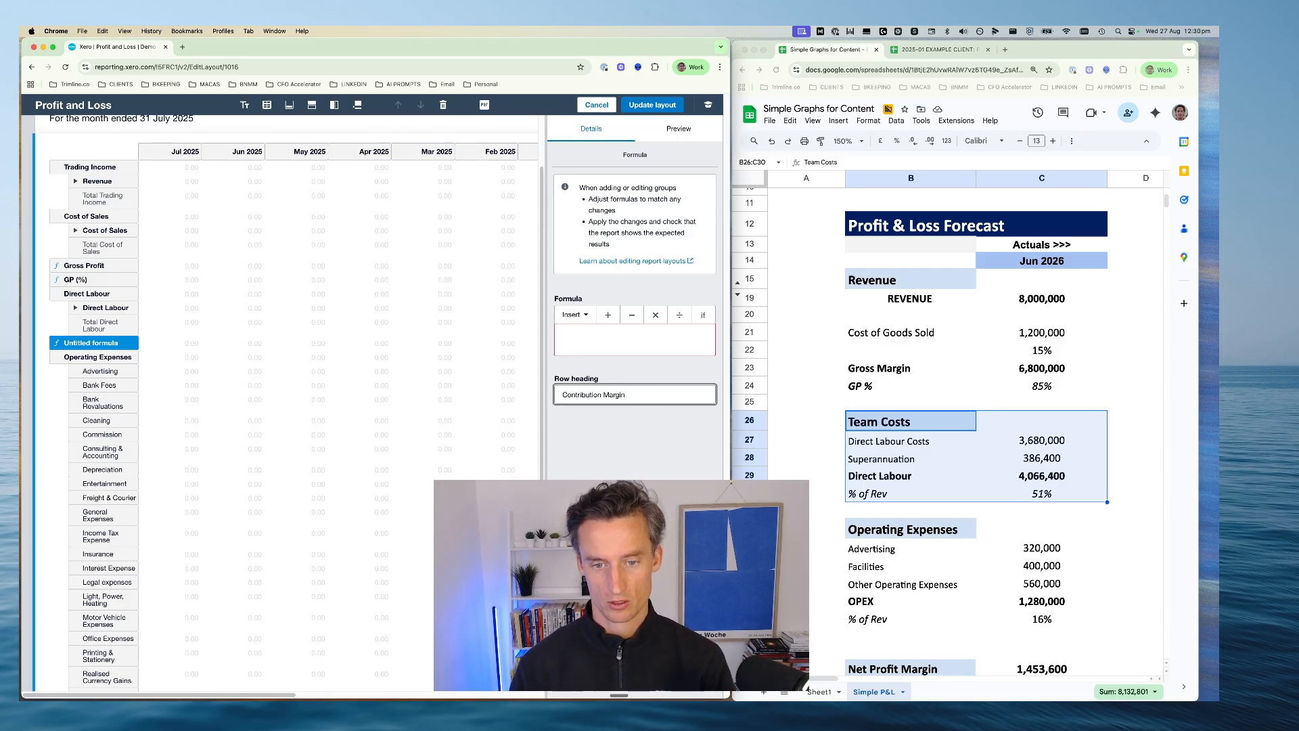
pyautogui.click(644, 453)
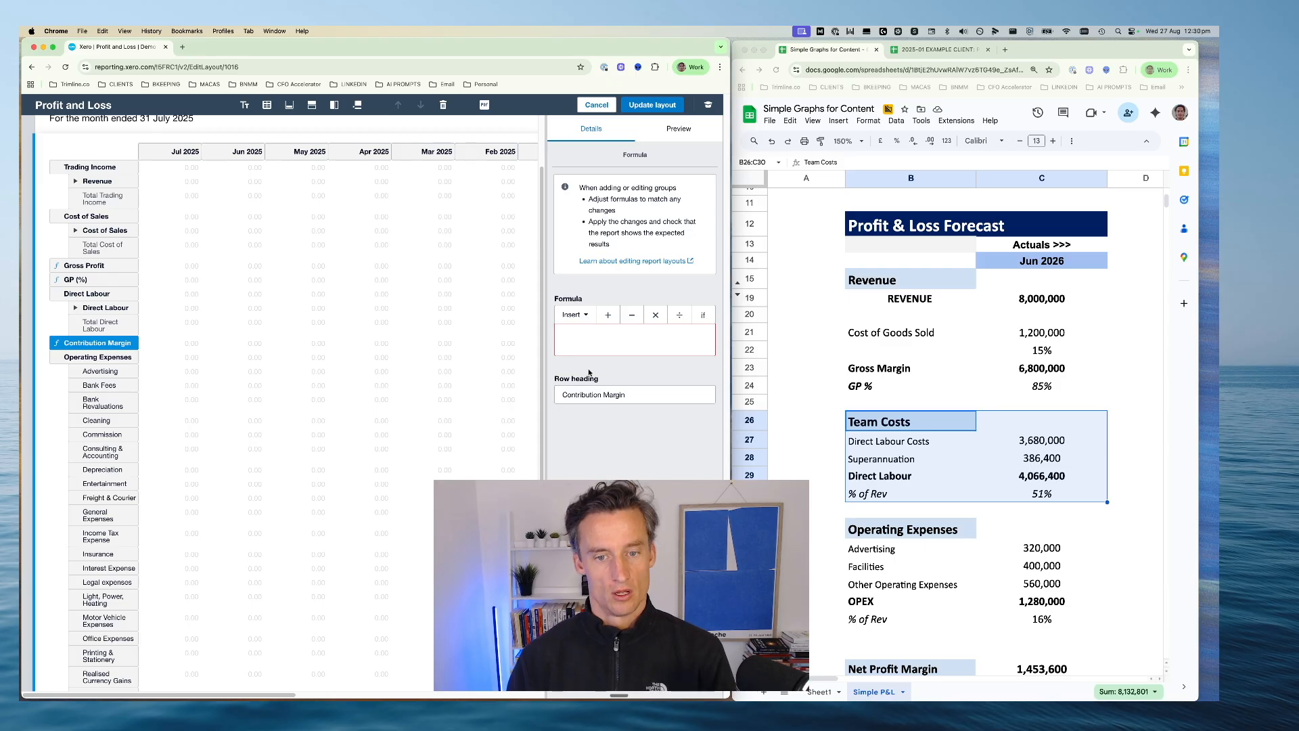
# Define the Contribution Margin formula as Gross Profit minus Direct Labour, and compare it with the Gross Profit row's formula
pyautogui.click(577, 338)
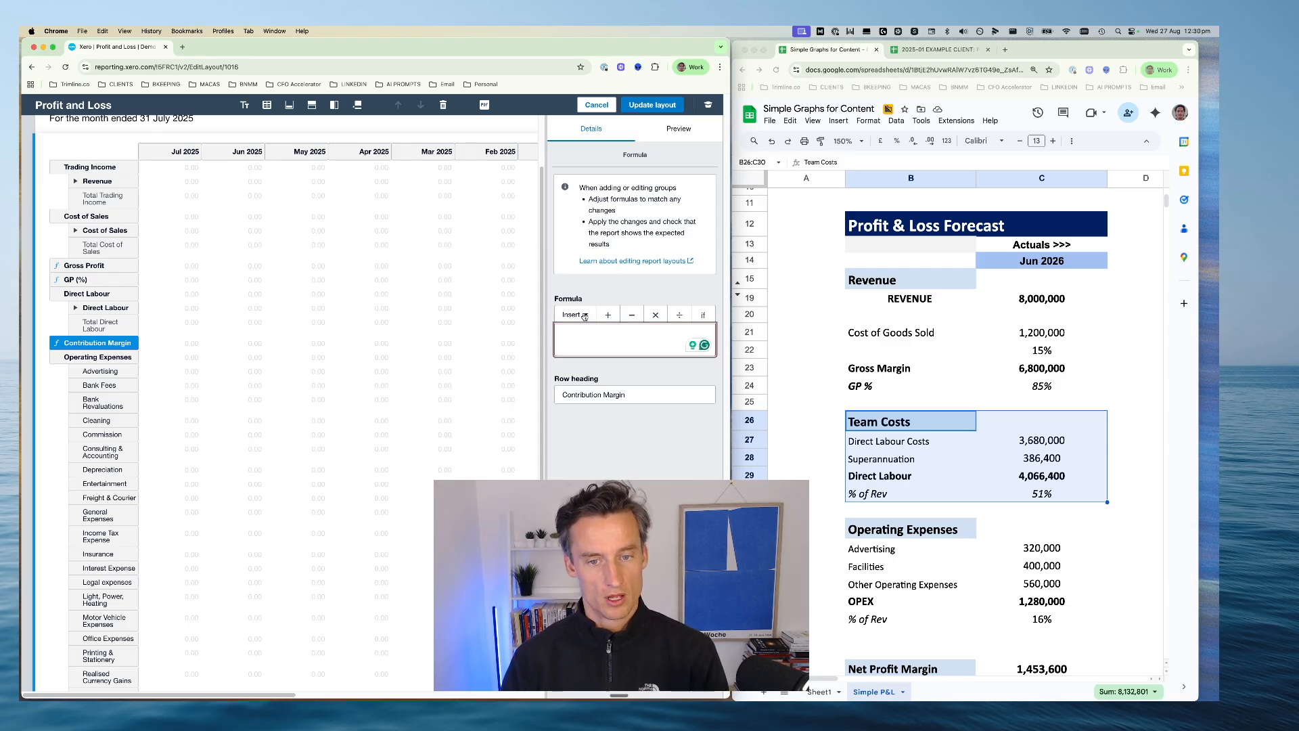
pyautogui.click(585, 315)
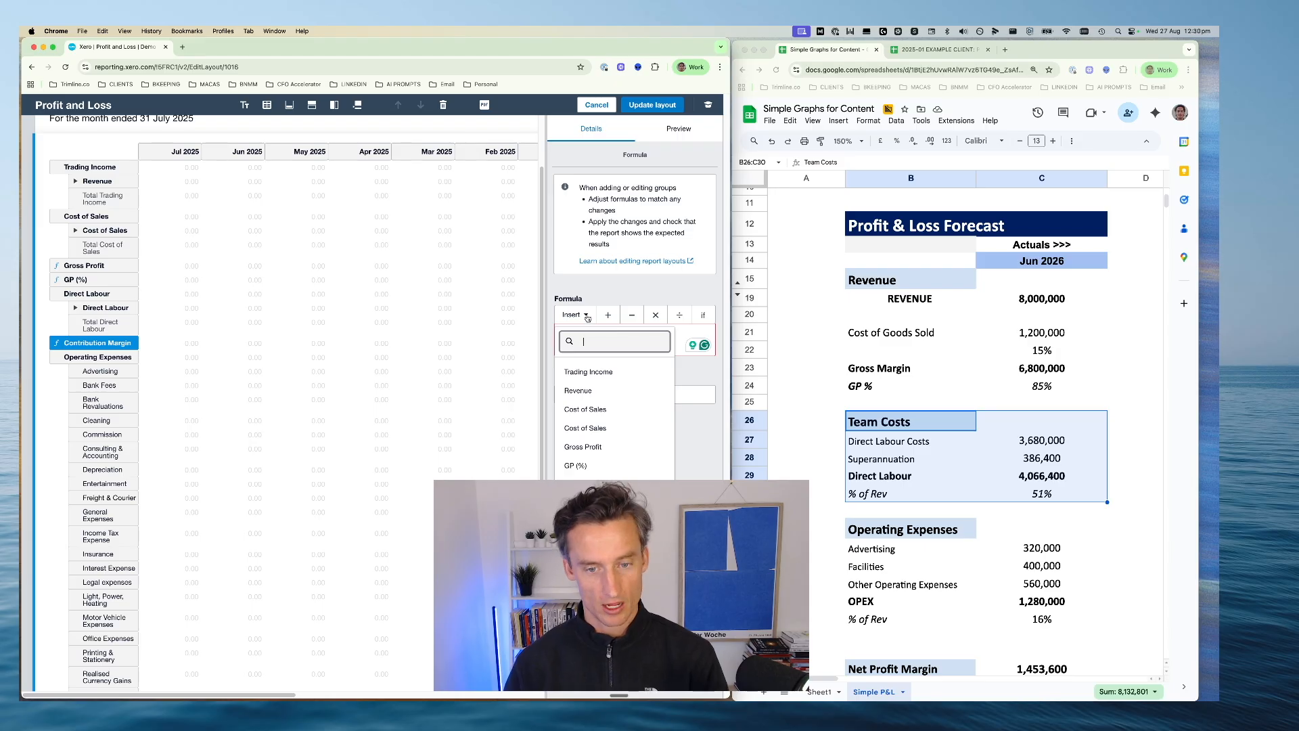
pyautogui.click(600, 447)
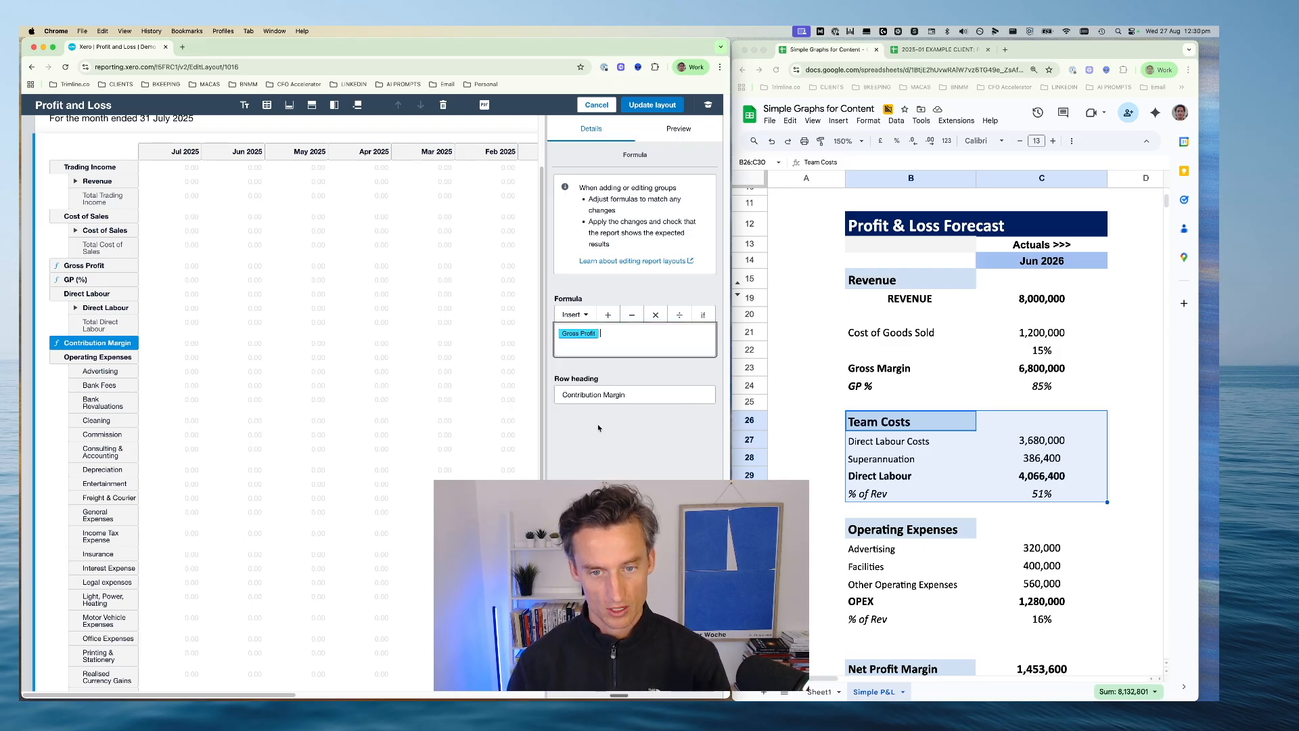
pyautogui.click(631, 315)
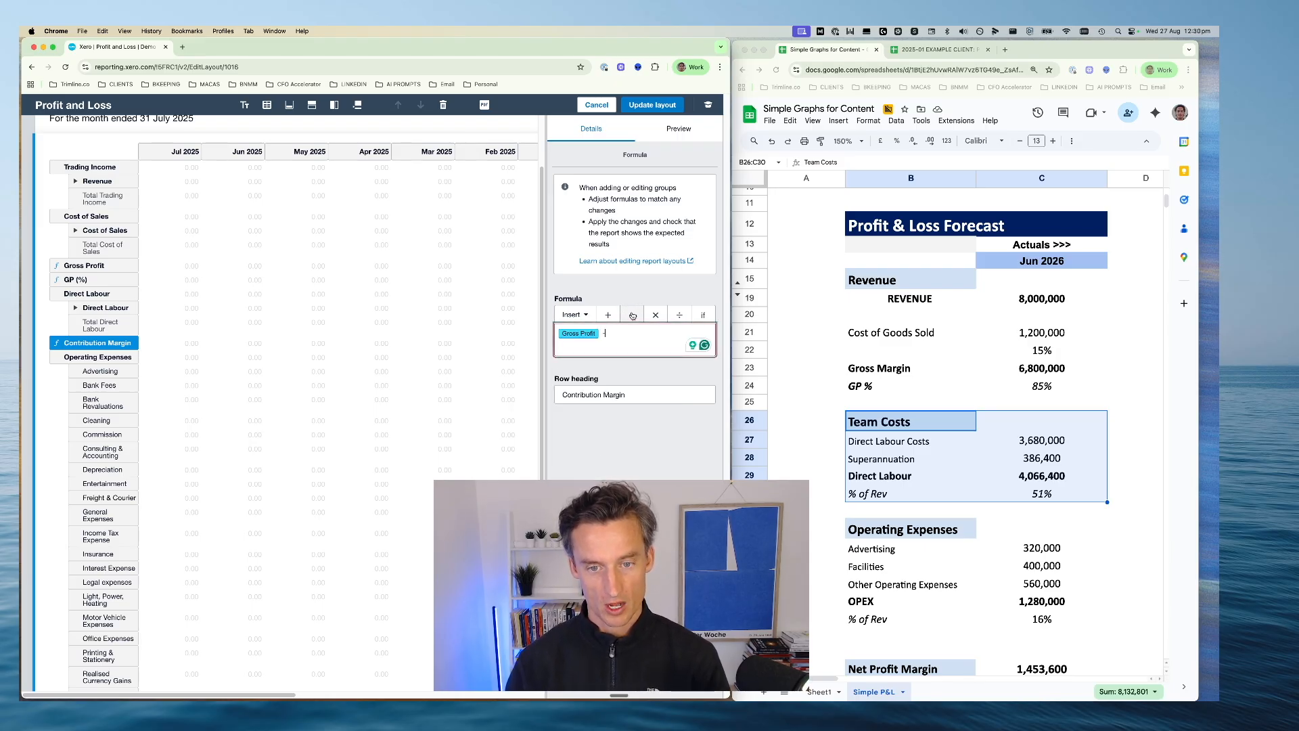
pyautogui.click(583, 316)
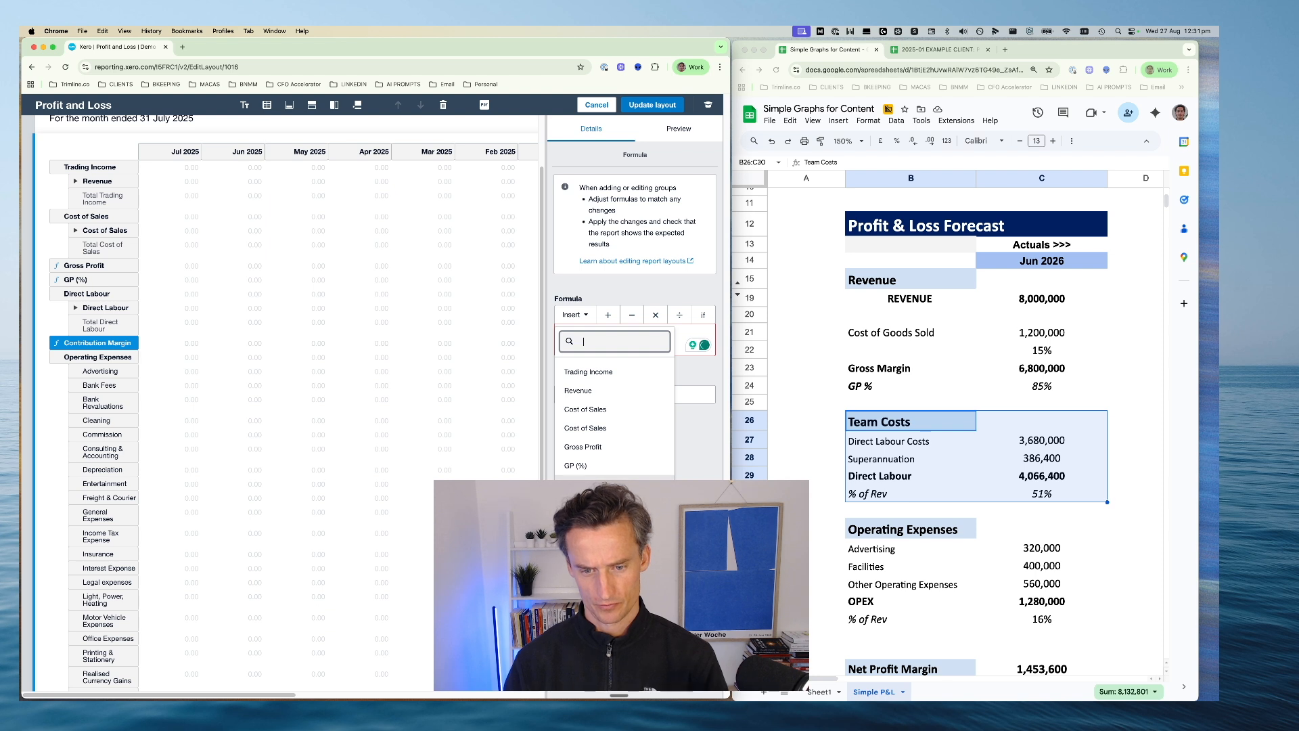
pyautogui.click(604, 485)
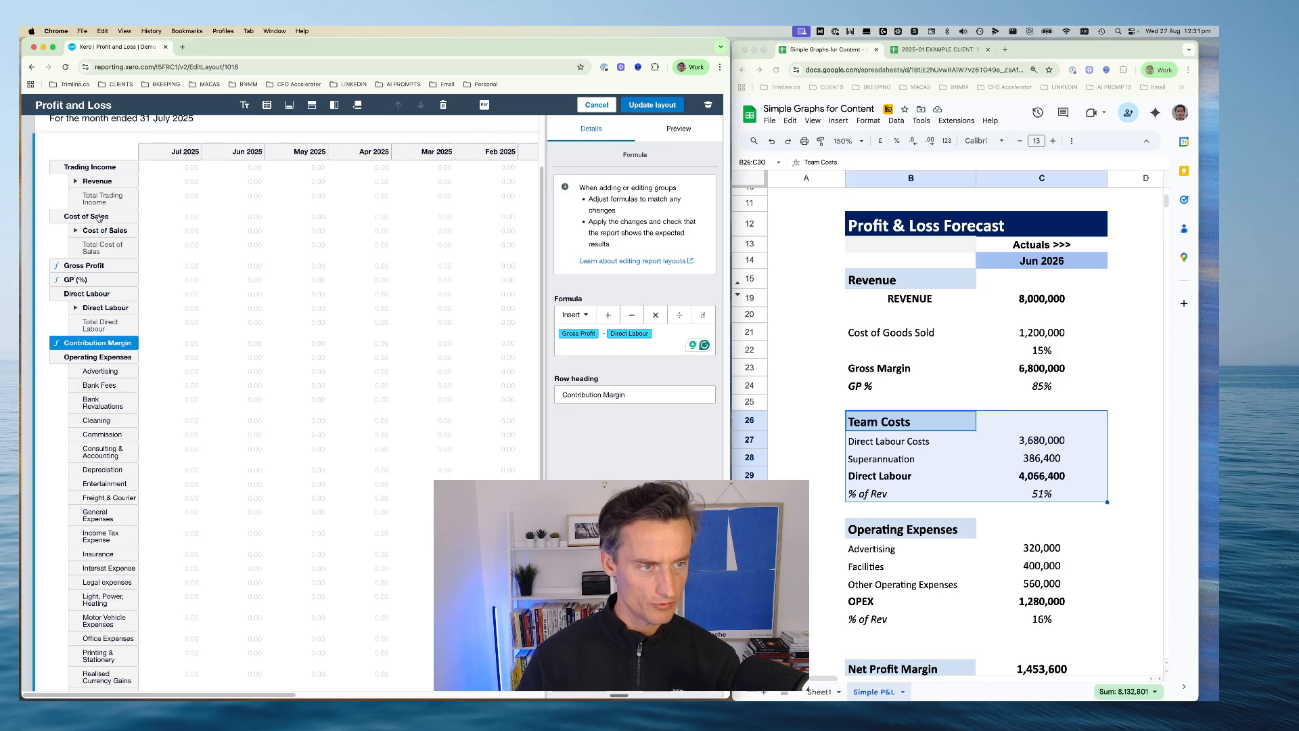
pyautogui.click(85, 267)
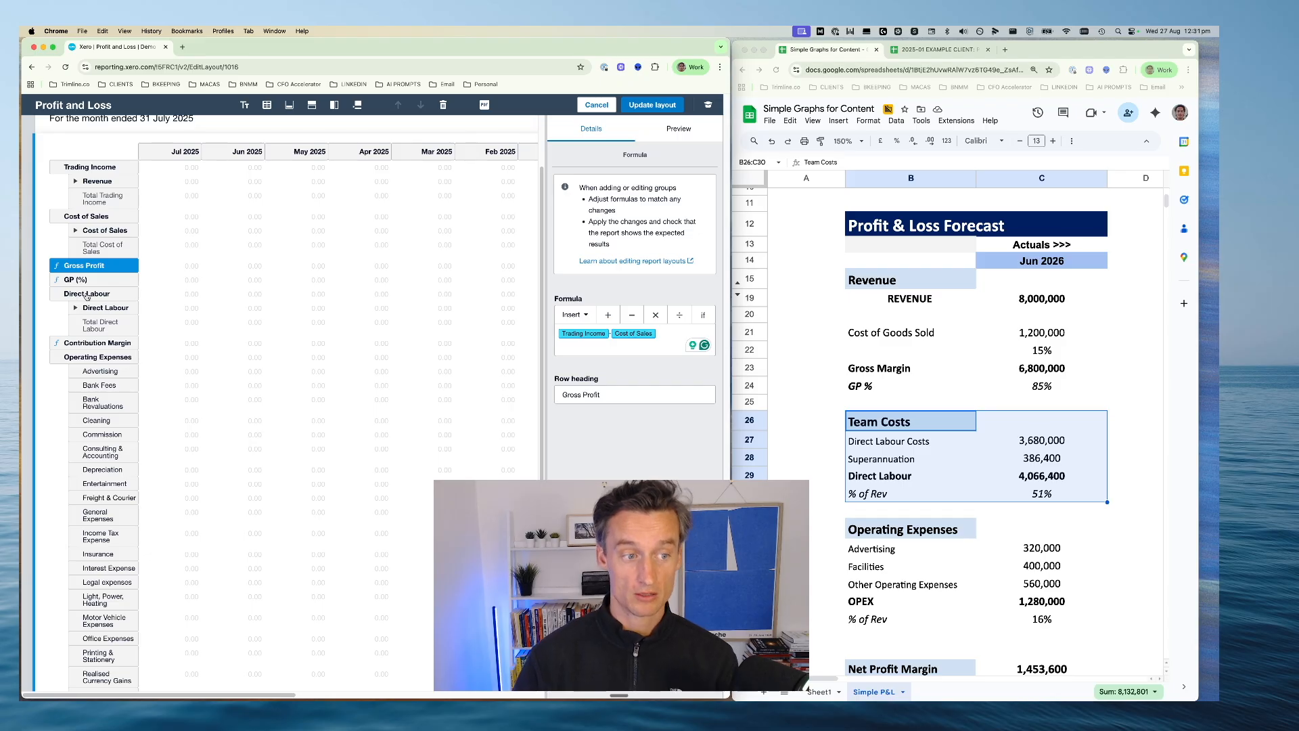
pyautogui.click(88, 343)
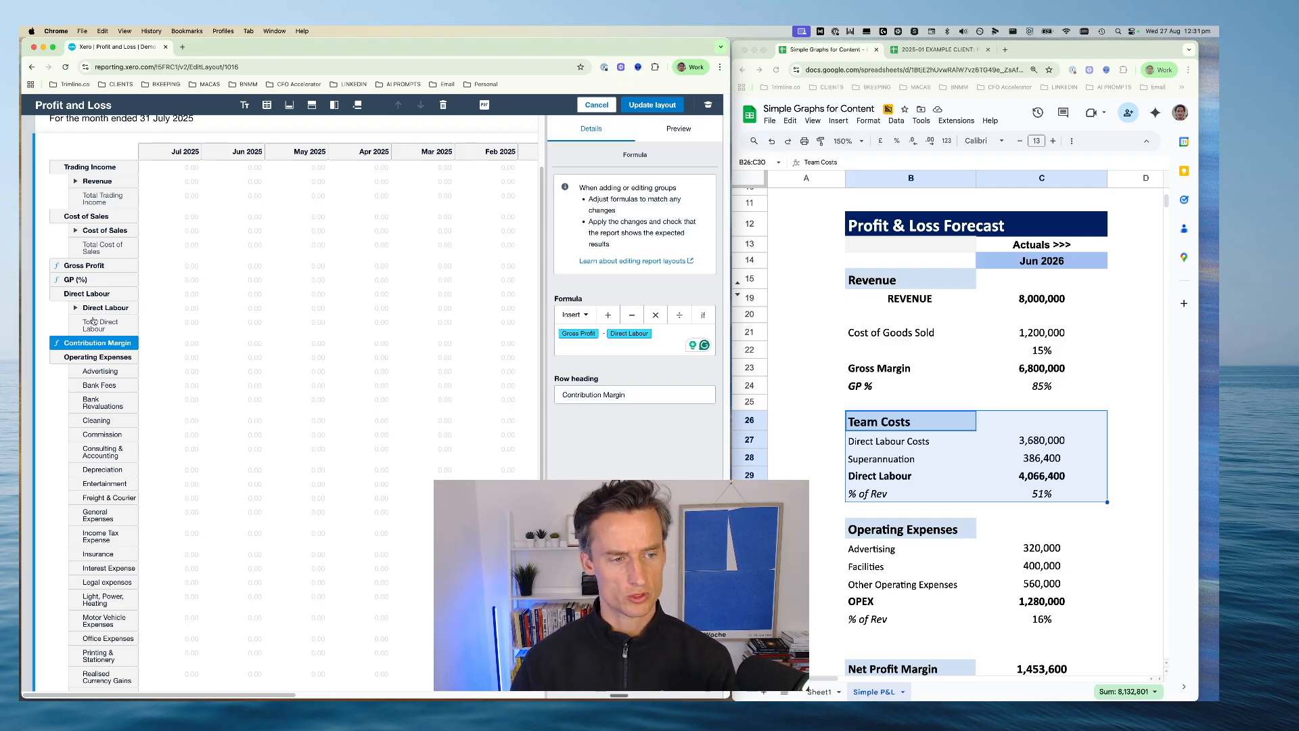
# Inspect the contribution margin percentage formula in C30 of the example client's P&L Analysis sheet, and the forecast spreadsheet's Team Costs % of Rev row (B30:C30)
pyautogui.click(960, 476)
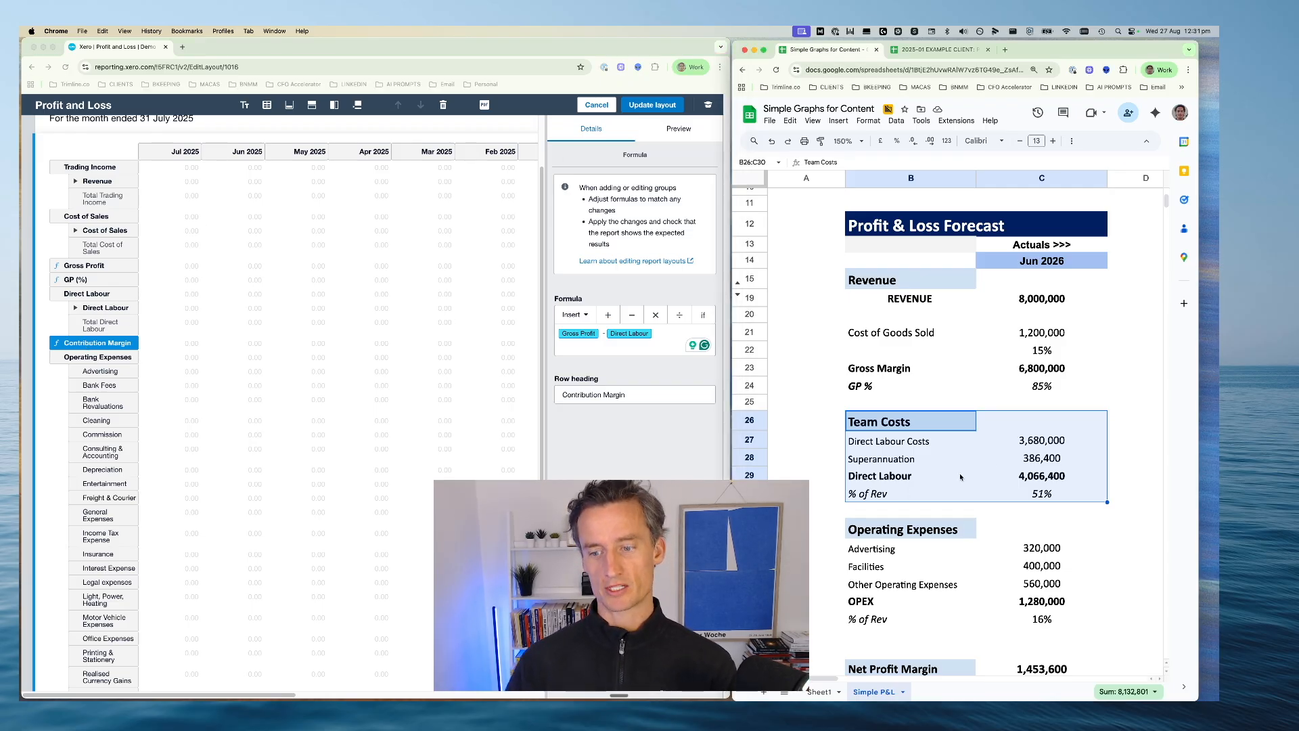
pyautogui.click(929, 51)
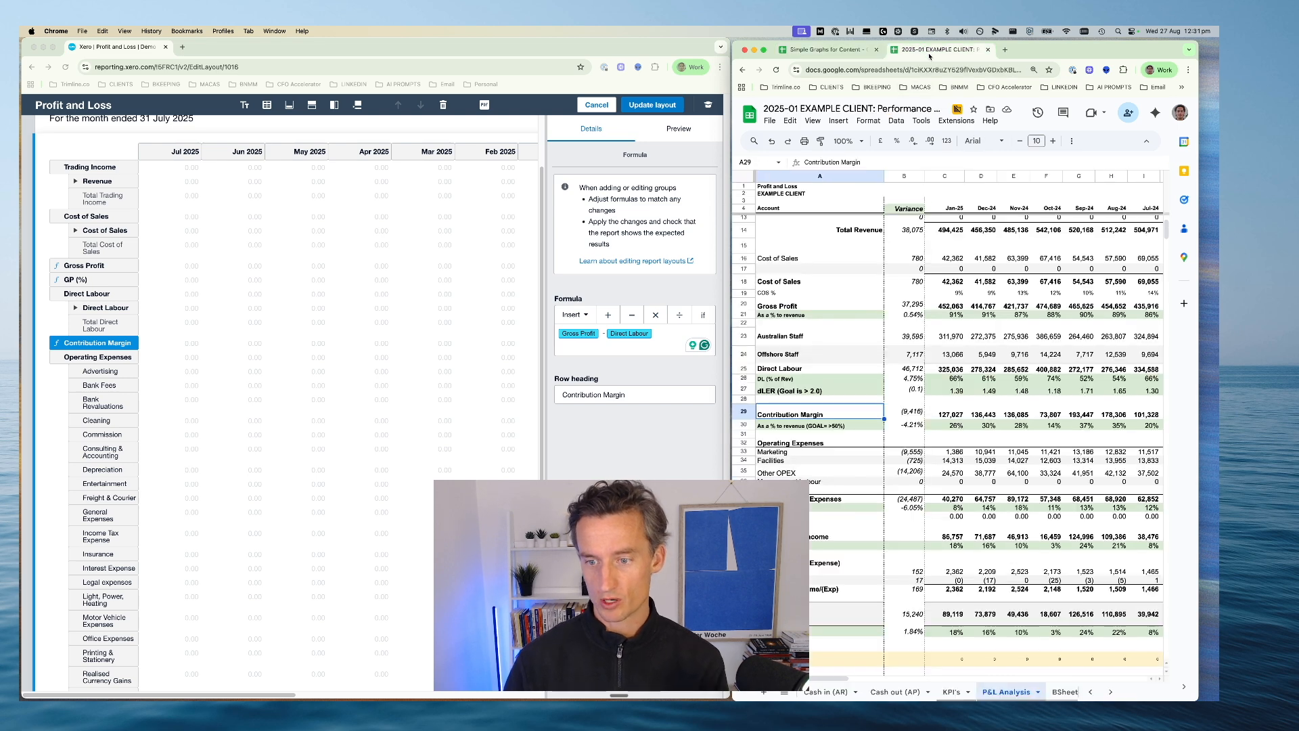
pyautogui.doubleClick(945, 423)
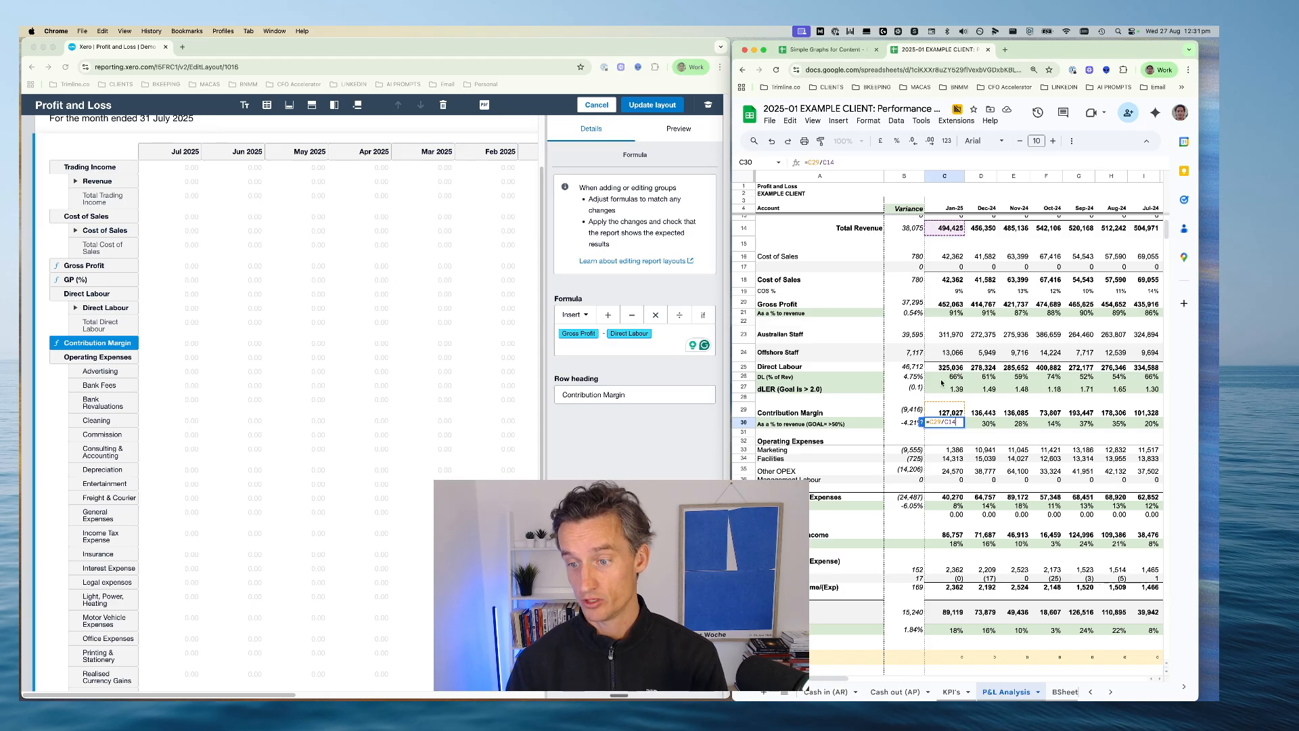
pyautogui.press('Escape')
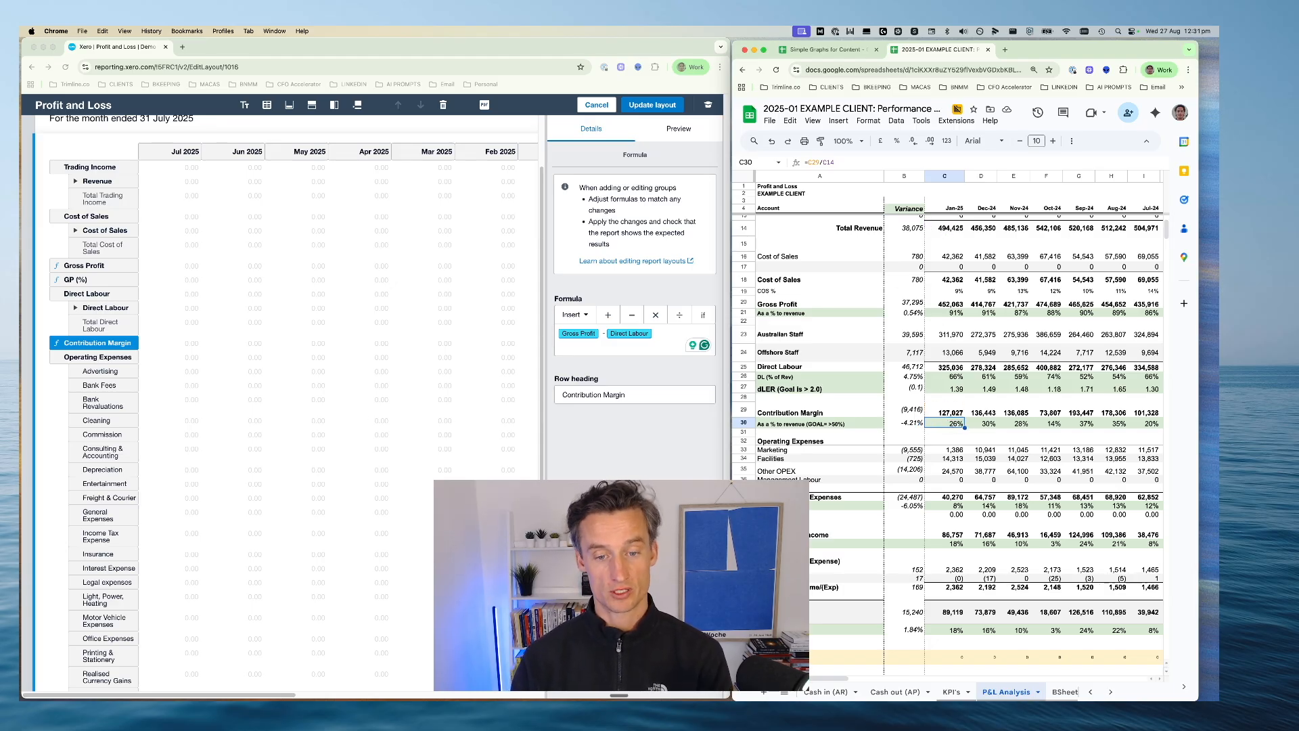
pyautogui.click(612, 463)
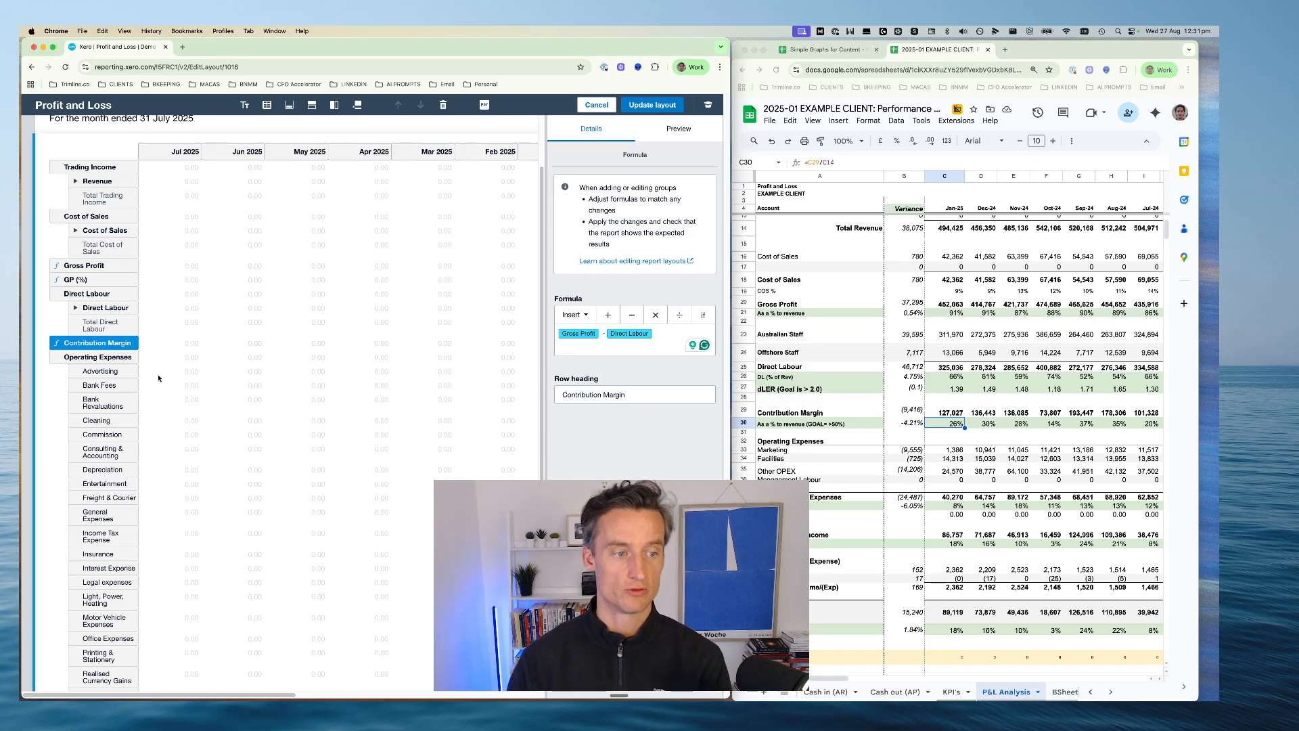
pyautogui.click(811, 56)
pyautogui.click(819, 50)
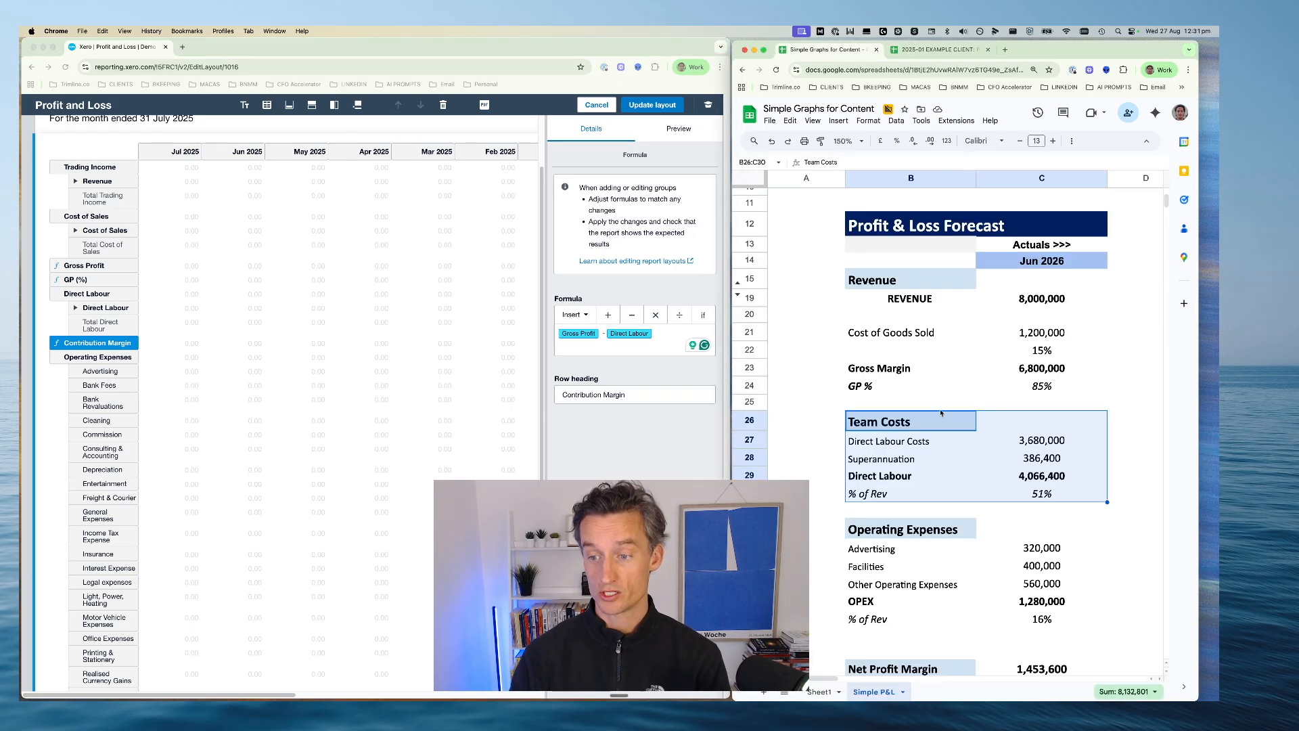
pyautogui.click(879, 477)
pyautogui.moveTo(873, 493); pyautogui.dragTo(1041, 493)
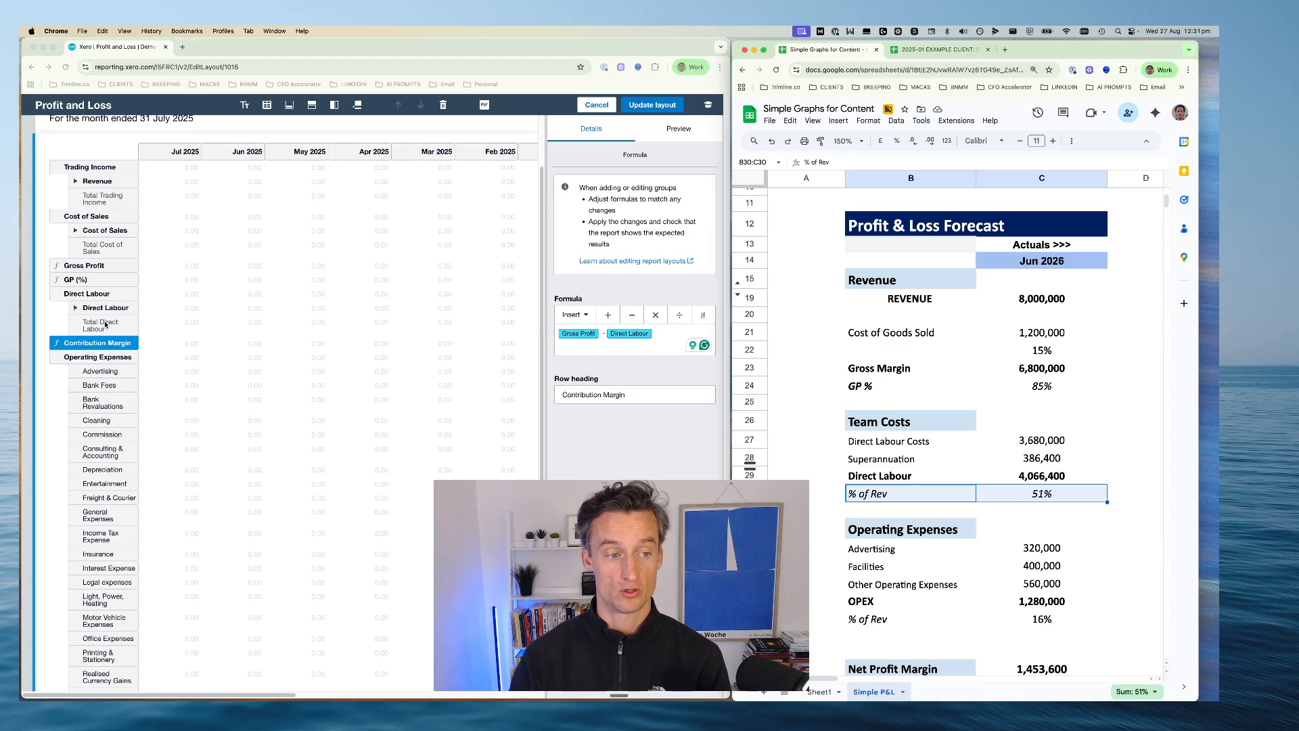
# Add a formula row headed Direct Labour (% Rev) between the Direct Labour group and Contribution Margin
pyautogui.click(108, 337)
pyautogui.click(89, 326)
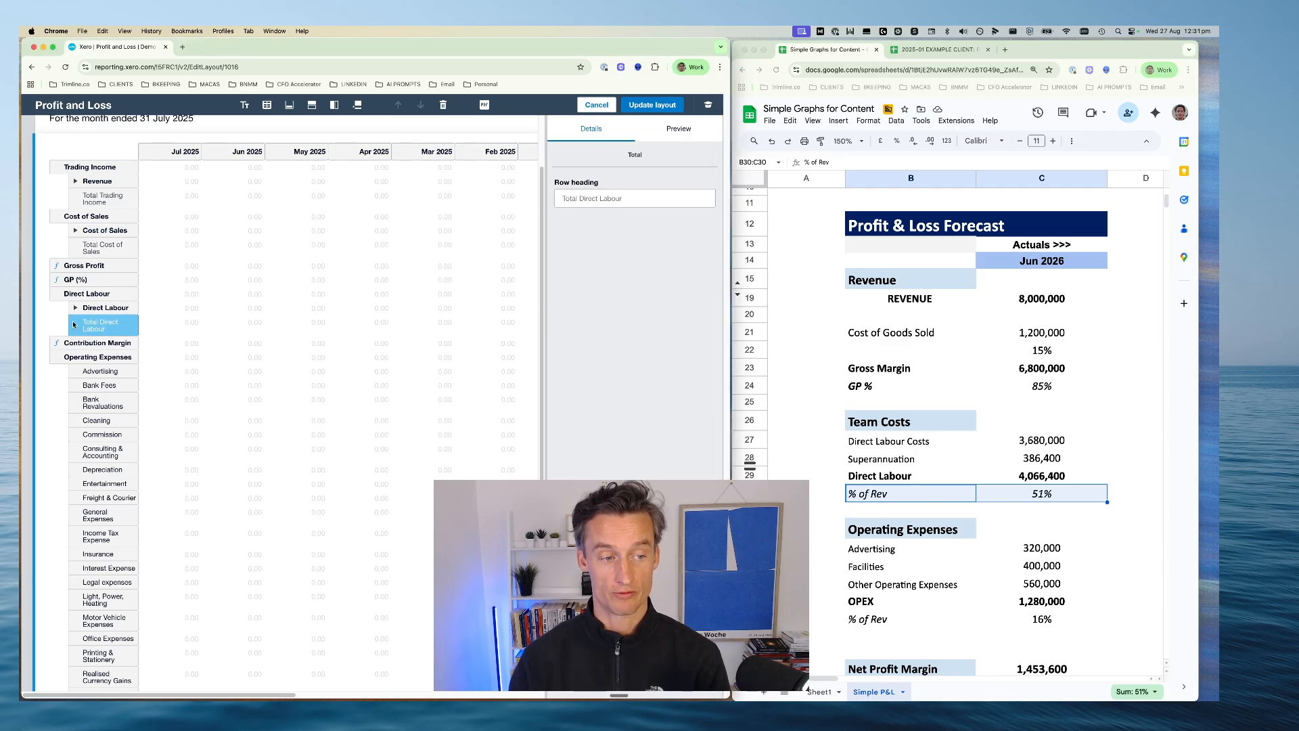
pyautogui.click(312, 105)
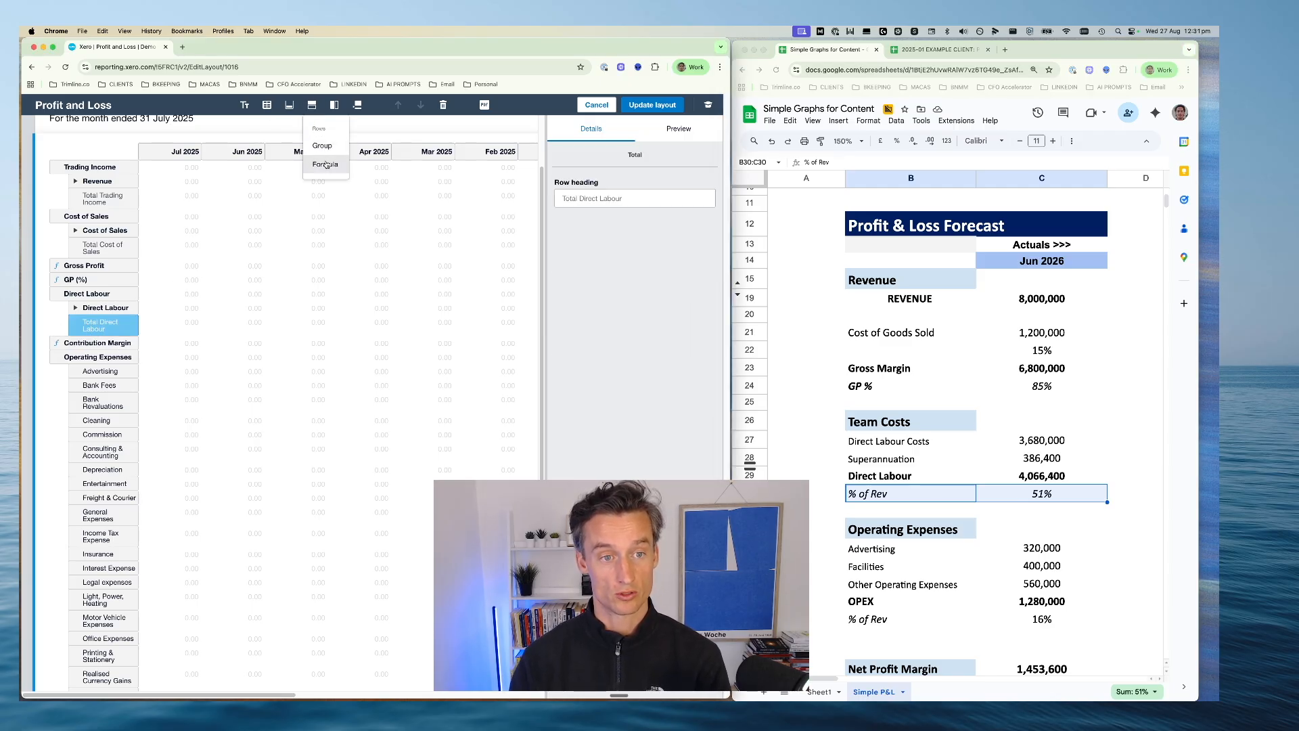
pyautogui.click(324, 163)
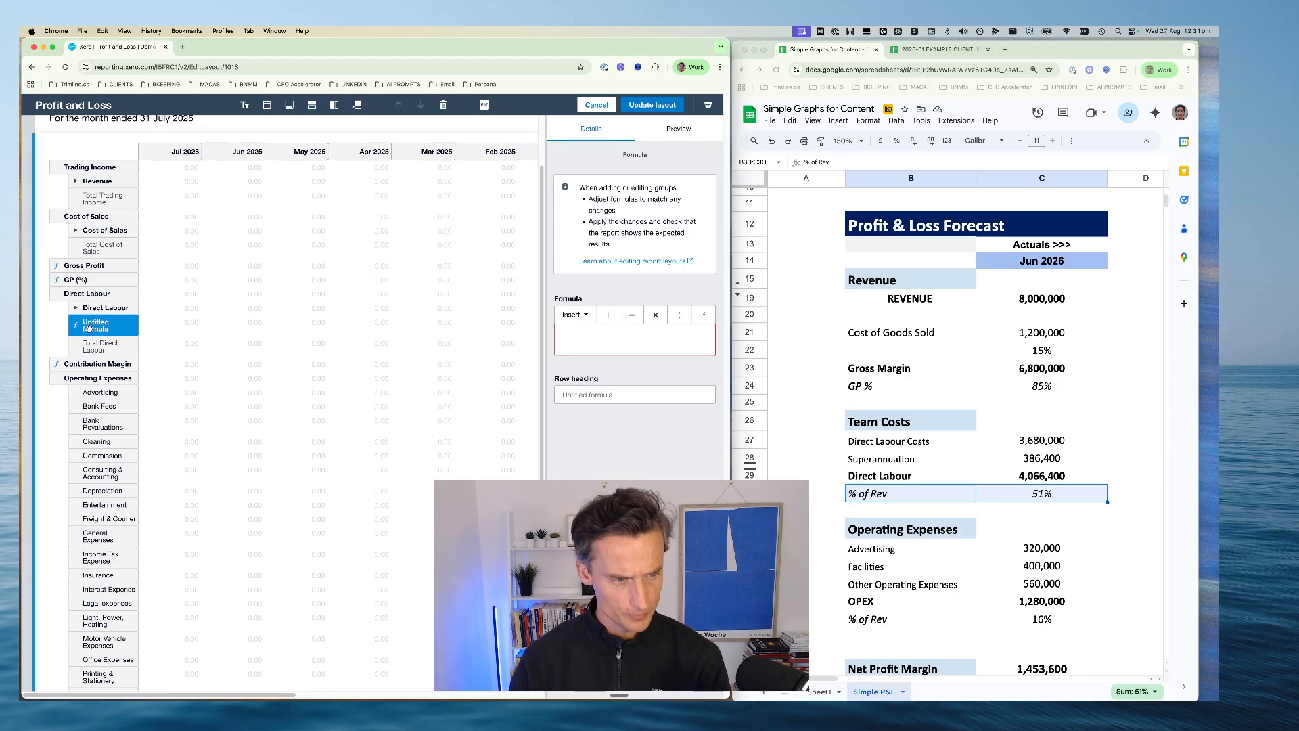
pyautogui.moveTo(92, 326)
pyautogui.mouseDown()
pyautogui.moveTo(97, 352)
pyautogui.moveTo(98, 334)
pyautogui.mouseUp()
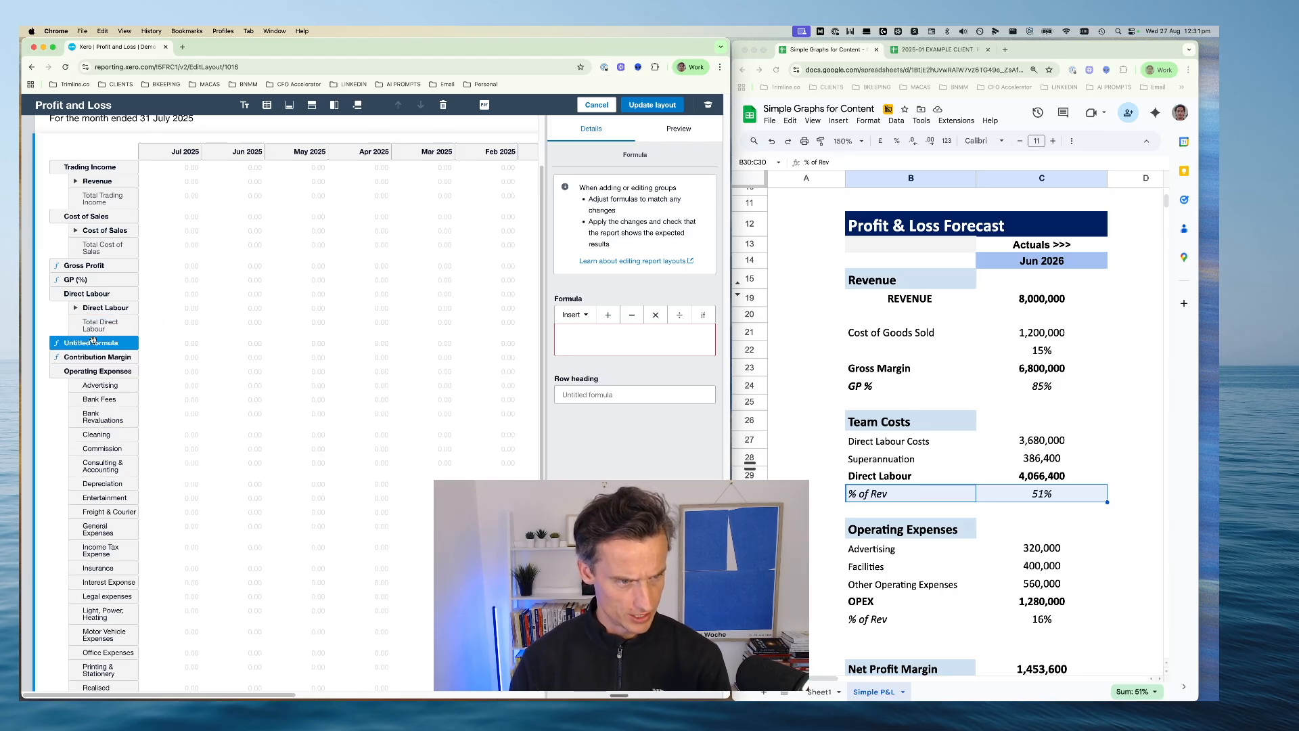
pyautogui.click(579, 399)
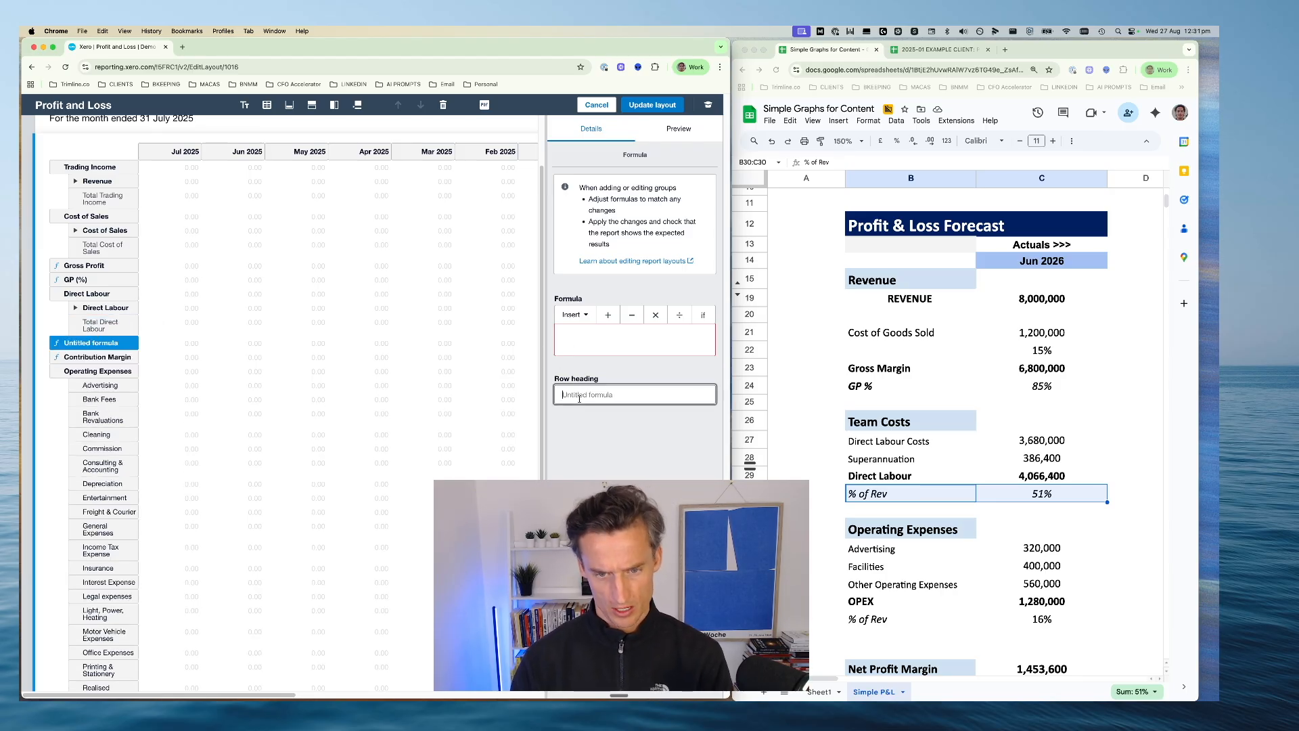
pyautogui.write('Direct')
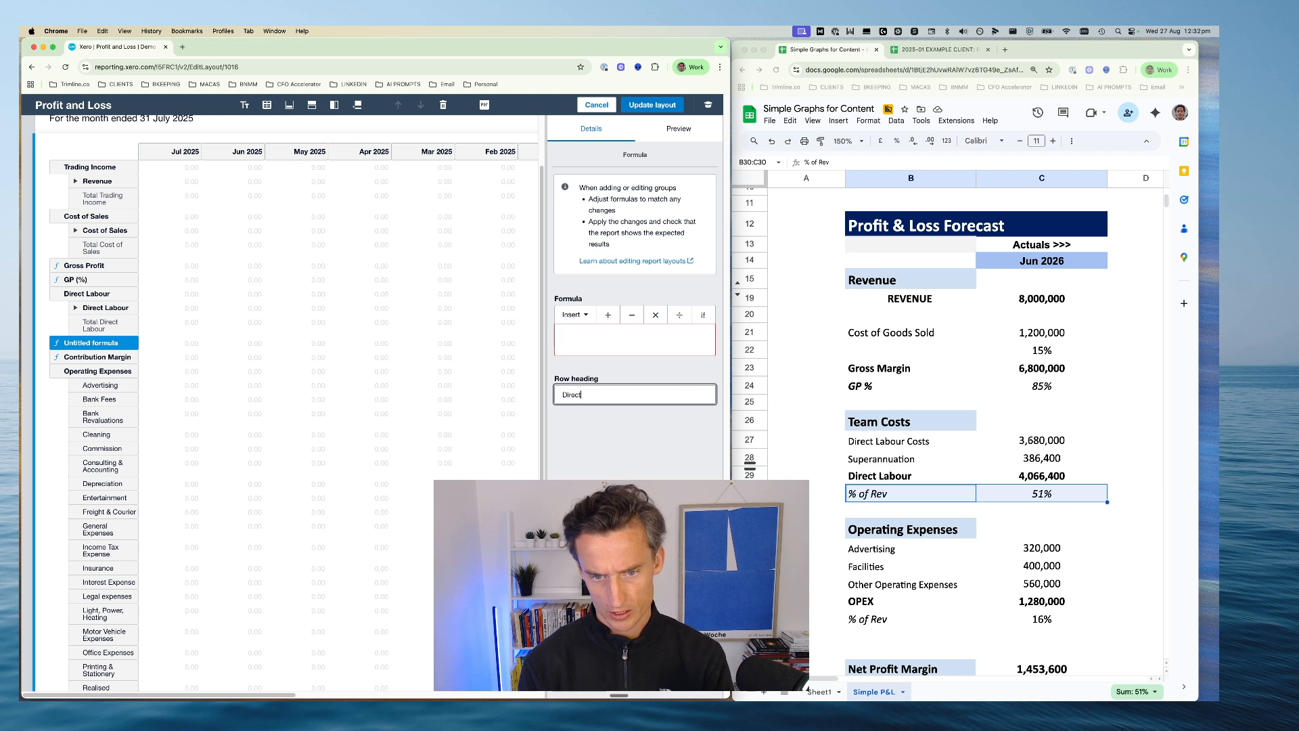
pyautogui.write(' Labour')
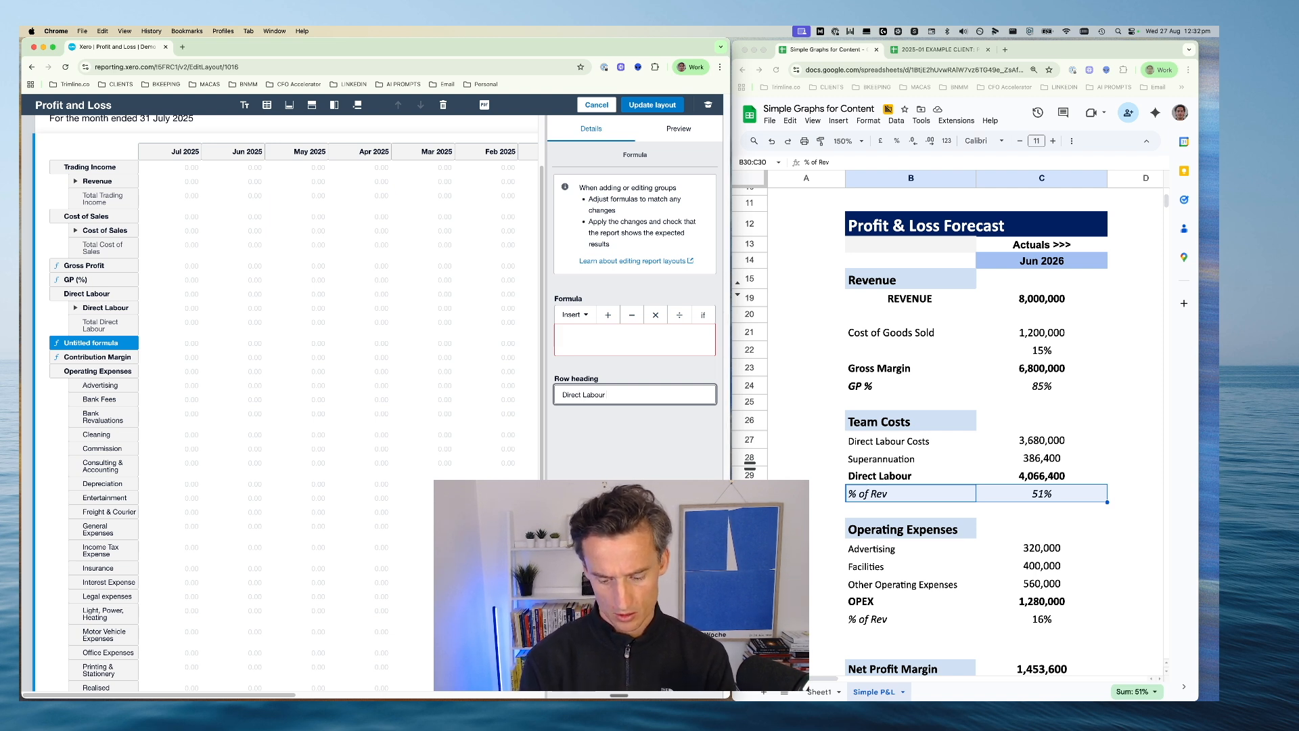
pyautogui.write(' (% Rev')
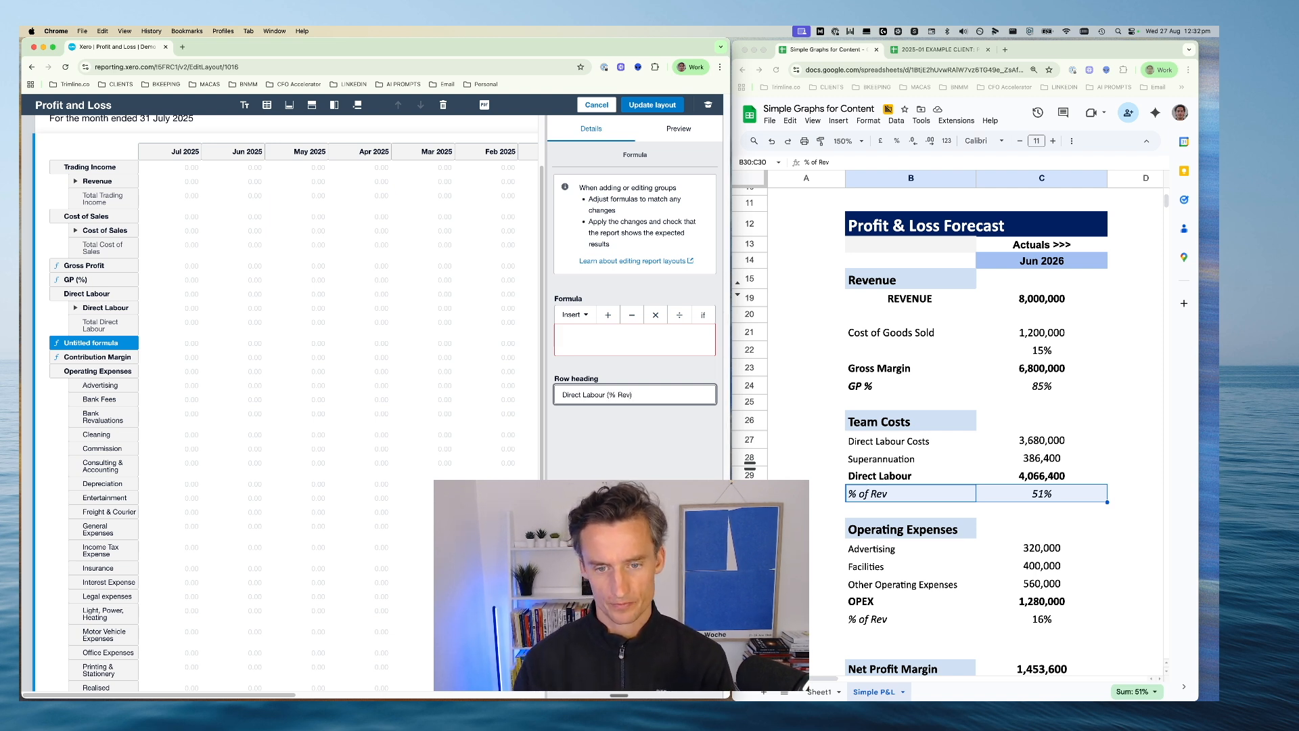
# Shorten the new percentage row's heading to DL (% Rev)
pyautogui.click(598, 335)
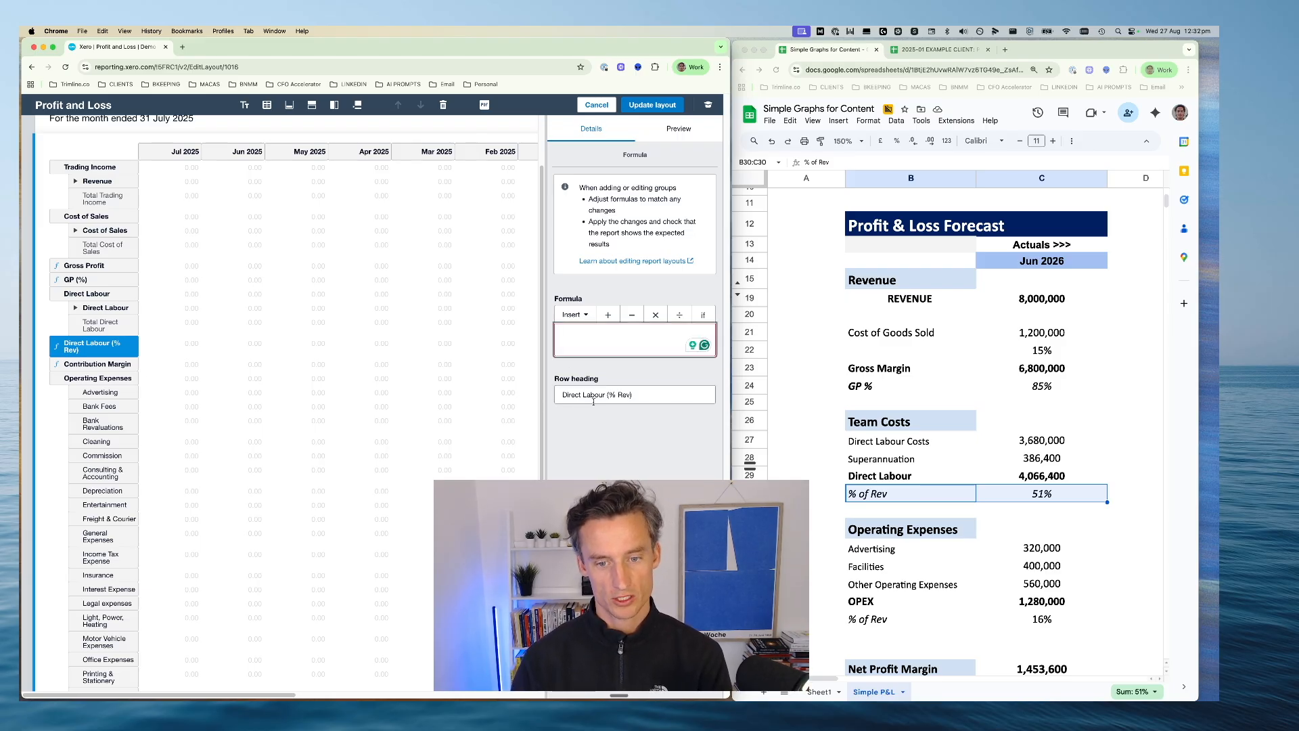
pyautogui.moveTo(607, 395); pyautogui.dragTo(550, 401)
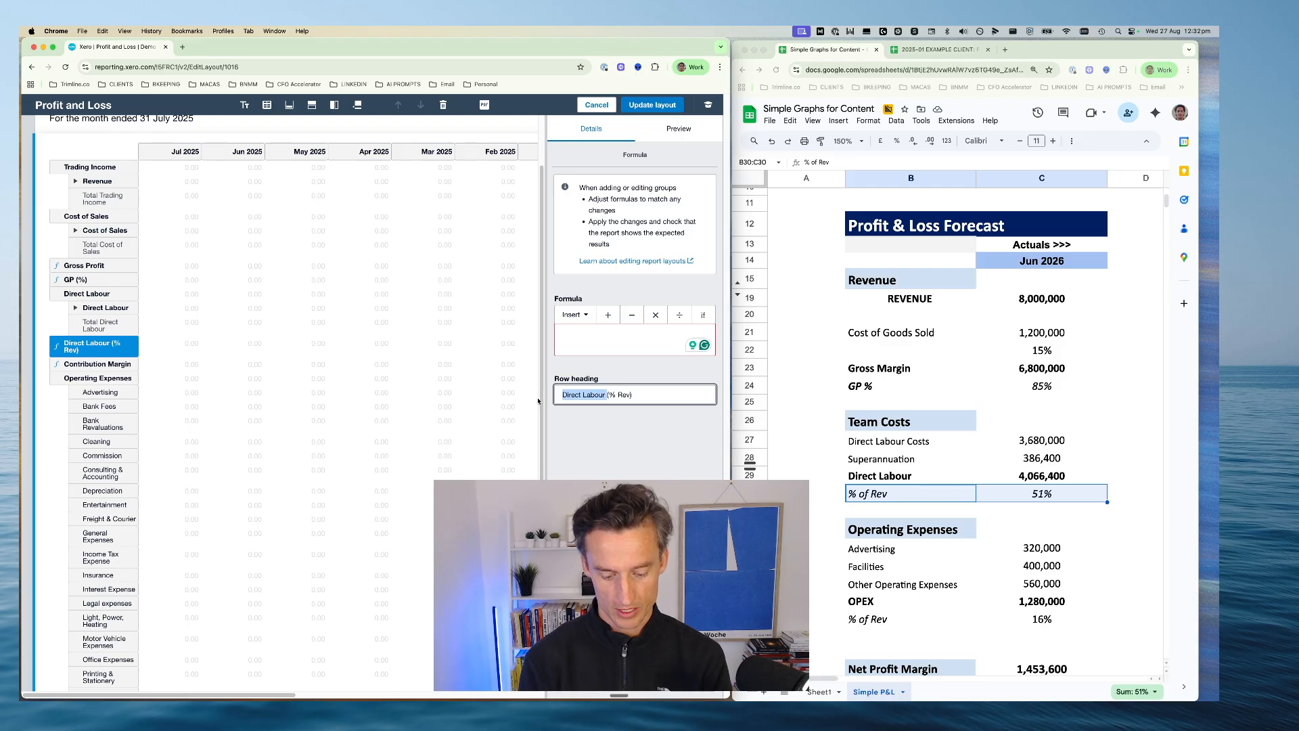
pyautogui.write('DL')
pyautogui.click(577, 449)
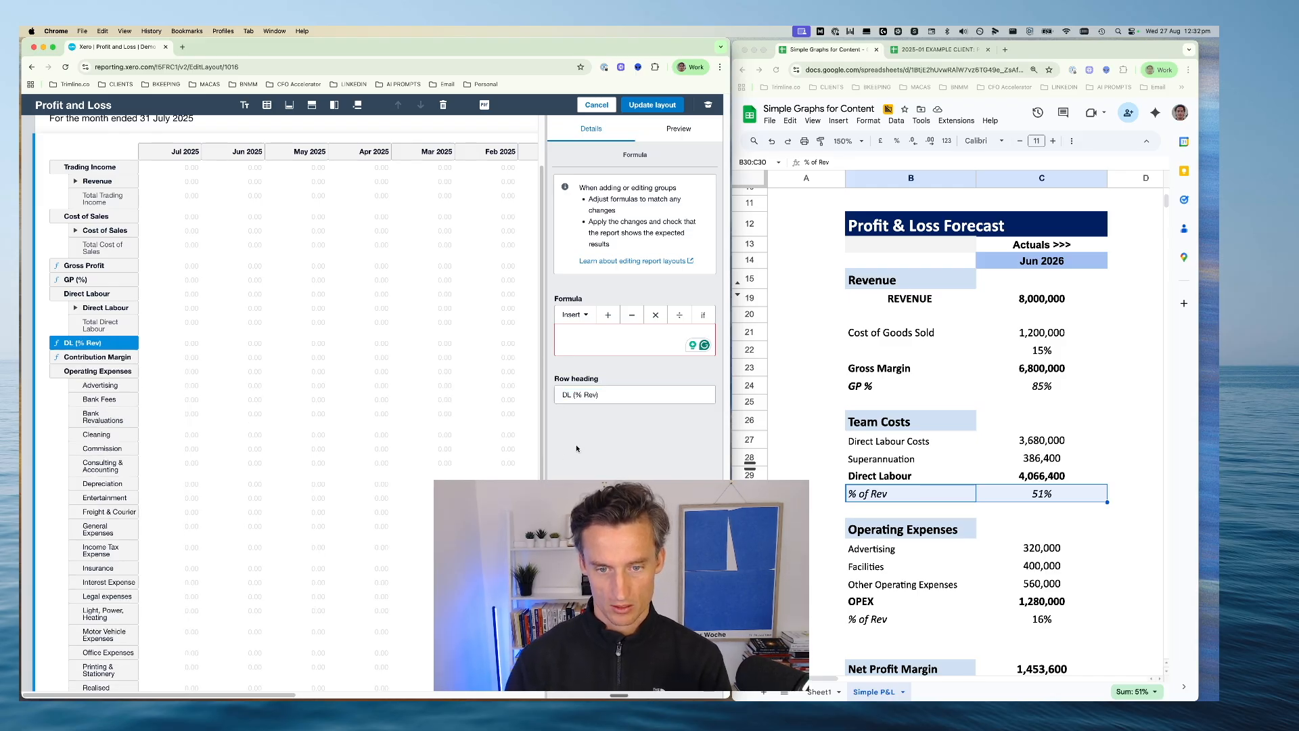
# Define the DL (% Rev) formula as Direct Labour divided by Trading Income
pyautogui.click(586, 316)
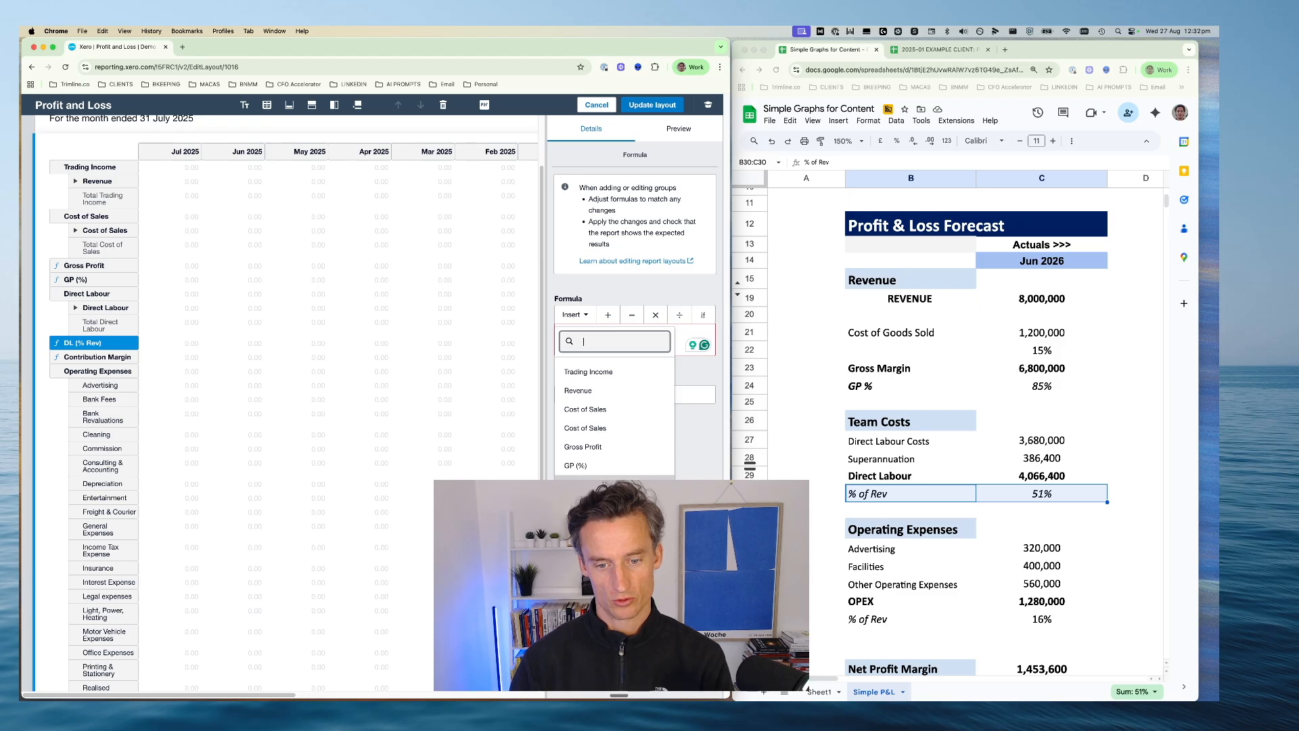
pyautogui.click(596, 485)
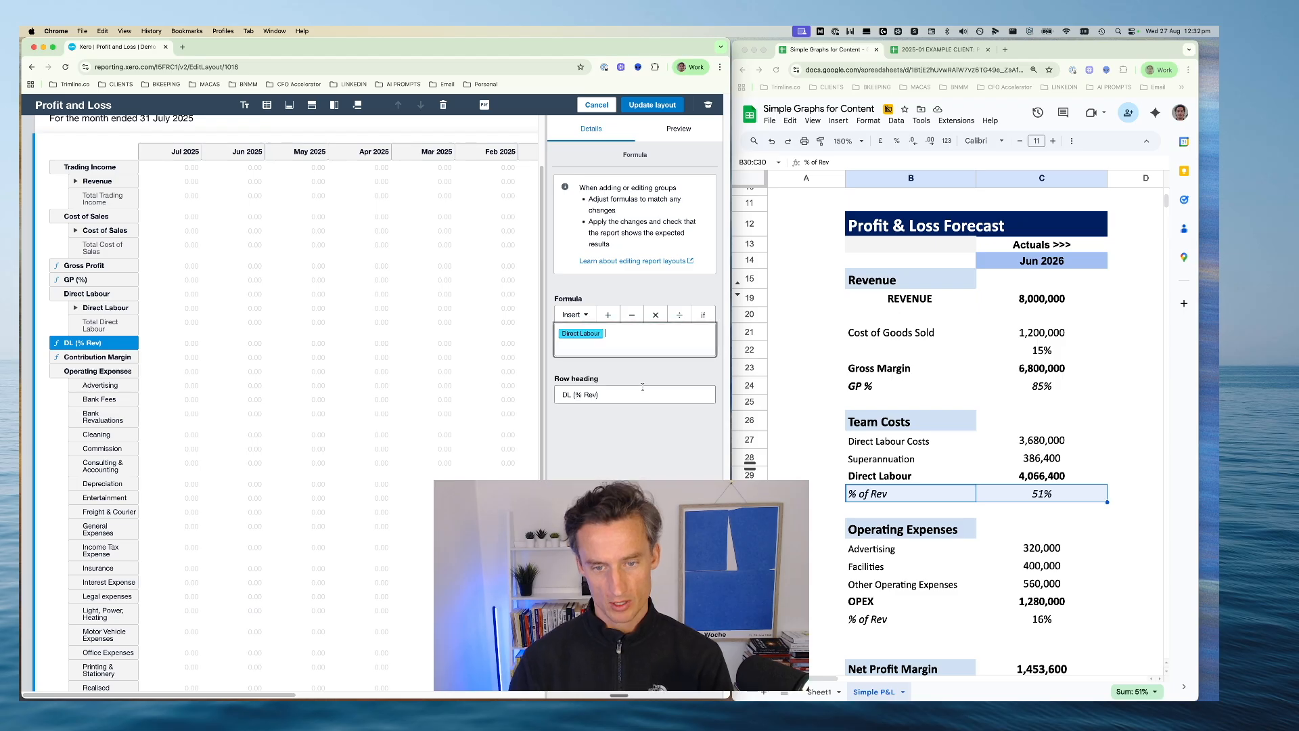
pyautogui.click(586, 316)
pyautogui.click(589, 371)
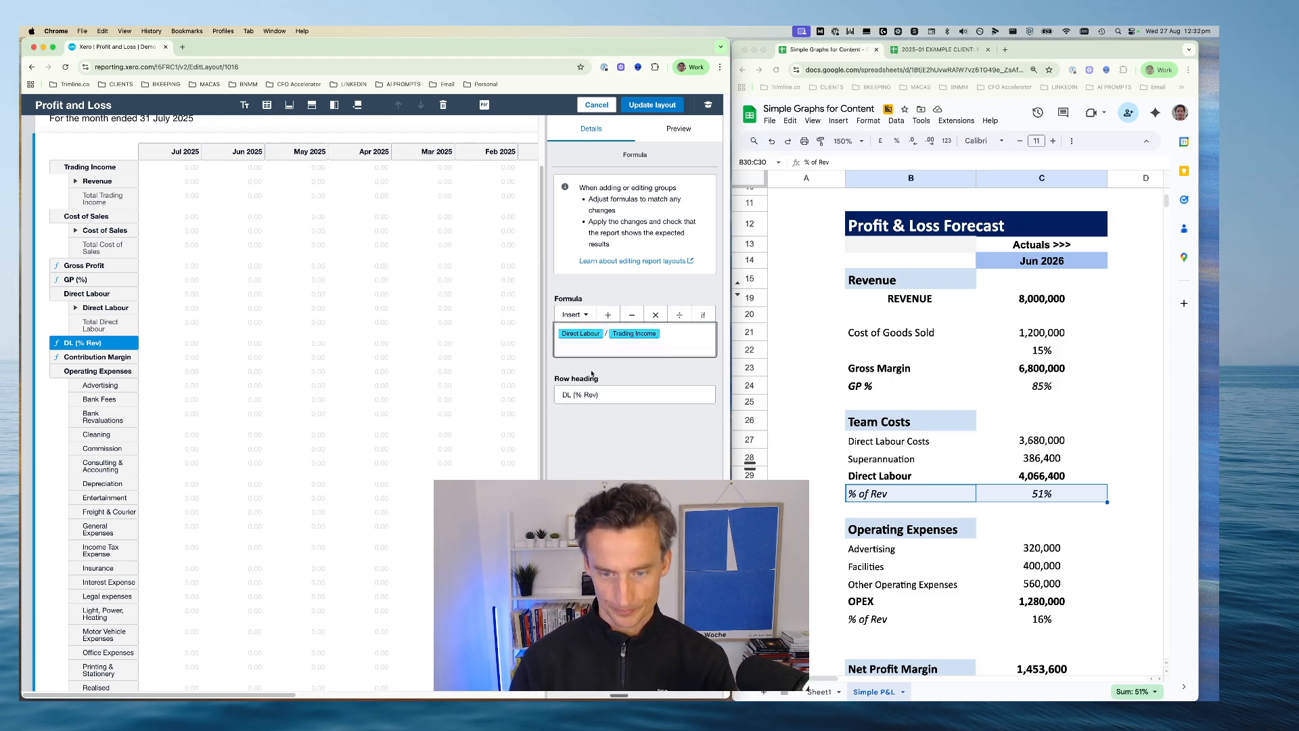
# Complete the DL (% Rev) formula as (Direct Labour / Trading Income)*100 and try to update the layout
pyautogui.write(')')
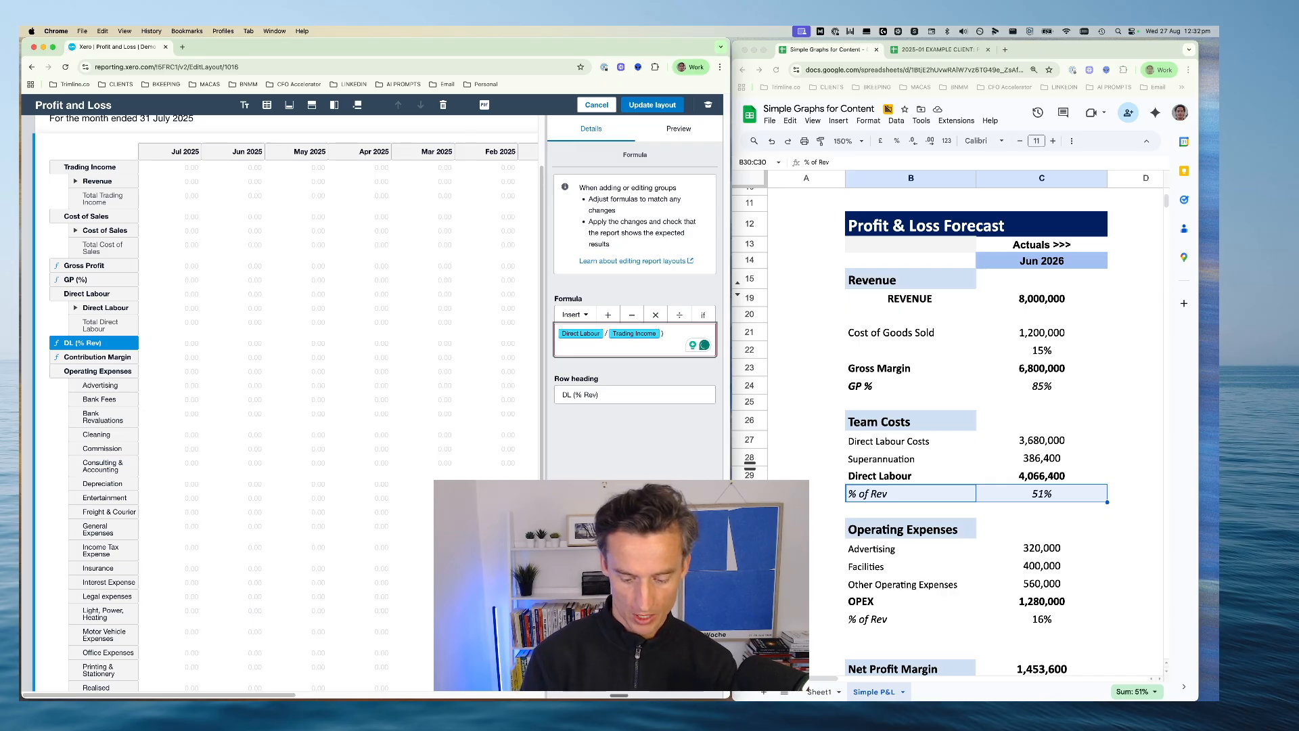
pyautogui.write('(')
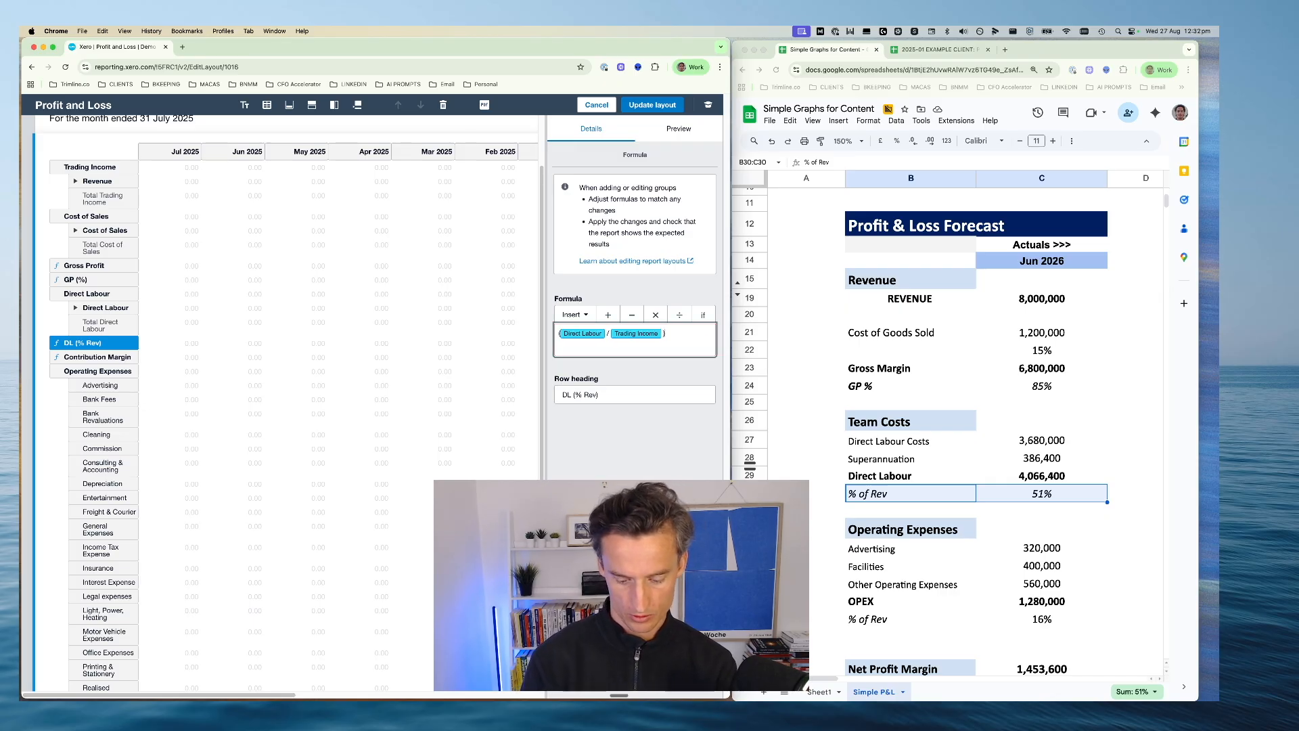
pyautogui.write('*1')
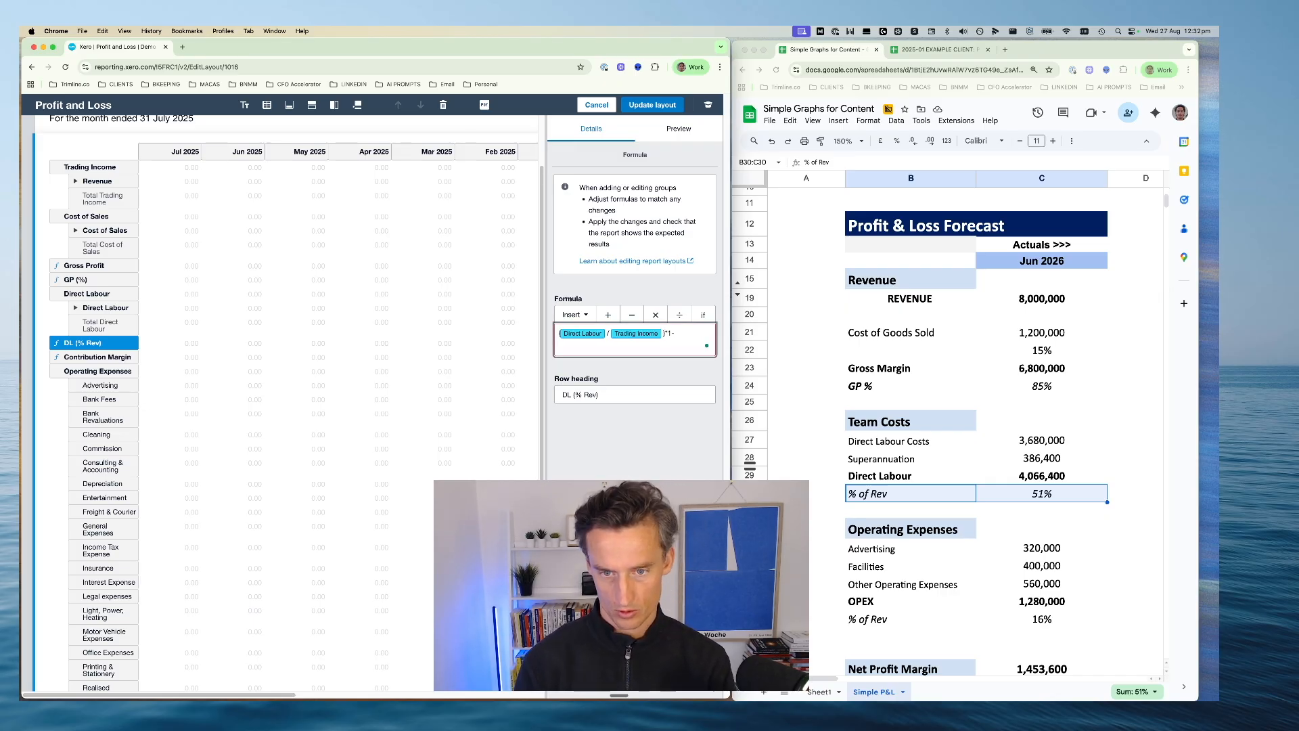
pyautogui.press('BackSpace')
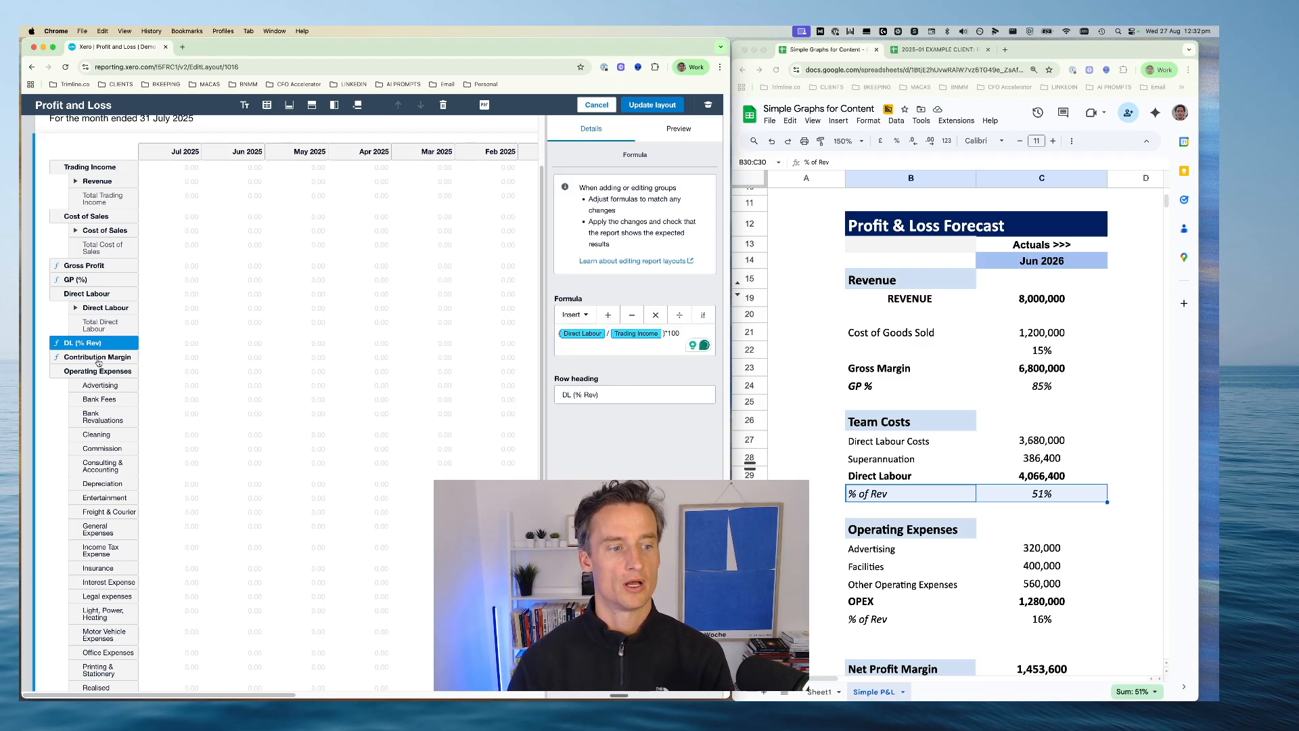
pyautogui.click(676, 105)
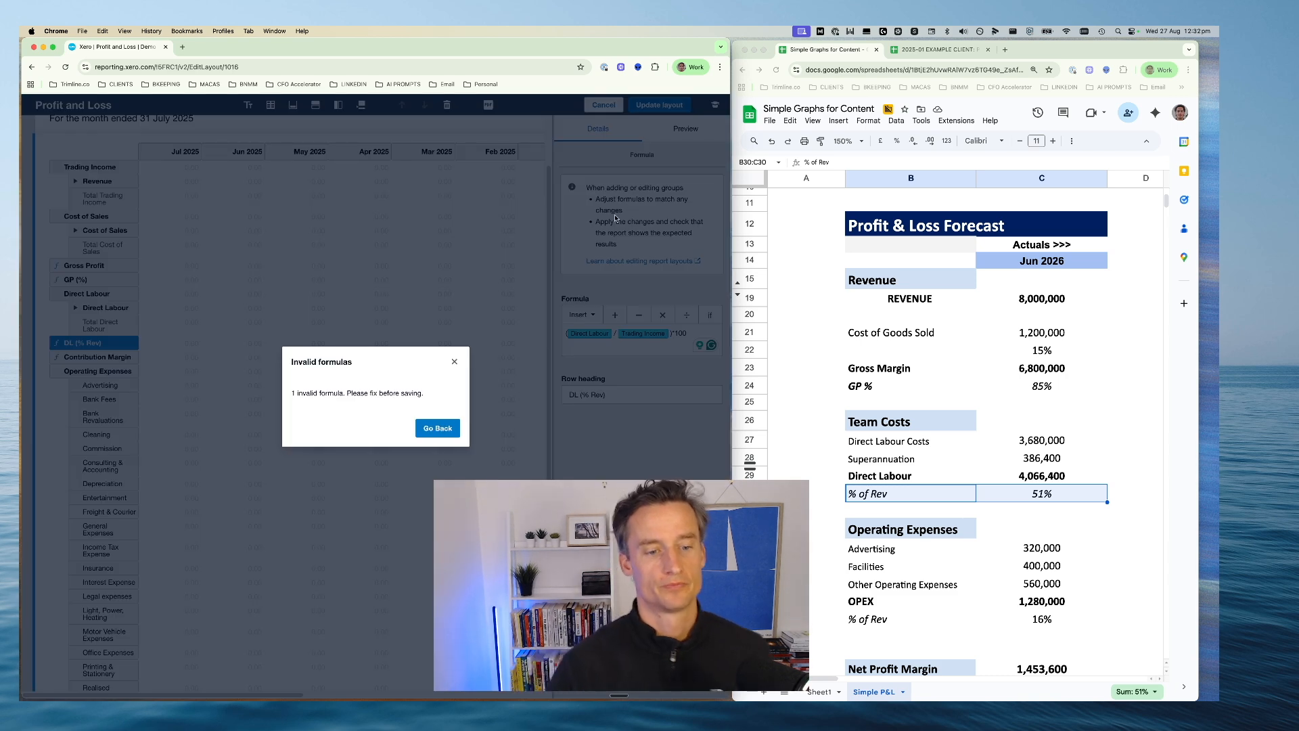
pyautogui.click(458, 431)
# Remove the invalid Other Income reference from the Net Profit row's formula
pyautogui.scroll(-10, 162, 350)
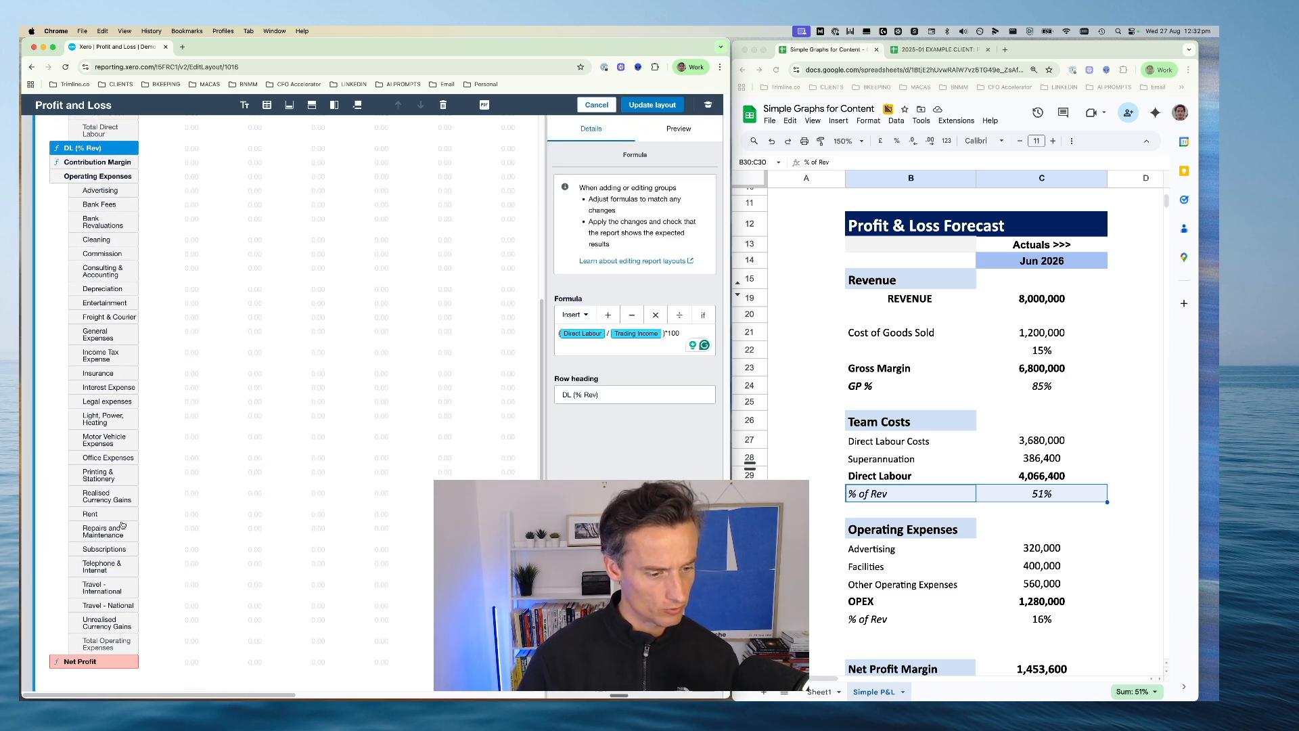
pyautogui.click(100, 662)
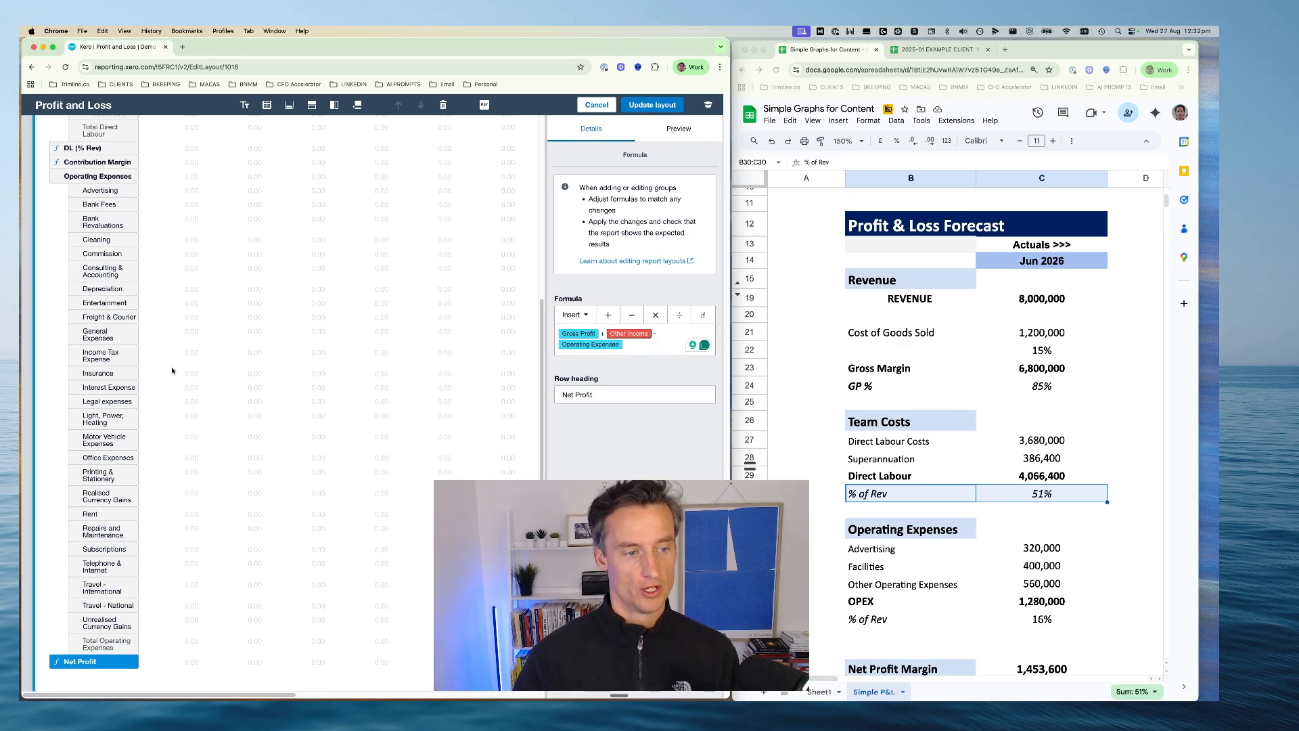
pyautogui.scroll(13, 169, 365)
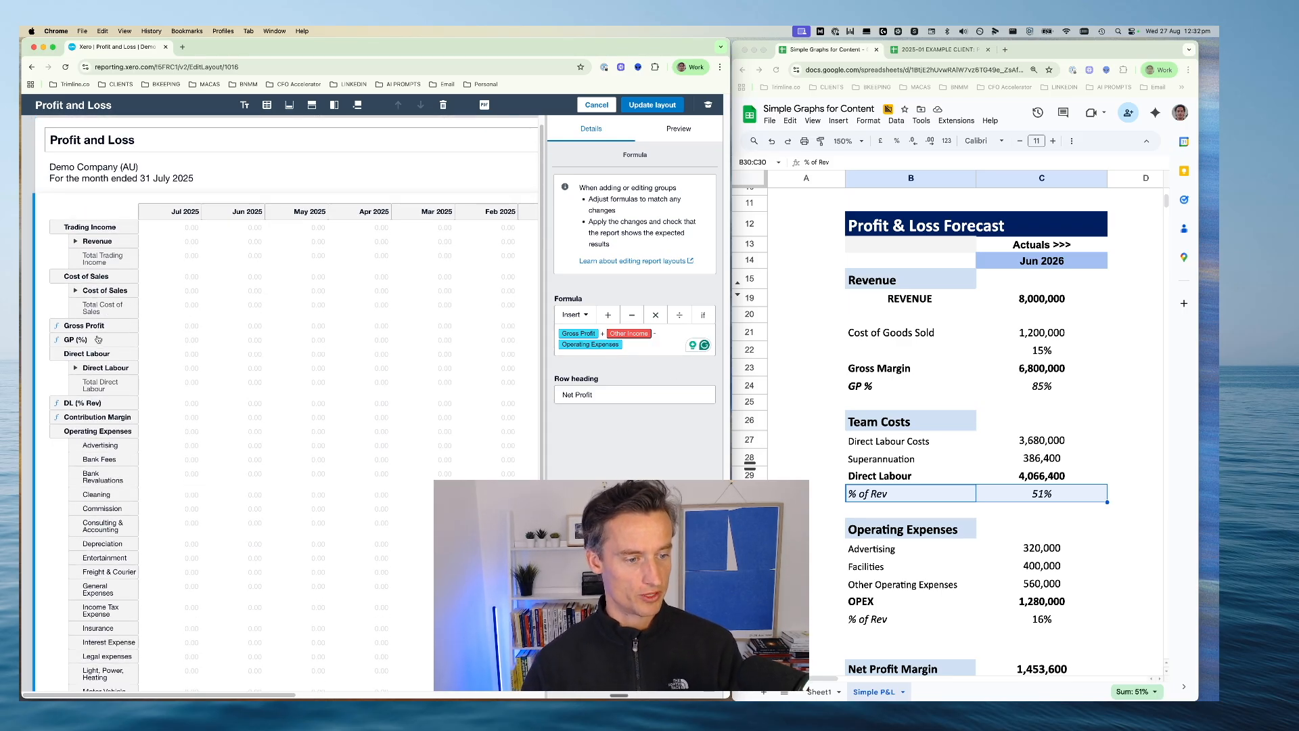
pyautogui.scroll(-2, 98, 339)
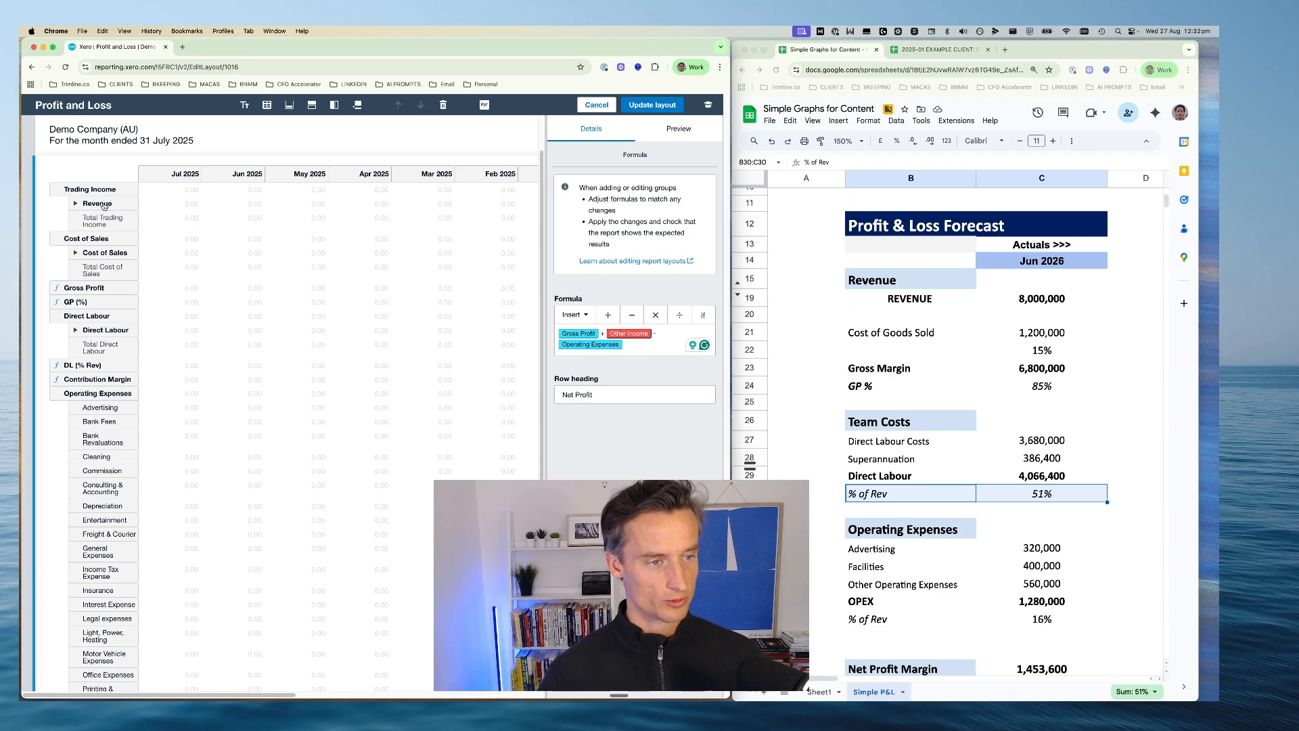
pyautogui.scroll(-1, 157, 274)
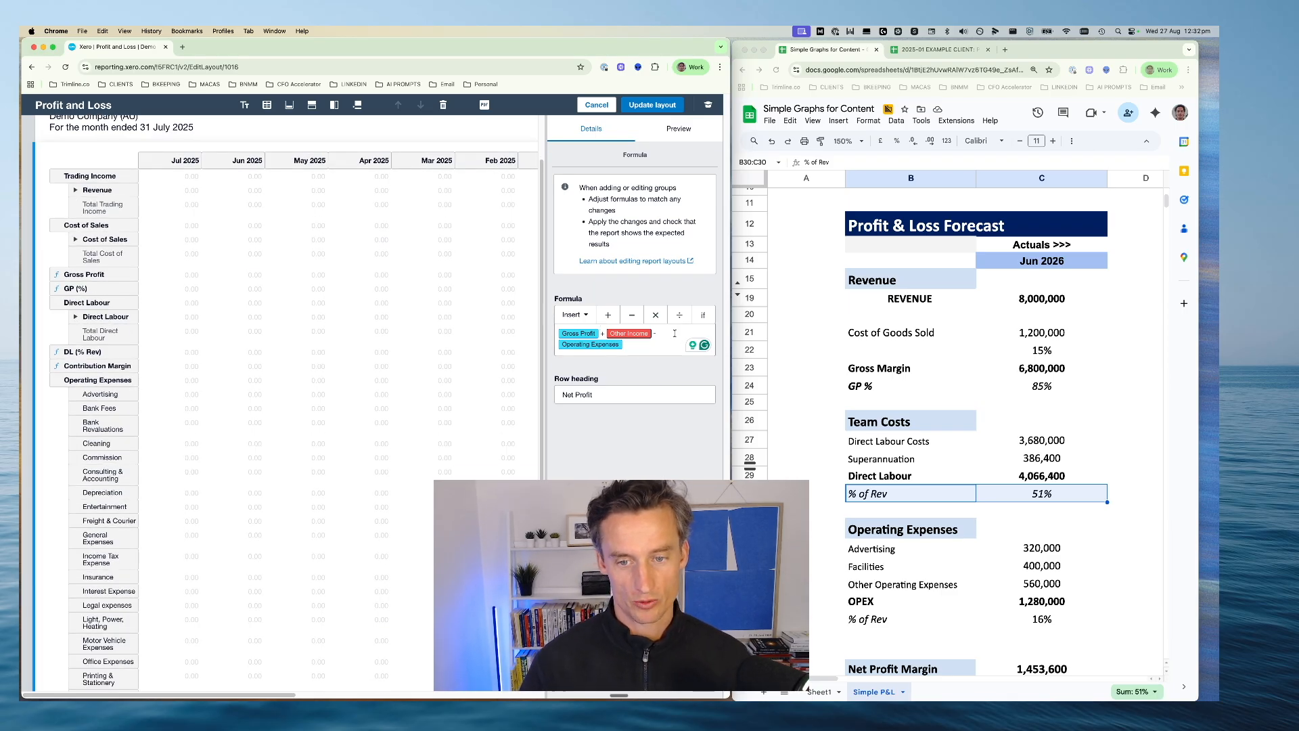
pyautogui.click(653, 333)
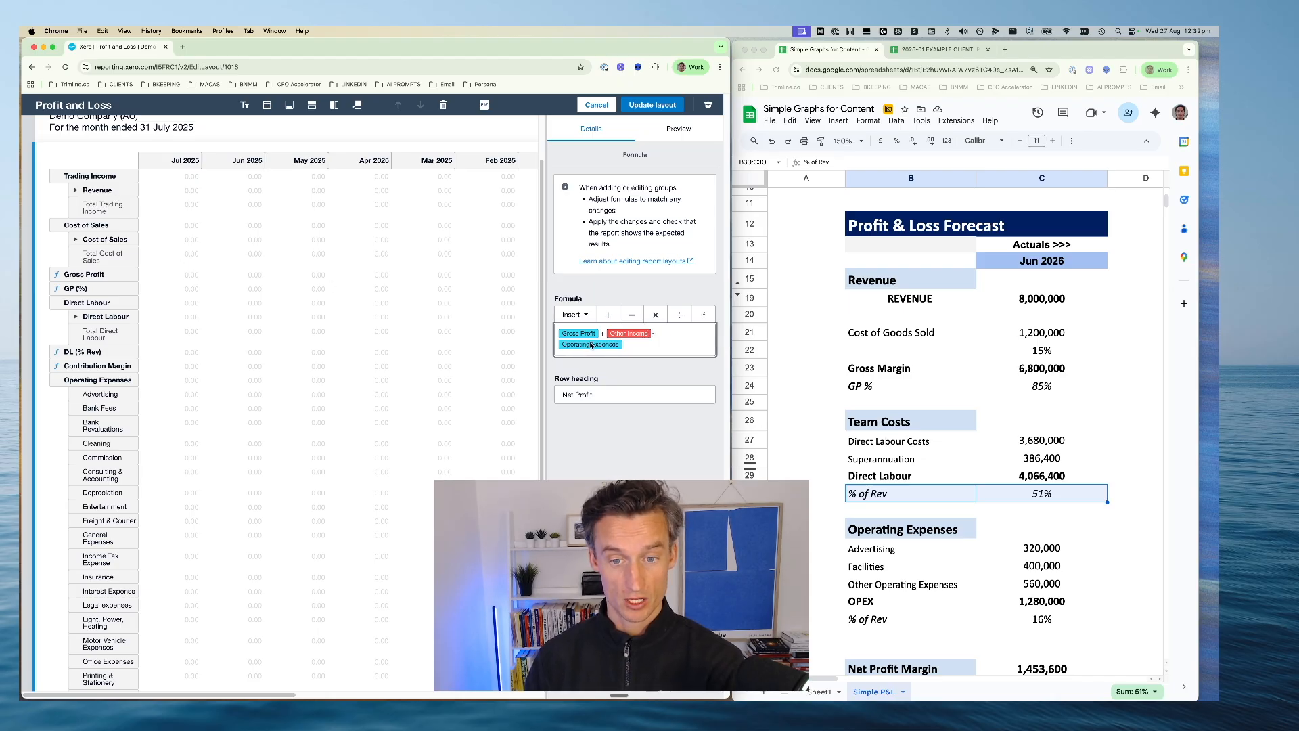
pyautogui.press('BackSpace')
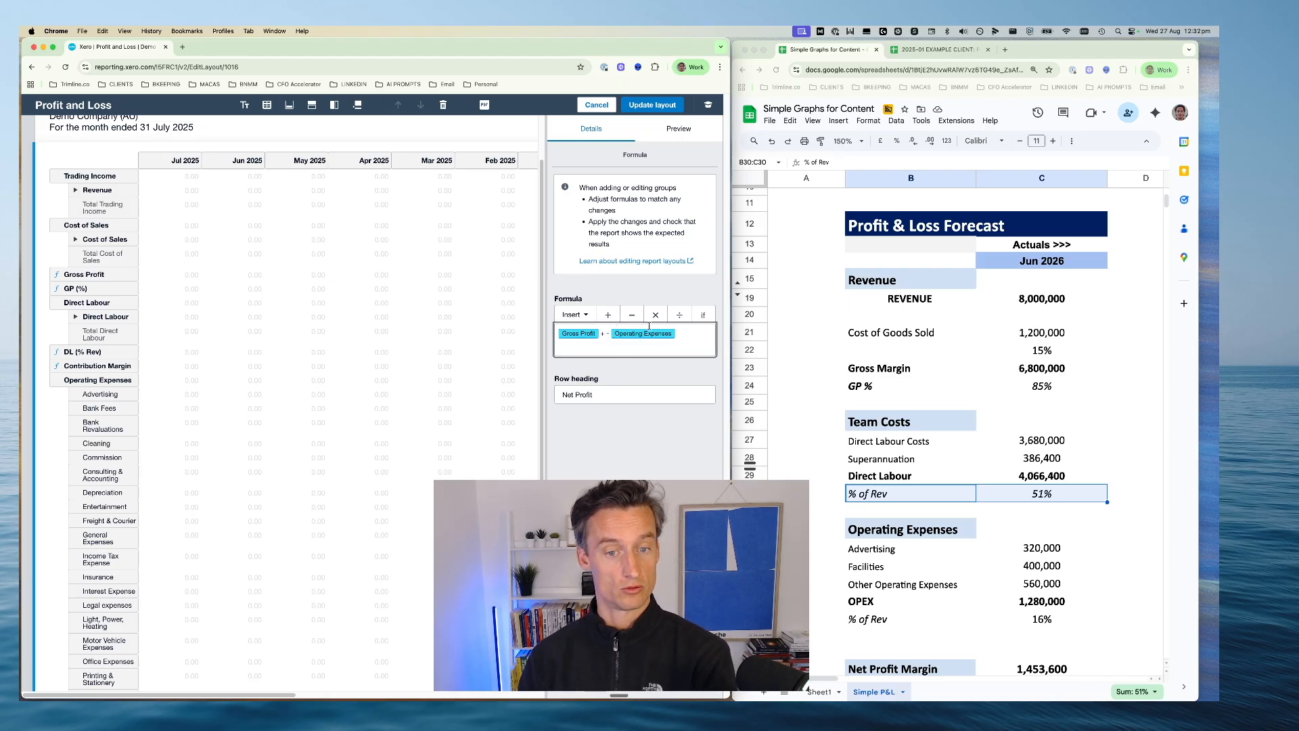
# Redefine the Net Profit formula as Contribution Margin minus Operating Expenses and apply the updated layout to the report
pyautogui.scroll(-3, 193, 364)
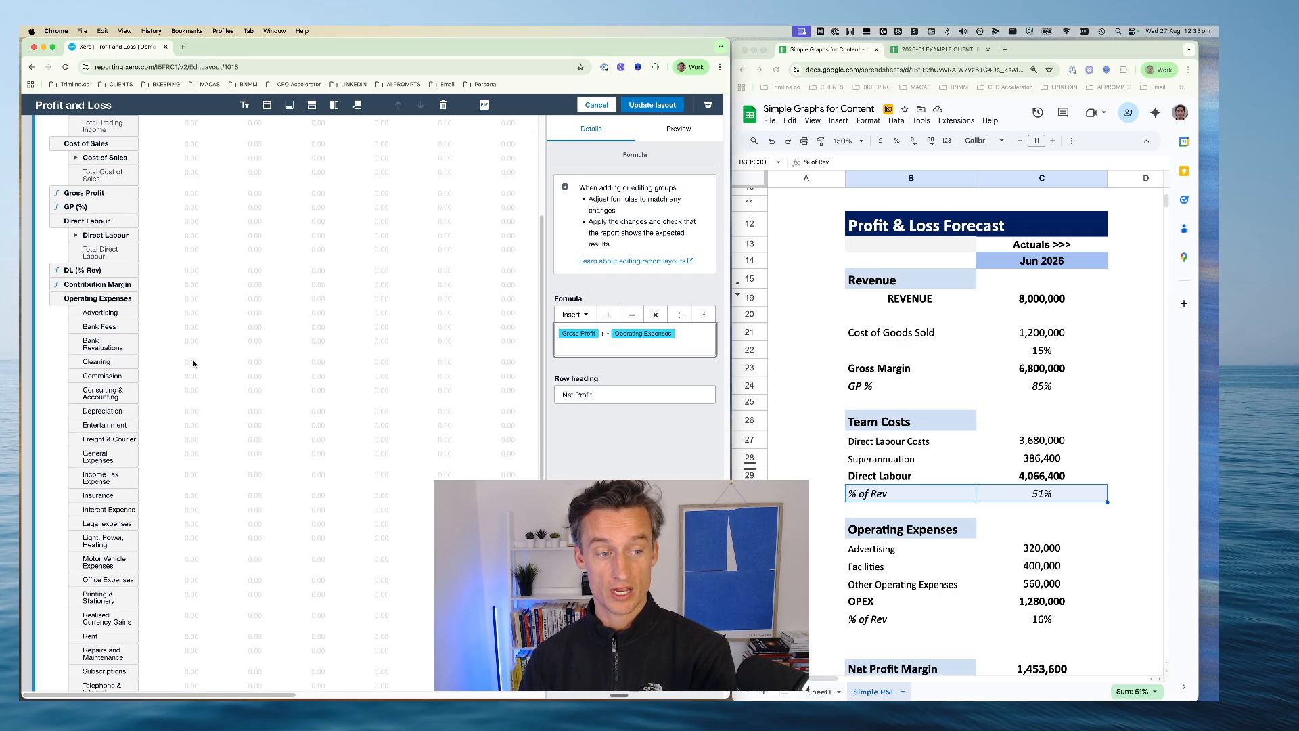
pyautogui.scroll(-3, 194, 364)
pyautogui.write('-')
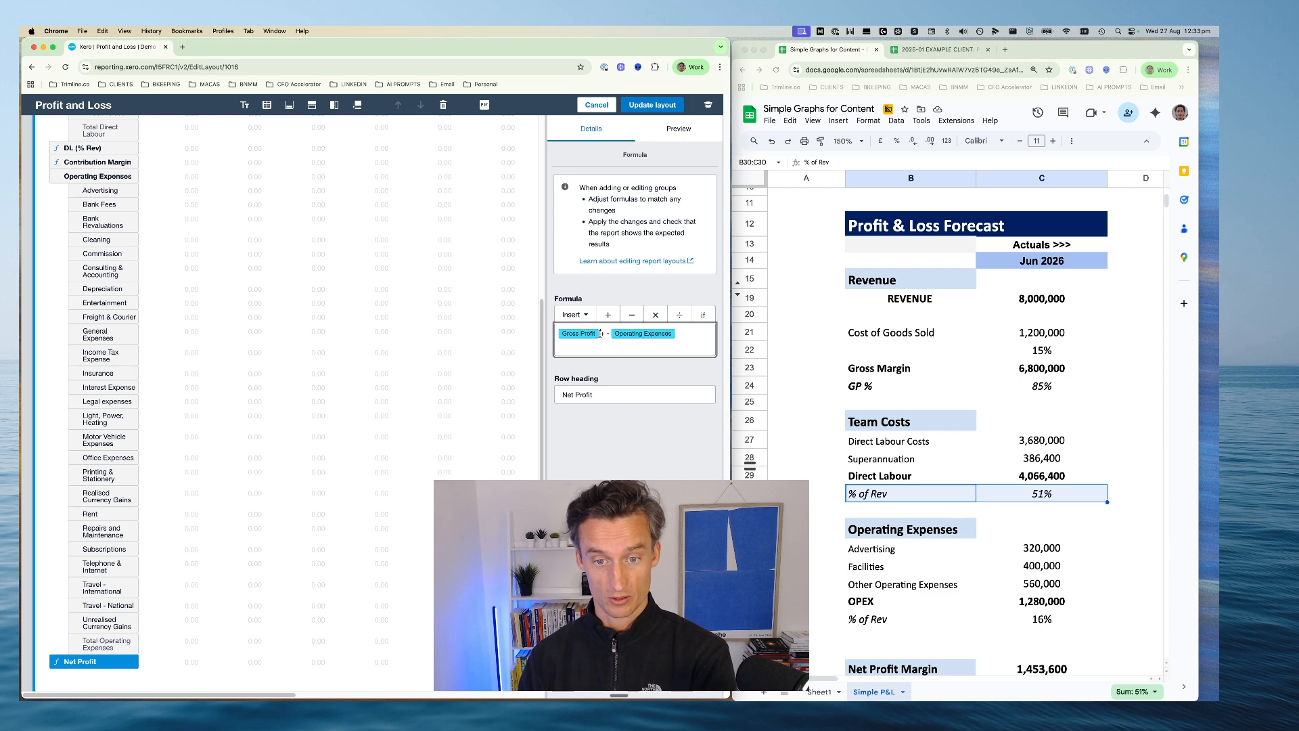
pyautogui.press('BackSpace')
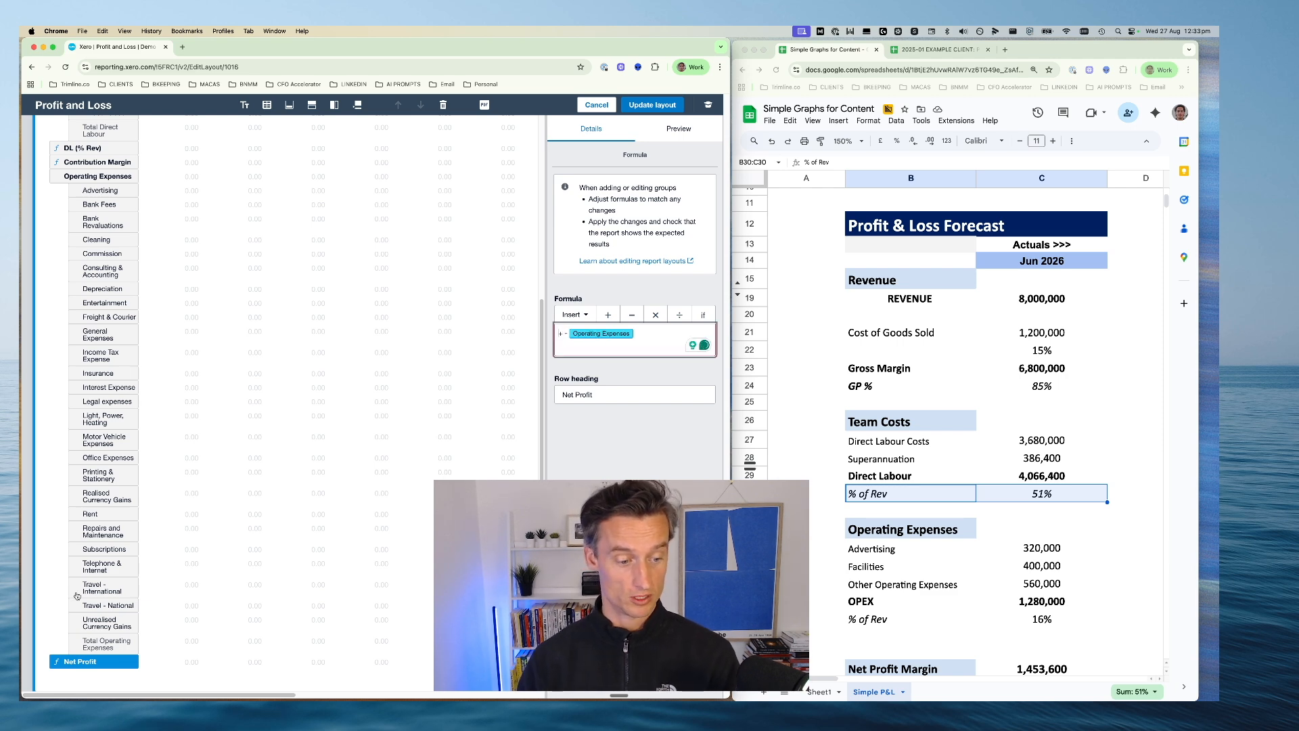
pyautogui.scroll(2, 92, 389)
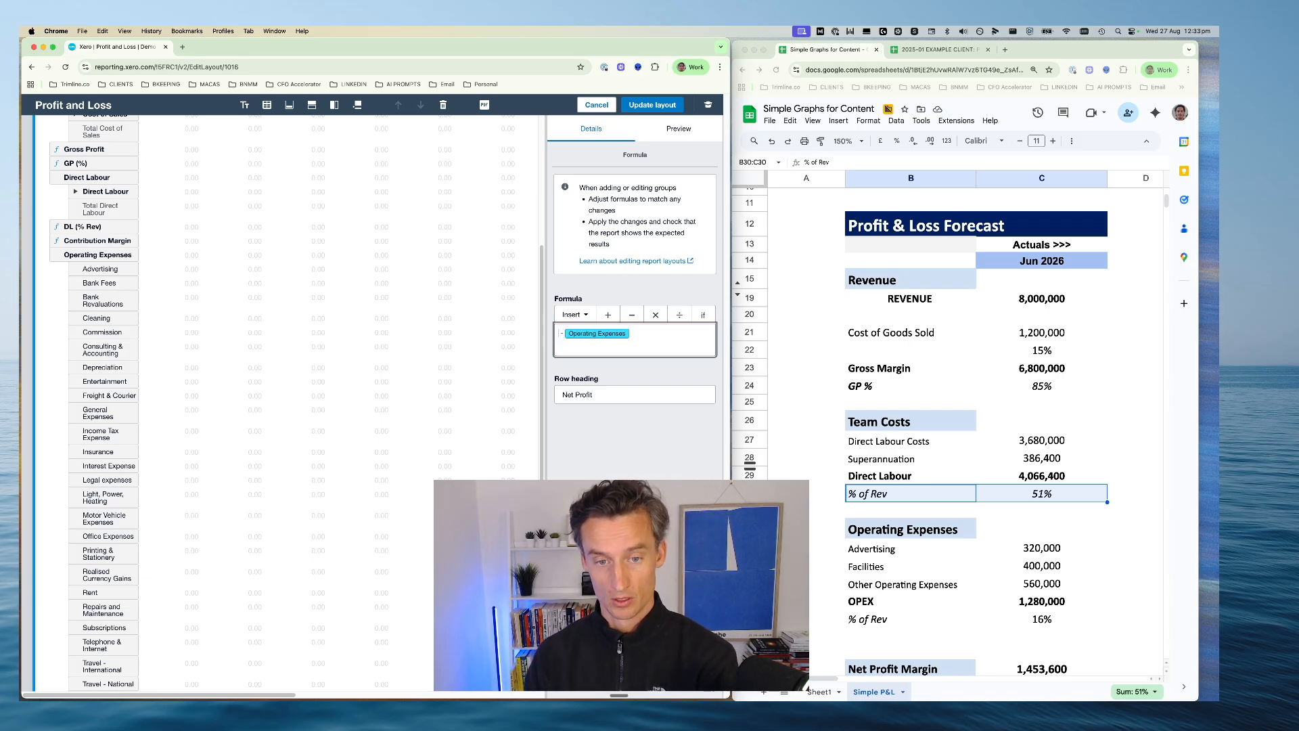
pyautogui.click(609, 316)
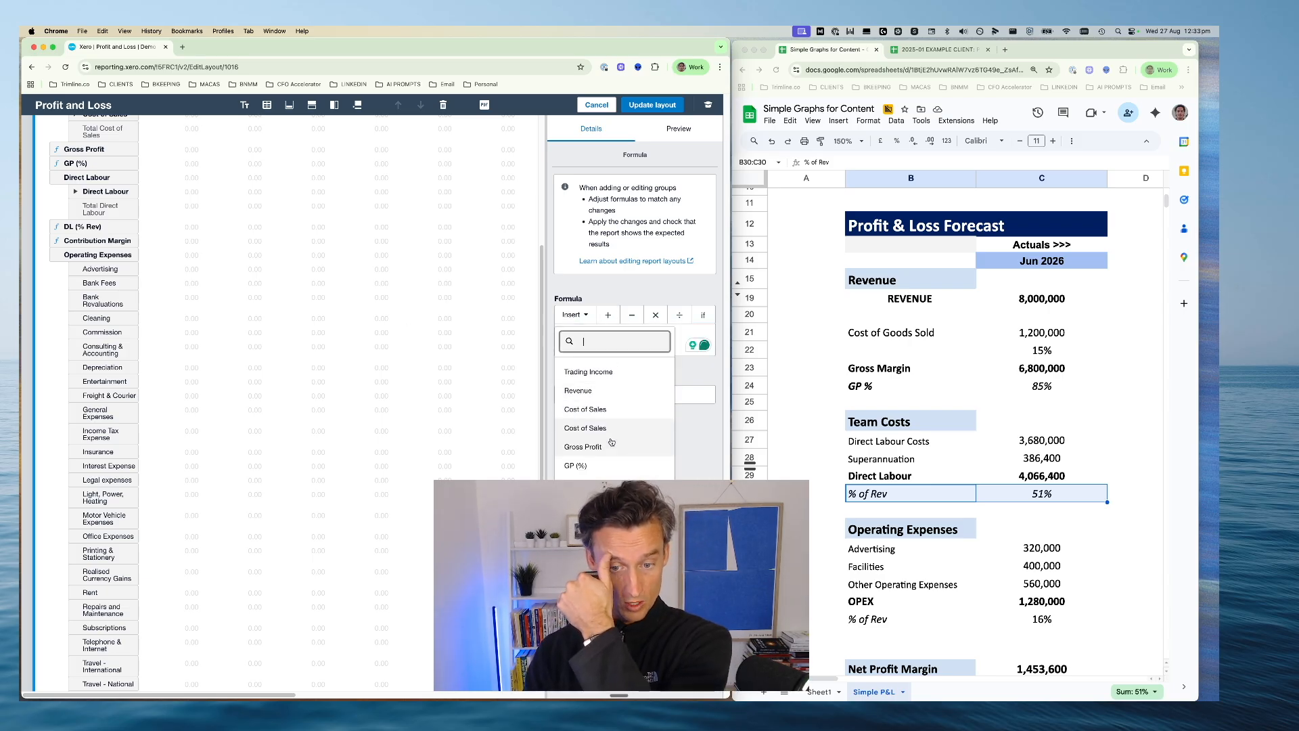
pyautogui.click(595, 541)
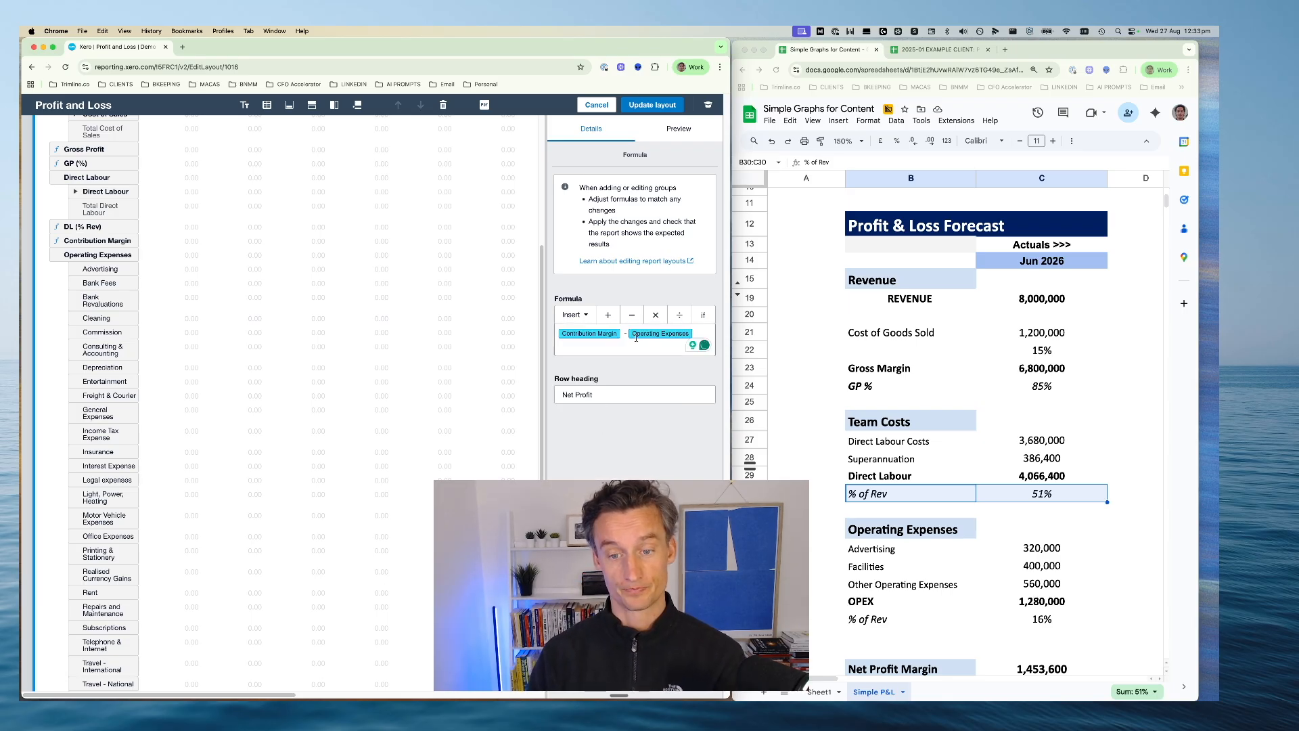
pyautogui.click(659, 107)
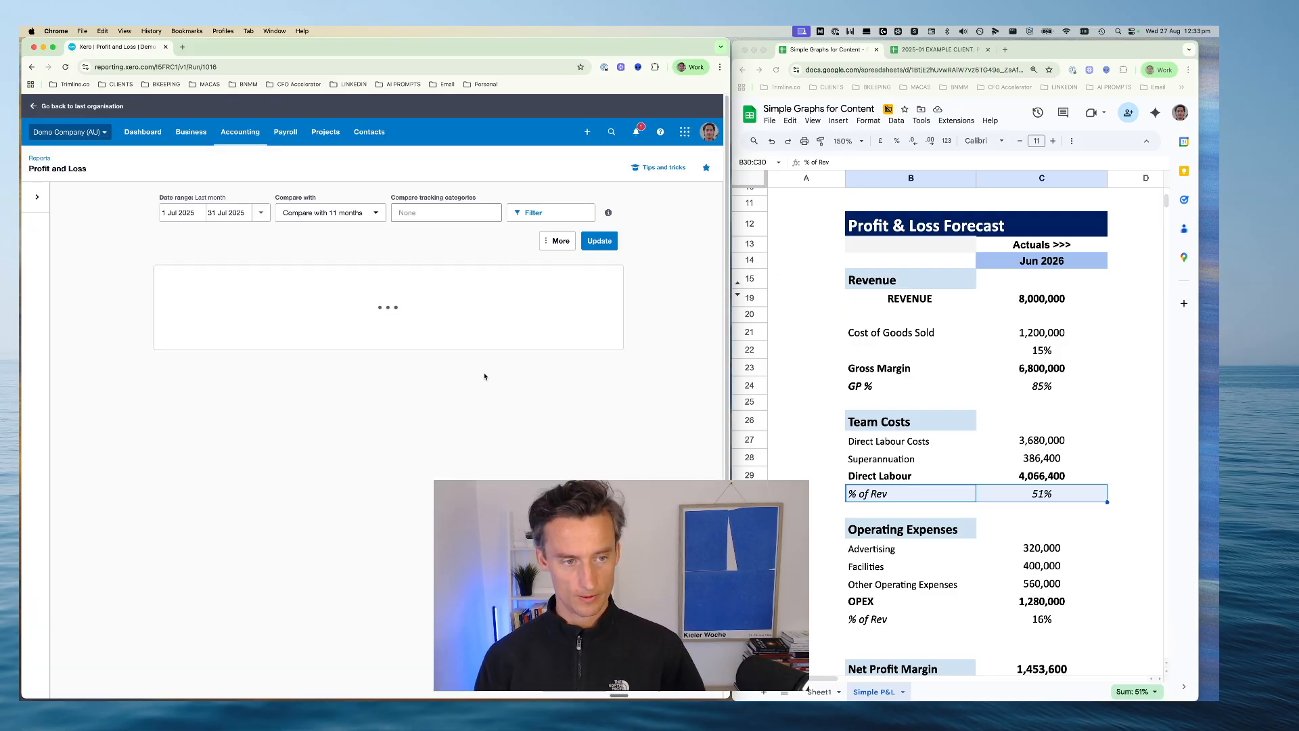
# Examine the Trading Income, Gross Profit and GP (%) rows in the updated Profit and Loss report
pyautogui.scroll(-2, 375, 408)
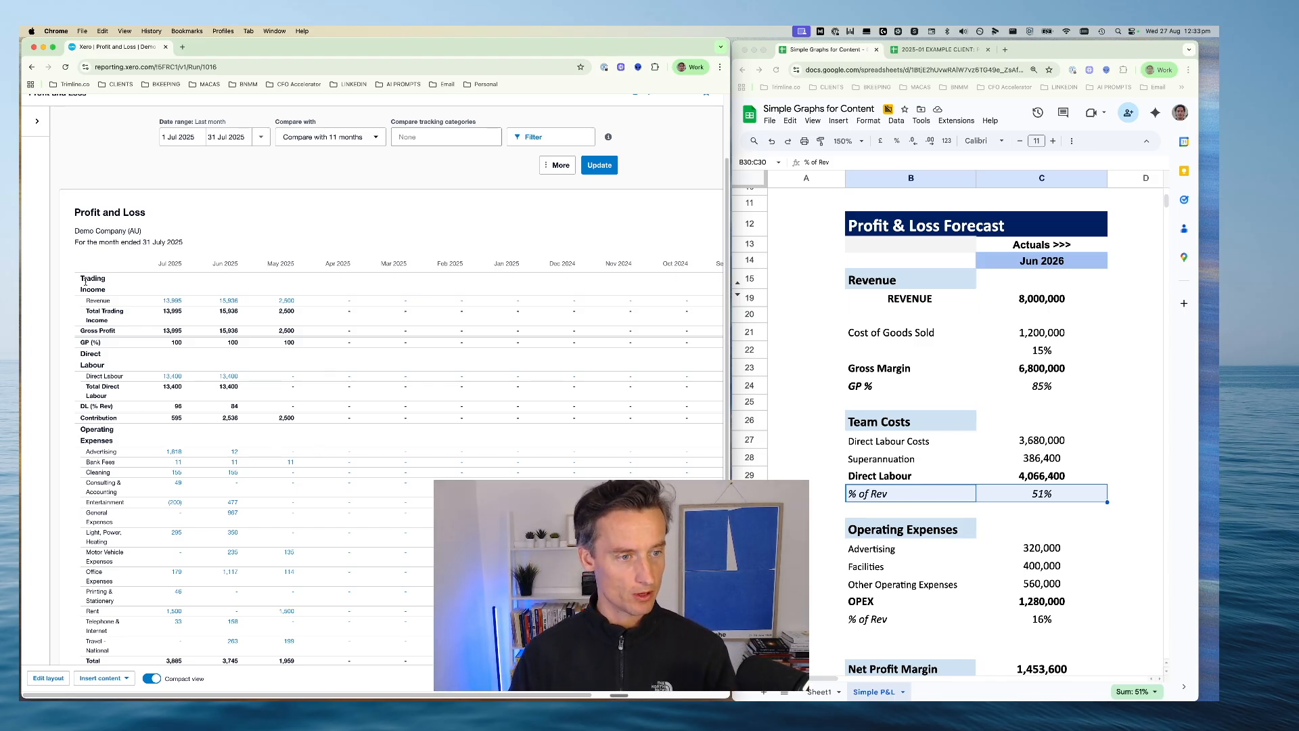
pyautogui.moveTo(82, 280); pyautogui.dragTo(303, 328)
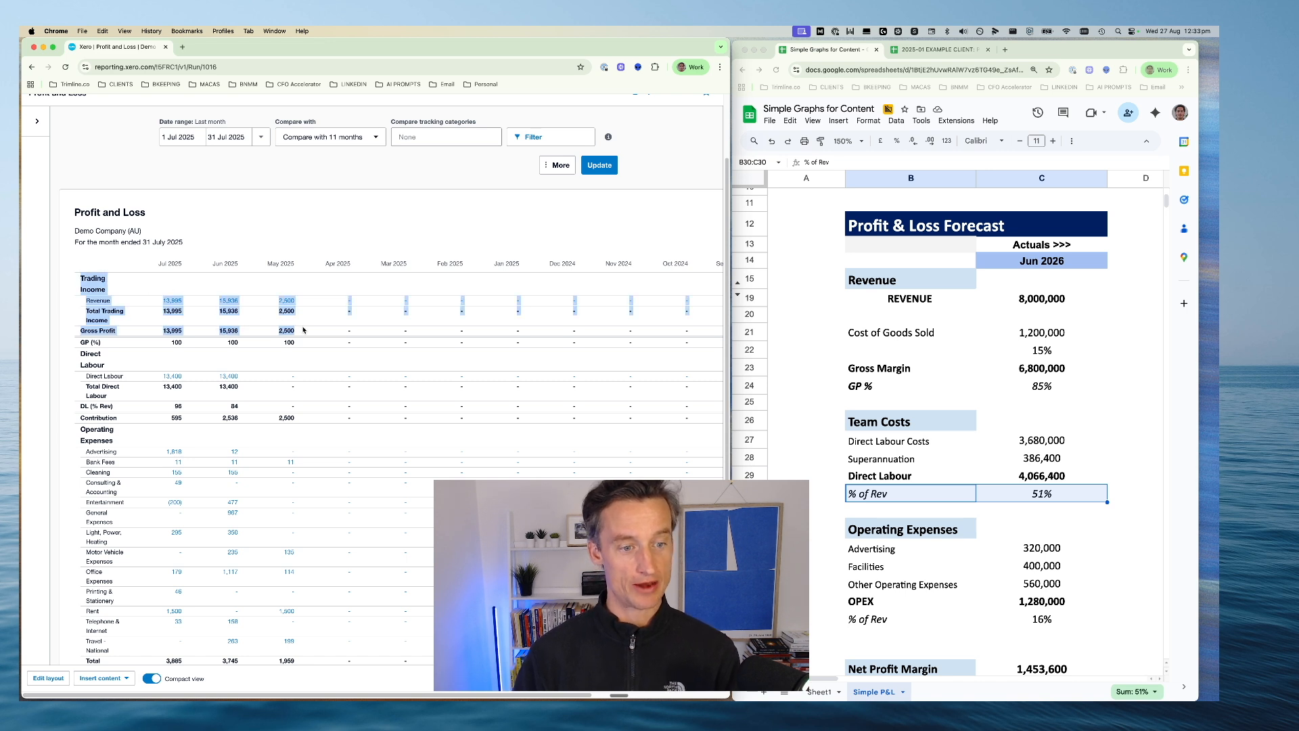
pyautogui.click(302, 340)
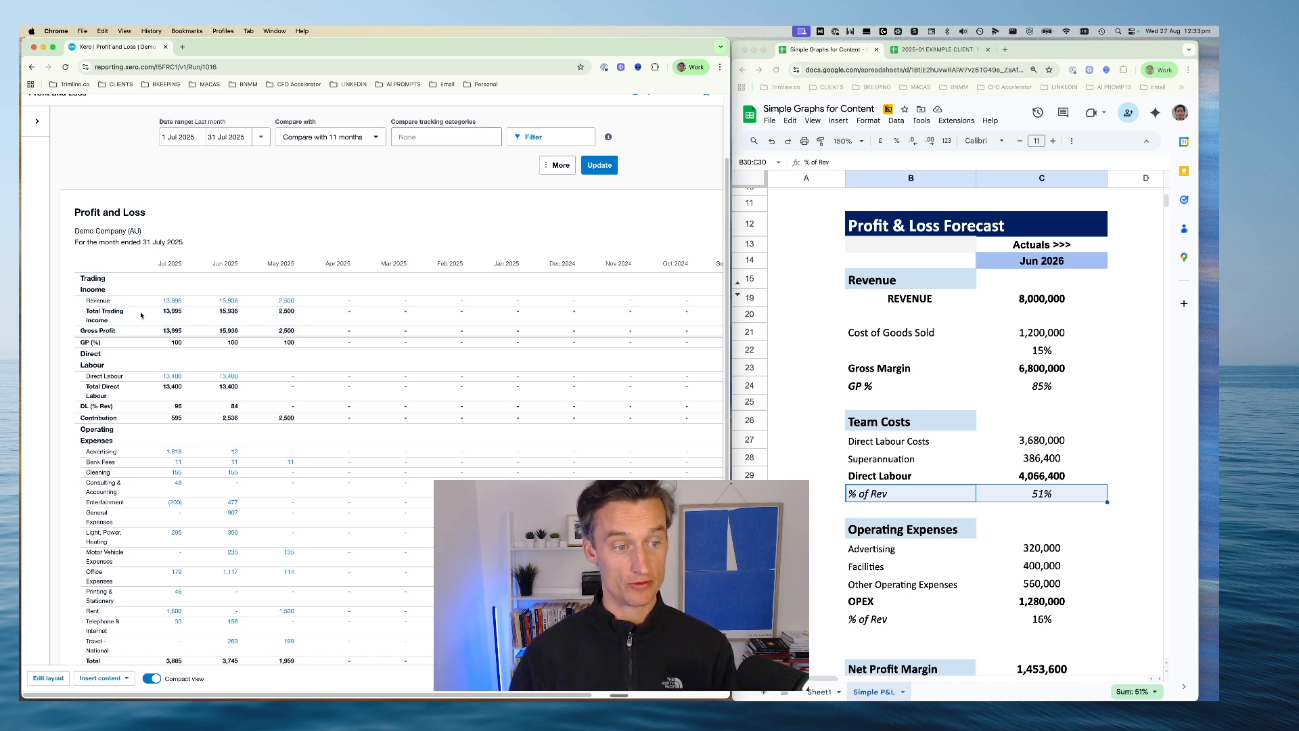
pyautogui.moveTo(82, 331); pyautogui.dragTo(189, 332)
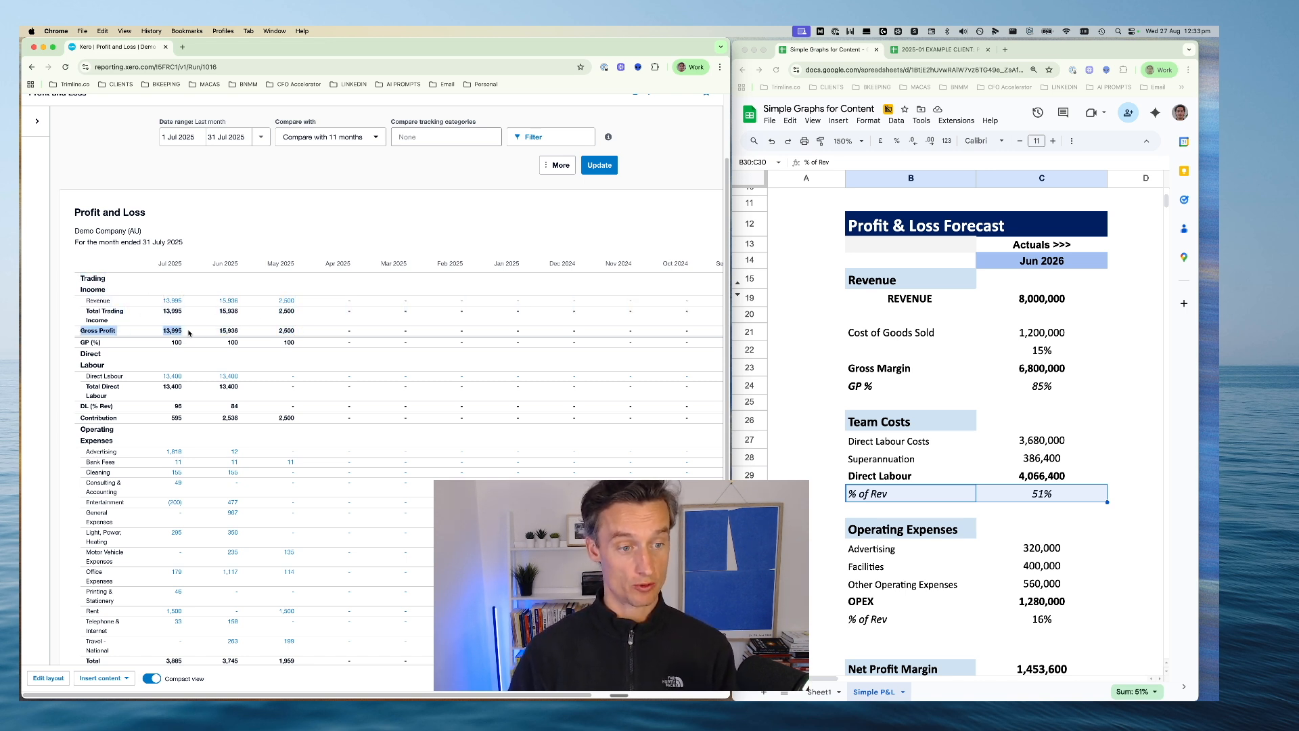
pyautogui.click(168, 329)
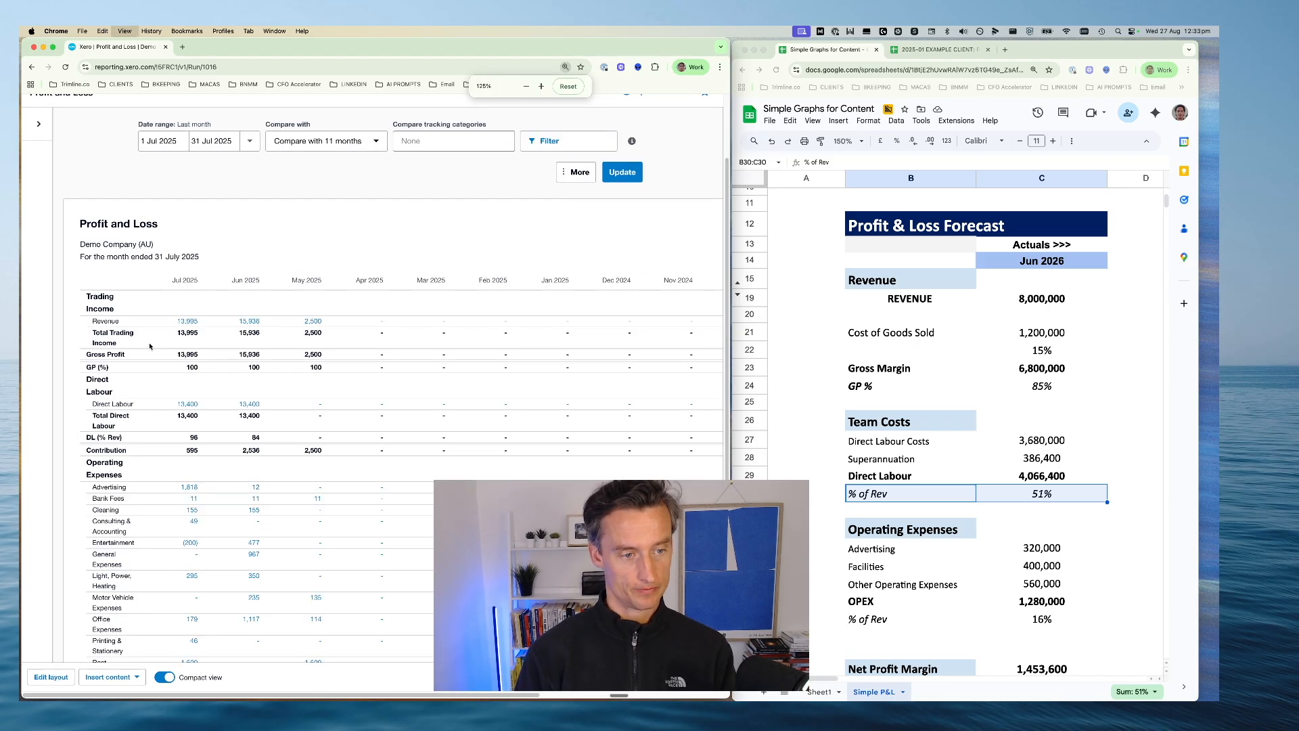
pyautogui.press('super+equal')
pyautogui.press('super+equal')
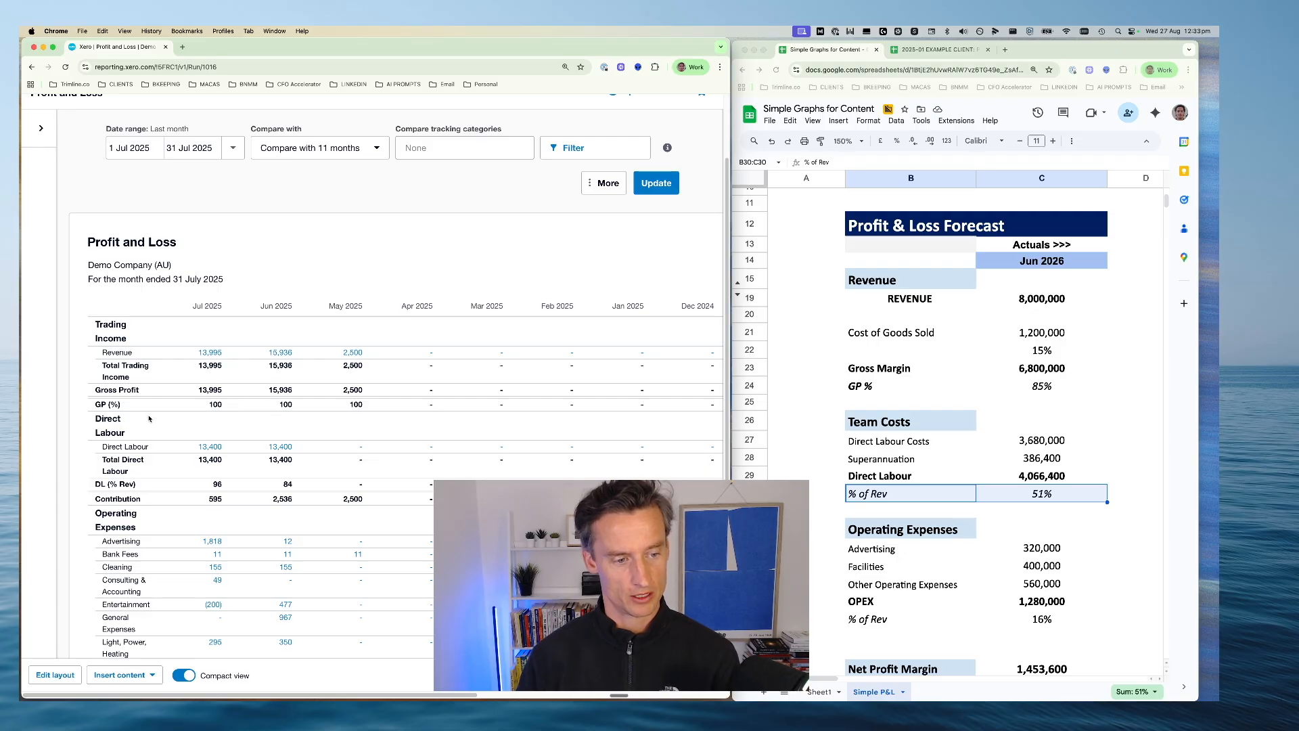
# Check the Direct Labour group and the DL (% Rev) percentages across the months of the report
pyautogui.moveTo(92, 420); pyautogui.dragTo(325, 445)
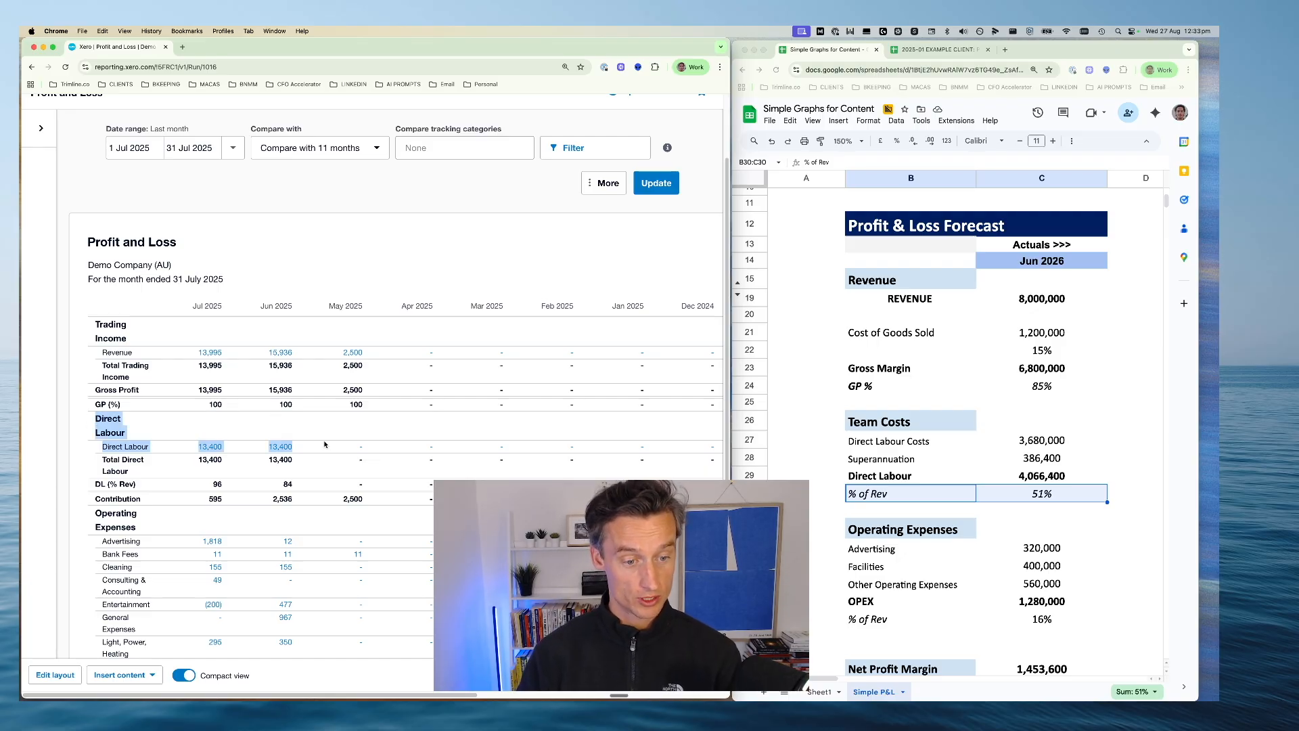
pyautogui.moveTo(94, 484); pyautogui.dragTo(144, 485)
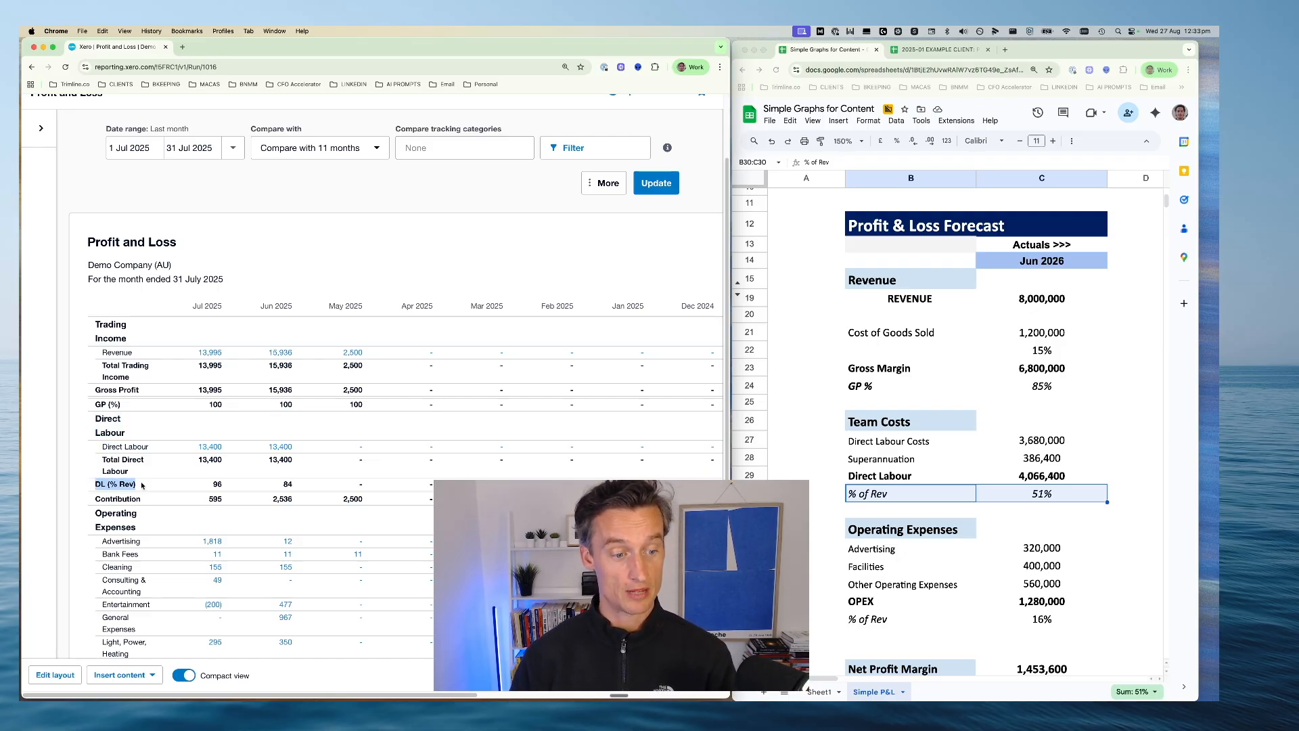
pyautogui.click(215, 487)
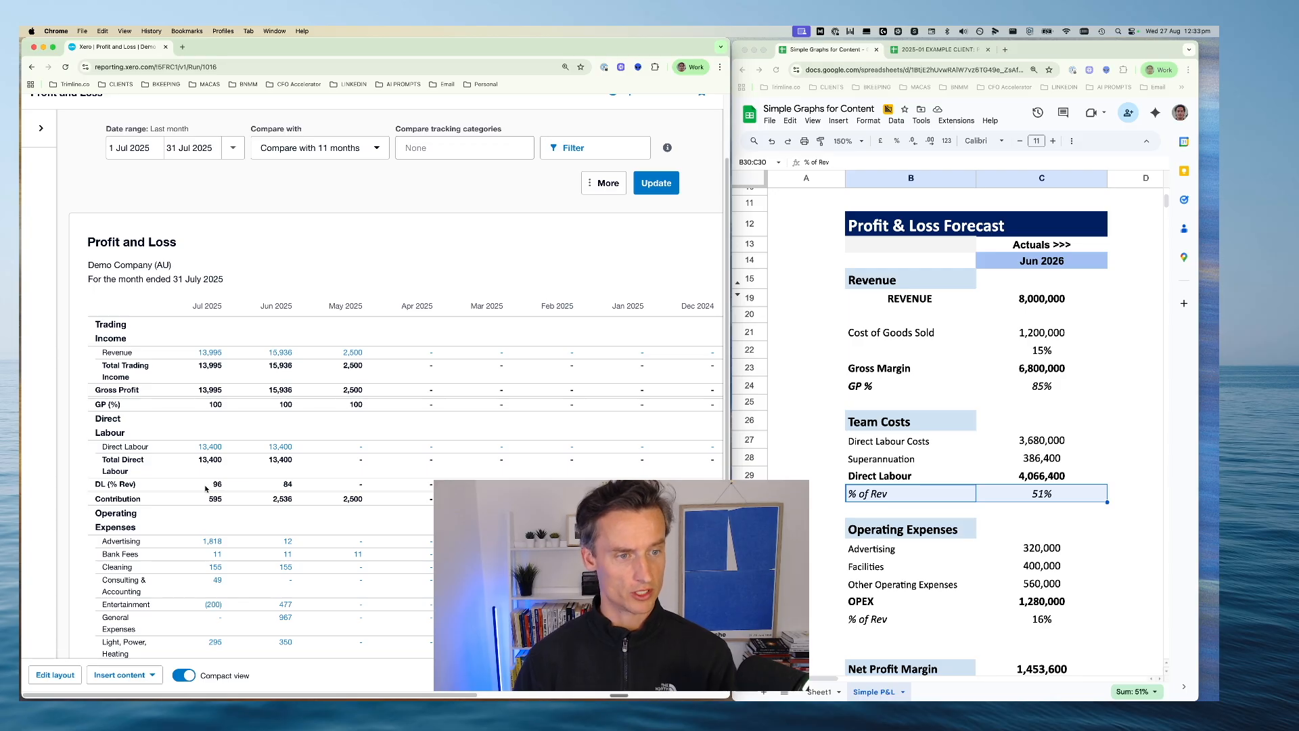
pyautogui.moveTo(202, 487); pyautogui.dragTo(364, 483)
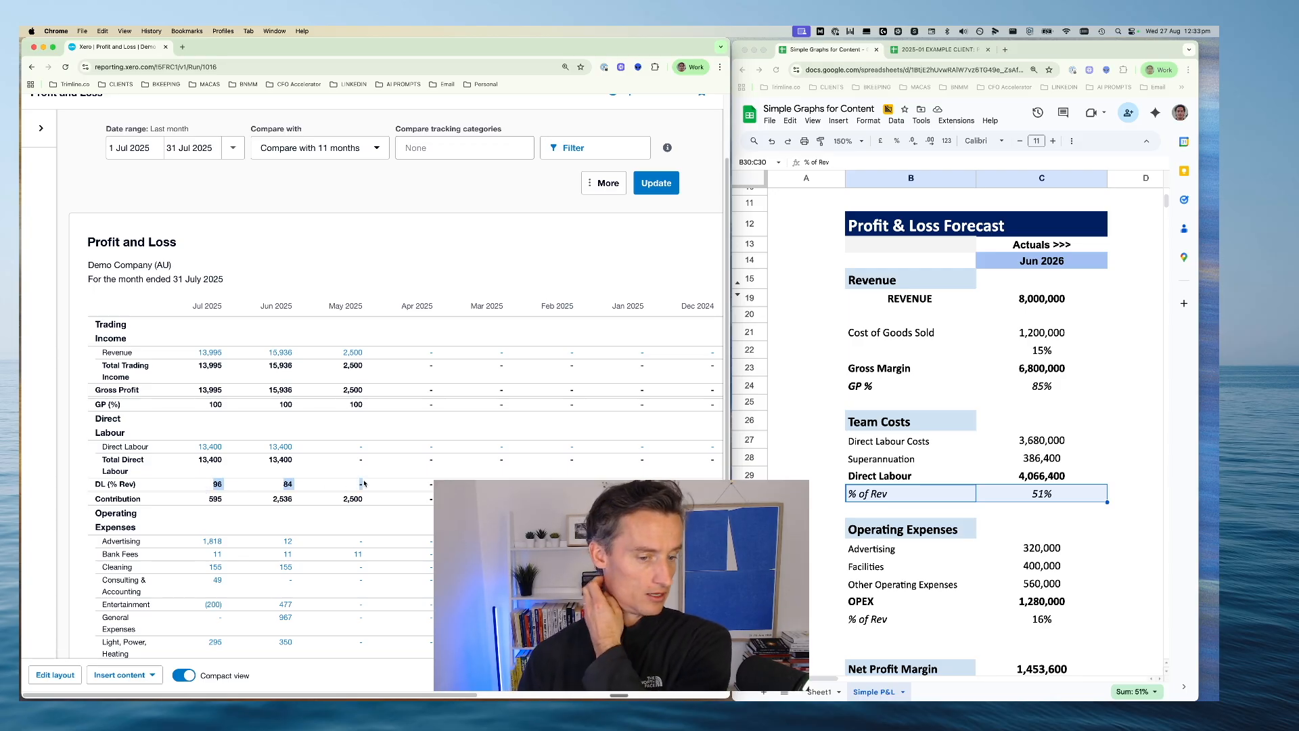
pyautogui.click(214, 484)
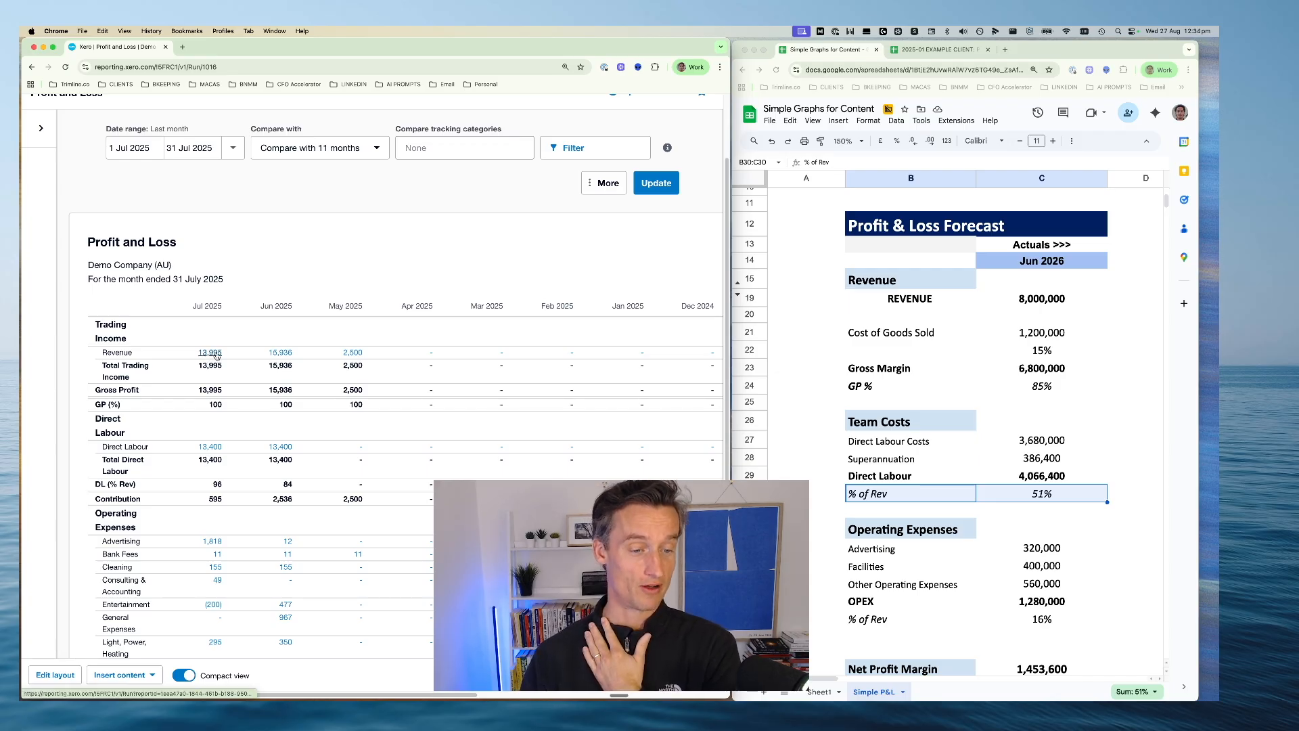
pyautogui.doubleClick(218, 485)
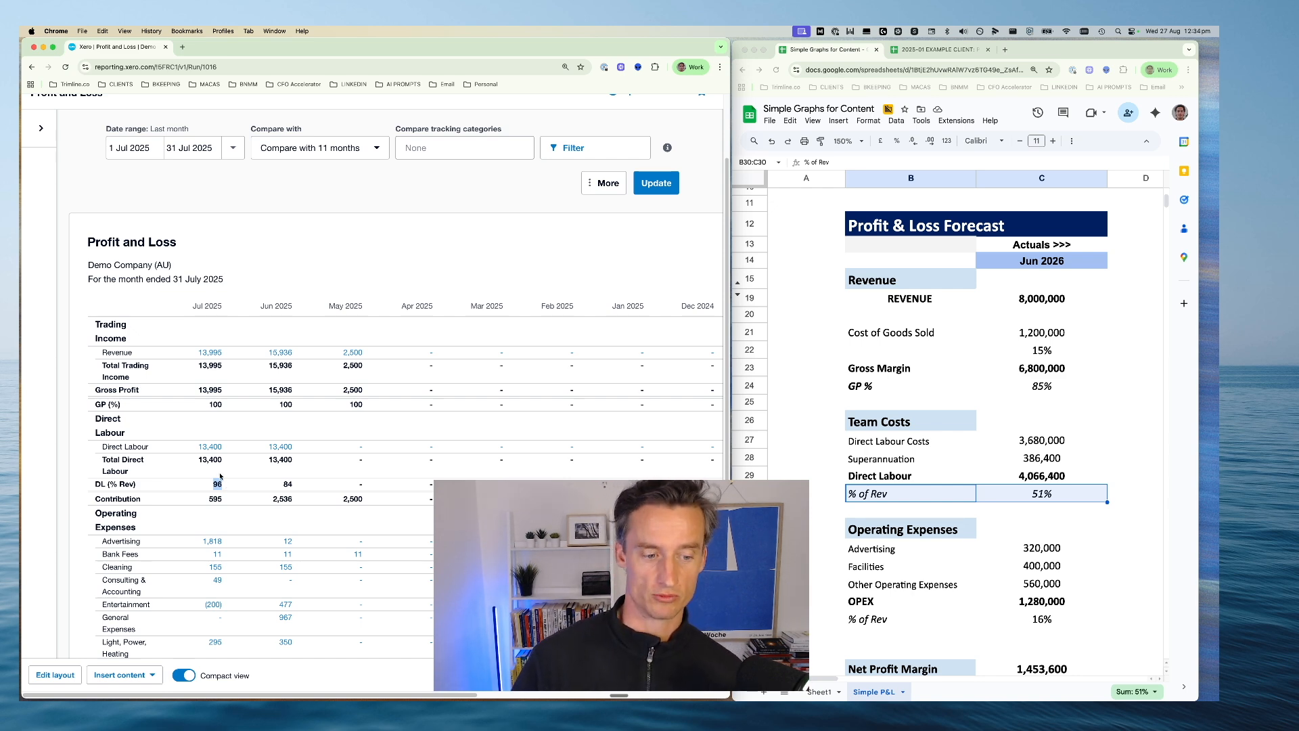
# Review the Contribution row's monthly amounts and the Operating Expenses group in the report
pyautogui.scroll(-5, 220, 476)
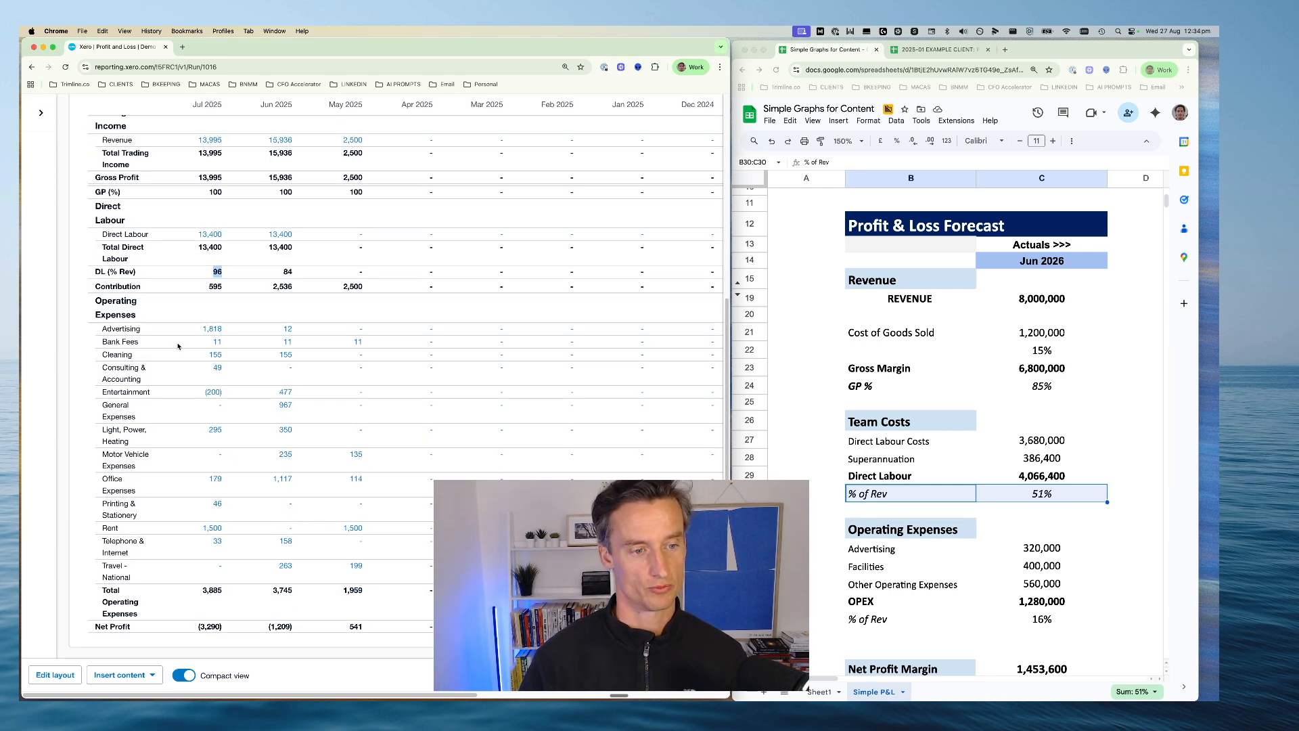
pyautogui.scroll(2, 129, 343)
pyautogui.click(63, 346)
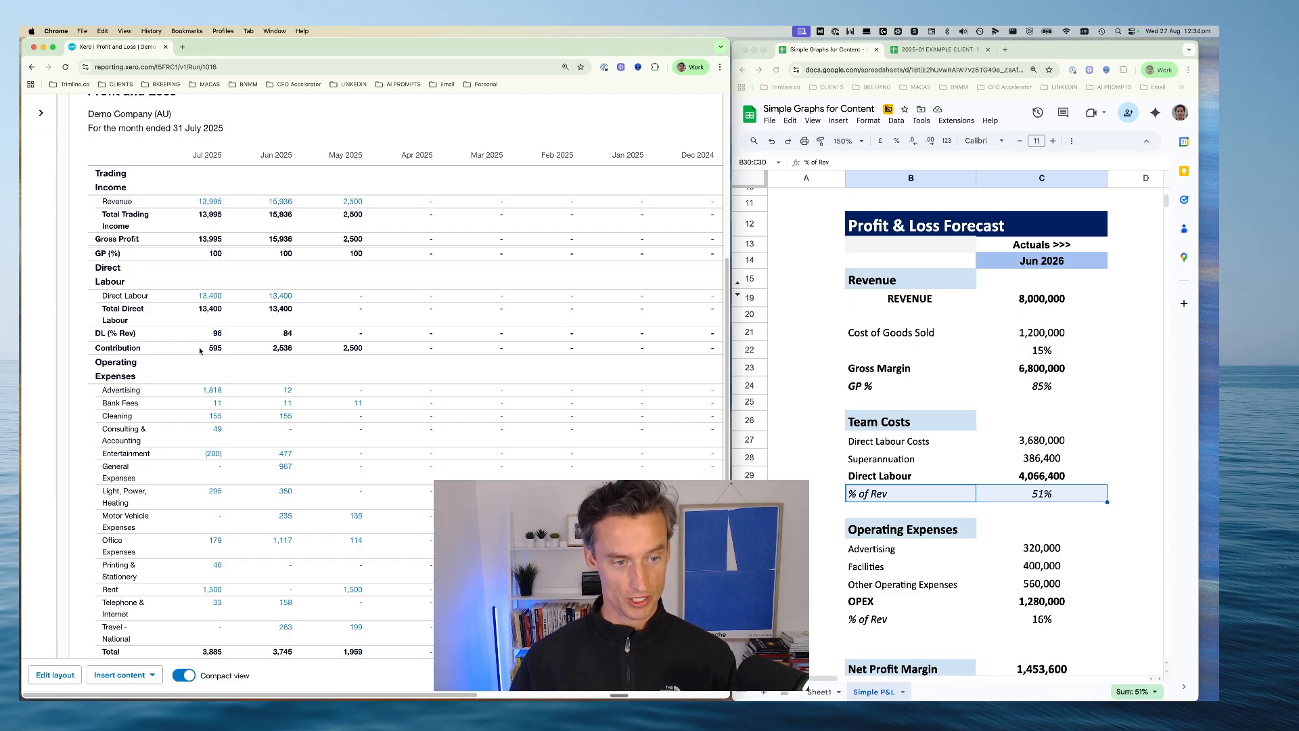
pyautogui.moveTo(210, 347); pyautogui.dragTo(388, 355)
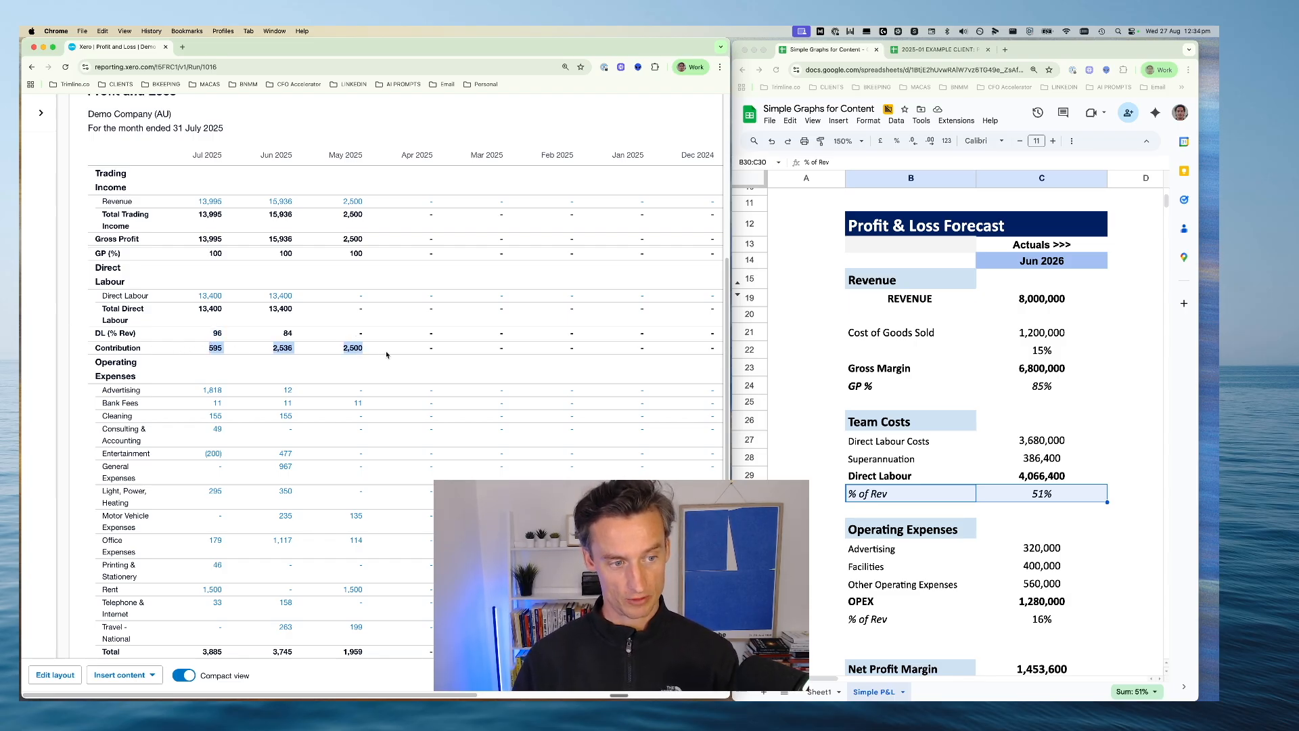
pyautogui.scroll(-2, 386, 355)
pyautogui.moveTo(93, 299); pyautogui.dragTo(433, 575)
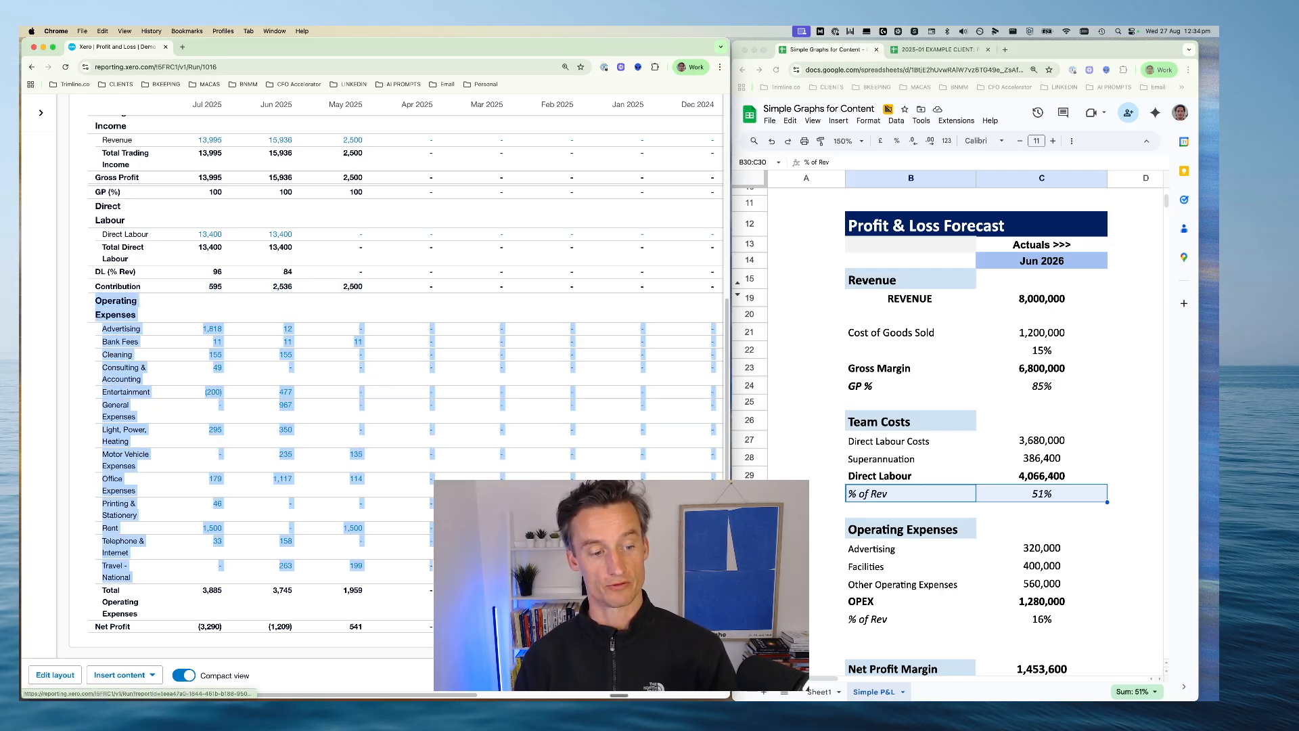
# Open the Profit and Loss report's layout for editing
pyautogui.click(73, 518)
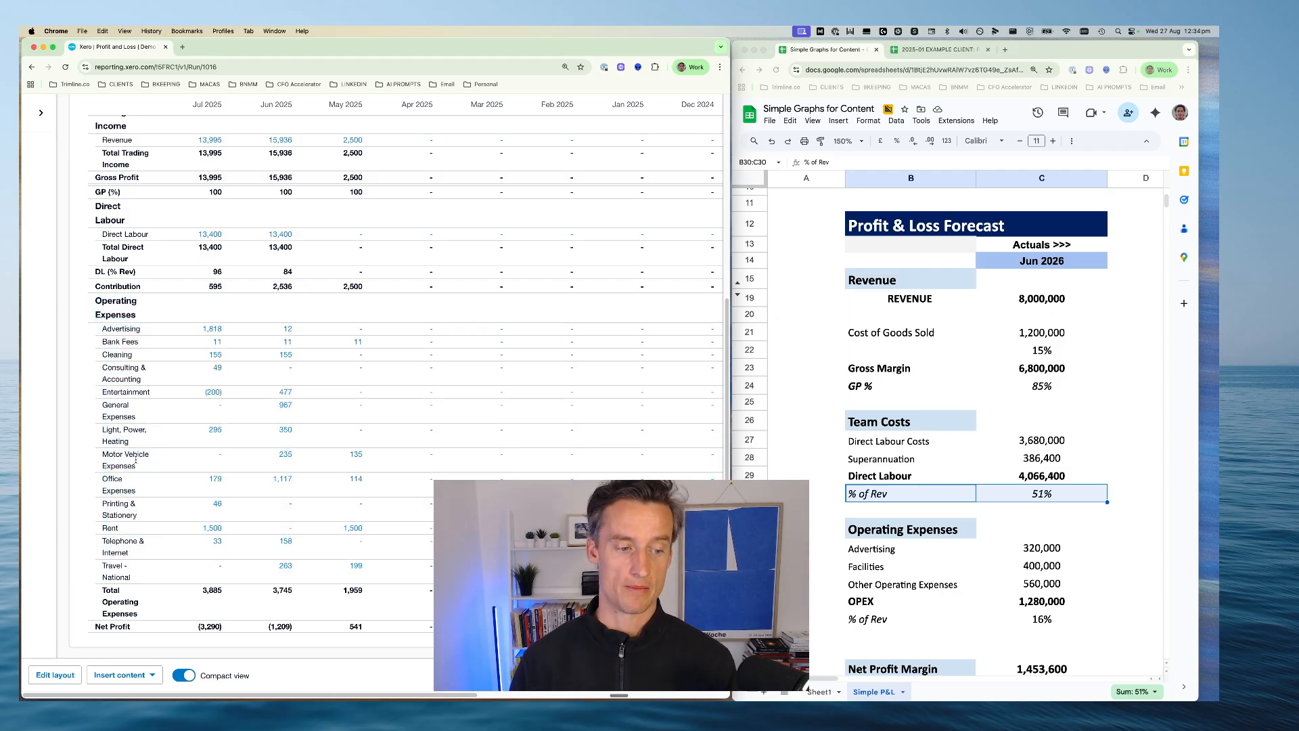
pyautogui.click(54, 676)
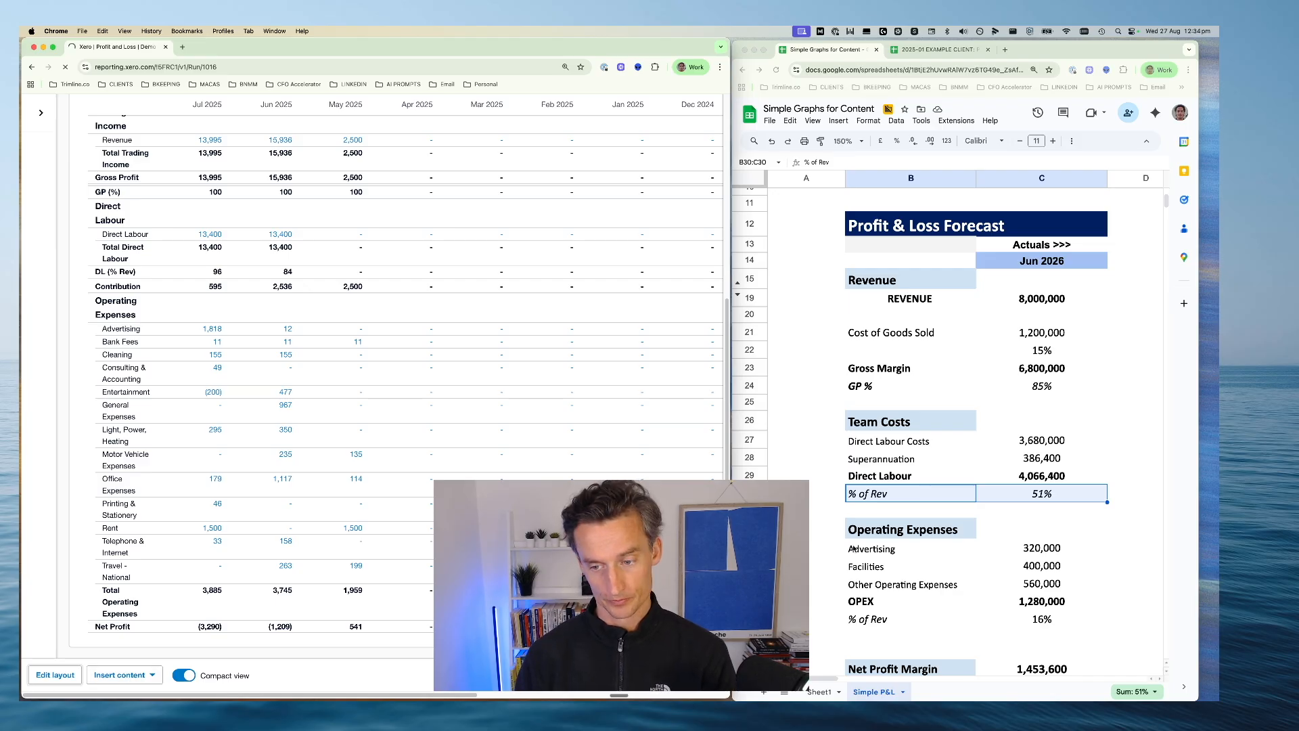
pyautogui.click(967, 462)
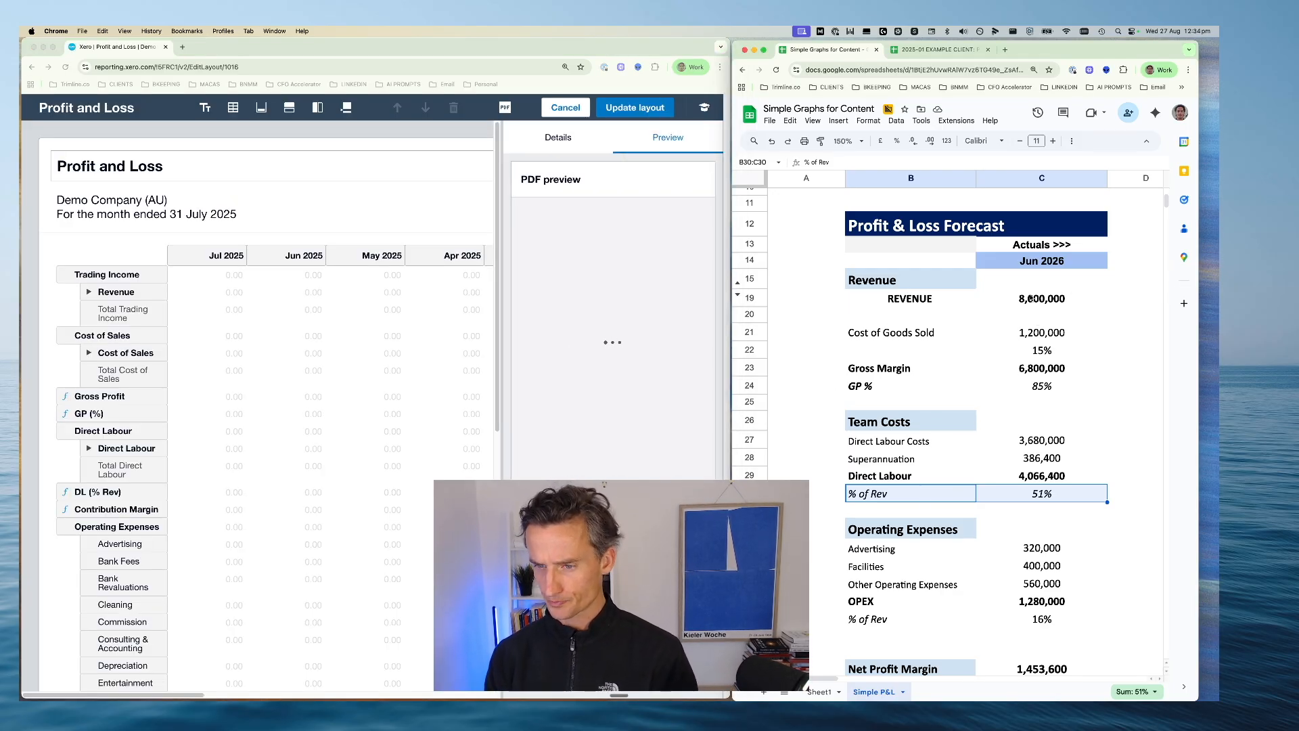
# Review the Revenue, Cost of Goods Sold and Gross Margin cells and the Gross Margin formula in the forecast spreadsheet
pyautogui.click(1029, 299)
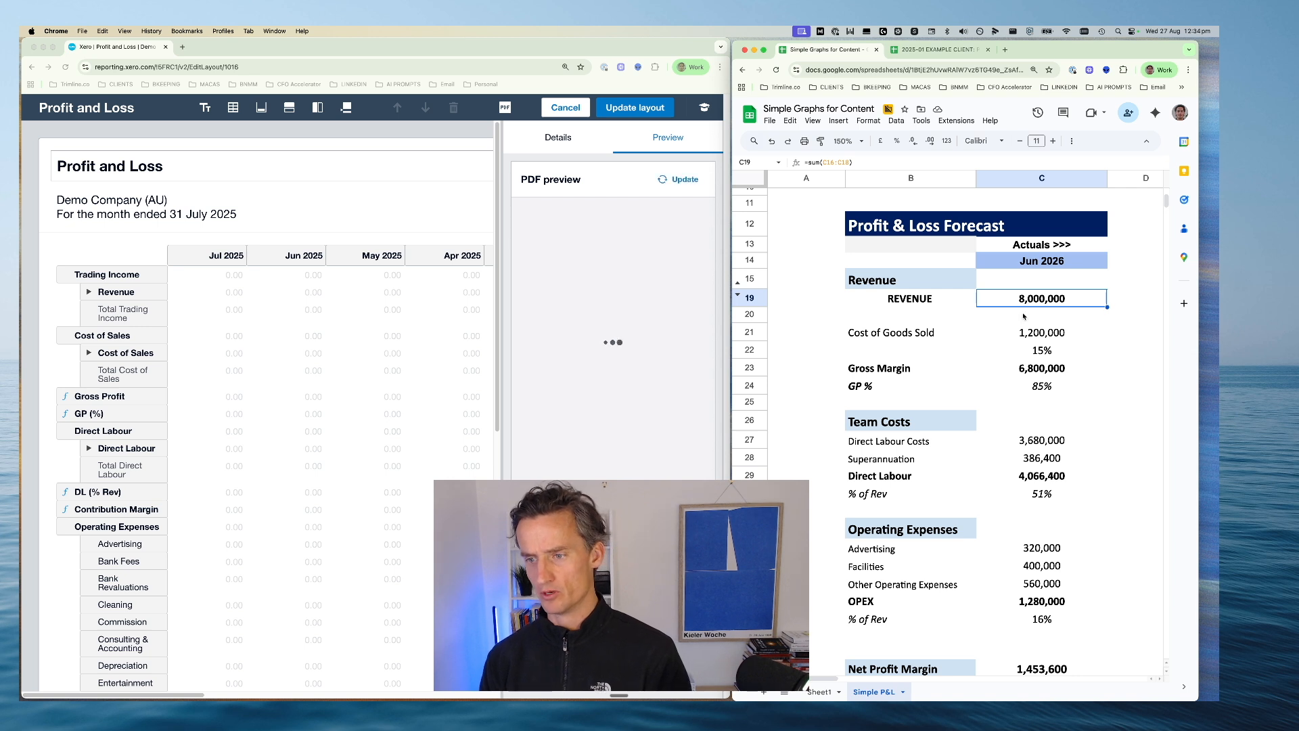
pyautogui.click(943, 335)
pyautogui.press('Right')
pyautogui.press('Down')
pyautogui.press('Down')
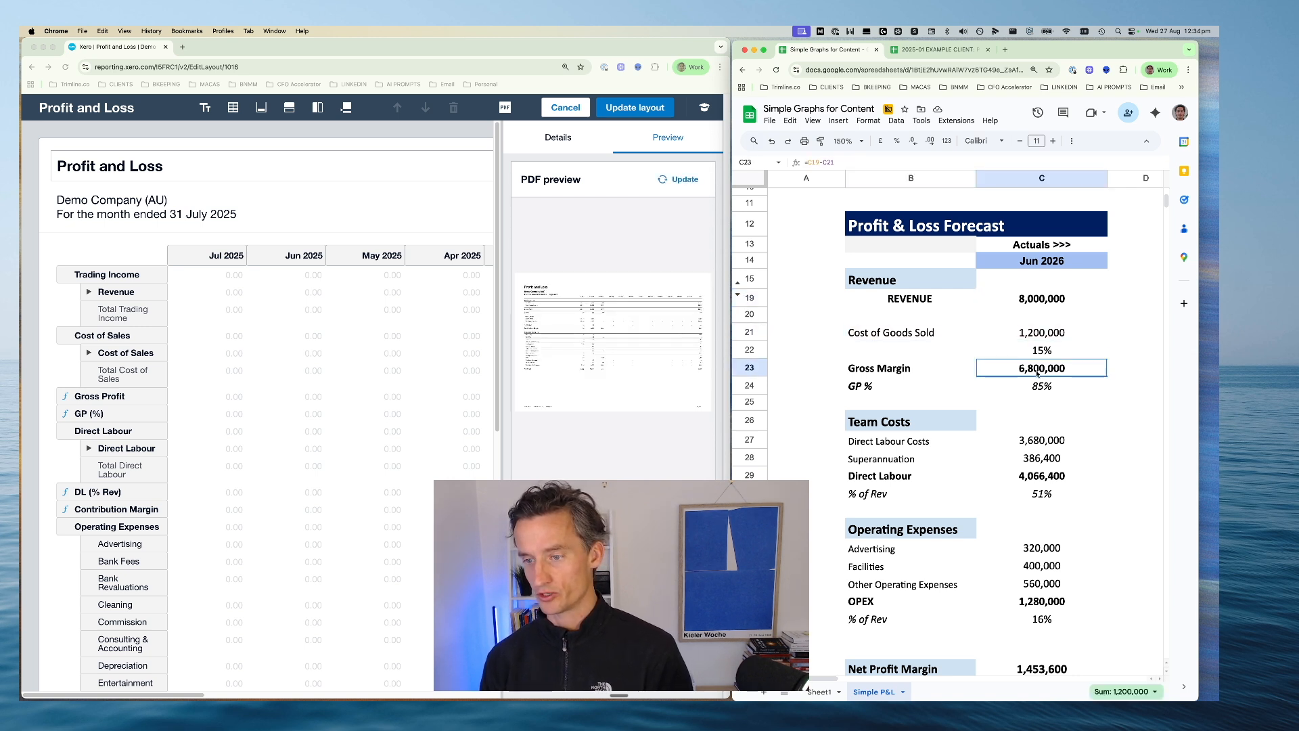
pyautogui.press('Return')
pyautogui.press('Escape')
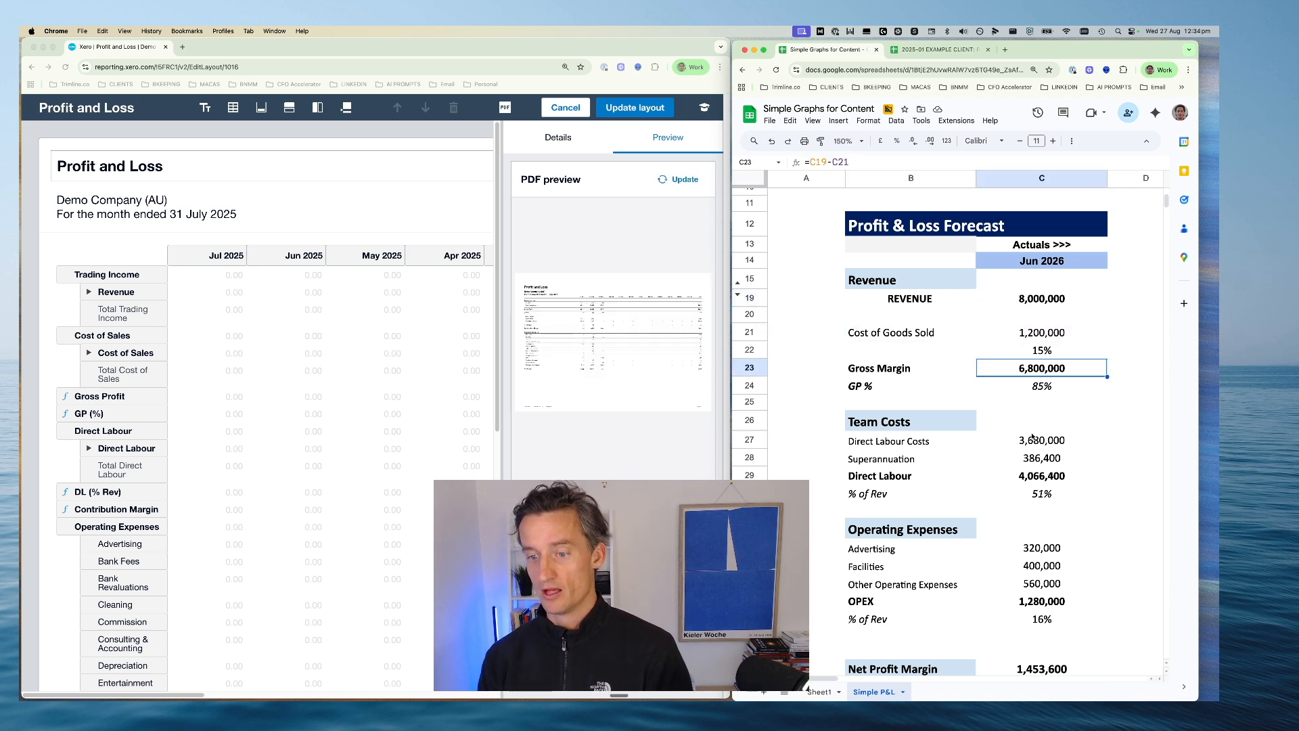
# Check the Team Costs rows and the Direct Labour sum formula in the forecast spreadsheet
pyautogui.moveTo(1032, 437); pyautogui.dragTo(1036, 478)
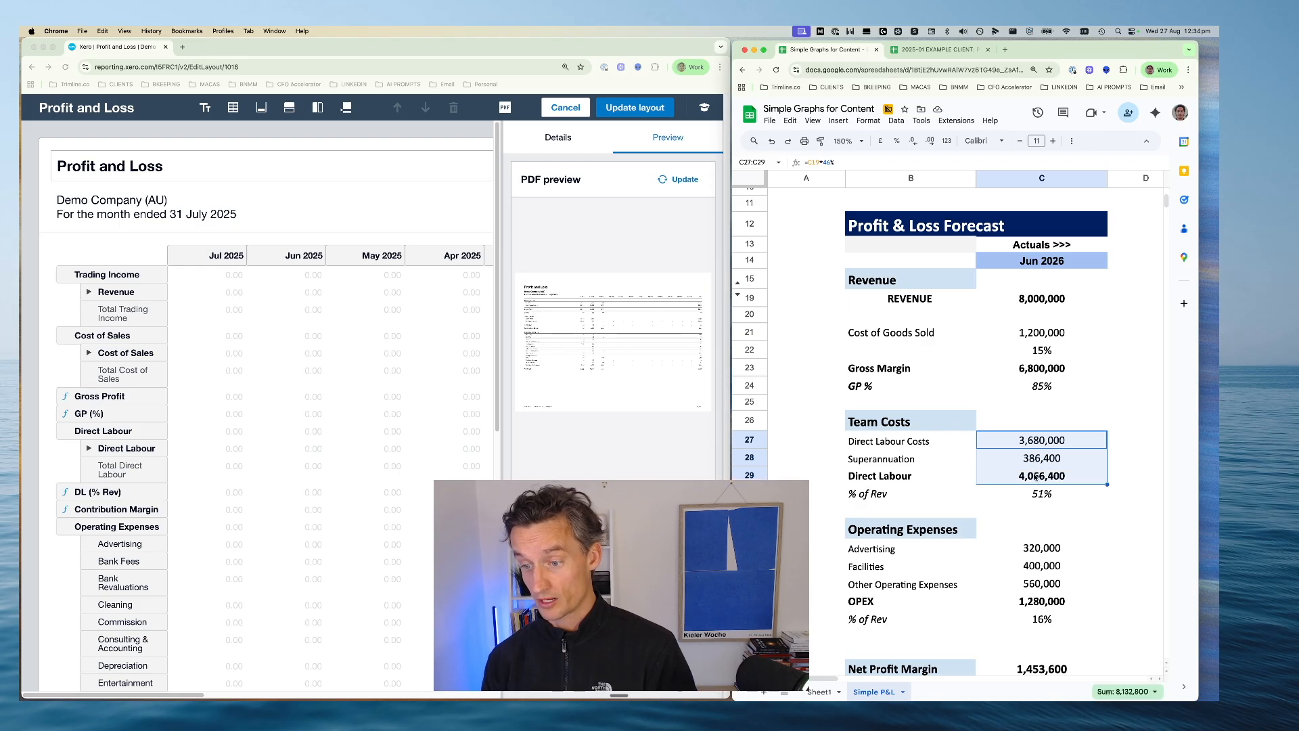
pyautogui.doubleClick(1036, 475)
pyautogui.press('Escape')
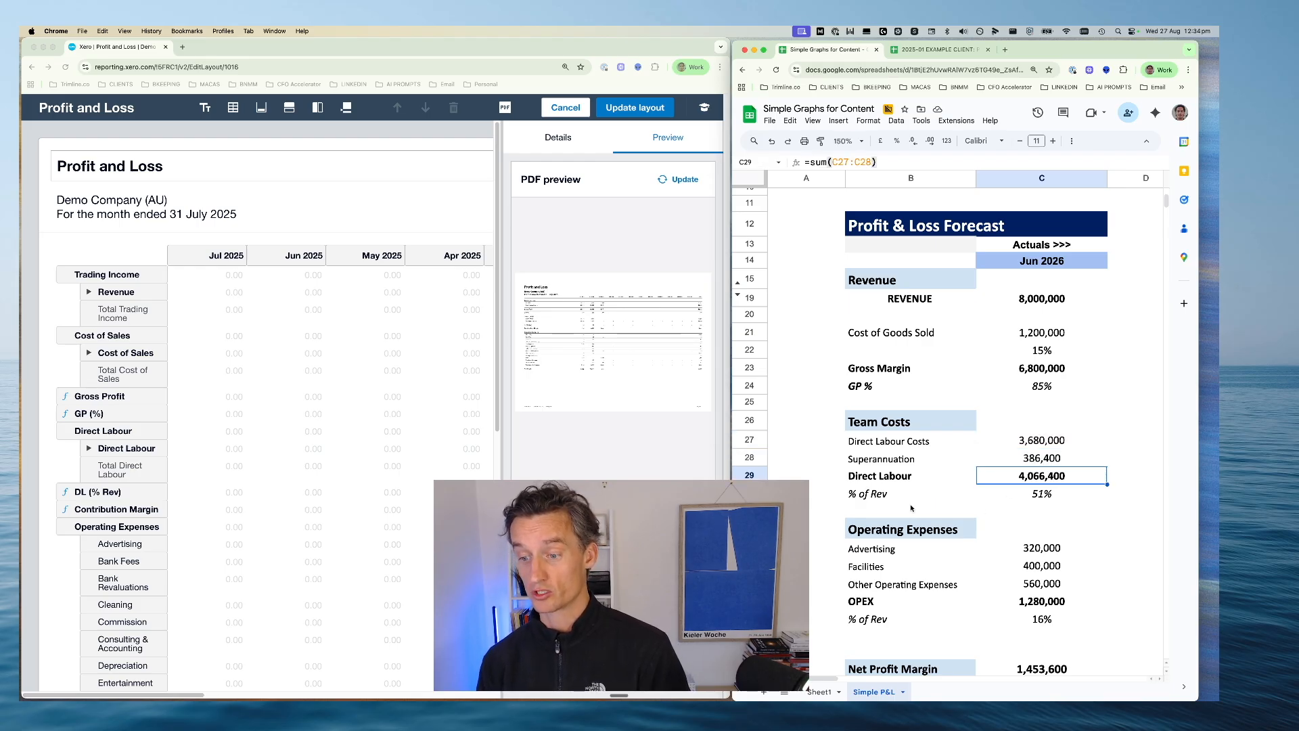
pyautogui.moveTo(864, 510); pyautogui.dragTo(1039, 513)
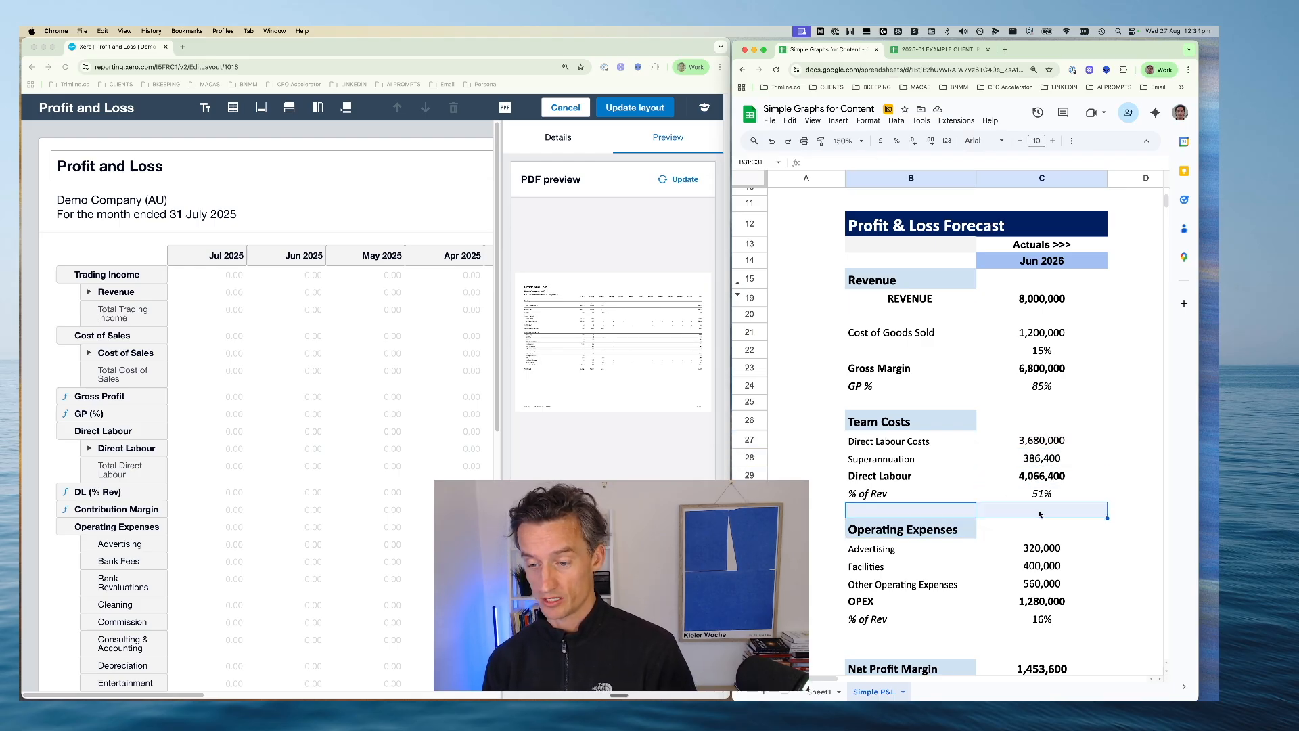
pyautogui.scroll(-1, 1039, 513)
pyautogui.click(1026, 452)
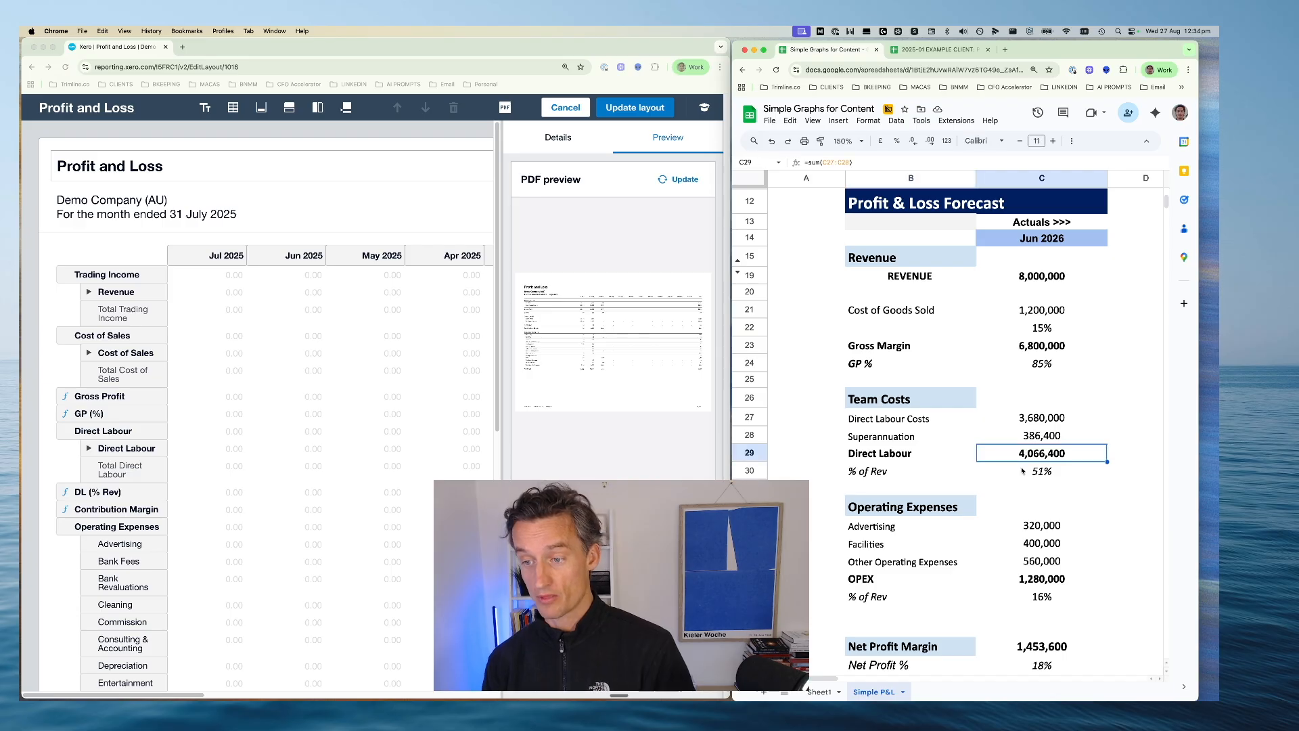
# Review the Operating Expenses rows and the Net Profit Margin formula in the forecast spreadsheet
pyautogui.scroll(-2, 1022, 534)
pyautogui.moveTo(901, 467); pyautogui.dragTo(1045, 523)
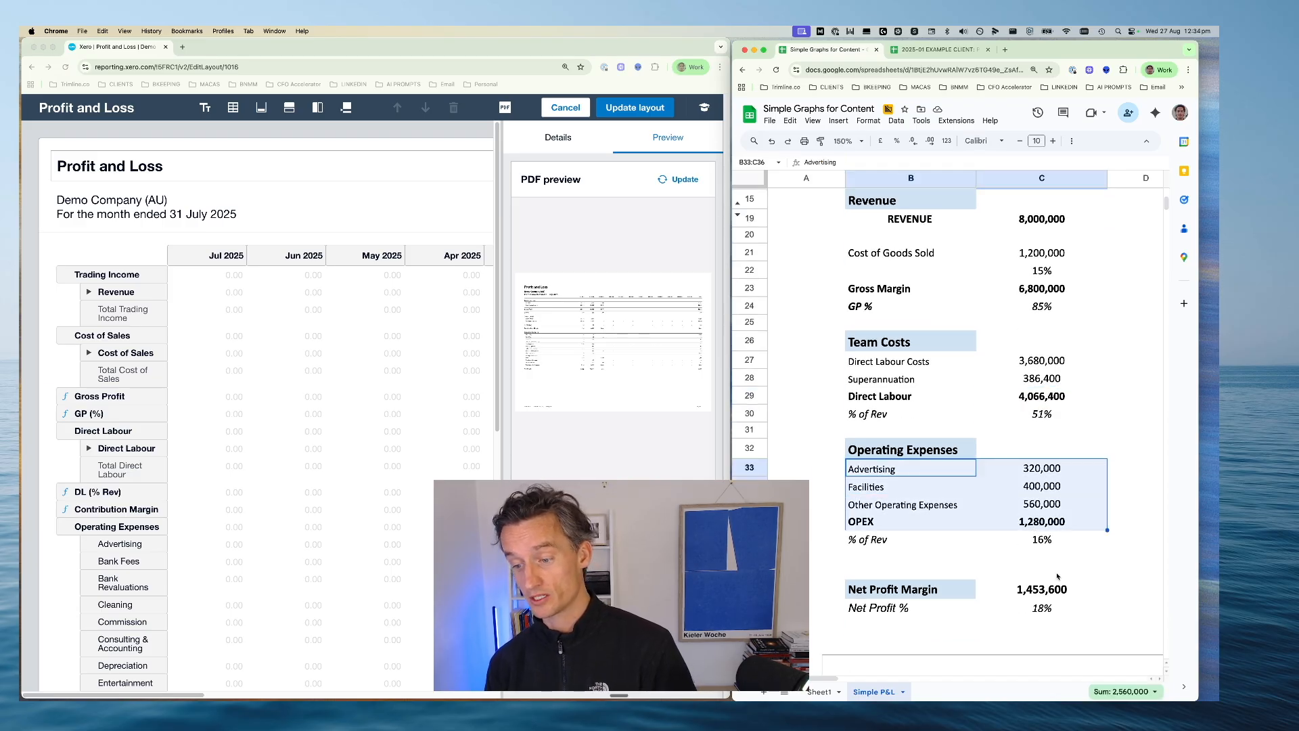
pyautogui.click(1029, 590)
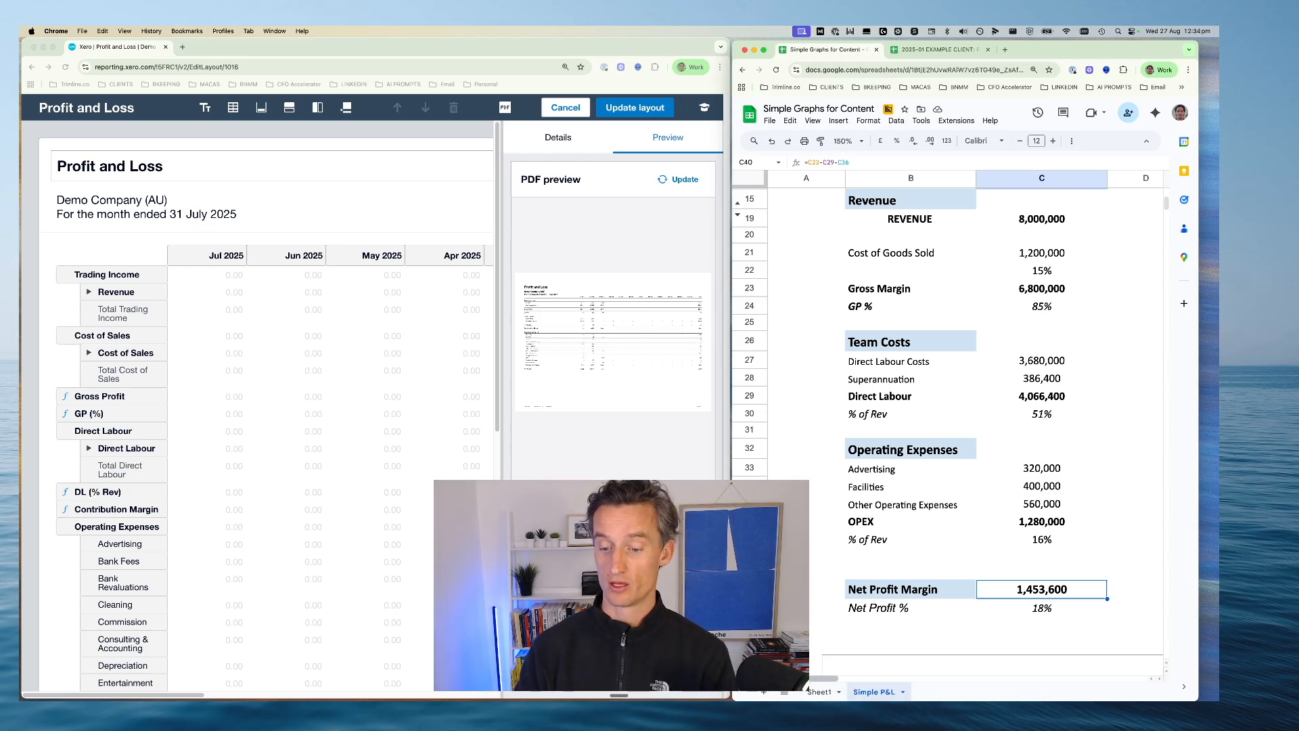
# Examine the Common Sizing table's Revenue, COGS, Direct Labour, OPEX and Net Profit blocks beside the forecast
pyautogui.hscroll(5, 908, 424)
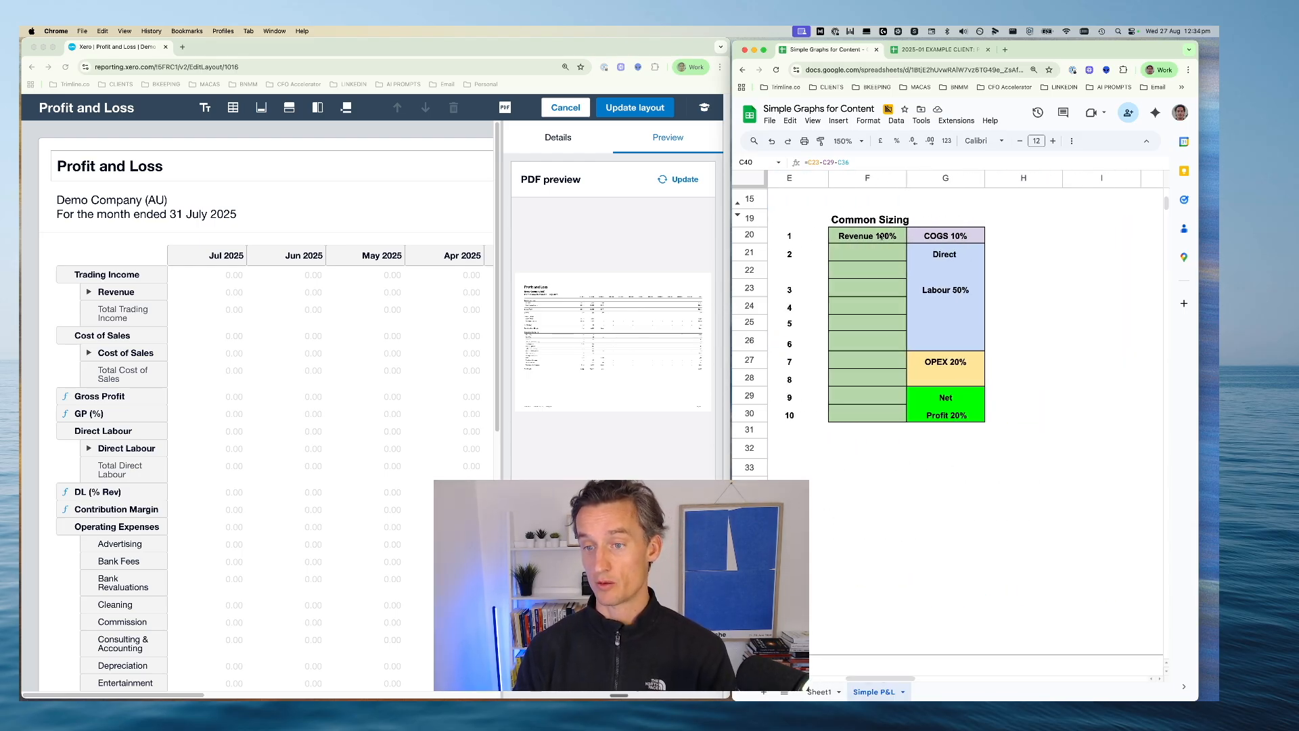
pyautogui.moveTo(880, 235); pyautogui.dragTo(884, 411)
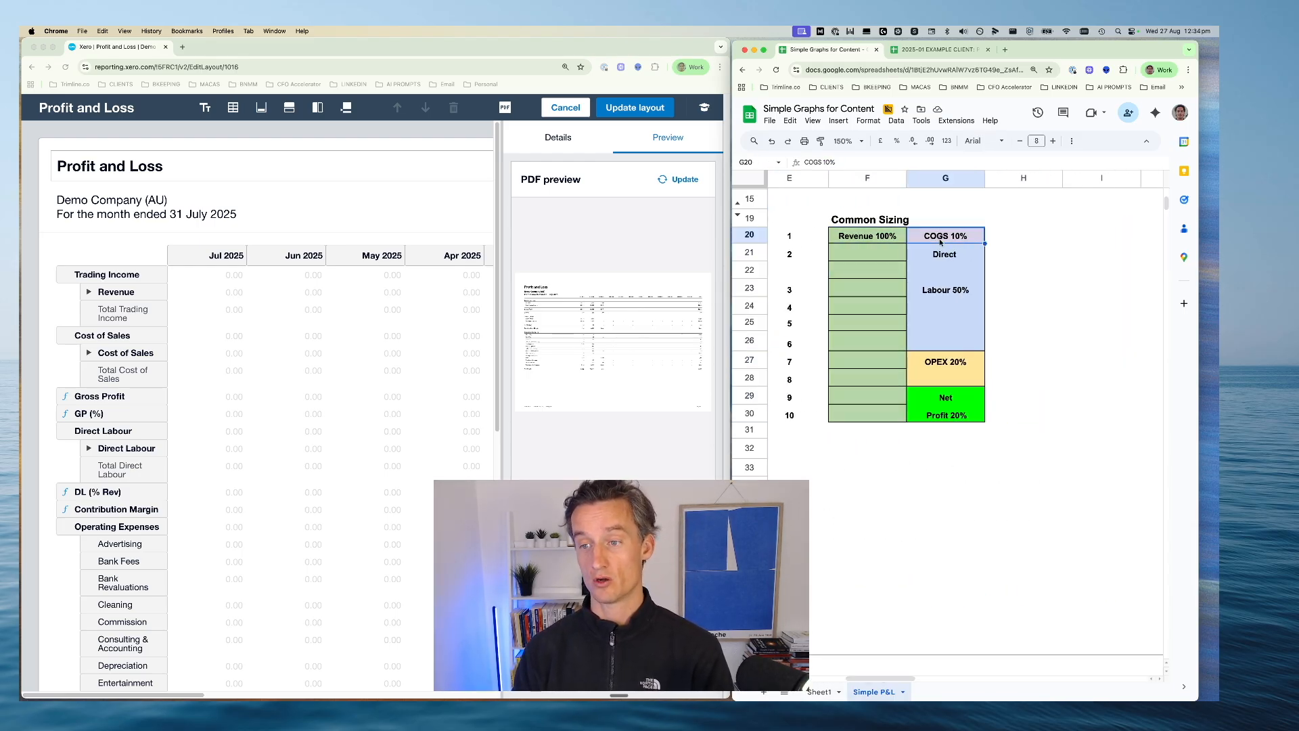
pyautogui.moveTo(937, 251); pyautogui.dragTo(947, 362)
pyautogui.click(947, 363)
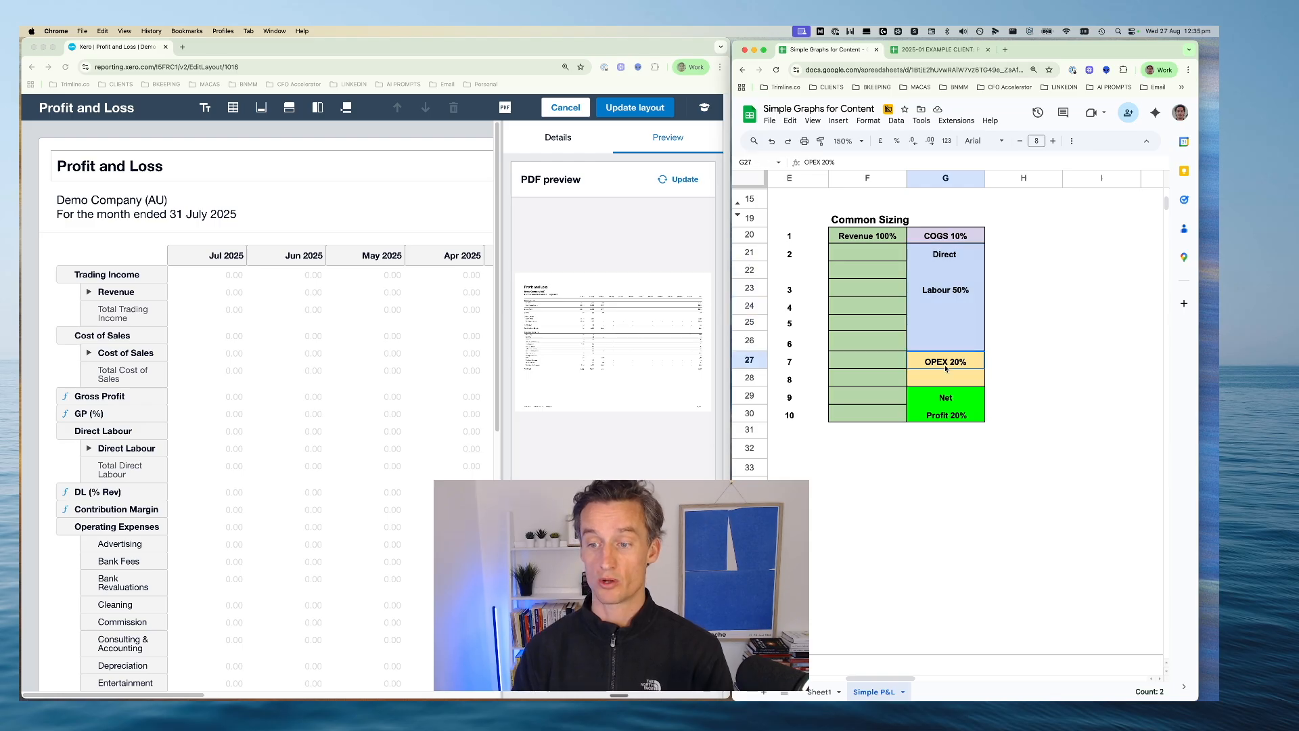
pyautogui.click(949, 397)
pyautogui.click(945, 447)
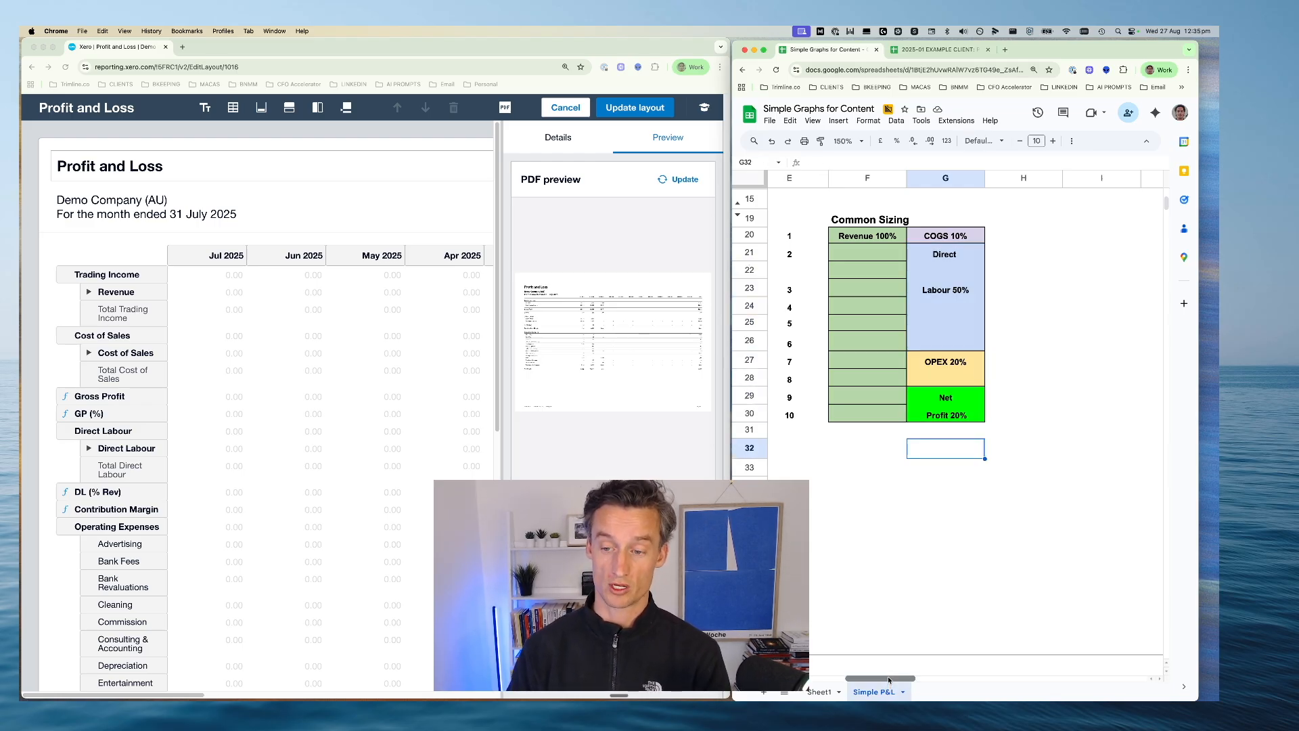
pyautogui.moveTo(942, 255); pyautogui.dragTo(947, 339)
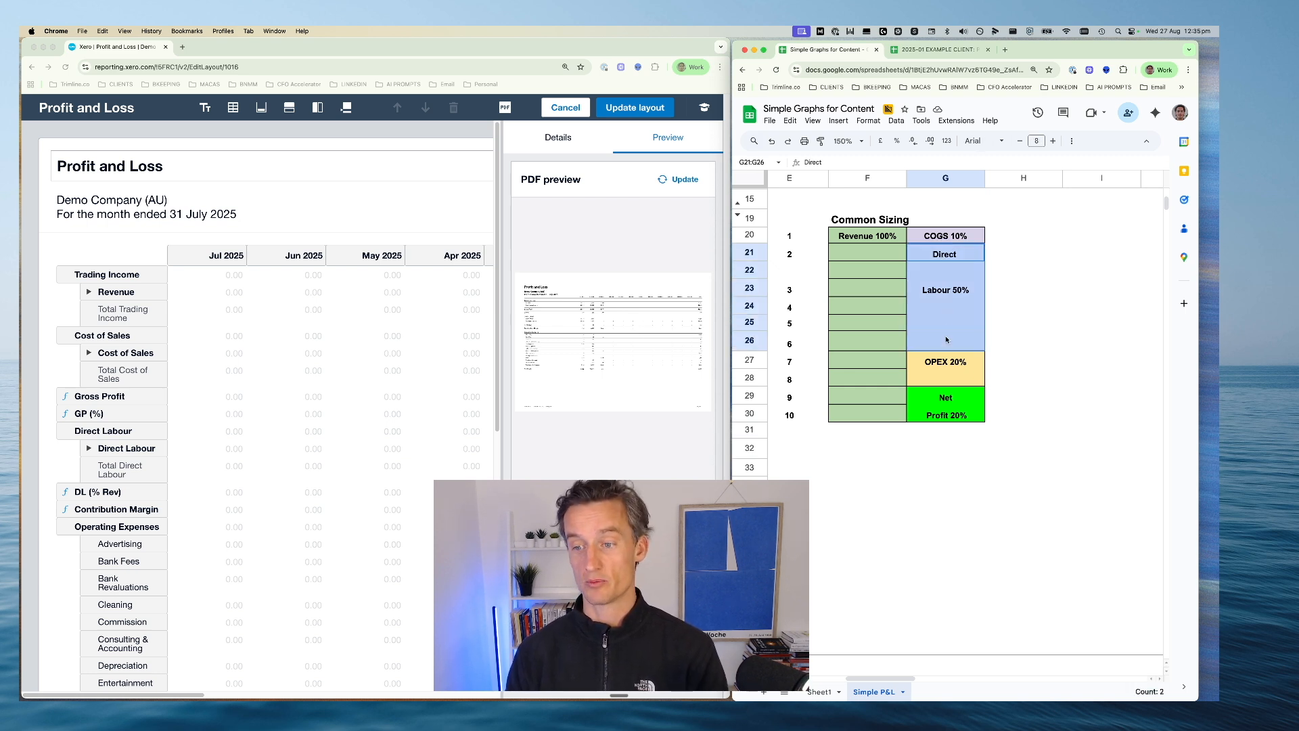
pyautogui.moveTo(875, 237); pyautogui.dragTo(878, 405)
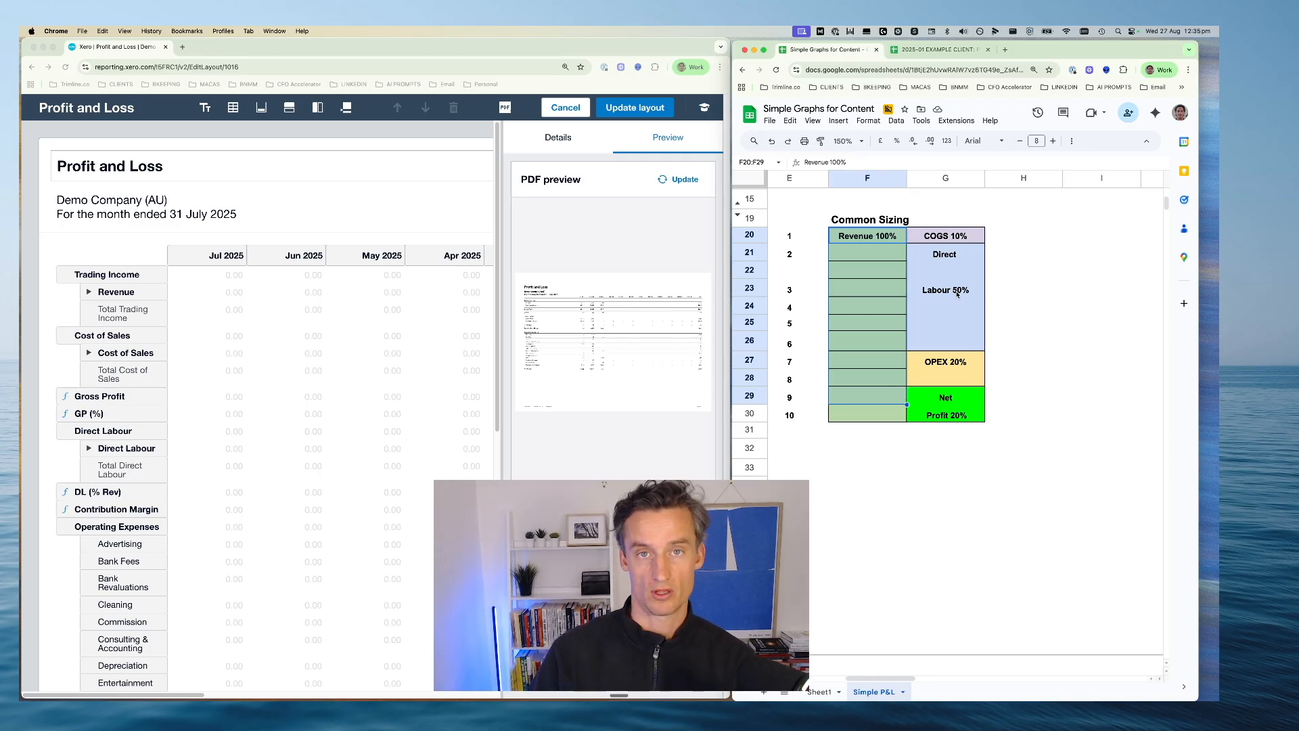
pyautogui.click(933, 487)
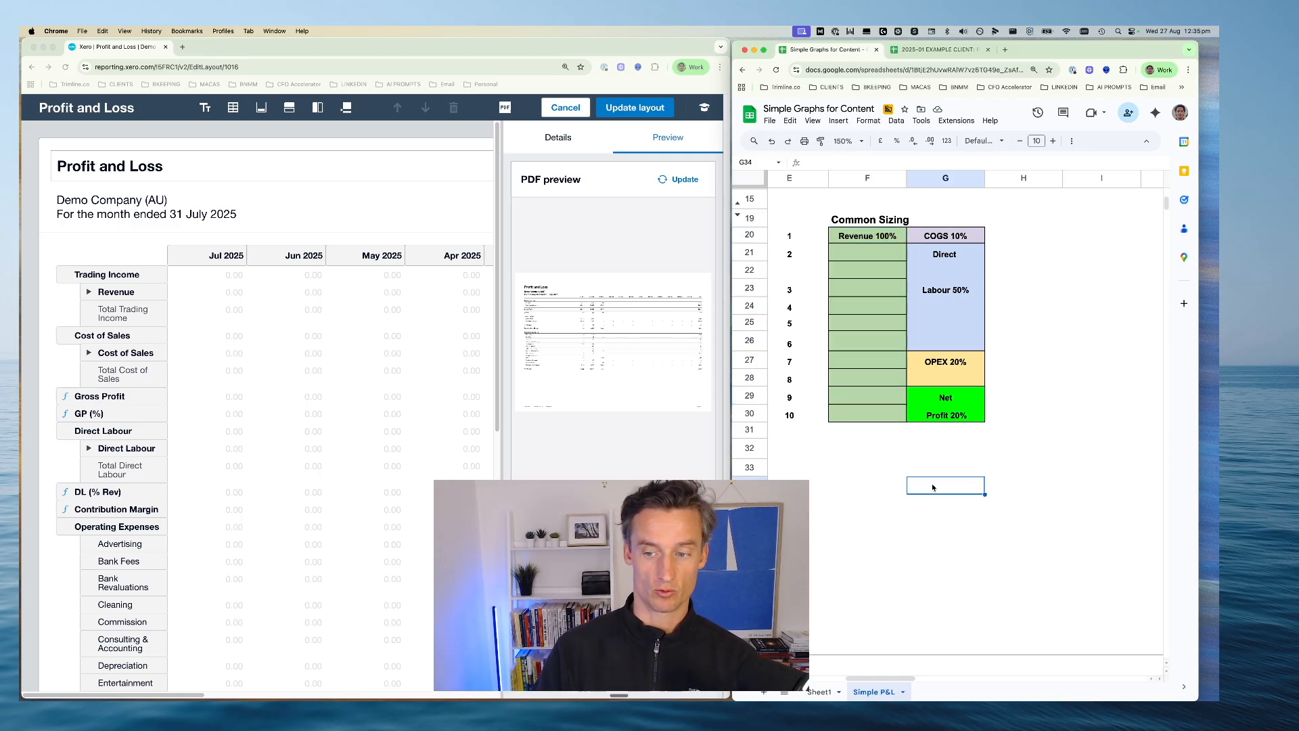
# Place the Advertising row under Operating Expenses in its own new group and set the group's heading to Advertising
pyautogui.scroll(-1, 343, 395)
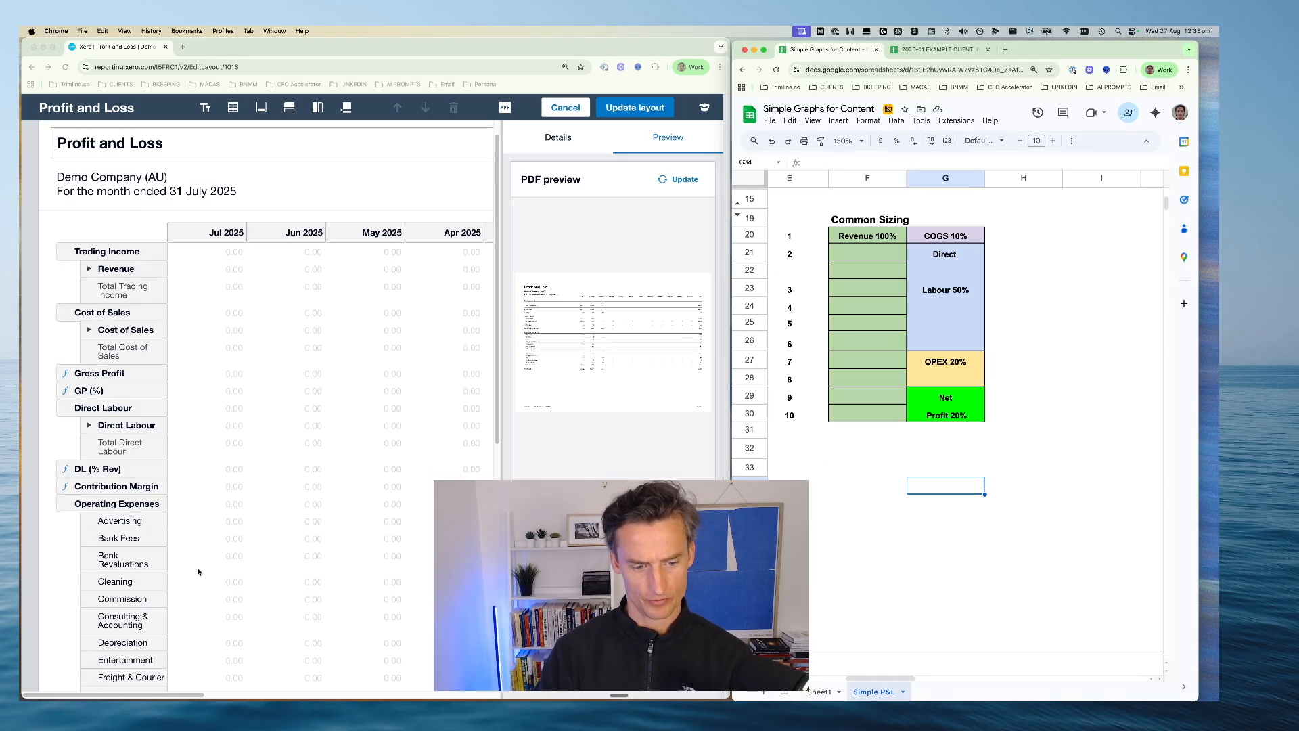
pyautogui.scroll(-5, 181, 664)
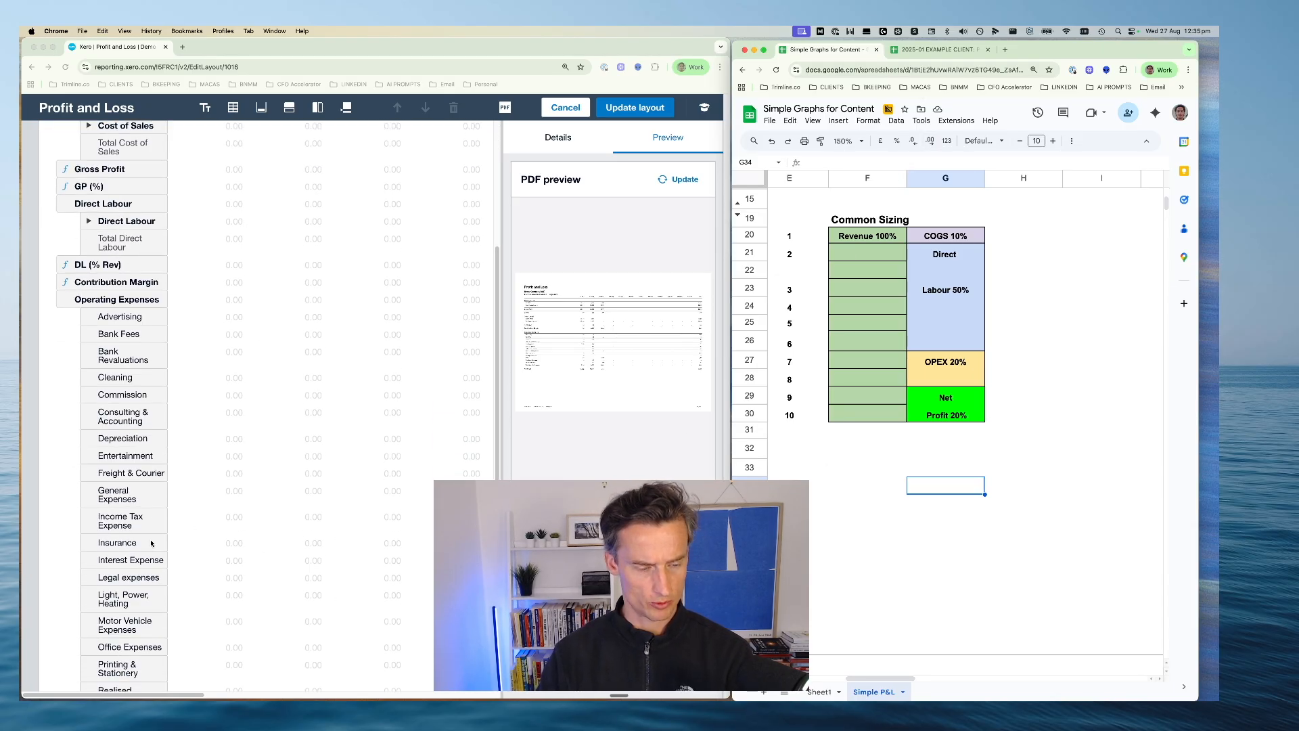
pyautogui.click(132, 340)
pyautogui.click(96, 318)
pyautogui.scroll(-2, 101, 331)
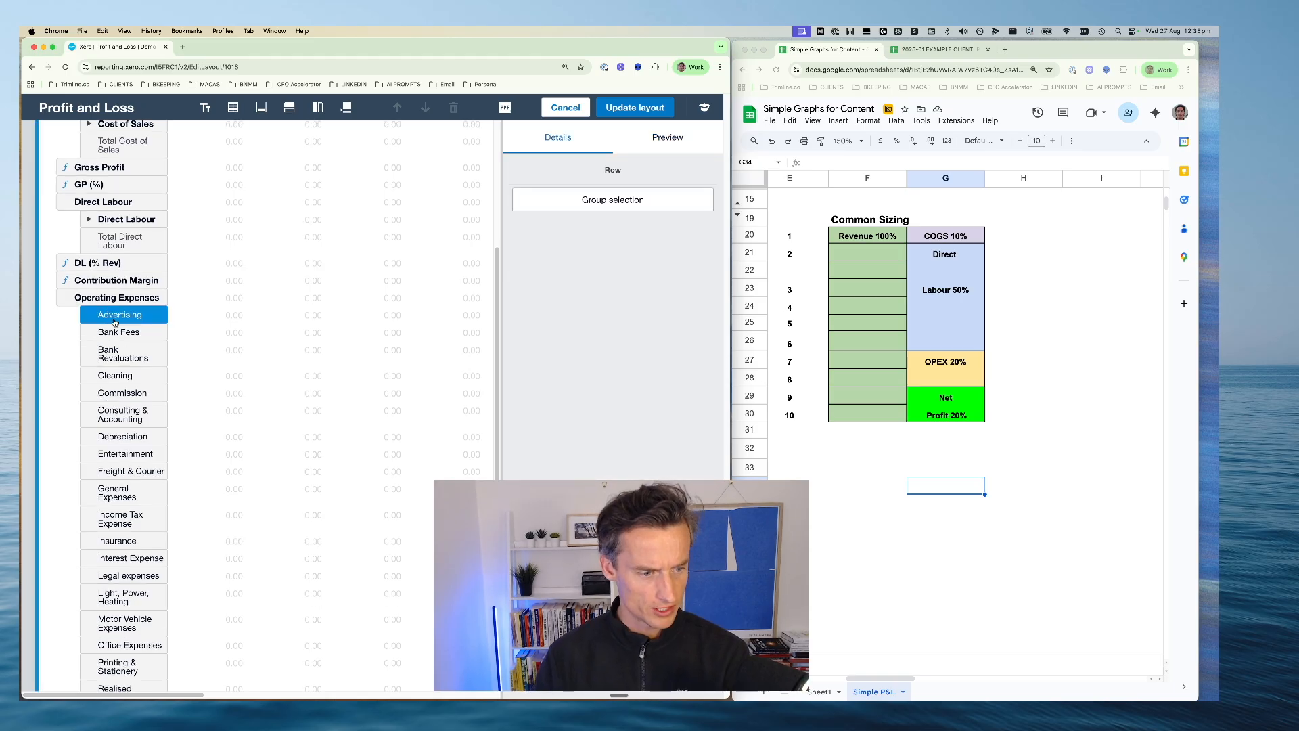
pyautogui.scroll(-3, 103, 340)
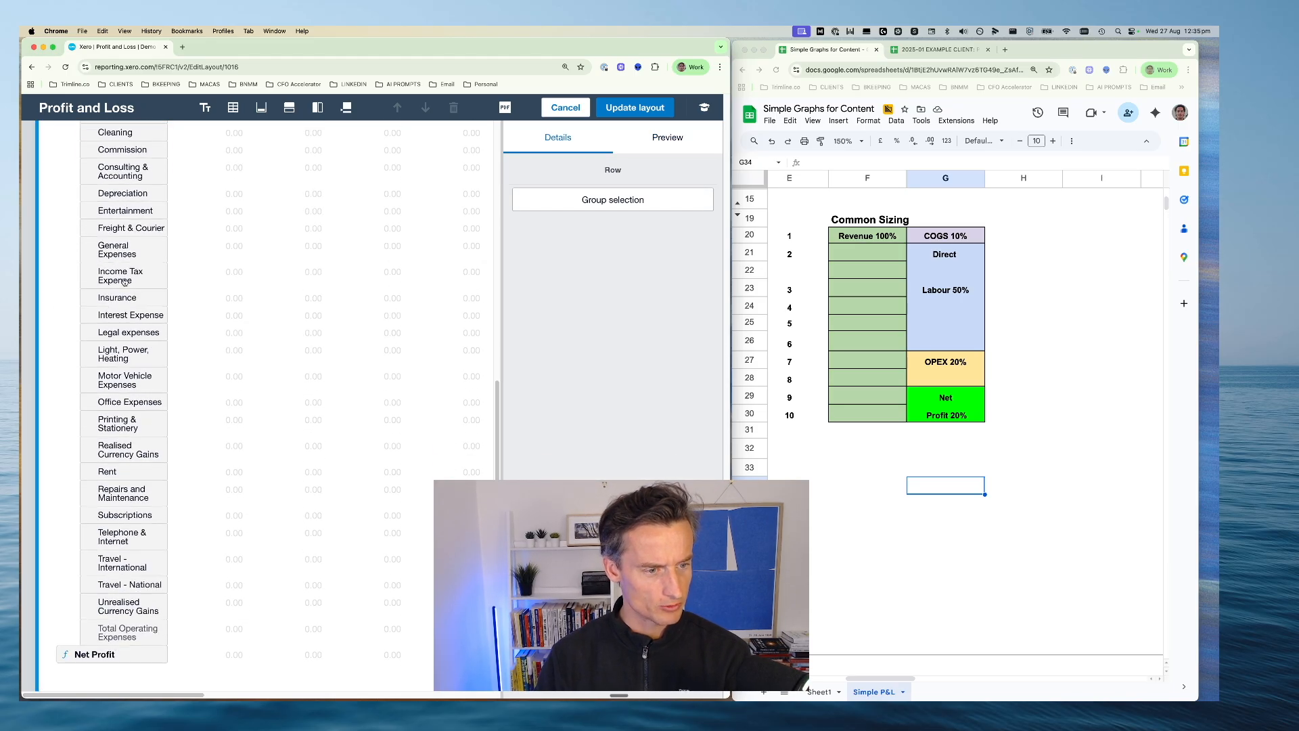
pyautogui.scroll(1, 124, 287)
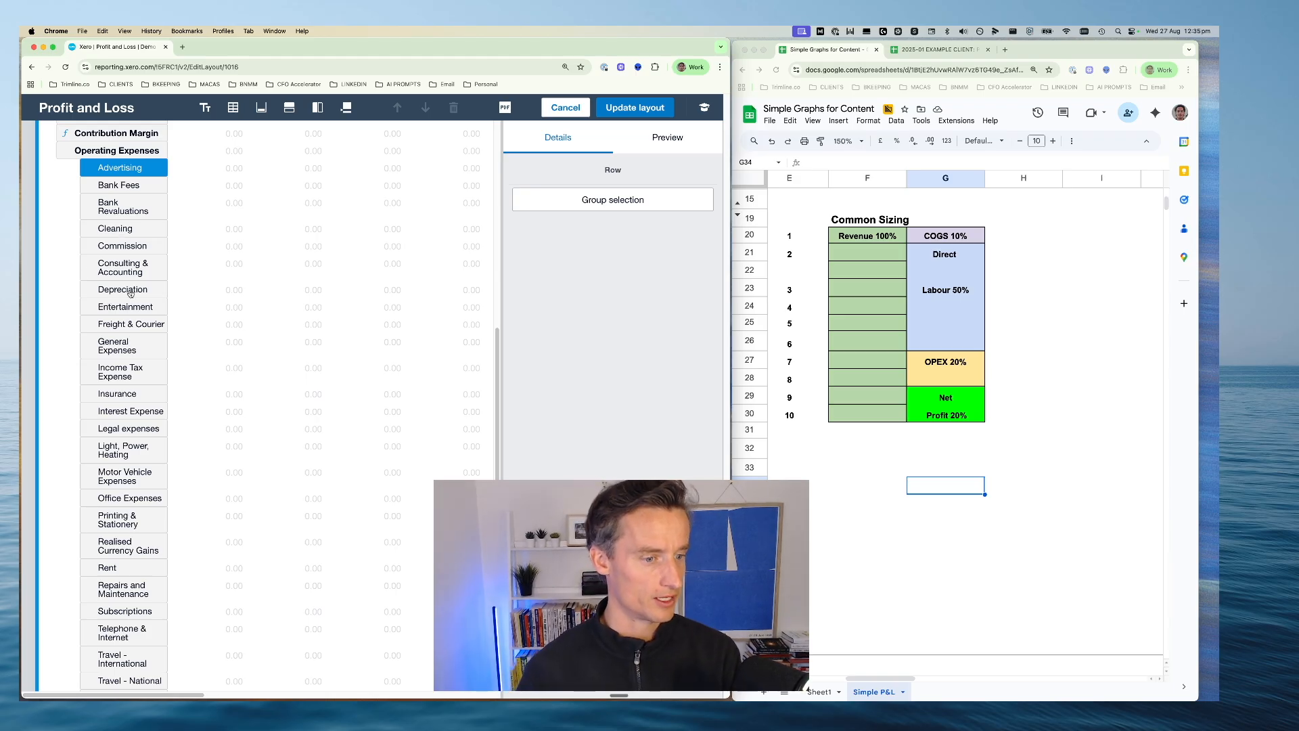
pyautogui.scroll(1, 98, 284)
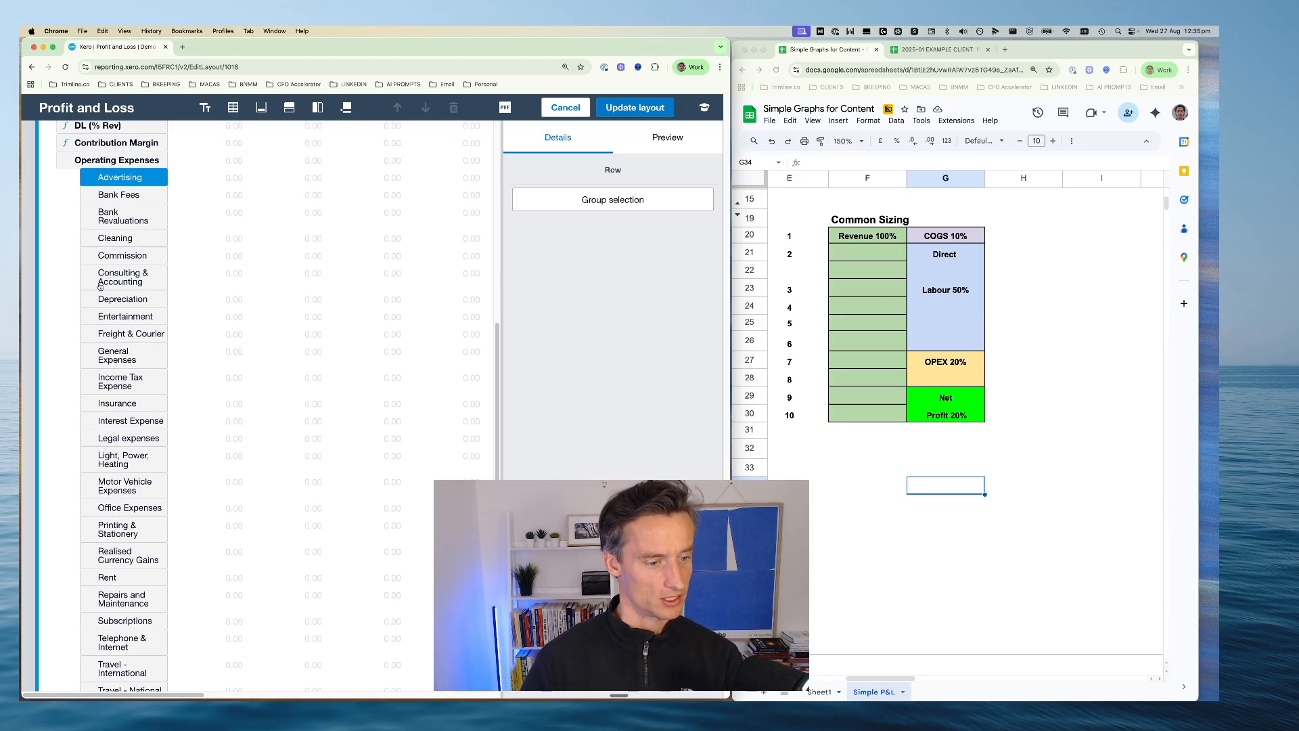
pyautogui.scroll(1, 162, 236)
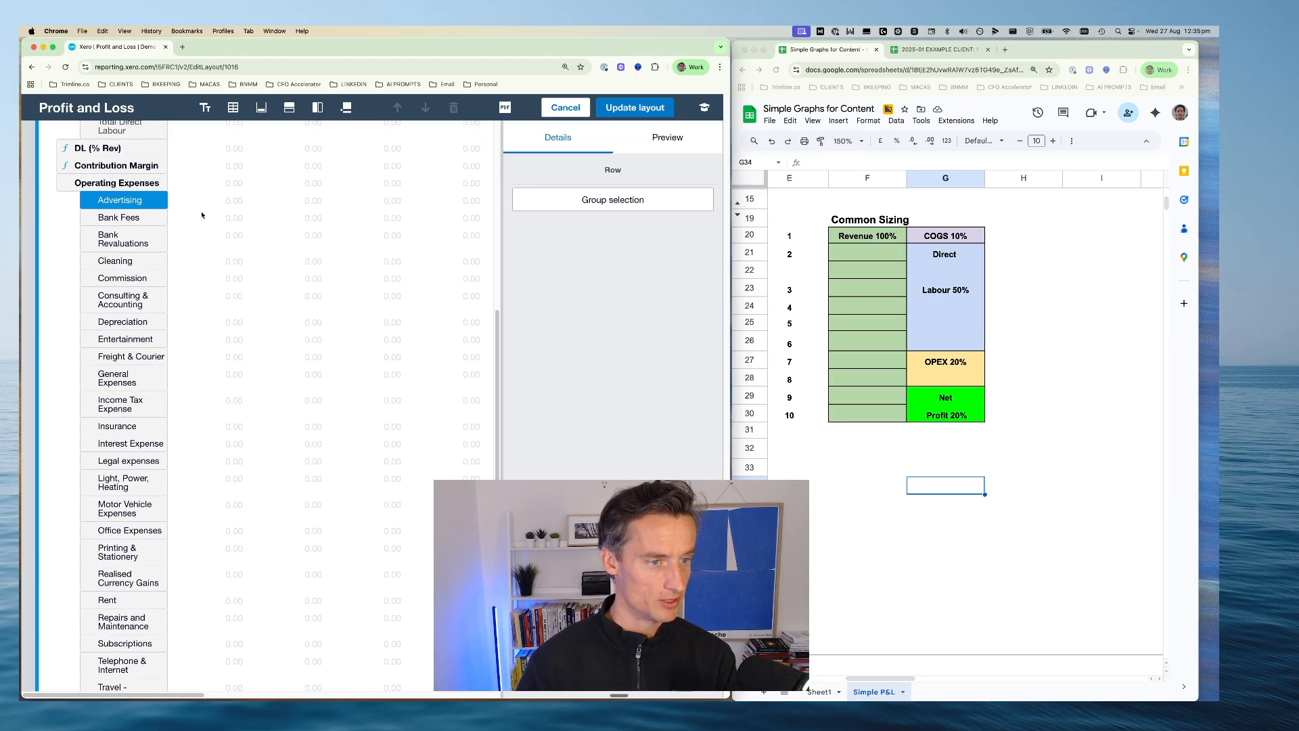
pyautogui.click(614, 203)
pyautogui.click(541, 357)
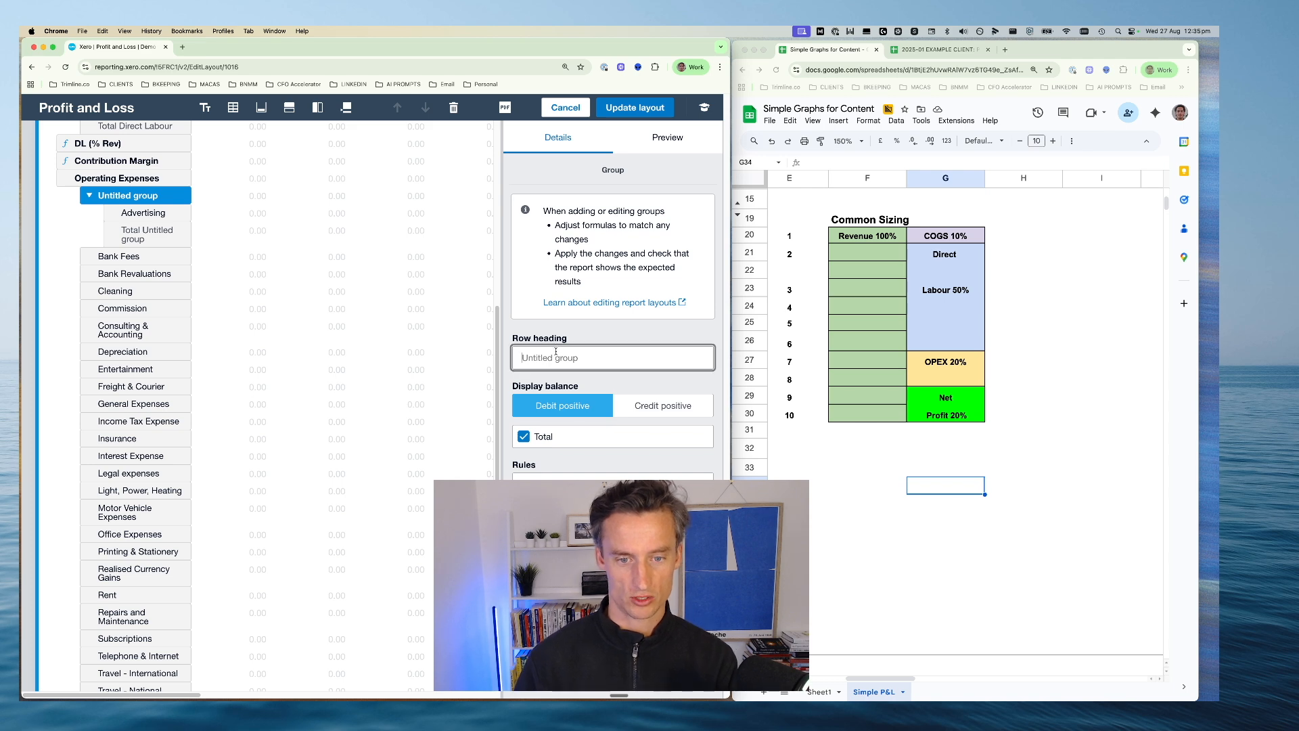
pyautogui.write('Advertising')
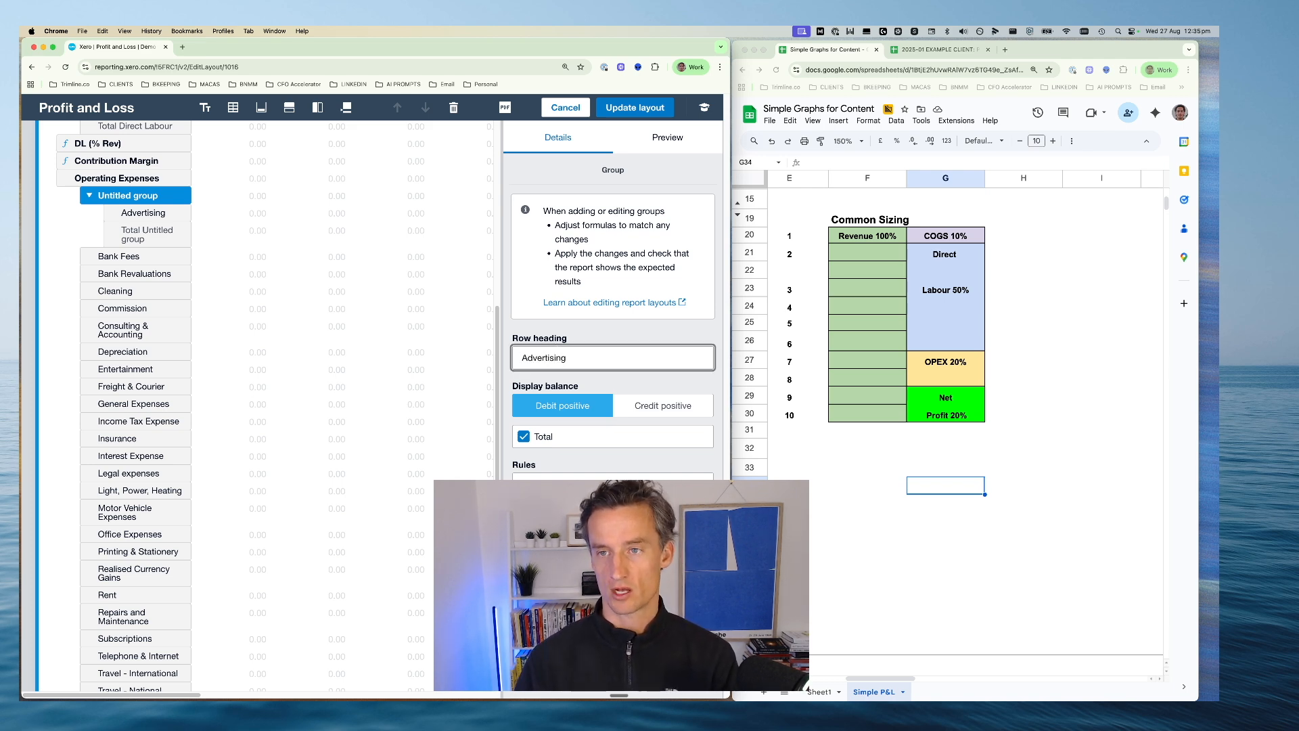
# Rename the new Advertising group as Marketing, using the label from the EXAMPLE CLIENT P&L Analysis sheet
pyautogui.click(937, 49)
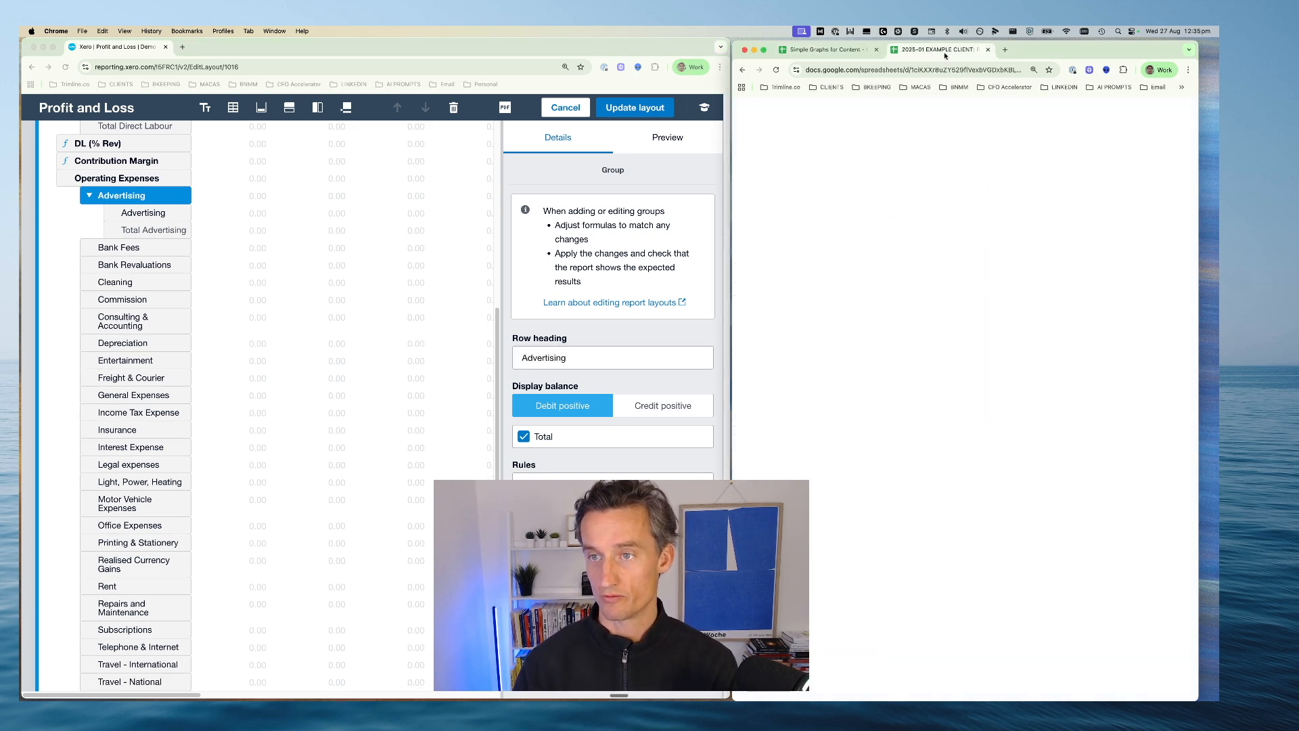
pyautogui.click(783, 451)
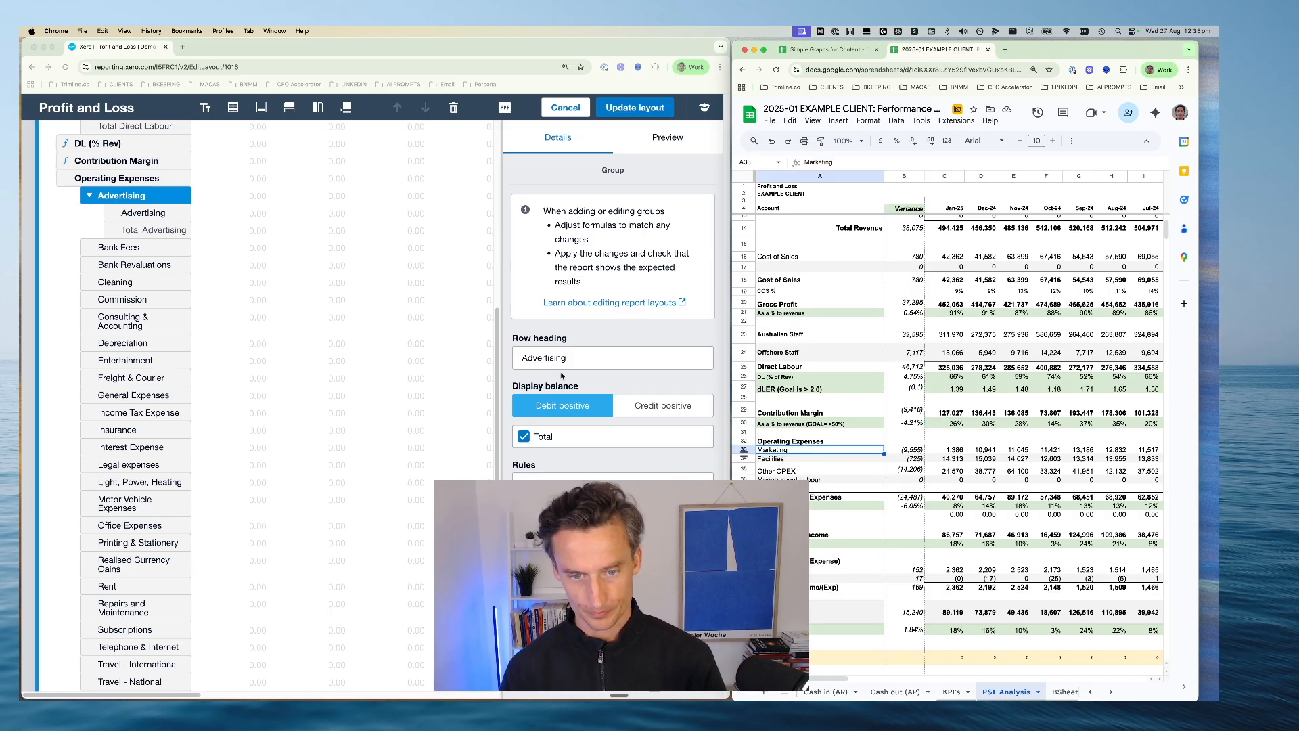
pyautogui.doubleClick(580, 359)
pyautogui.write('Marketing')
pyautogui.click(684, 289)
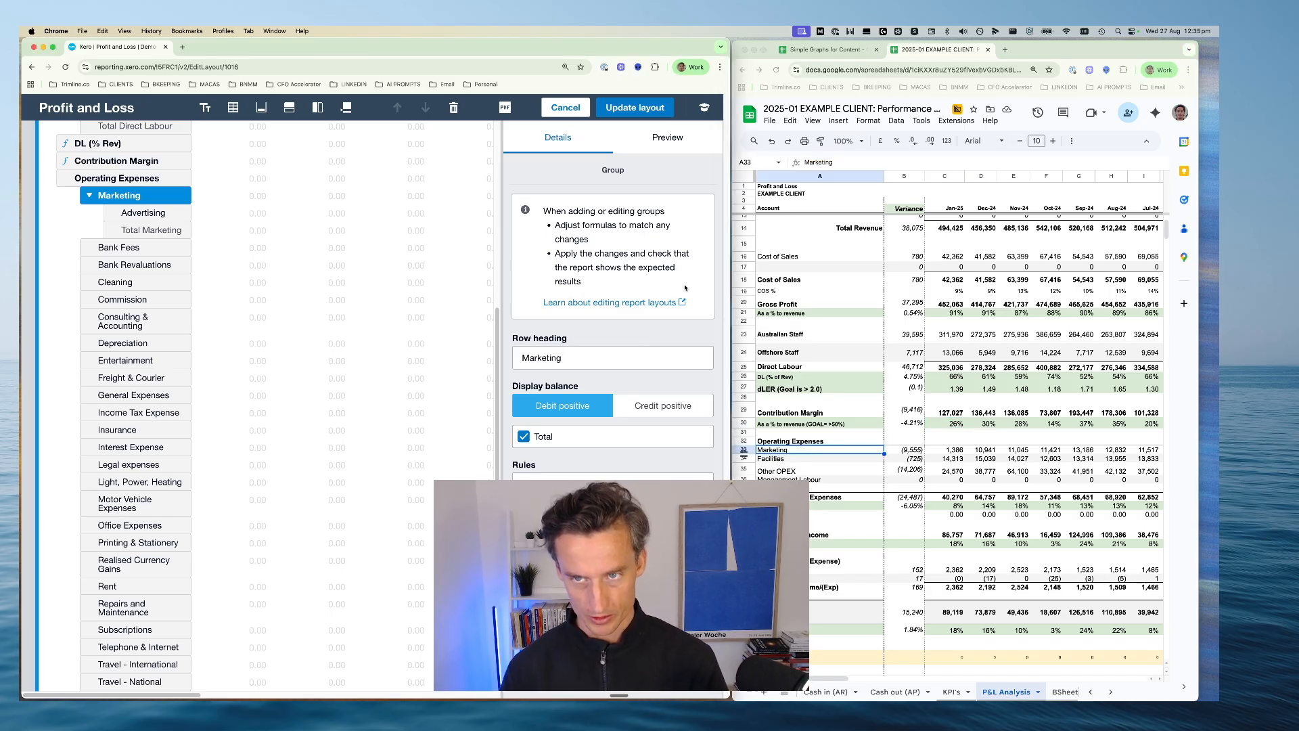
# Return to the Simple P&L sheet and collapse the Marketing group in the report layout
pyautogui.click(824, 50)
pyautogui.click(295, 342)
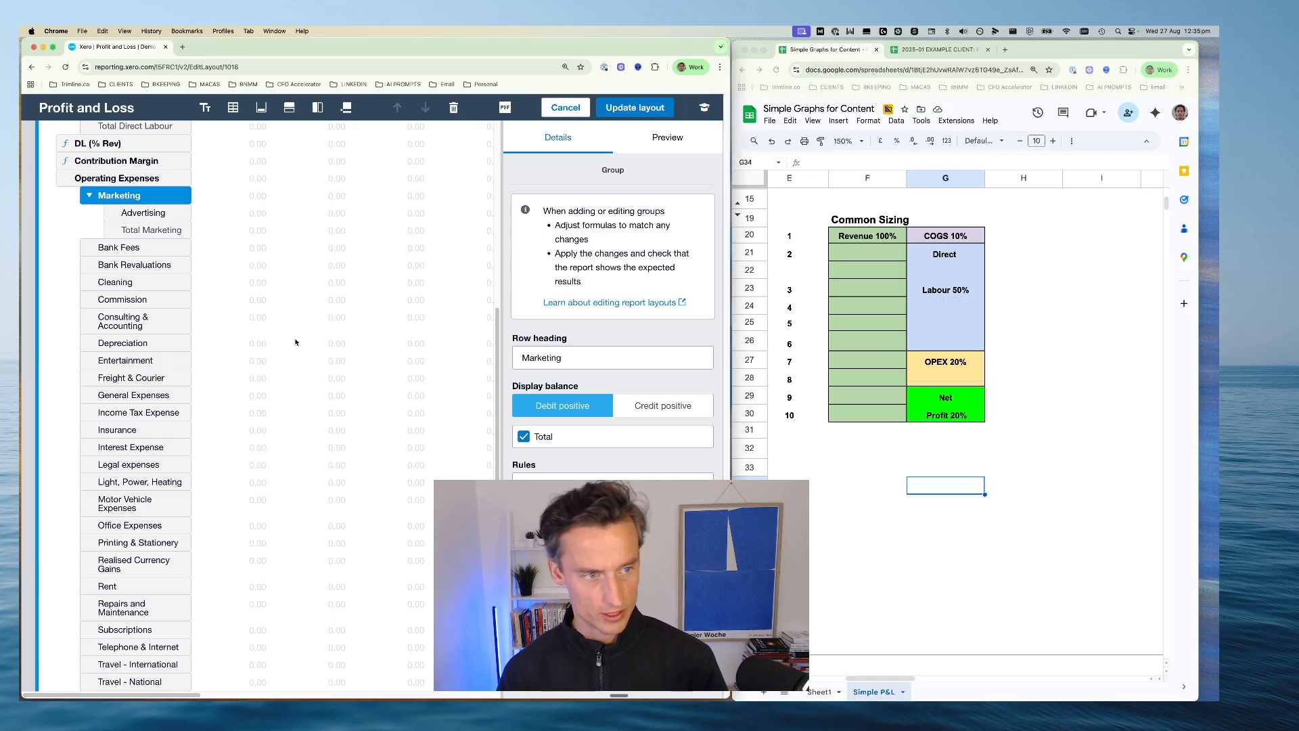
pyautogui.click(151, 230)
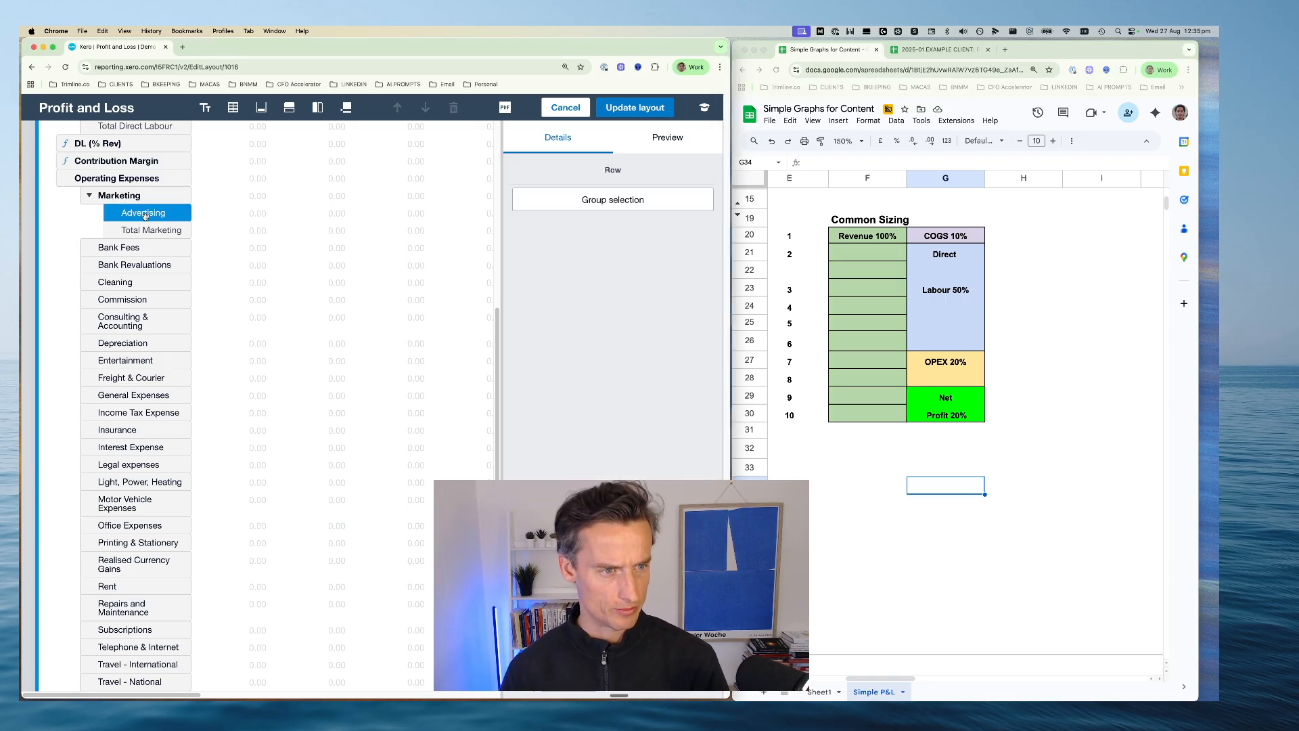
pyautogui.click(90, 198)
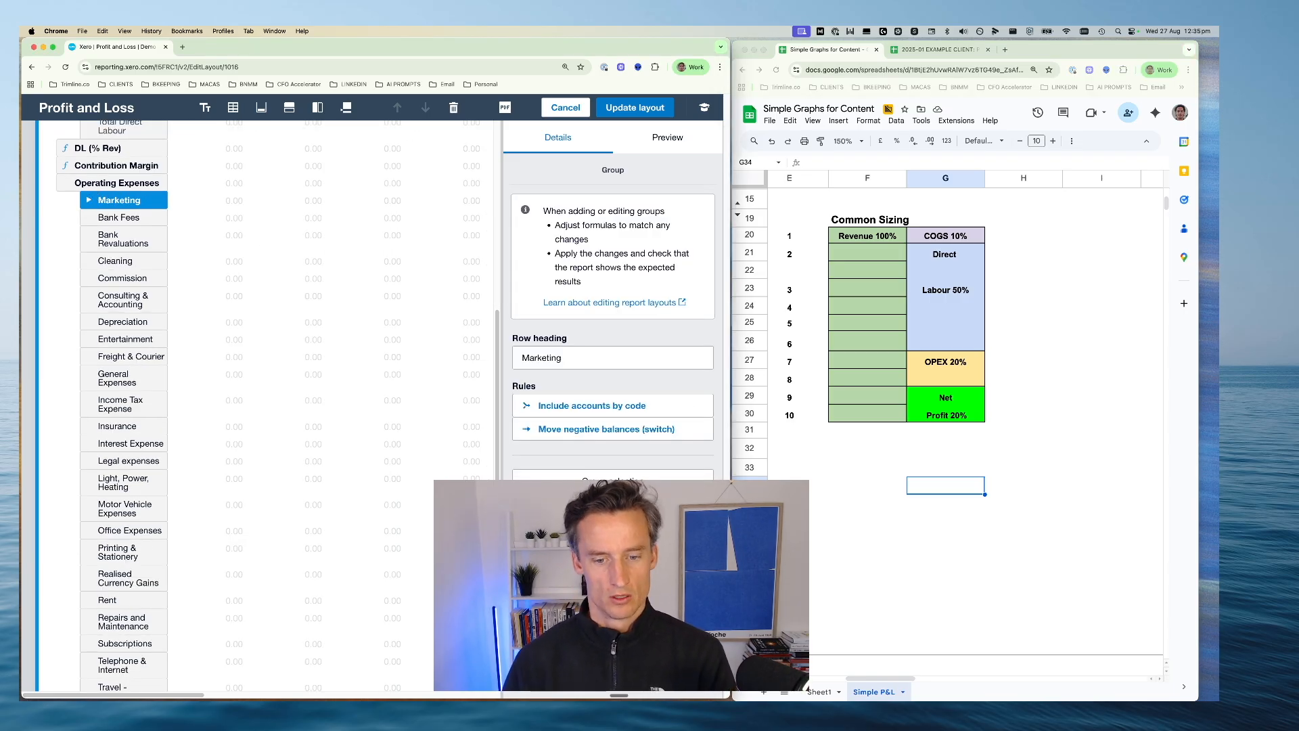
# Switch to the EXAMPLE CLIENT P&L Analysis sheet and highlight the Facilities row under Operating Expenses
pyautogui.click(936, 52)
pyautogui.scroll(-1, 785, 379)
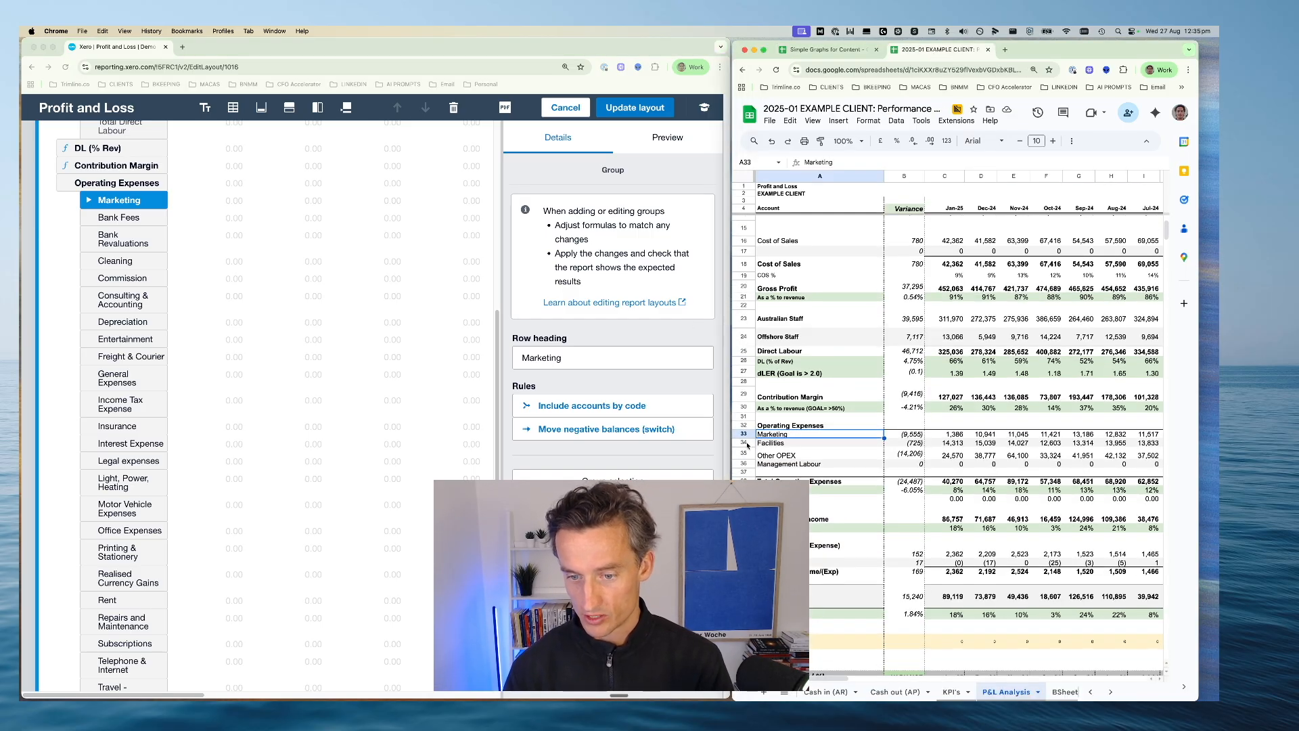
pyautogui.click(744, 443)
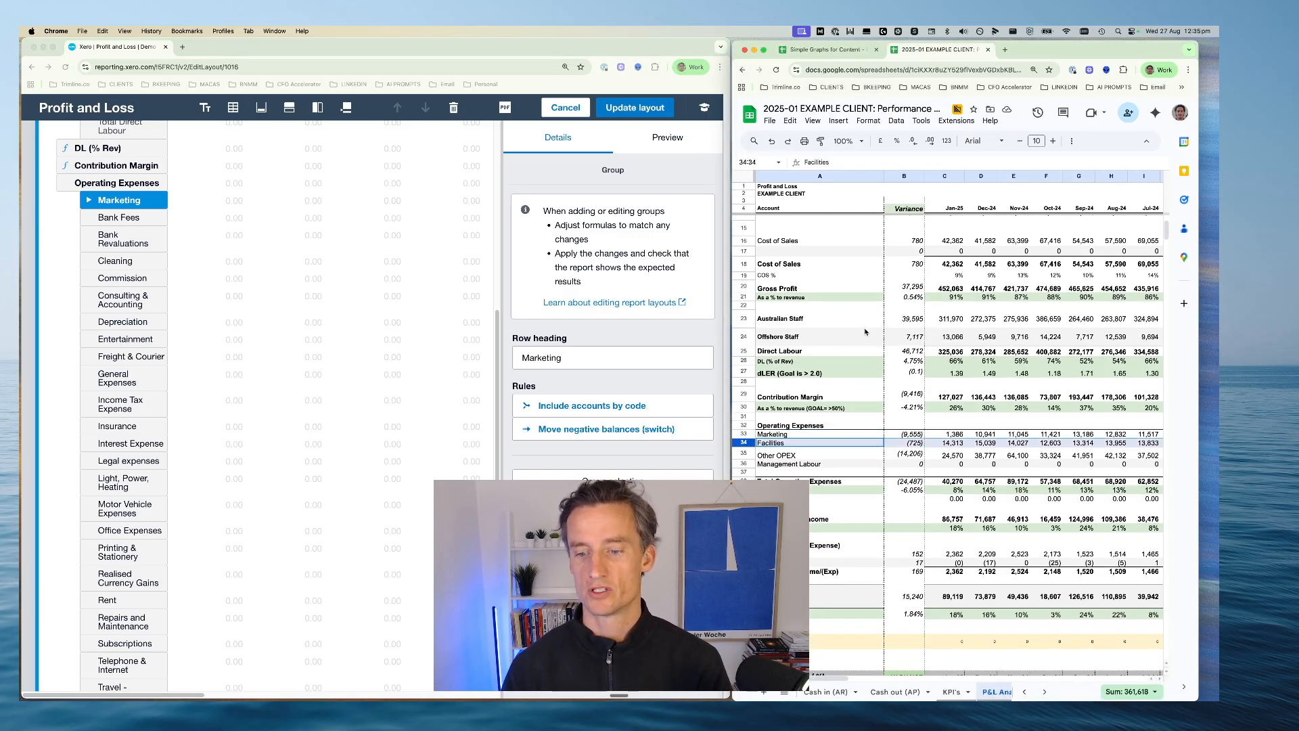
pyautogui.scroll(-1, 768, 374)
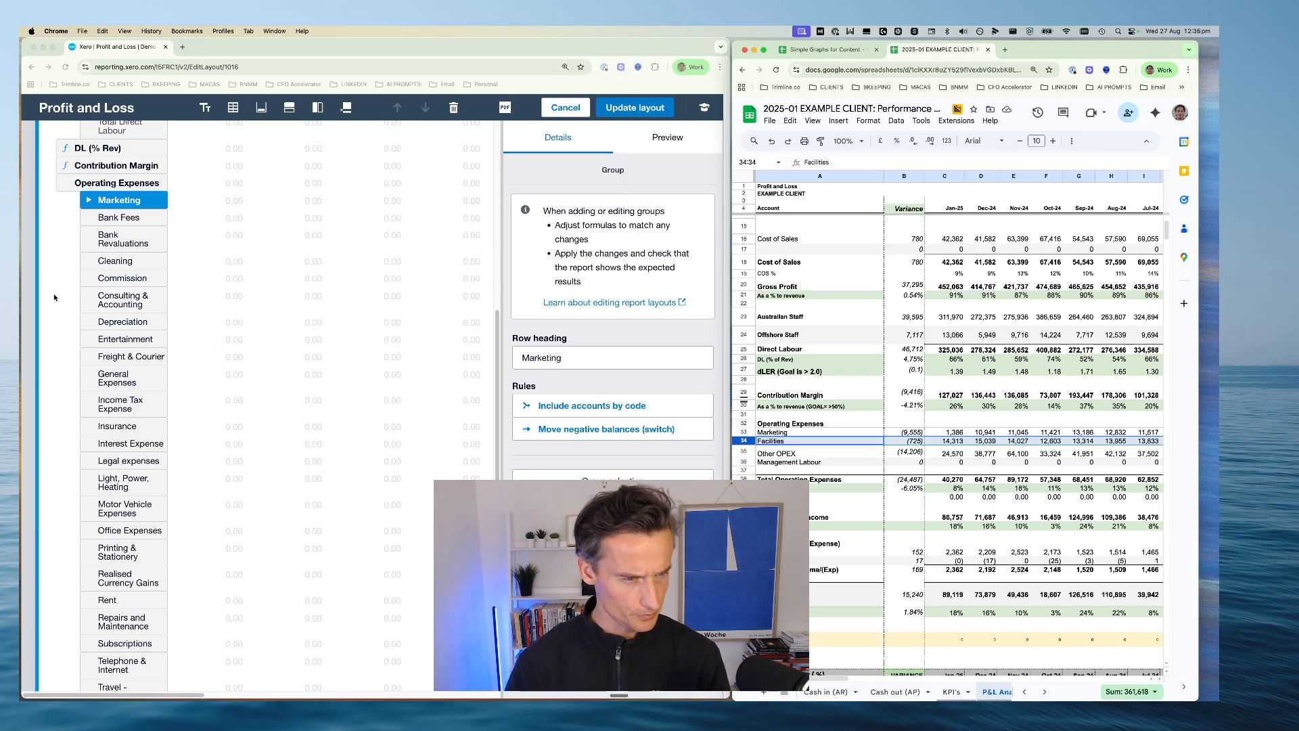
pyautogui.scroll(-3, 54, 298)
pyautogui.click(120, 414)
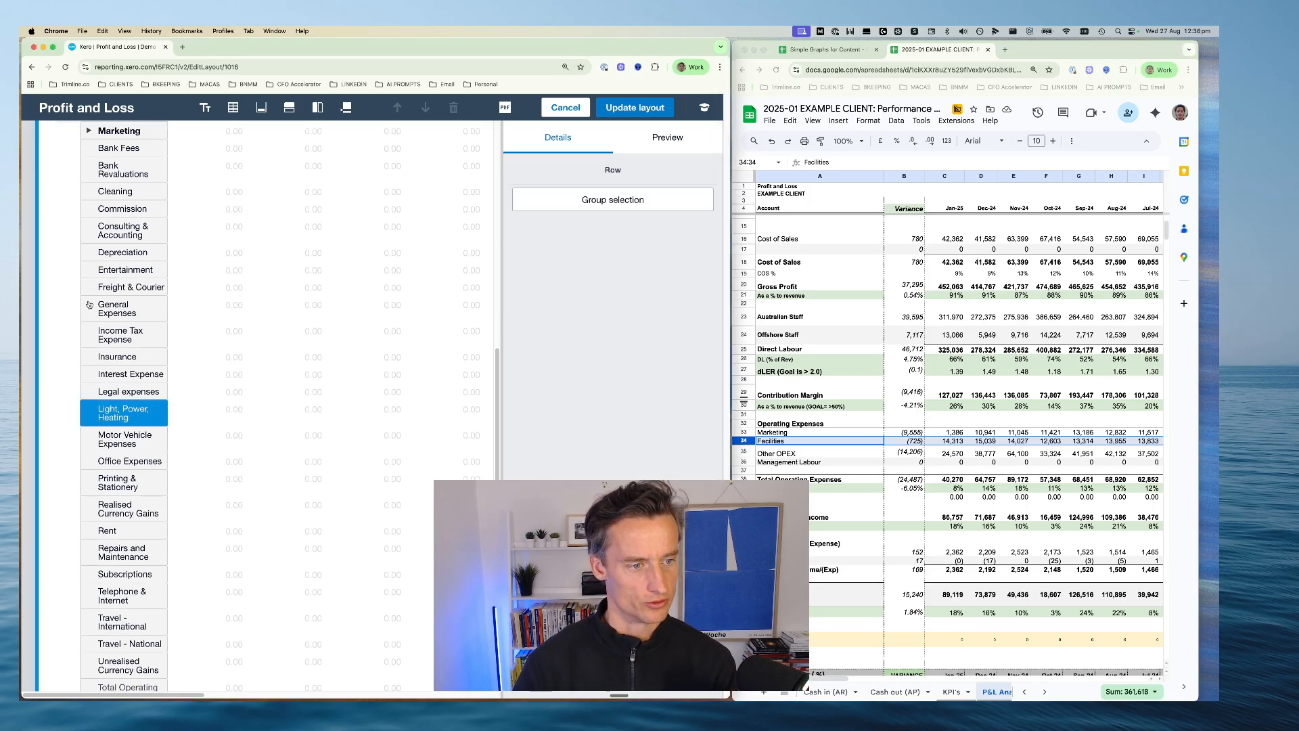
pyautogui.scroll(1, 94, 301)
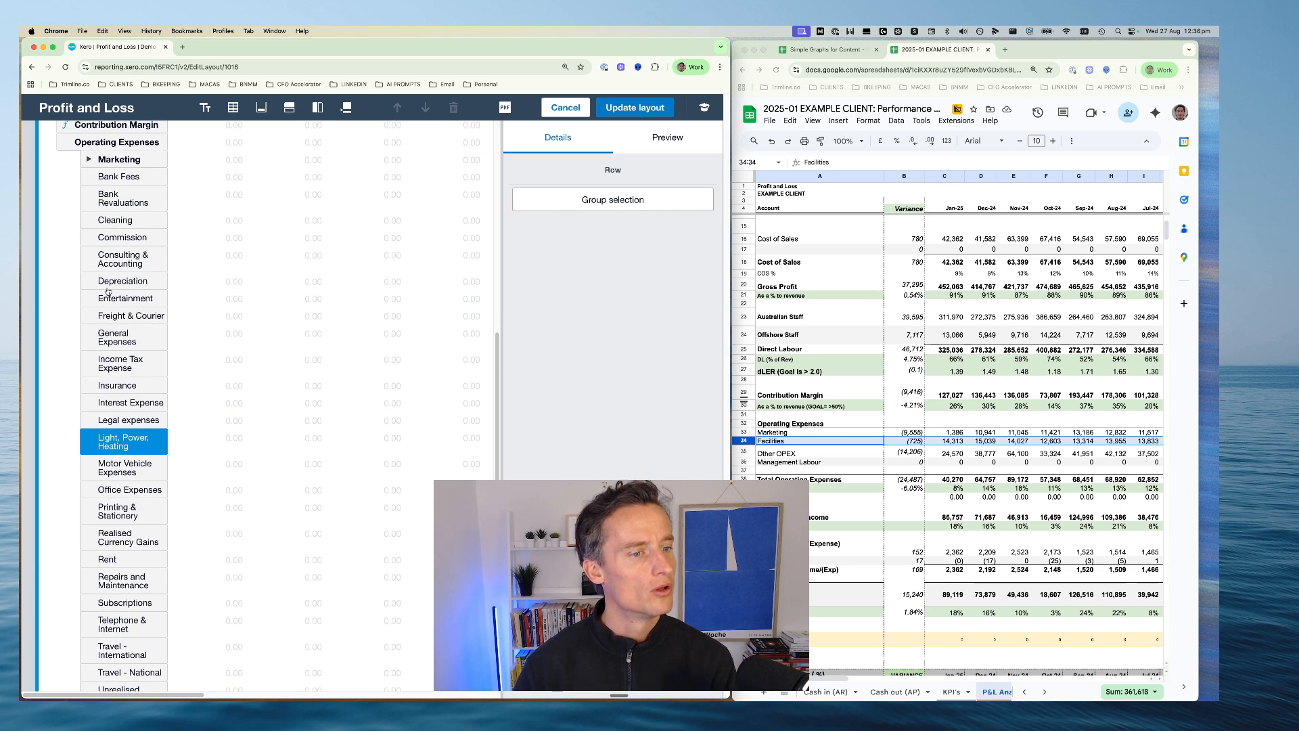
pyautogui.scroll(1, 102, 294)
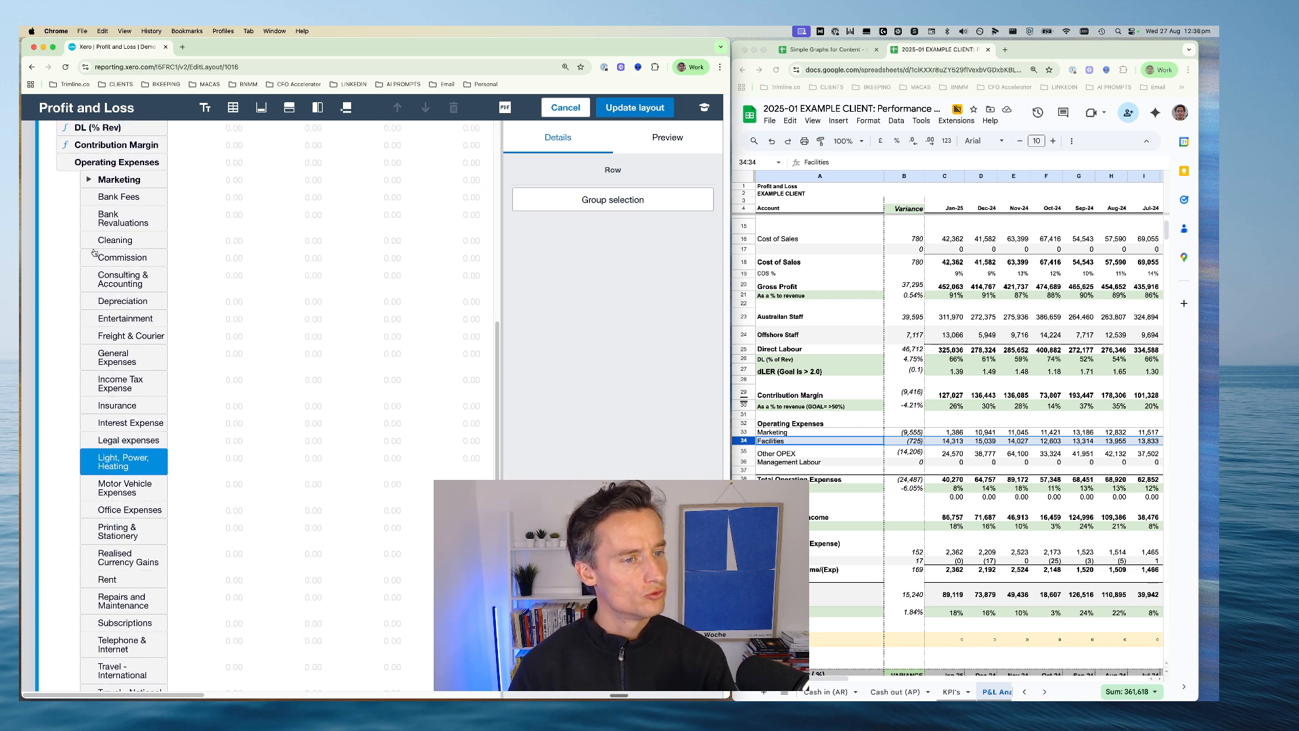
pyautogui.scroll(-1, 105, 473)
pyautogui.keyDown('super'); pyautogui.click(106, 561); pyautogui.keyUp('super')
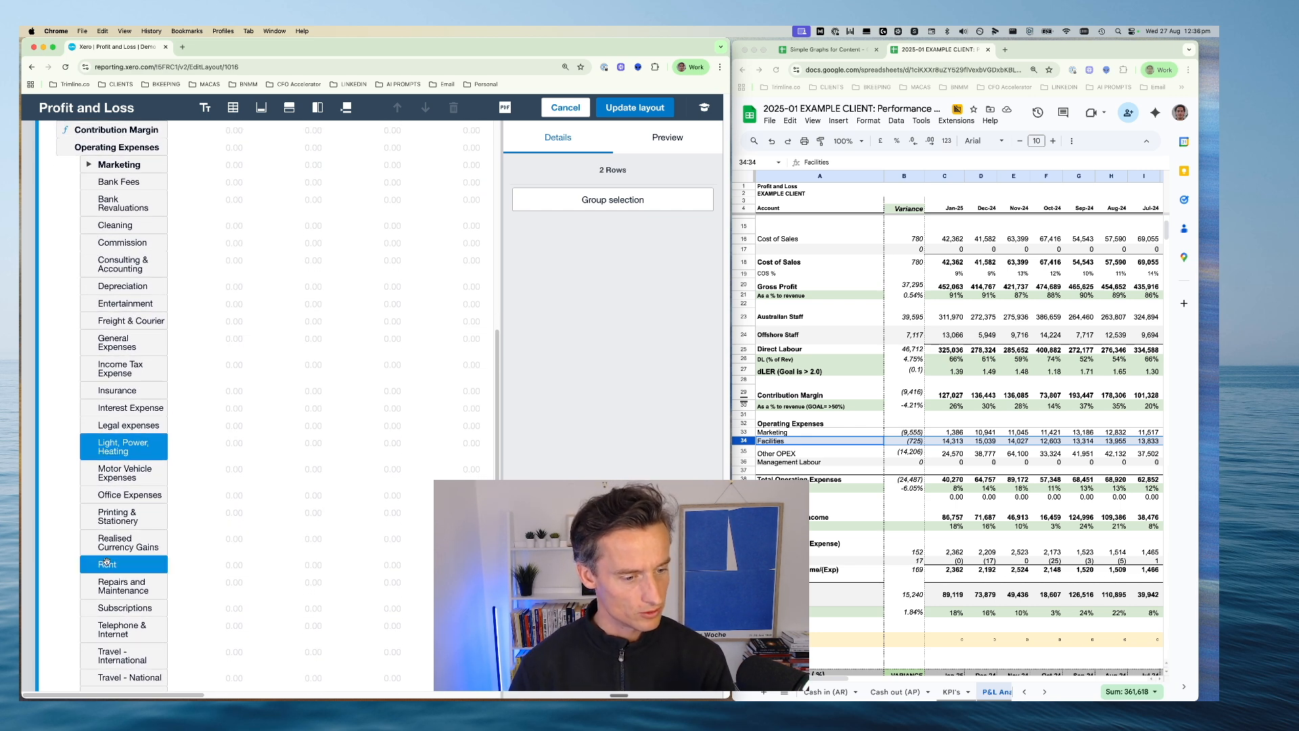
pyautogui.scroll(-3, 106, 561)
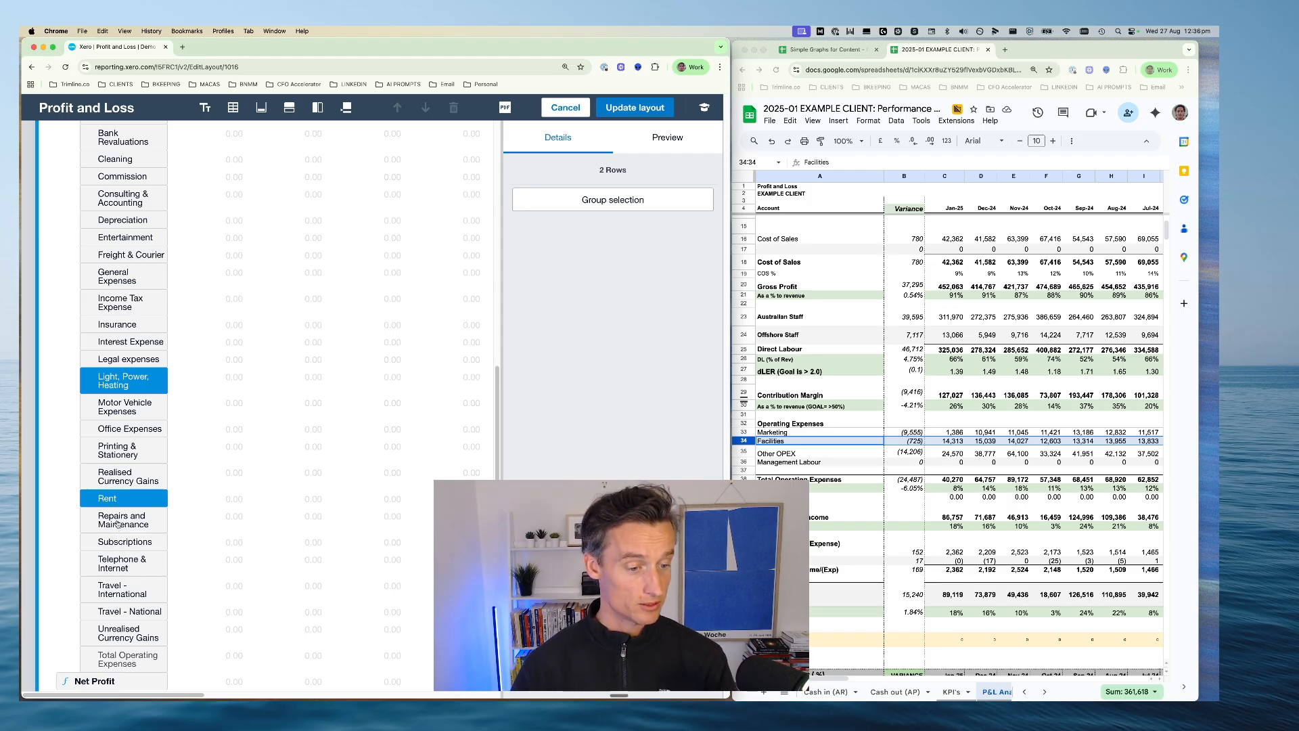
pyautogui.scroll(6, 117, 525)
pyautogui.click(117, 525)
pyautogui.scroll(-5, 126, 420)
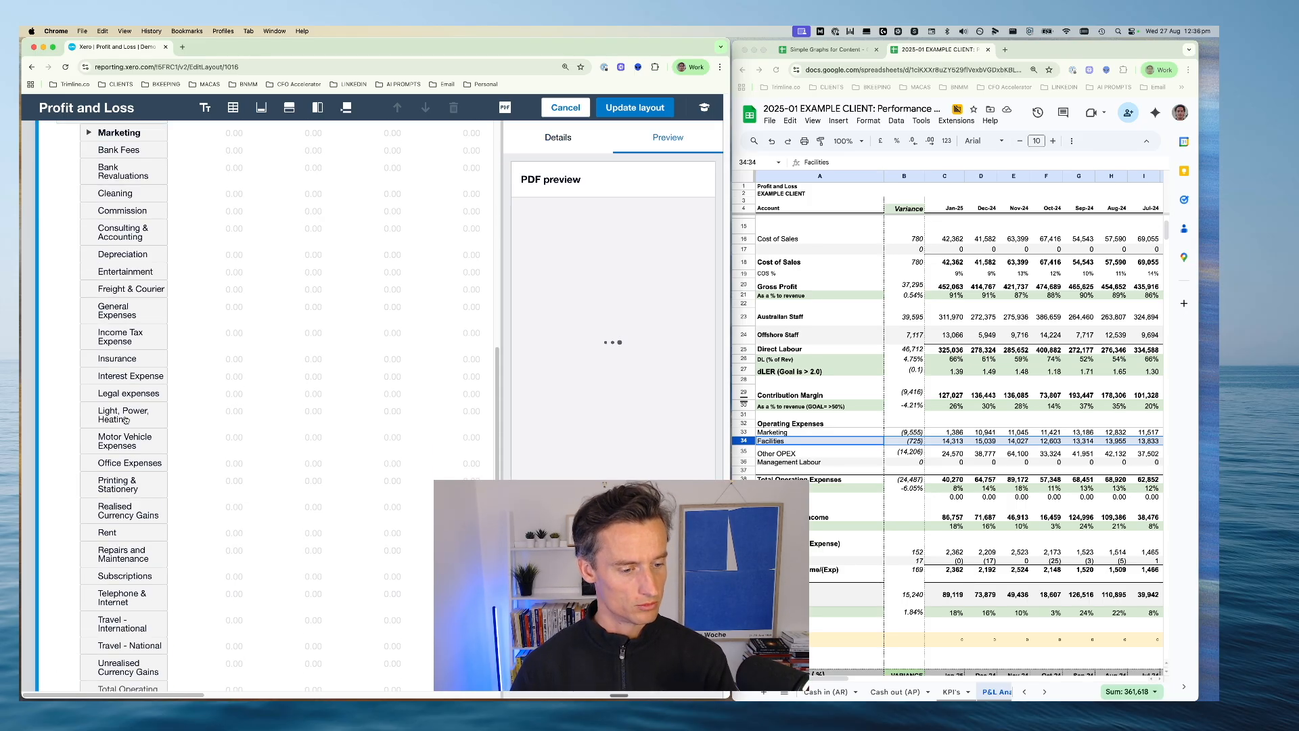
# Group the Telephone & Internet, Repairs and Maintenance, Rent, Printing & Stationery and Freight & Courier rows under Operating Expenses
pyautogui.scroll(-4, 126, 419)
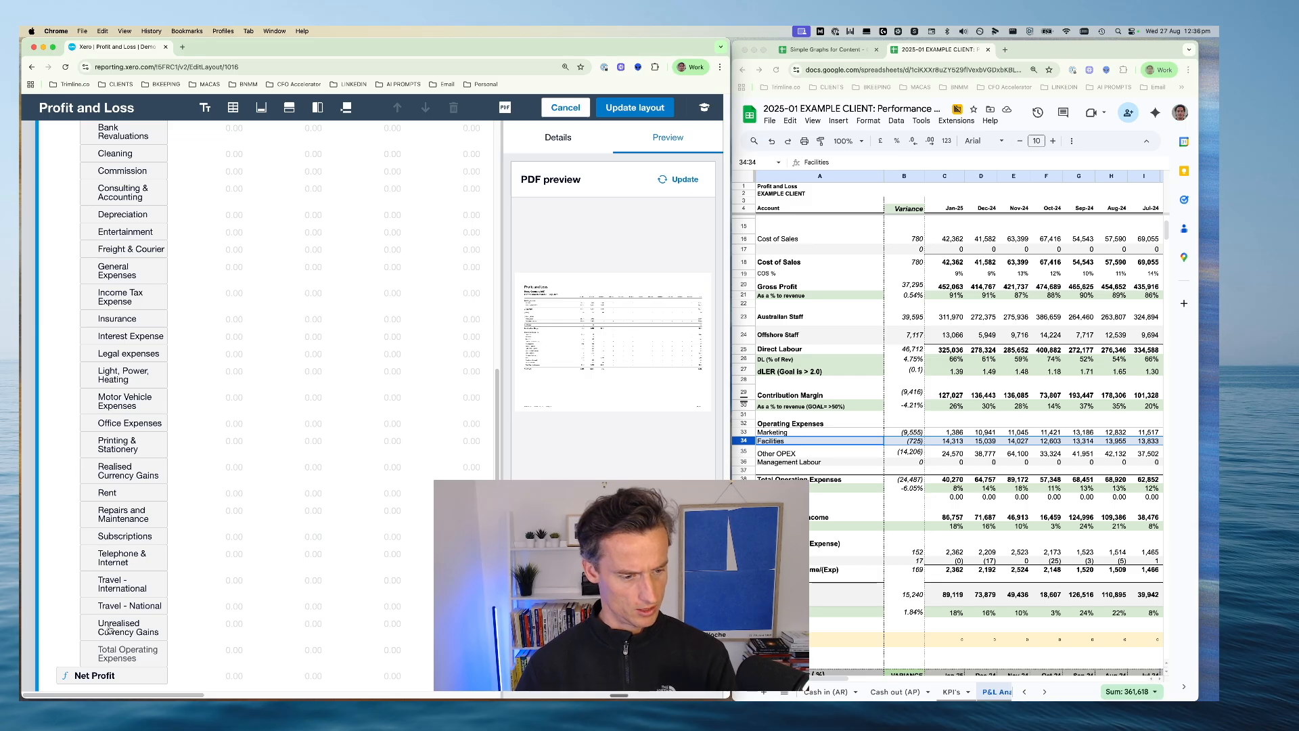
pyautogui.click(112, 556)
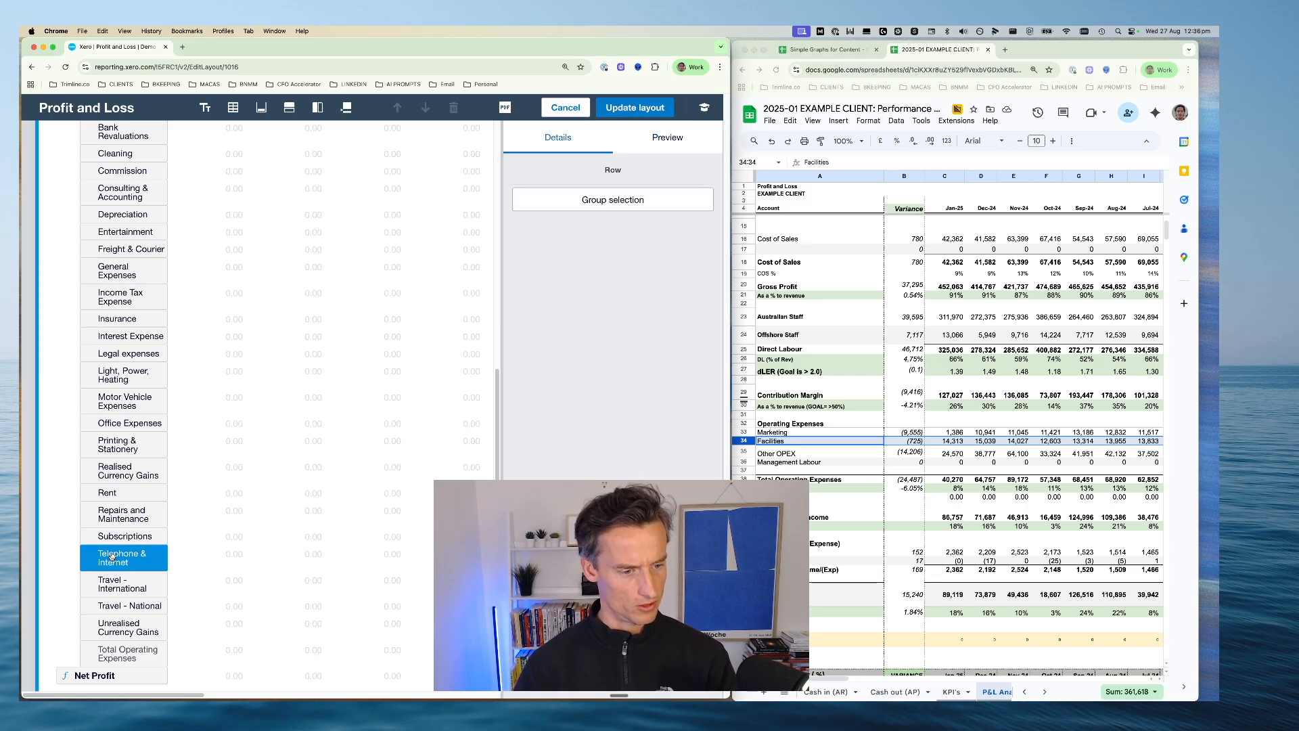
pyautogui.keyDown('super'); pyautogui.click(124, 516); pyautogui.keyUp('super')
pyautogui.keyDown('super'); pyautogui.click(112, 495); pyautogui.keyUp('super')
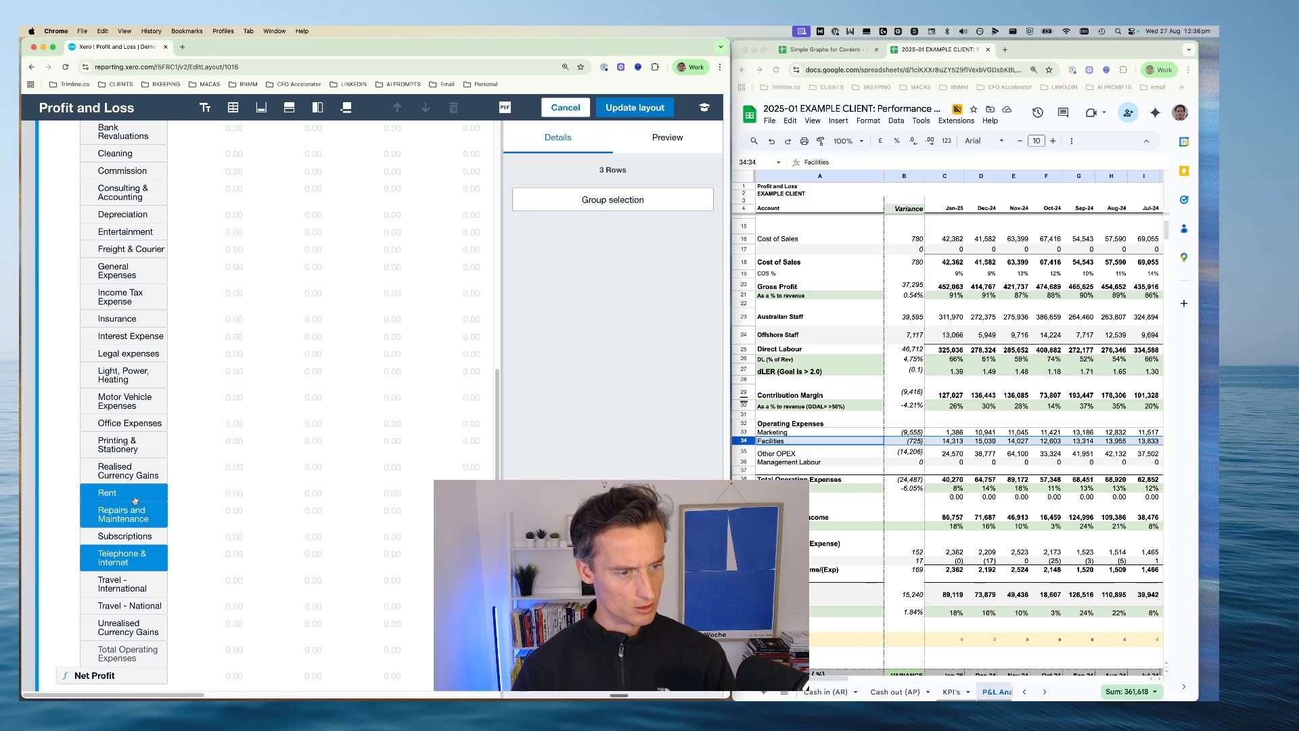
pyautogui.keyDown('super'); pyautogui.click(115, 445); pyautogui.keyUp('super')
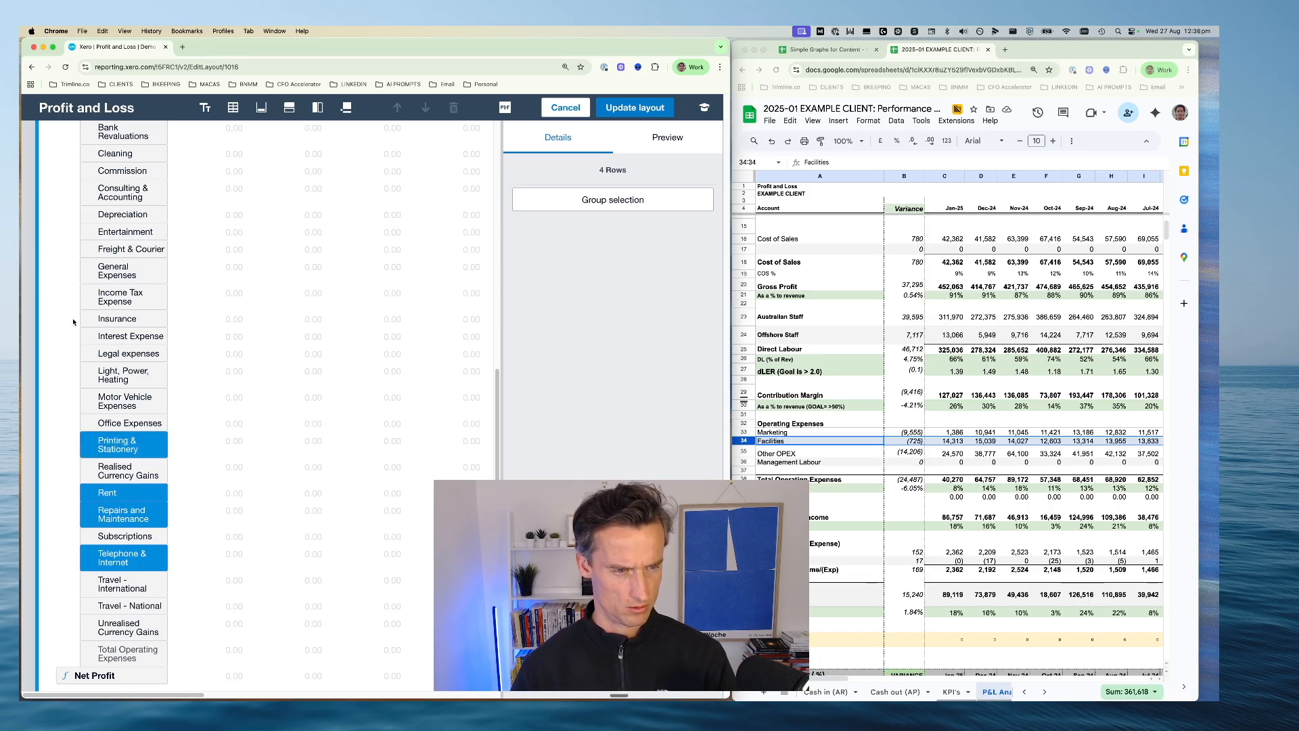
pyautogui.click(116, 250)
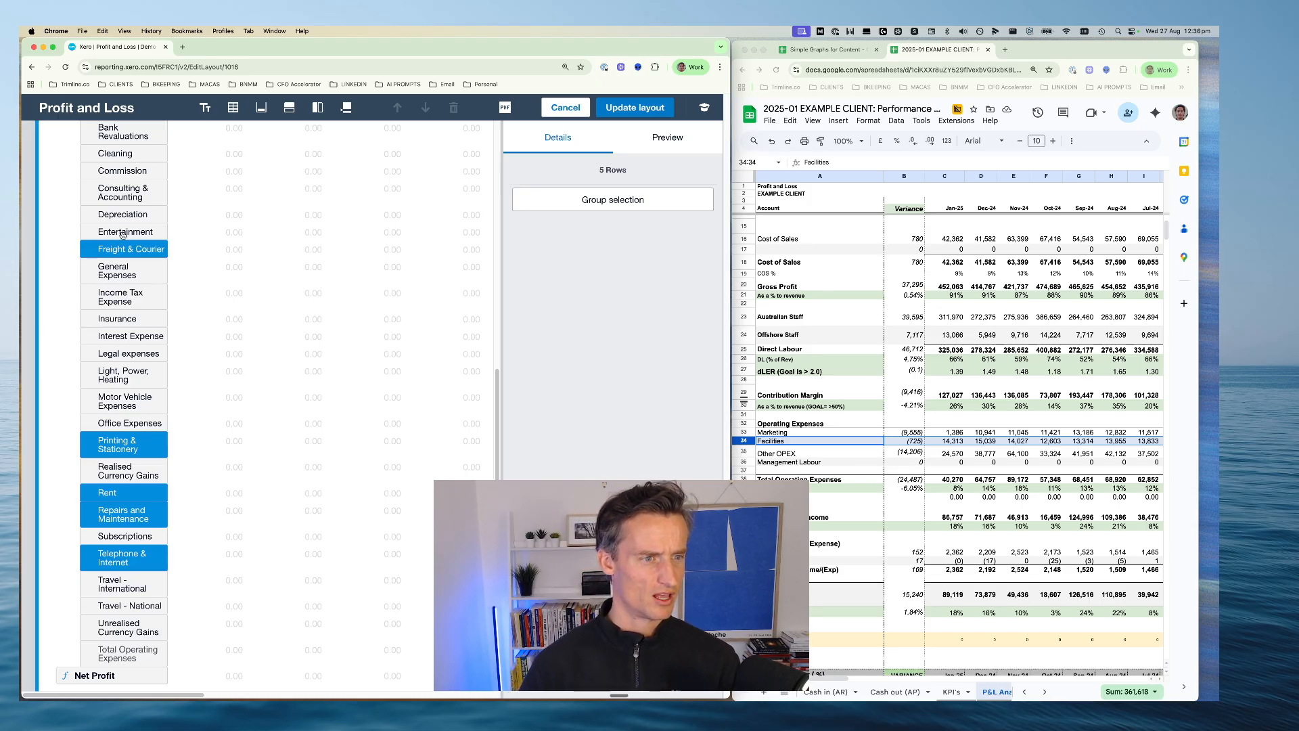
pyautogui.click(618, 208)
# Set the row heading of the new untitled group to Facilities
pyautogui.click(563, 358)
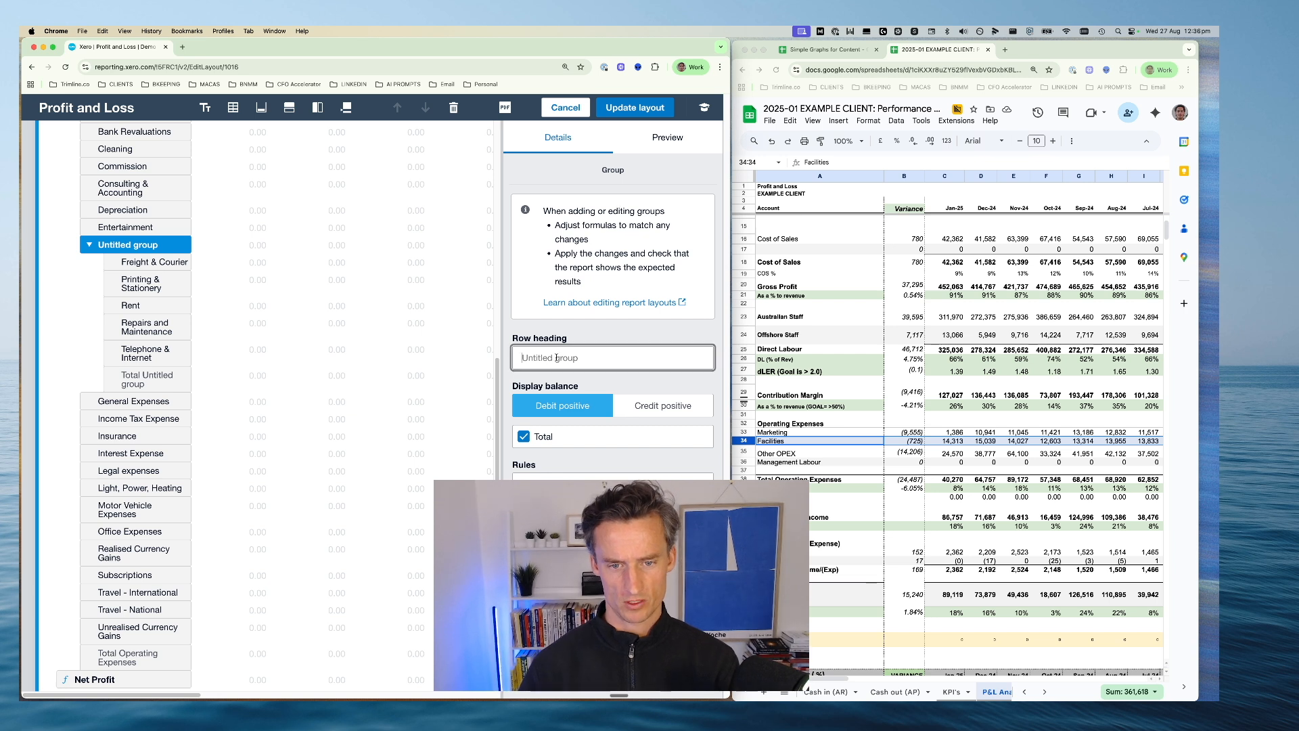
pyautogui.write('Facilit')
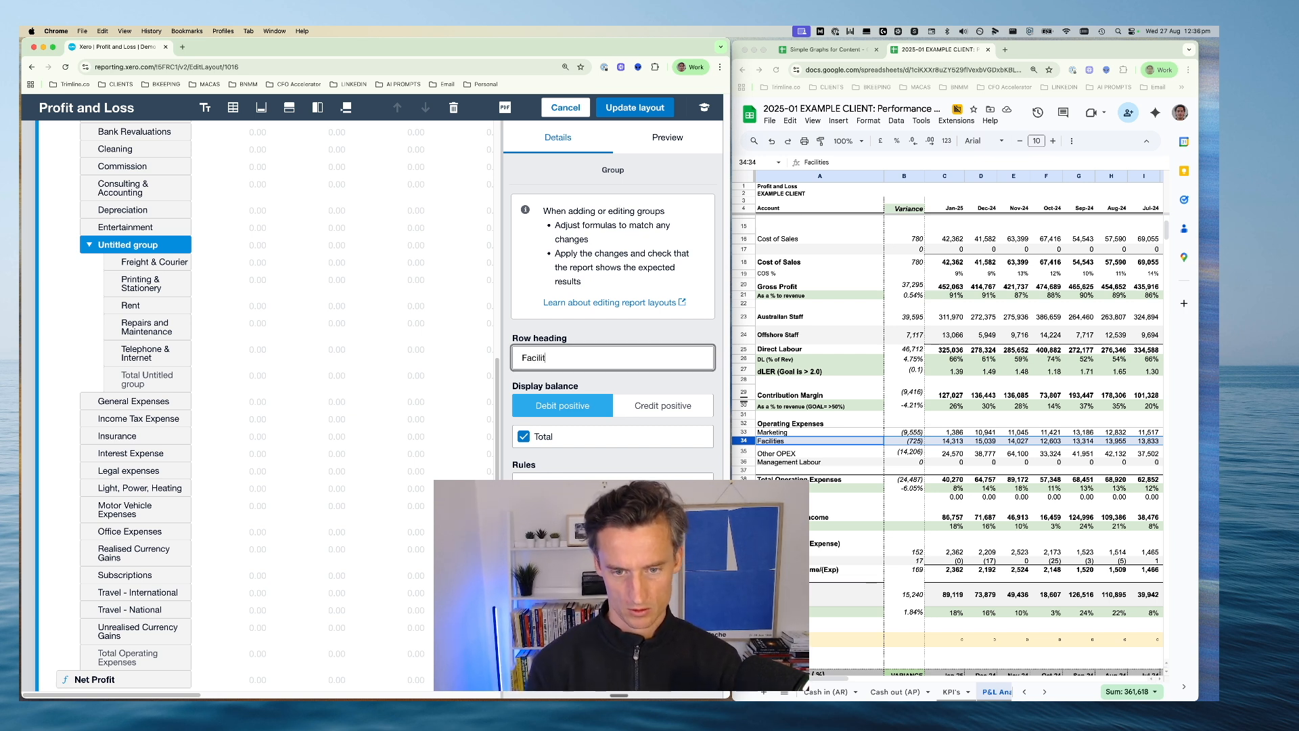
pyautogui.write('lities')
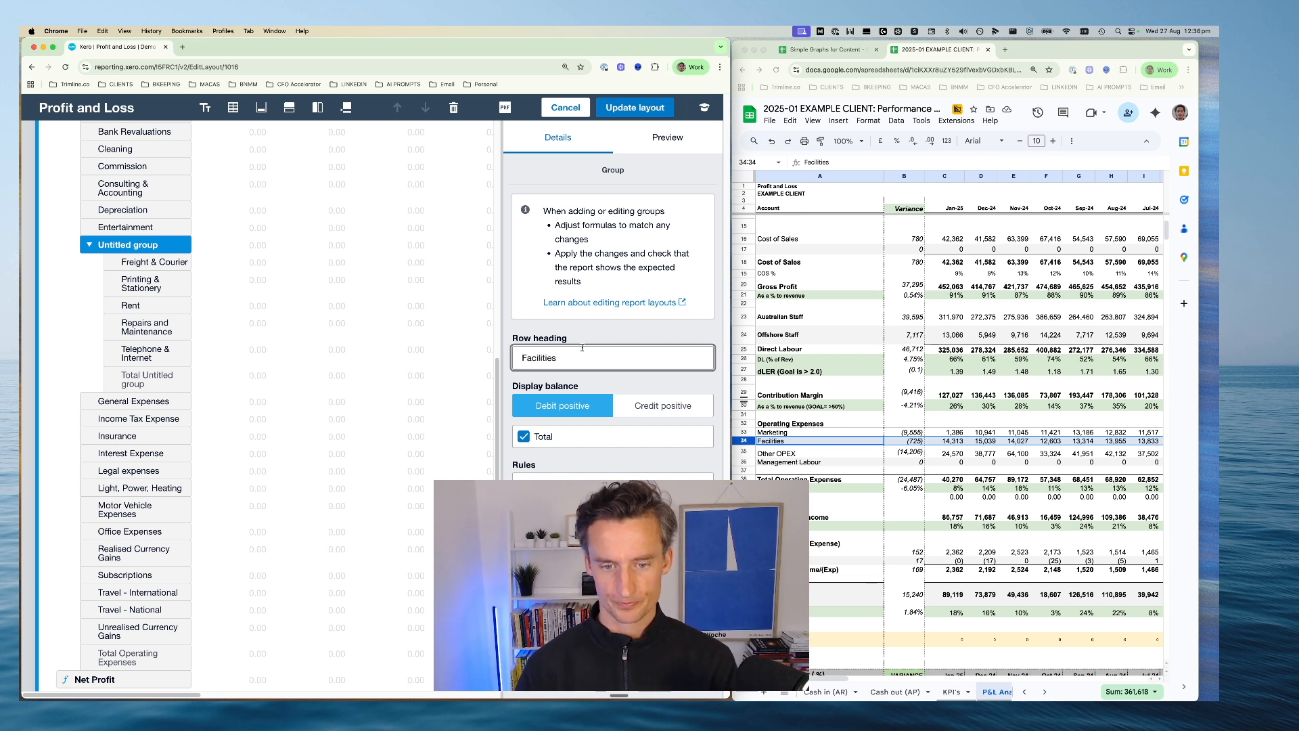
pyautogui.press('Return')
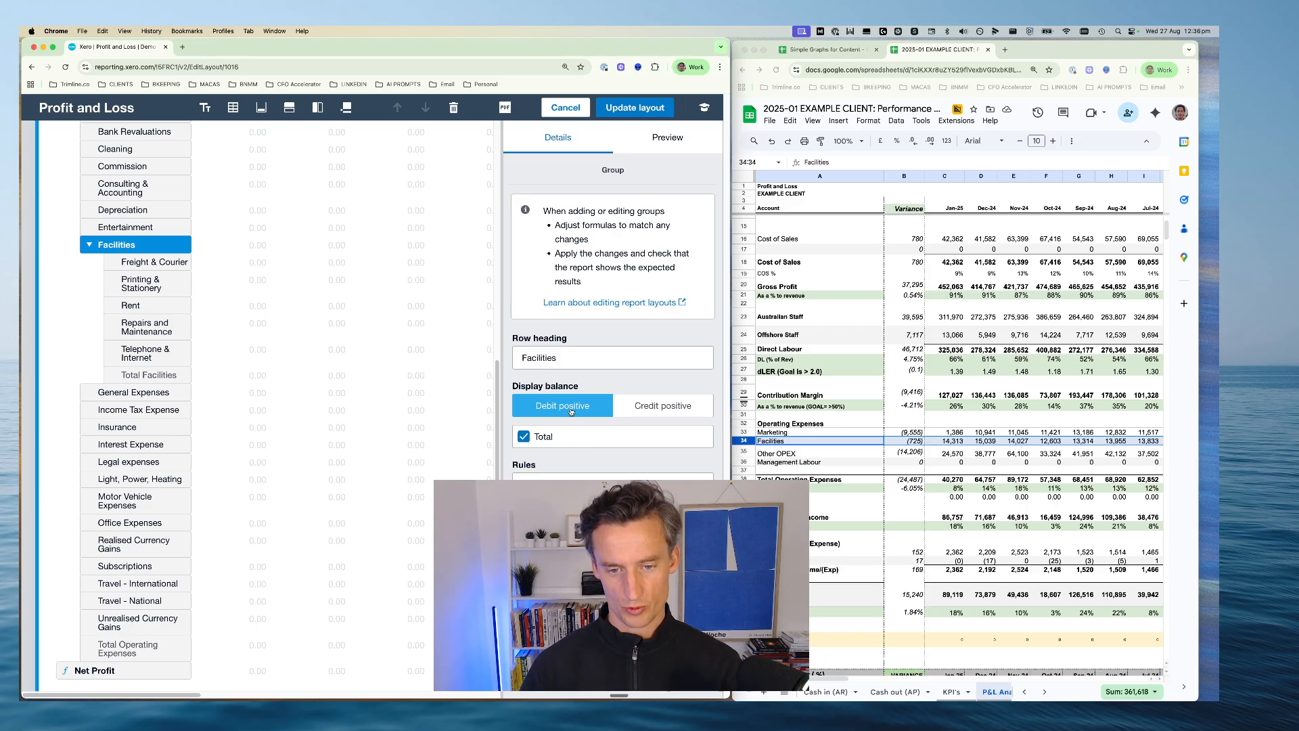
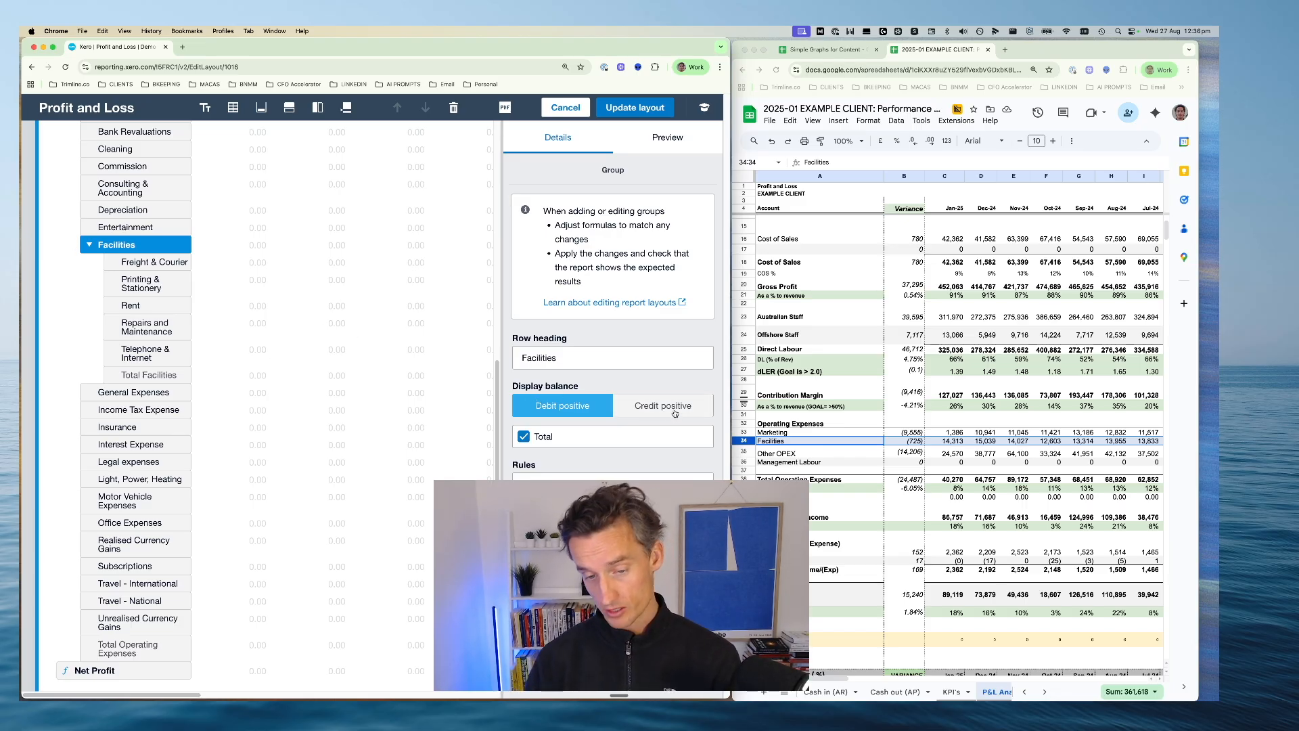
# Move the Facilities group directly below Marketing and add the Light, Power, Heating and Office Expenses rows to it
pyautogui.scroll(3, 96, 389)
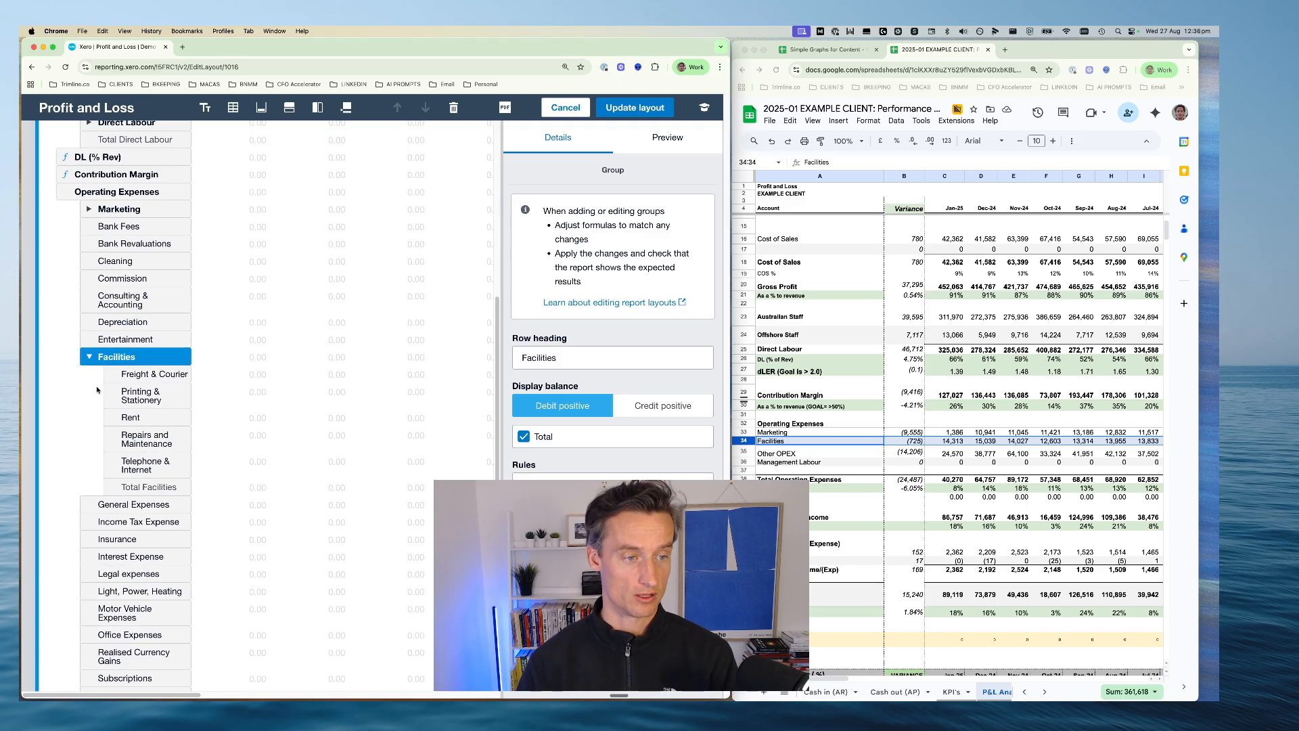
pyautogui.moveTo(91, 356); pyautogui.dragTo(122, 233)
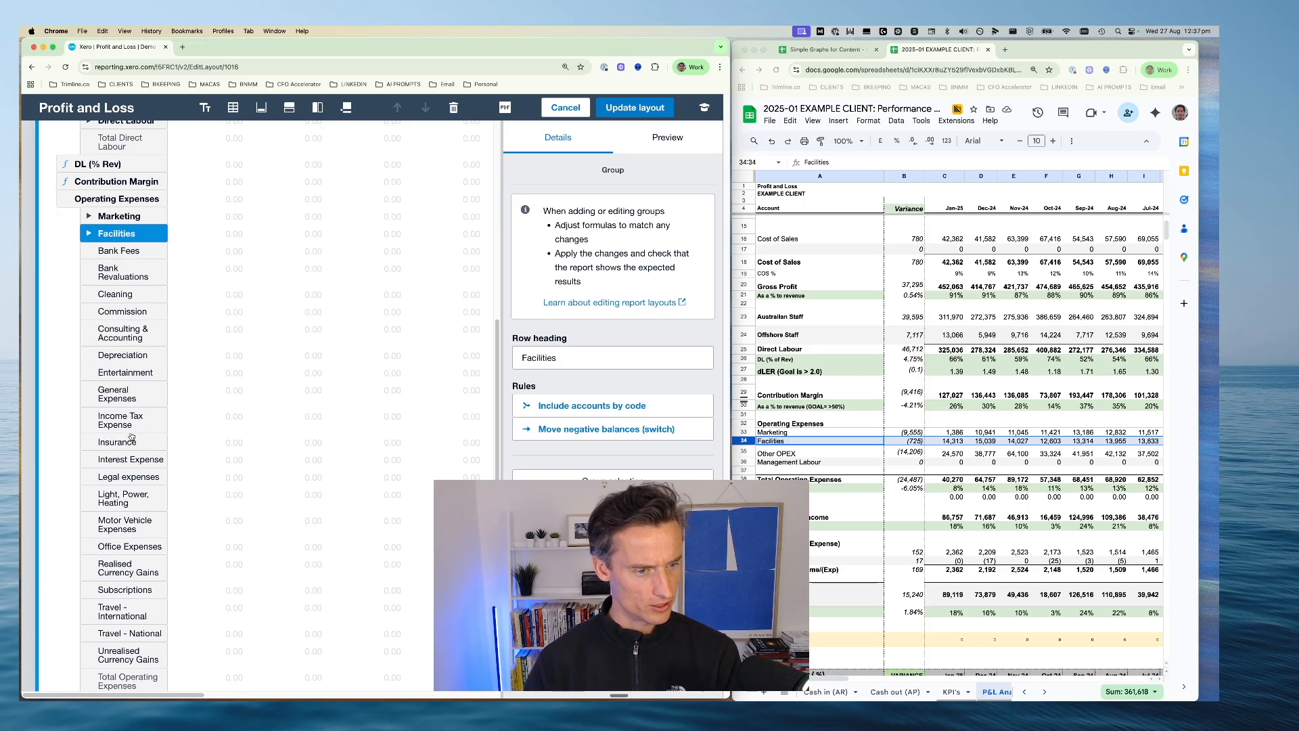
pyautogui.scroll(-1, 136, 417)
pyautogui.scroll(-3, 135, 417)
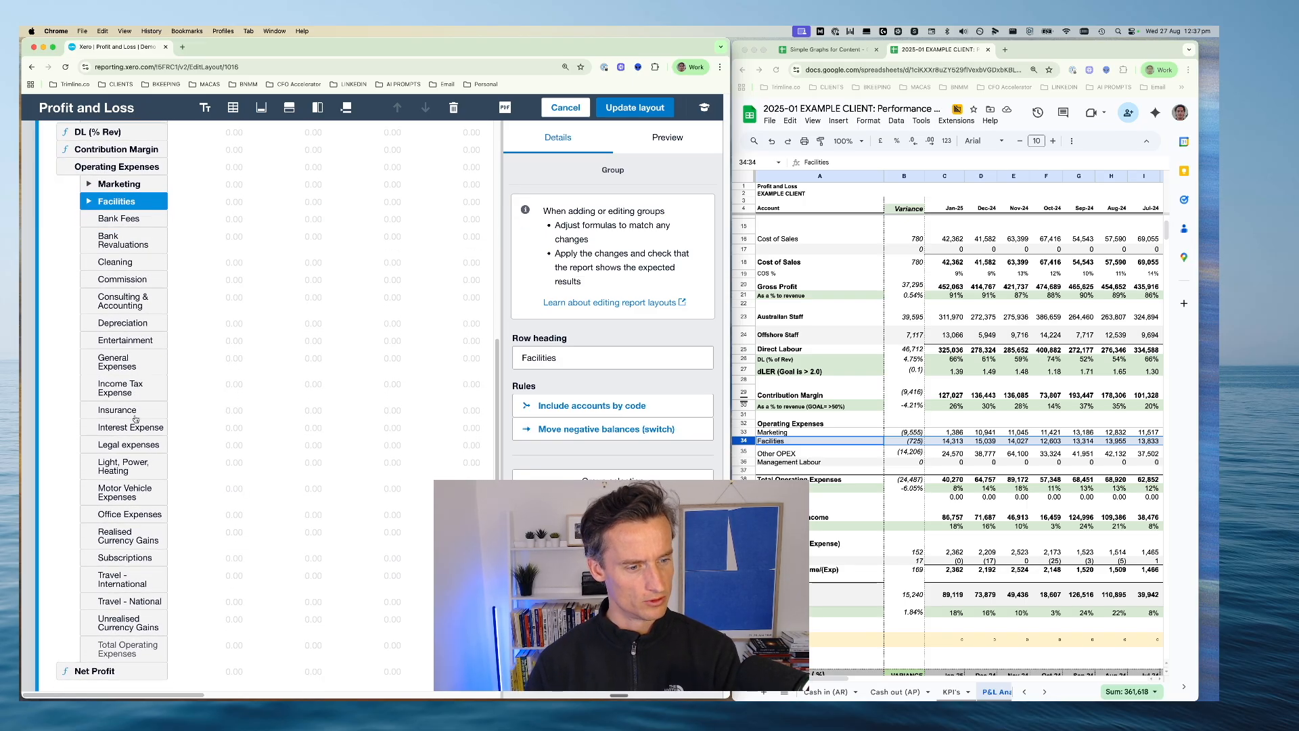
pyautogui.moveTo(134, 457); pyautogui.dragTo(120, 186)
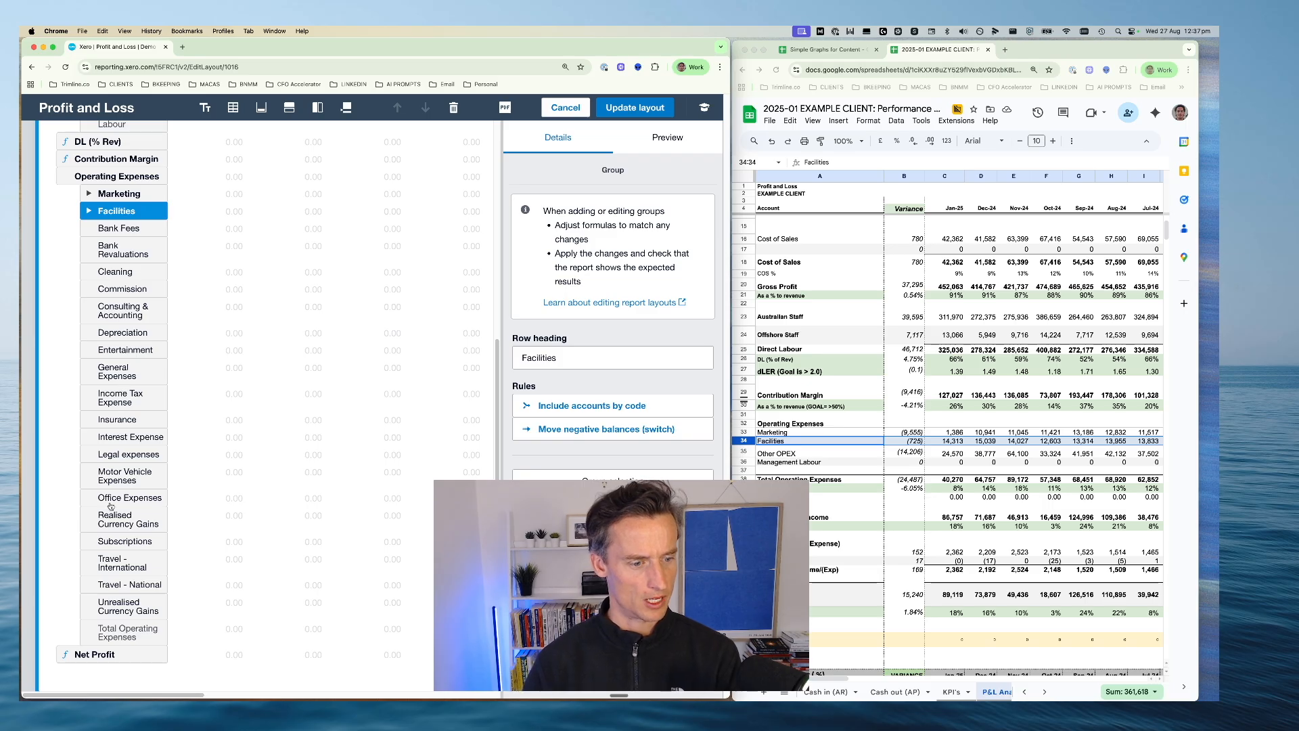
pyautogui.moveTo(112, 504); pyautogui.dragTo(108, 211)
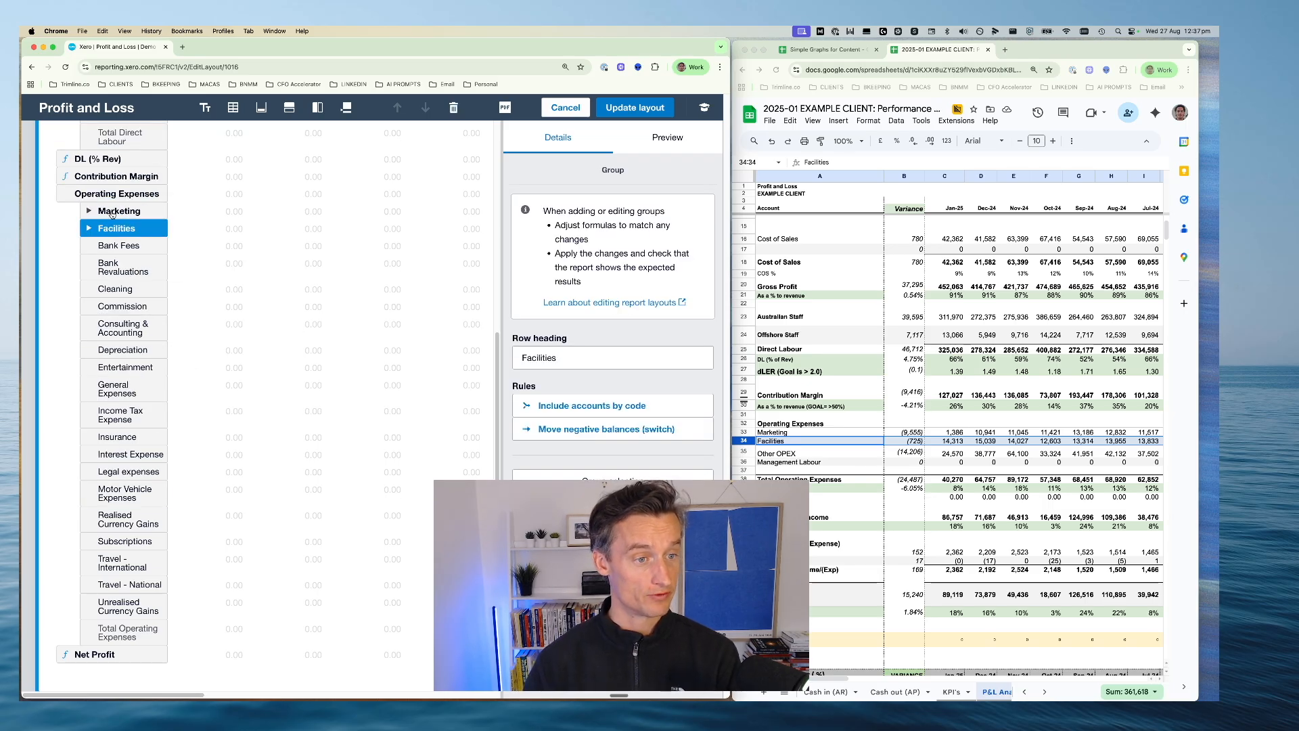
pyautogui.click(90, 229)
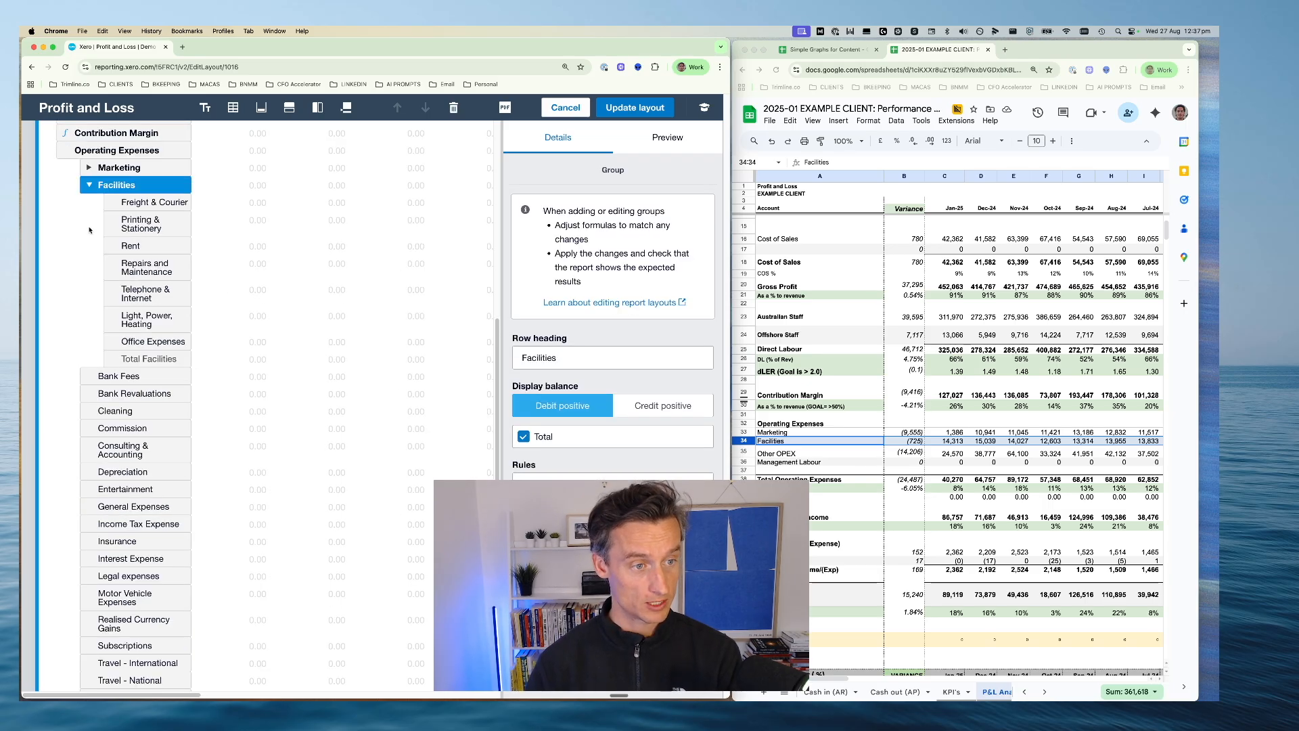
pyautogui.click(89, 186)
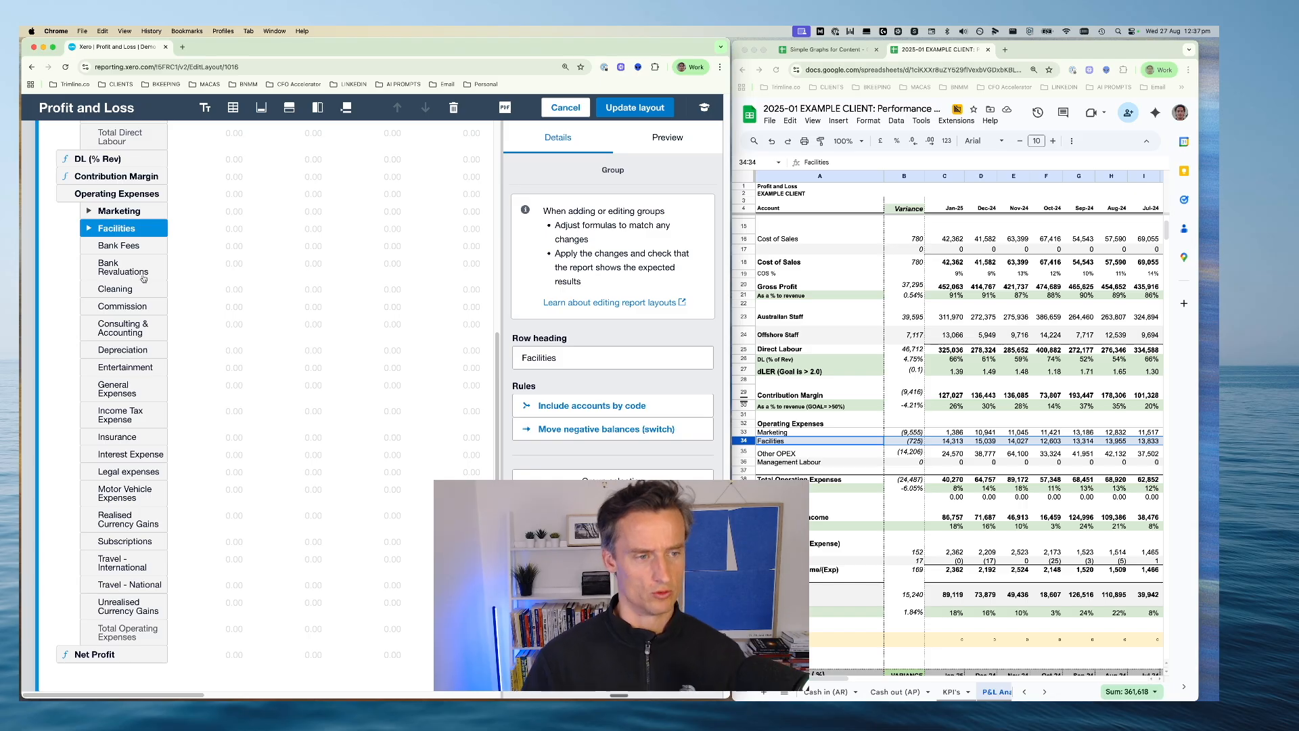
# Group the remaining Operating Expenses rows from Bank Fees to Unrealised Currency Gains under the row heading Other OPEX
pyautogui.click(108, 247)
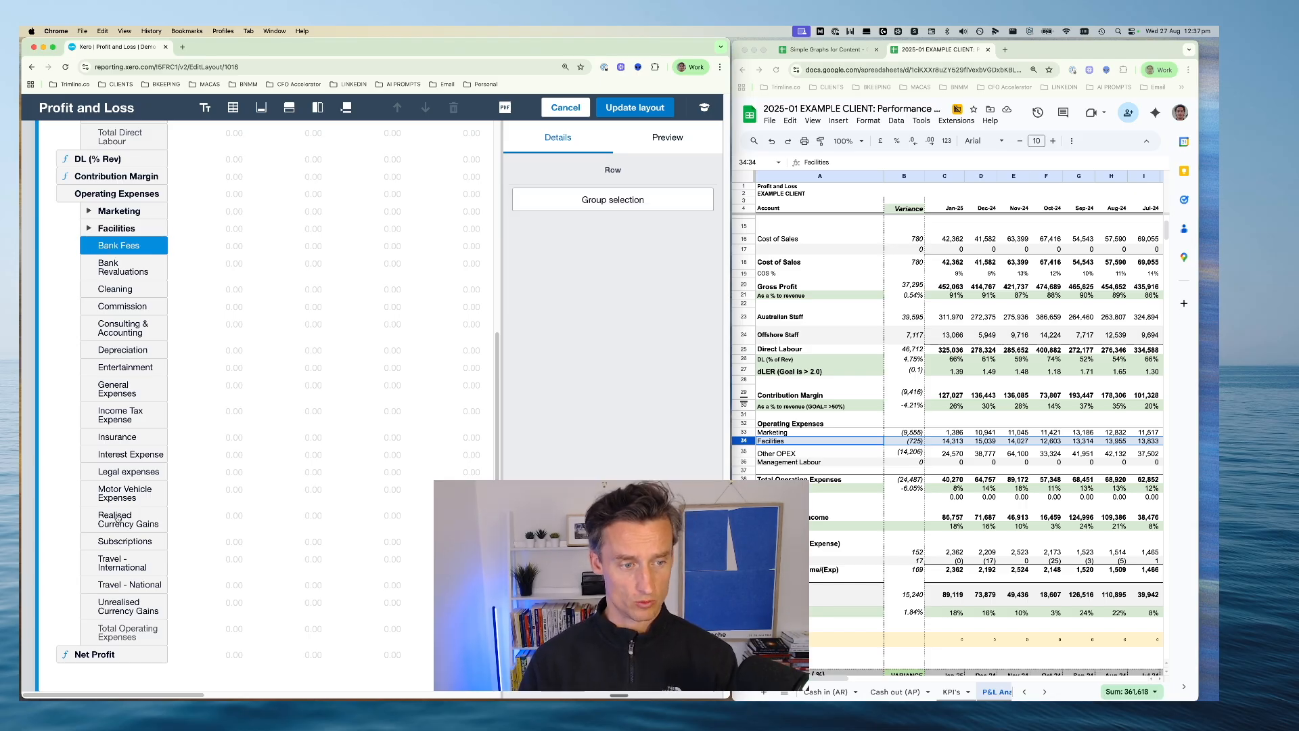
pyautogui.keyDown('shift'); pyautogui.click(122, 605); pyautogui.keyUp('shift')
pyautogui.click(627, 200)
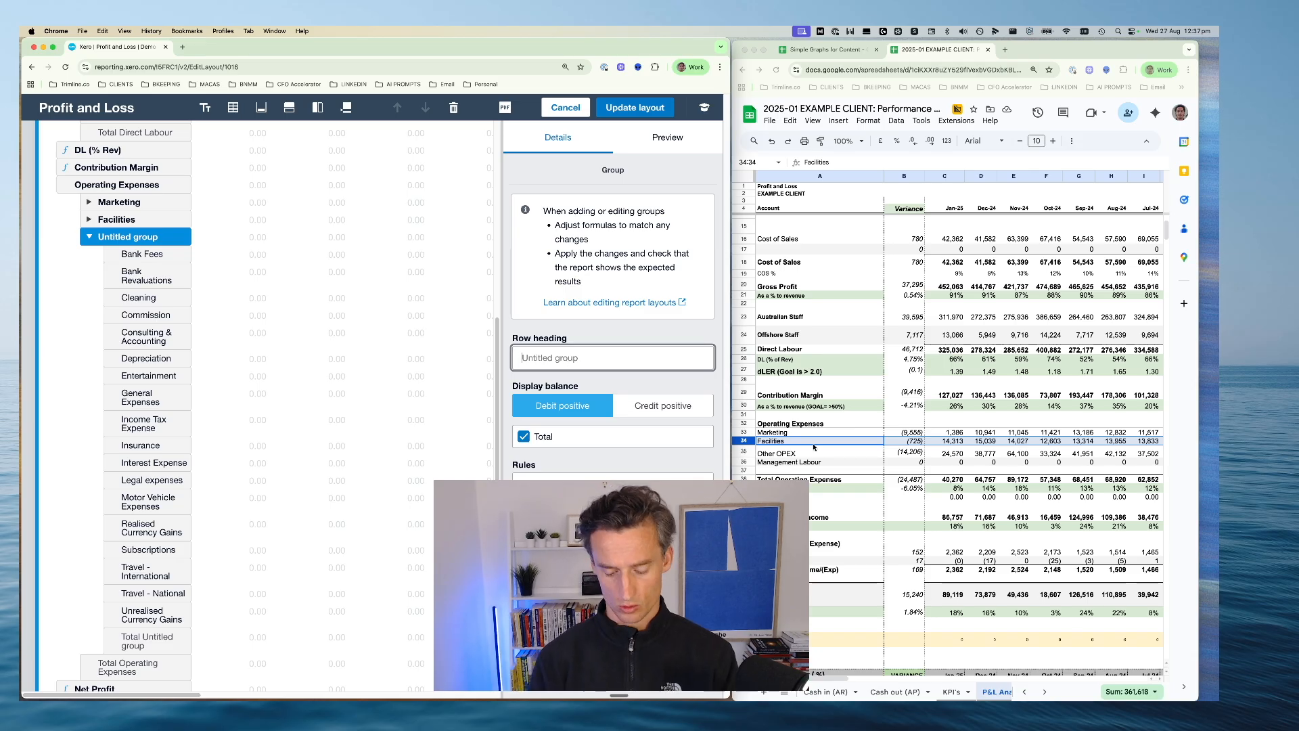
pyautogui.write('Other OPEX')
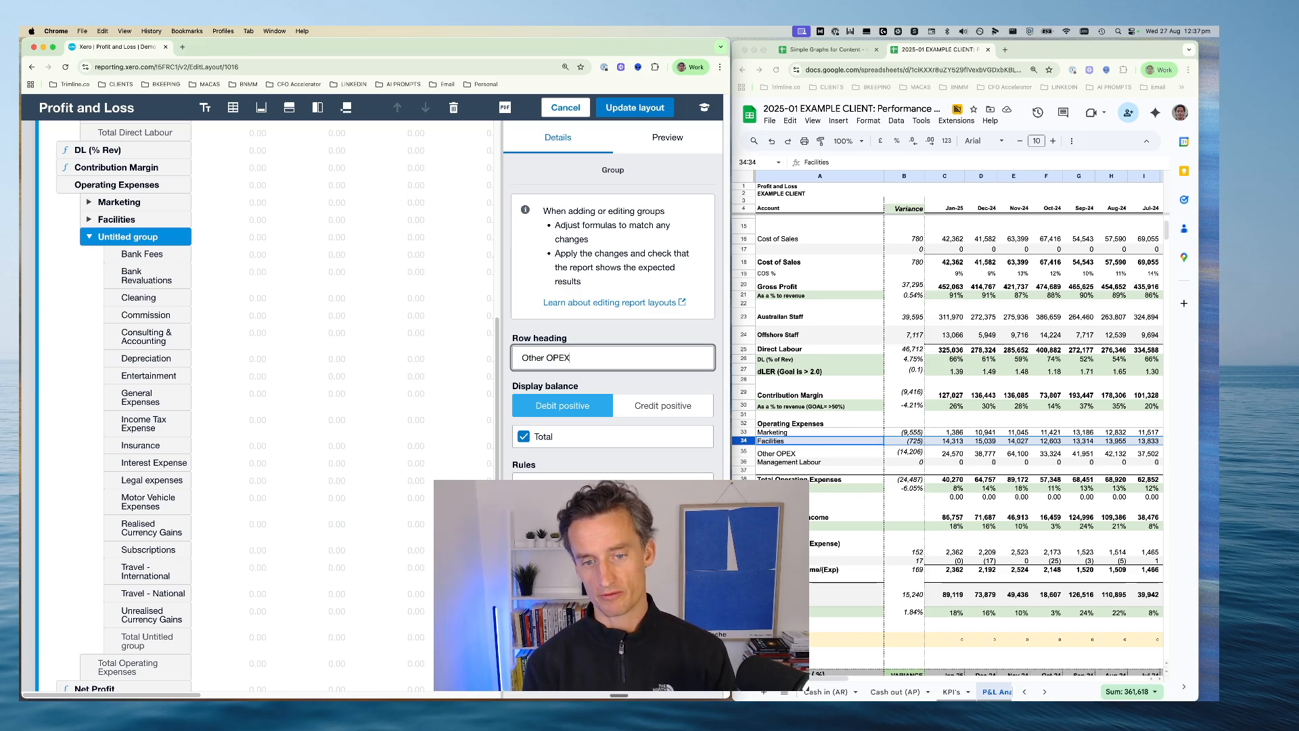
pyautogui.press('Return')
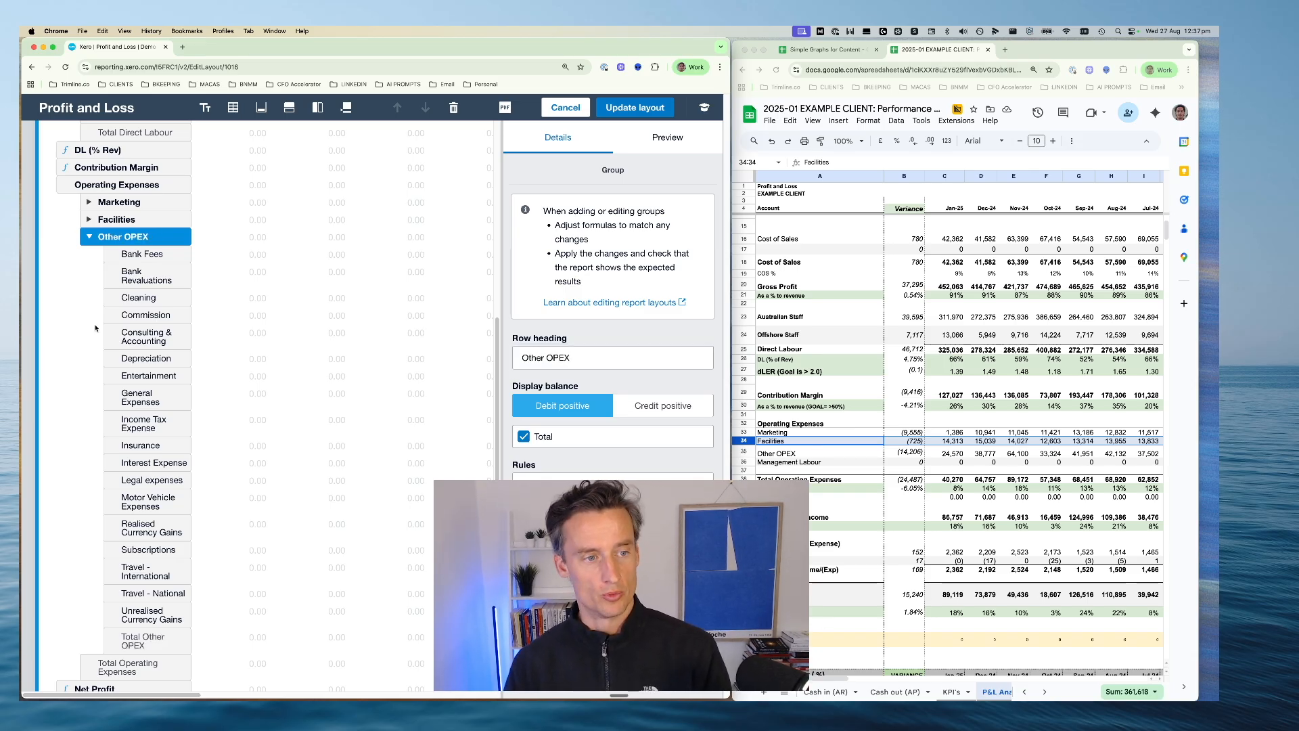
# Switch to the EXAMPLE CLIENT P&L Analysis sheet and highlight the Other Income / (Expense) section, rows 45 to 48
pyautogui.click(833, 471)
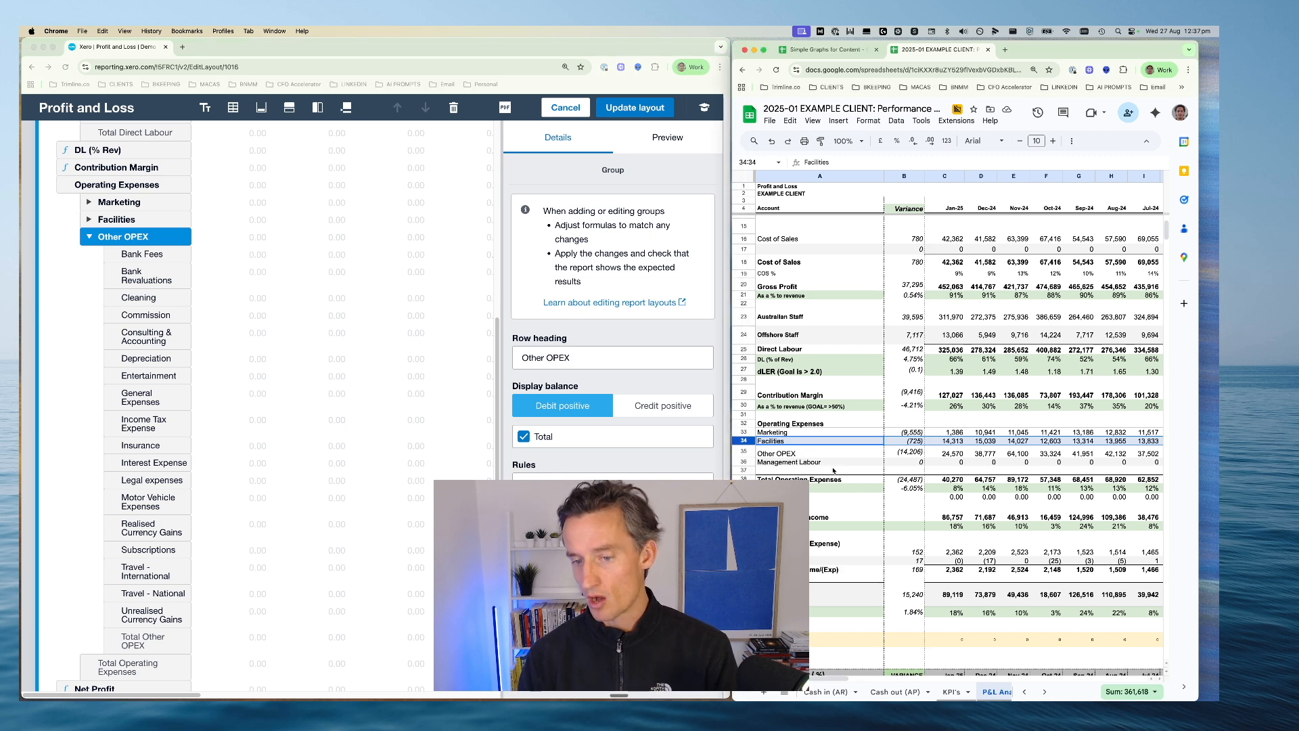
pyautogui.moveTo(731, 358); pyautogui.dragTo(648, 357)
pyautogui.scroll(3, 884, 360)
pyautogui.scroll(-3, 862, 383)
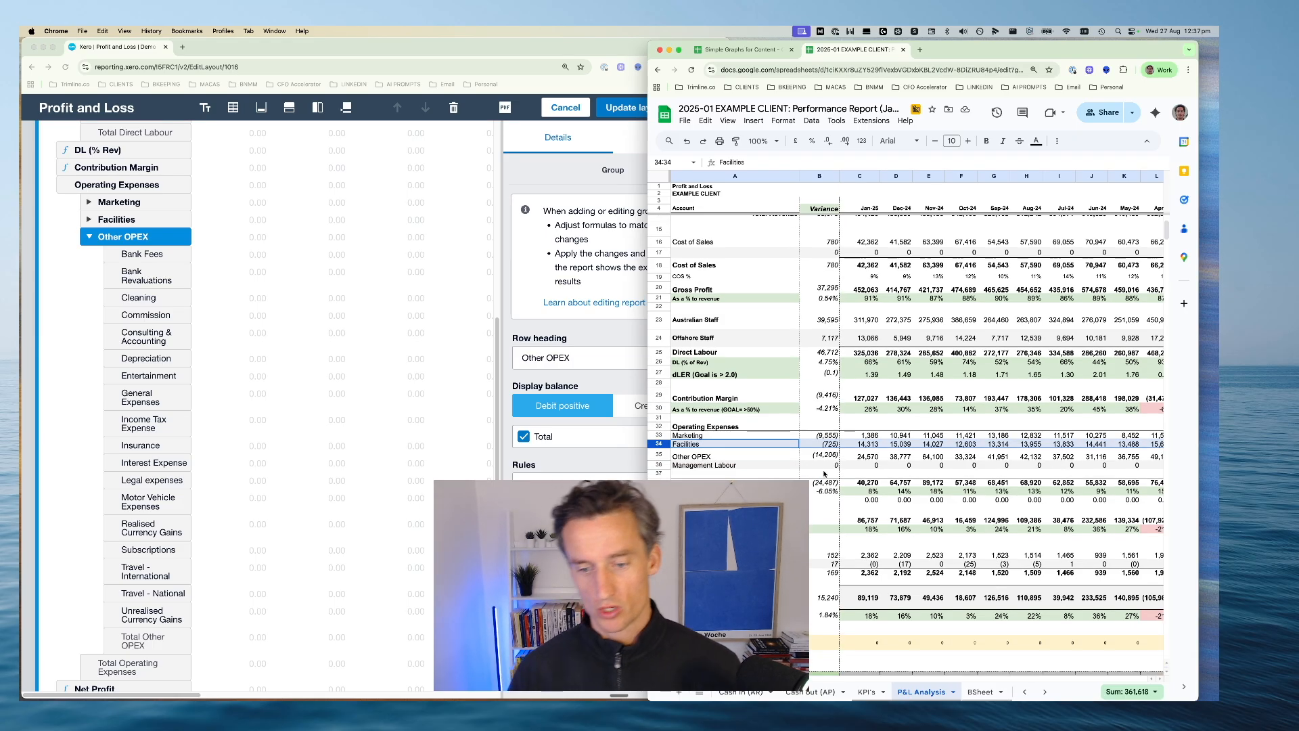
pyautogui.scroll(-1, 825, 467)
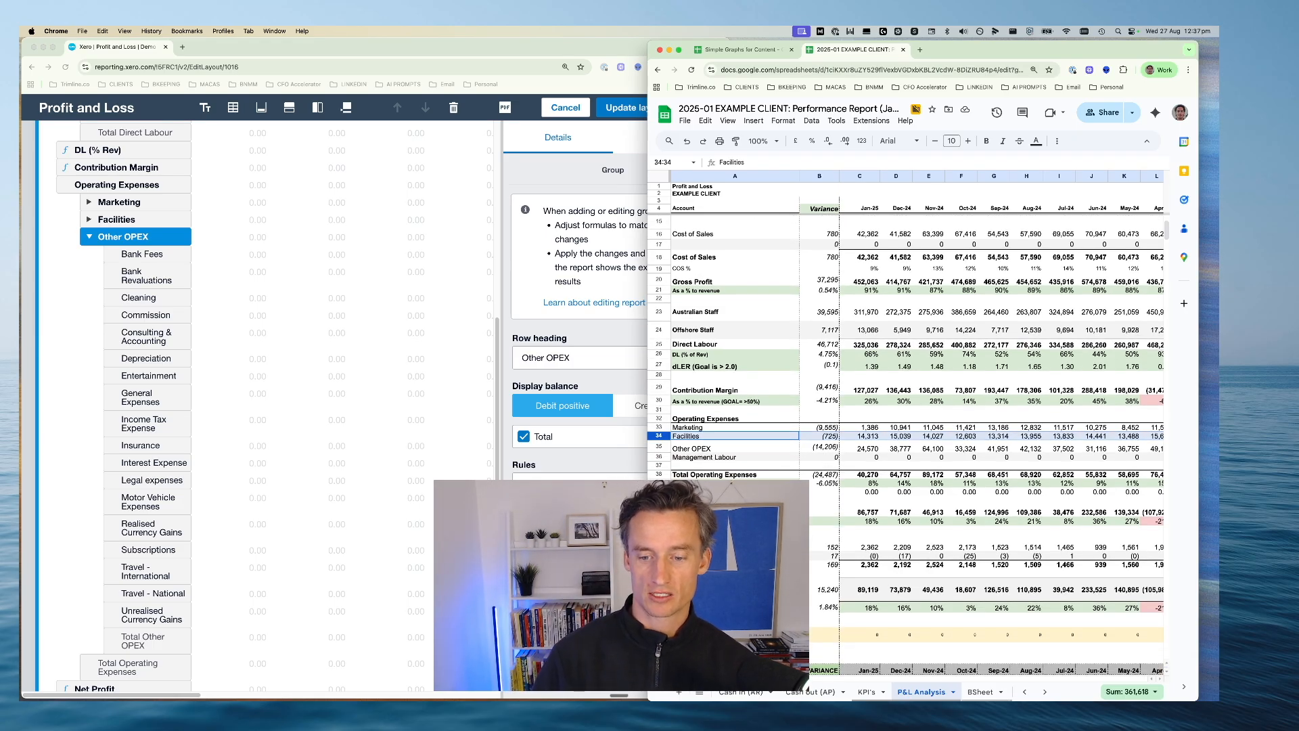
pyautogui.moveTo(659, 538); pyautogui.dragTo(659, 564)
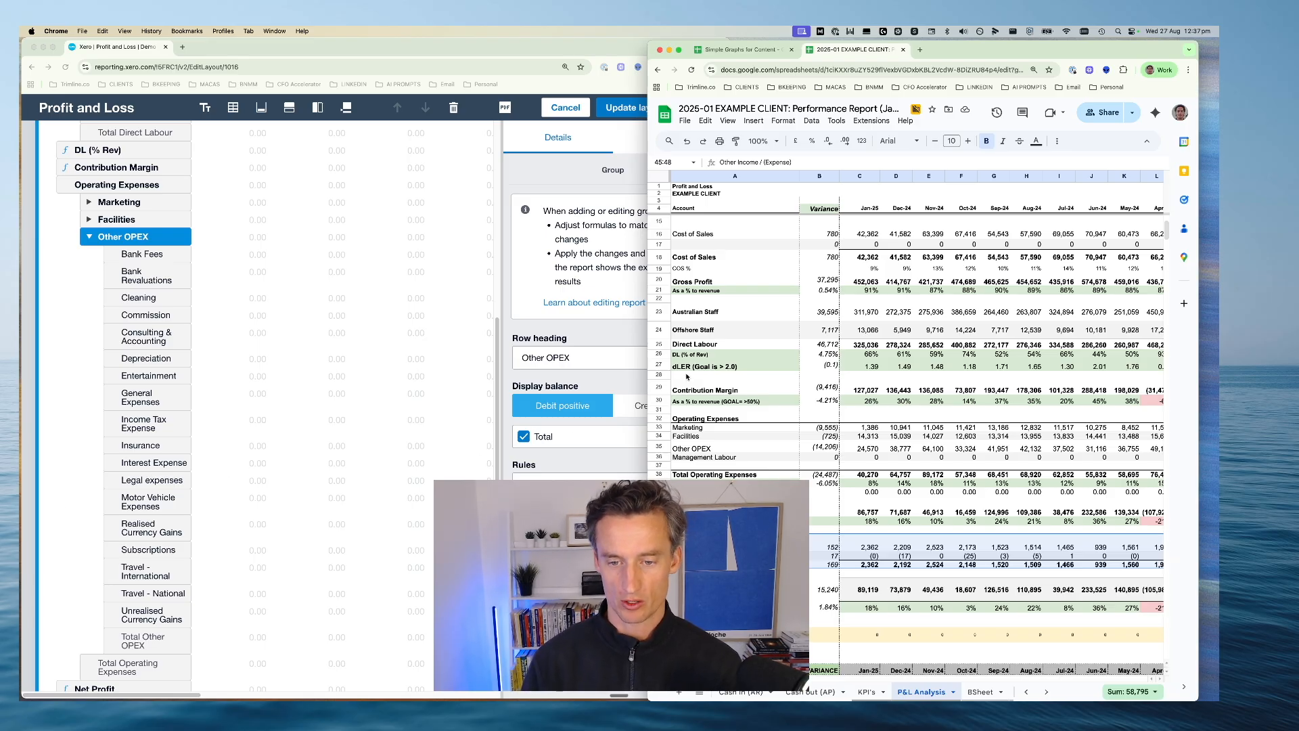
pyautogui.moveTo(647, 367); pyautogui.dragTo(717, 368)
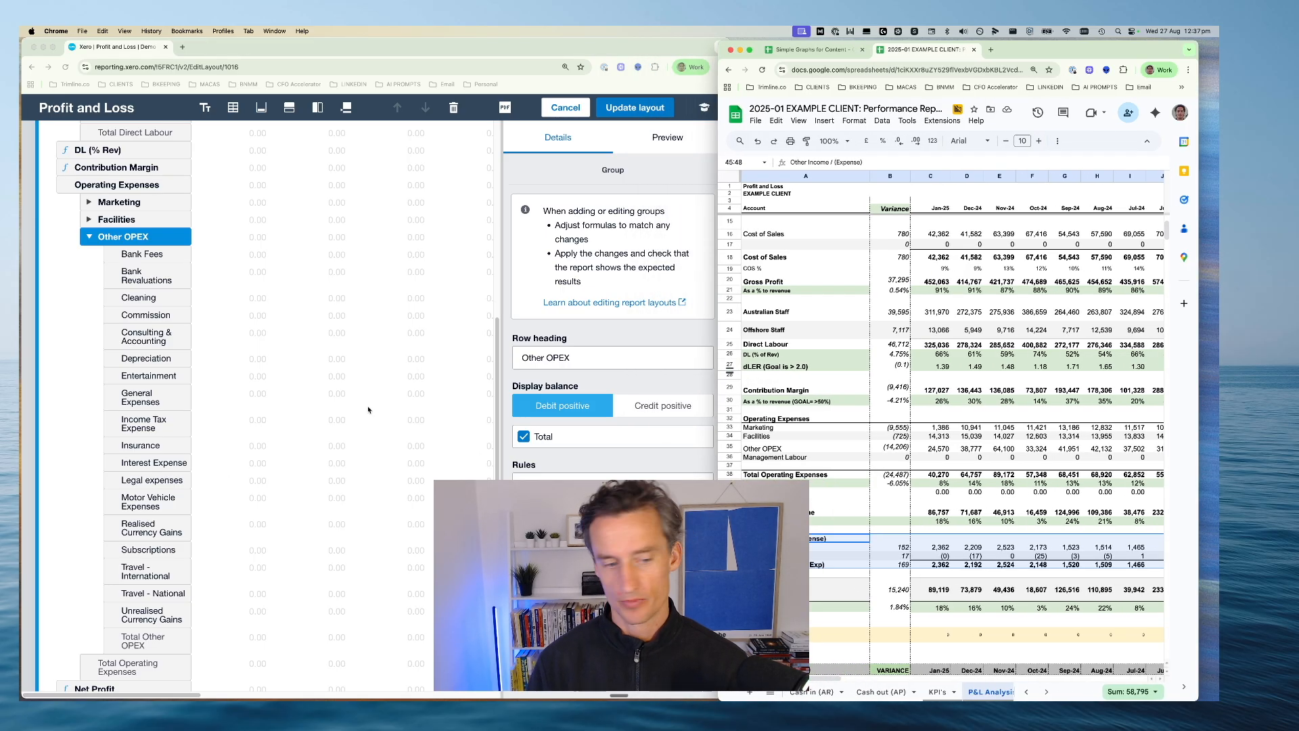
# Return to the Profit and Loss layout in Xero and collapse the Other OPEX group
pyautogui.click(88, 260)
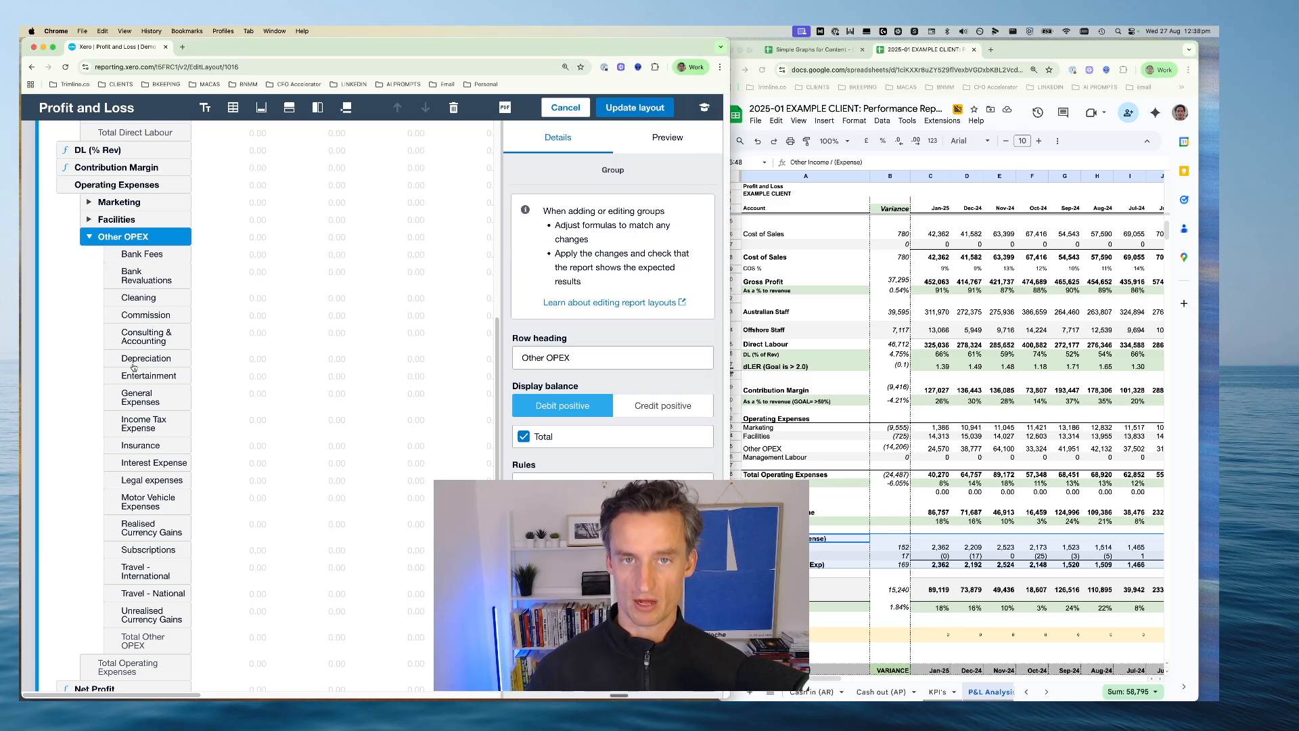
pyautogui.scroll(-2, 134, 368)
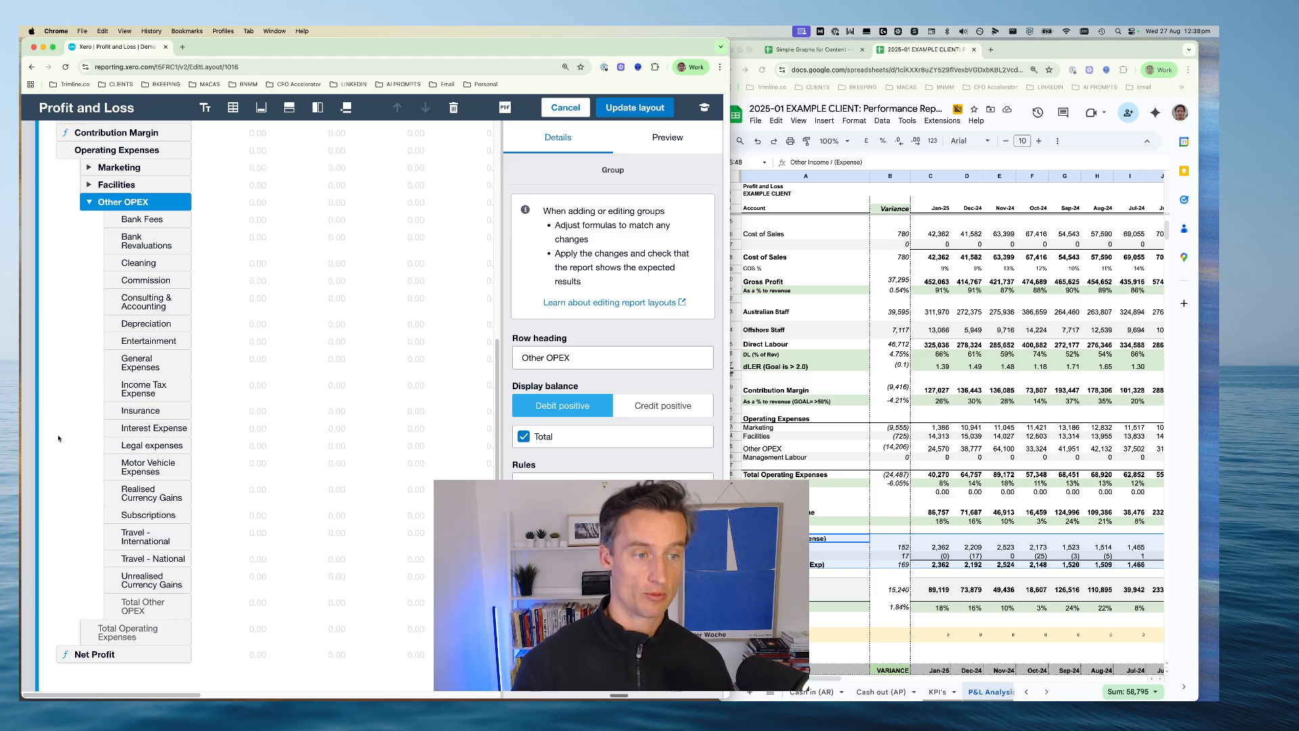
pyautogui.click(88, 202)
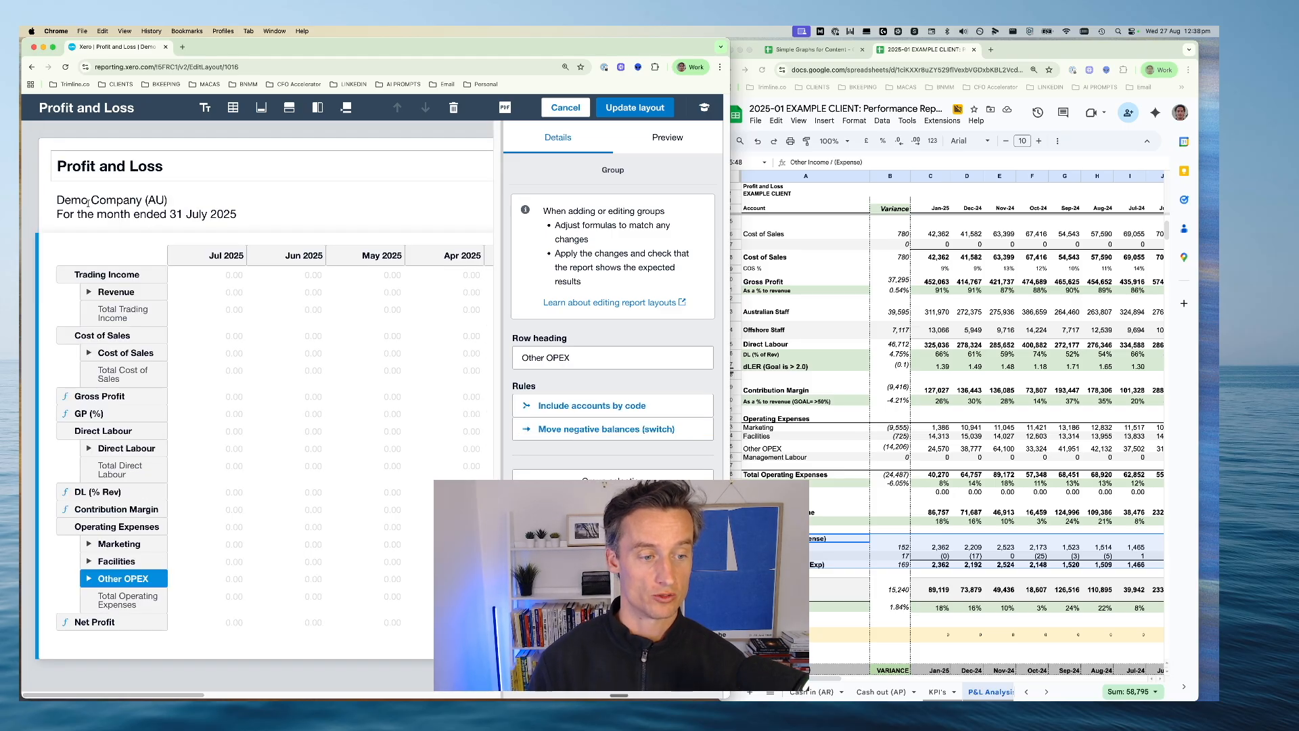
pyautogui.click(119, 527)
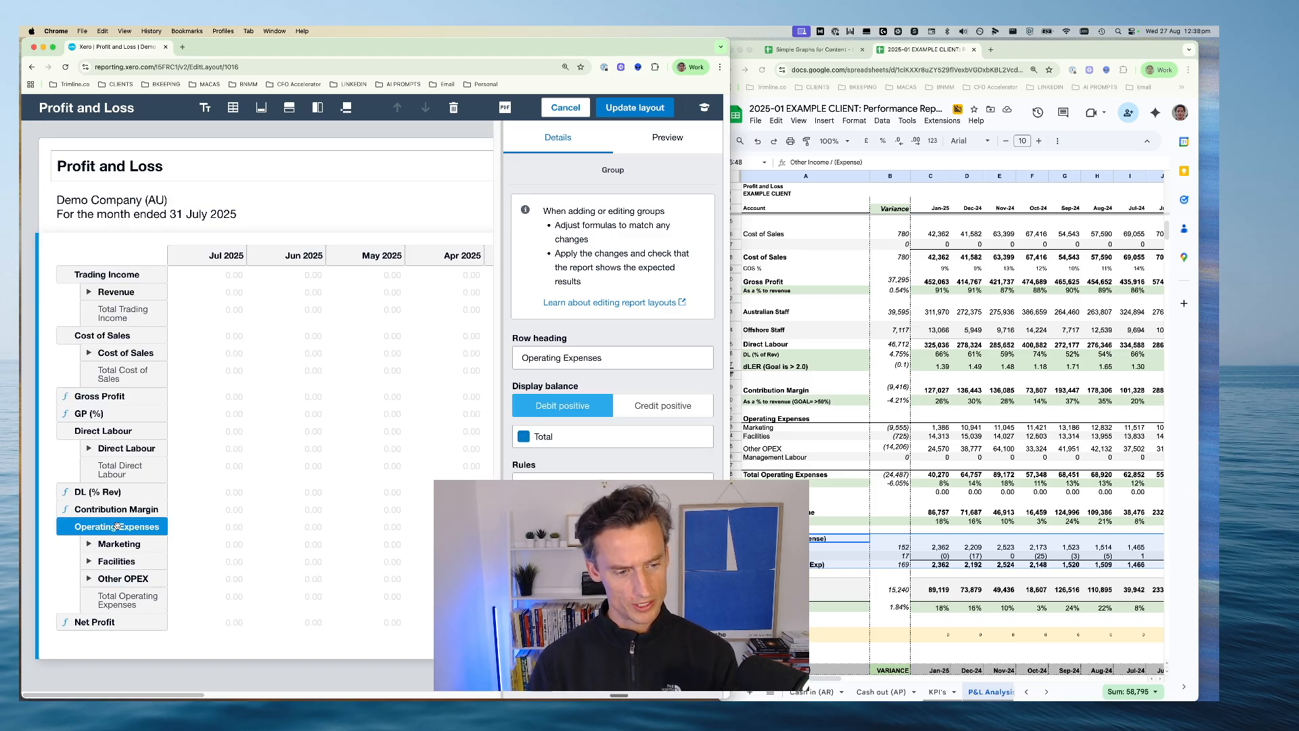
pyautogui.click(118, 577)
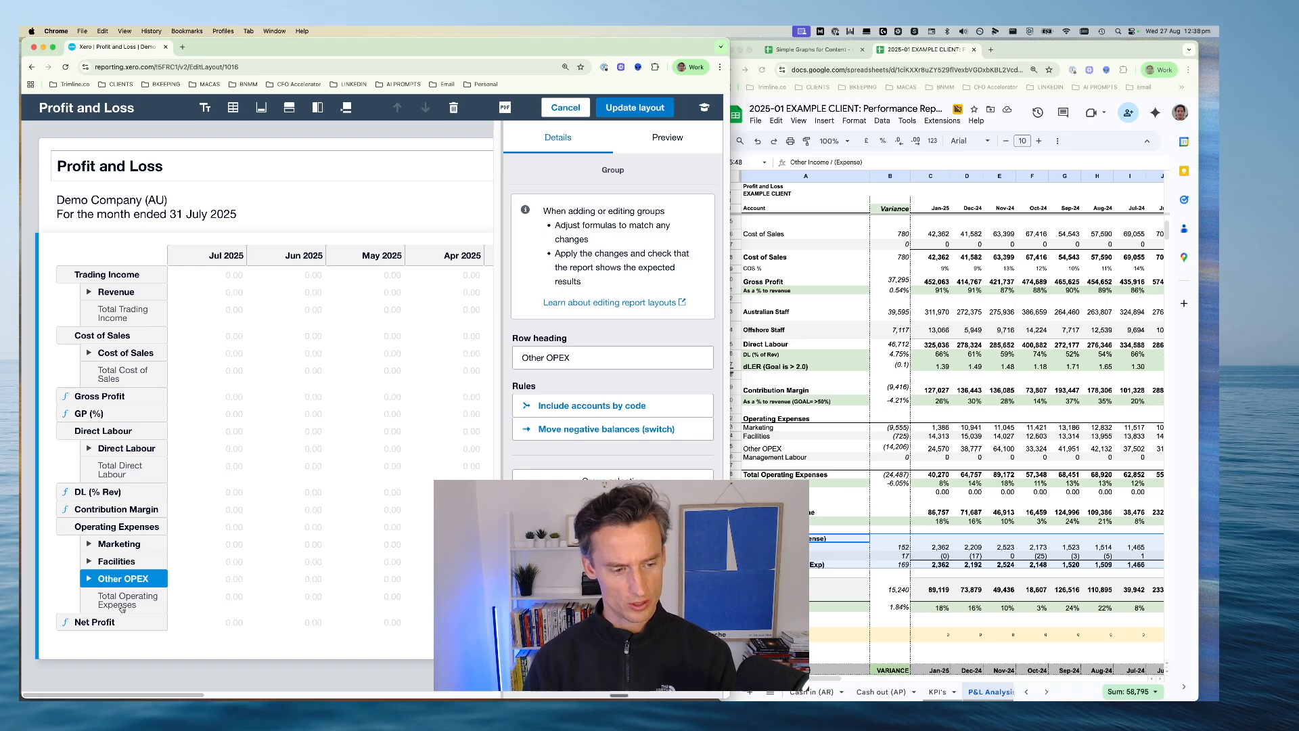
# Insert a formula row and place it between Total Operating Expenses and Net Profit, outside the Operating Expenses group
pyautogui.click(119, 602)
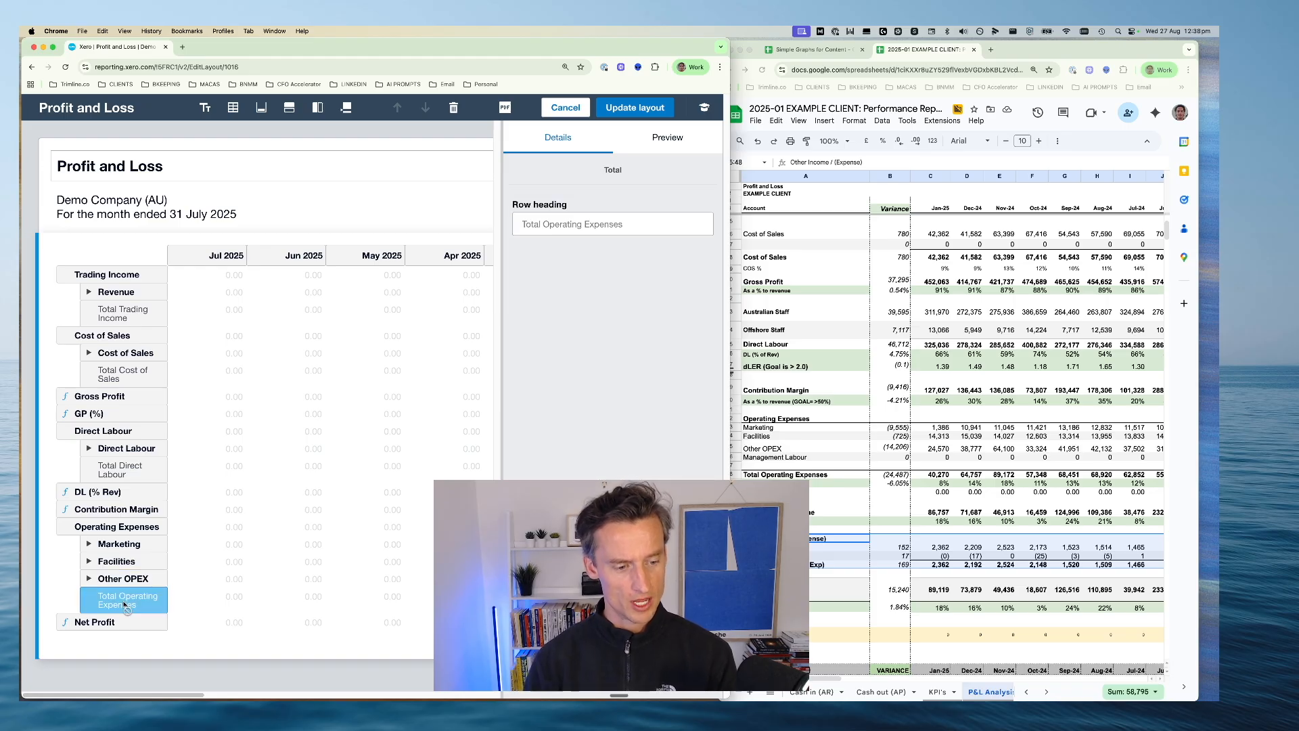
pyautogui.click(289, 109)
pyautogui.click(306, 181)
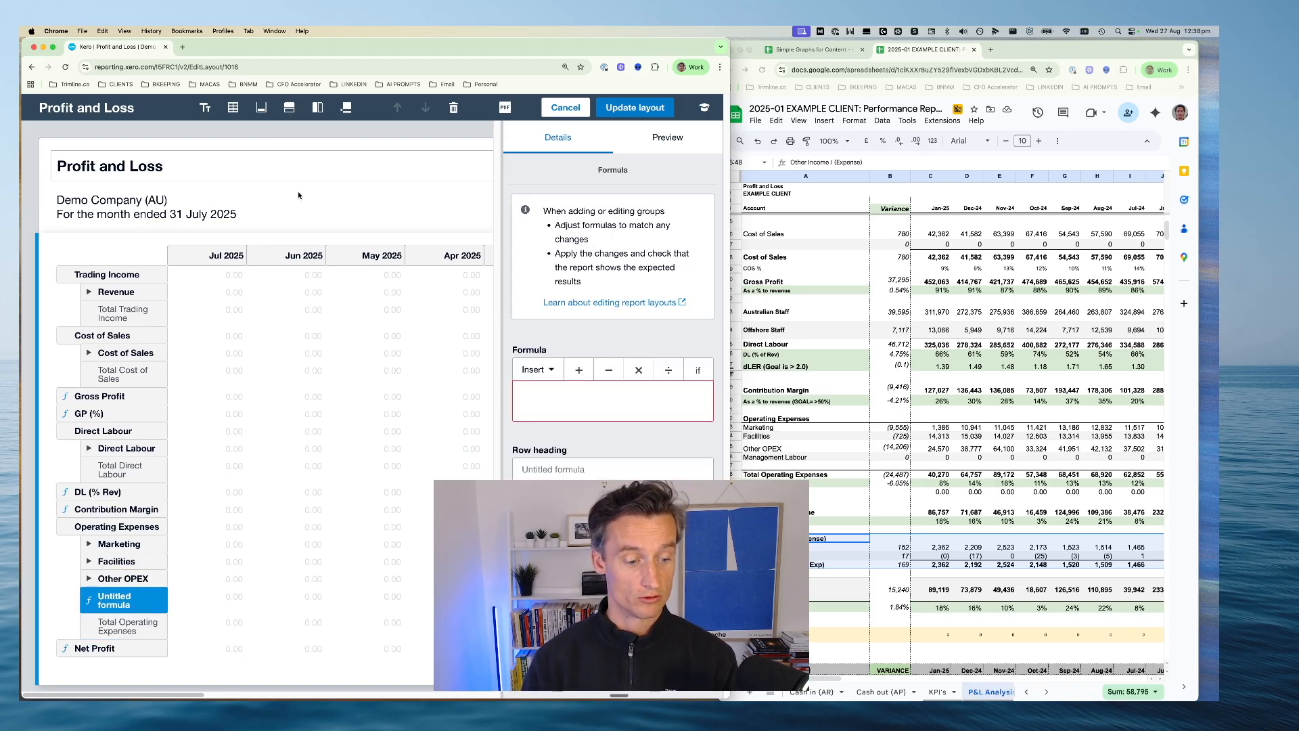
pyautogui.moveTo(122, 603); pyautogui.dragTo(121, 638)
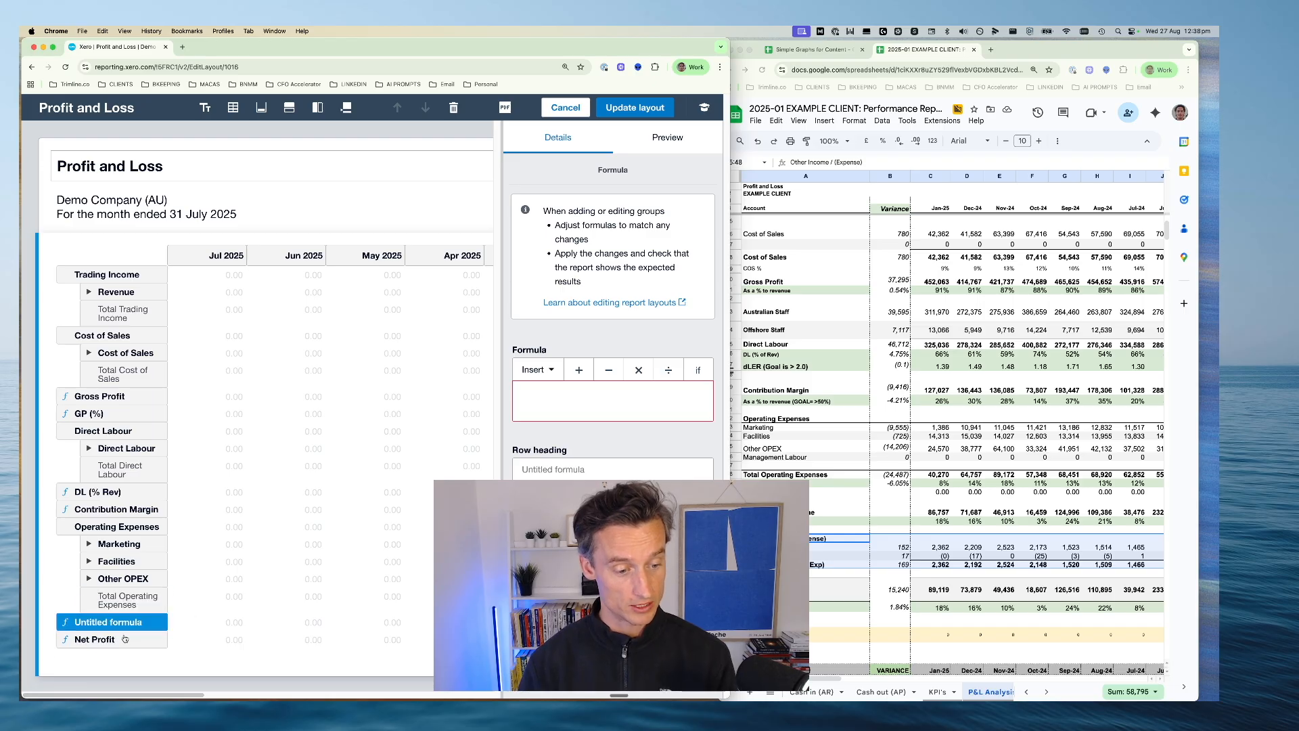
# Set the row heading of the new untitled formula to OPEX (% of Rev)
pyautogui.click(560, 470)
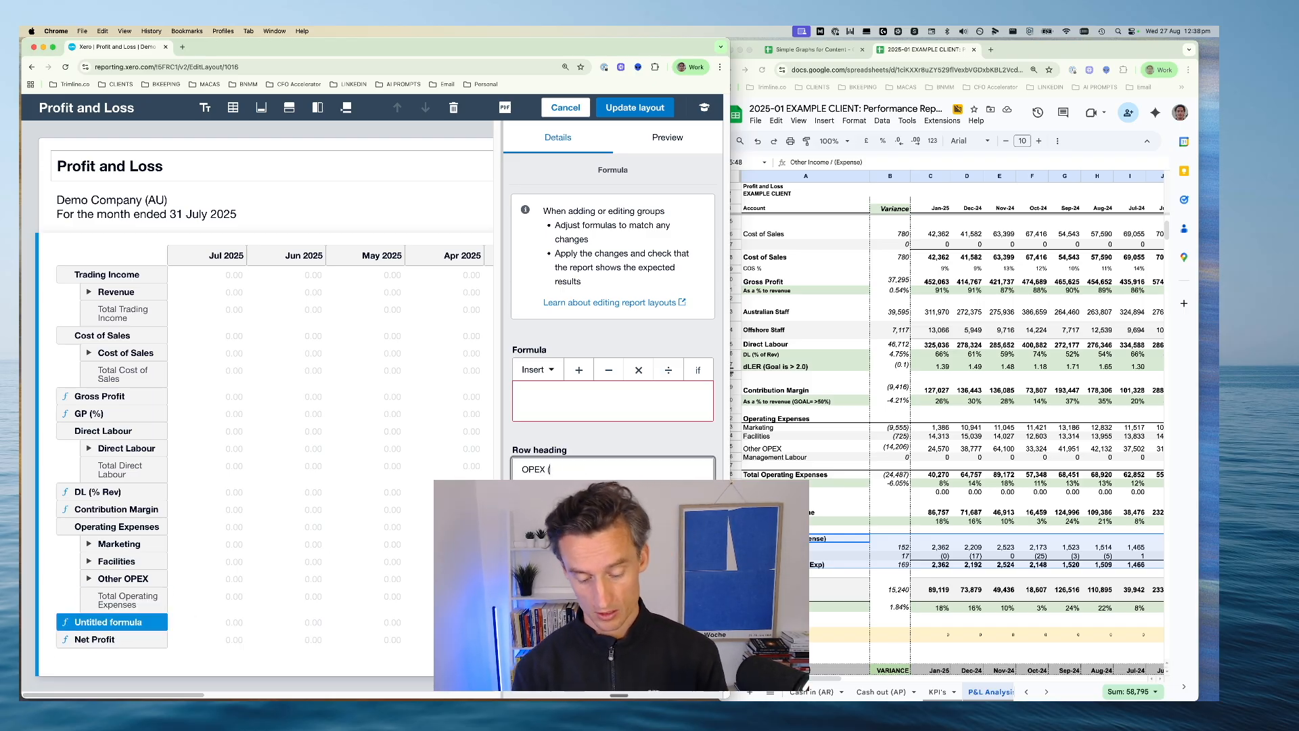
pyautogui.write('OPEX (% of ')
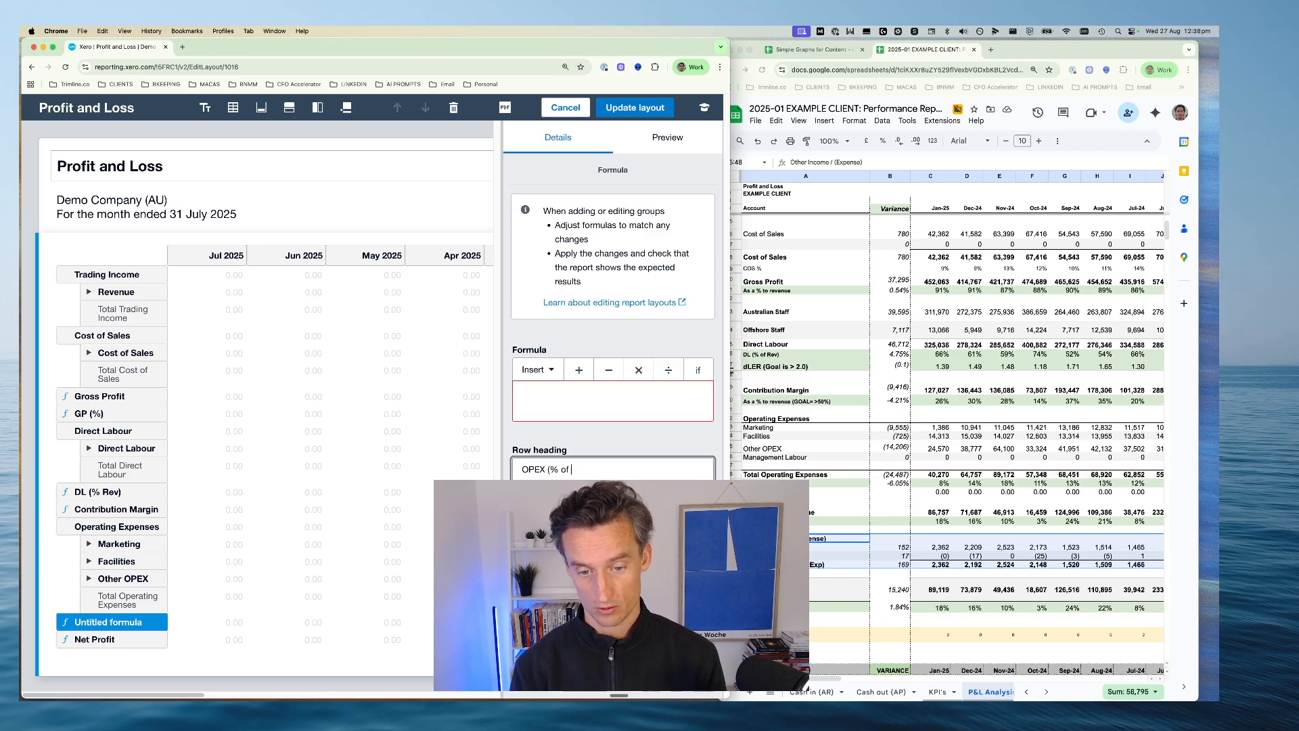
pyautogui.write('Rev')
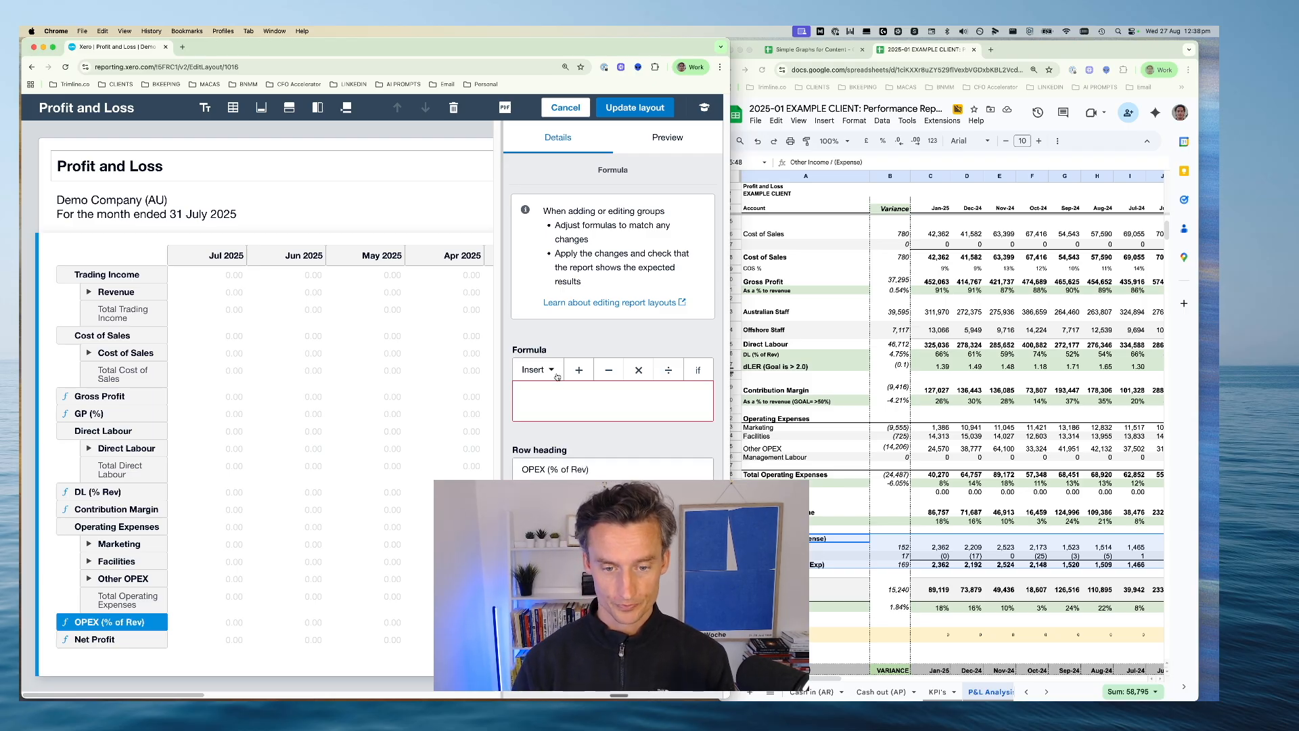
# Build the OPEX (% of Rev) formula as (Operating Expenses / Trading Income)
pyautogui.click(553, 372)
pyautogui.scroll(-1, 568, 575)
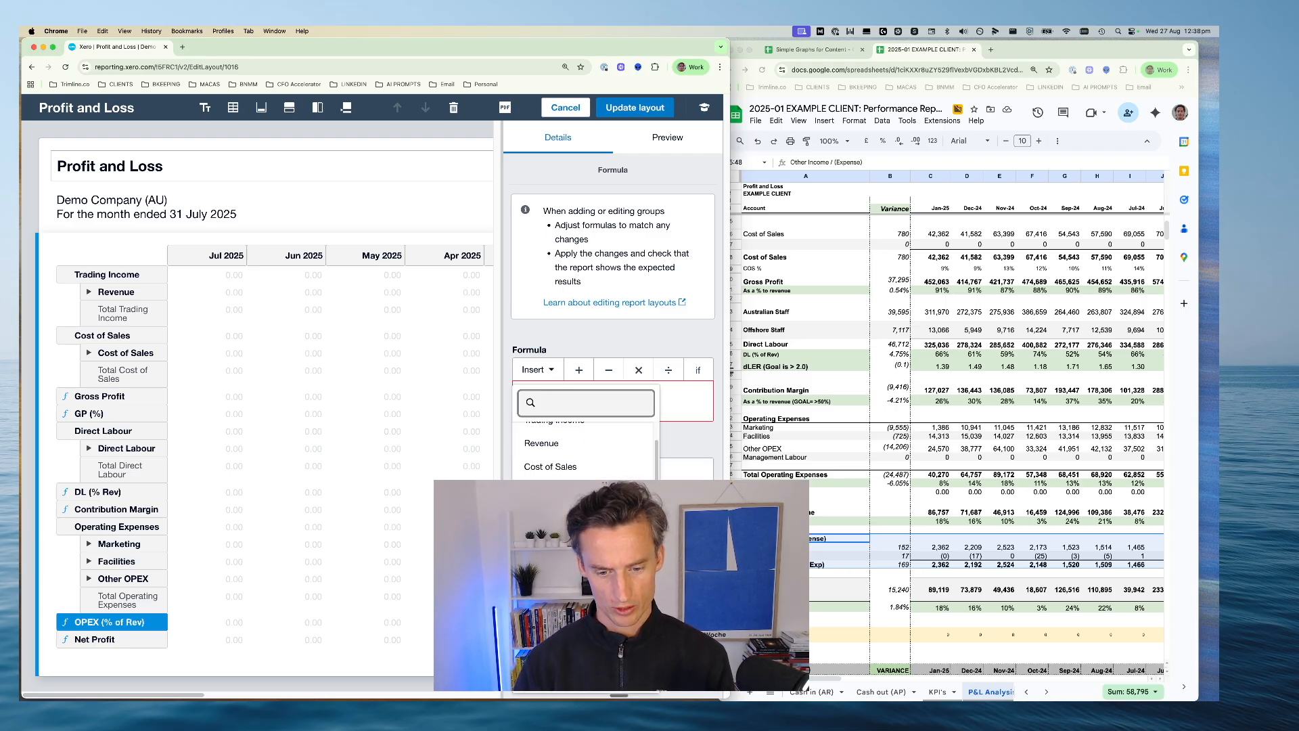
pyautogui.click(562, 656)
pyautogui.write('/')
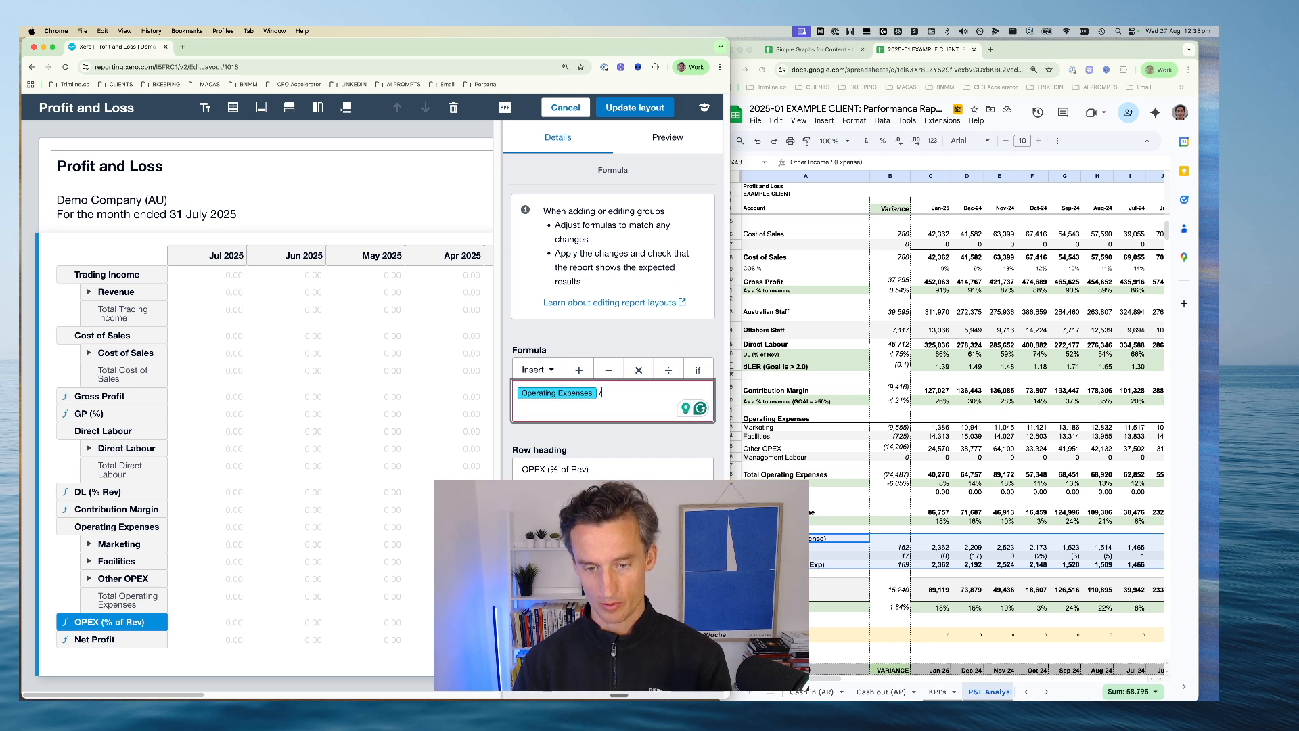
pyautogui.click(552, 375)
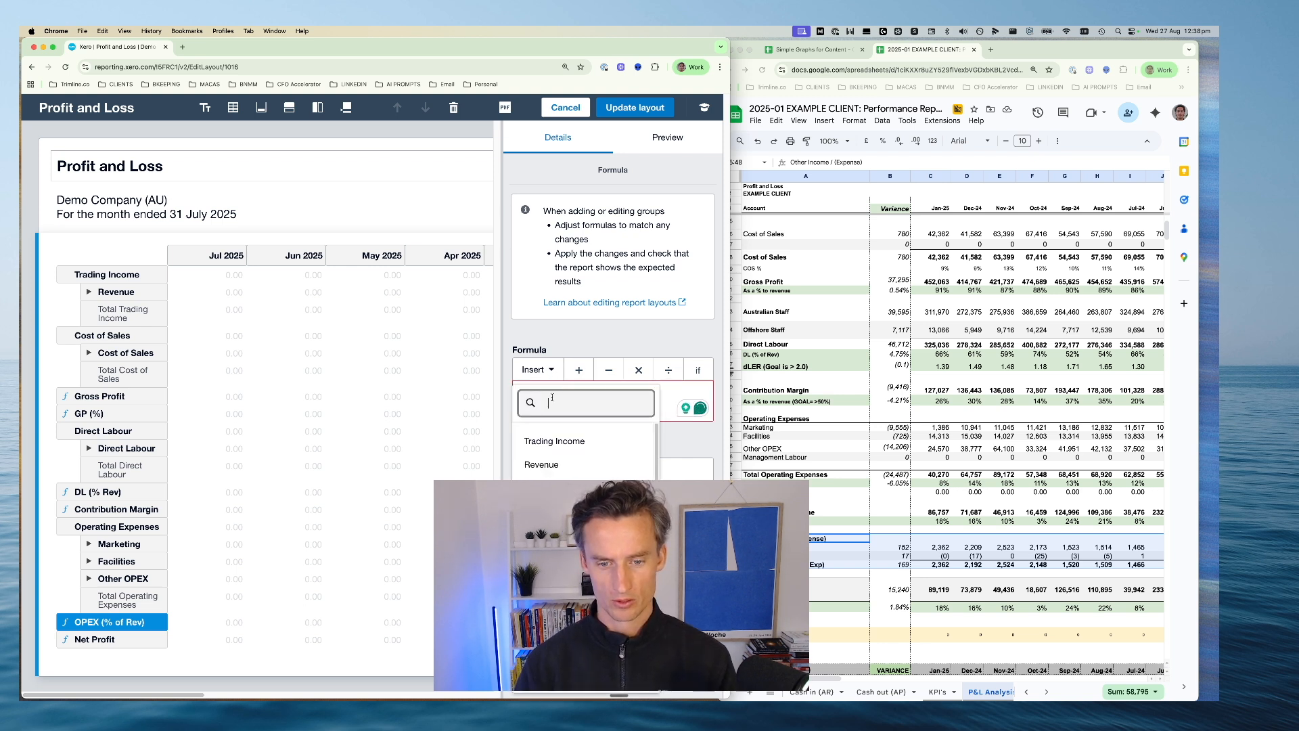
pyautogui.click(552, 438)
pyautogui.write(')')
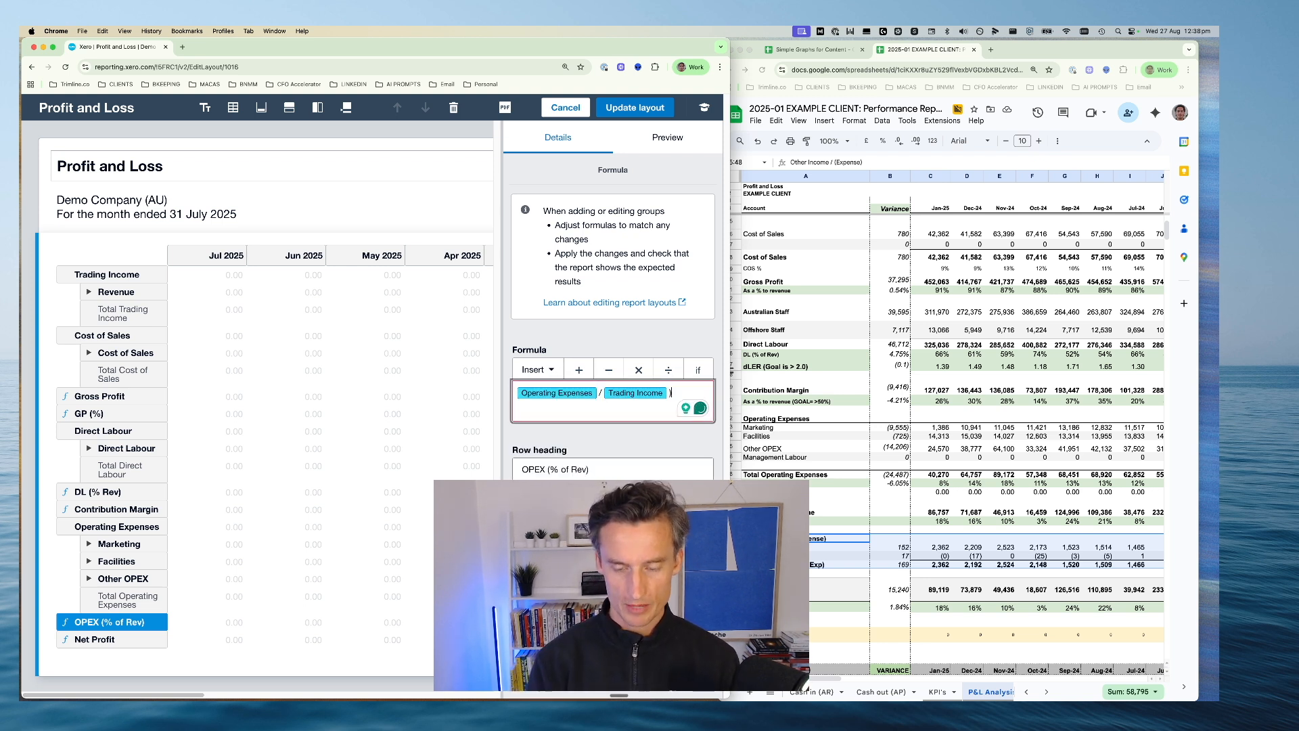
pyautogui.write('(')
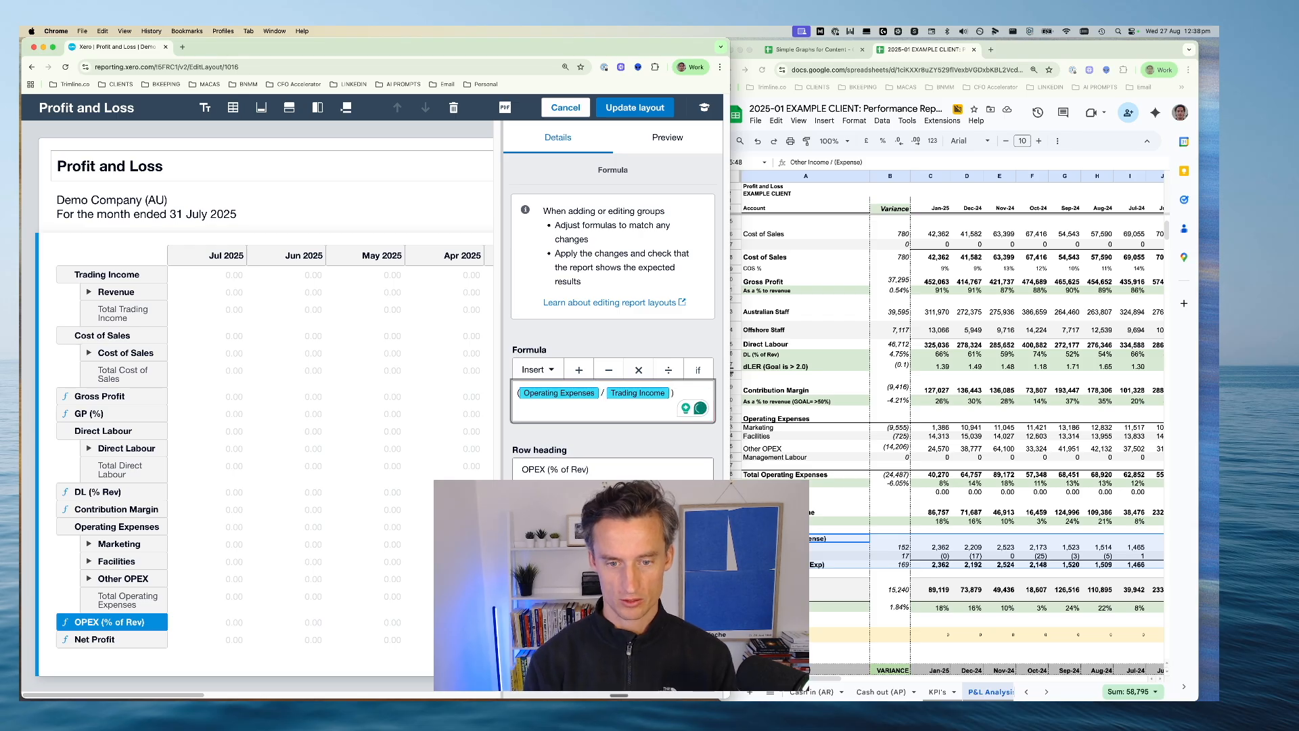
# Switch to the Simple P&L sheet, highlight the OPEX 20% block, and return to the OPEX (% of Rev) formula in Xero
pyautogui.click(812, 49)
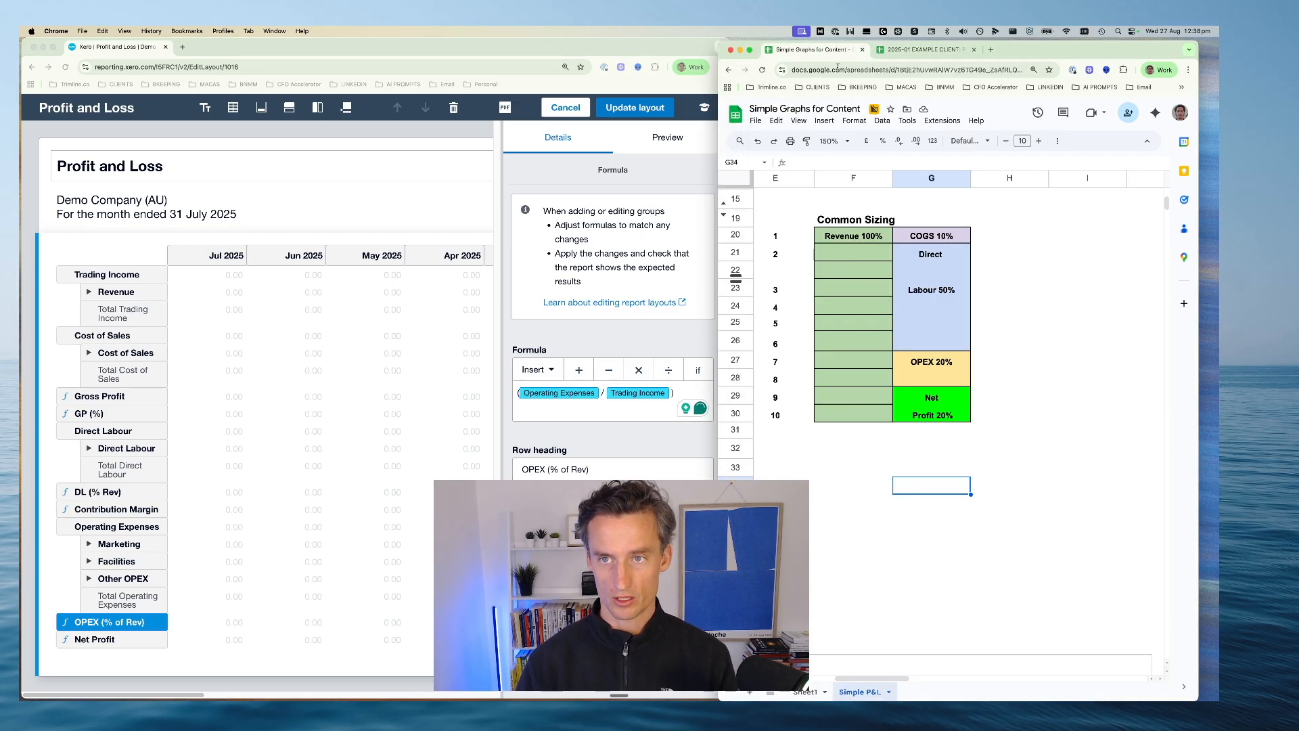
pyautogui.moveTo(934, 360); pyautogui.dragTo(939, 384)
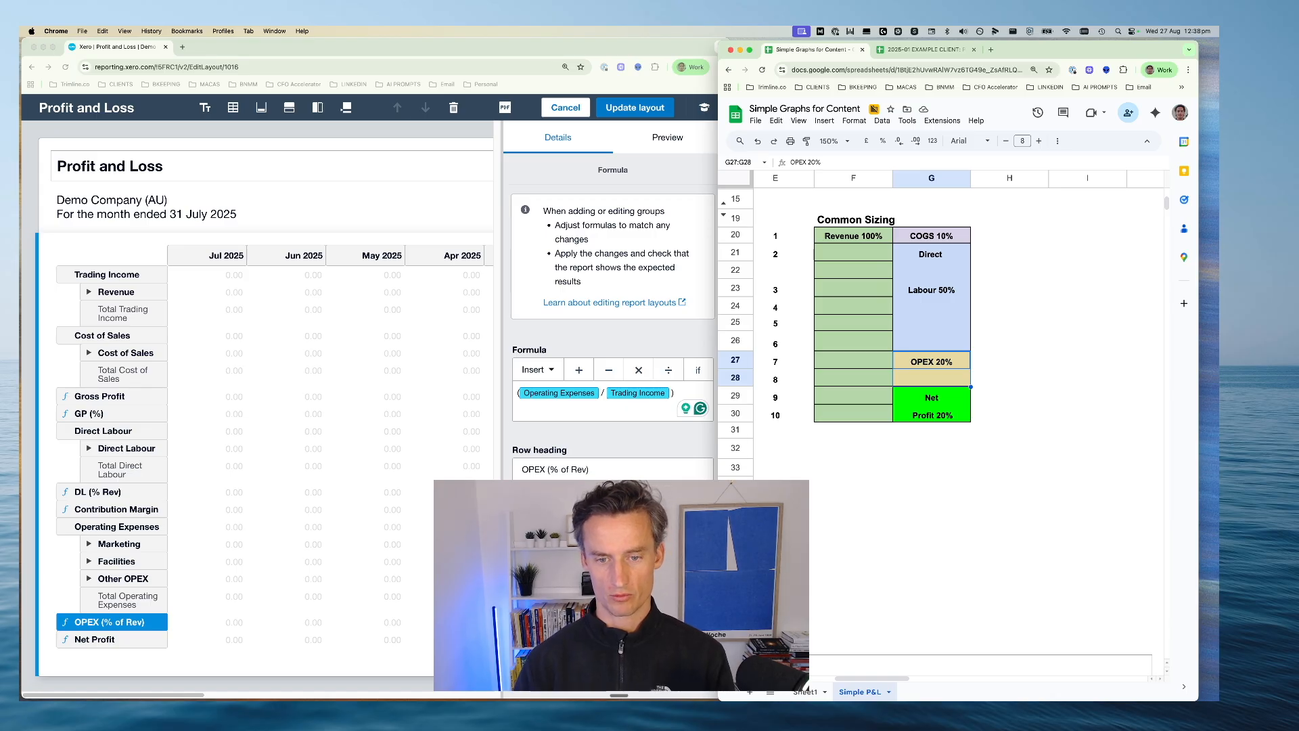
pyautogui.click(607, 455)
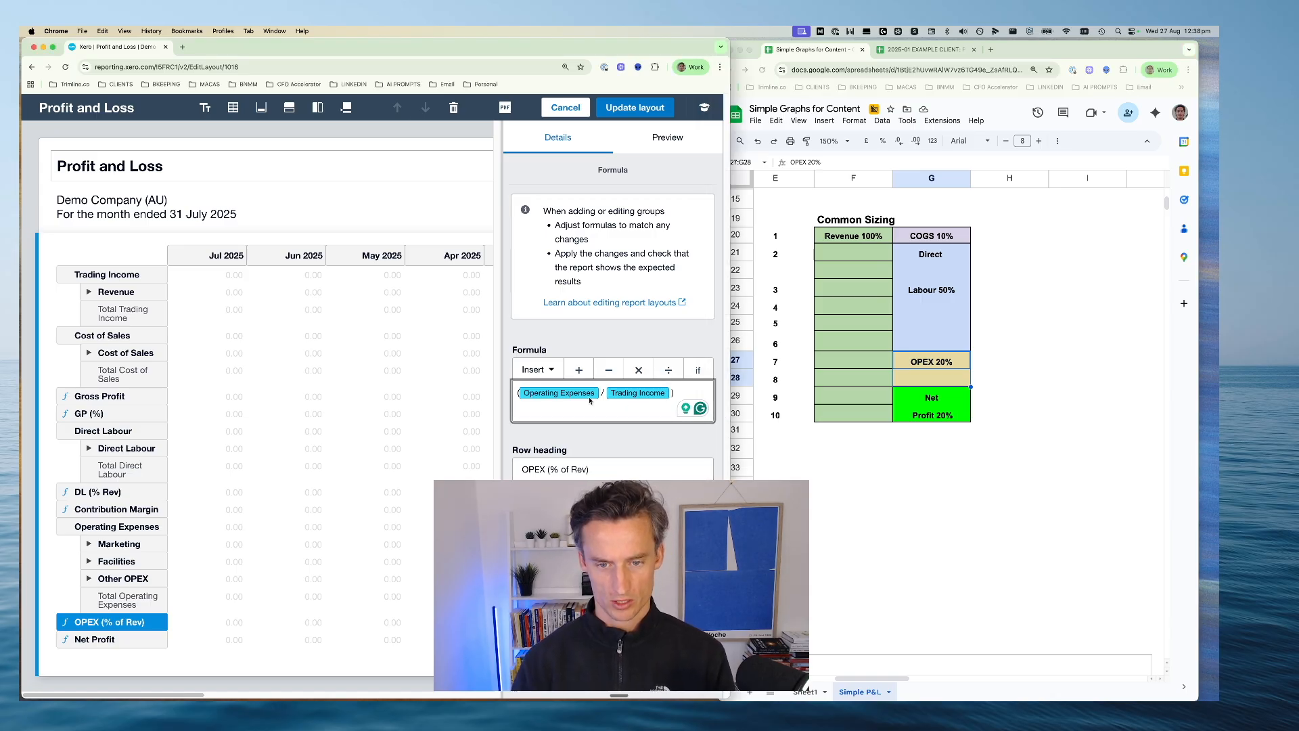
# Complete the OPEX (% of Rev) formula by multiplying the bracketed ratio by 100
pyautogui.click(686, 391)
pyautogui.write('*100')
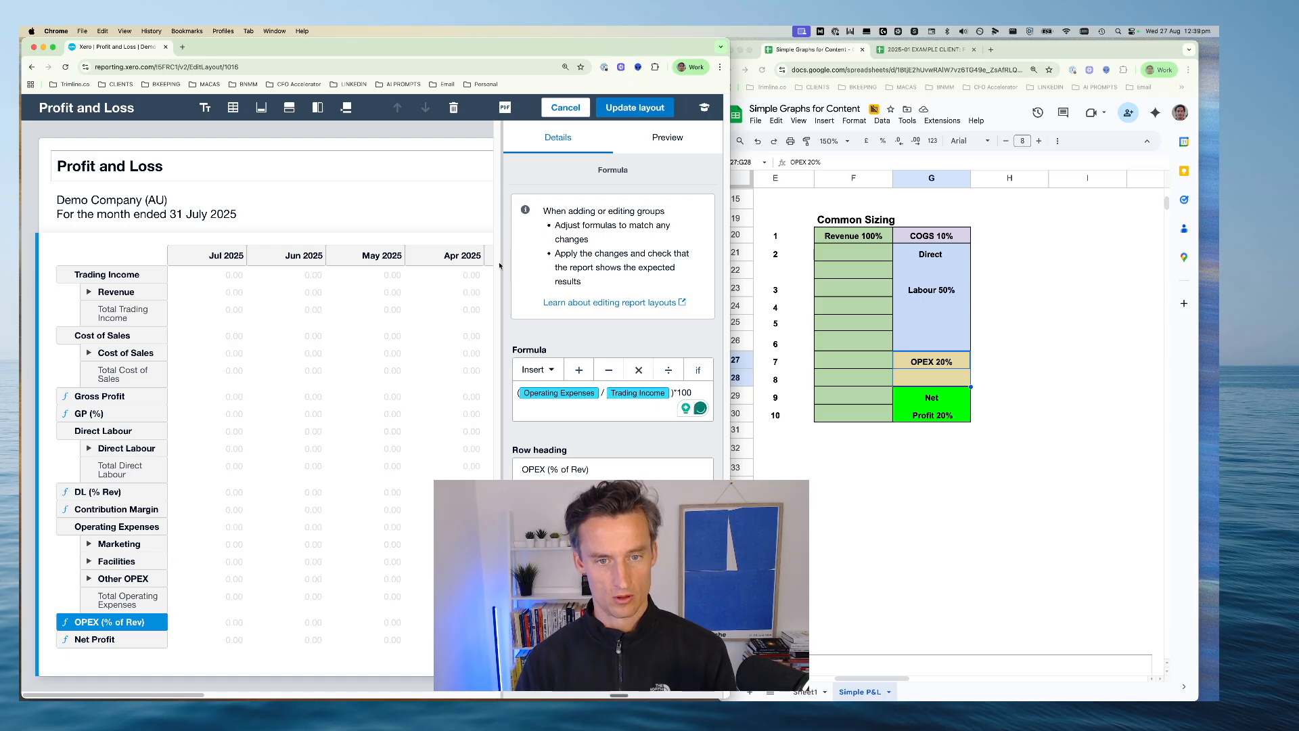
# Insert a formula row directly below Net Profit and set its row heading to Net Profit Margin (%)
pyautogui.click(117, 640)
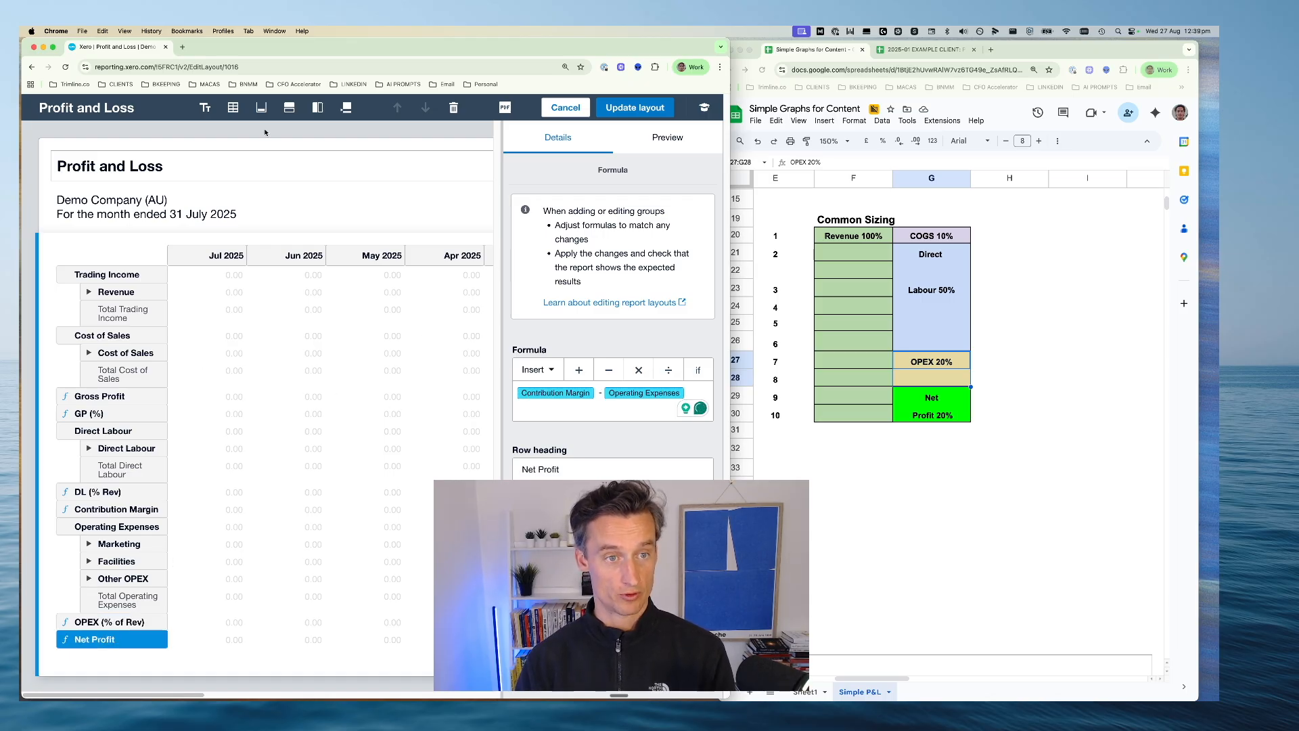
pyautogui.click(289, 108)
pyautogui.click(309, 181)
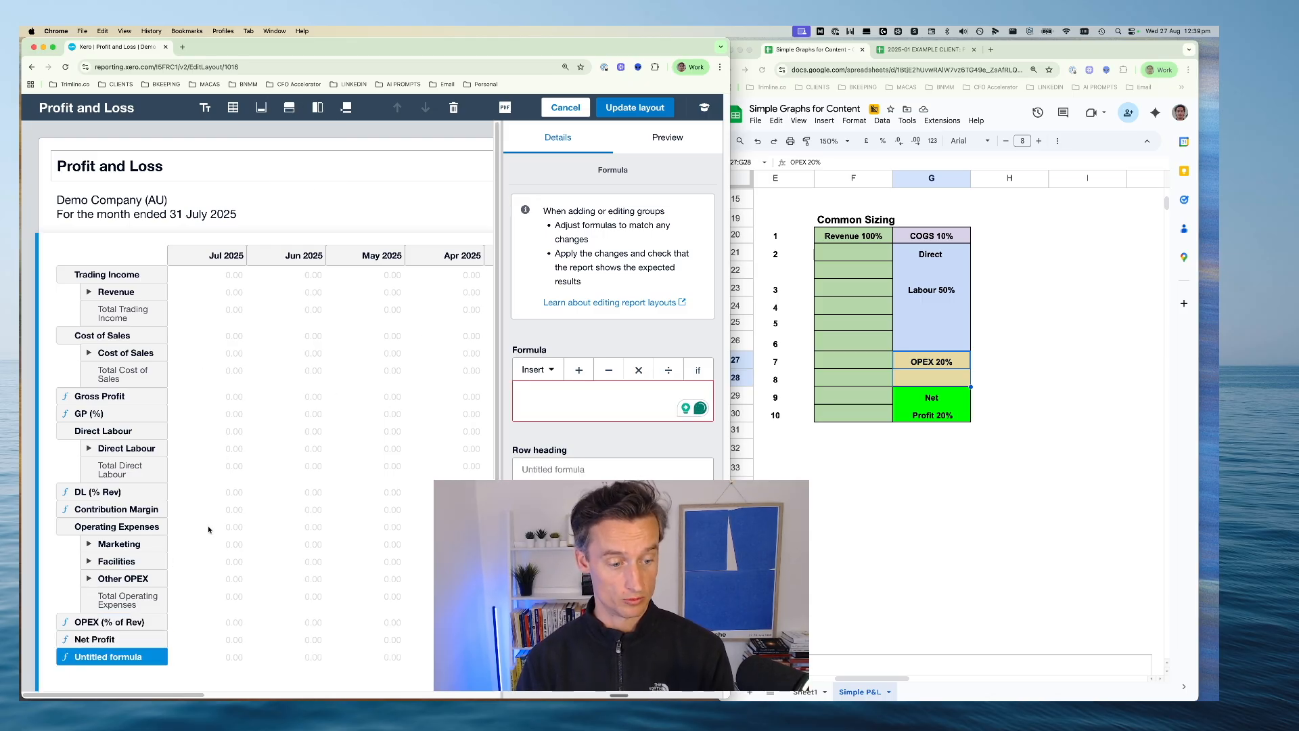
pyautogui.click(541, 469)
pyautogui.write('N')
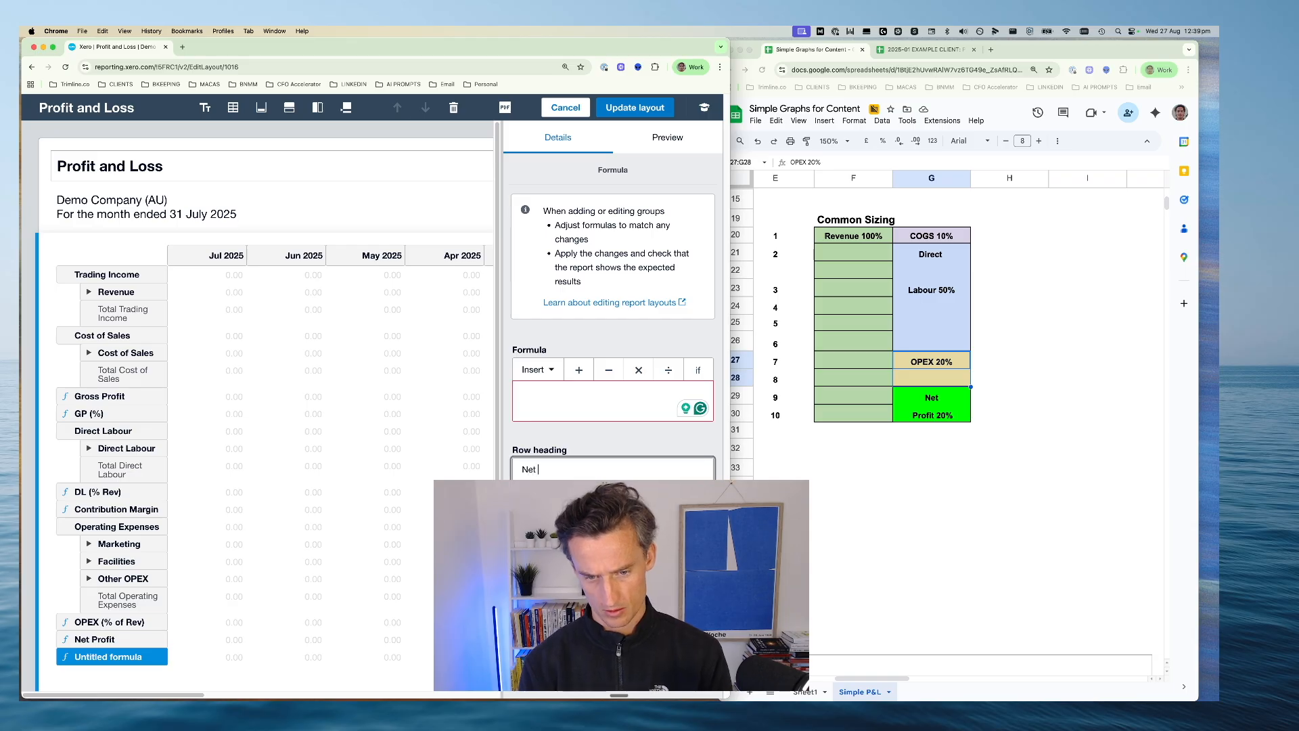
pyautogui.write('et Profit Margin ')
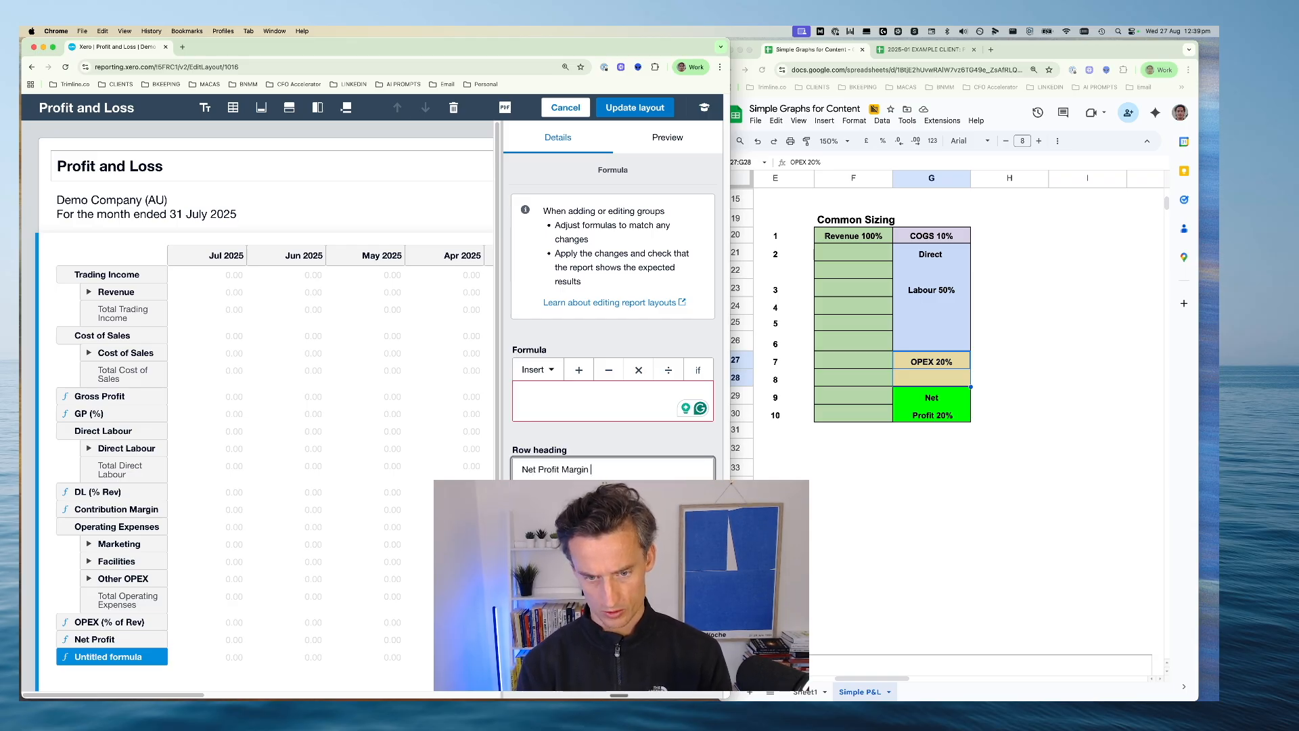
pyautogui.write('(%')
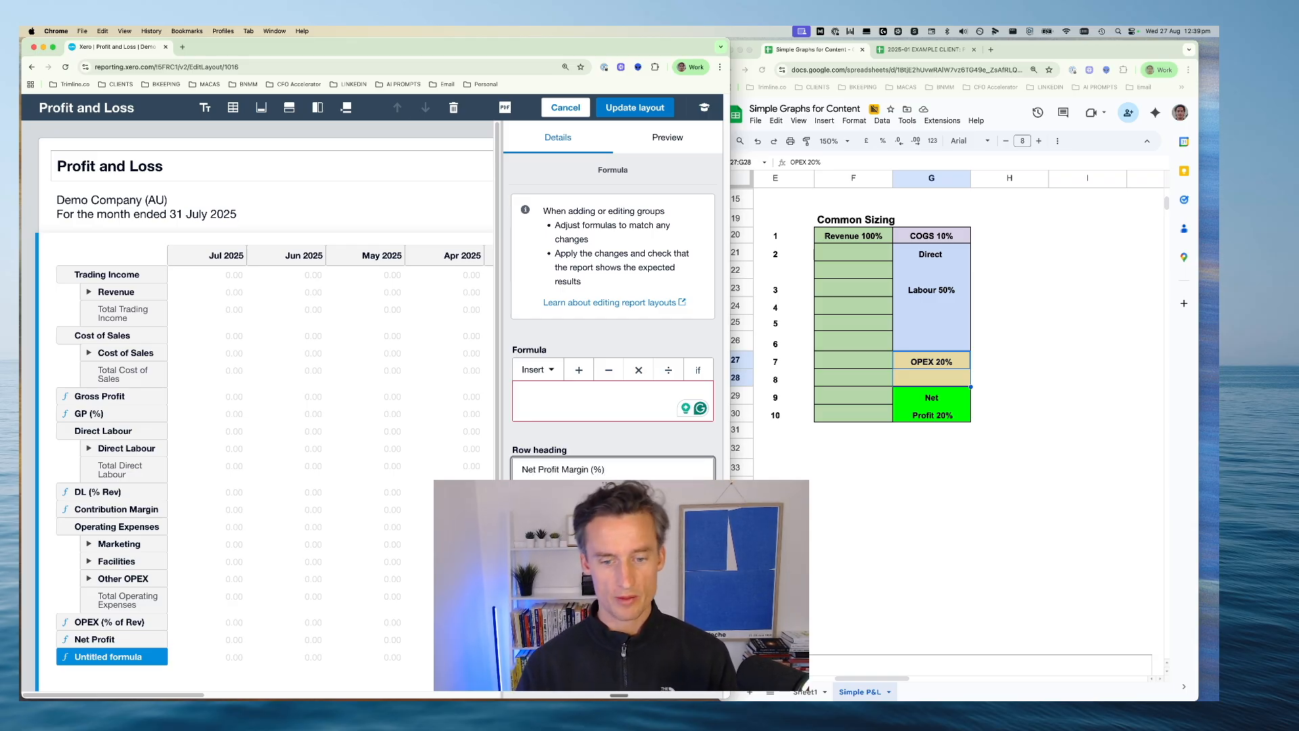
pyautogui.press('Tab')
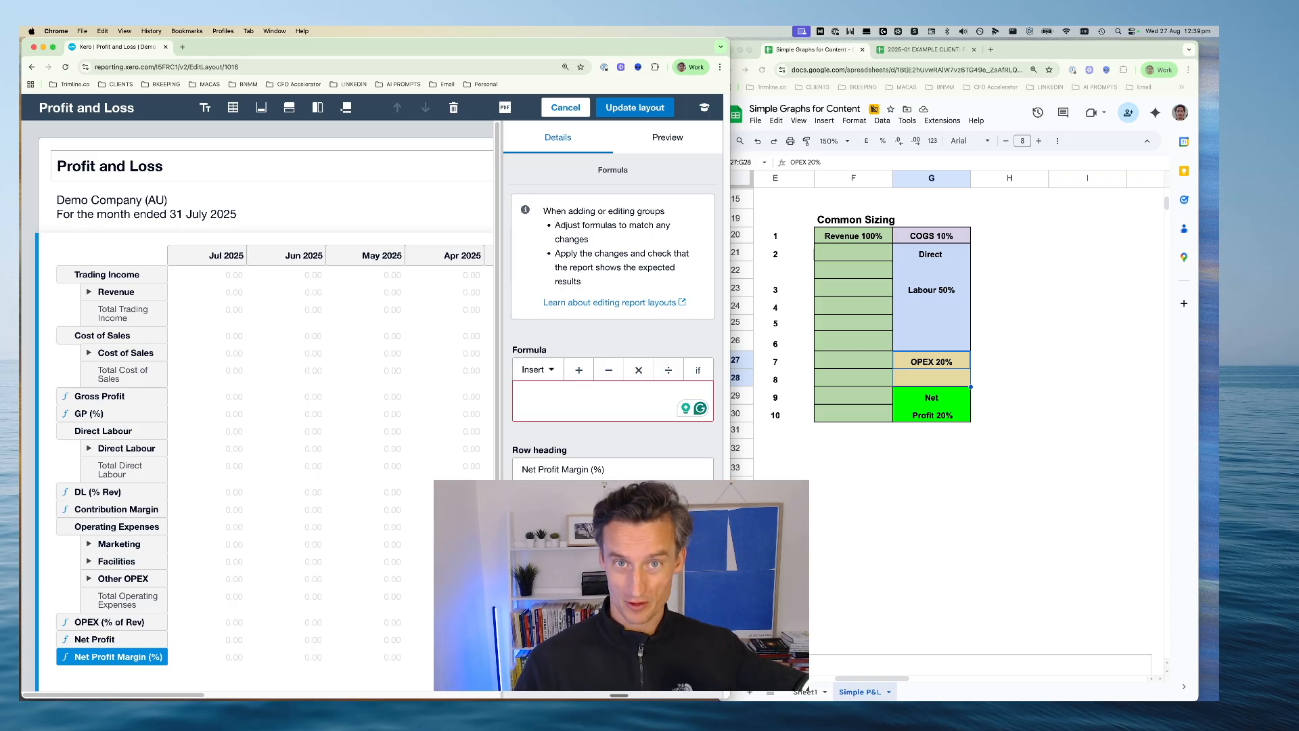
# Enter Net Profit / Trading Income as the formula for the Net Profit Margin (%) row
pyautogui.click(556, 402)
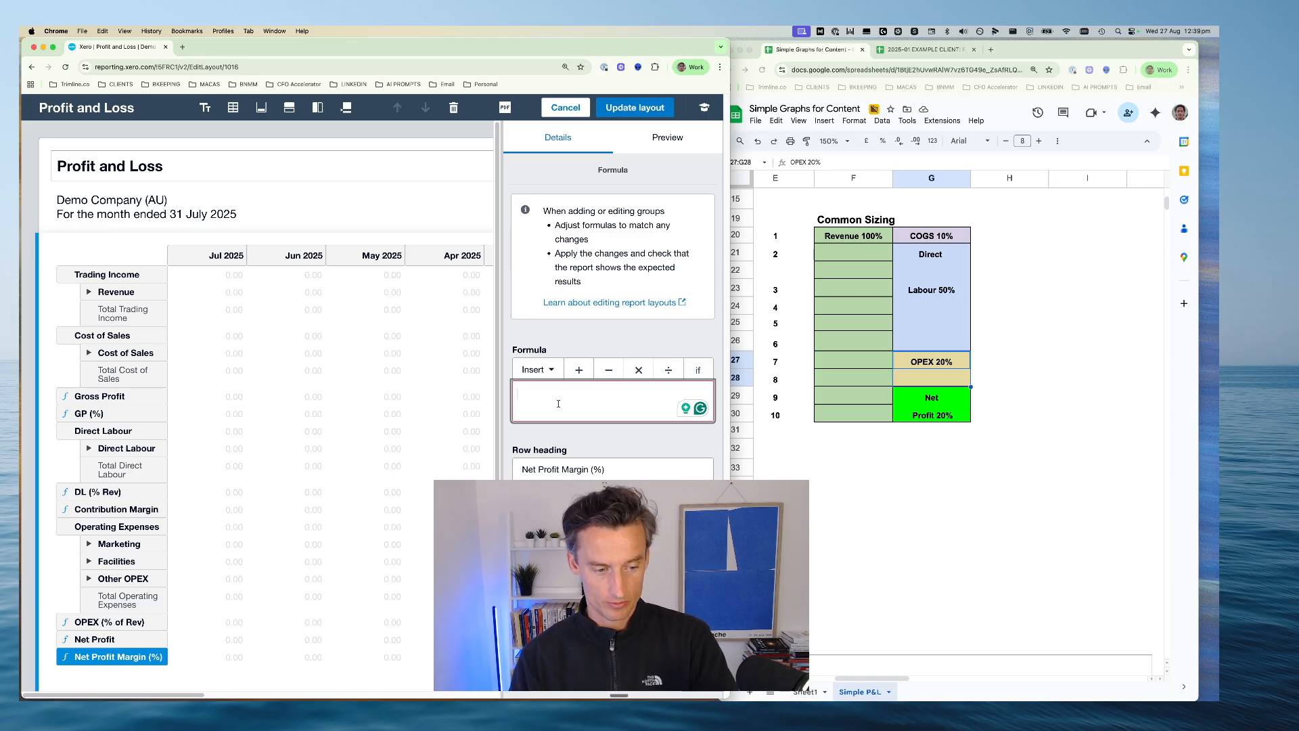
pyautogui.click(551, 369)
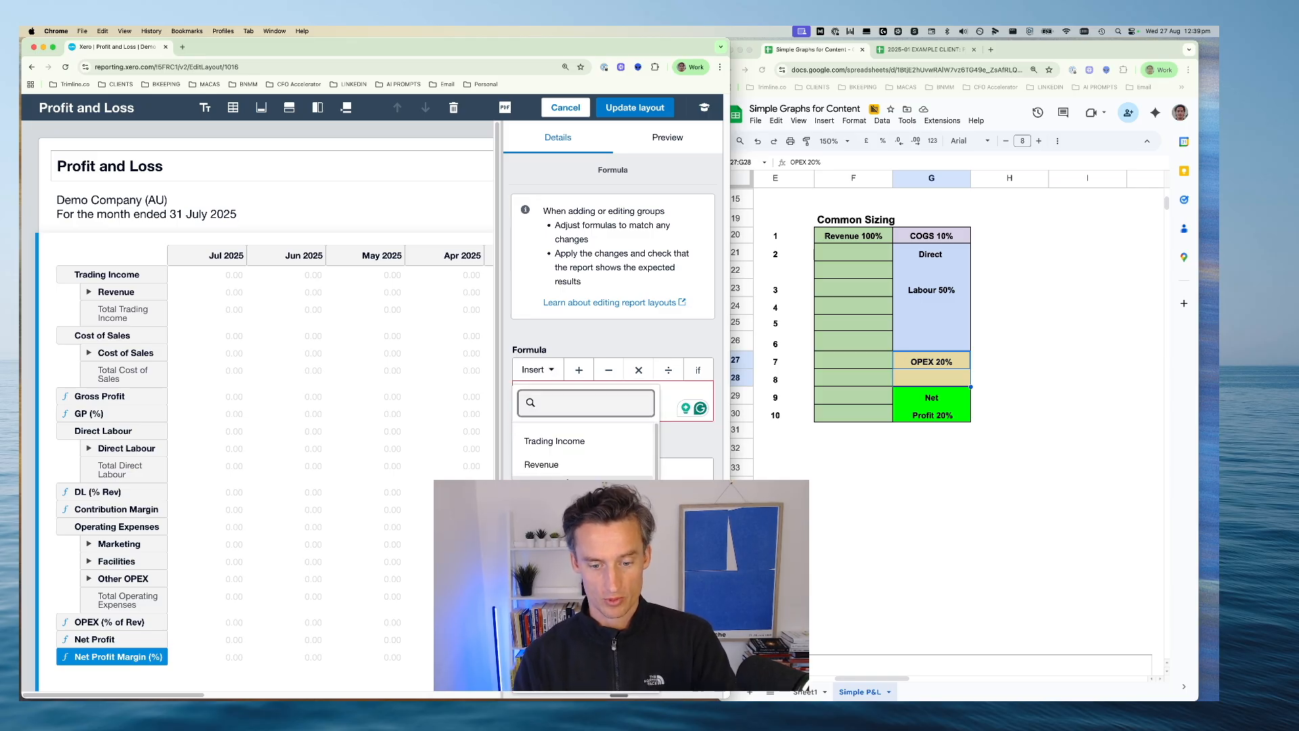
pyautogui.scroll(-4, 585, 450)
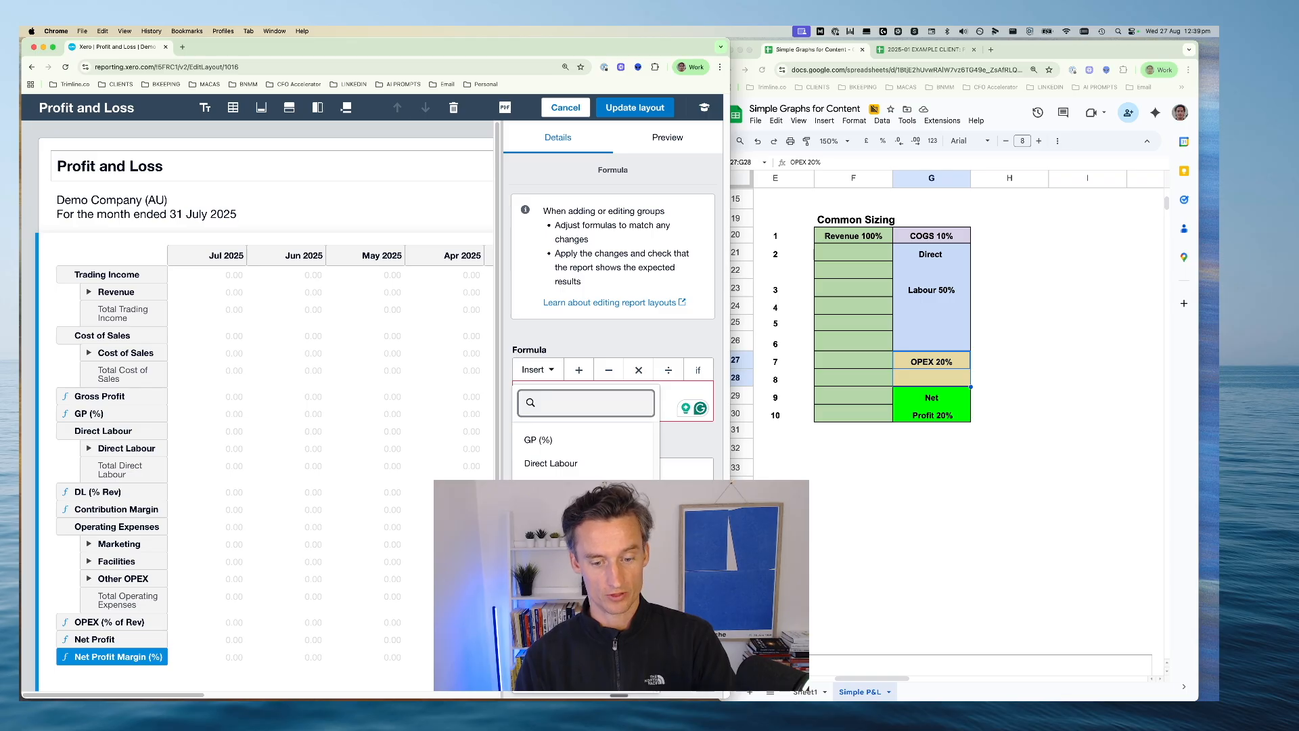
pyautogui.click(606, 481)
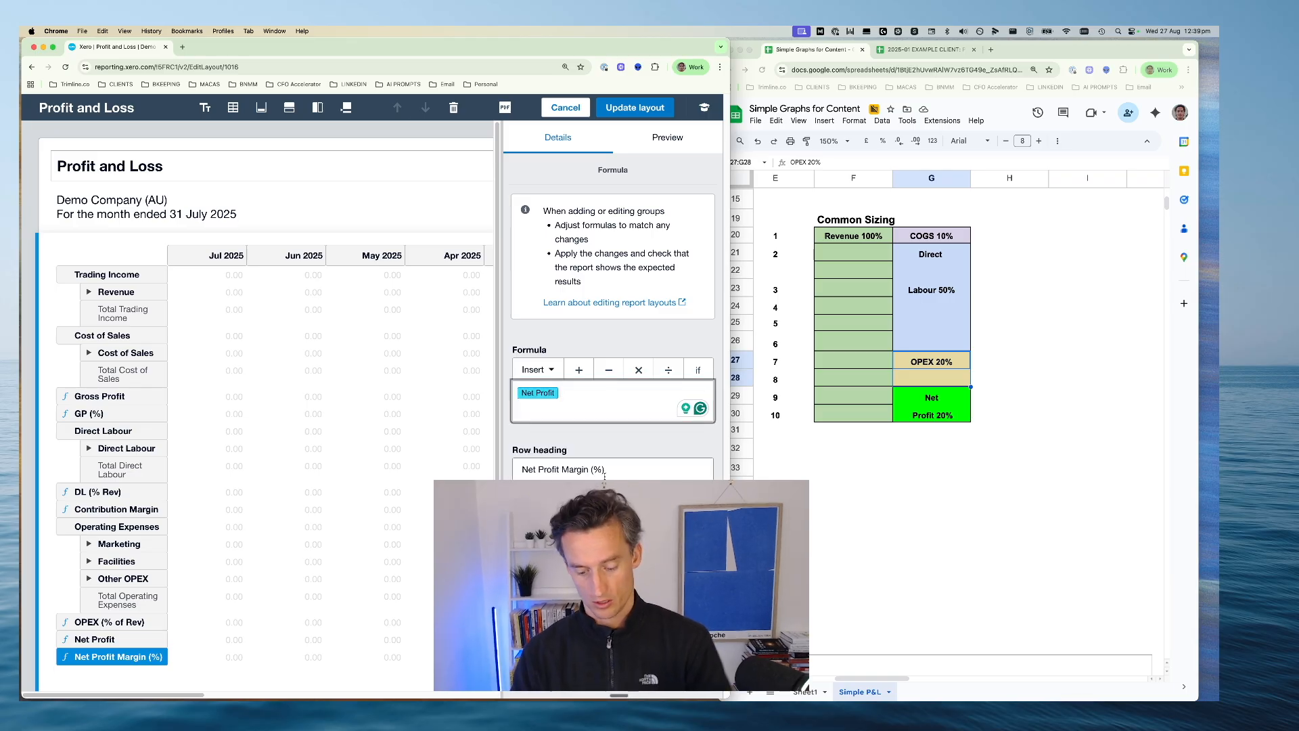
pyautogui.click(608, 404)
pyautogui.write('/')
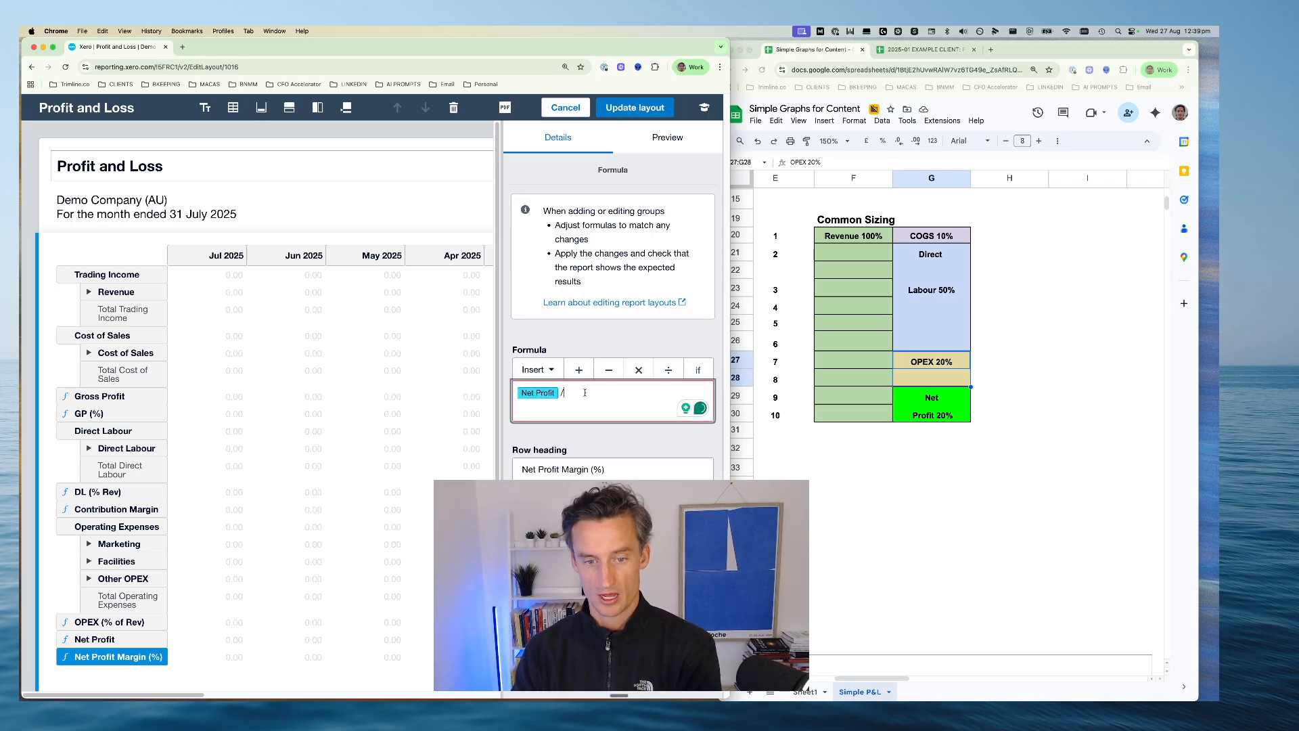
pyautogui.click(552, 370)
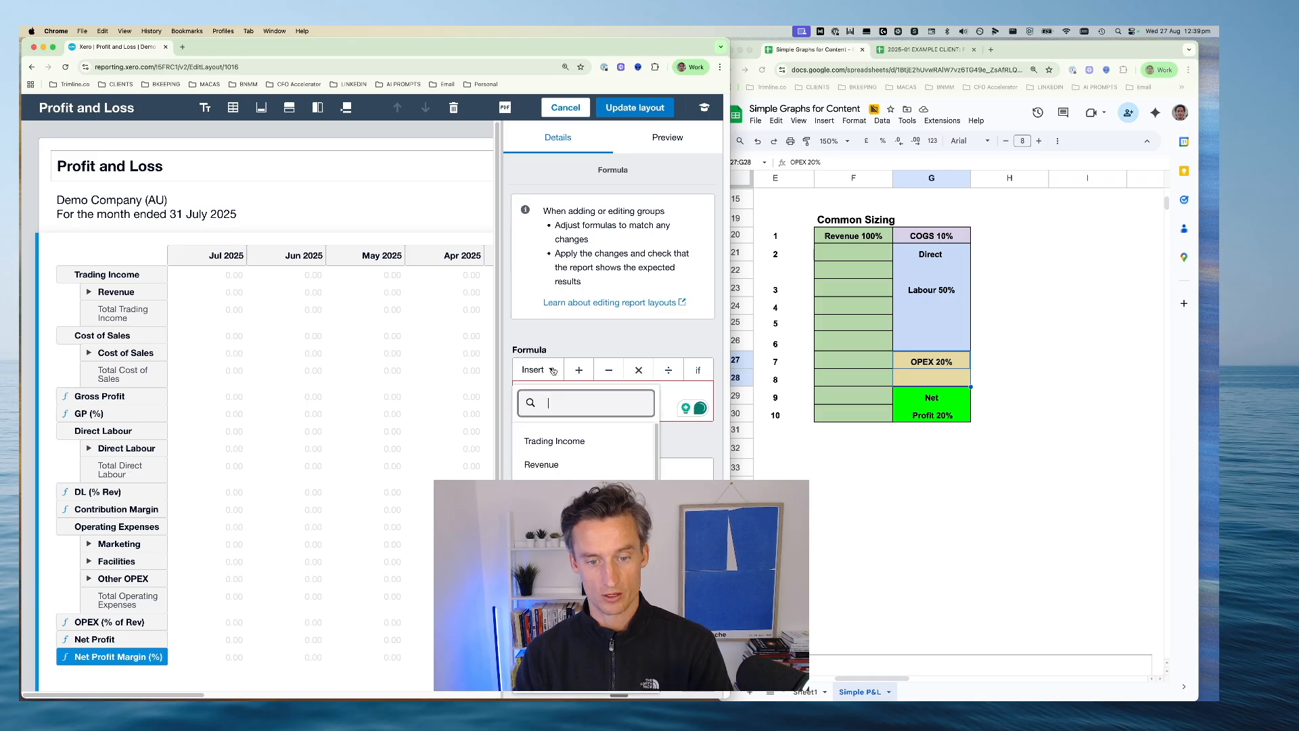
pyautogui.click(562, 442)
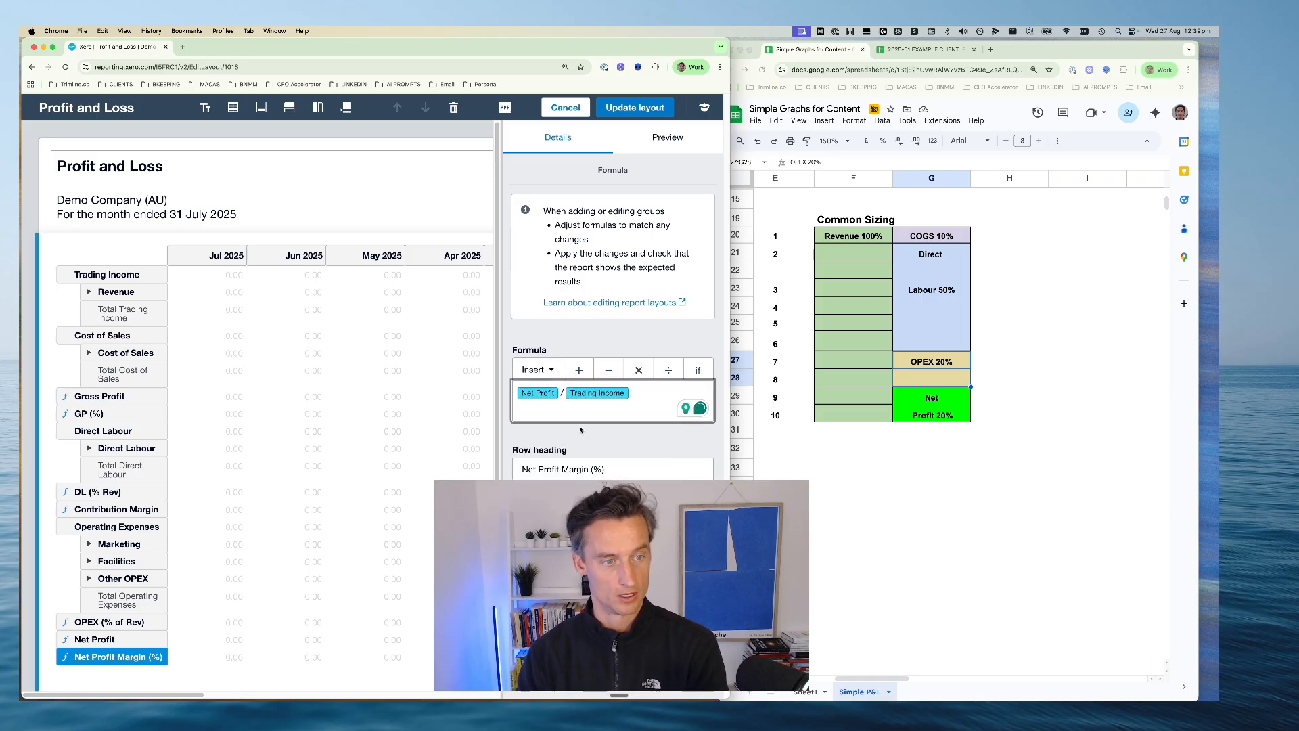
# Complete the margin formula as (Net Profit / Trading Income)*100 and apply the updated layout to the report
pyautogui.write(')')
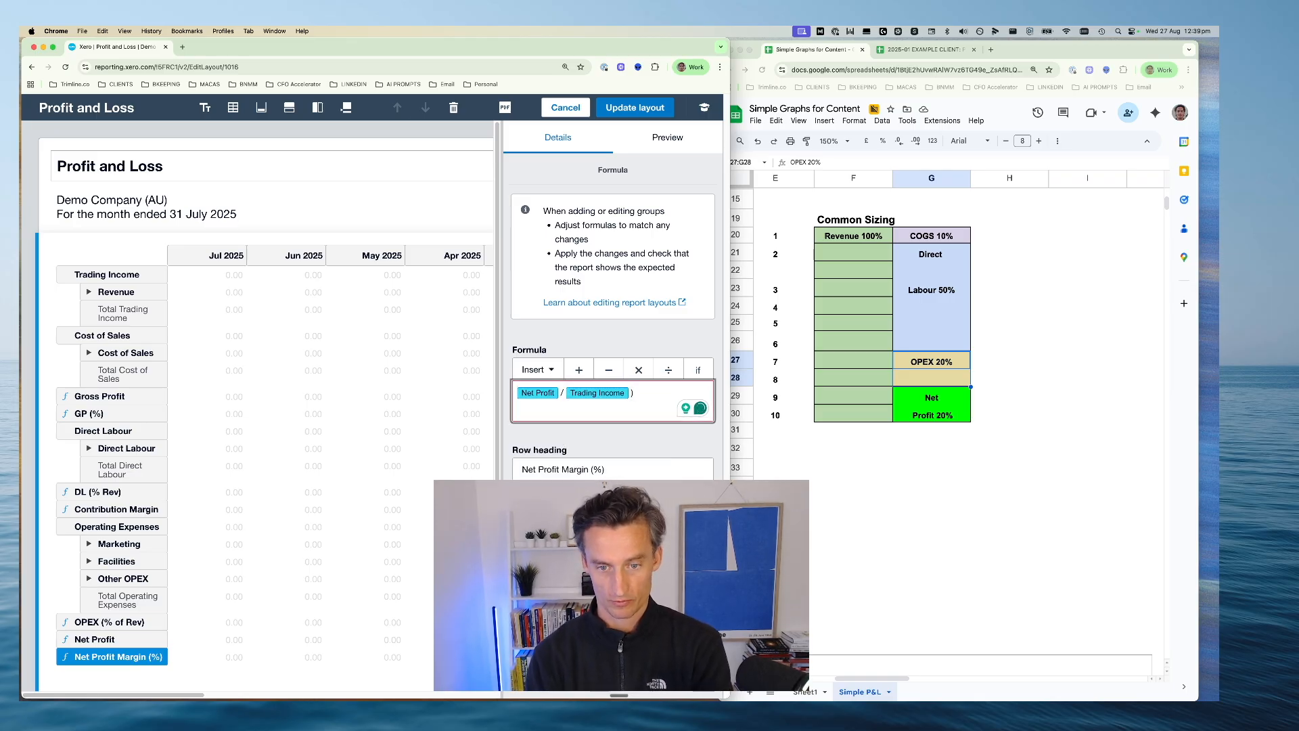
pyautogui.write('(')
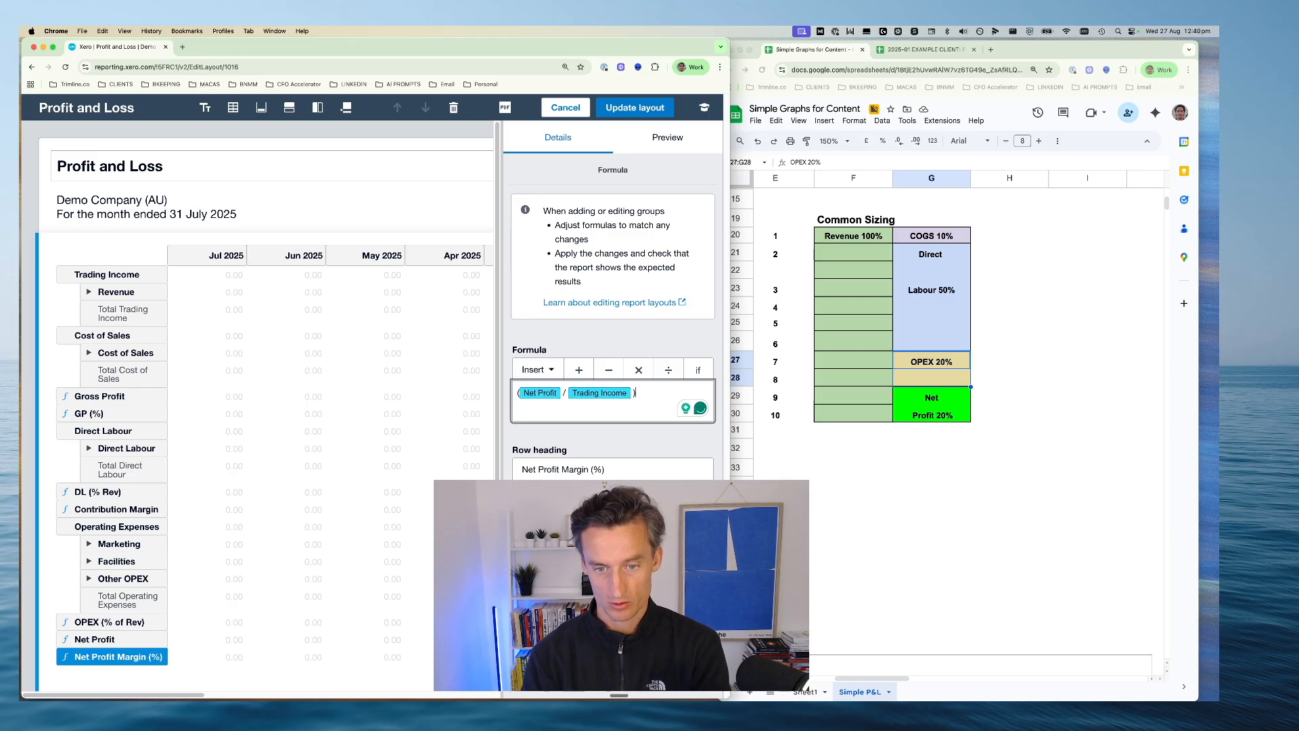
pyautogui.write('*')
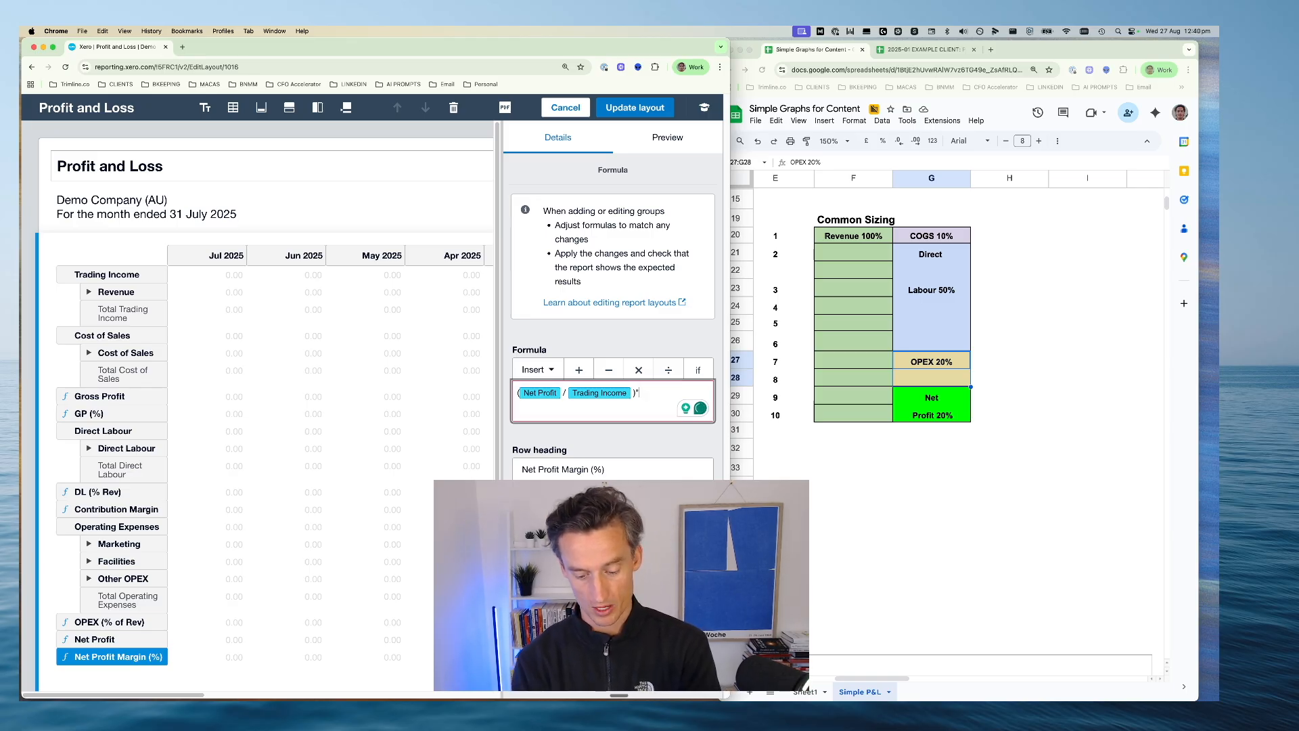
pyautogui.write('100')
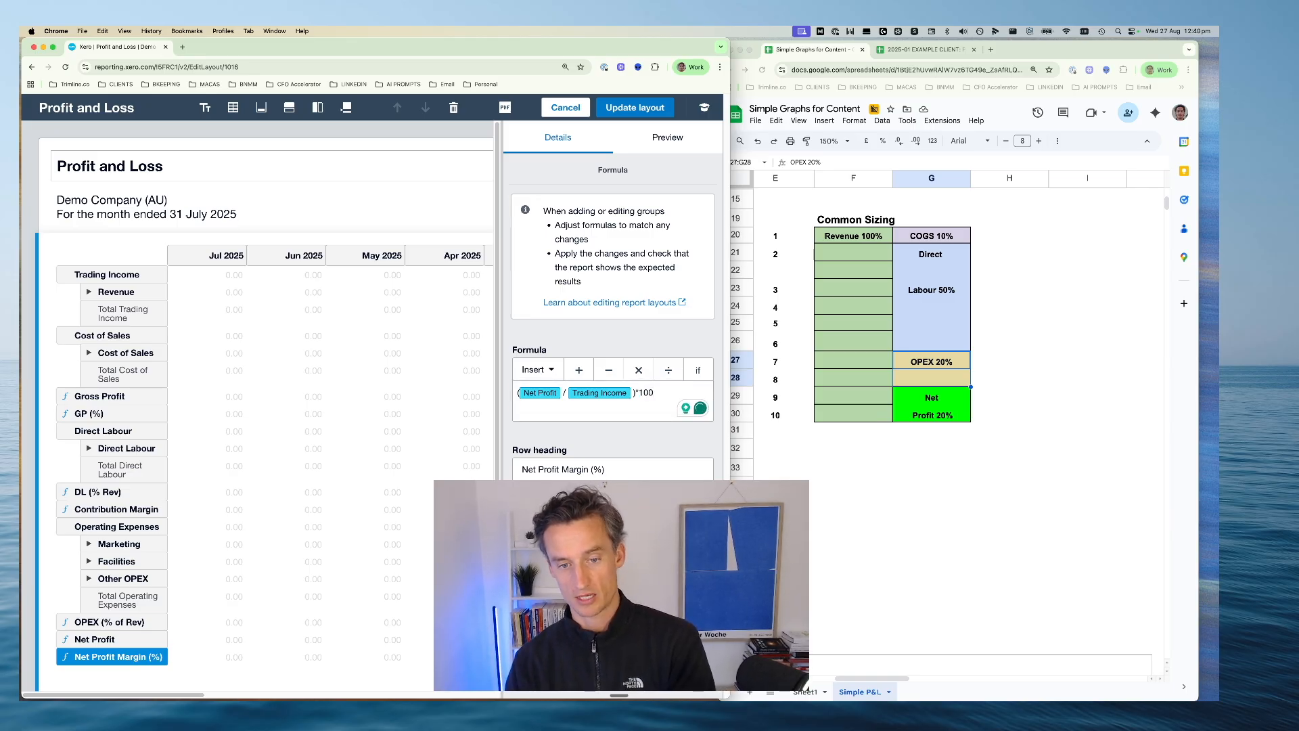
pyautogui.scroll(-1, 269, 444)
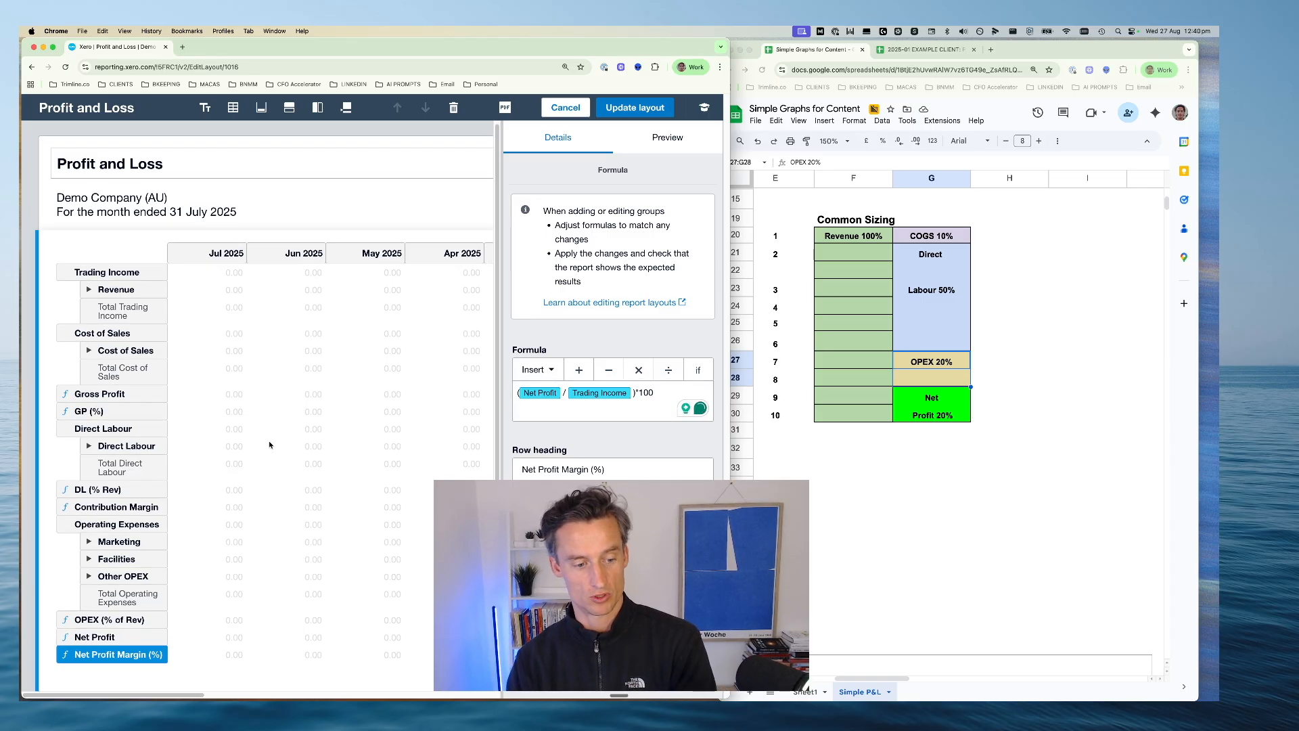
pyautogui.click(640, 109)
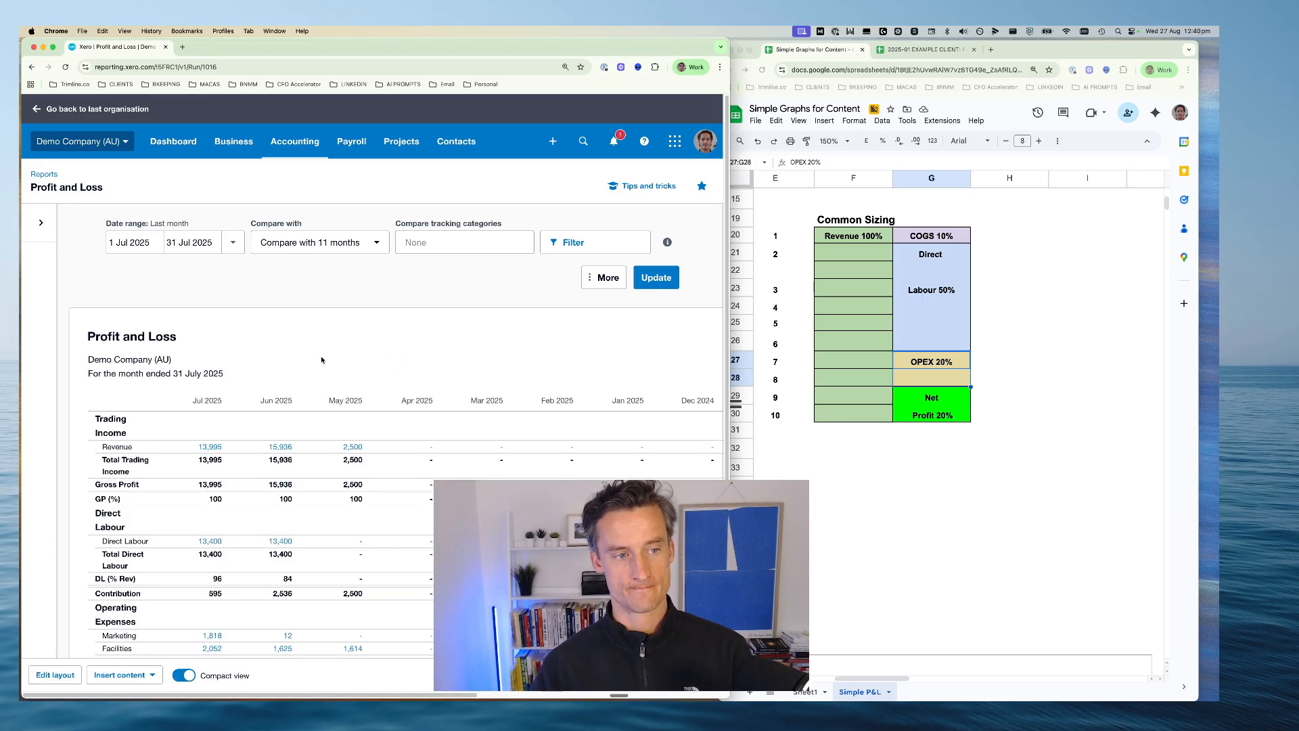
# Widen the browser window to show more months of the Profit and Loss and enlarge the page down to the Net Profit rows
pyautogui.scroll(-3, 320, 358)
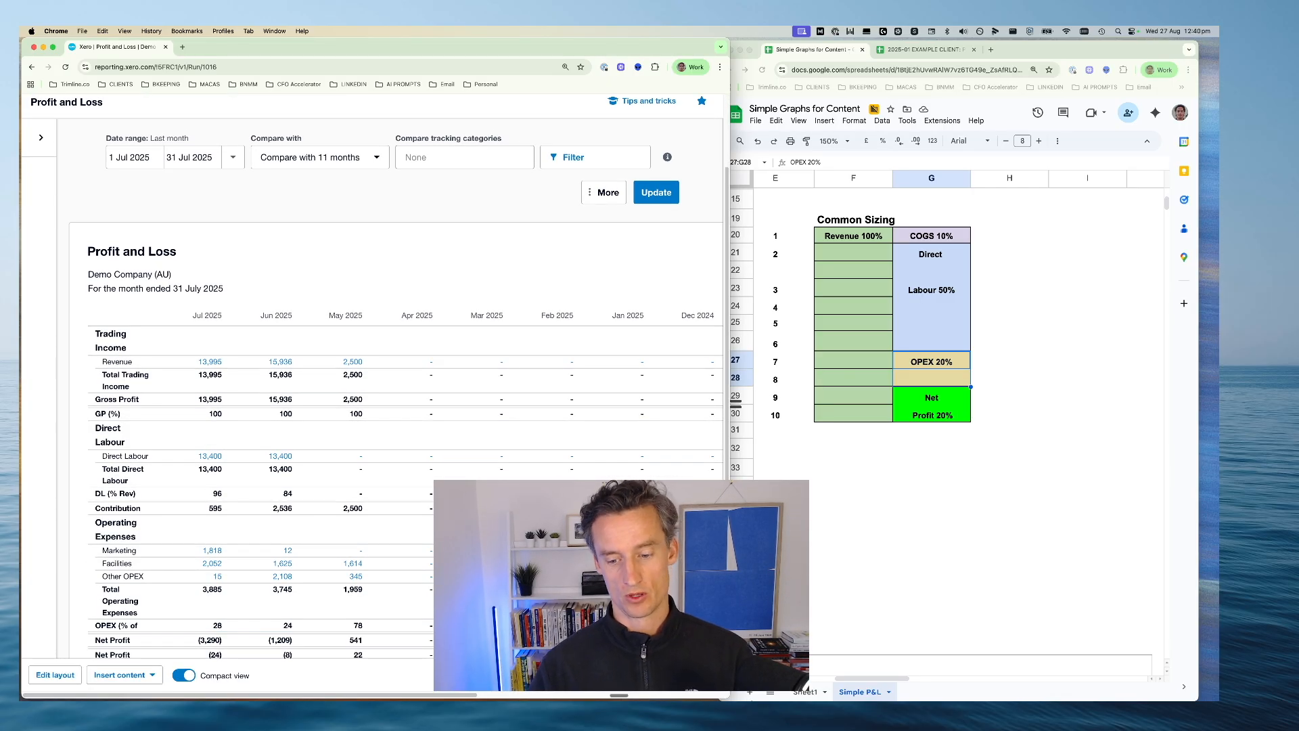
pyautogui.moveTo(729, 697); pyautogui.dragTo(1118, 677)
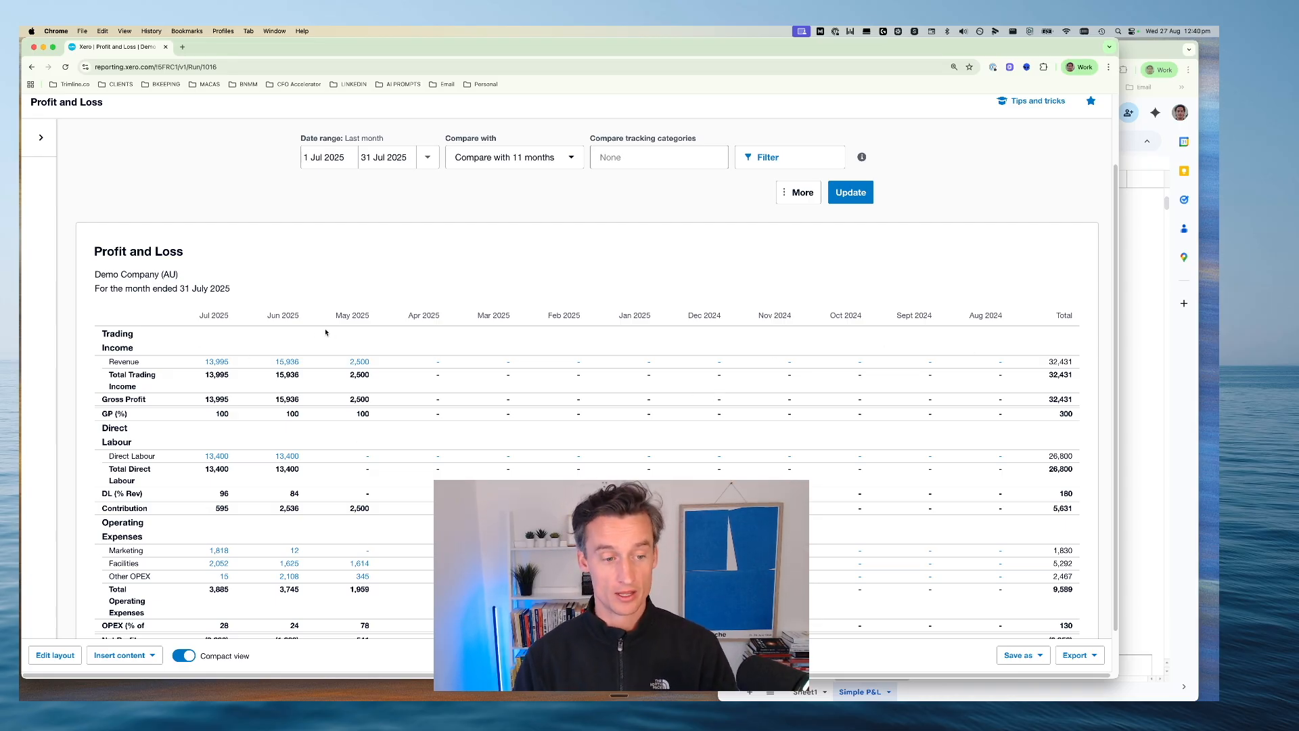
pyautogui.scroll(-1, 175, 323)
pyautogui.scroll(-1, 174, 322)
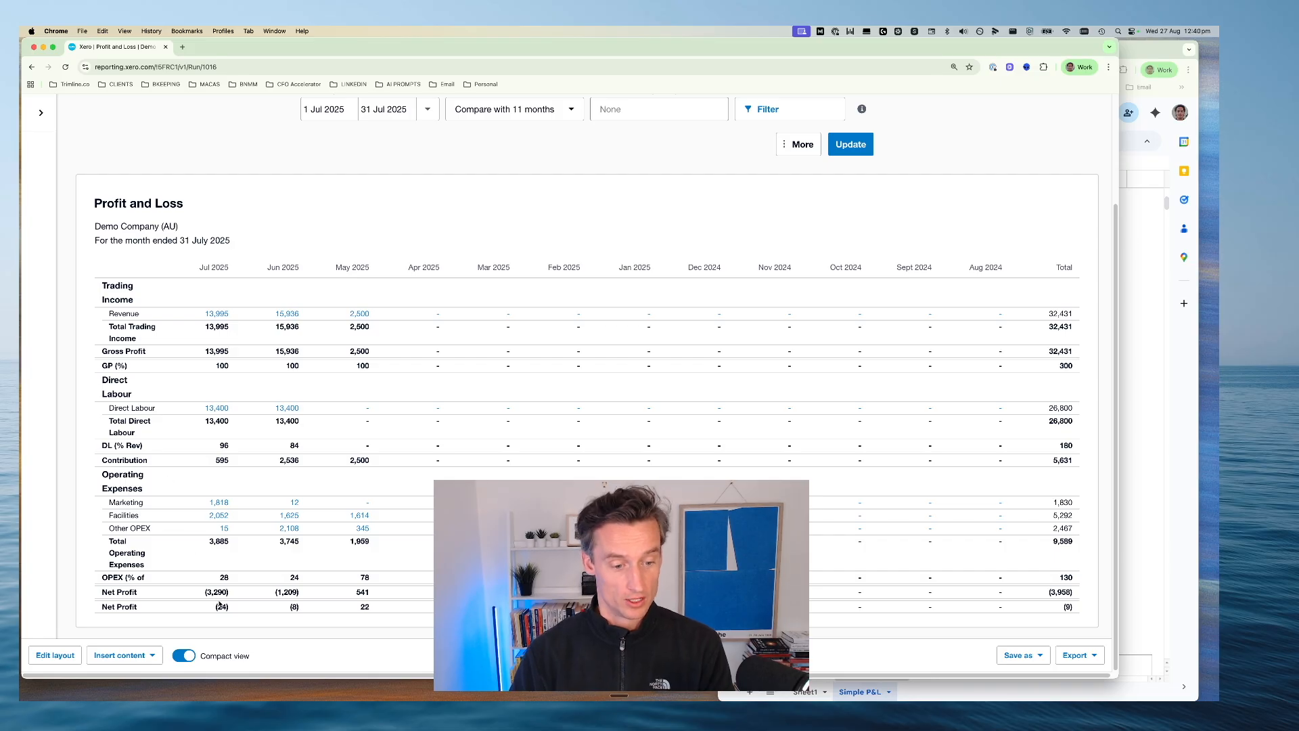
pyautogui.press('super+equal')
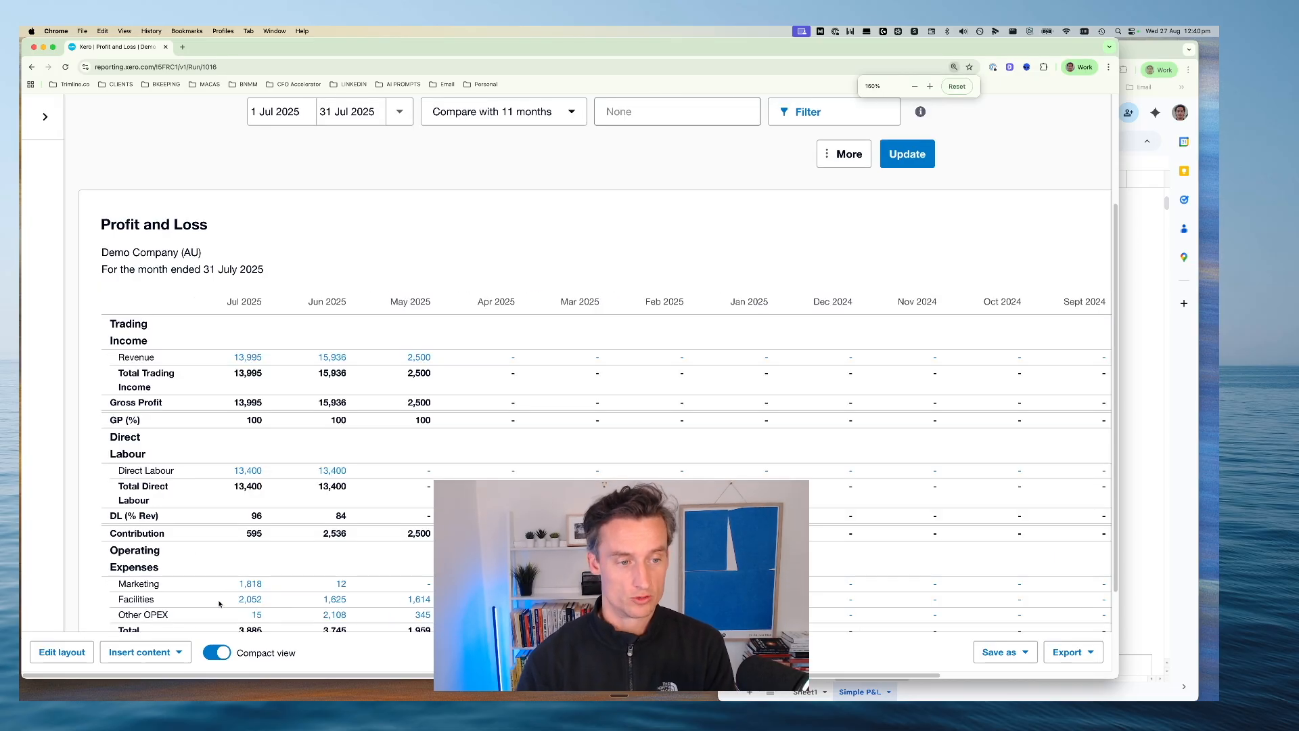
pyautogui.scroll(-3, 227, 541)
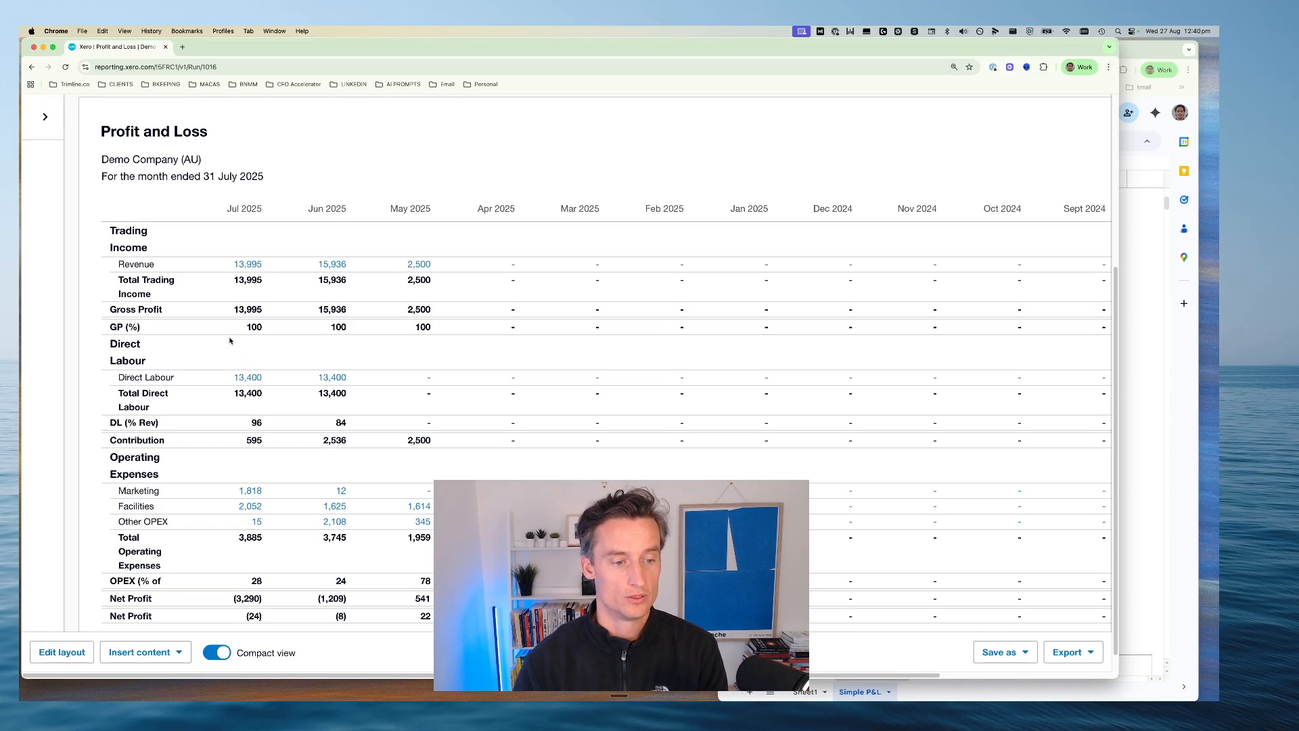
pyautogui.scroll(-1, 226, 347)
# Examine the DL (% Rev), Contribution and Operating Expenses rows, comparing July's OPEX percentage with total operating expenses and total trading income
pyautogui.moveTo(221, 399); pyautogui.dragTo(353, 399)
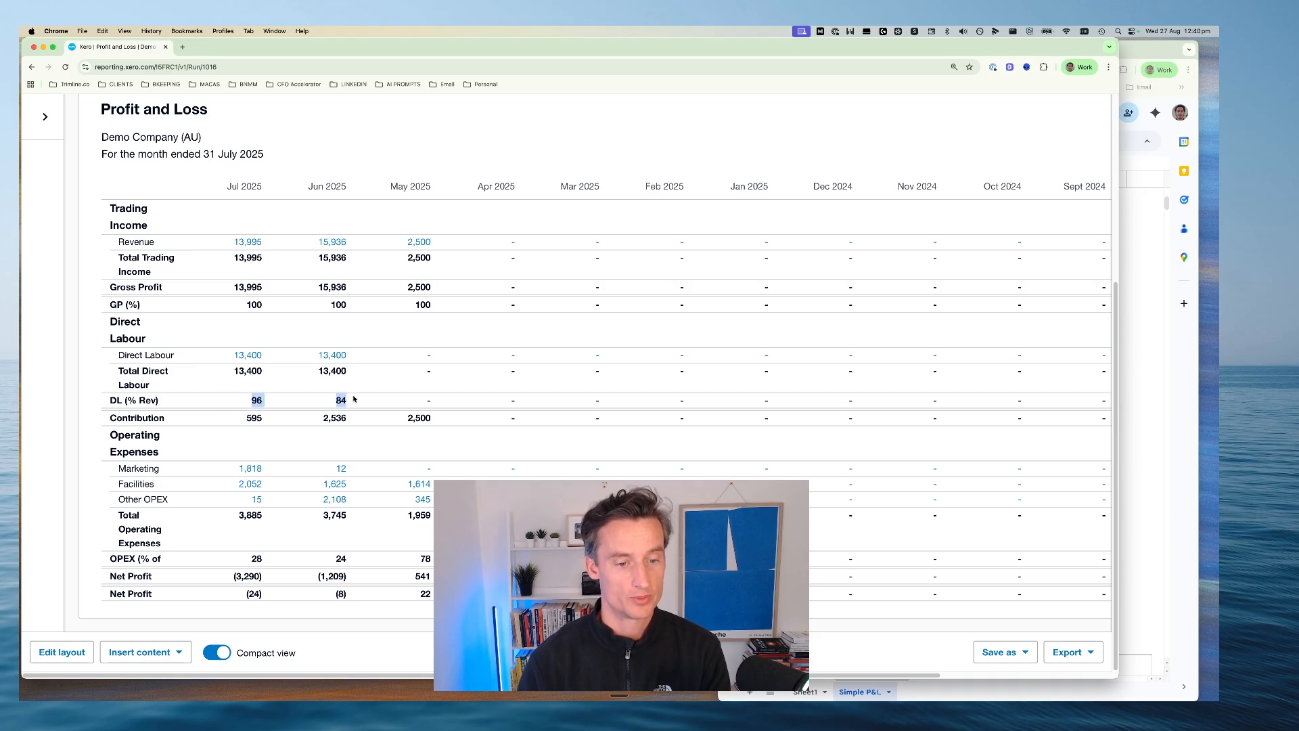
pyautogui.moveTo(234, 418); pyautogui.dragTo(308, 416)
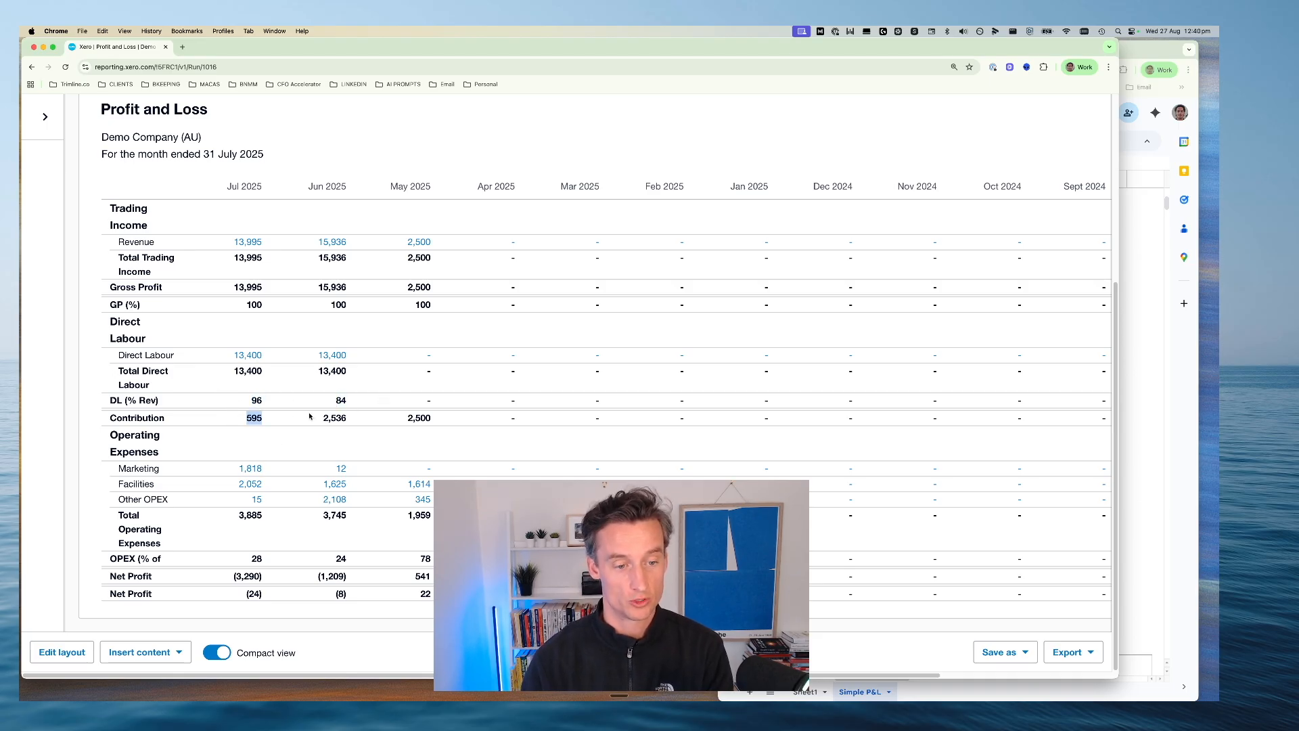
pyautogui.moveTo(113, 434); pyautogui.dragTo(206, 466)
pyautogui.click(209, 463)
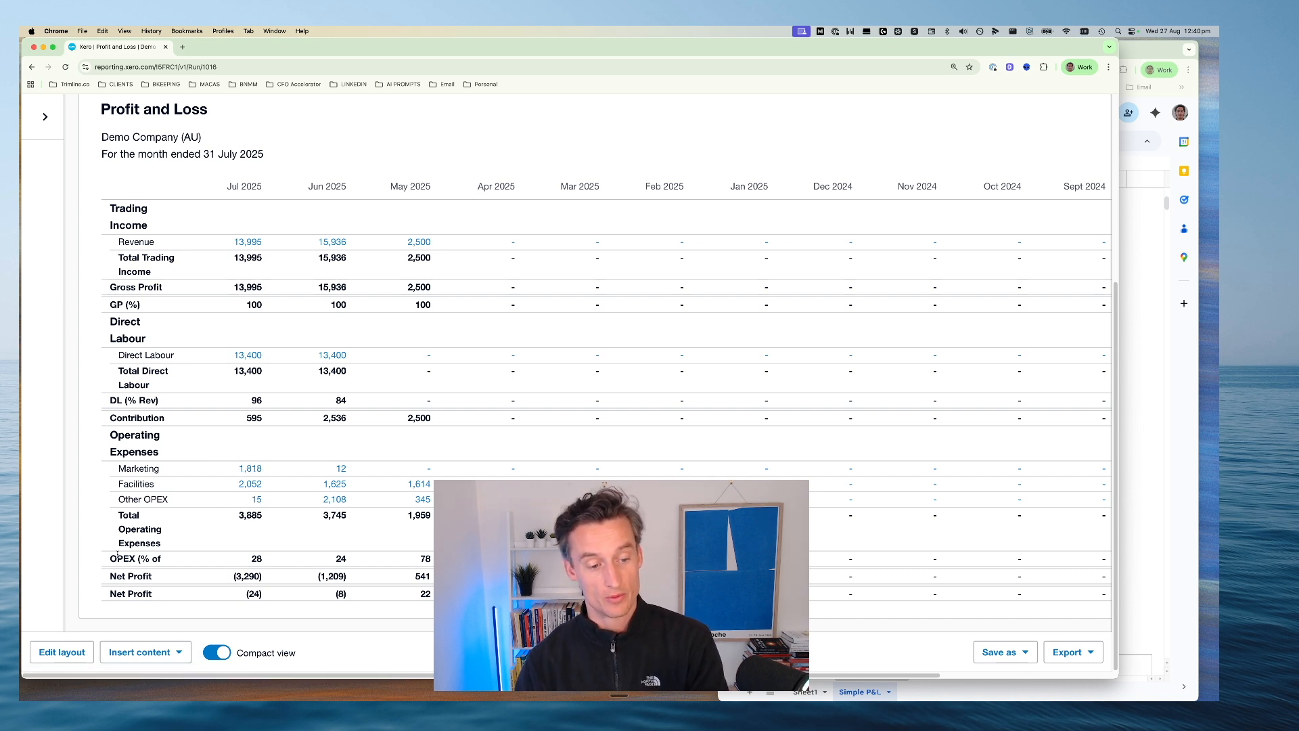
pyautogui.moveTo(243, 560); pyautogui.dragTo(432, 558)
pyautogui.click(261, 559)
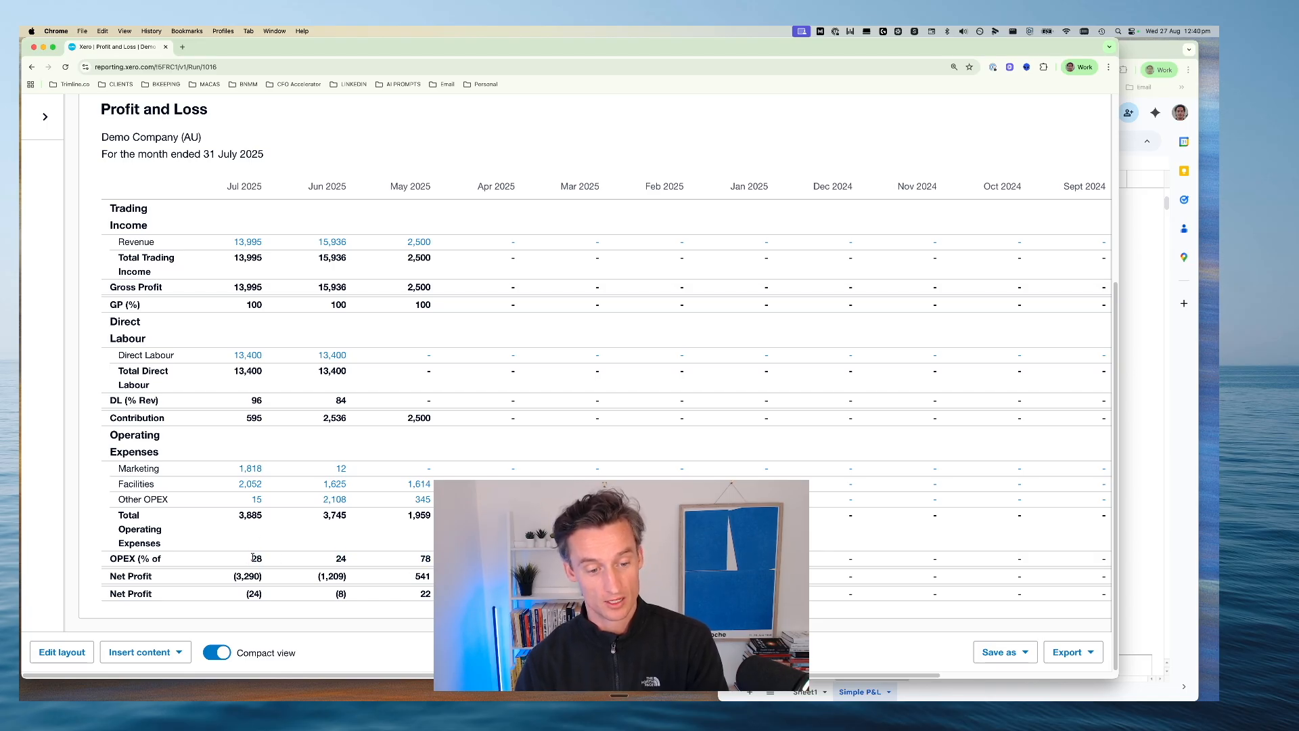
pyautogui.moveTo(251, 559); pyautogui.dragTo(264, 556)
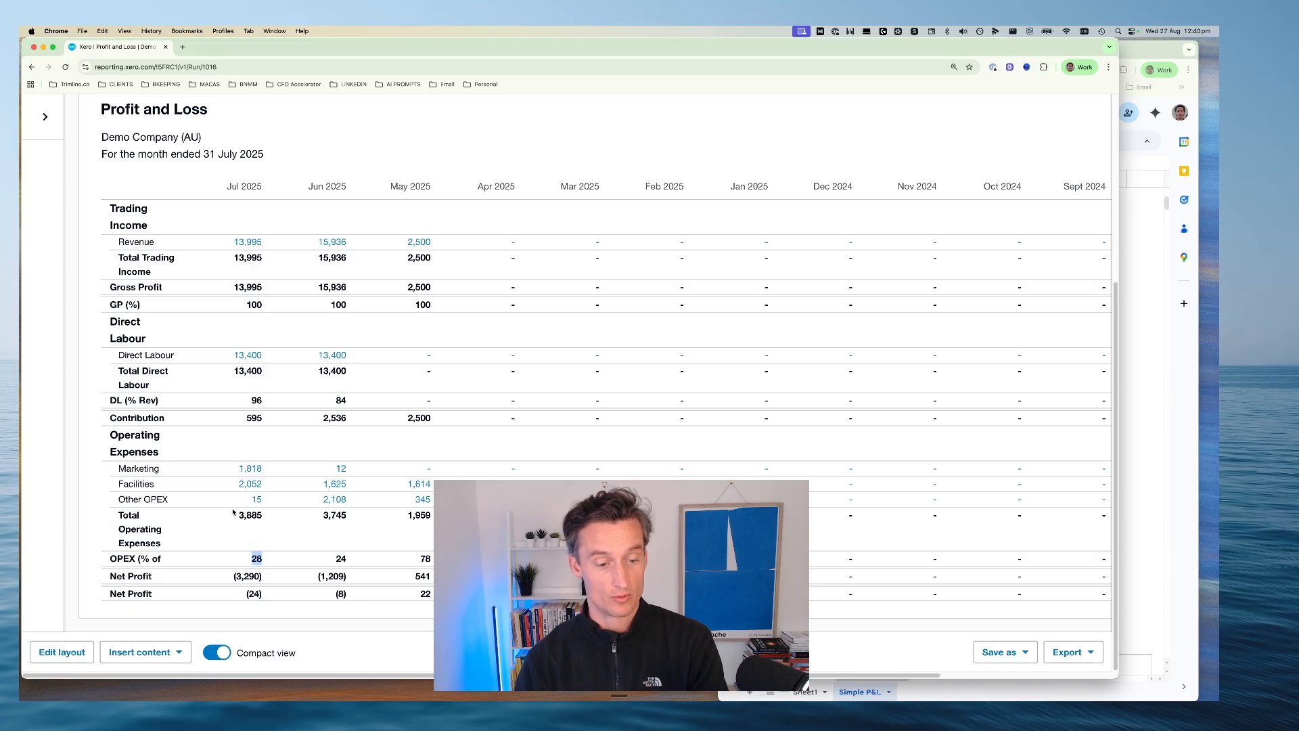
pyautogui.moveTo(238, 516); pyautogui.dragTo(251, 515)
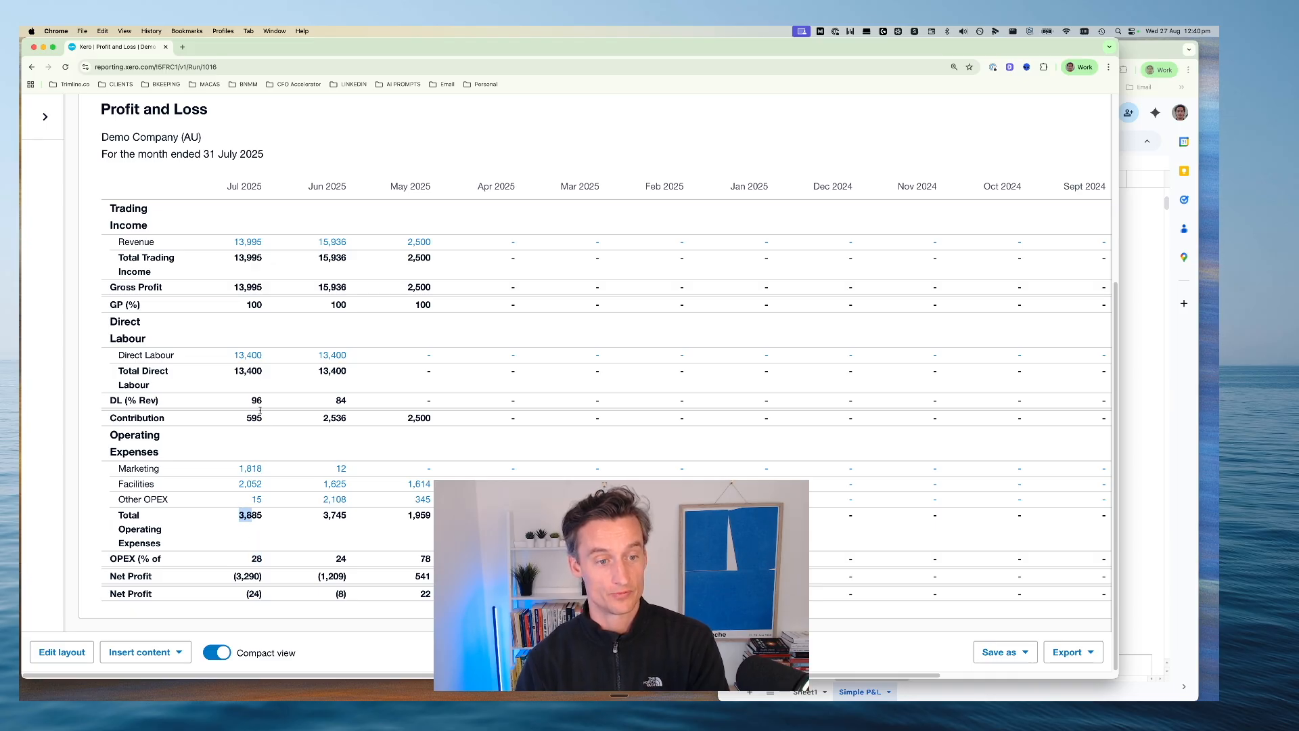
pyautogui.moveTo(233, 257); pyautogui.dragTo(251, 259)
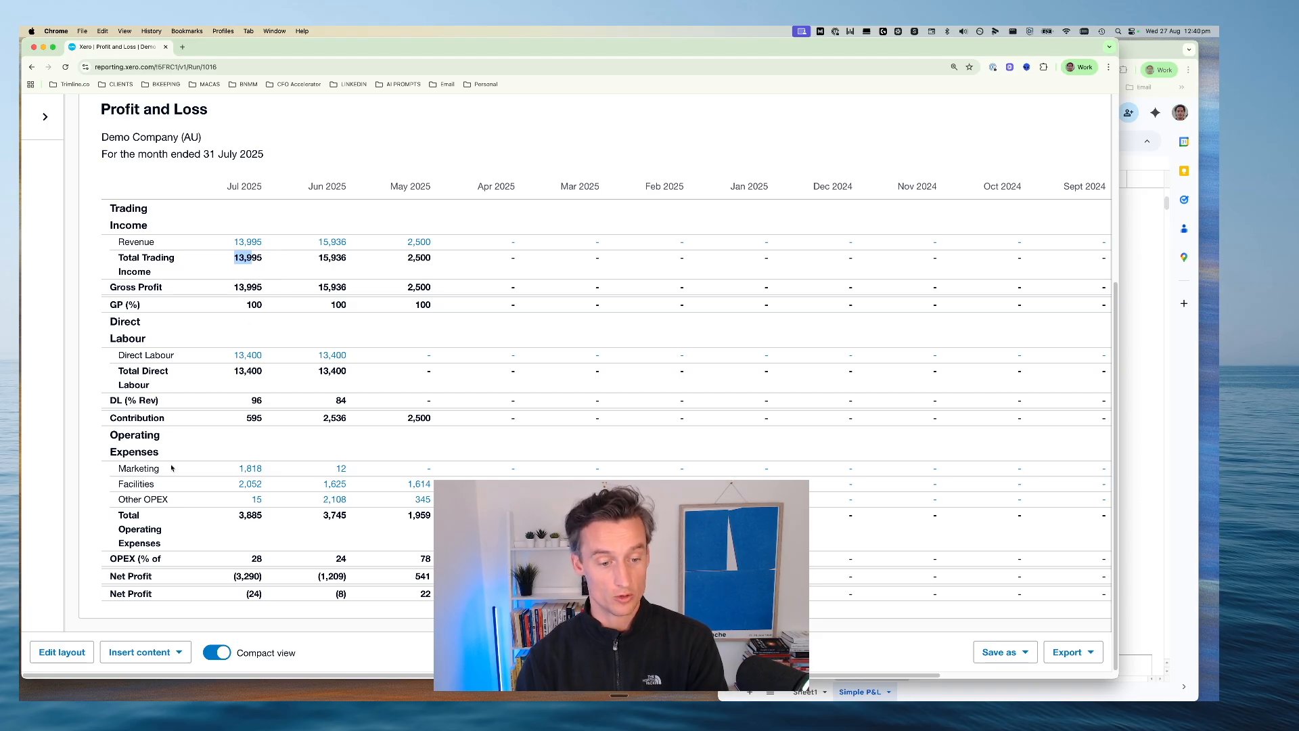
pyautogui.click(245, 560)
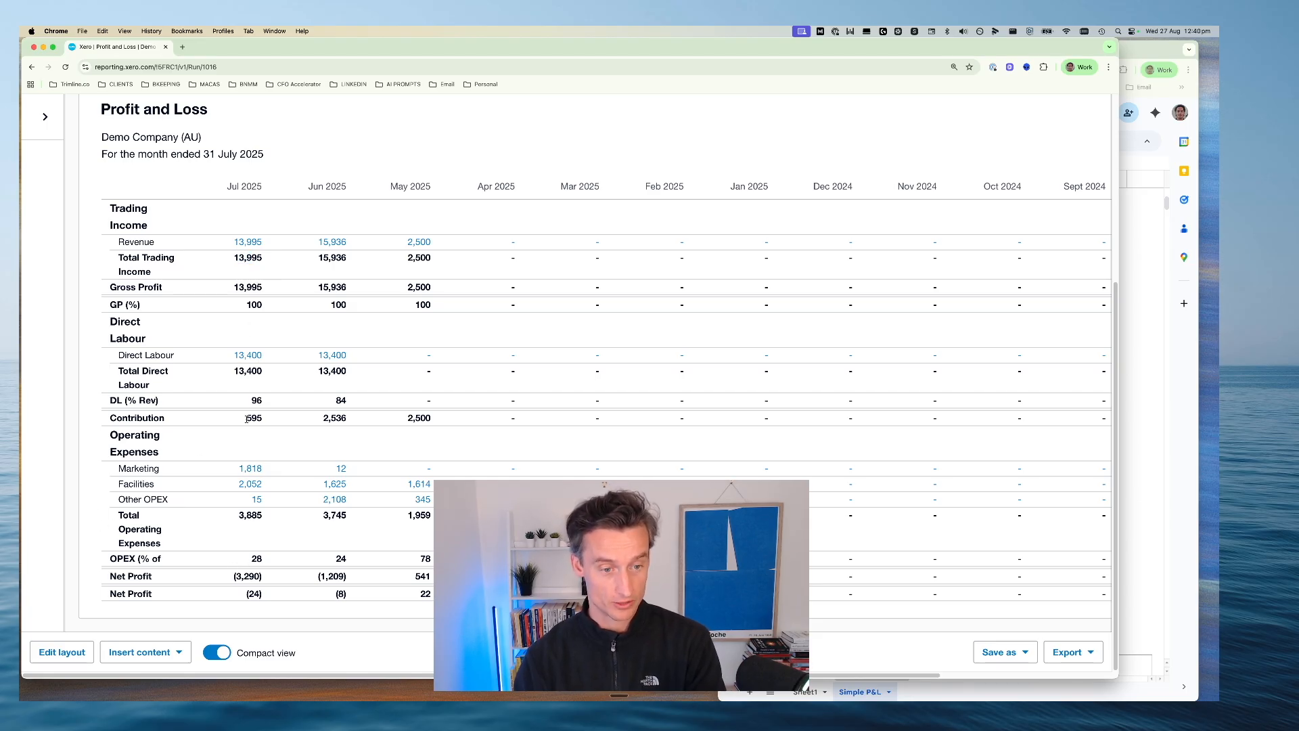
pyautogui.moveTo(251, 399); pyautogui.dragTo(266, 400)
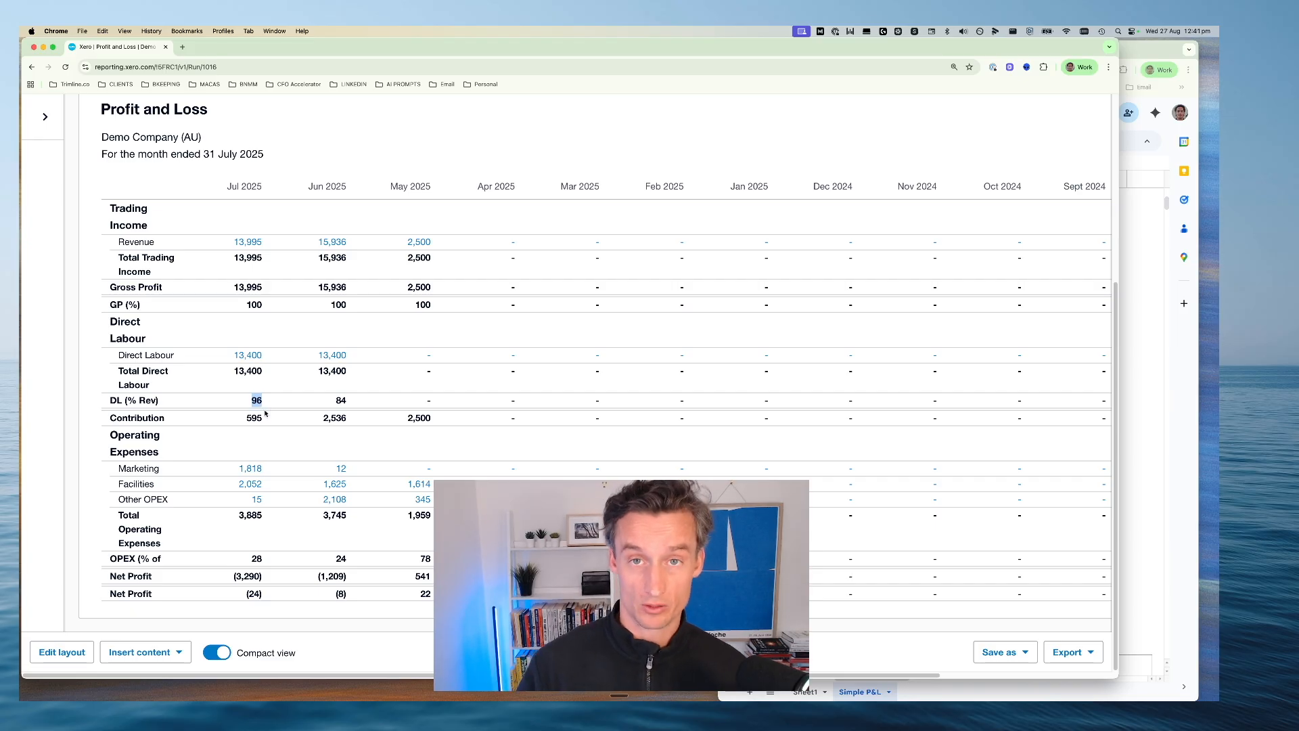
pyautogui.click(240, 562)
pyautogui.moveTo(241, 563); pyautogui.dragTo(270, 562)
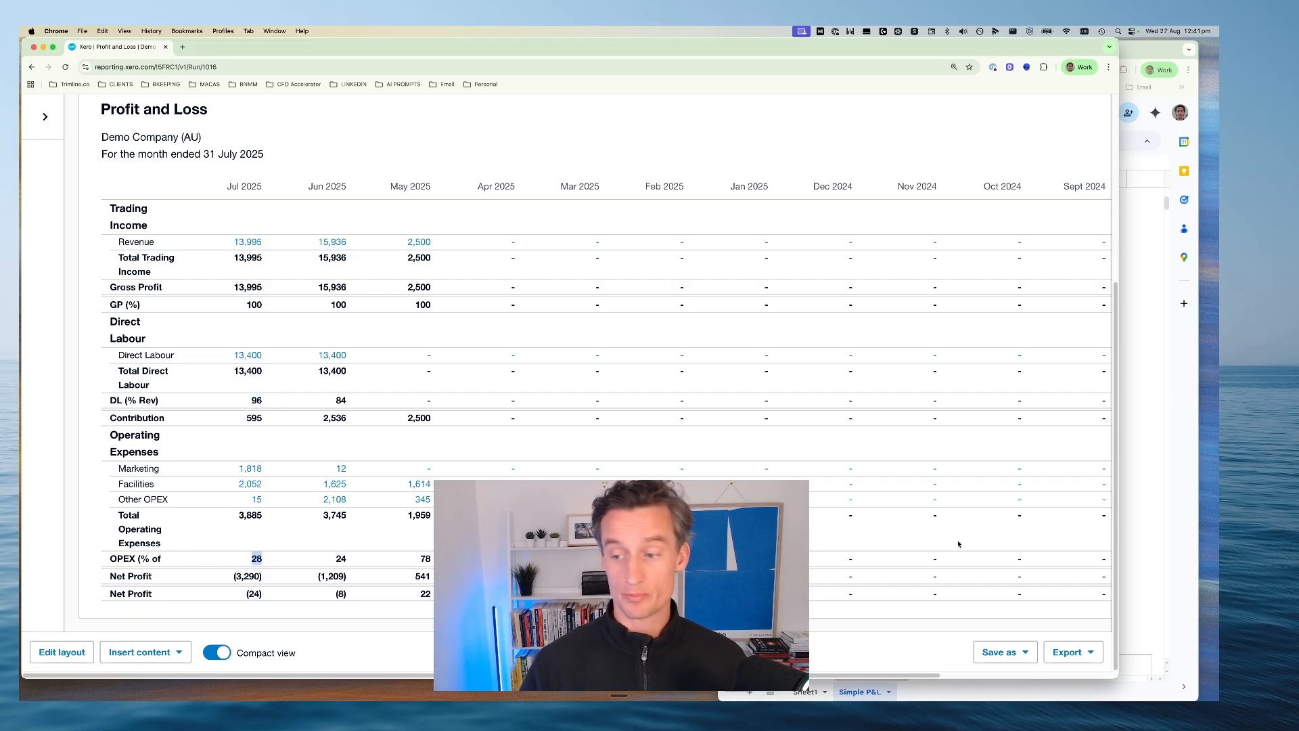
# Compare July's OPEX and net profit percentages in the Profit and Loss with the OPEX and Net Profit blocks of the Common Sizing chart
pyautogui.moveTo(1110, 523); pyautogui.dragTo(788, 522)
pyautogui.click(920, 357)
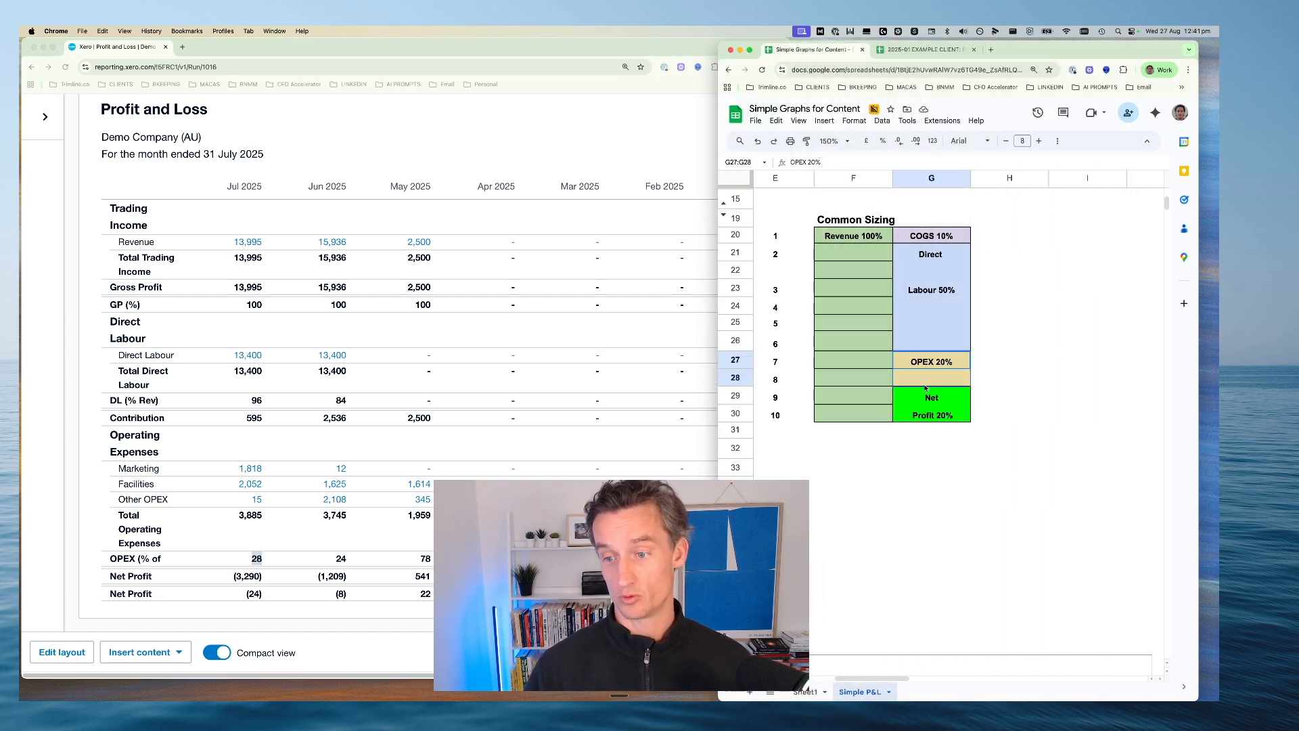
pyautogui.click(241, 593)
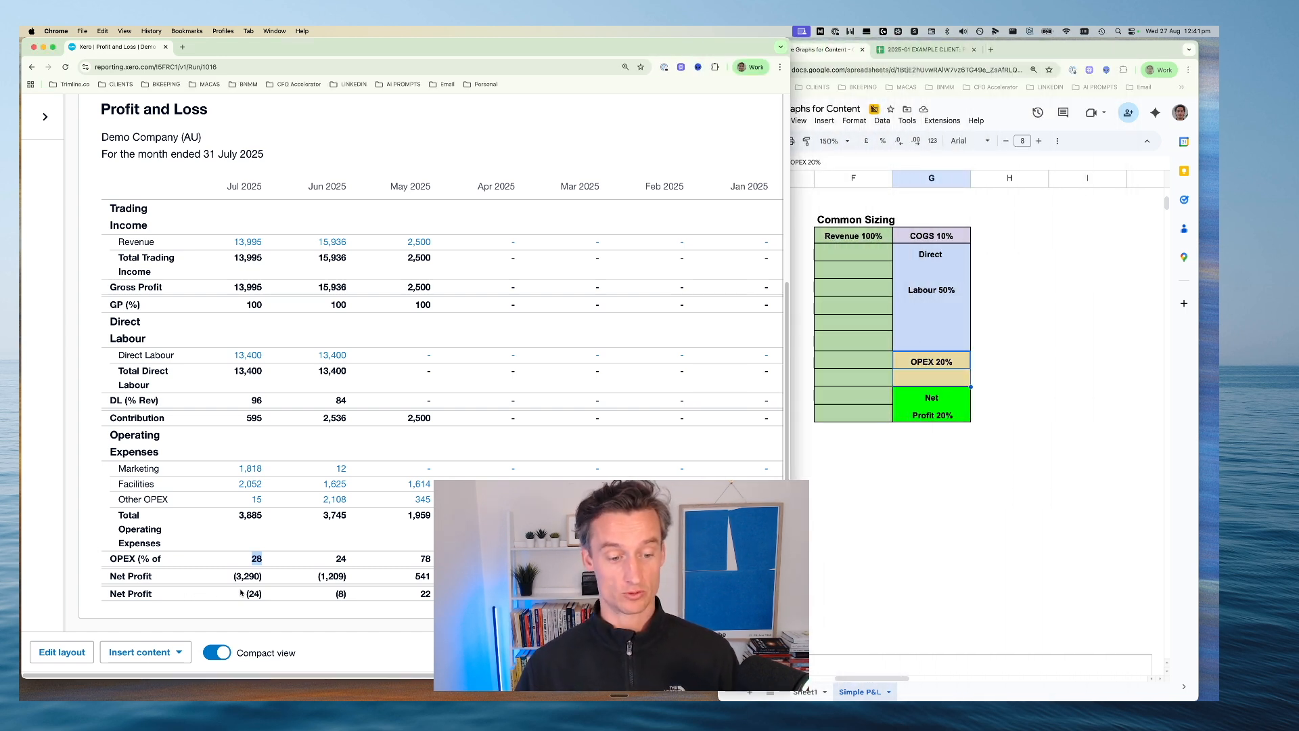
pyautogui.tripleClick(229, 595)
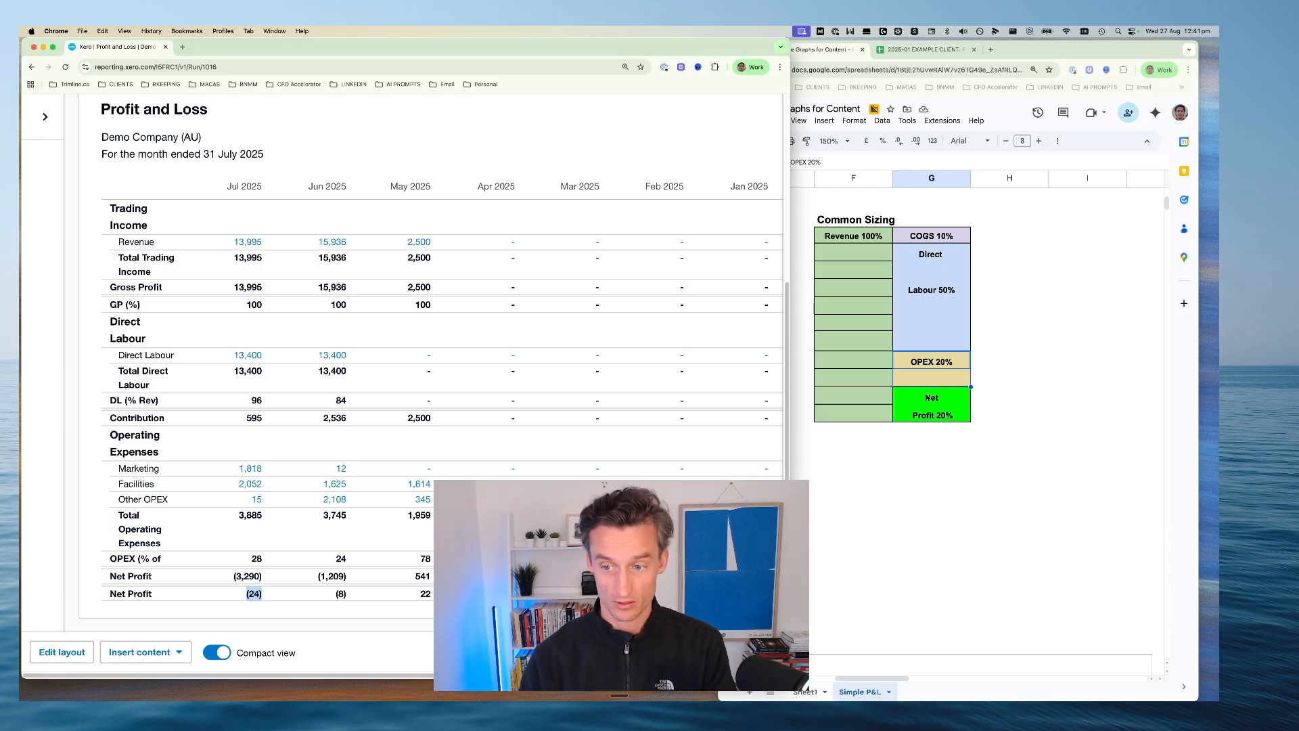
pyautogui.click(949, 391)
pyautogui.click(943, 396)
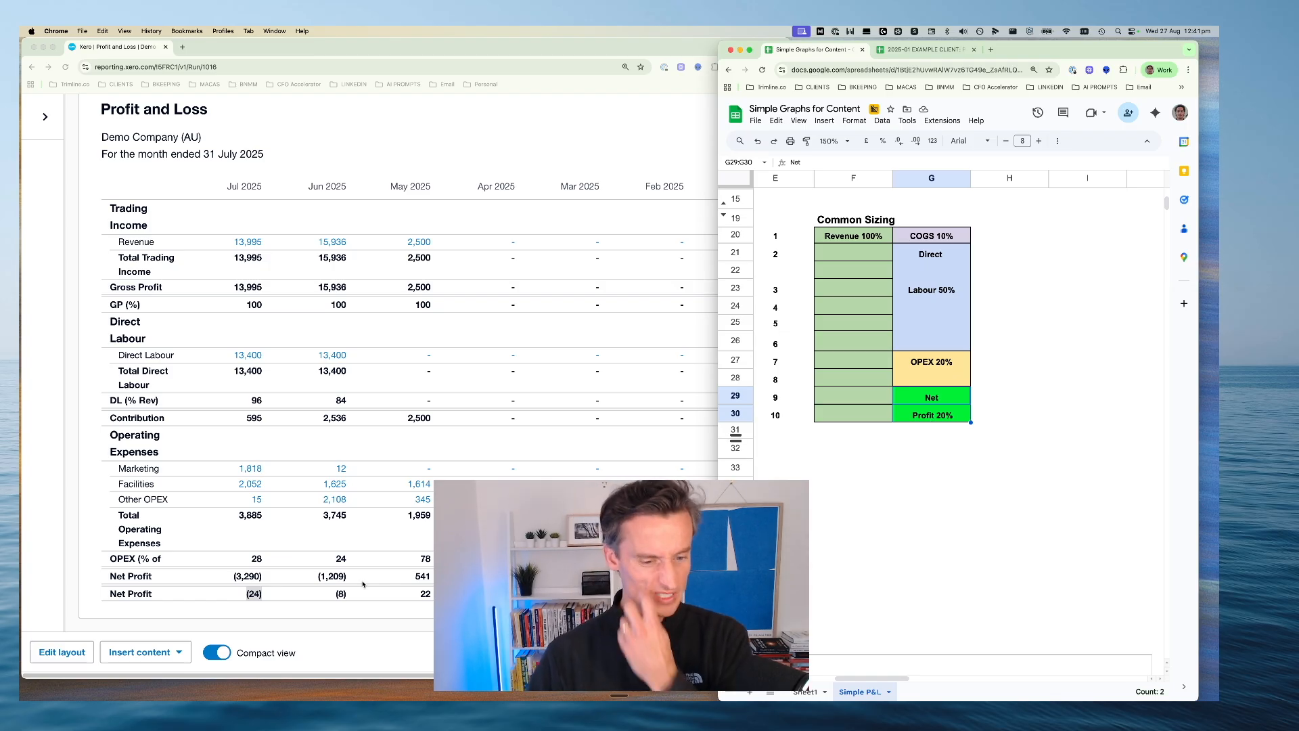
pyautogui.click(245, 611)
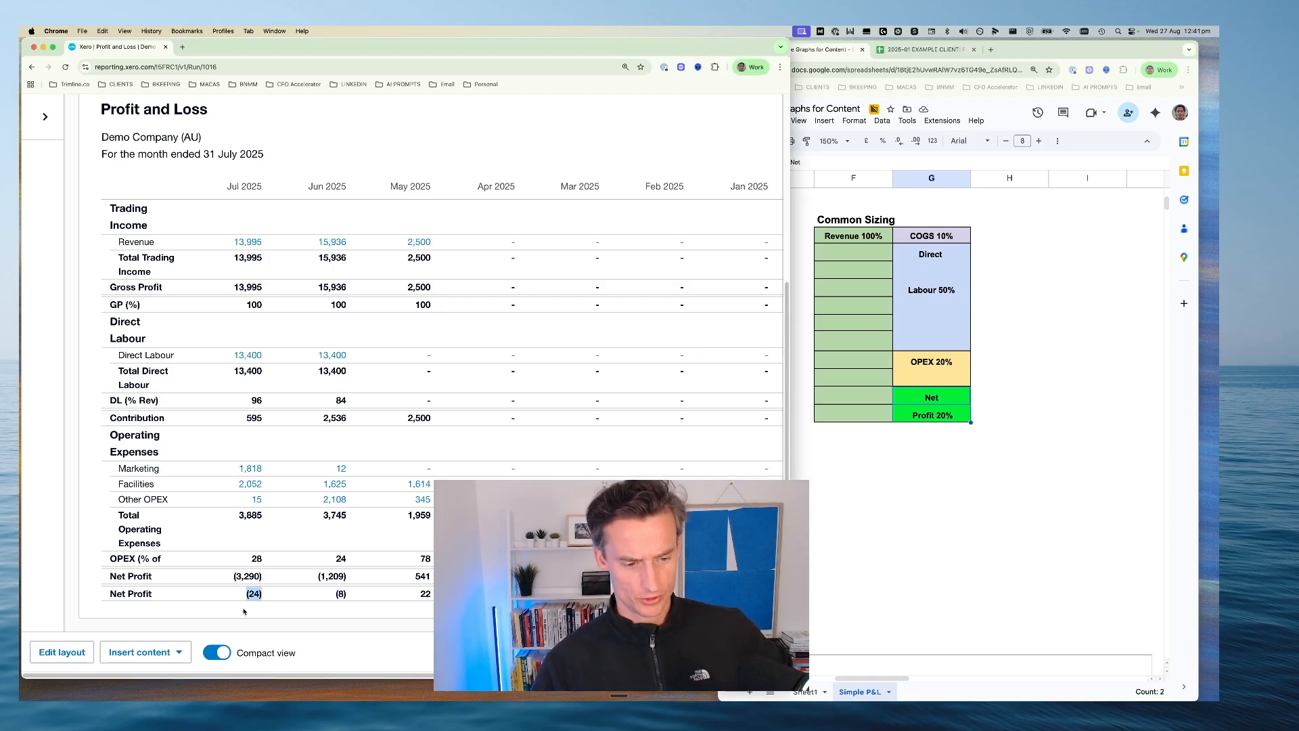
pyautogui.click(69, 533)
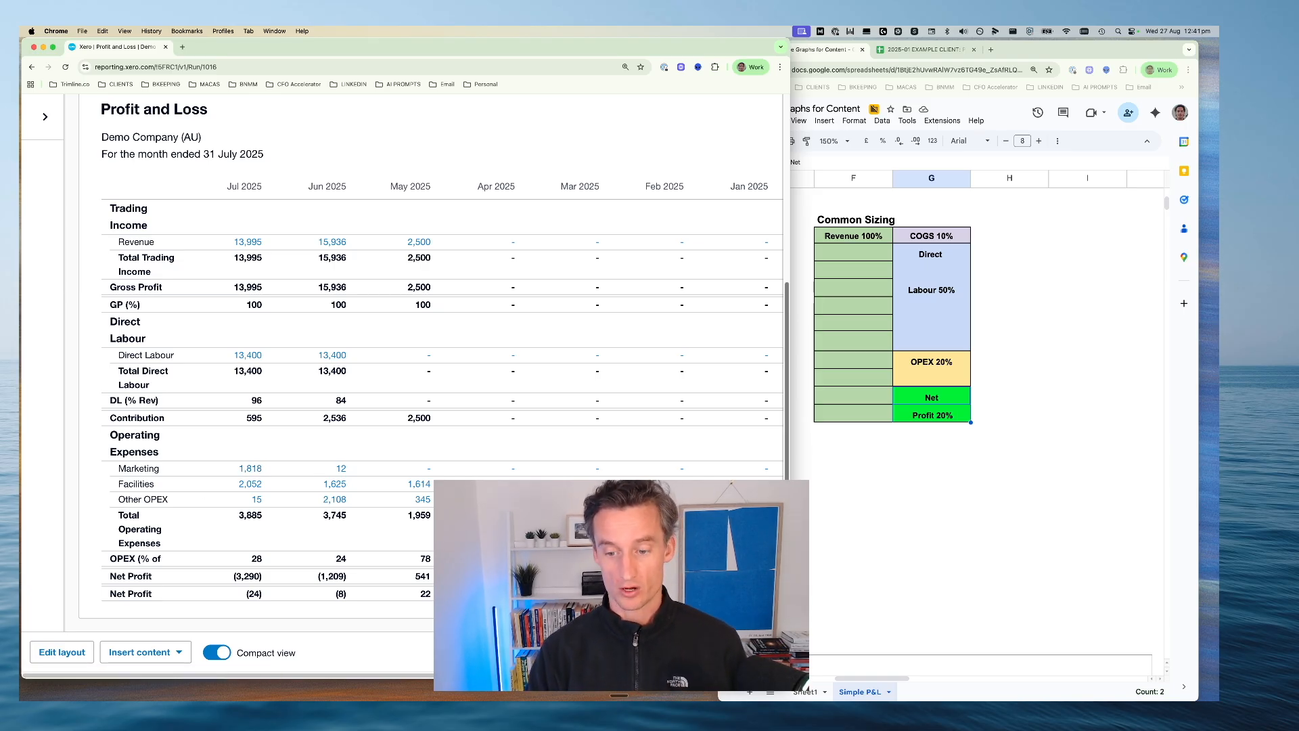
# Widen and shrink the report view to show every month plus the Total column, and examine the total Gross Profit
pyautogui.moveTo(790, 562); pyautogui.dragTo(1177, 563)
pyautogui.press('super+minus')
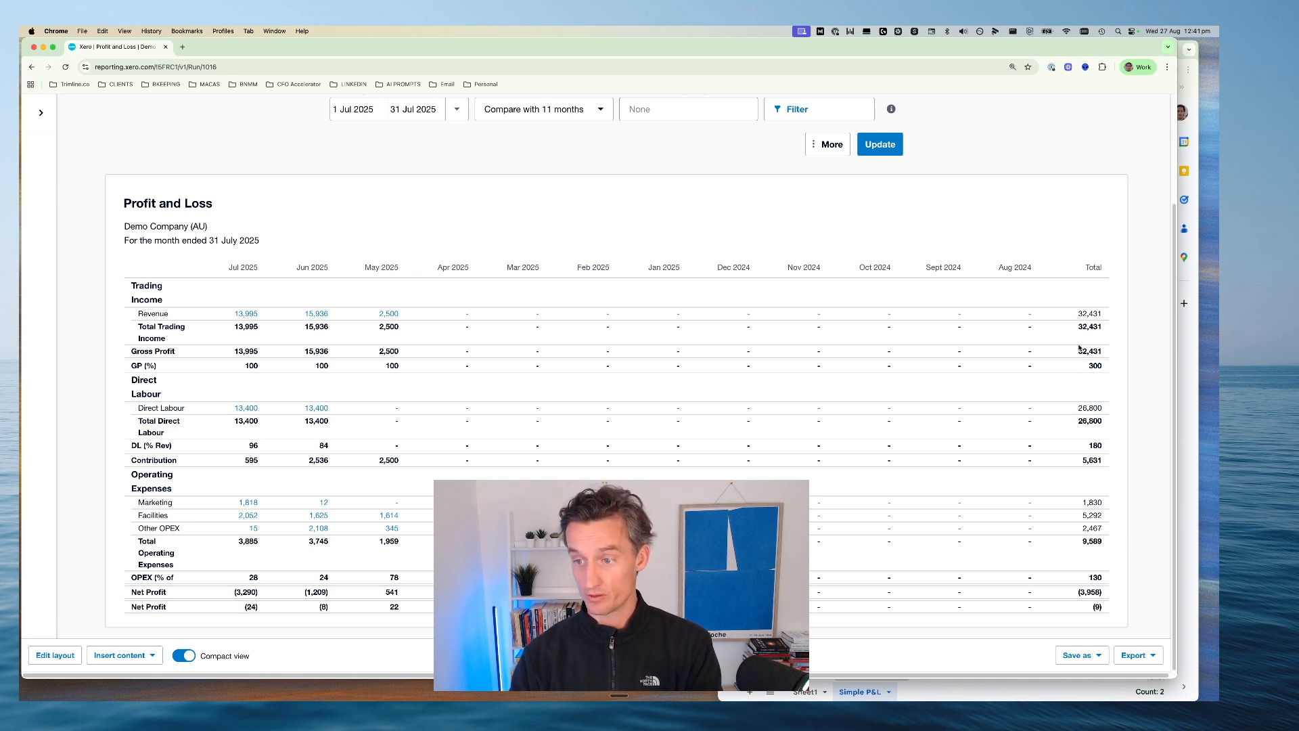
pyautogui.moveTo(1078, 350); pyautogui.dragTo(1107, 351)
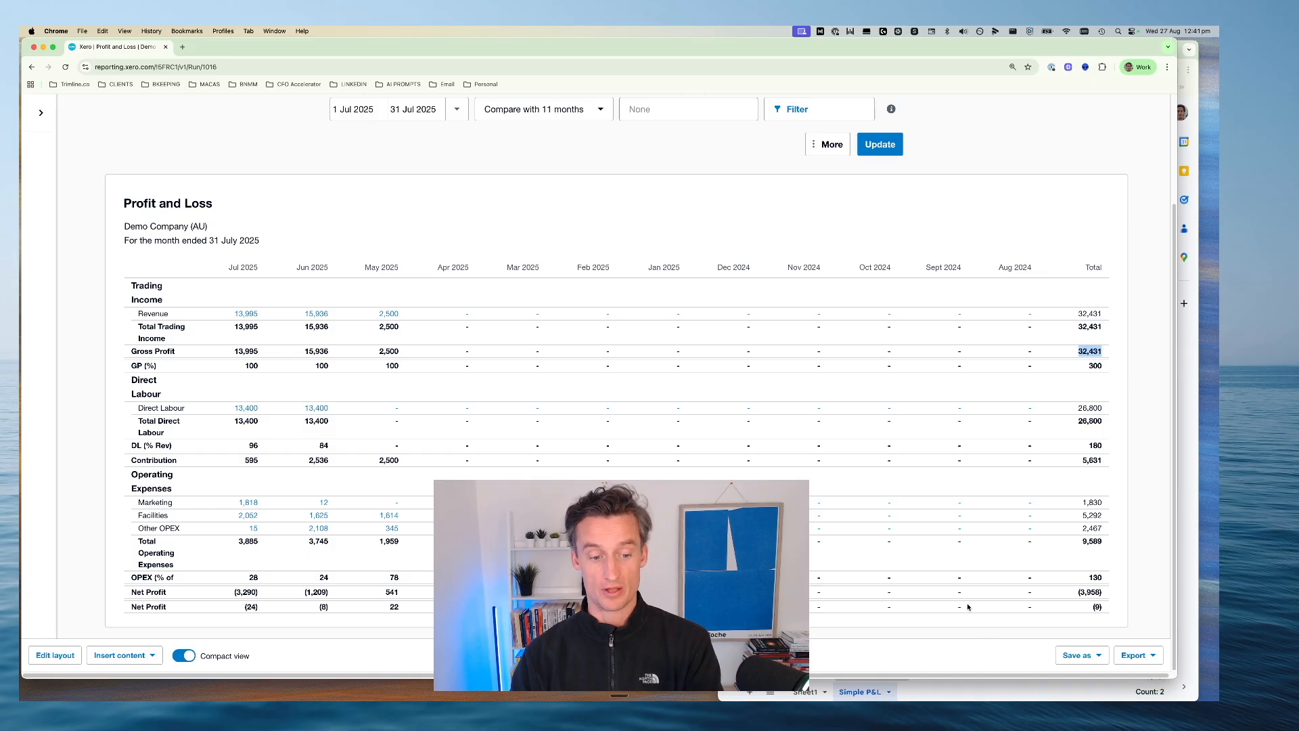
# Save the report as a custom report named "Trimline P&L" without making it the default
pyautogui.click(1081, 654)
pyautogui.click(1038, 628)
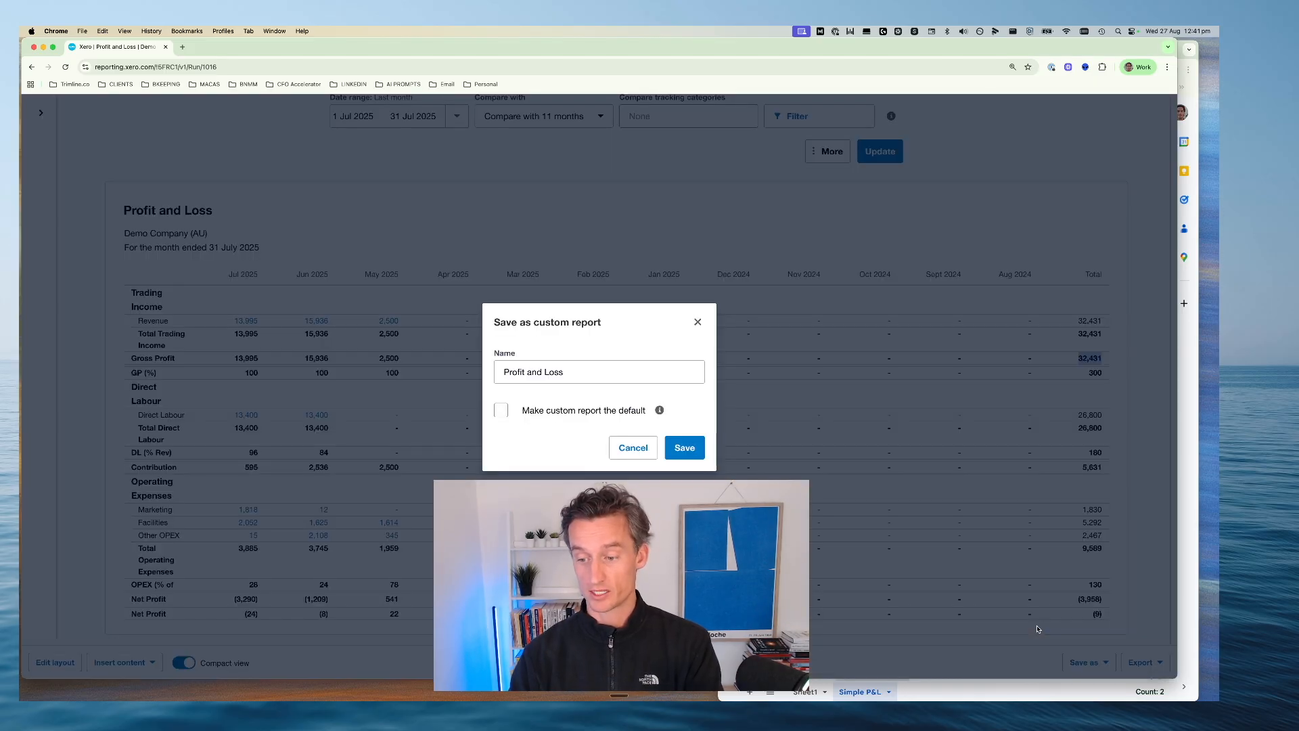
pyautogui.click(590, 372)
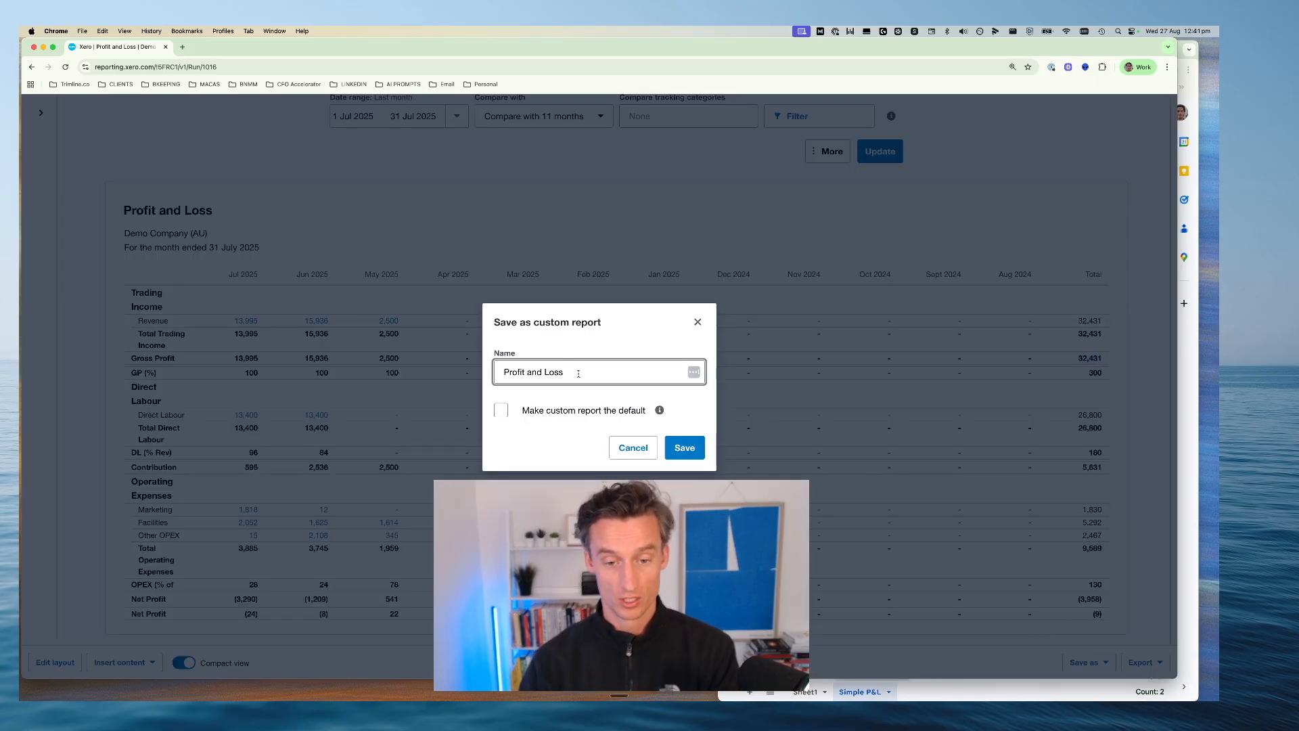
pyautogui.press('super+Left')
pyautogui.write('Trim')
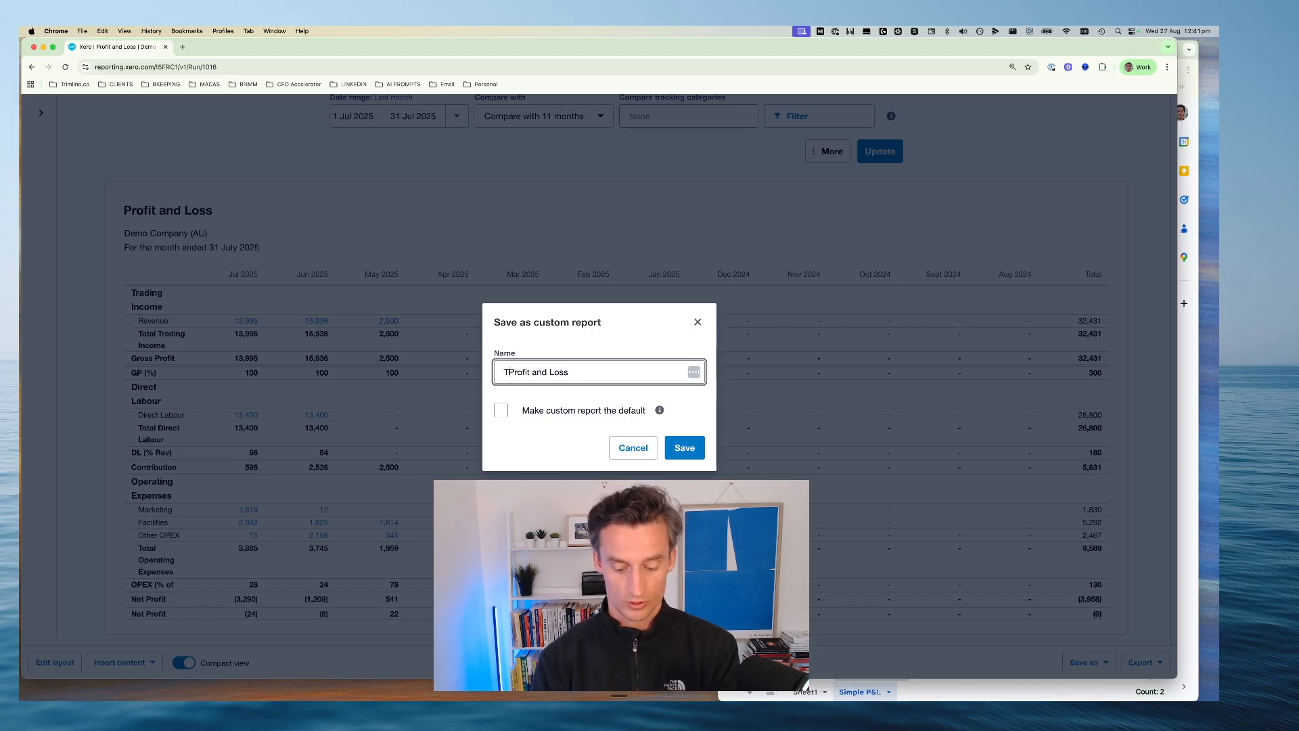
pyautogui.write('line ')
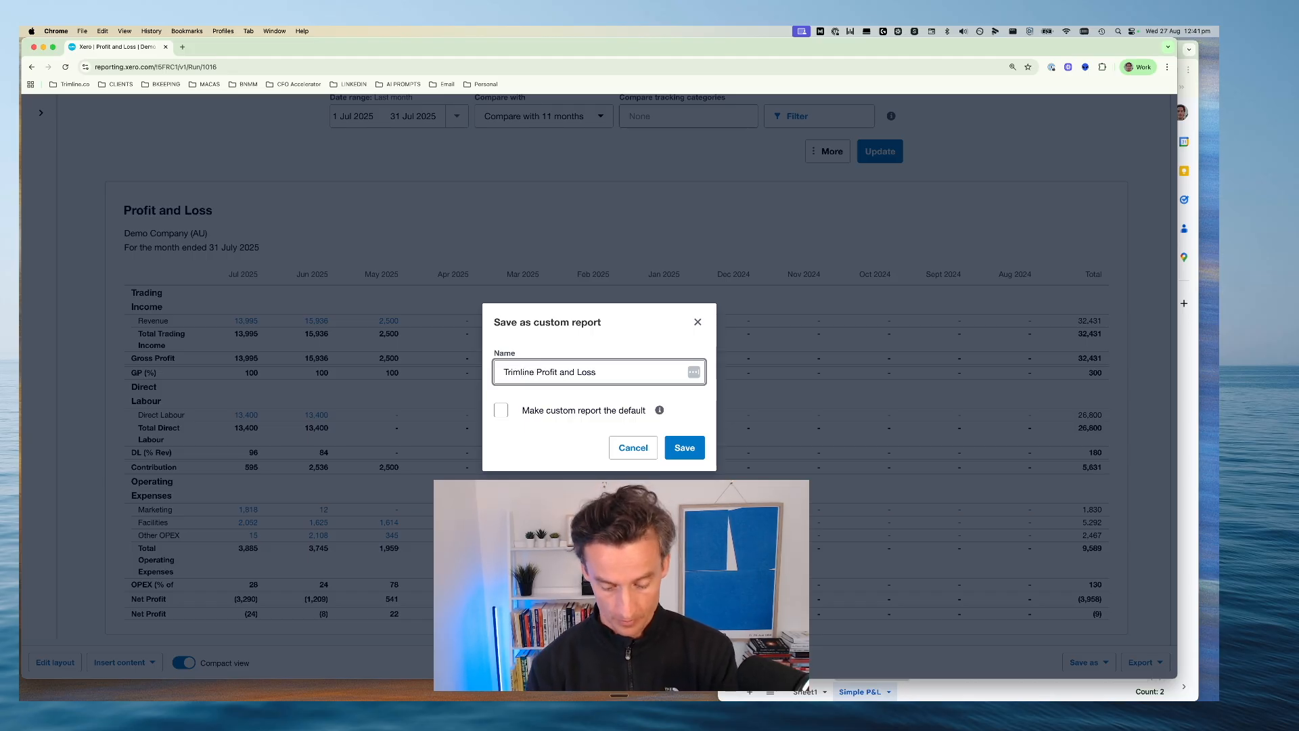
pyautogui.write('P')
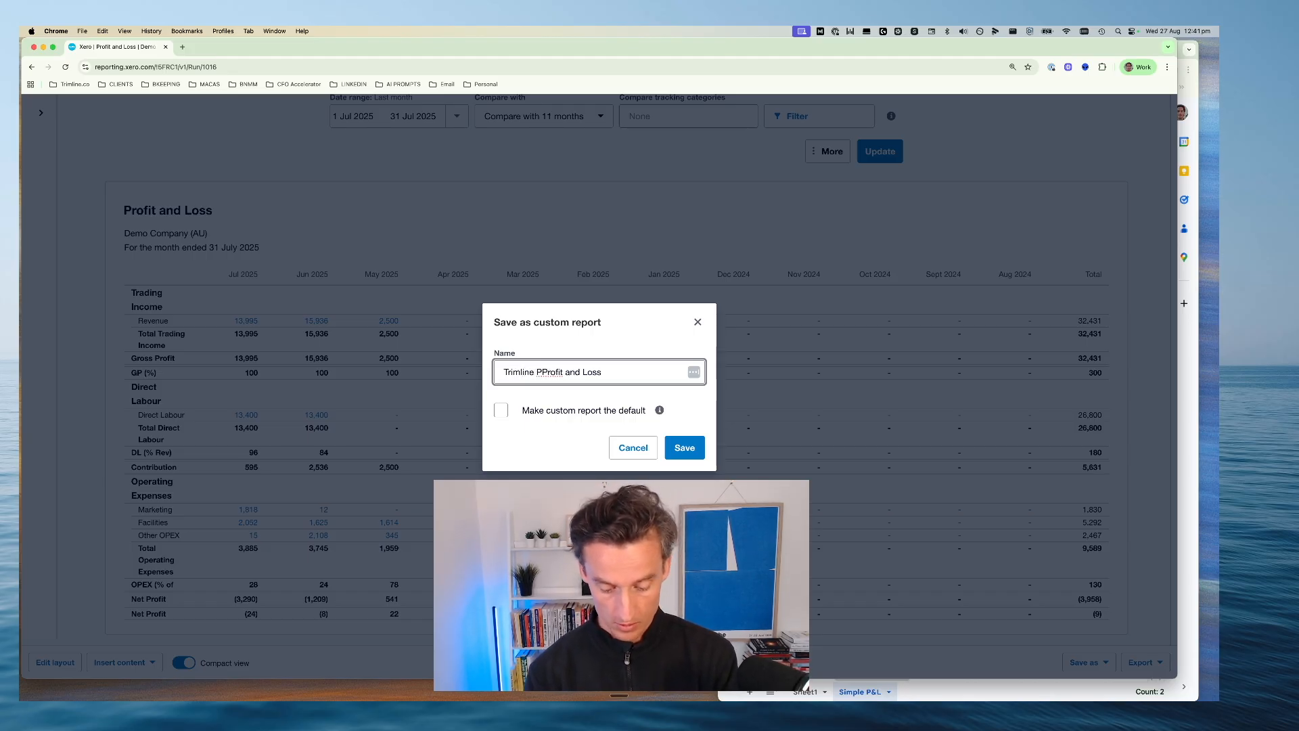
pyautogui.write('&L')
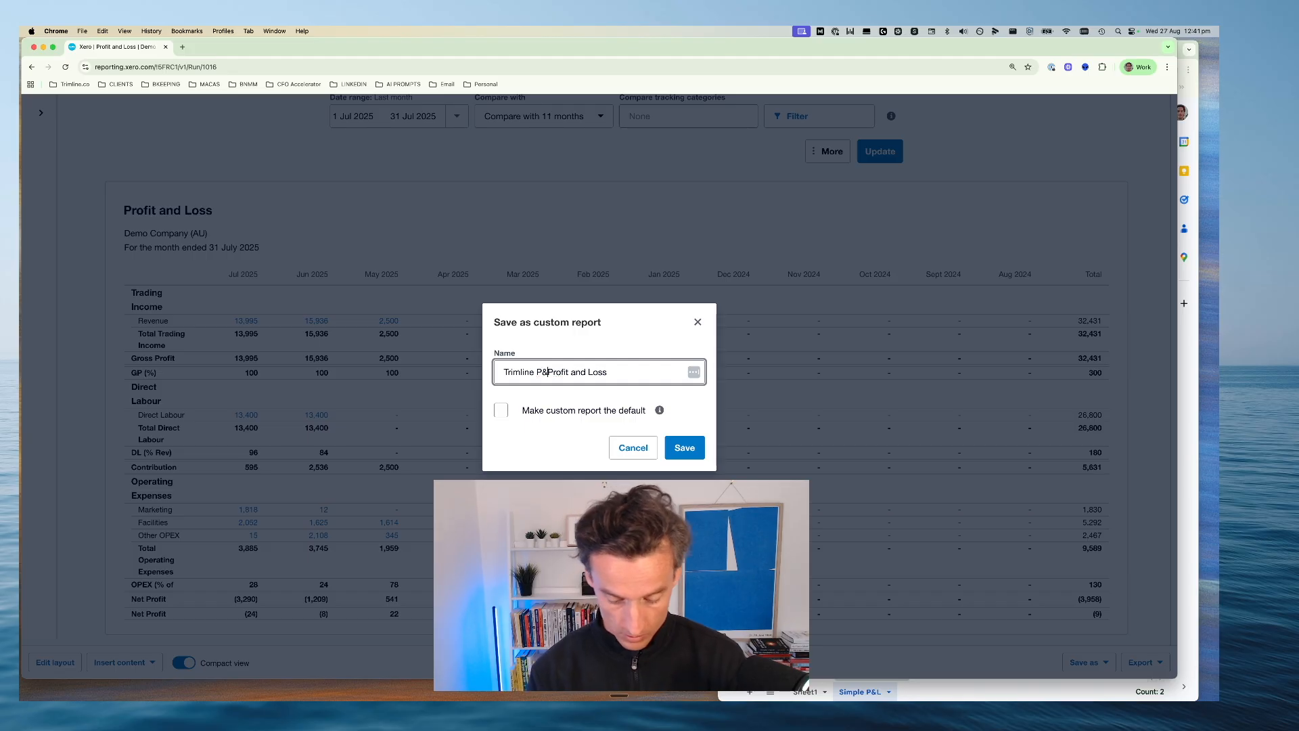
pyautogui.press('shift+super+Right')
pyautogui.press('BackSpace')
pyautogui.click(565, 448)
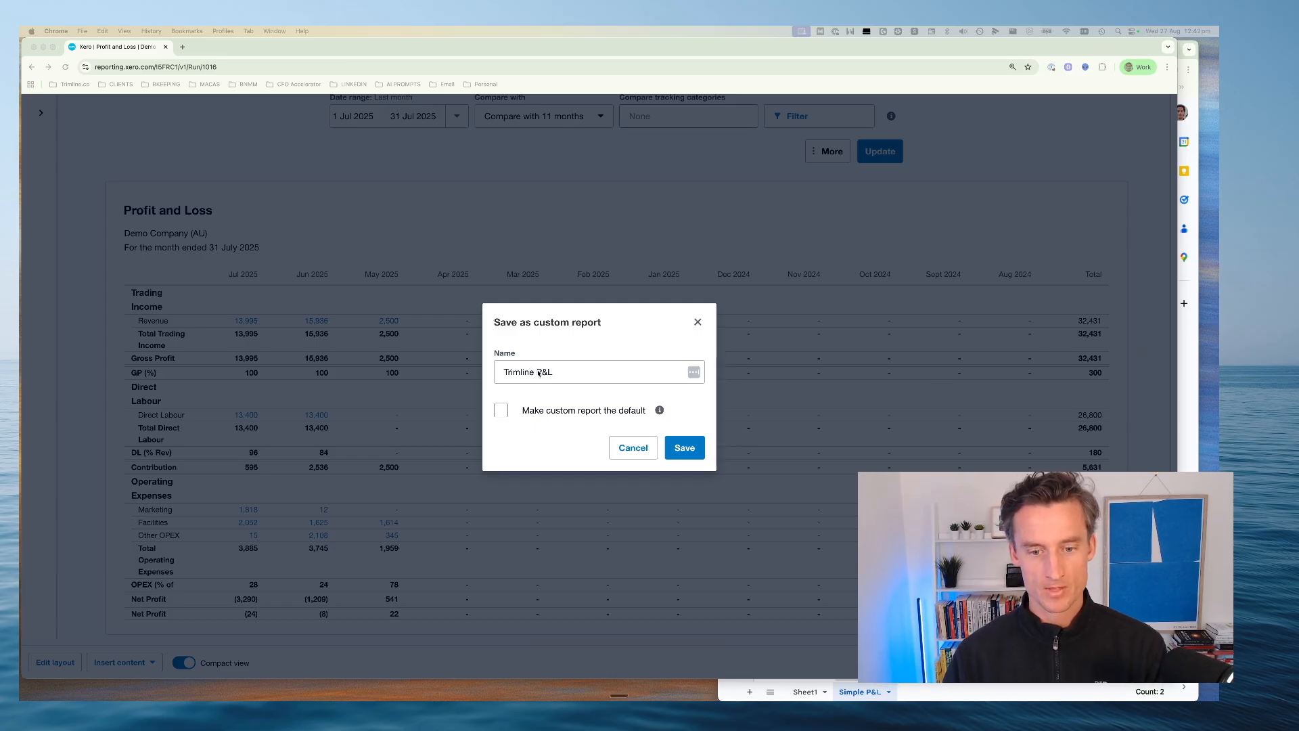
pyautogui.click(688, 454)
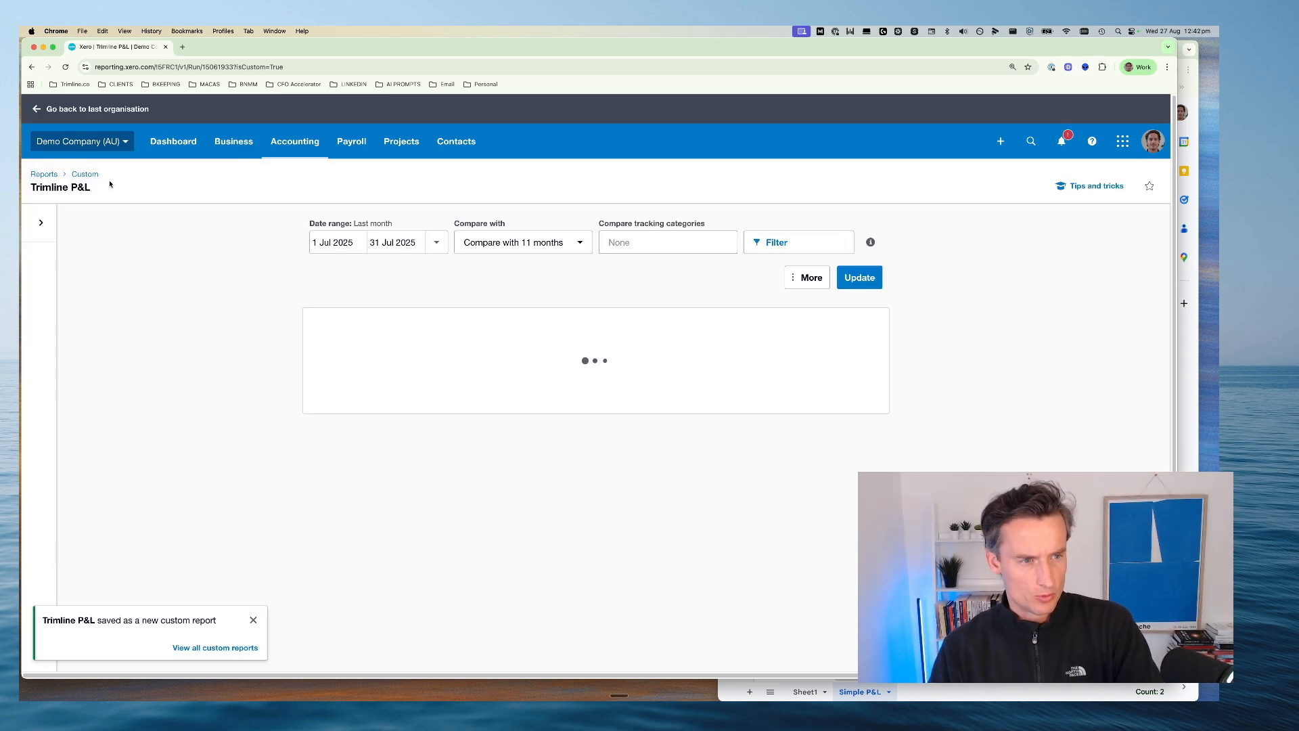
# Open the Reports page in a separate browser tab and mark the custom report Trimline P&L as a favourite
pyautogui.click(303, 140)
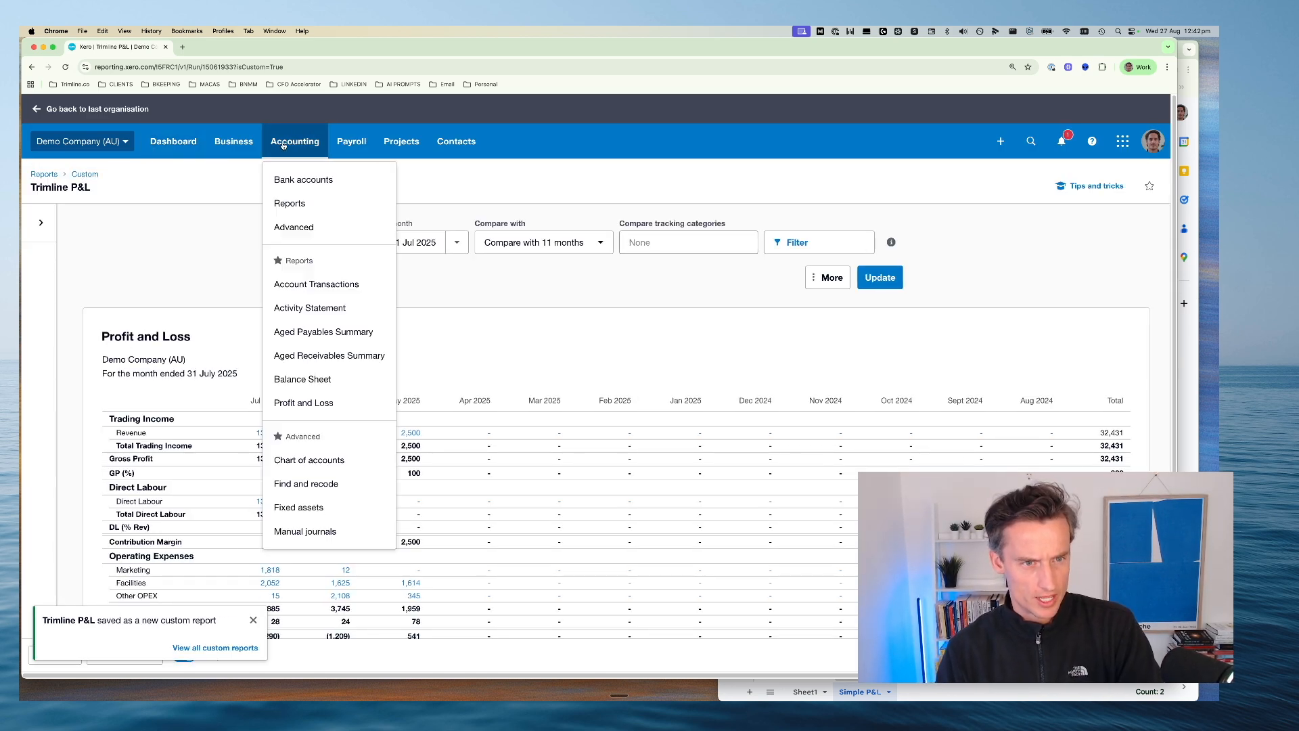
pyautogui.rightClick(303, 208)
pyautogui.click(351, 211)
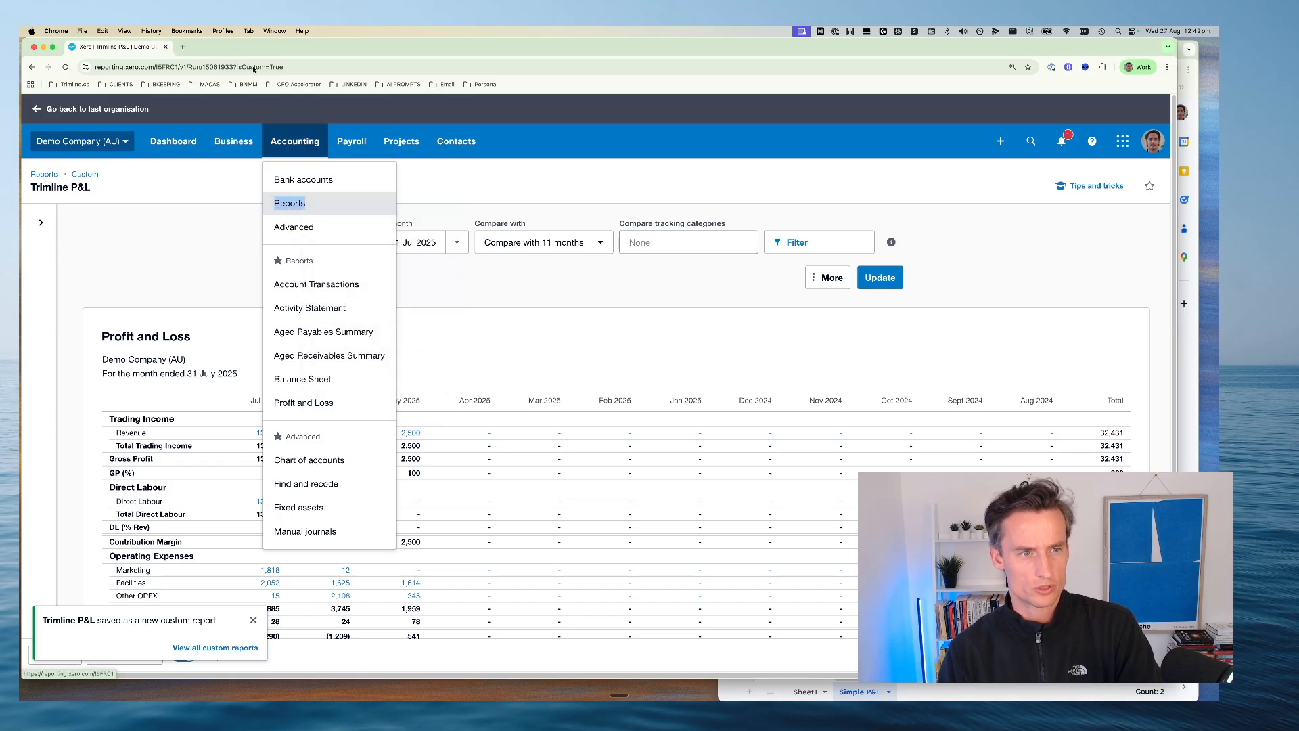
pyautogui.press('super+2')
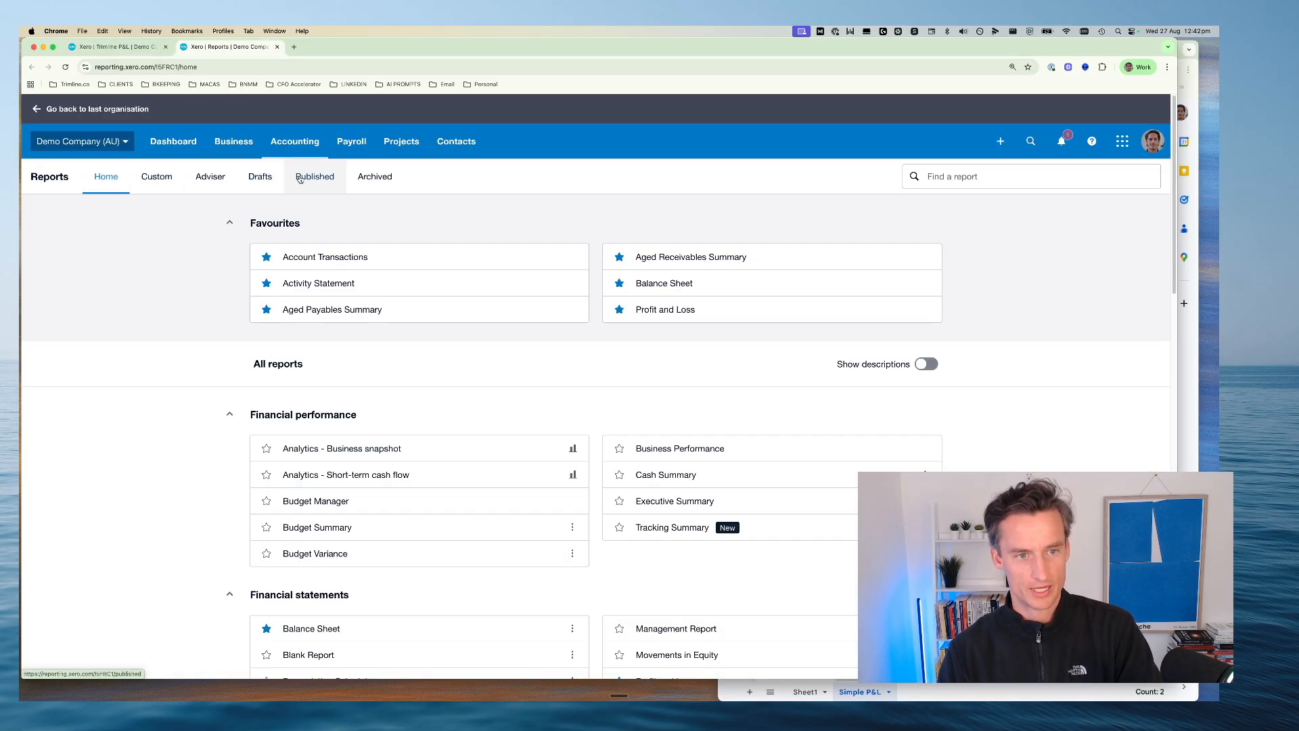
pyautogui.click(157, 176)
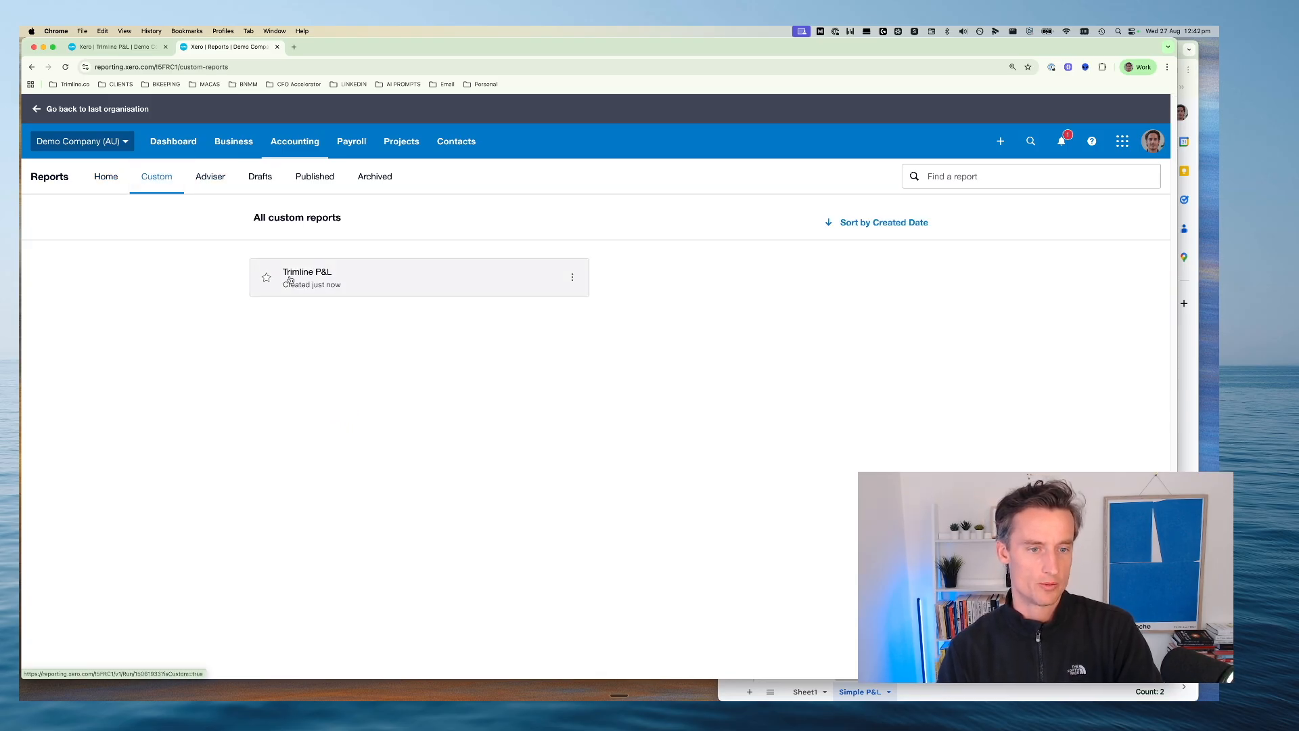
pyautogui.click(266, 277)
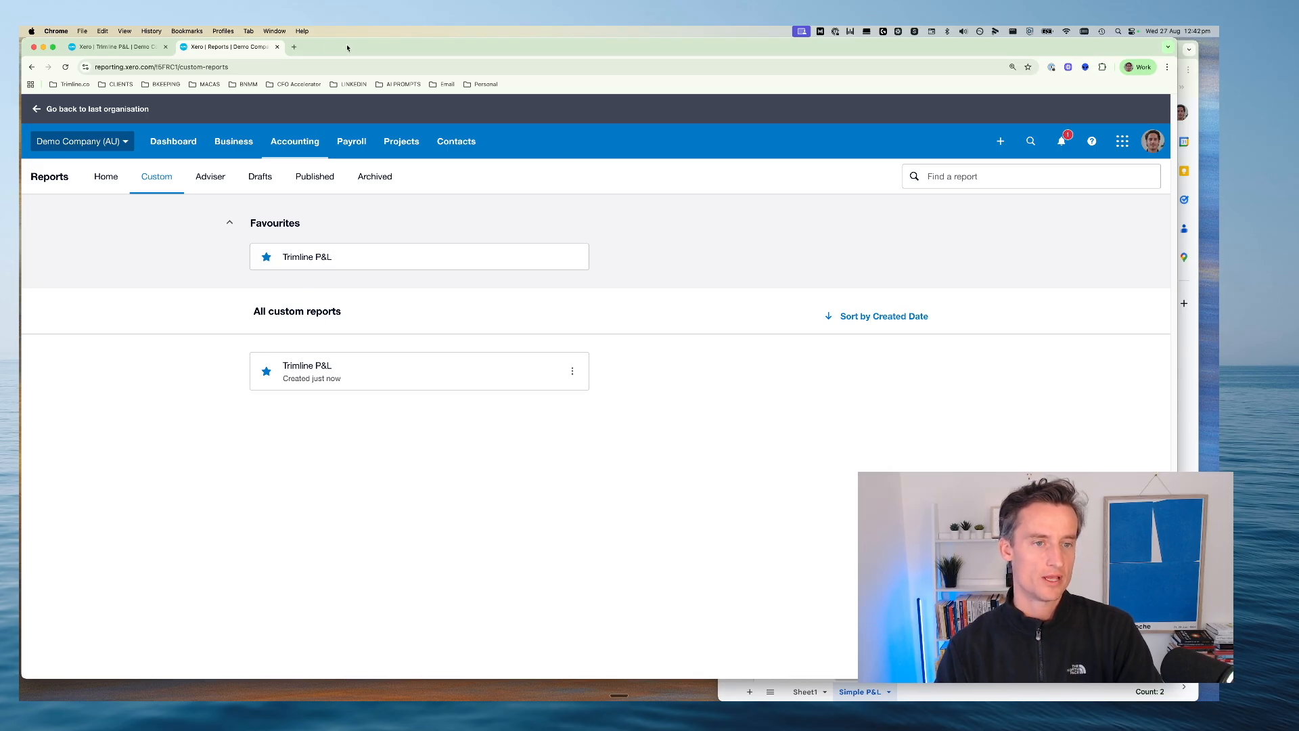
# Open Trimline P&L from the favourite accounting reports and arrange its window beside the Common Sizing spreadsheet
pyautogui.click(299, 153)
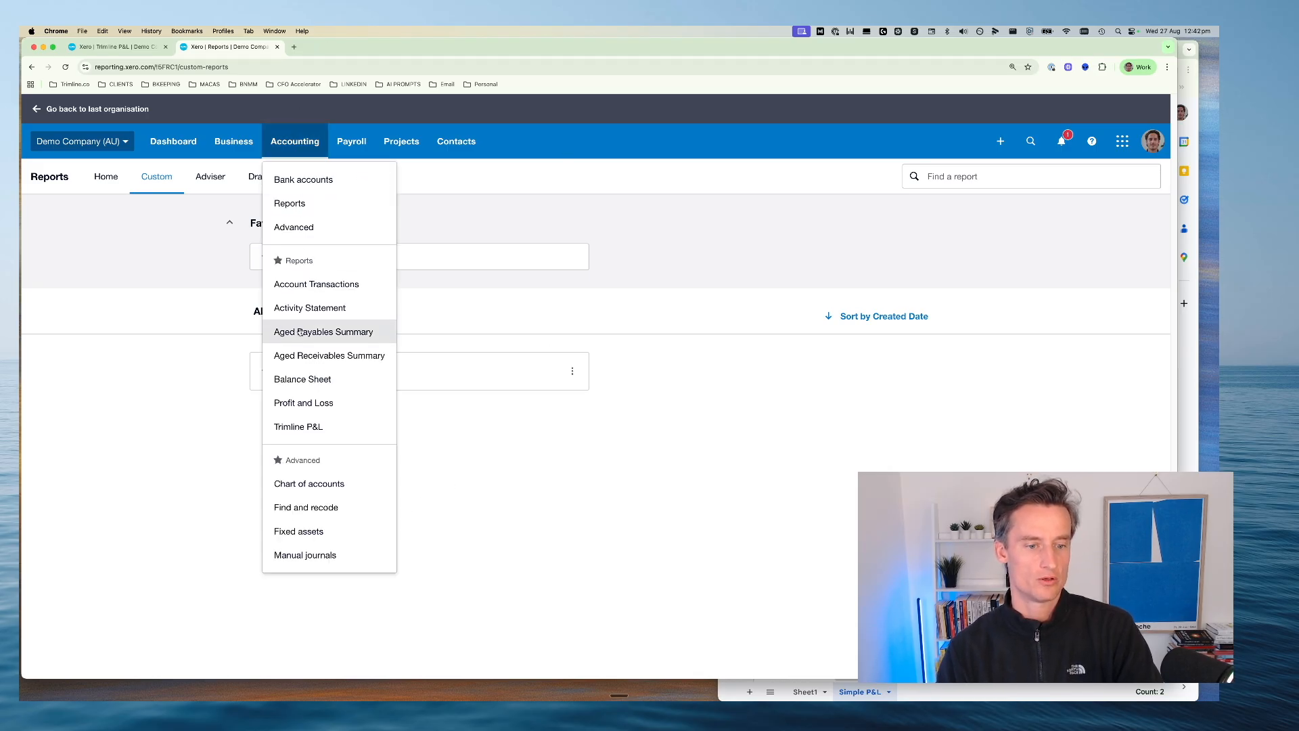
pyautogui.click(295, 427)
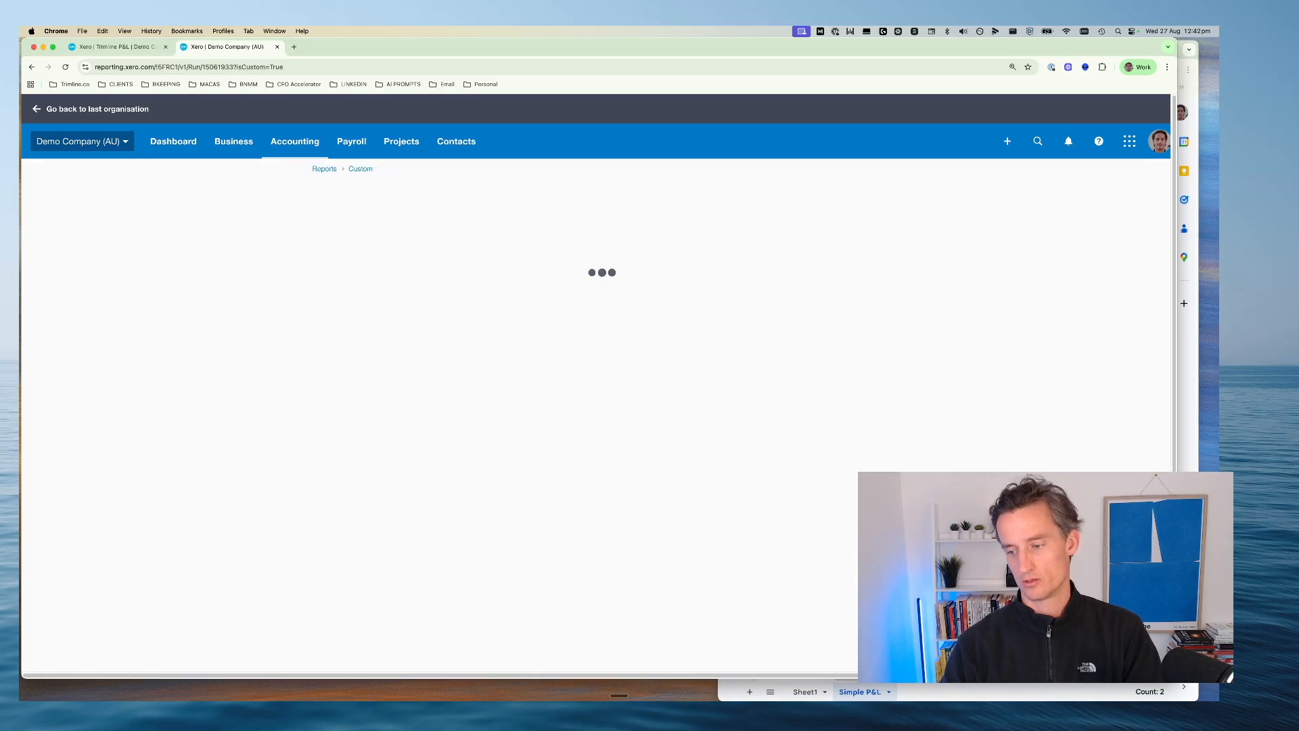
pyautogui.moveTo(1177, 677); pyautogui.dragTo(888, 653)
pyautogui.click(1025, 100)
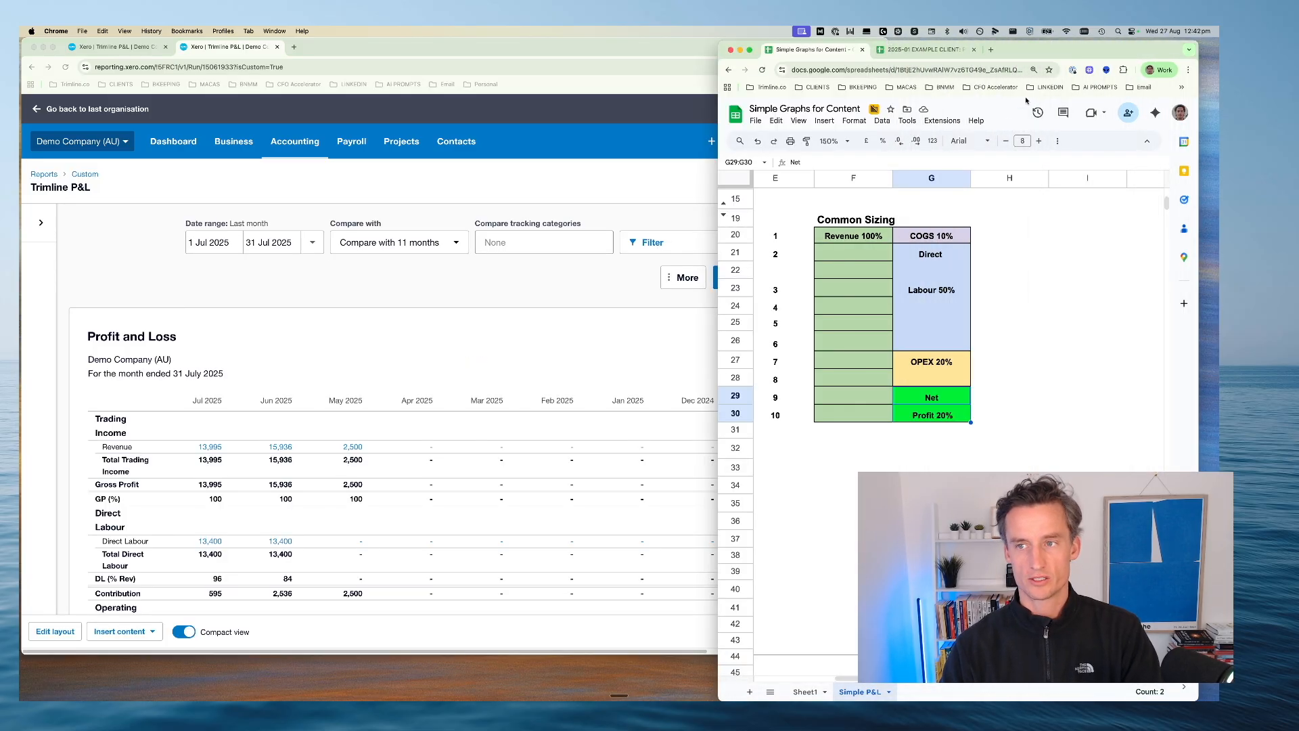
pyautogui.moveTo(1038, 40); pyautogui.dragTo(1153, 73)
pyautogui.click(509, 278)
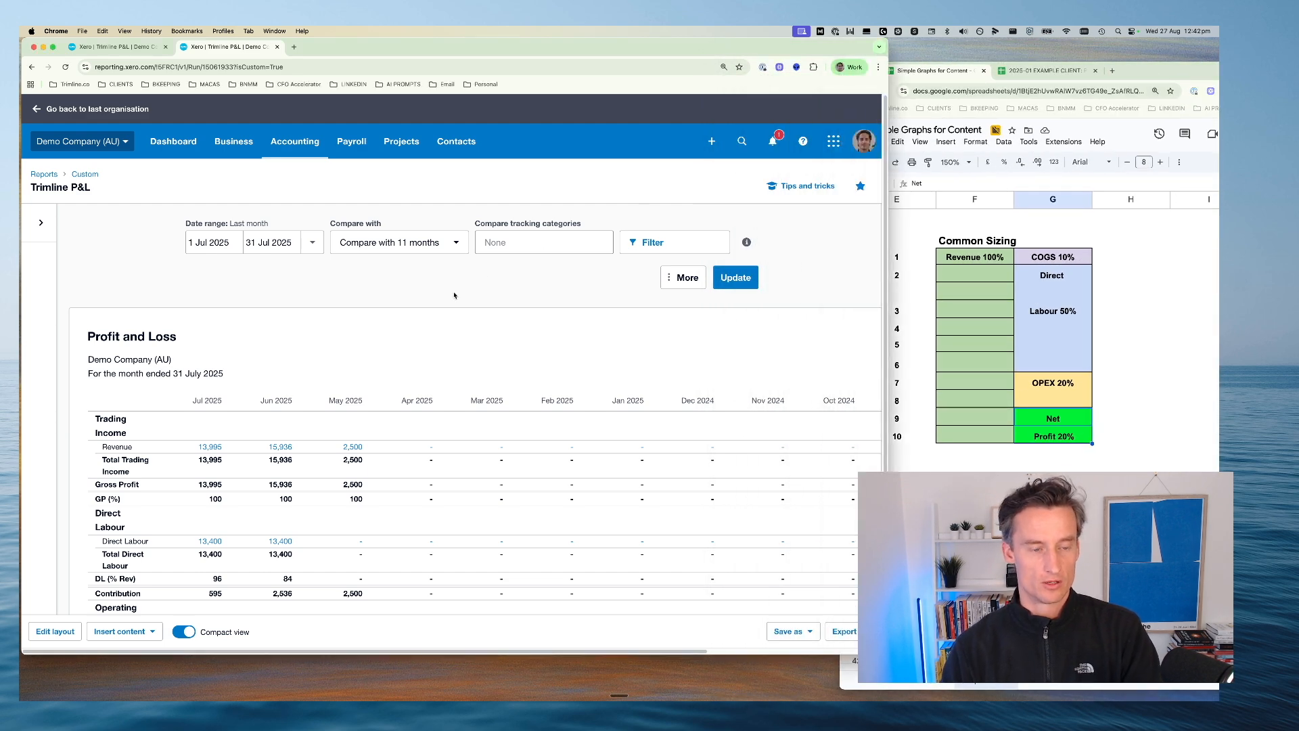
# Set the Trimline P&L date range to This month, 1 Aug 2025 to 31 Aug 2025, and update the report
pyautogui.scroll(-3, 477, 344)
pyautogui.scroll(3, 478, 345)
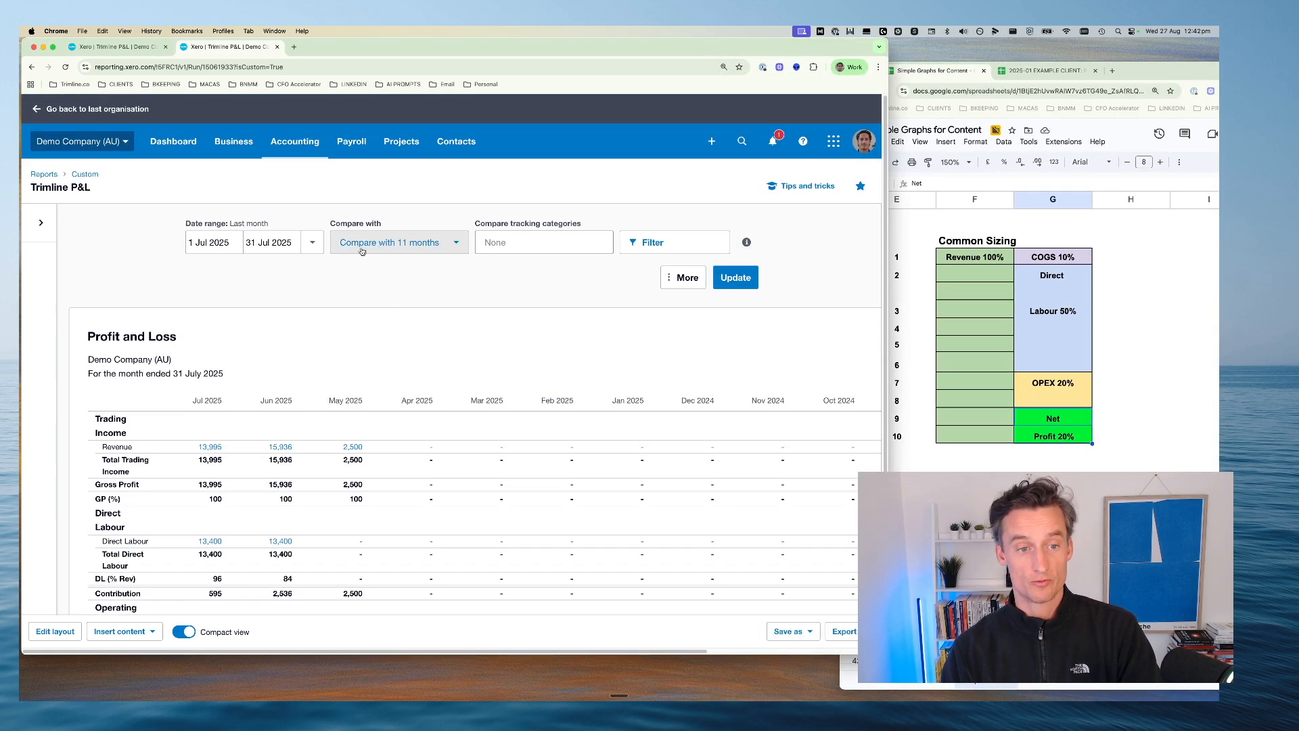
pyautogui.click(311, 241)
pyautogui.click(324, 277)
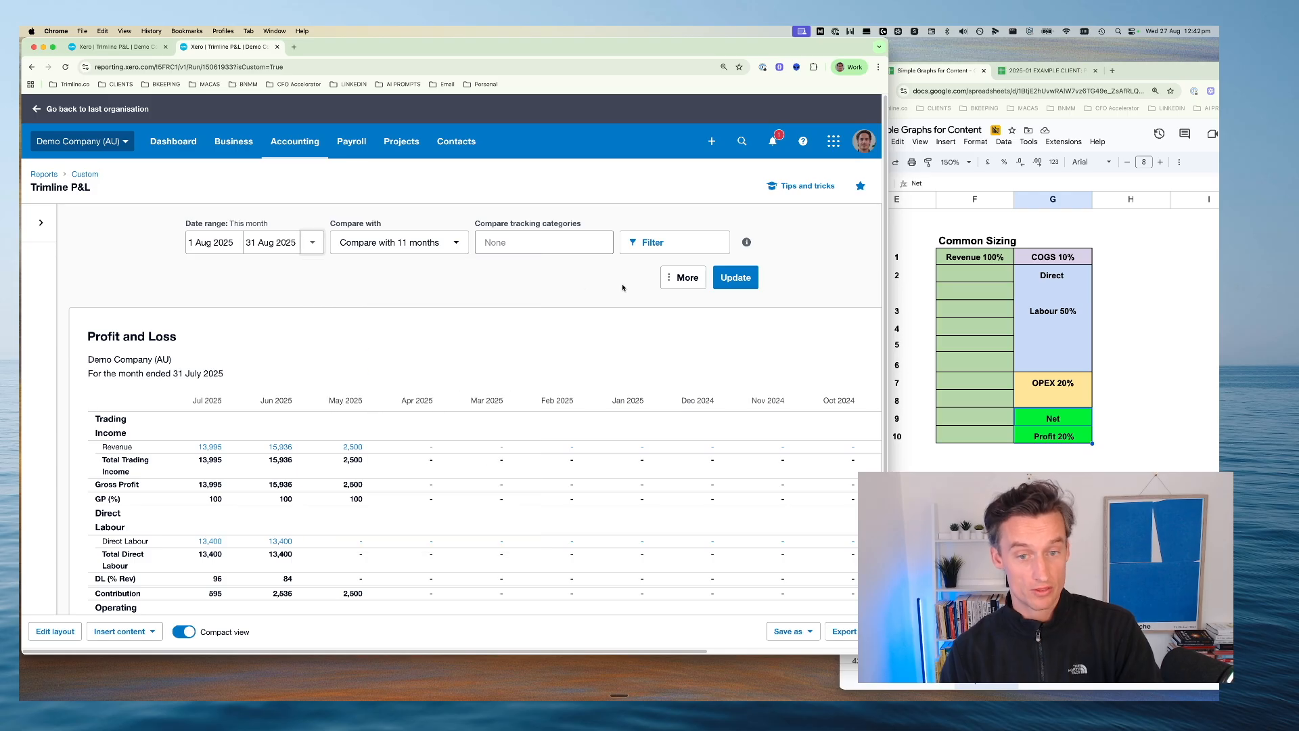
pyautogui.click(735, 277)
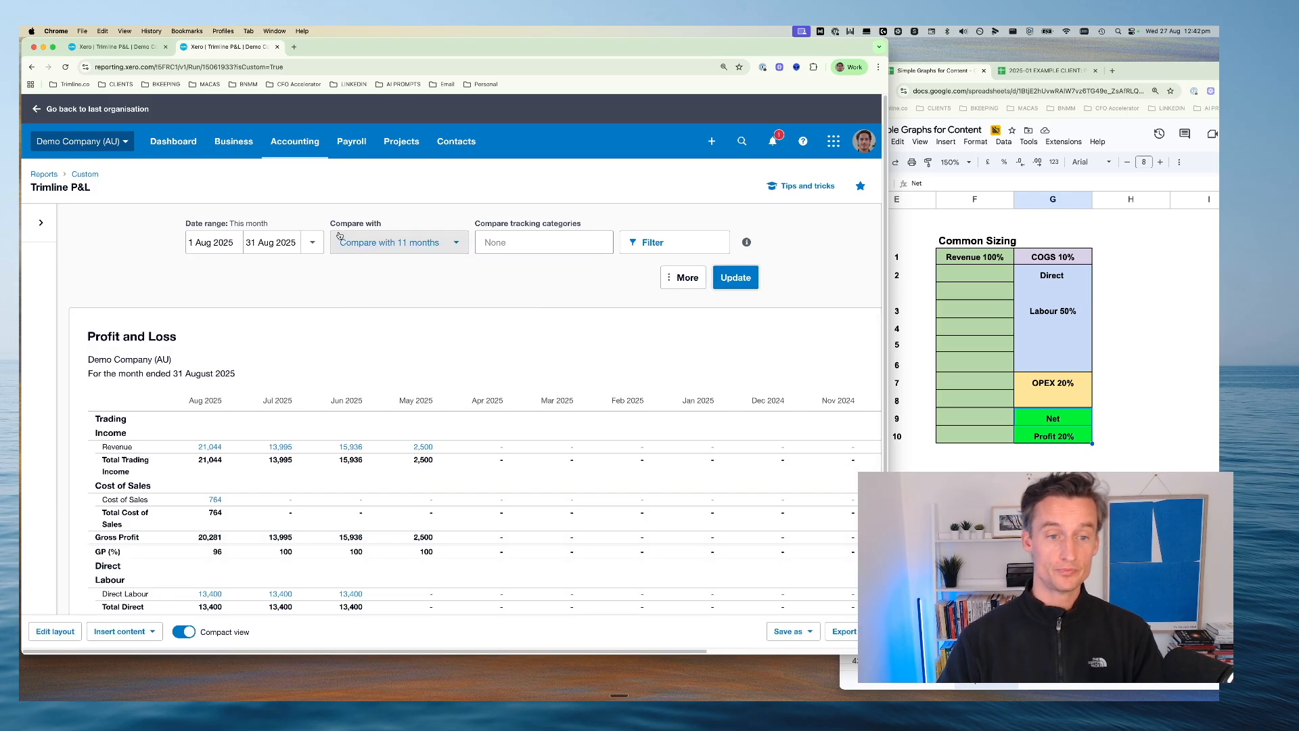
# Examine the Trimline P&L's monthly net profit, direct labour and operating expenses sections
pyautogui.scroll(-1, 219, 439)
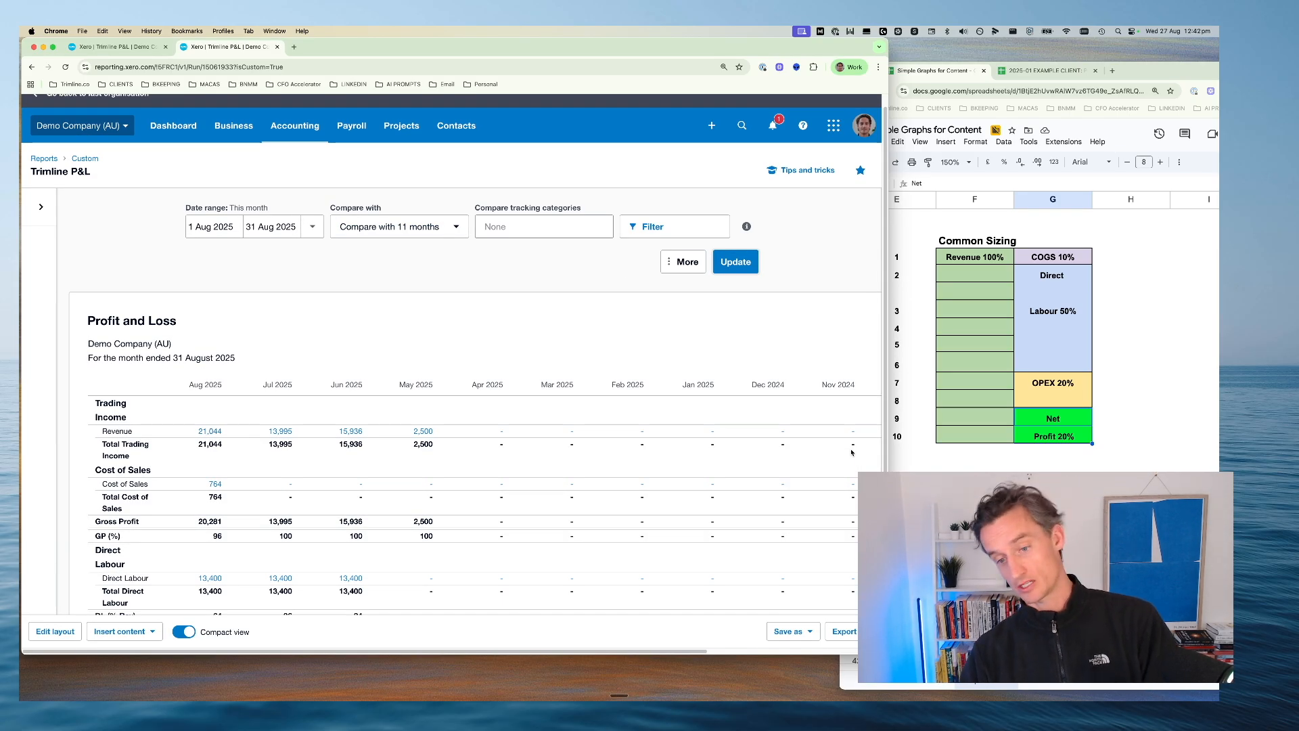
pyautogui.scroll(-5, 440, 383)
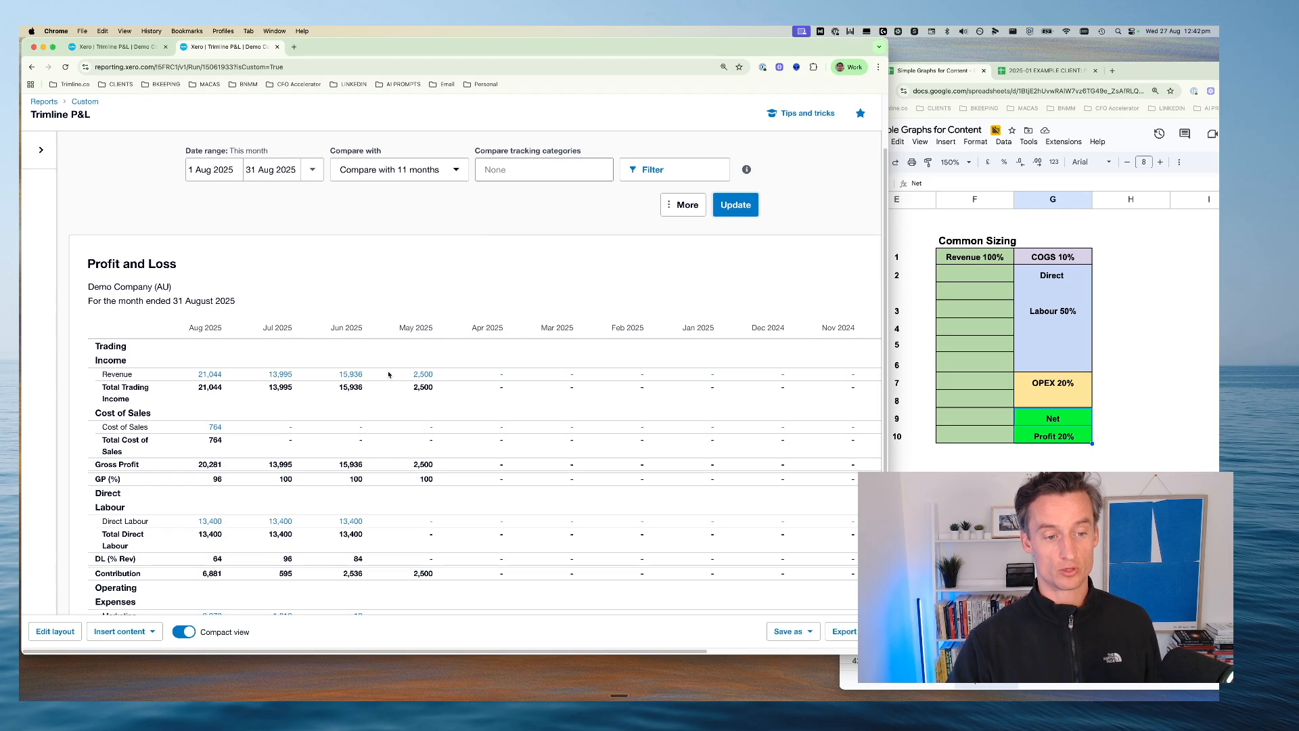
pyautogui.scroll(-3, 382, 385)
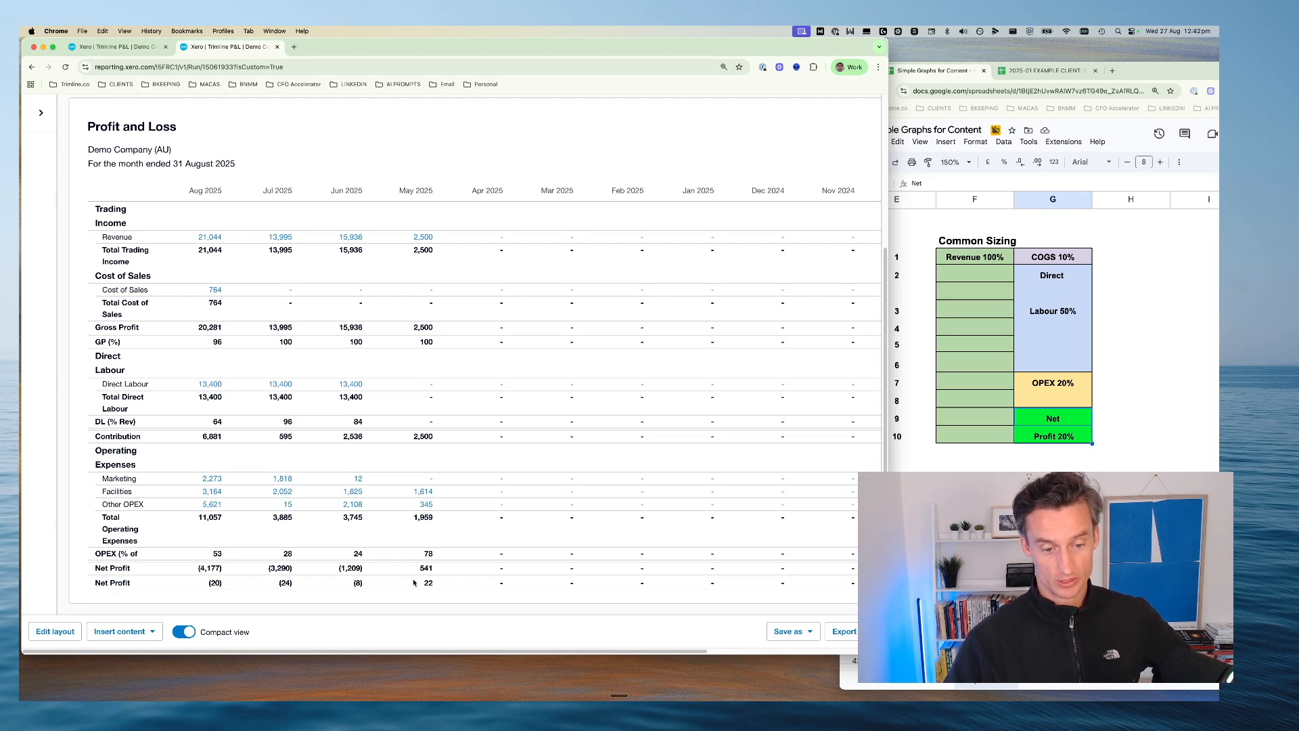
pyautogui.moveTo(188, 573); pyautogui.dragTo(436, 573)
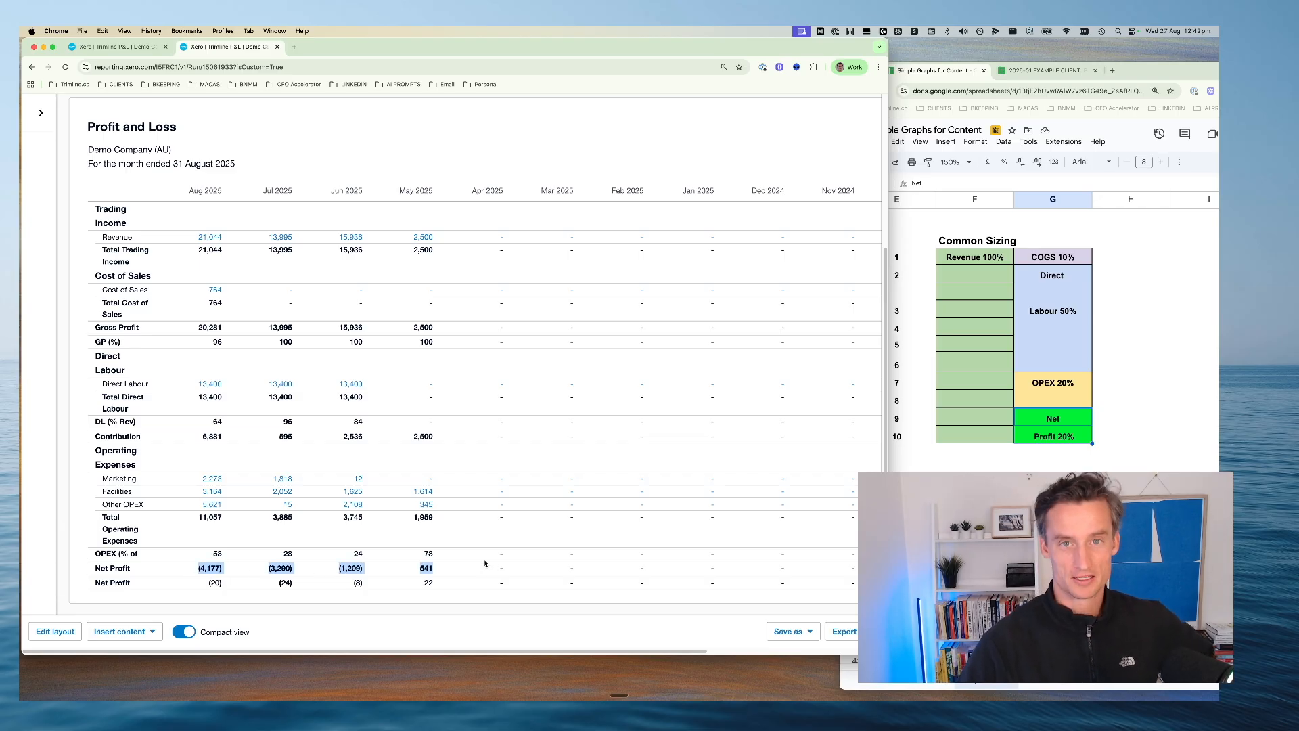
pyautogui.scroll(5, 494, 443)
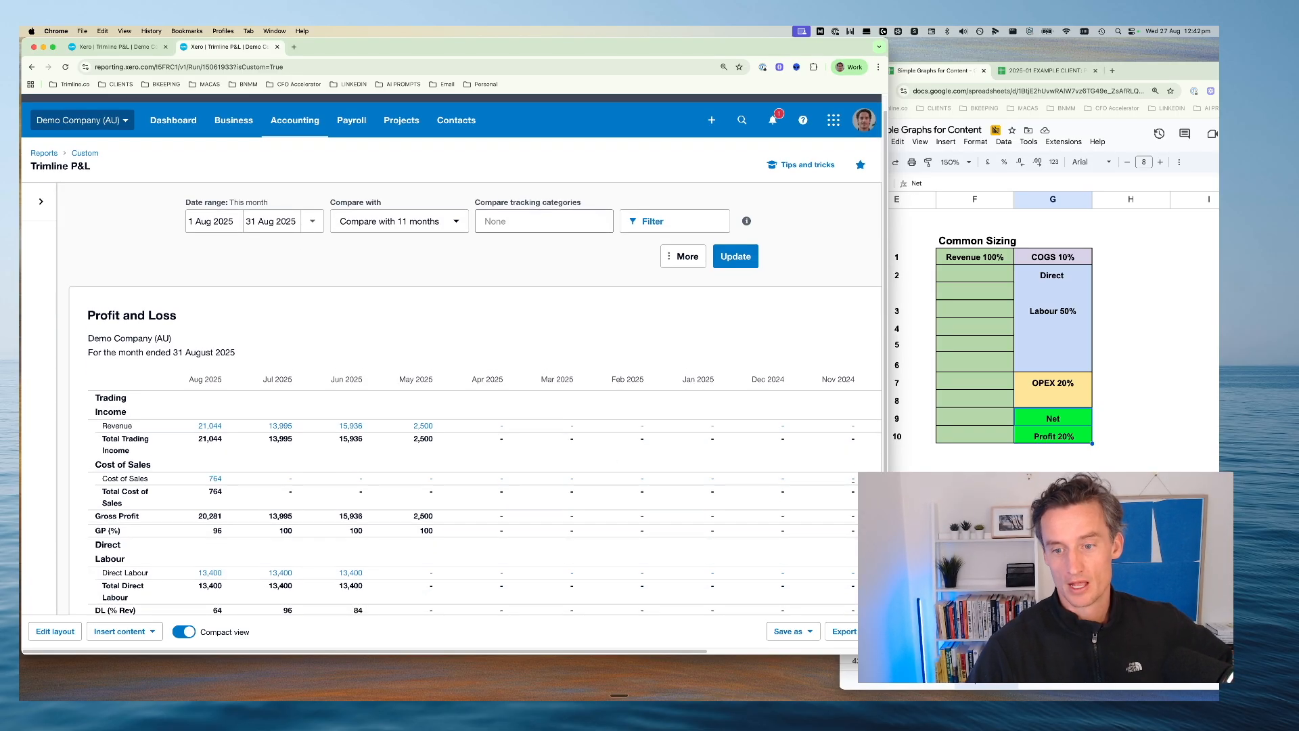
pyautogui.scroll(-5, 275, 308)
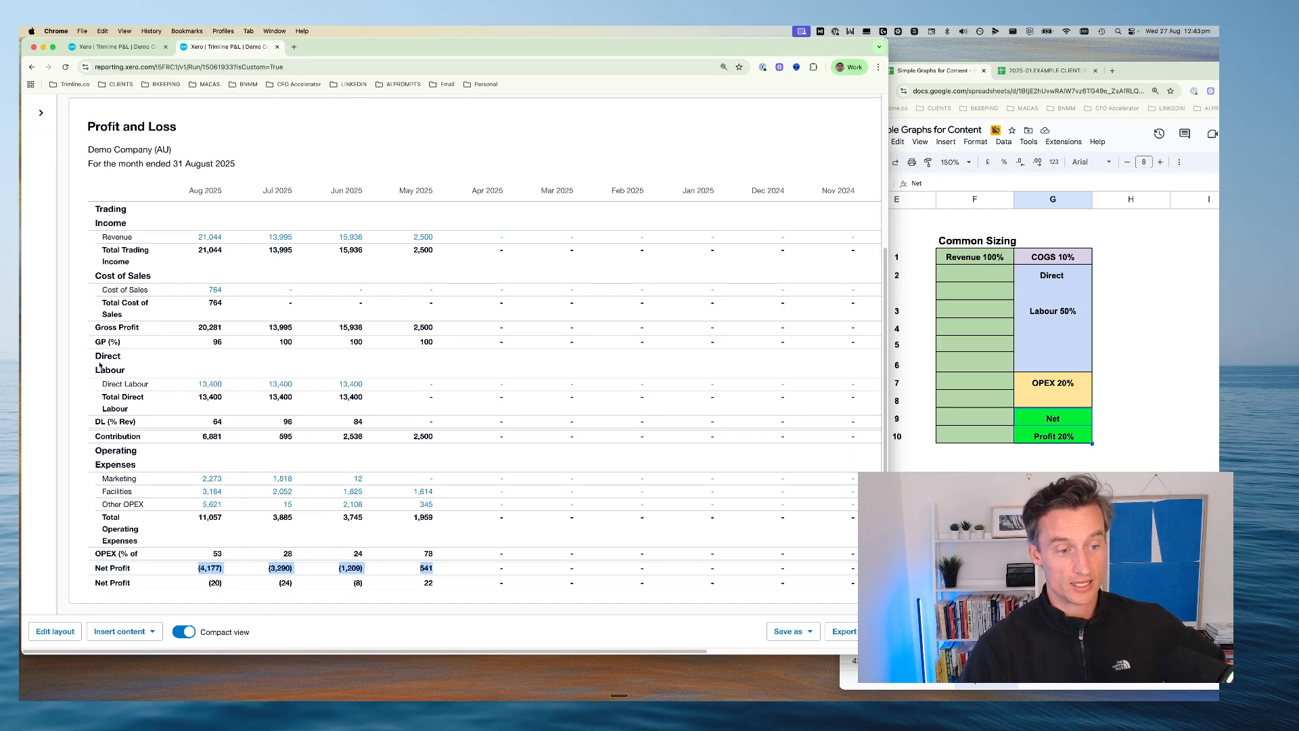
pyautogui.moveTo(99, 365); pyautogui.dragTo(133, 366)
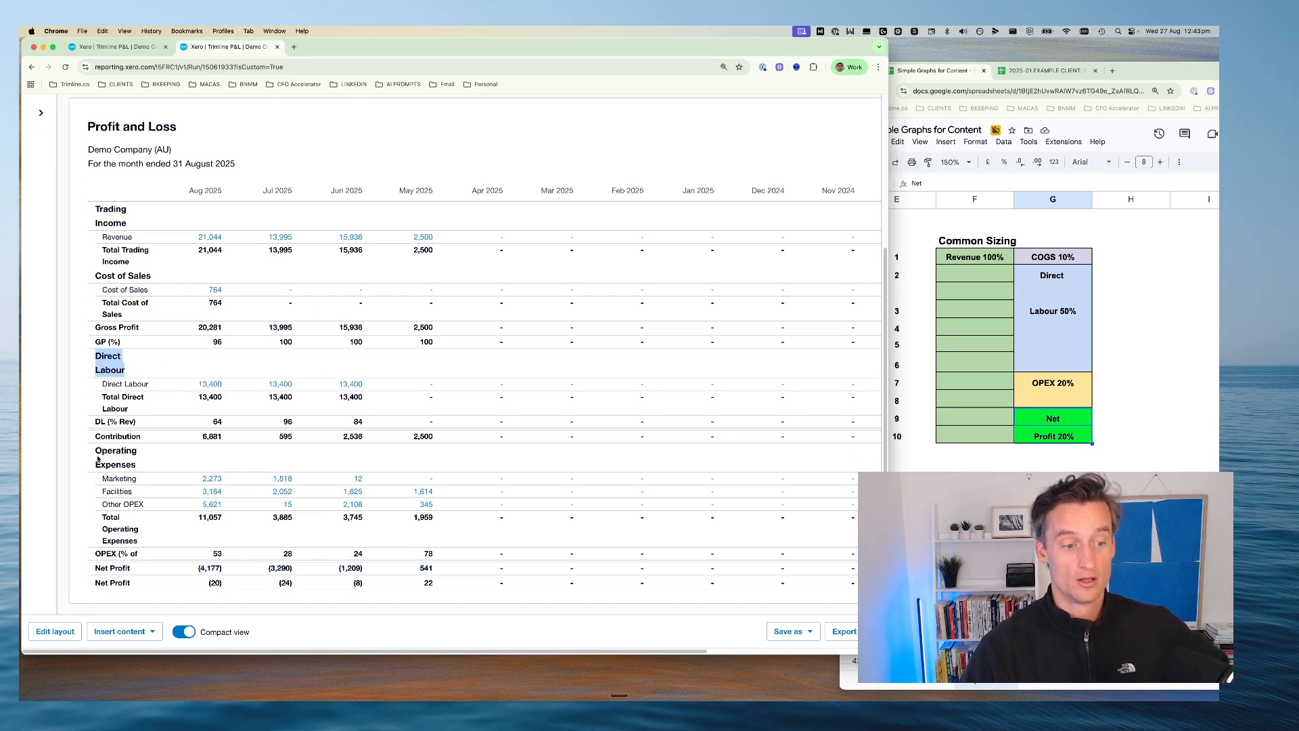
pyautogui.moveTo(98, 459); pyautogui.dragTo(142, 466)
# Switch to the EXAMPLE CLIENT Performance Report in Google Sheets and view the Dashboard's P&L Analysis chart, keeping Xero's monthly figures visible alongside
pyautogui.click(937, 467)
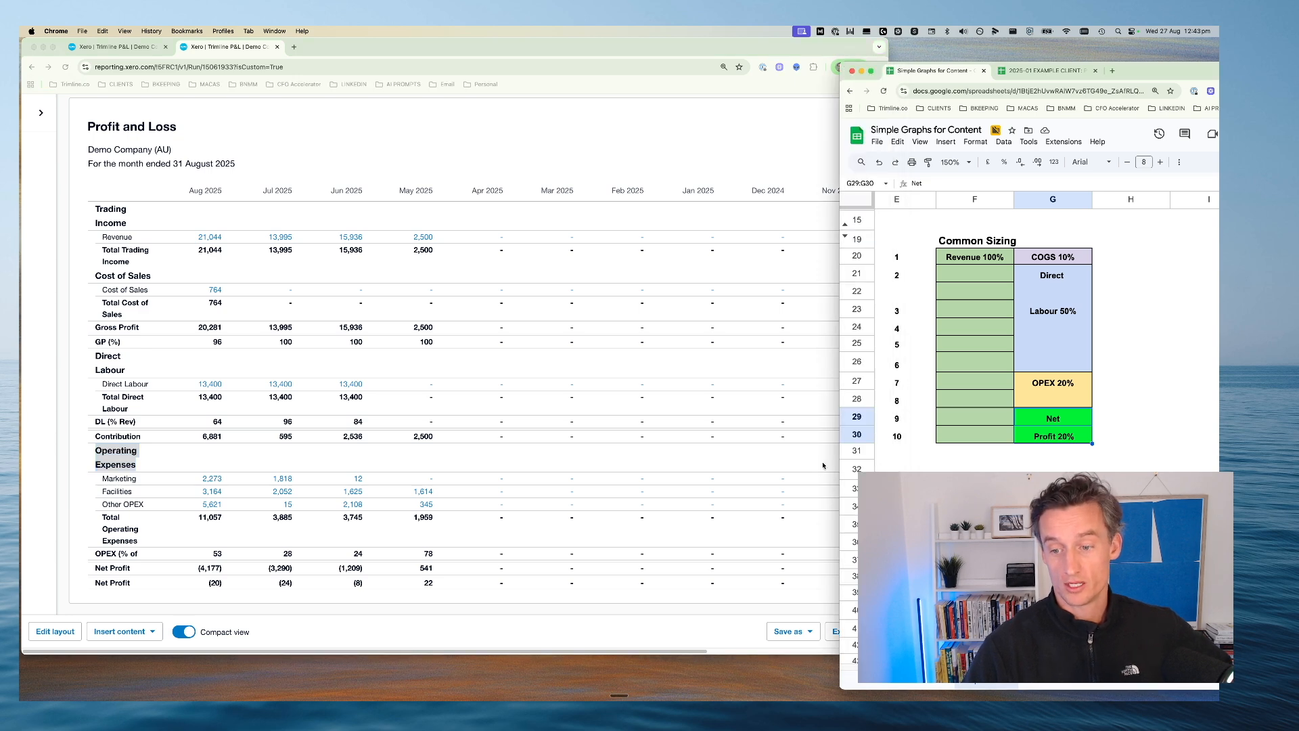
pyautogui.moveTo(841, 468); pyautogui.dragTo(241, 468)
pyautogui.click(445, 71)
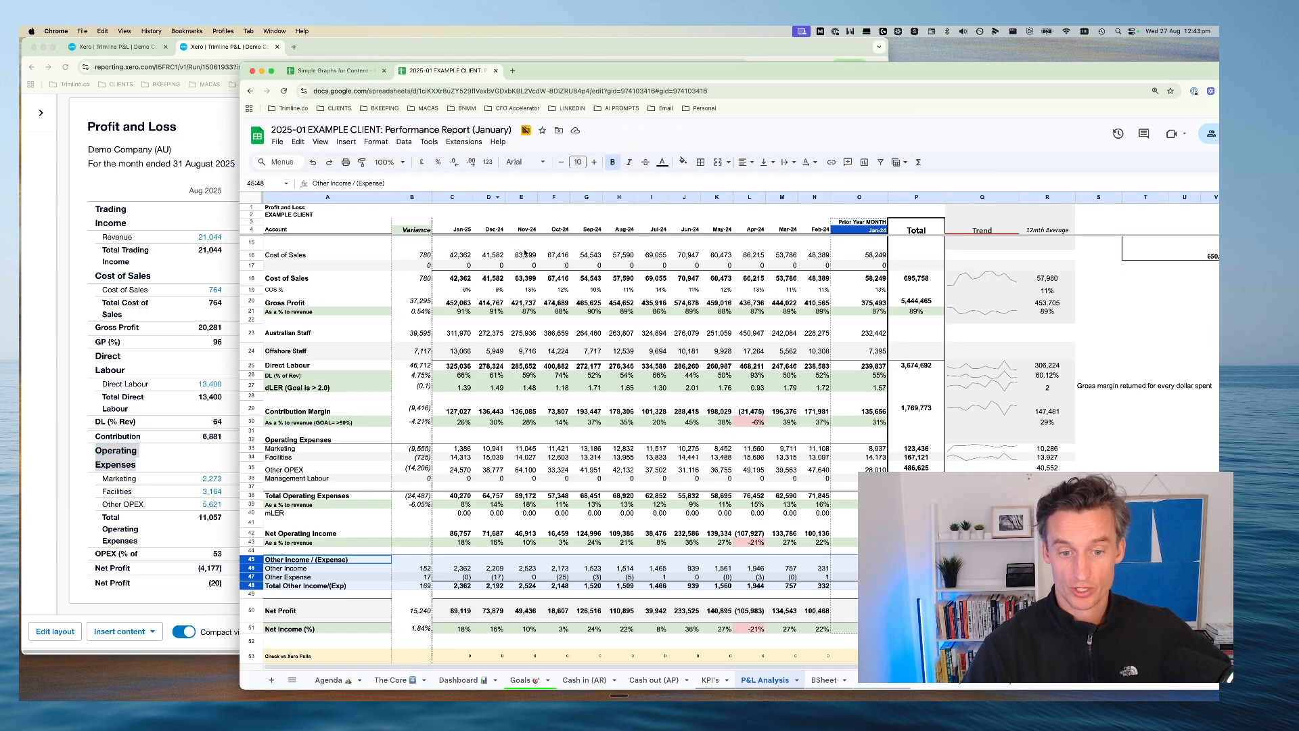
pyautogui.click(459, 679)
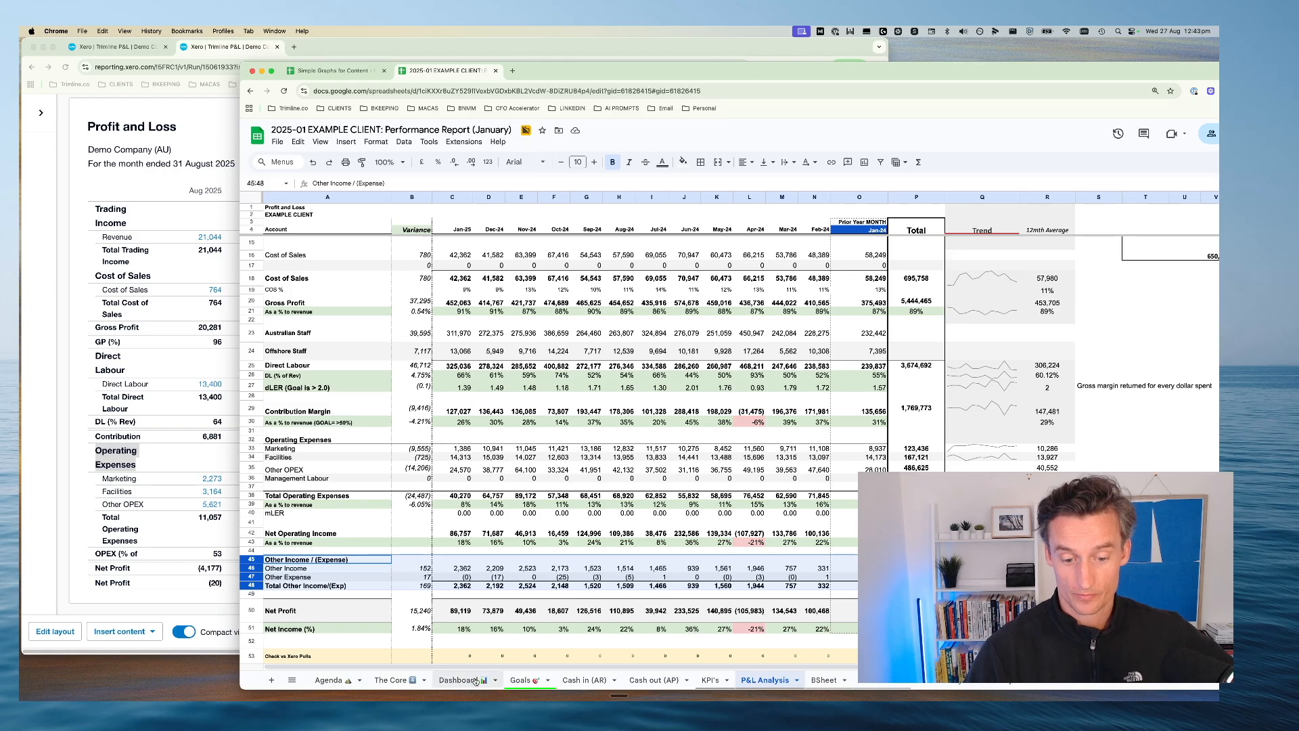
pyautogui.click(455, 377)
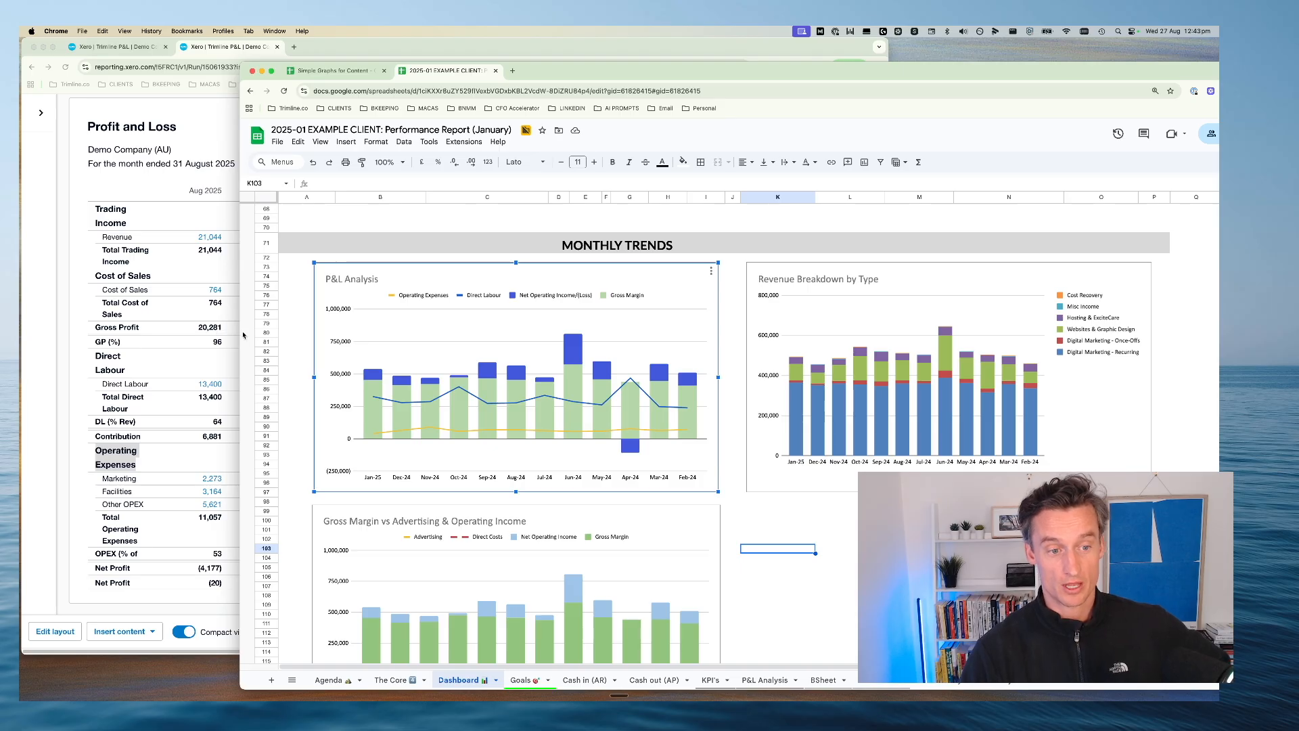
pyautogui.moveTo(240, 333); pyautogui.dragTo(305, 333)
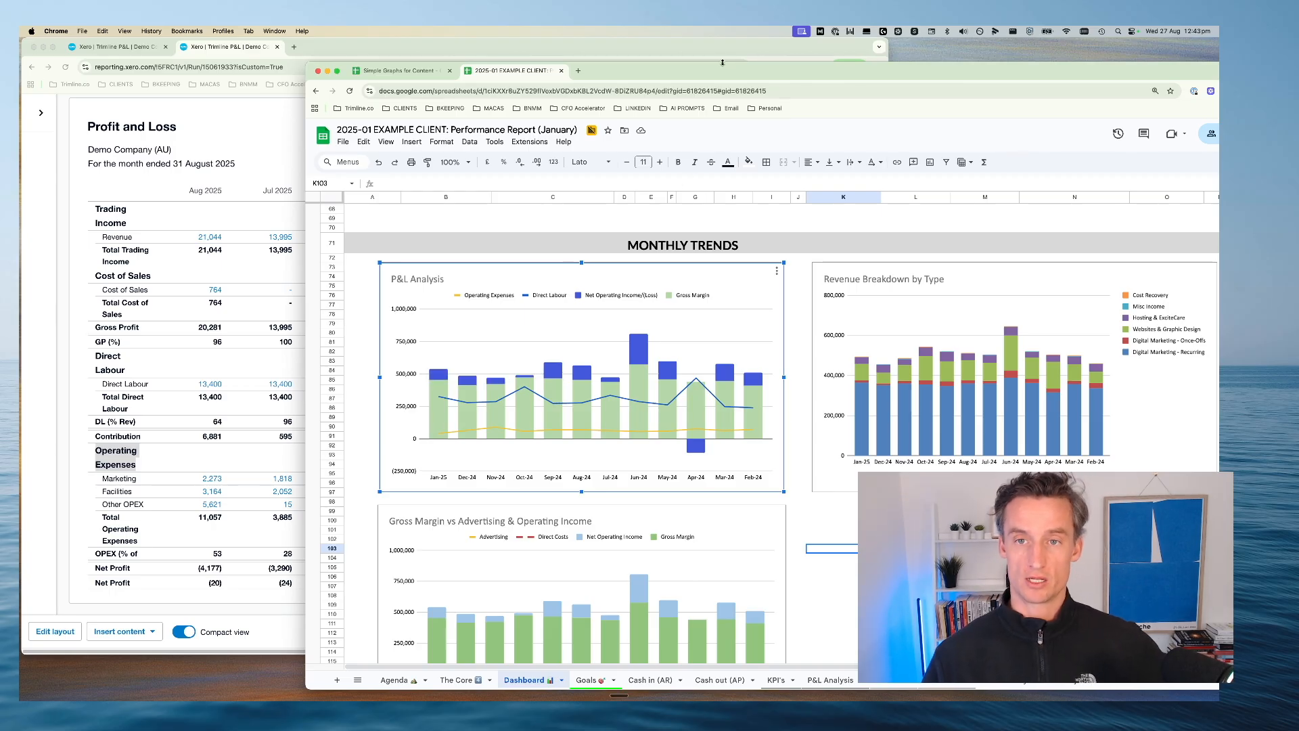
pyautogui.moveTo(718, 76); pyautogui.dragTo(794, 83)
# Return to the Trimline P&L in Xero and review total operating expenses and the marketing, facilities and other OPEX lines
pyautogui.click(73, 473)
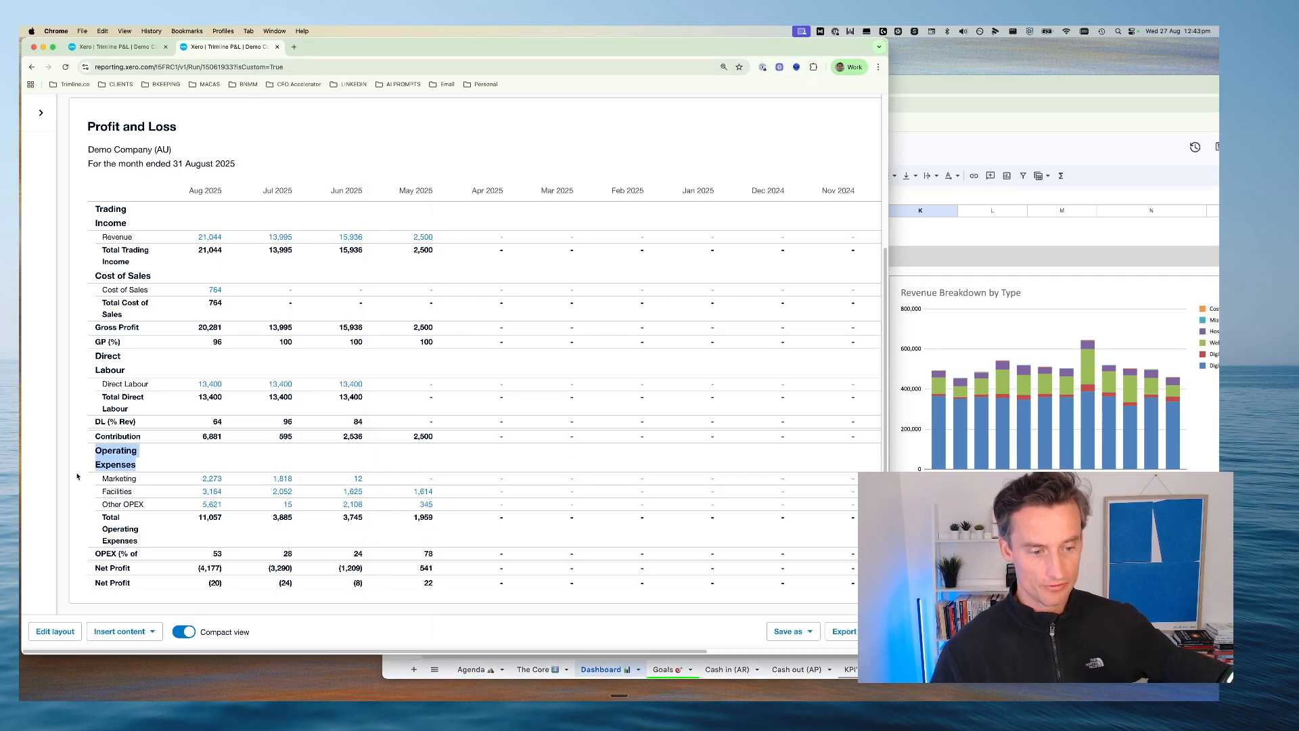
pyautogui.moveTo(193, 518); pyautogui.dragTo(506, 518)
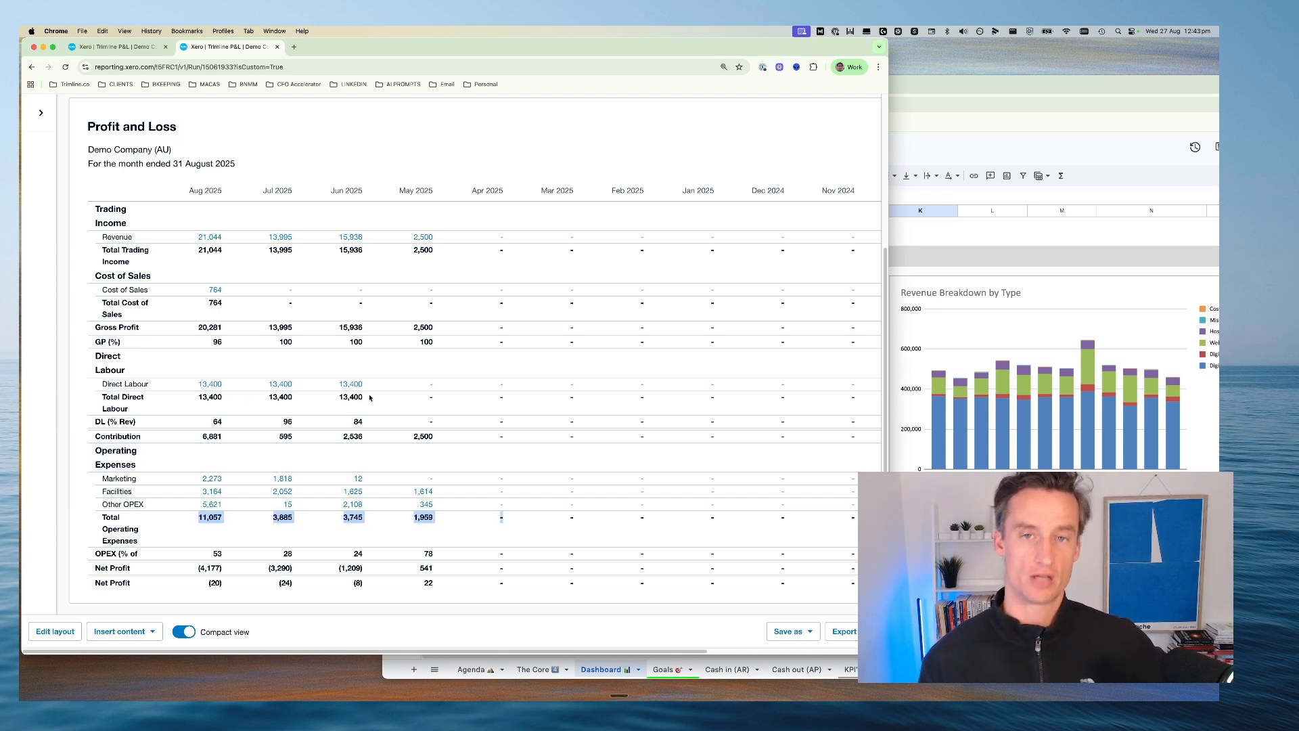
pyautogui.click(79, 472)
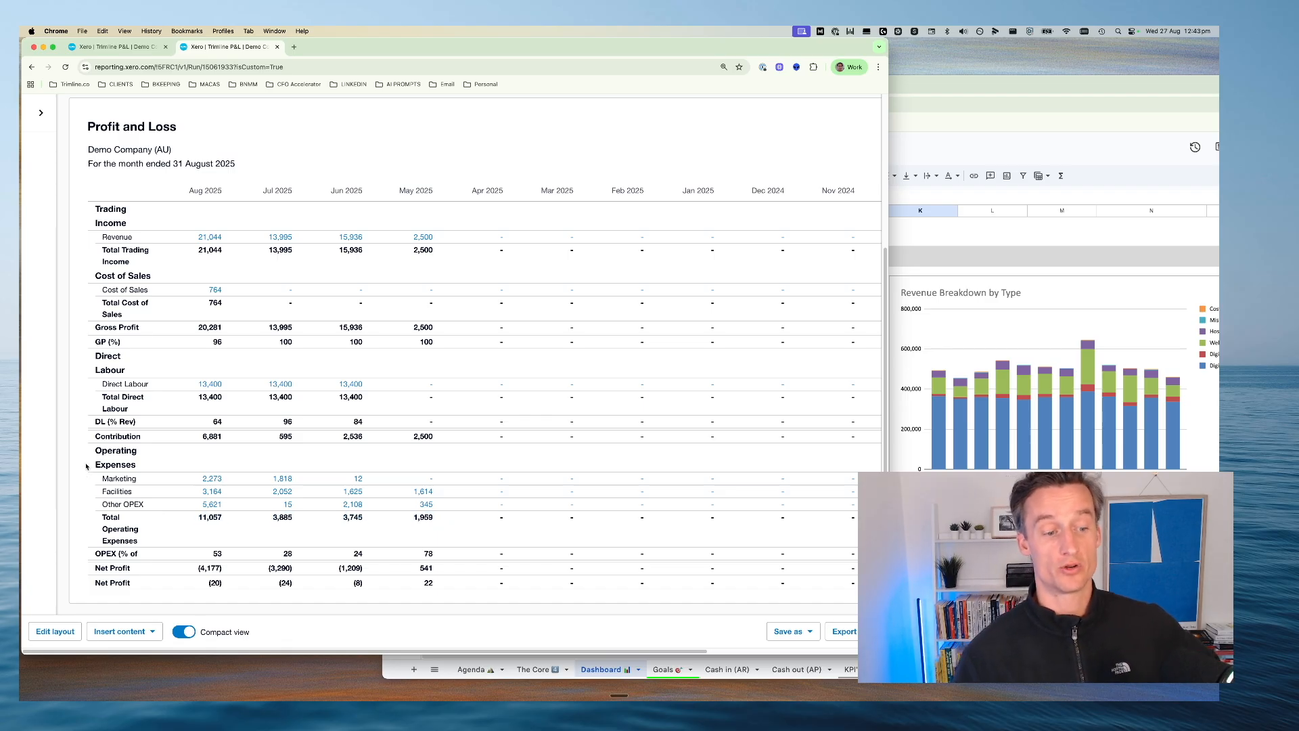
pyautogui.moveTo(88, 452); pyautogui.dragTo(483, 504)
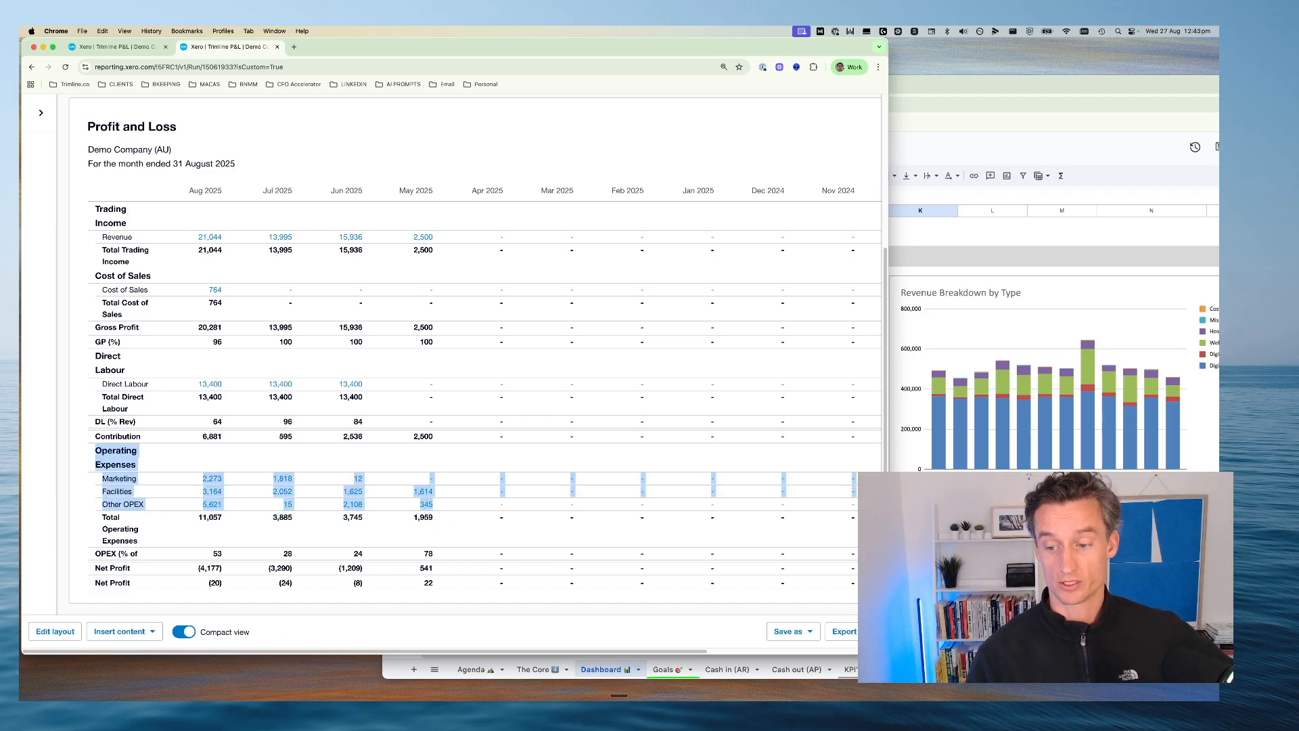
# Switch back to the Performance Report and find the Common Sizing section of its P&L Analysis sheet, with the window widened and zoom at 125%
pyautogui.press('super+grave')
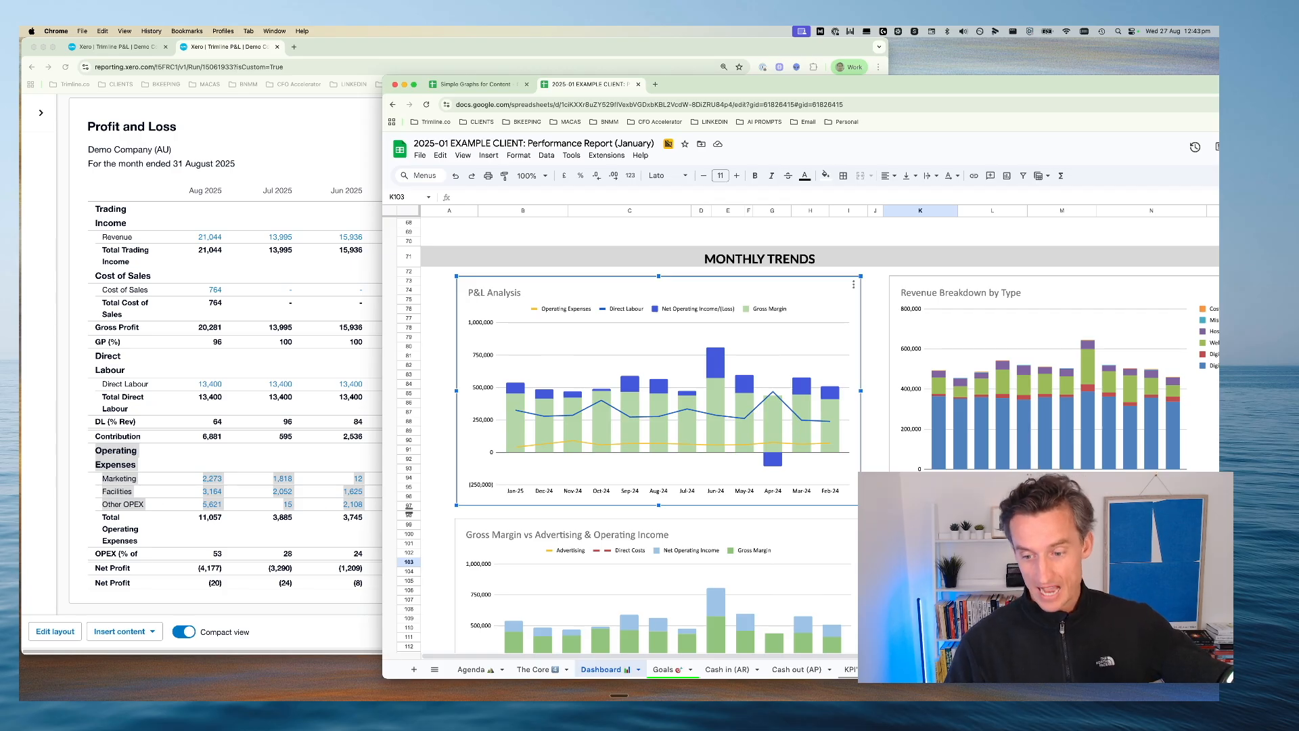
pyautogui.click(927, 669)
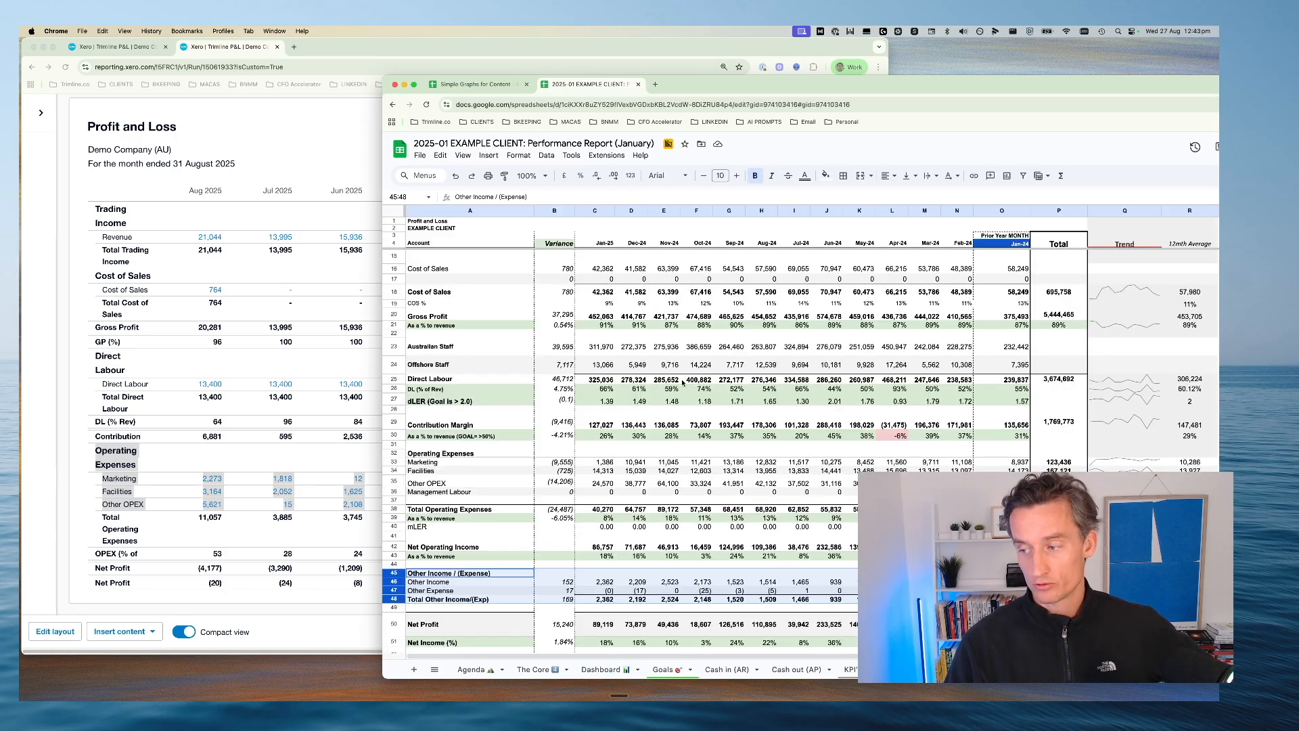
pyautogui.scroll(-5, 642, 448)
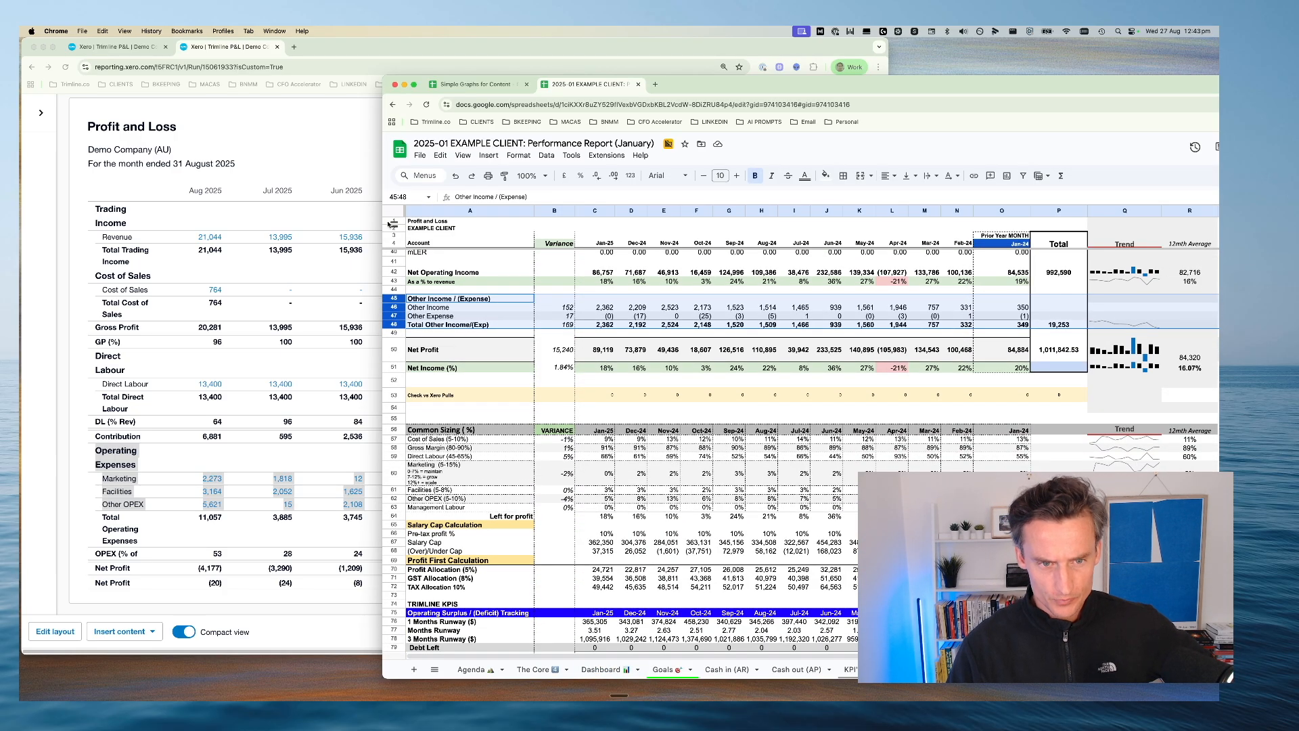
pyautogui.moveTo(383, 213); pyautogui.dragTo(128, 213)
pyautogui.click(275, 175)
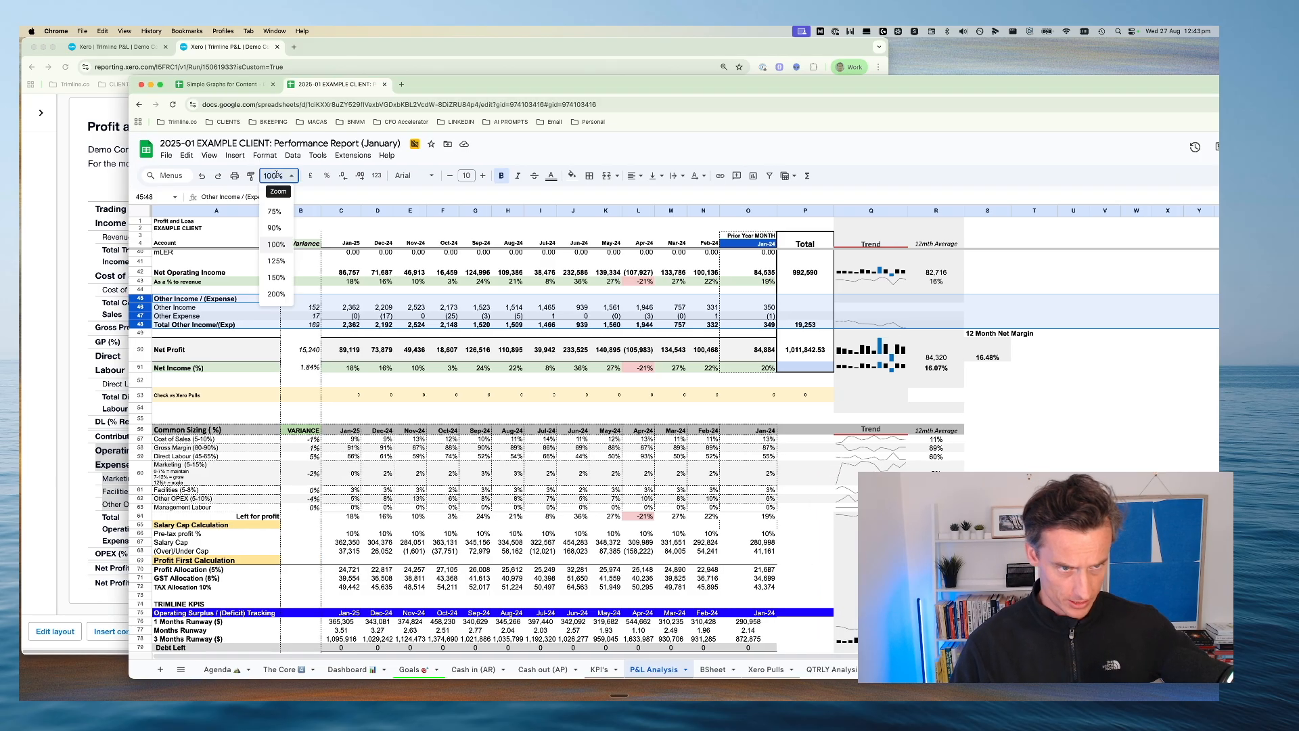
pyautogui.click(276, 261)
pyautogui.scroll(-3, 335, 340)
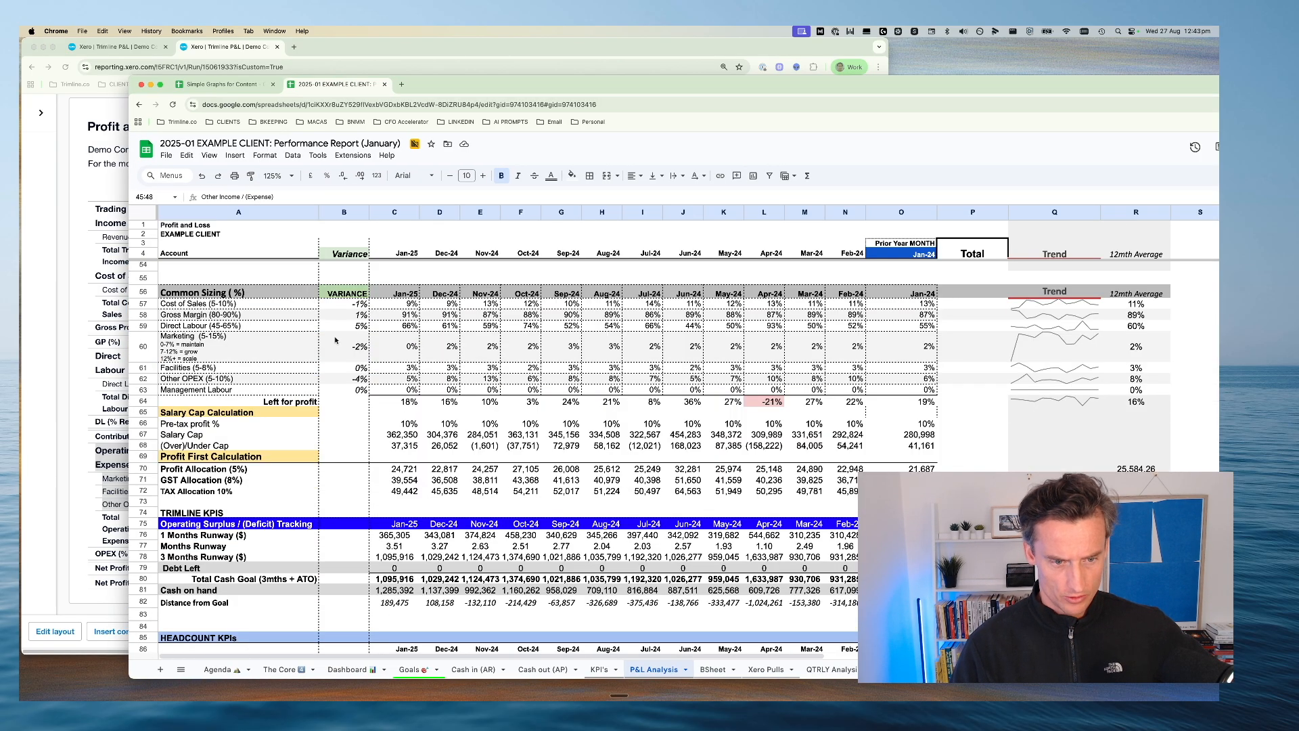
pyautogui.scroll(2, 335, 339)
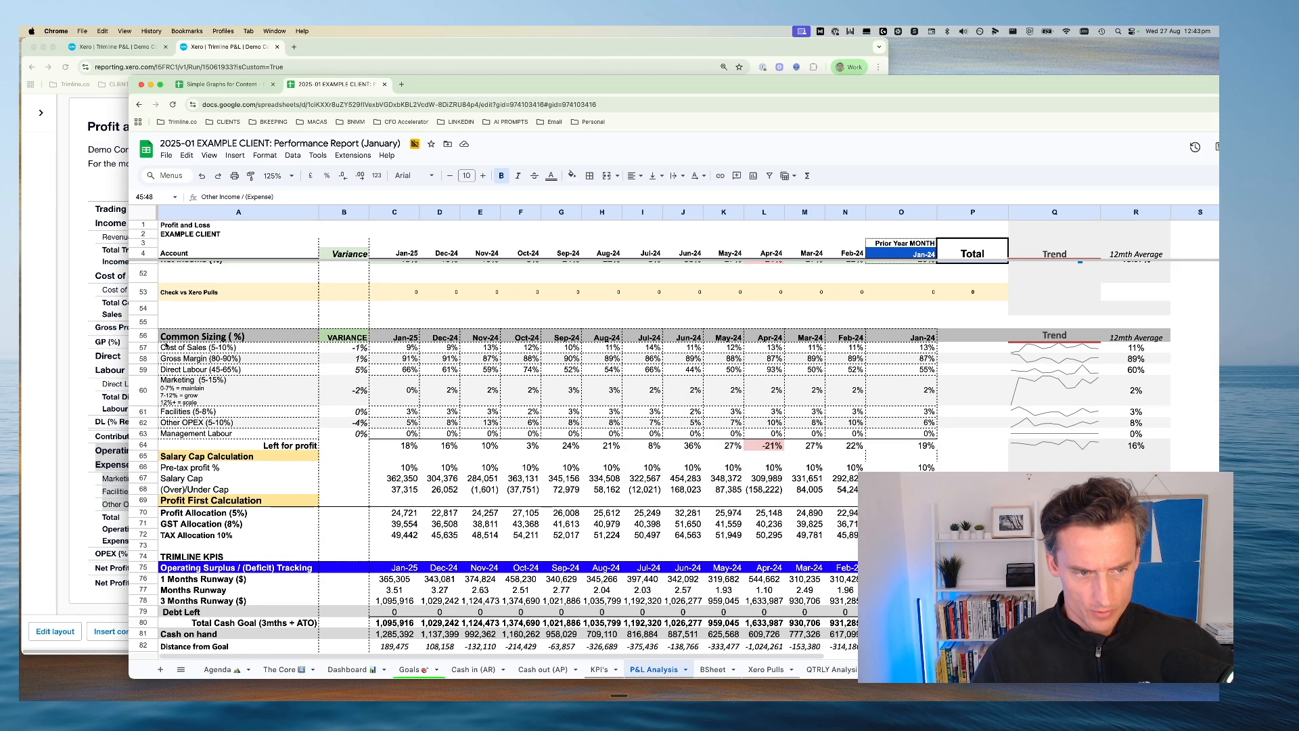
# Highlight the Common Sizing header and Cost of Sales rows, and enlarge the sheet view to 150%
pyautogui.click(143, 336)
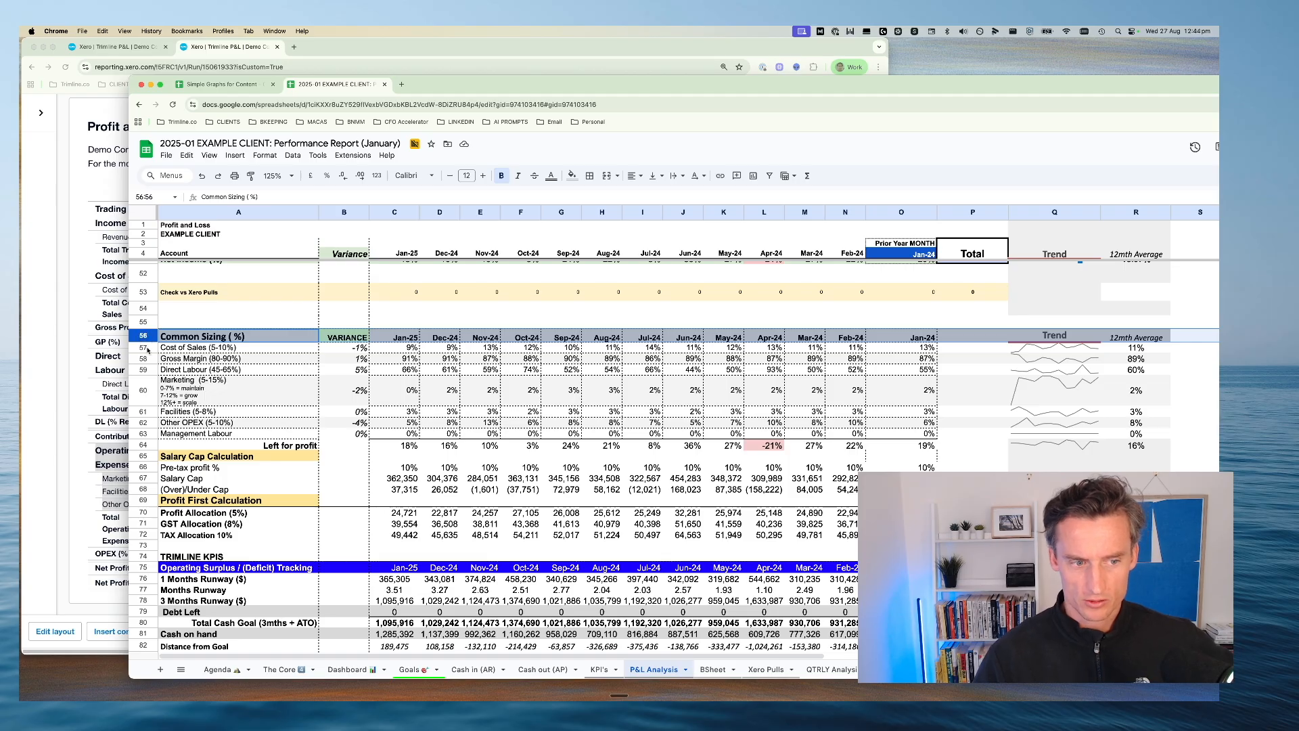
pyautogui.click(146, 347)
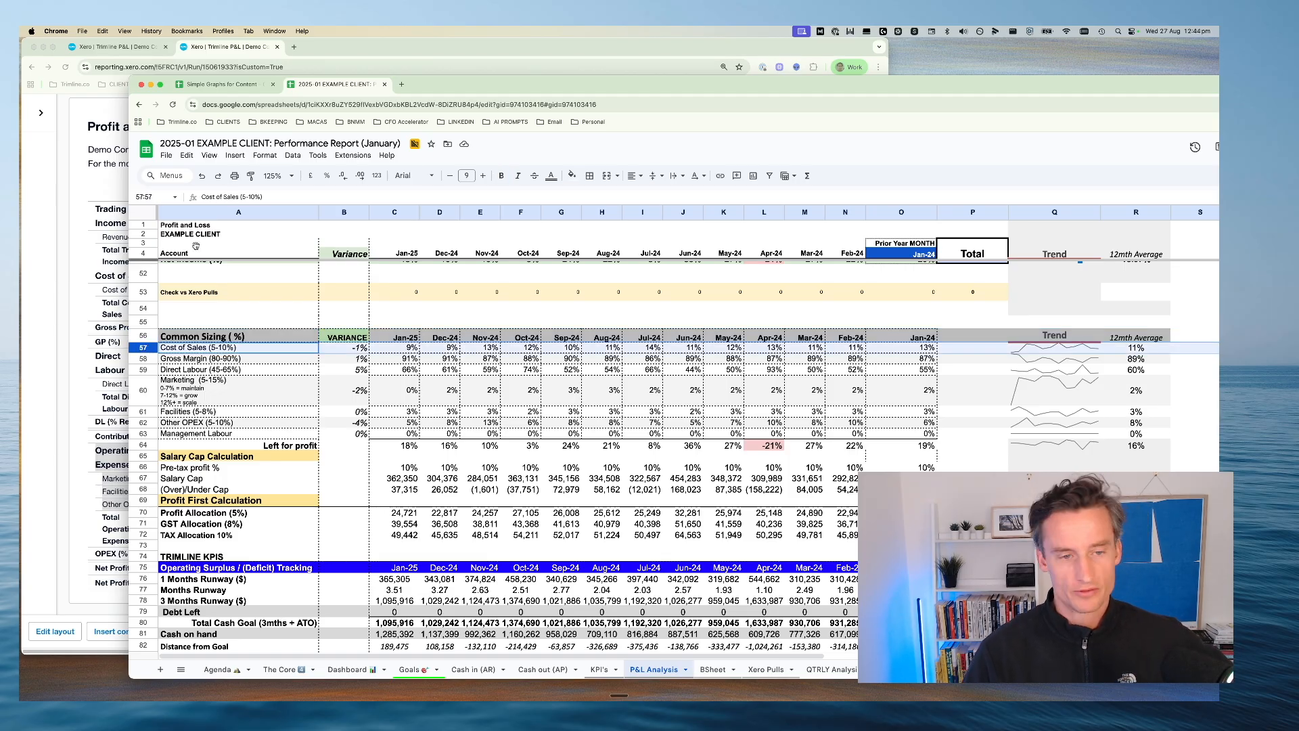
pyautogui.click(273, 174)
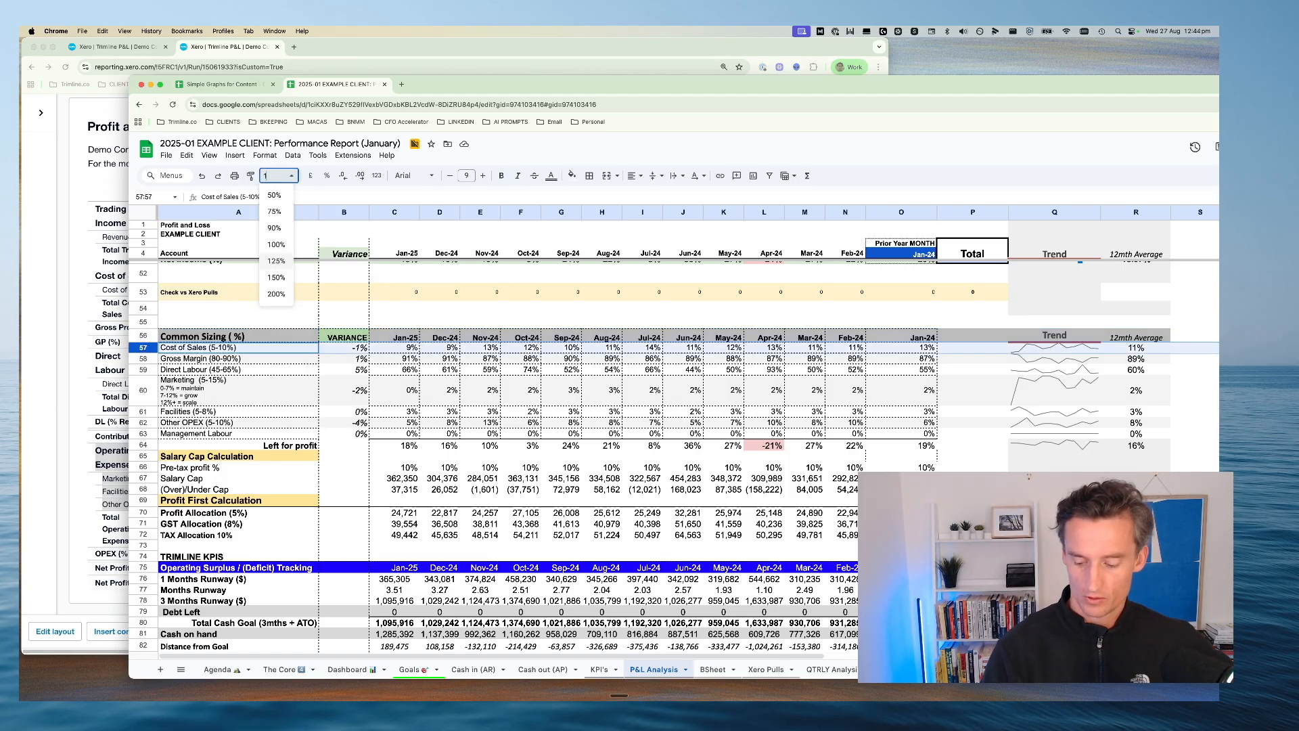
pyautogui.click(276, 278)
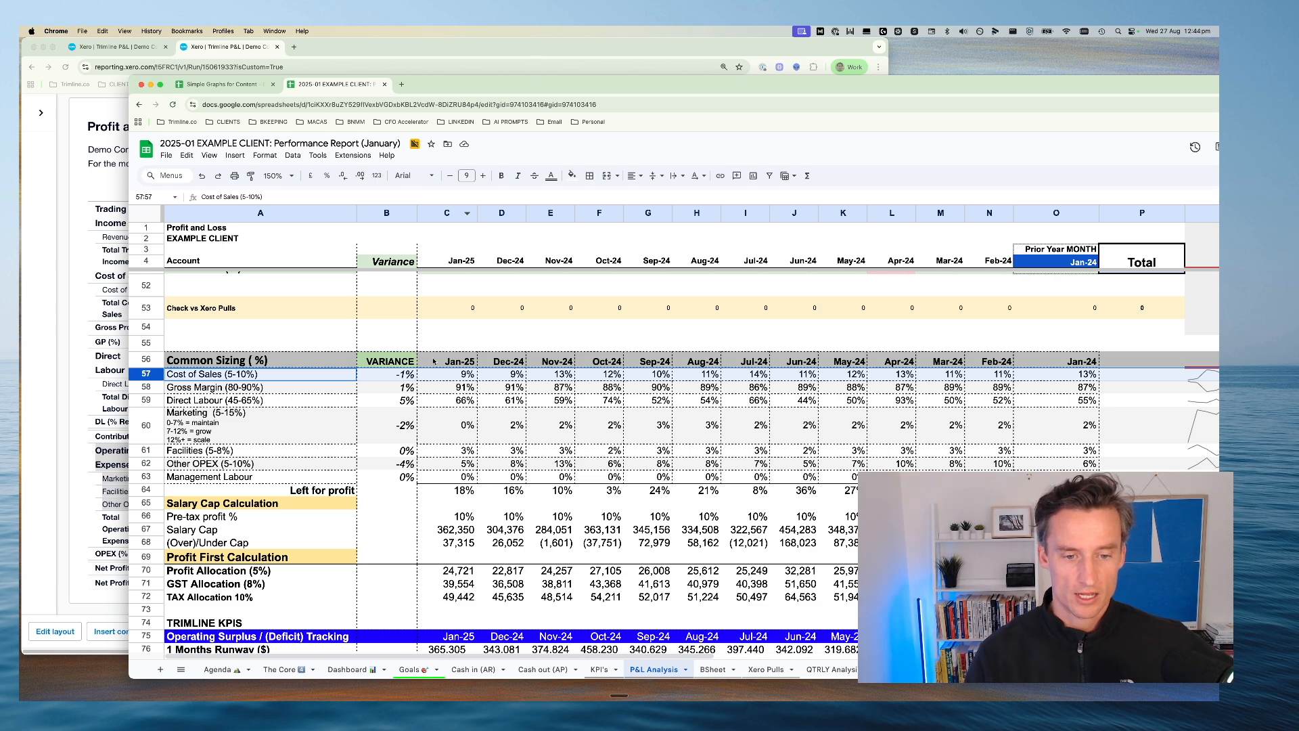
# Make the Gross Margin row slightly taller and review the Cost of Sales, Gross Margin and Direct Labour target ranges
pyautogui.click(280, 377)
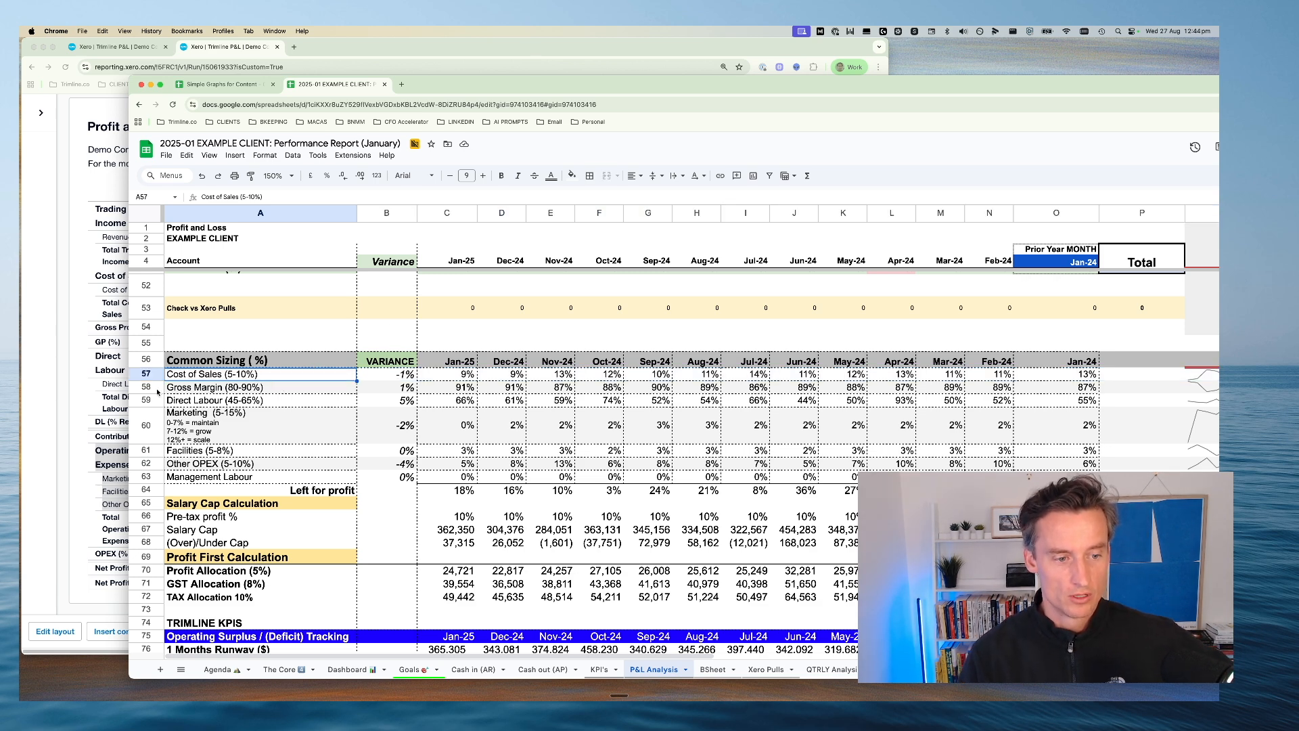
pyautogui.moveTo(148, 393); pyautogui.dragTo(148, 397)
pyautogui.click(230, 393)
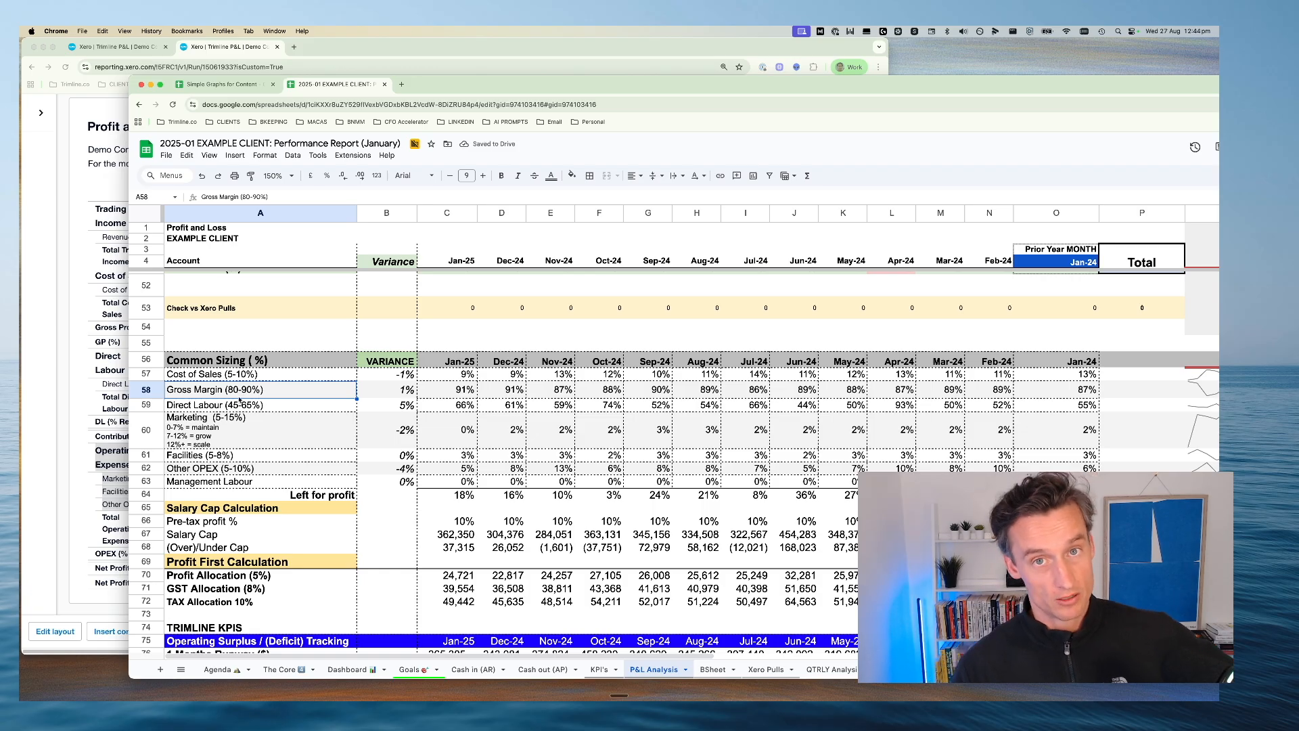
pyautogui.click(246, 377)
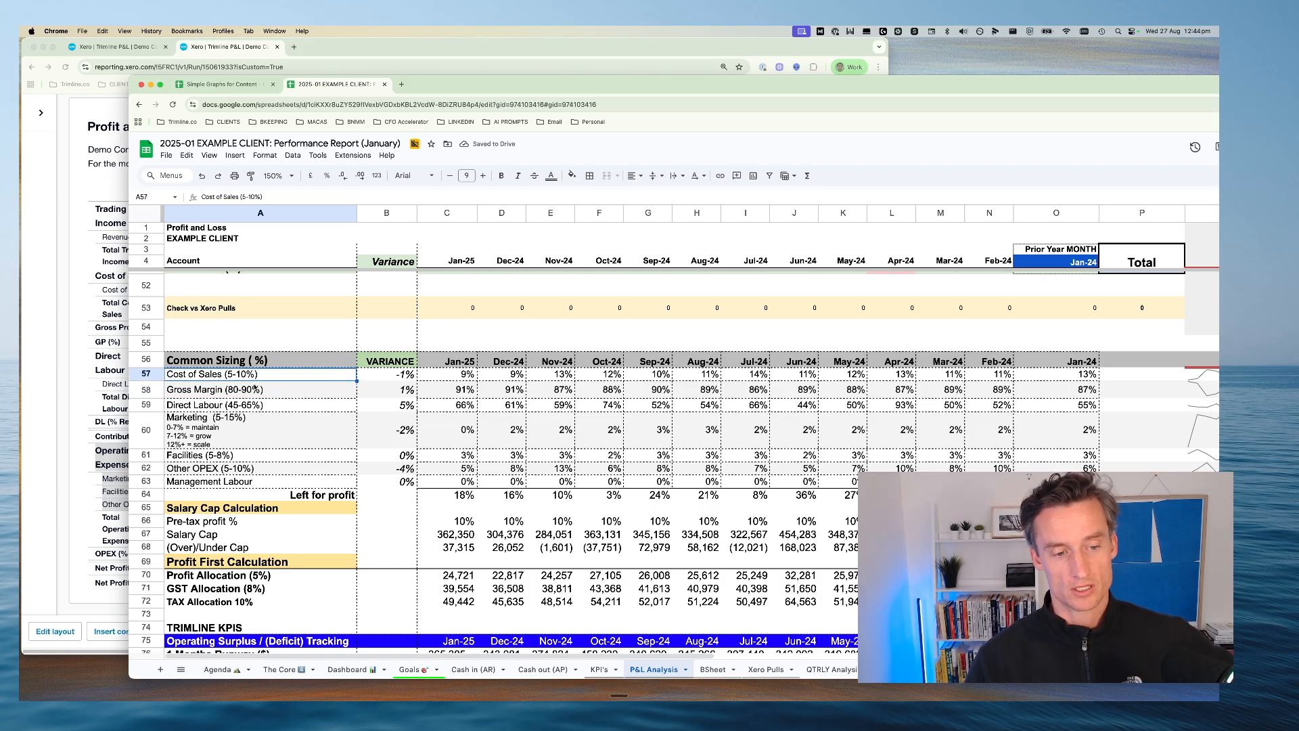
pyautogui.click(255, 389)
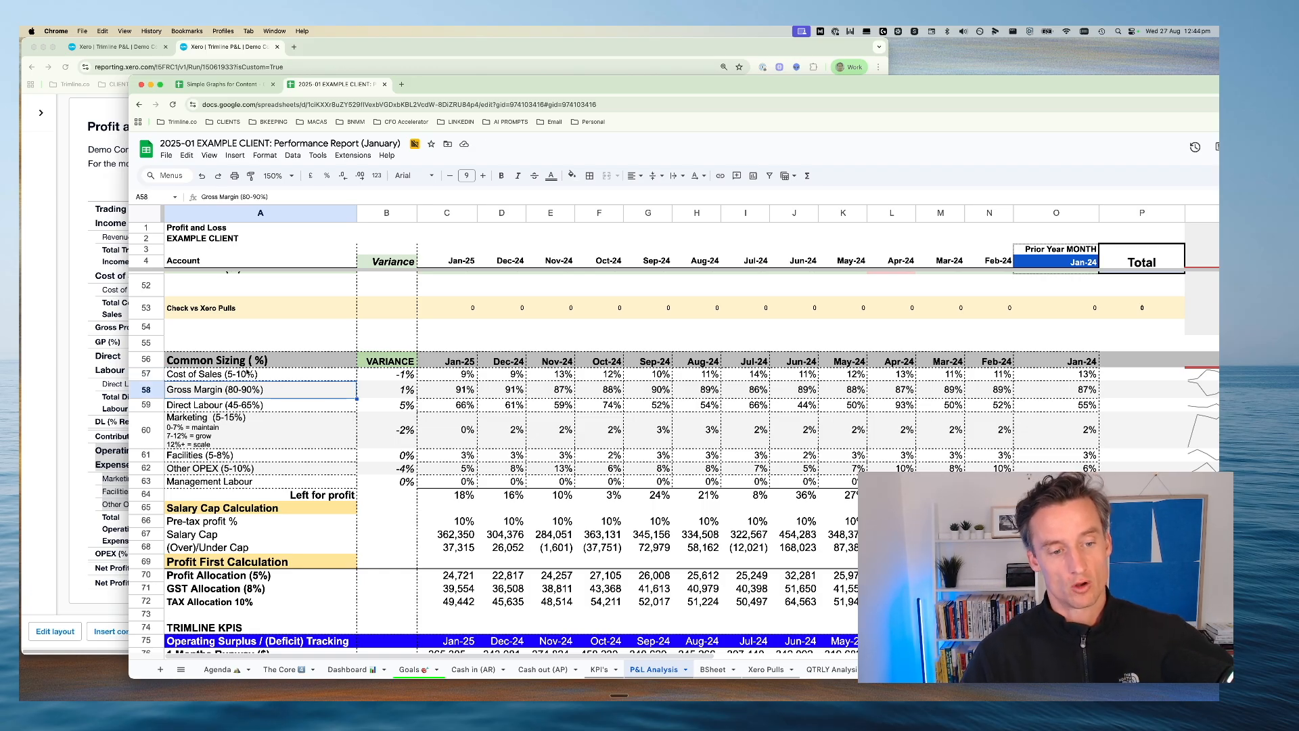
pyautogui.click(223, 407)
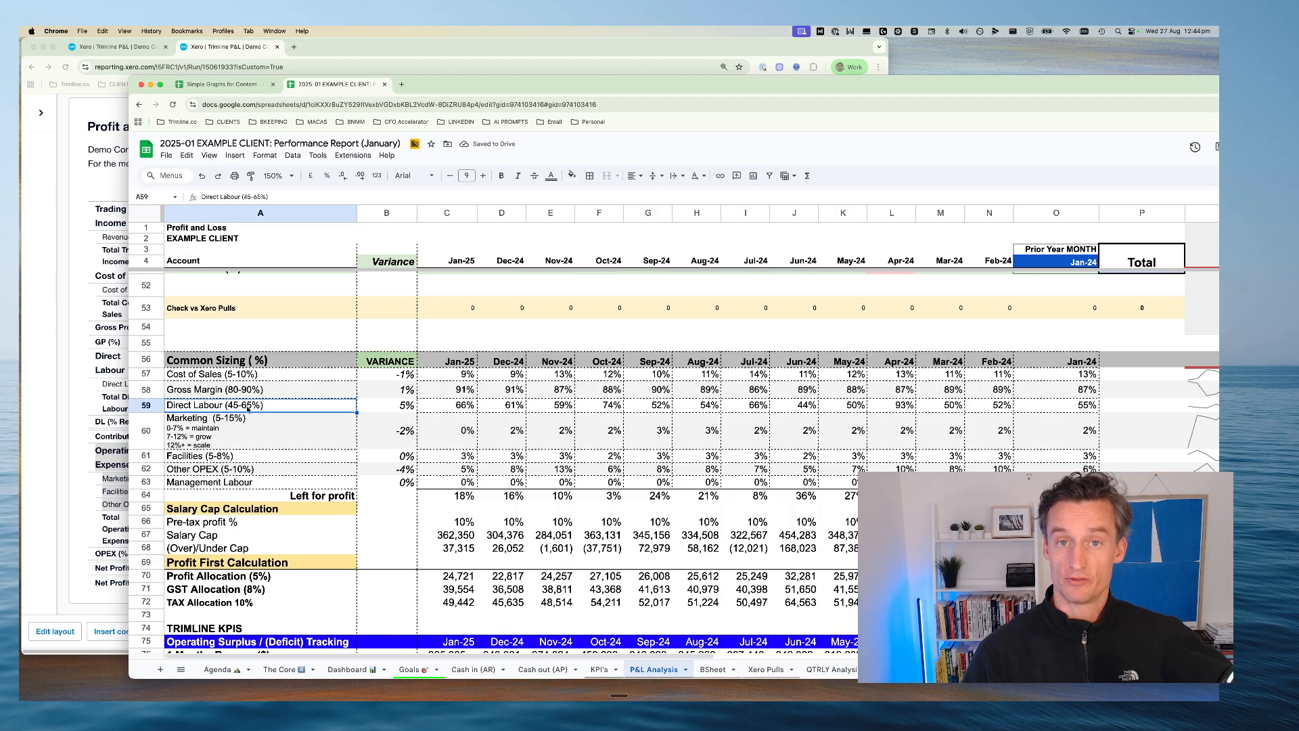
# Check August 2025's direct labour percentage in Xero against the Common Sizing targets, and select the Marketing target in the spreadsheet
pyautogui.click(82, 367)
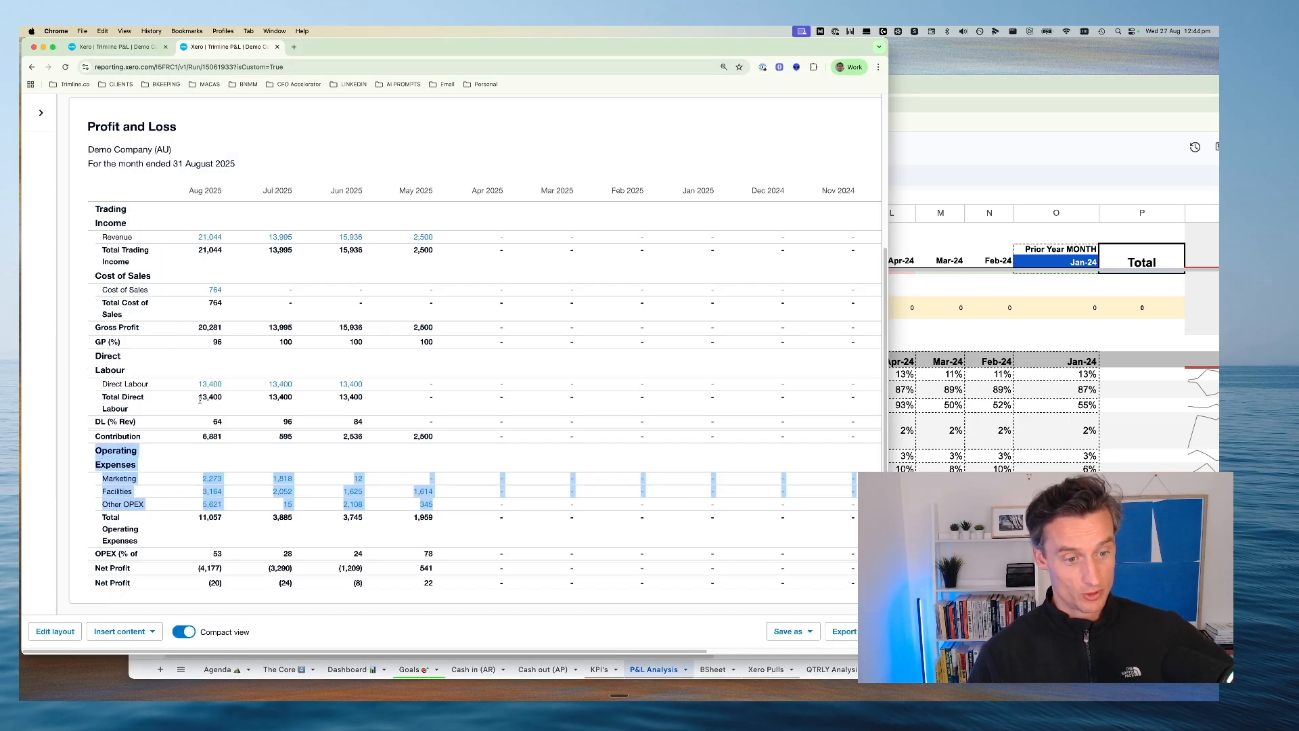
pyautogui.moveTo(209, 421); pyautogui.dragTo(229, 423)
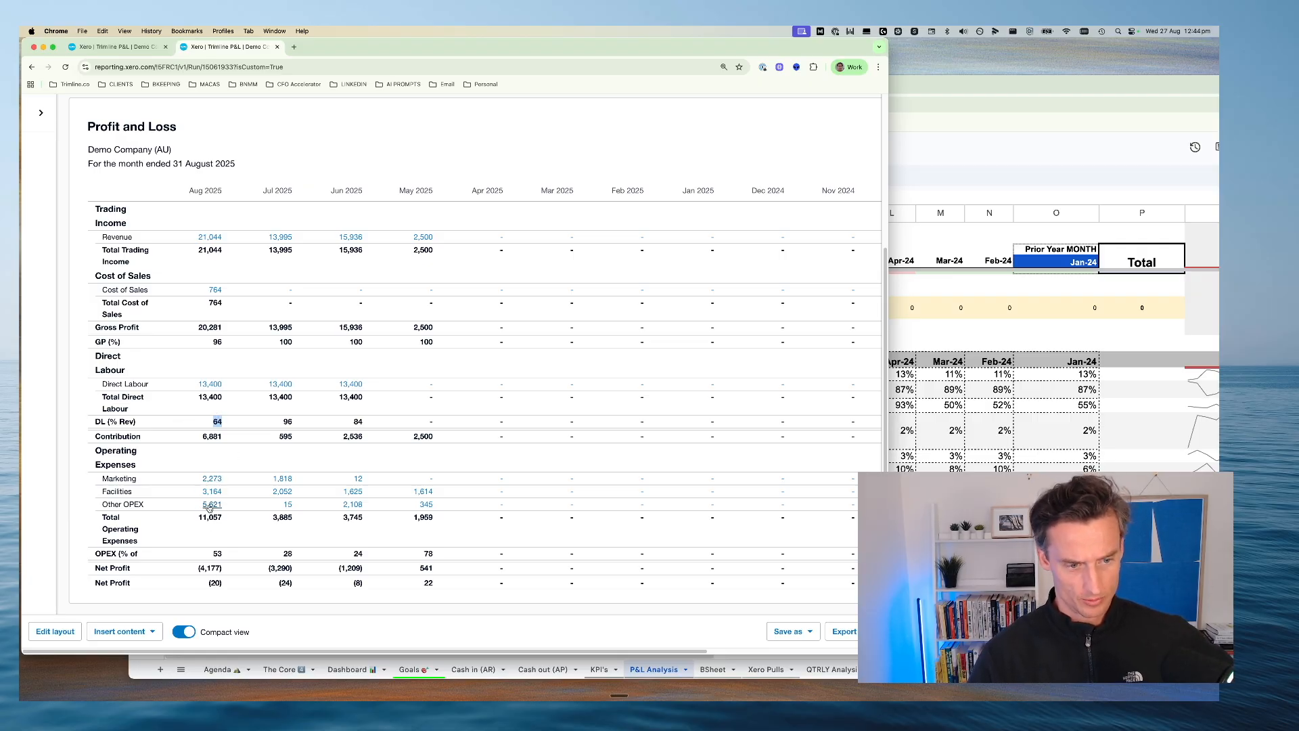
pyautogui.click(941, 433)
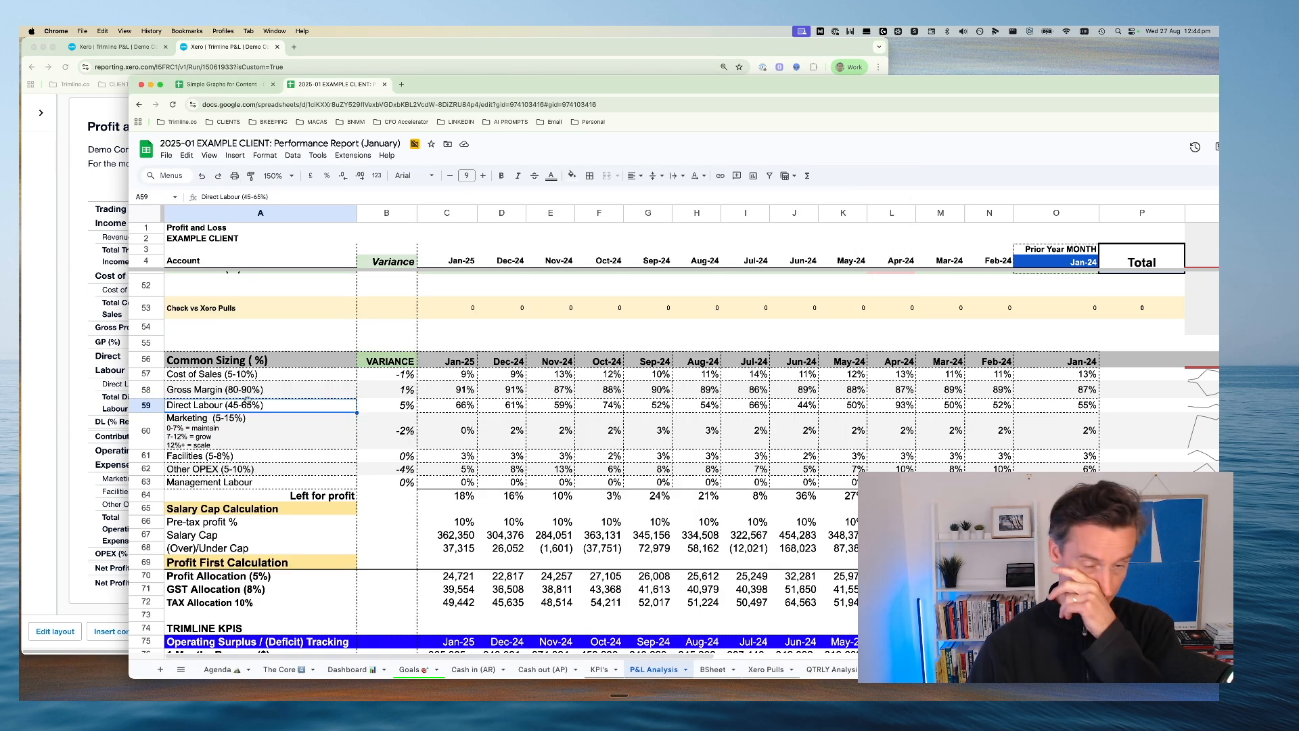
pyautogui.click(235, 421)
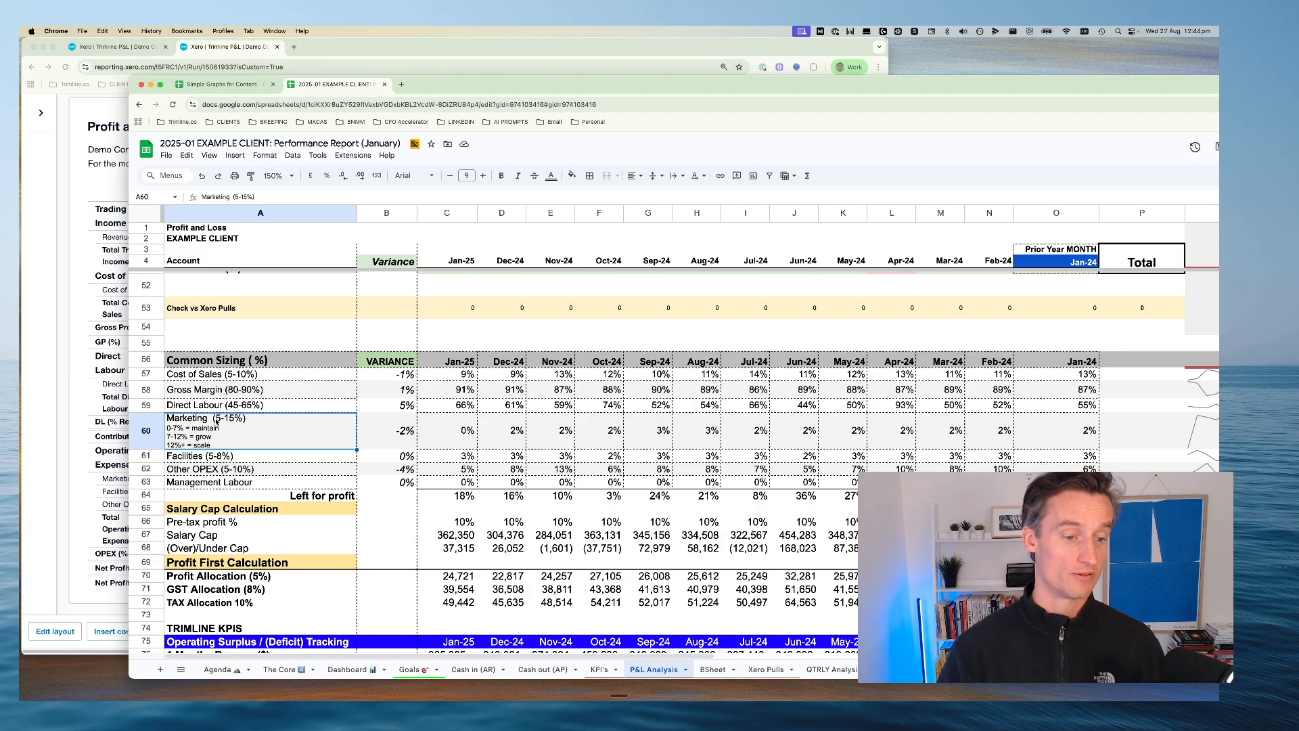
# Check the Xero expenses against the Marketing target, and highlight the Facilities, Other OPEX and Management Labour rows under Common Sizing
pyautogui.click(57, 440)
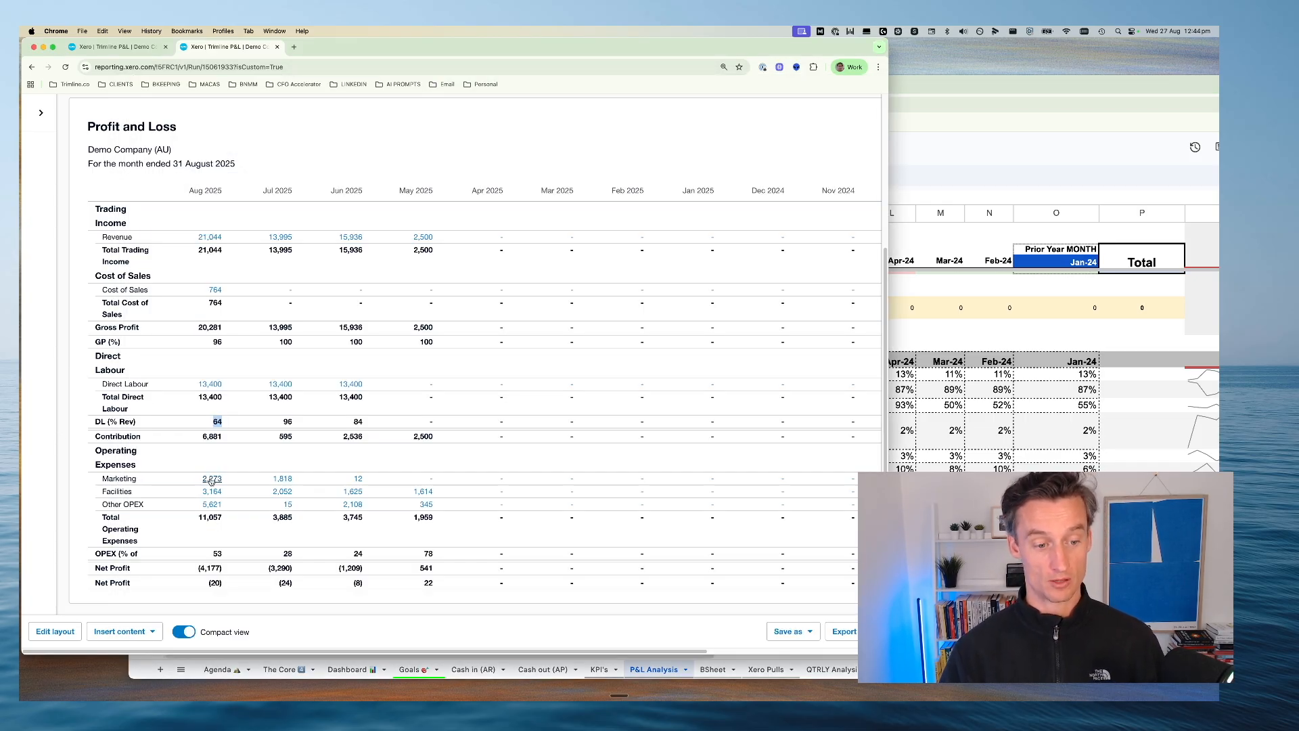
pyautogui.click(926, 317)
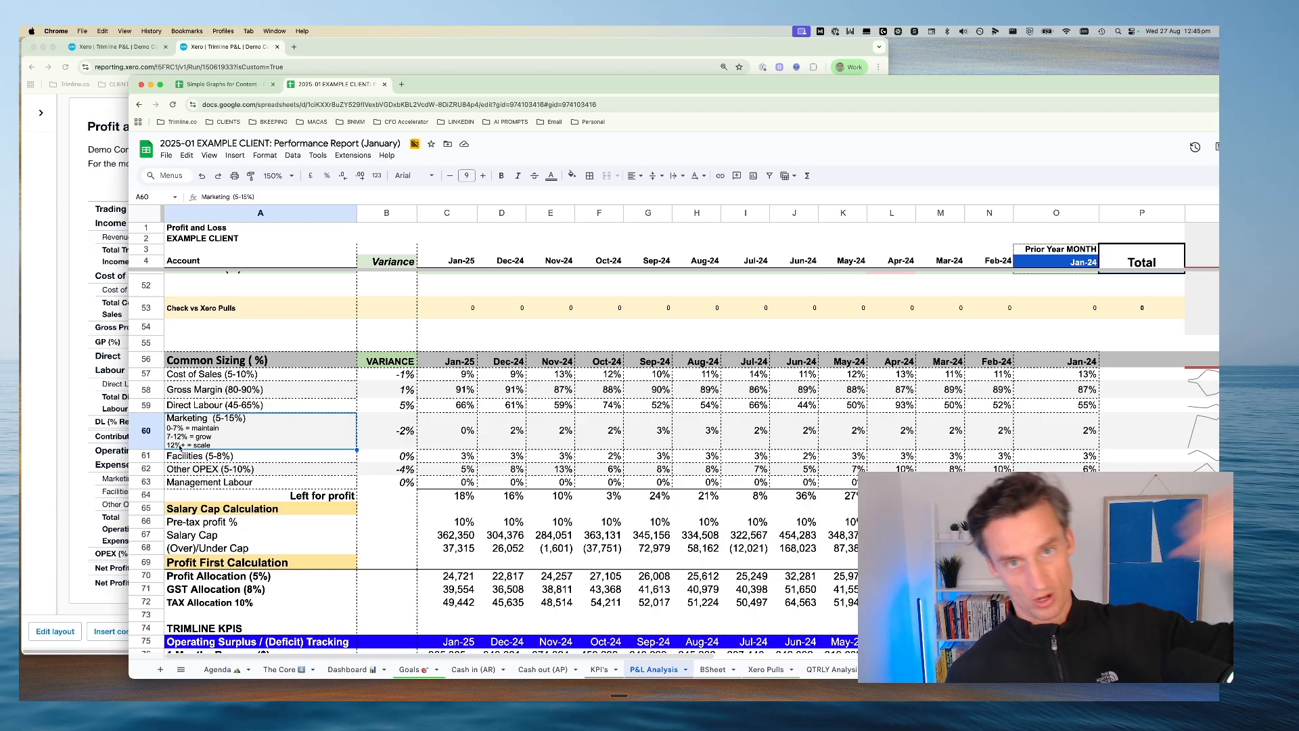
pyautogui.click(149, 456)
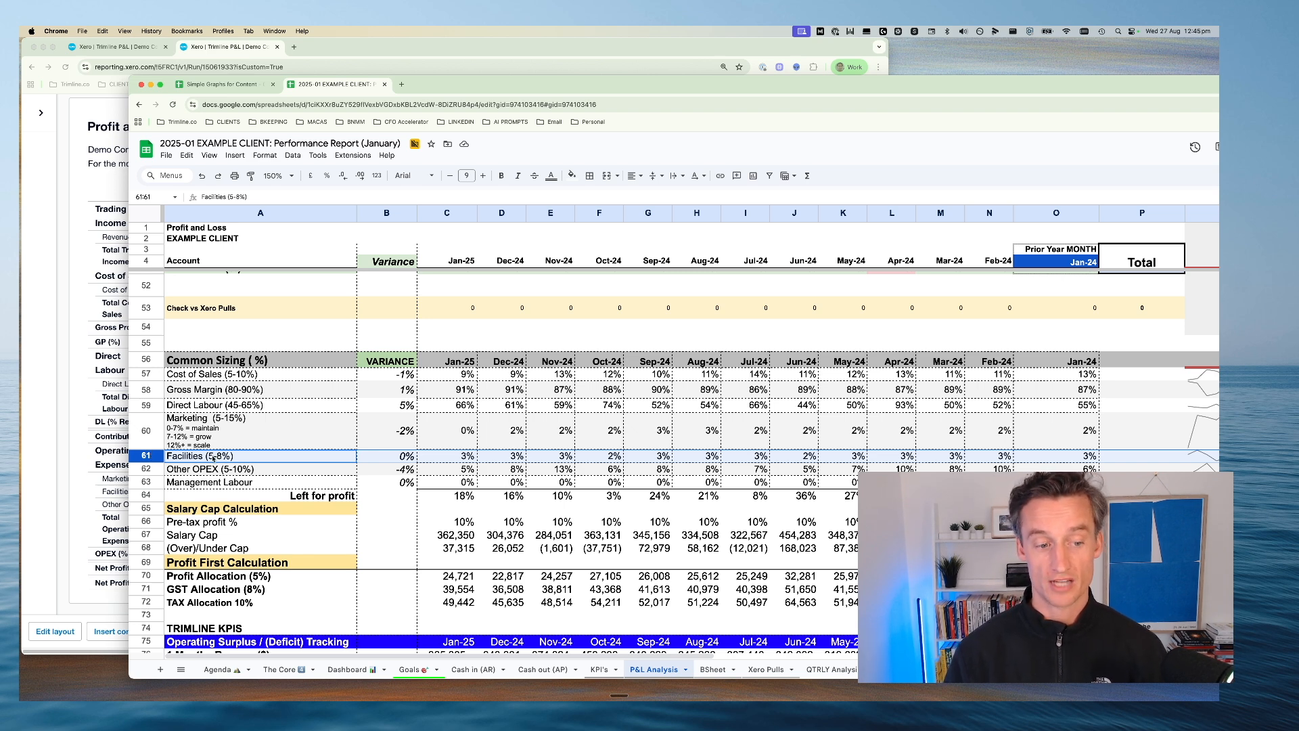
pyautogui.click(149, 469)
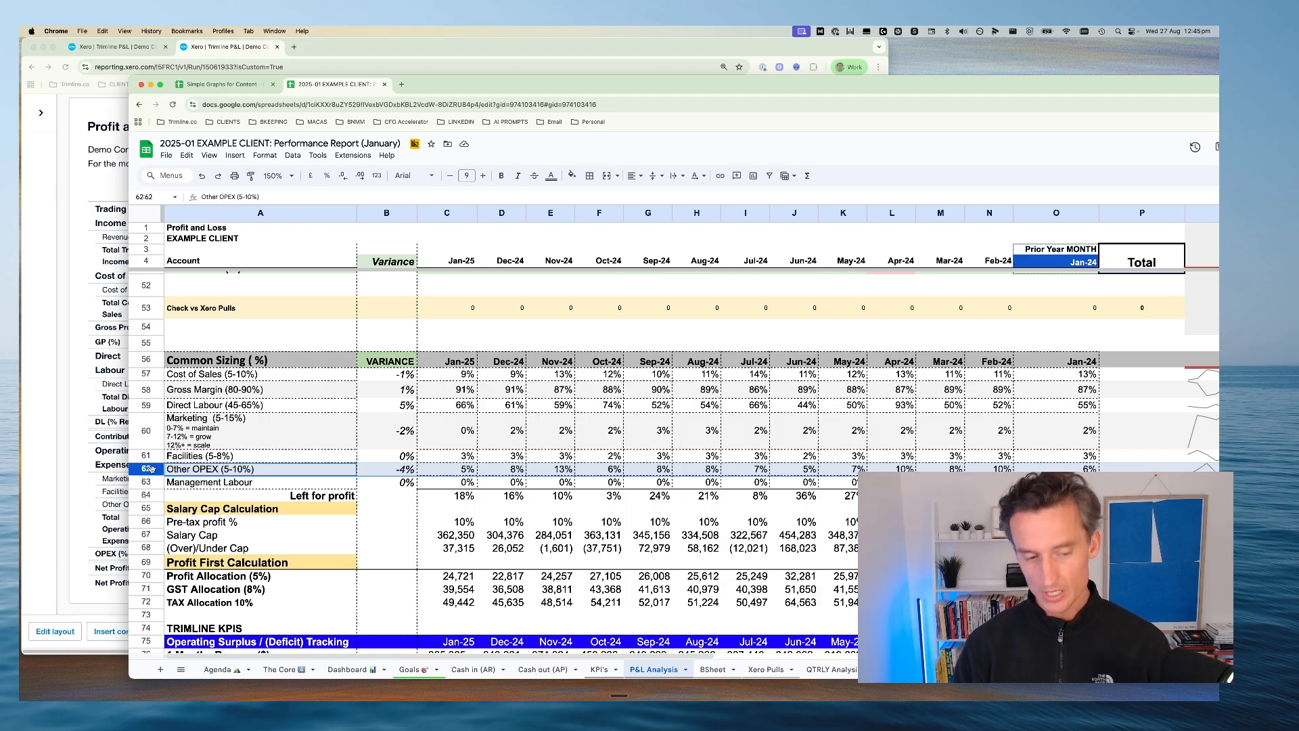
pyautogui.click(450, 482)
pyautogui.click(318, 481)
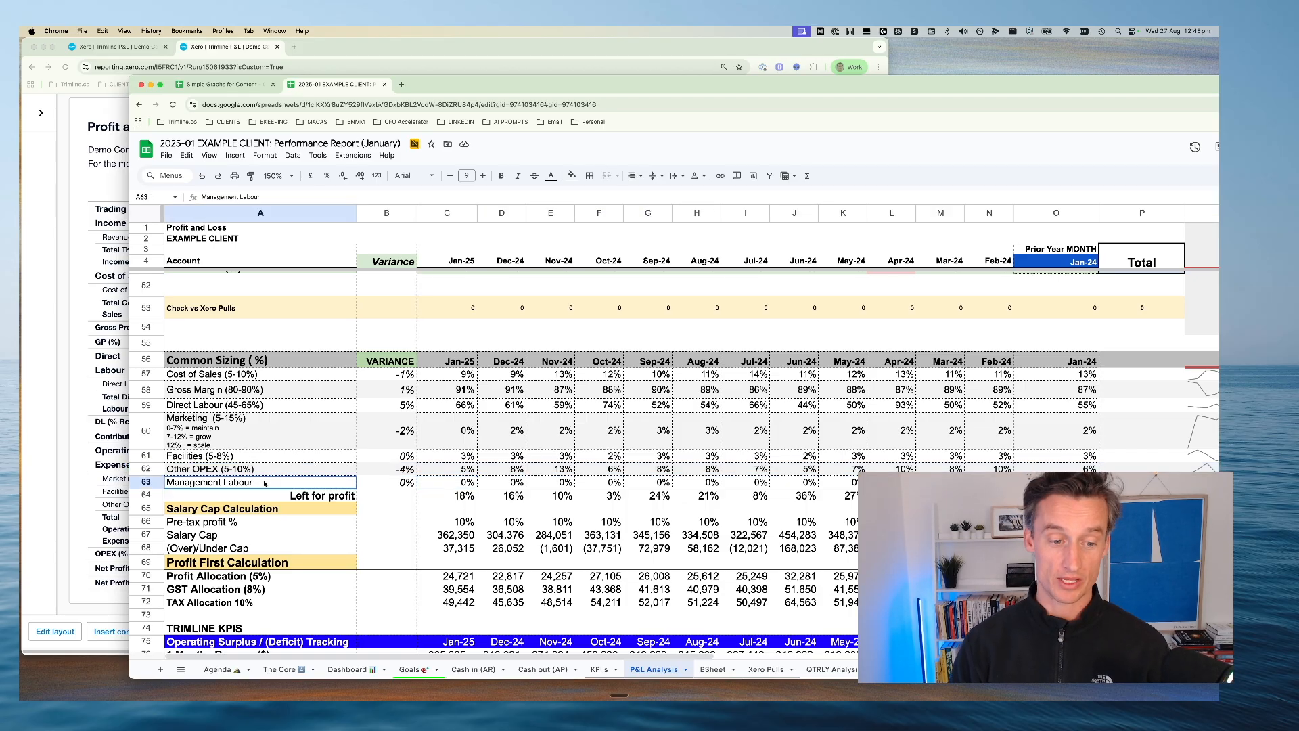
pyautogui.click(146, 481)
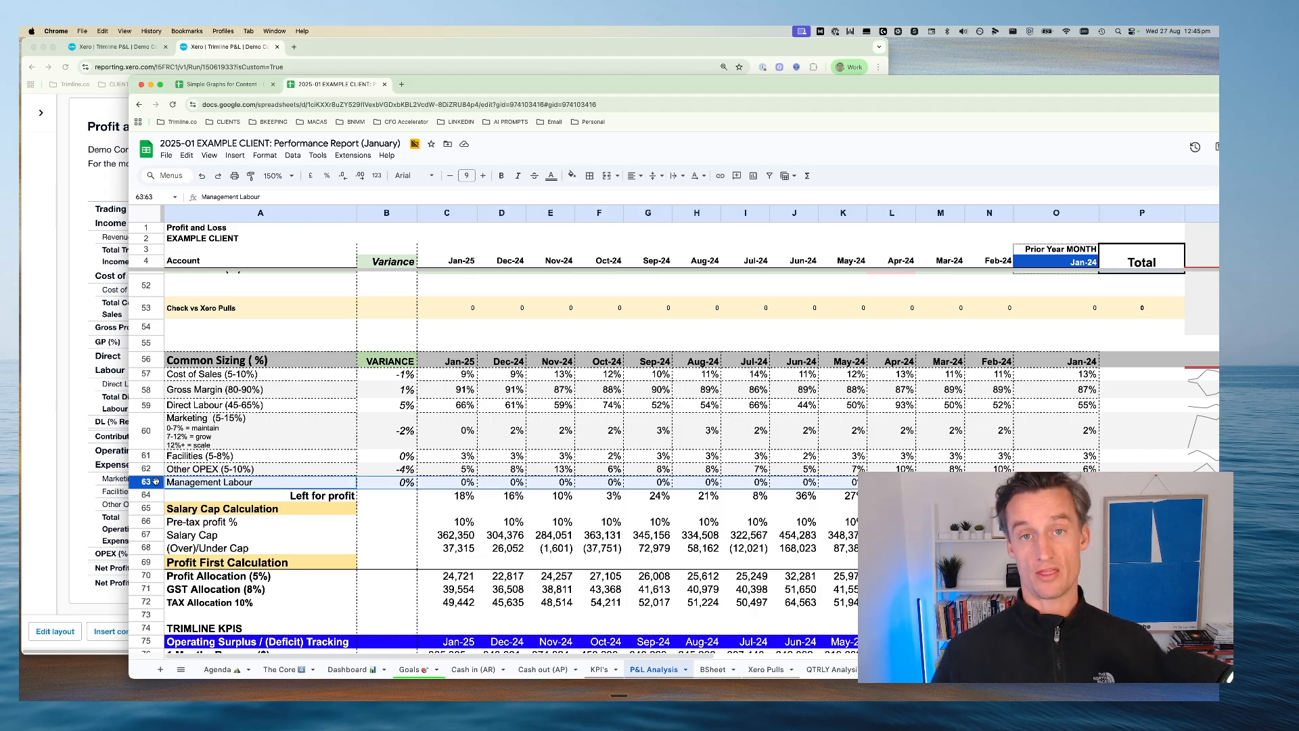
# Review the labour classification in P&L Analysis, highlighting the staff and Direct Labour rows, the operating expense accounts and the Management Labour row
pyautogui.scroll(10, 274, 460)
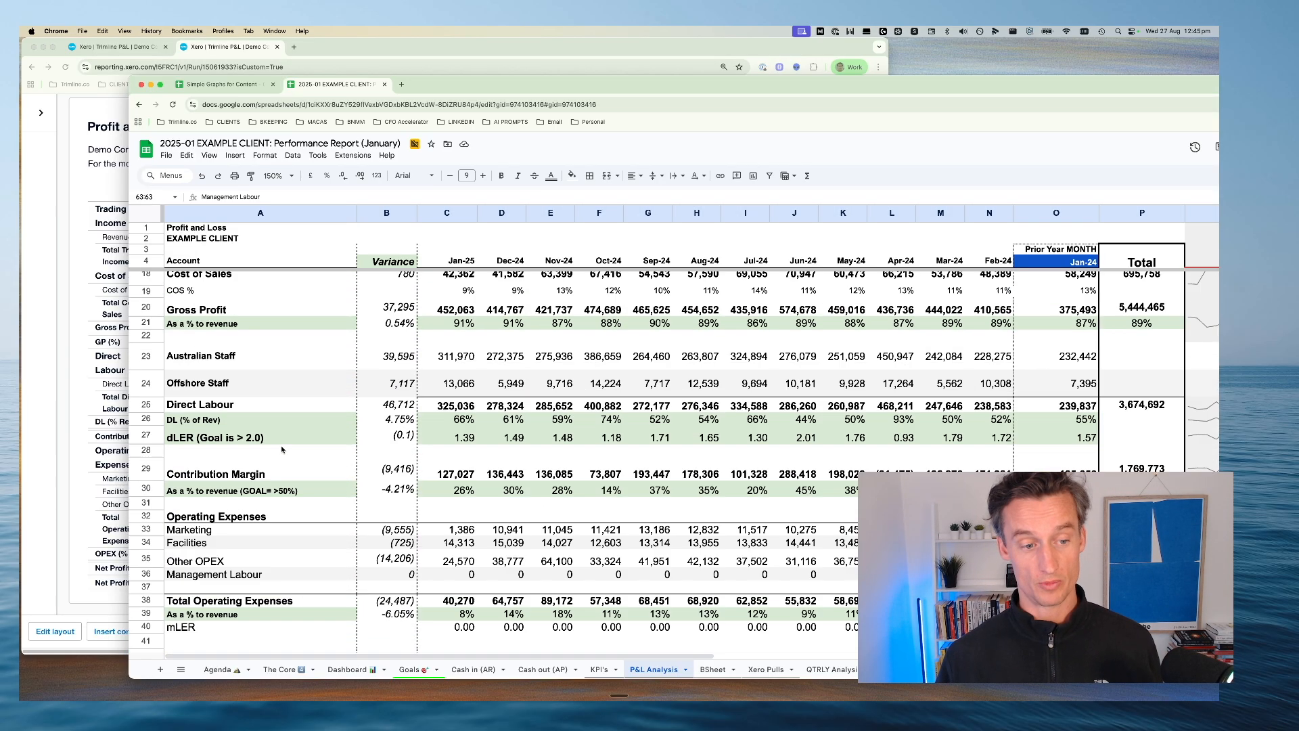
pyautogui.scroll(3, 180, 440)
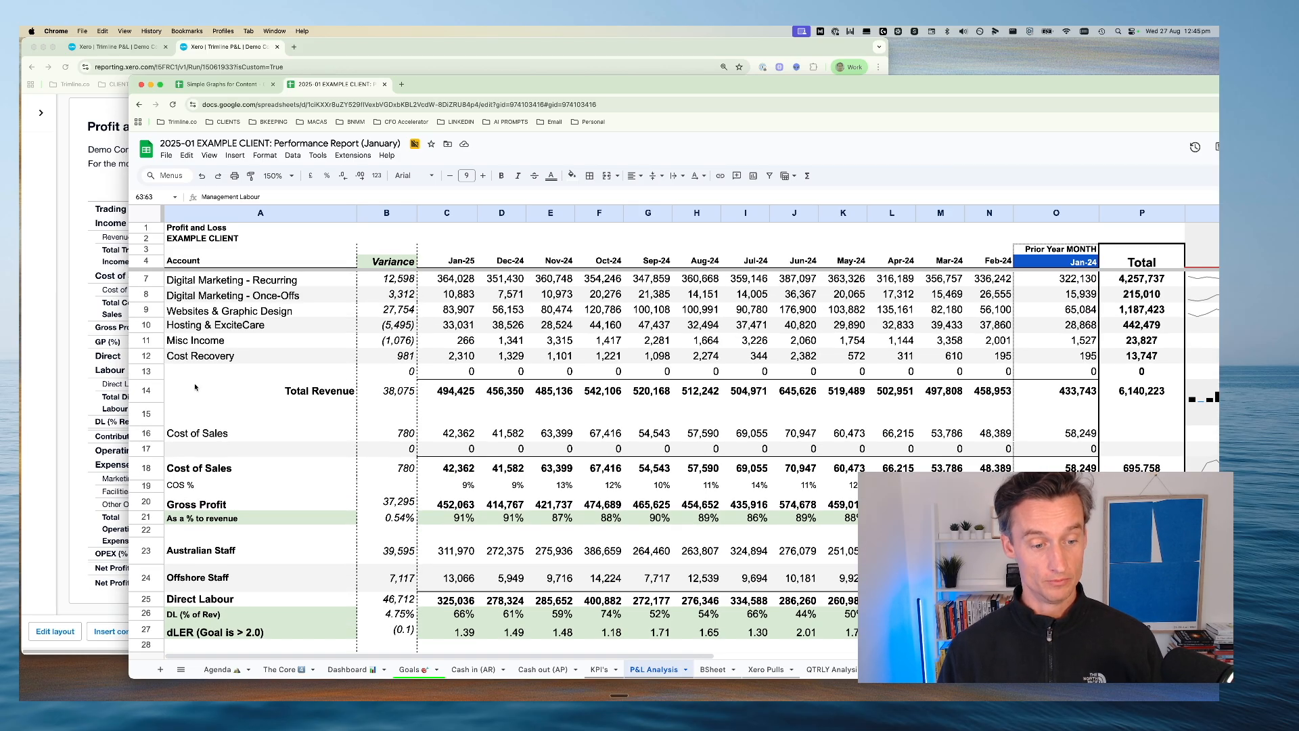
pyautogui.scroll(-5, 194, 447)
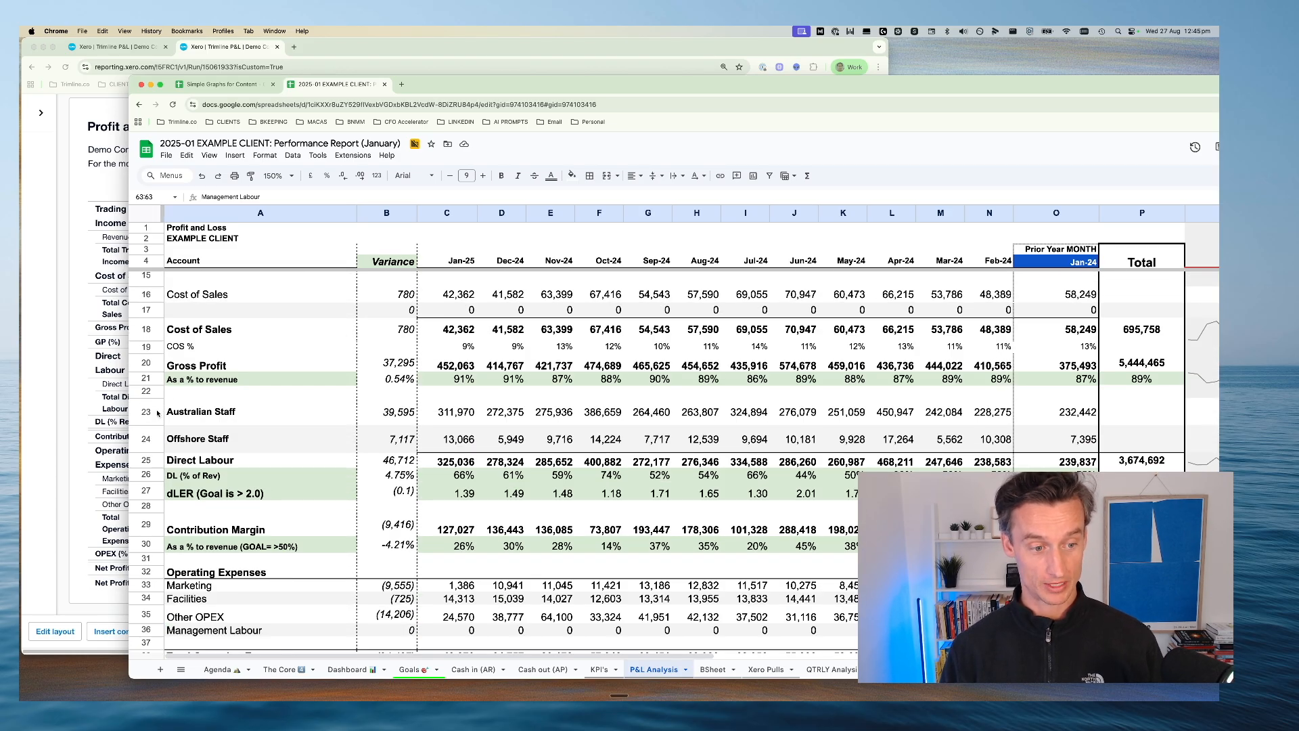
pyautogui.moveTo(161, 412); pyautogui.dragTo(161, 458)
pyautogui.scroll(-2, 197, 624)
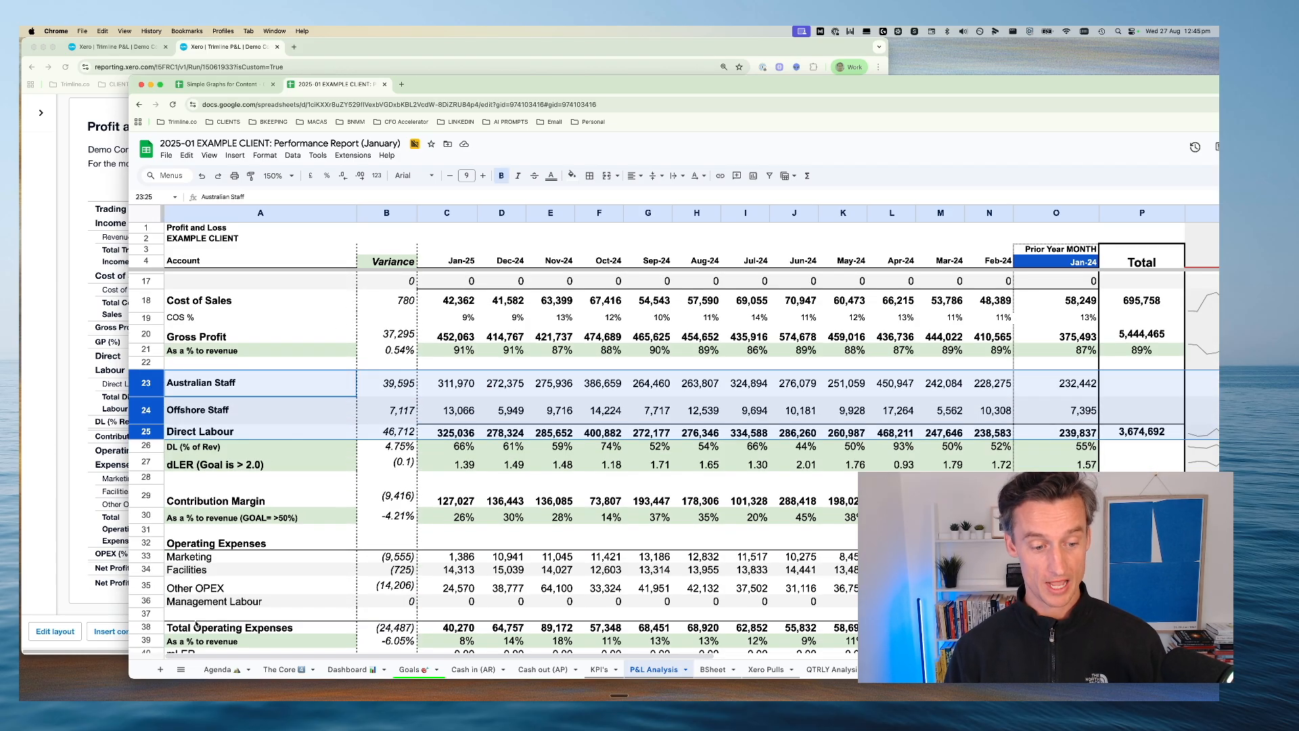
pyautogui.click(148, 602)
pyautogui.moveTo(203, 543); pyautogui.dragTo(204, 602)
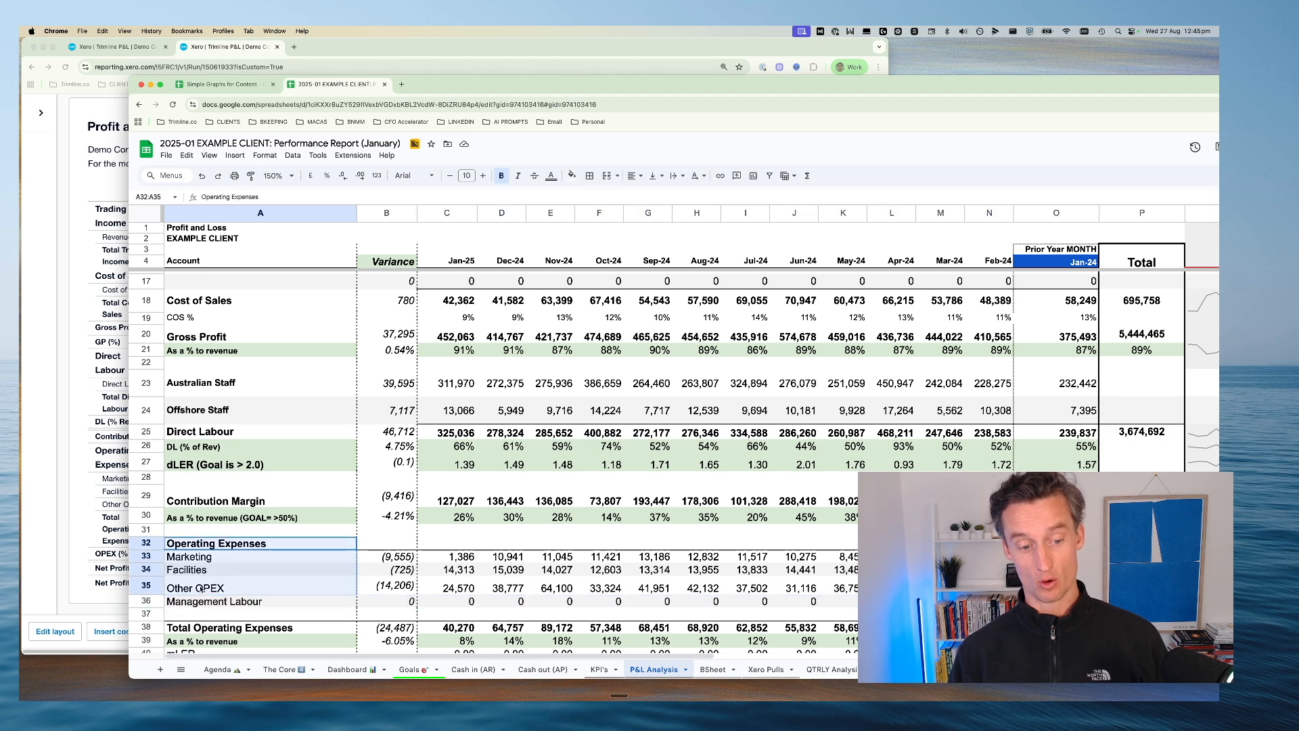
pyautogui.click(146, 602)
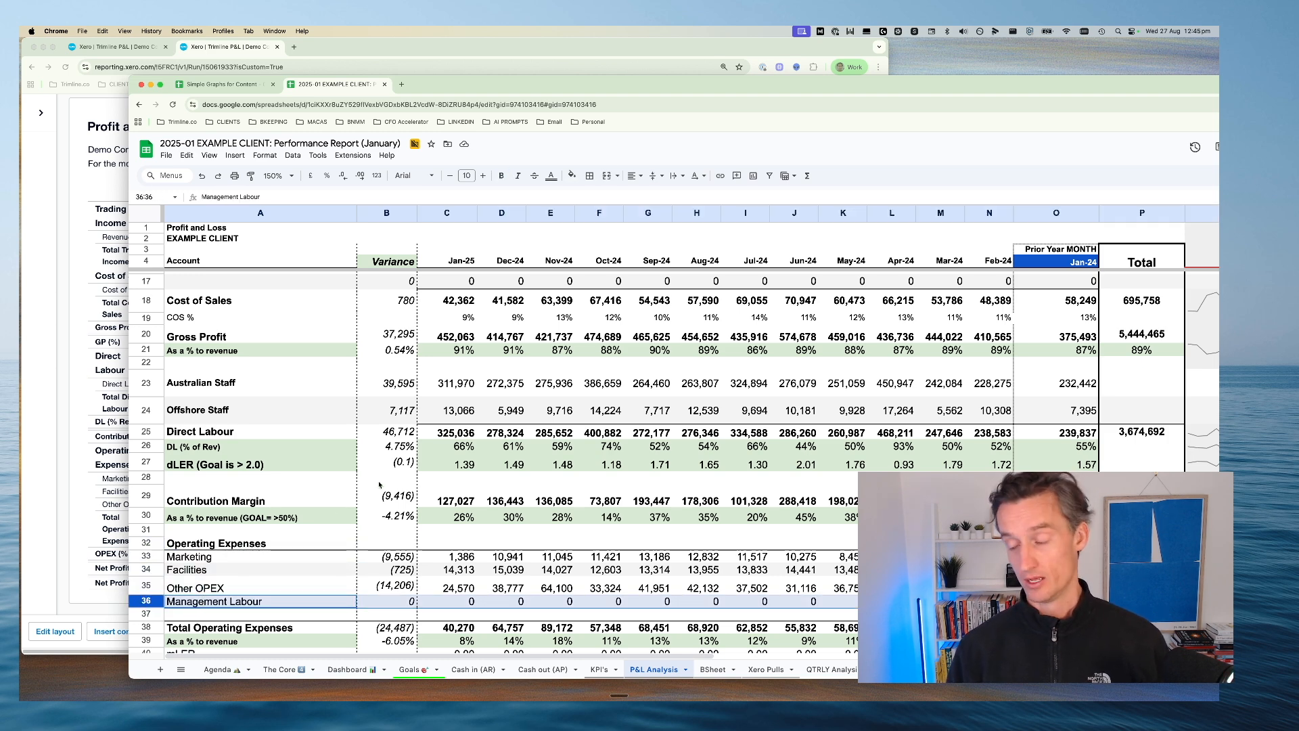
# Switch to the Simple Graphs for Content spreadsheet and resize its window to show the Common Sizing diagram beside Xero's August 2025 results
pyautogui.click(224, 84)
pyautogui.moveTo(128, 134); pyautogui.dragTo(877, 134)
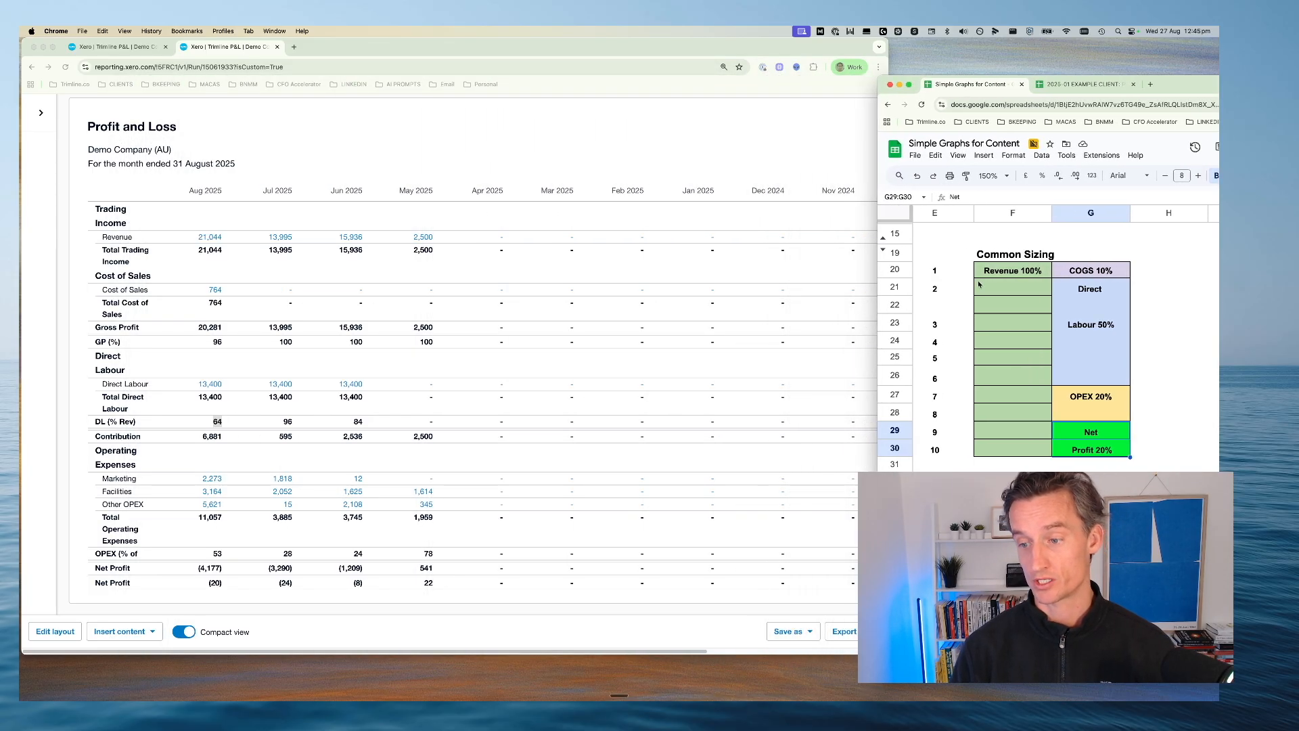
pyautogui.click(1018, 294)
pyautogui.click(210, 420)
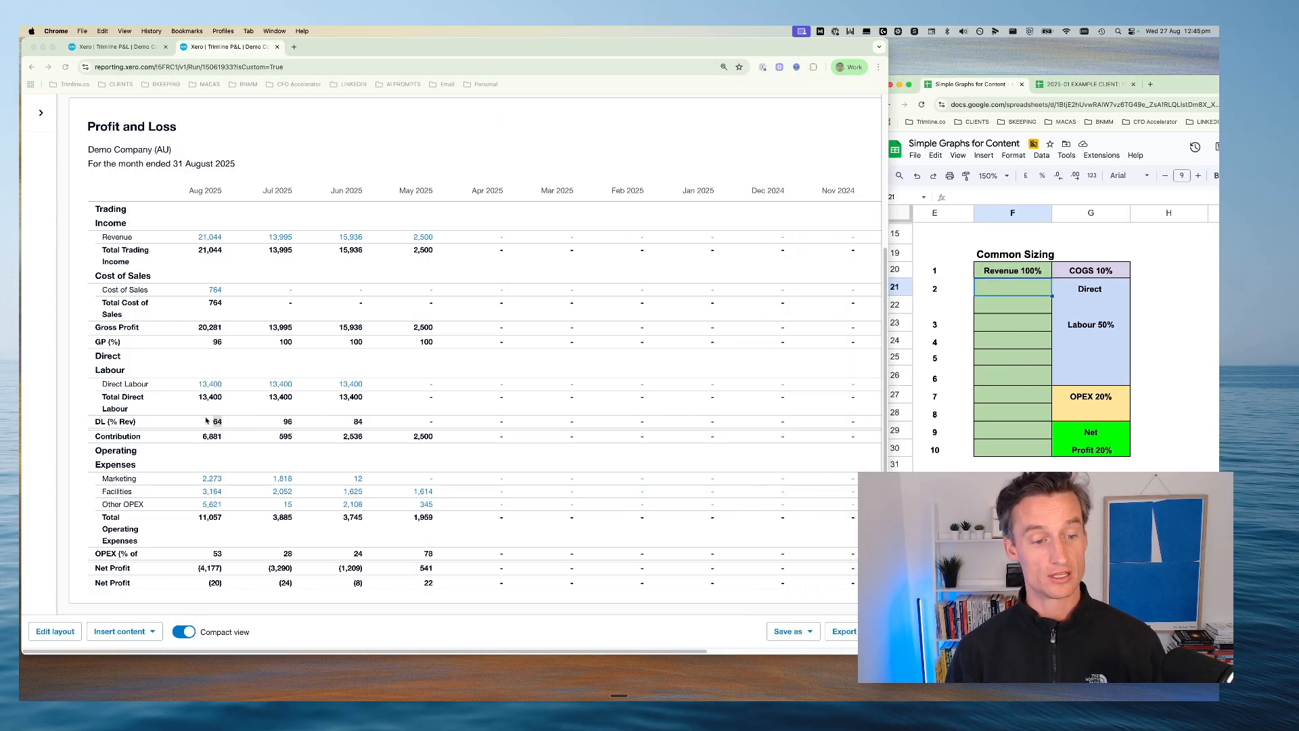
pyautogui.click(1015, 291)
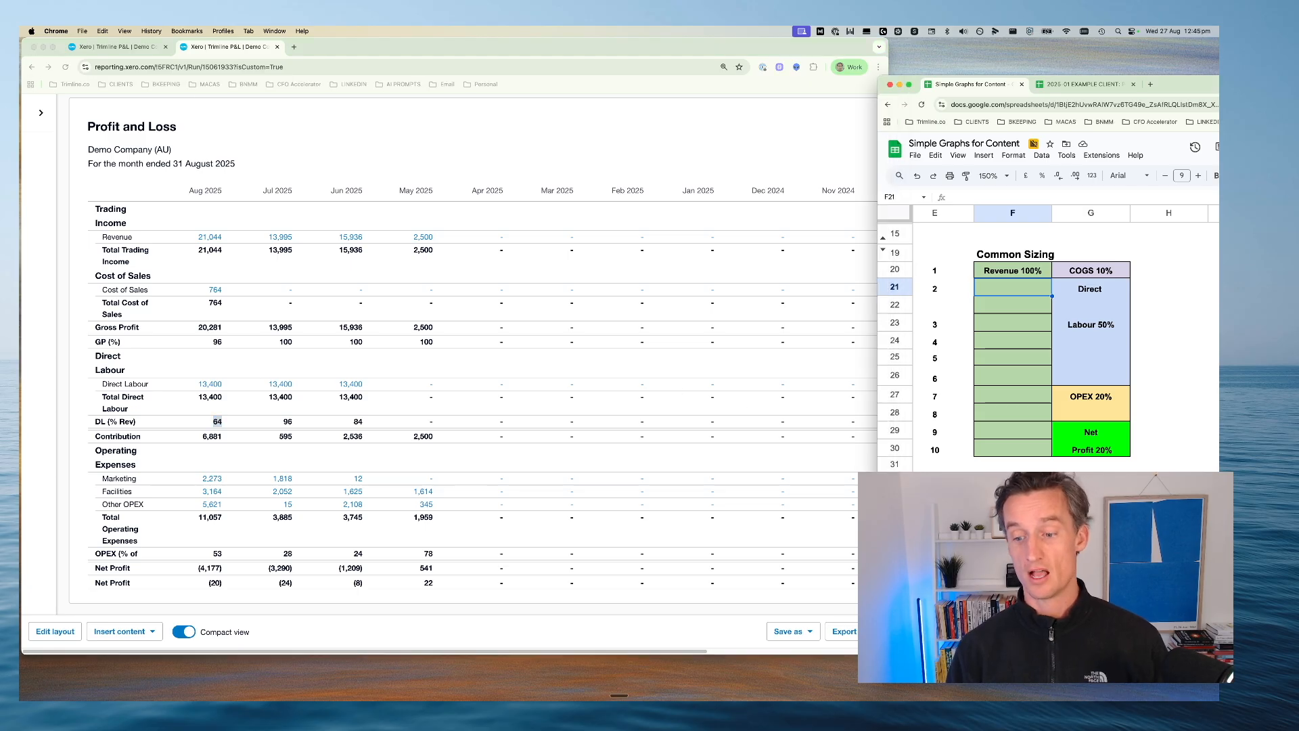
pyautogui.moveTo(877, 496); pyautogui.dragTo(409, 499)
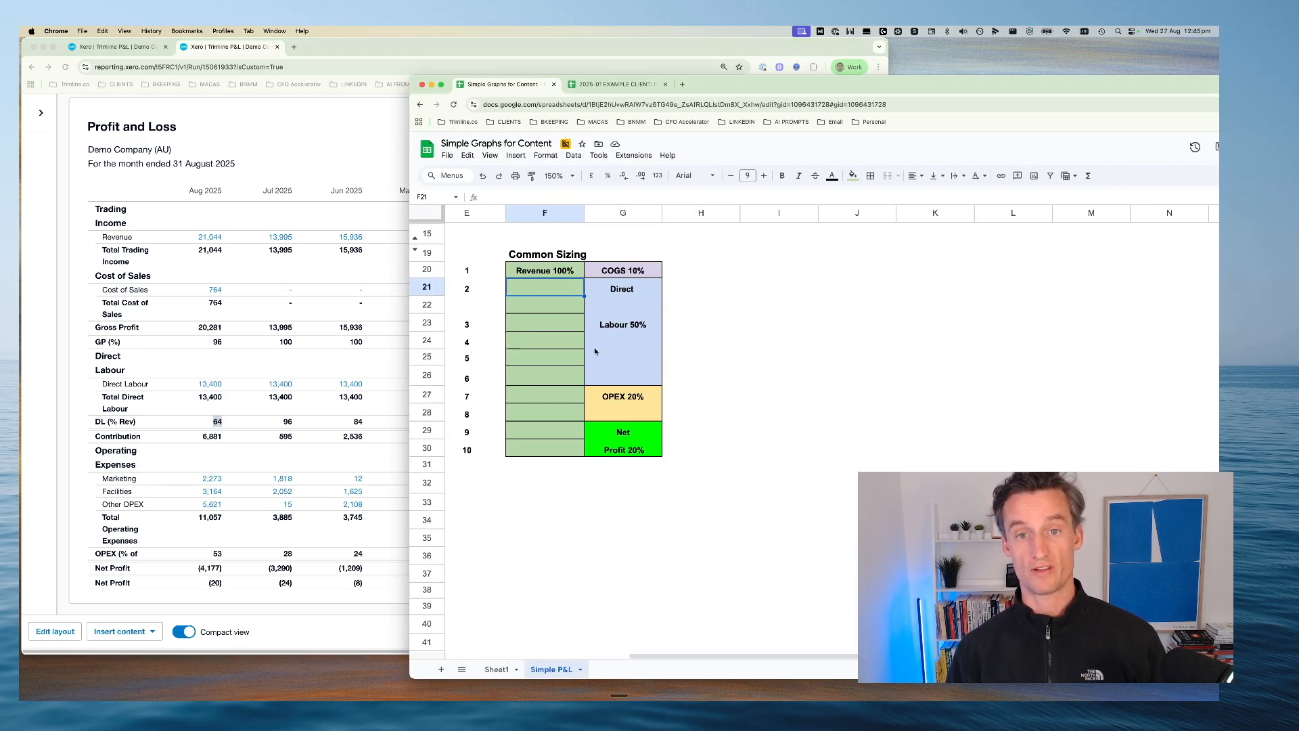
pyautogui.click(567, 54)
pyautogui.click(961, 407)
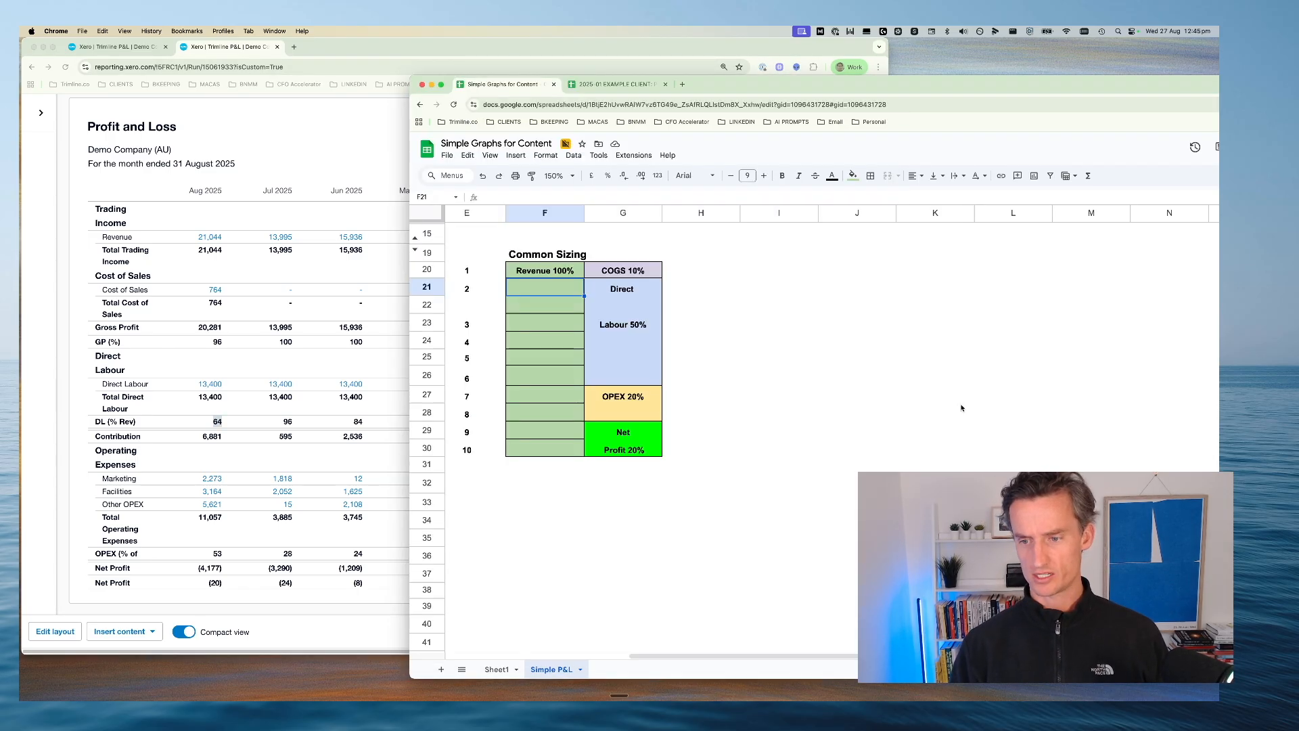
# Highlight the Direct Labour 50% block in the Common Sizing diagram and compare it with August 2025's DL (% Rev) in Xero
pyautogui.moveTo(624, 294); pyautogui.dragTo(611, 374)
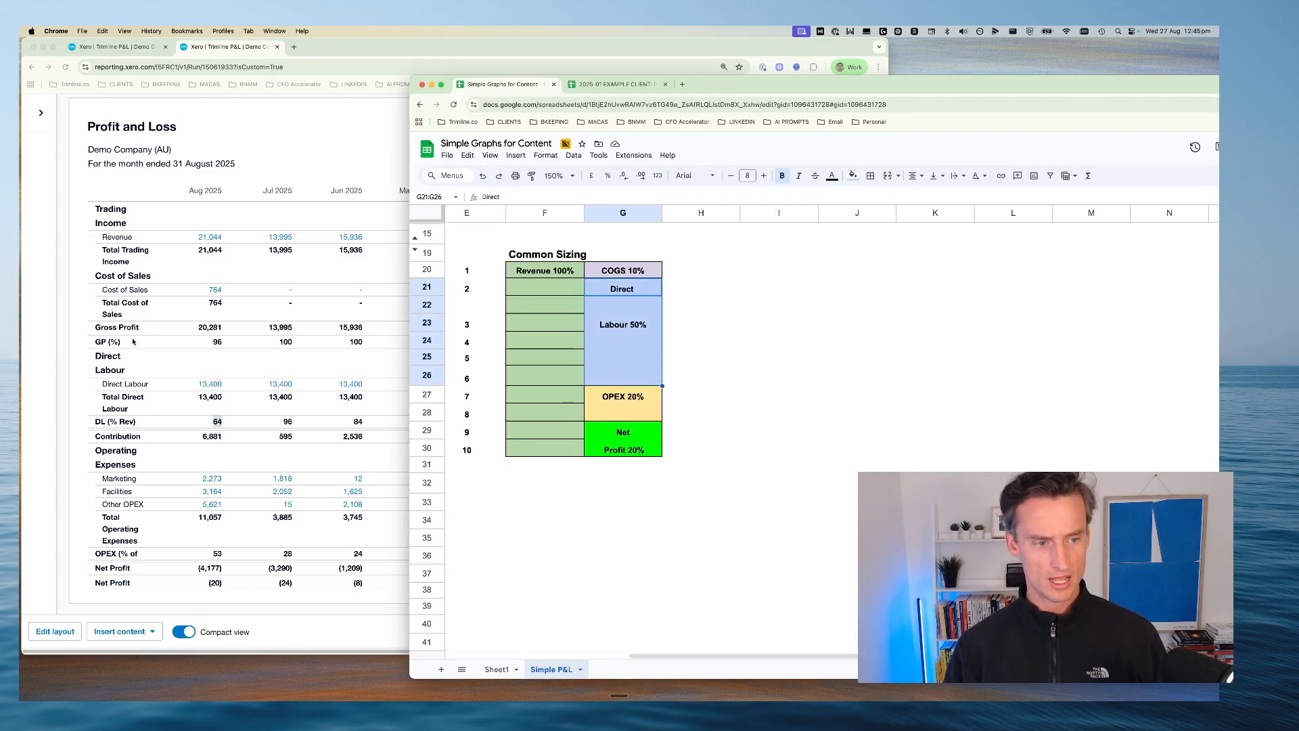
pyautogui.click(217, 423)
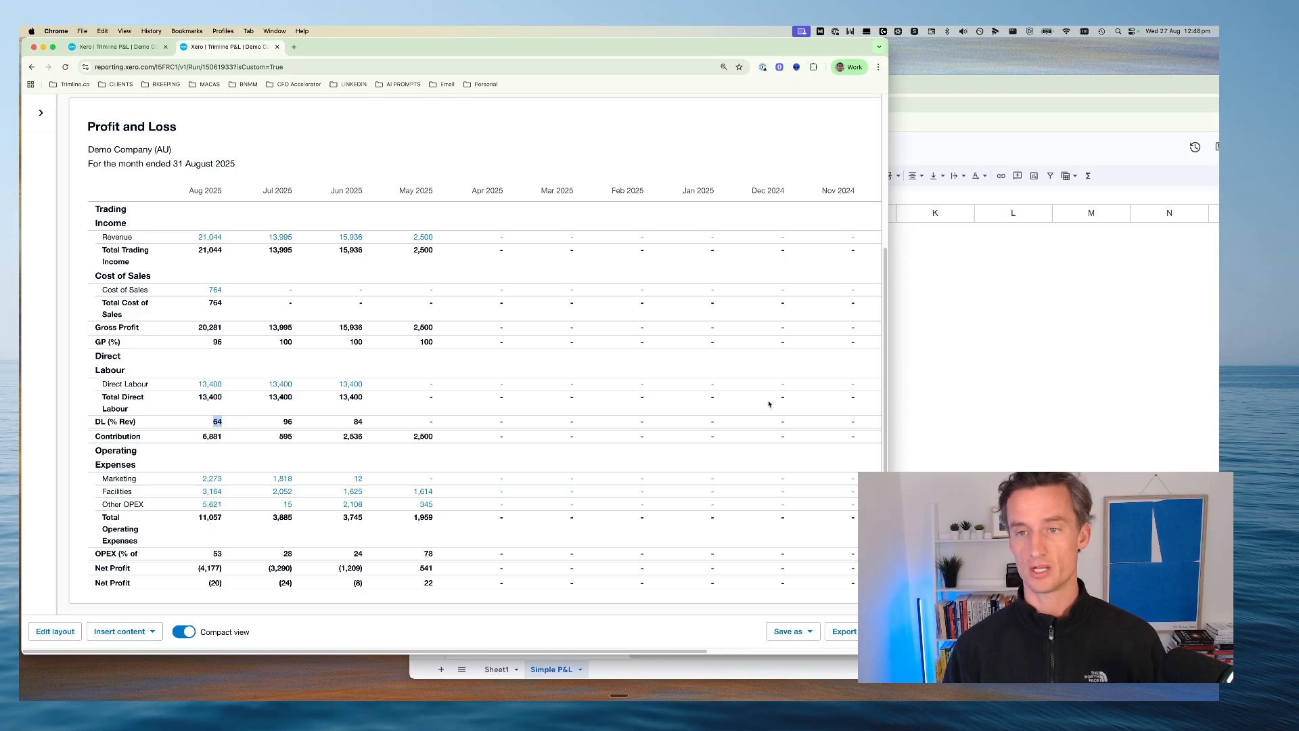
pyautogui.click(988, 389)
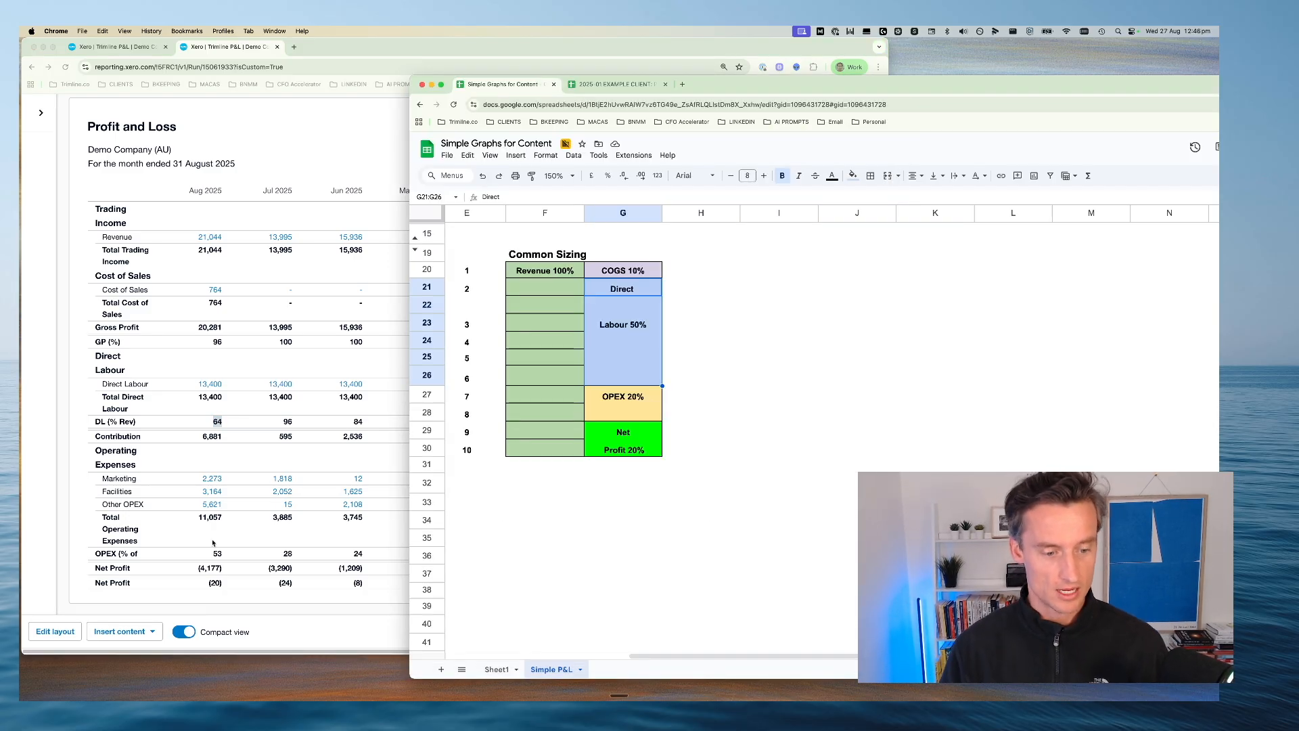
pyautogui.click(549, 501)
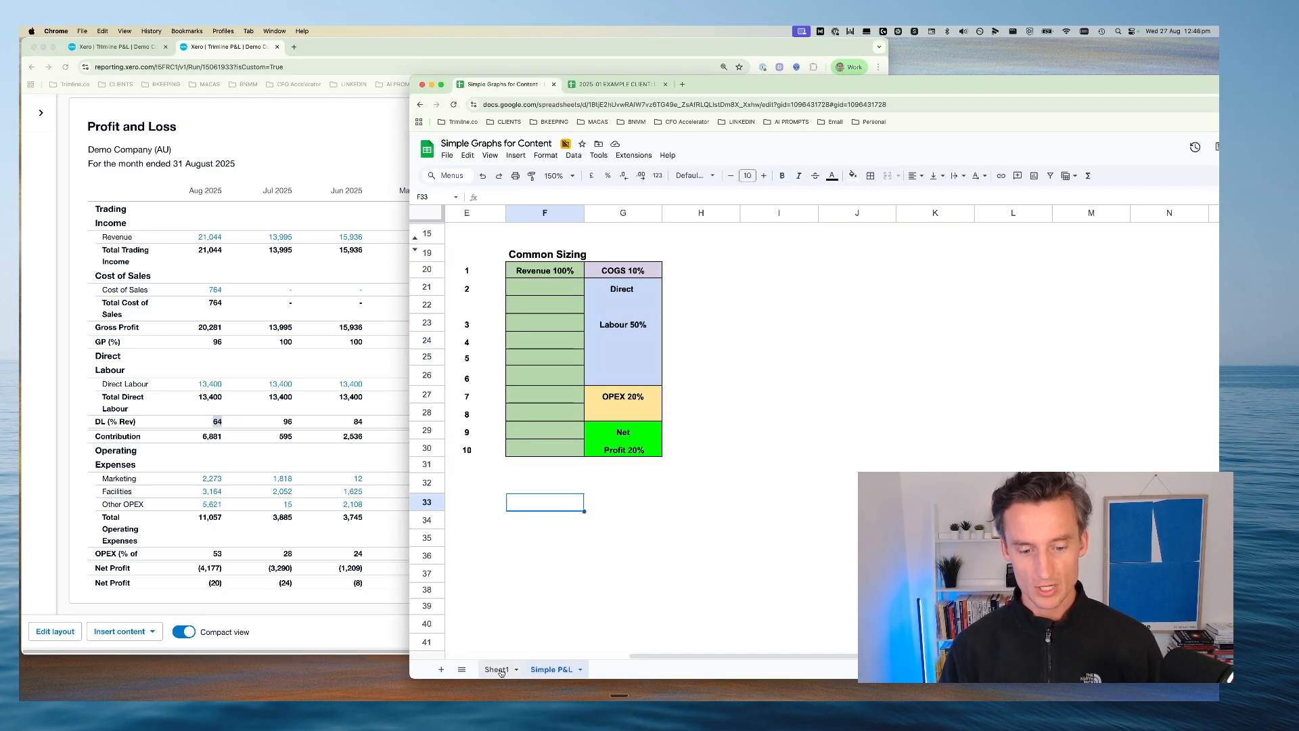
# Find the P&L Forecast chart on the Simple P&L sheet, set the sheet zoom to 100% and review the chart's monthly trends
pyautogui.scroll(5, 595, 534)
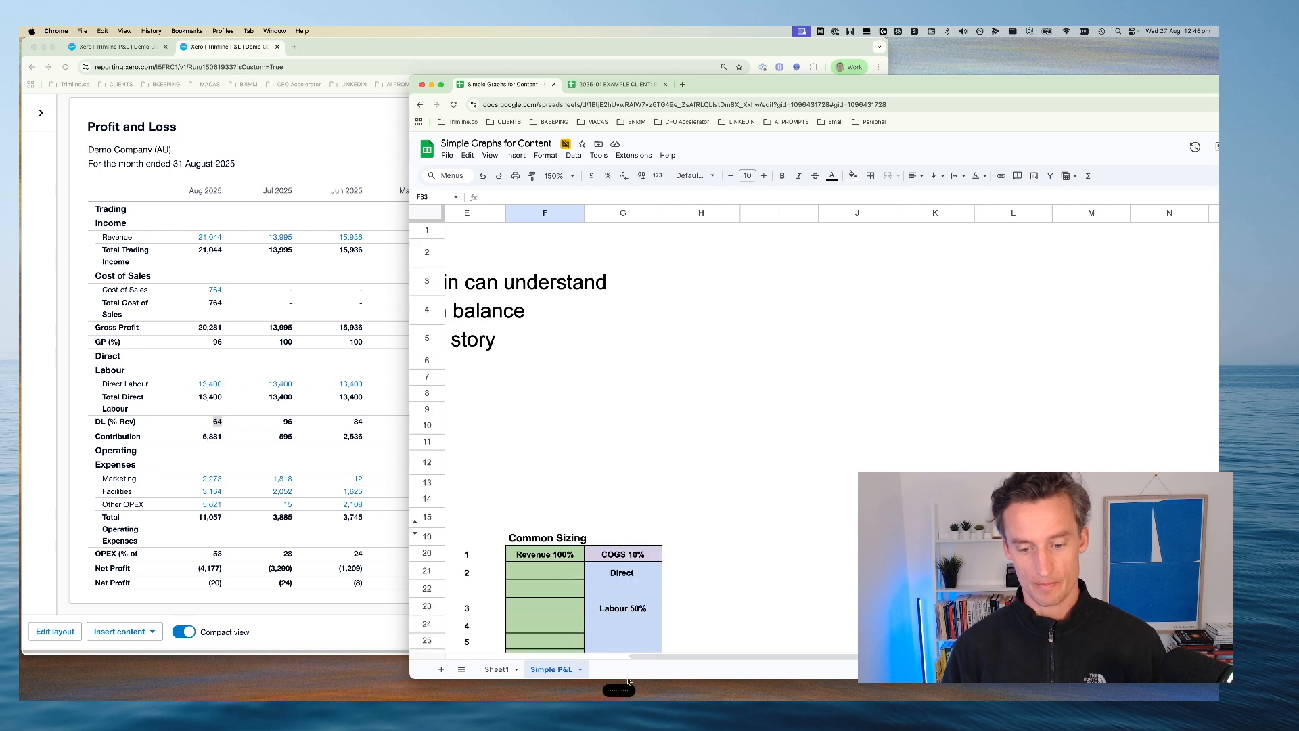
pyautogui.hscroll(-5, 575, 497)
pyautogui.scroll(-3, 535, 485)
pyautogui.scroll(-10, 535, 485)
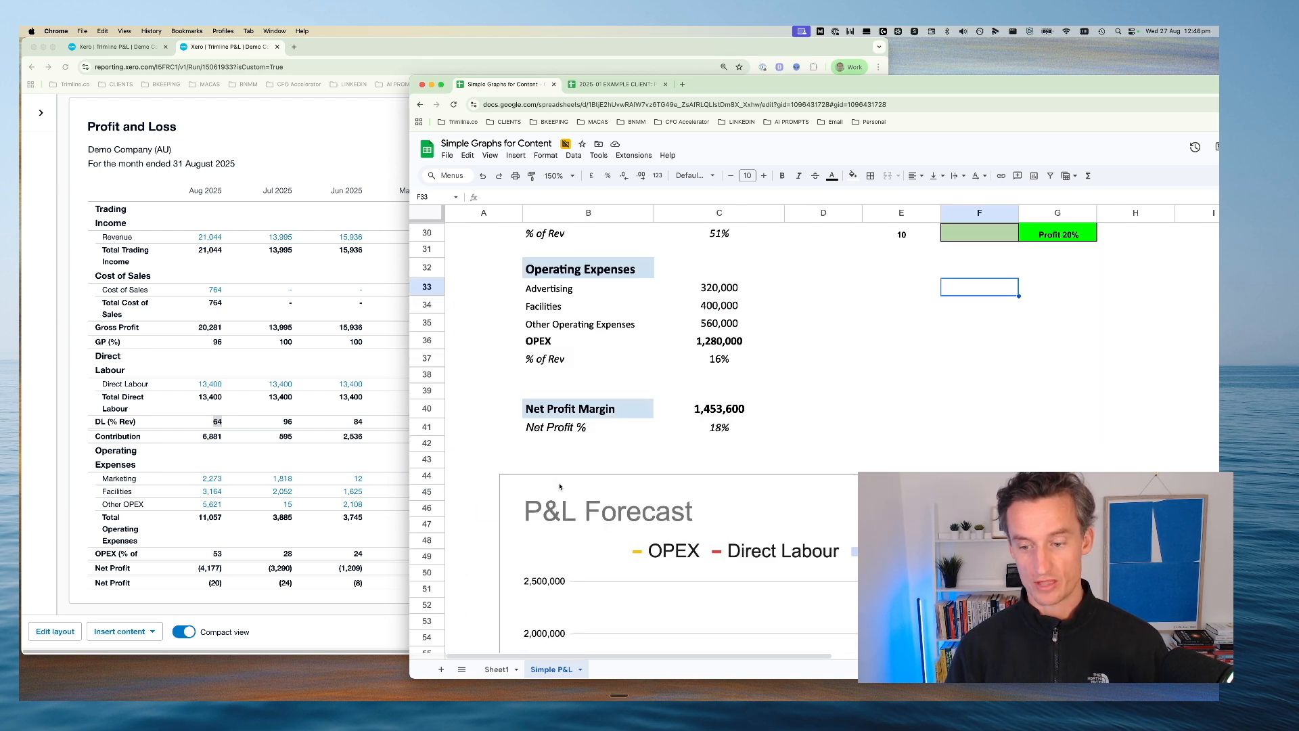
pyautogui.click(551, 174)
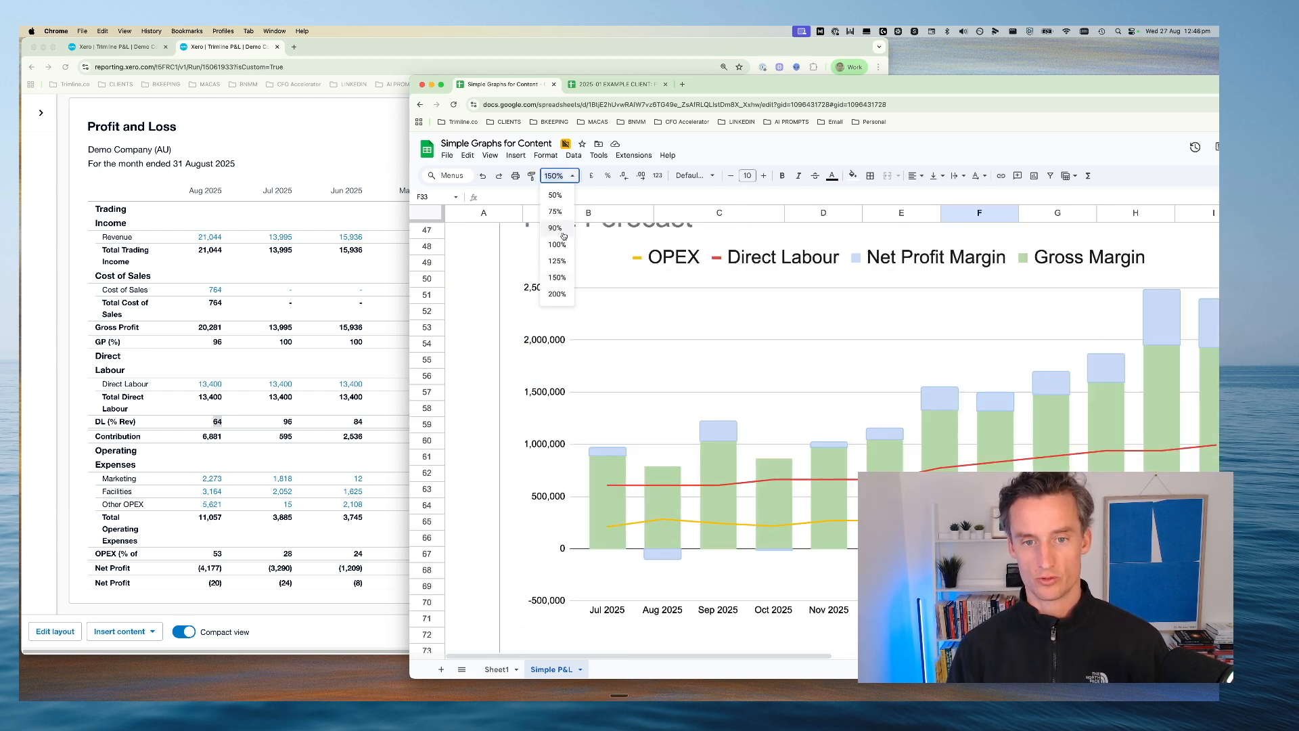
pyautogui.click(556, 237)
pyautogui.click(763, 389)
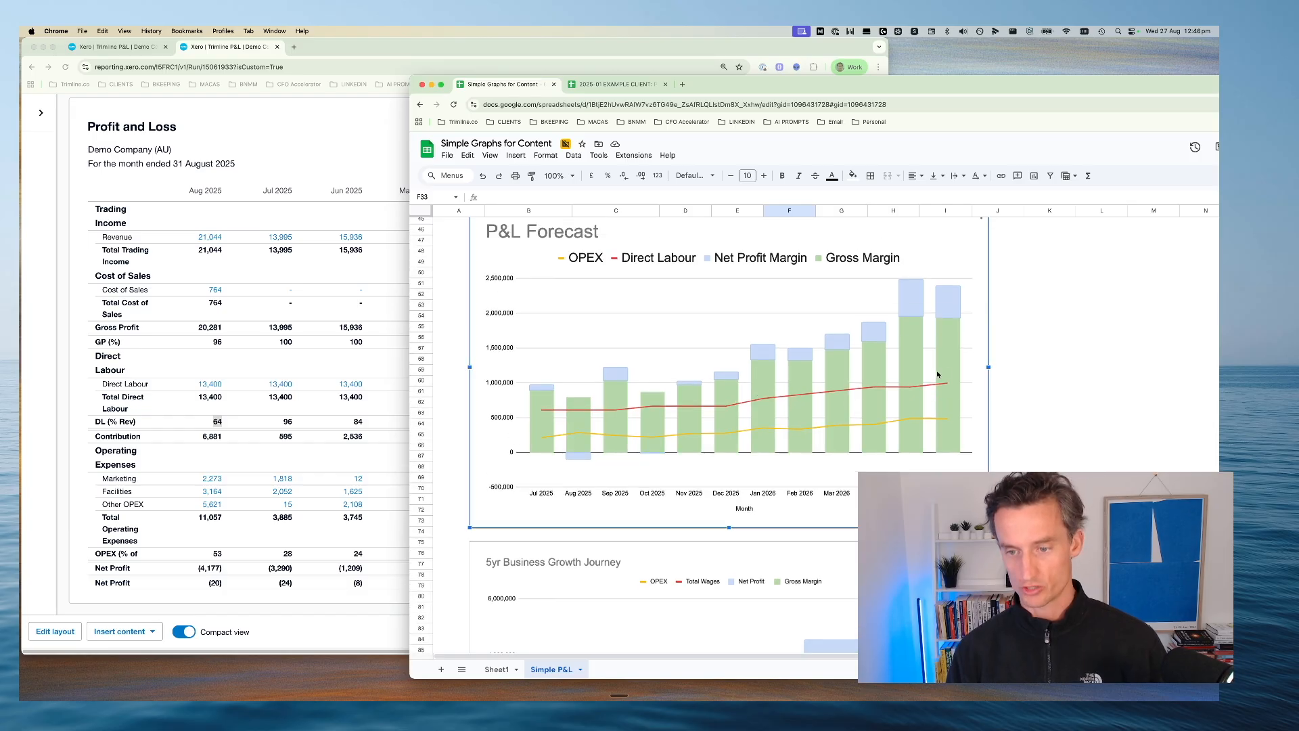
pyautogui.moveTo(755, 399)
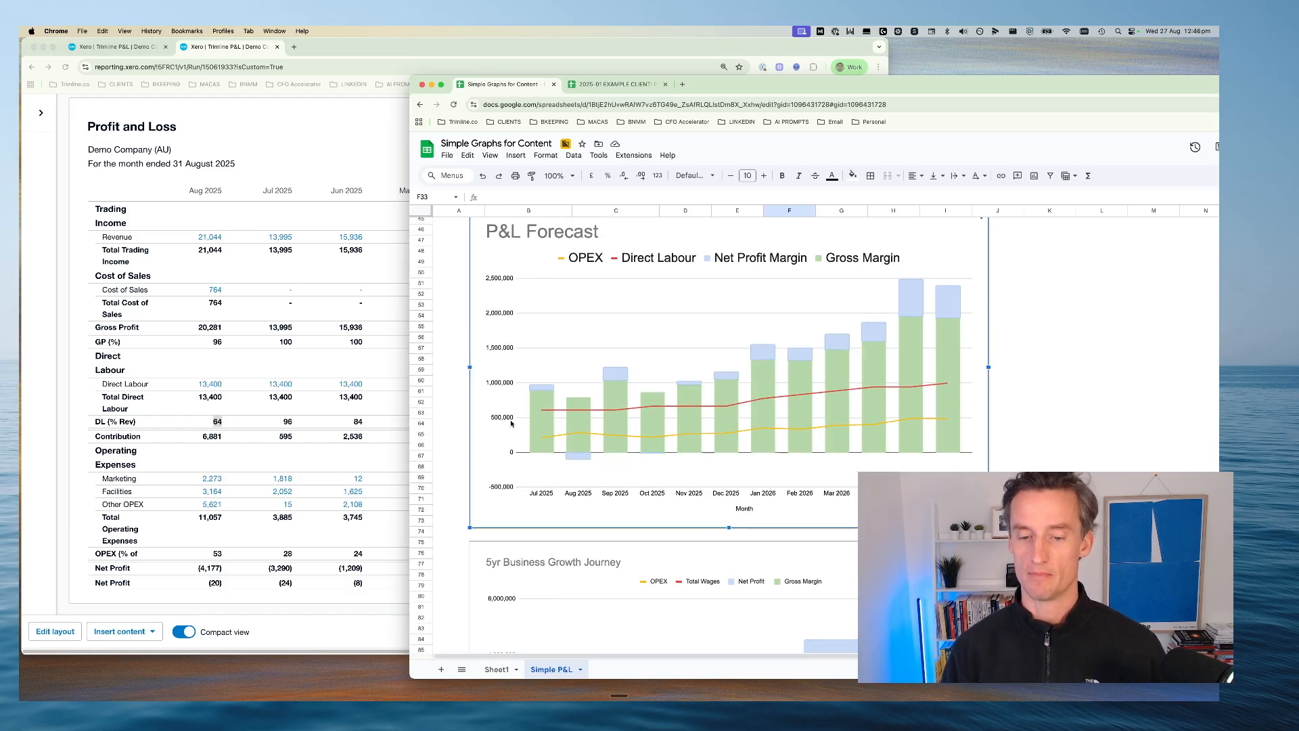
pyautogui.scroll(2, 506, 425)
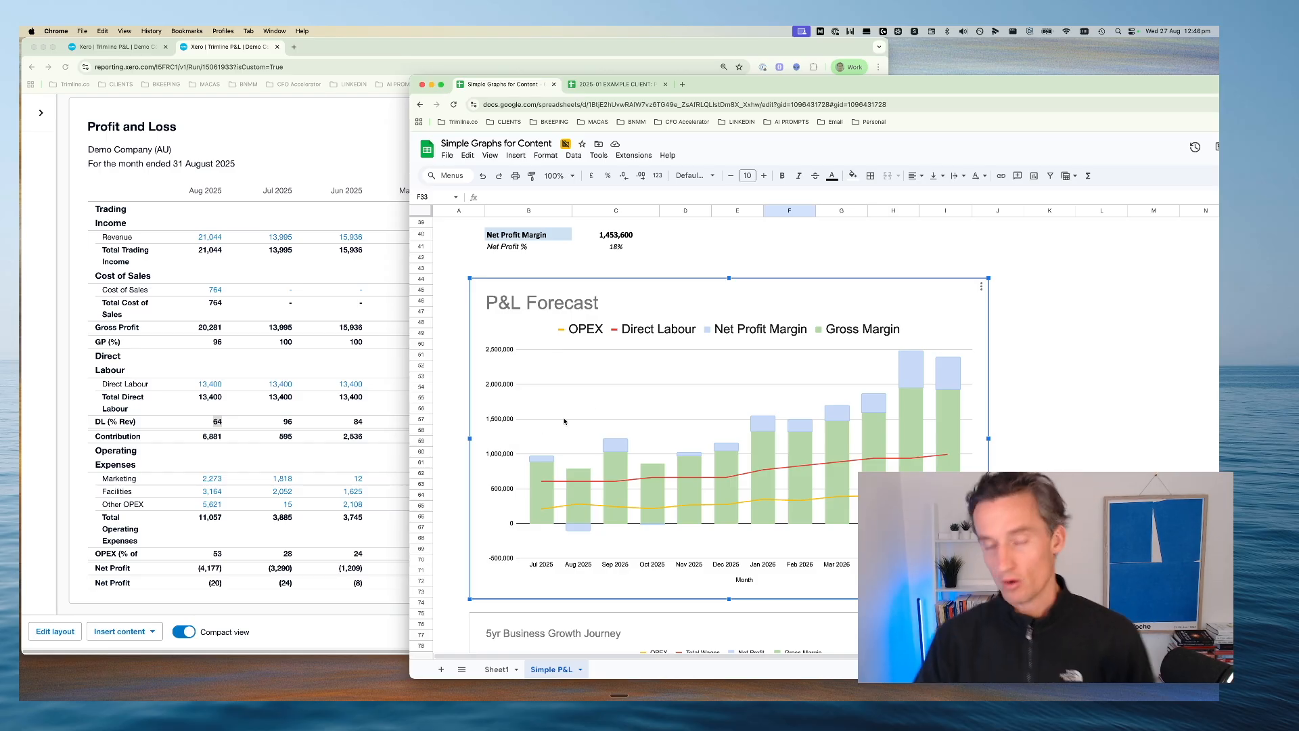
# Return to Xero and check the favourite reports listed under Accounting, keeping the Trimline P&L open
pyautogui.click(286, 144)
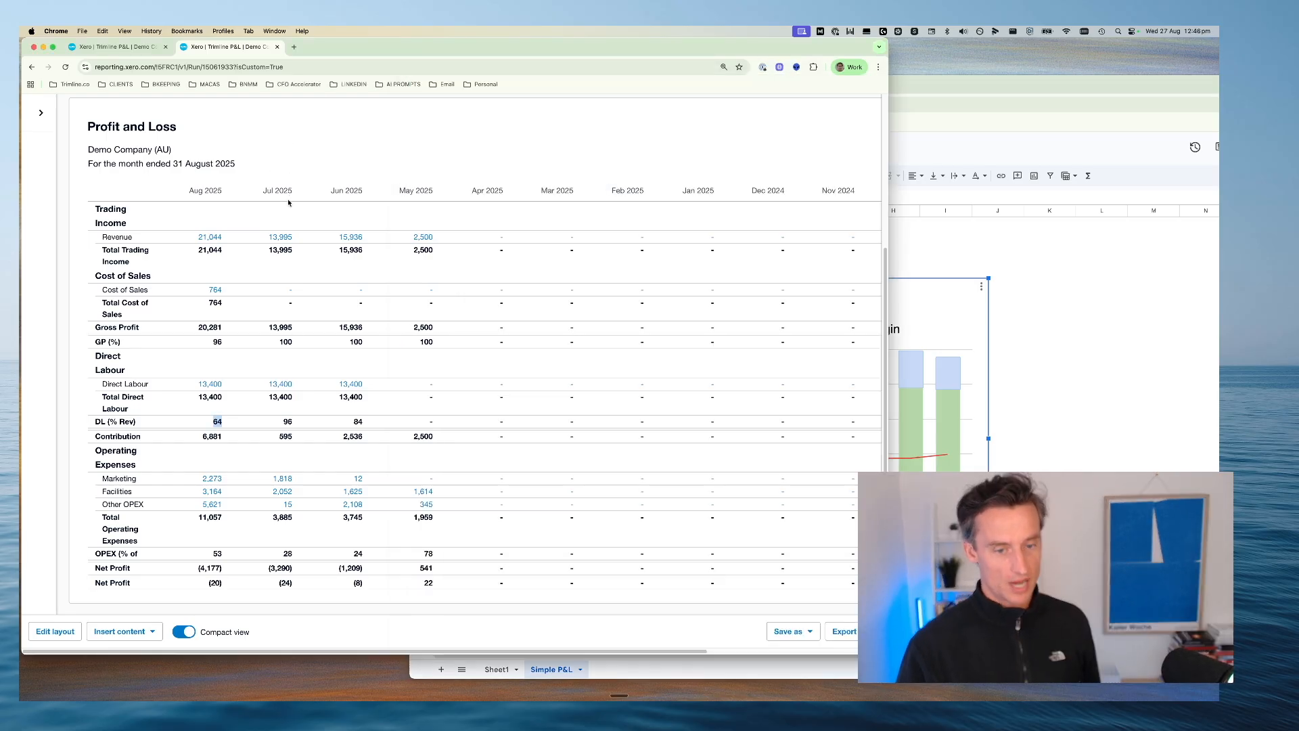
pyautogui.scroll(5, 286, 146)
pyautogui.click(284, 148)
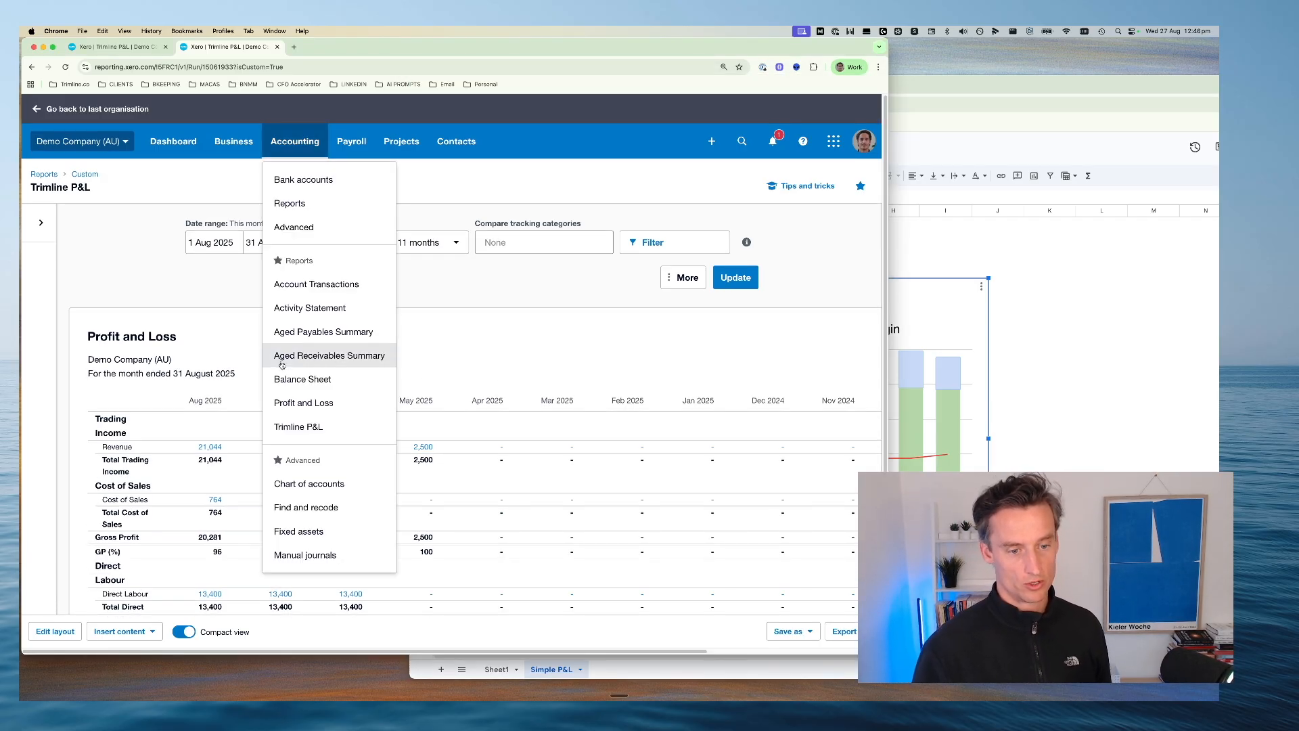
pyautogui.click(536, 281)
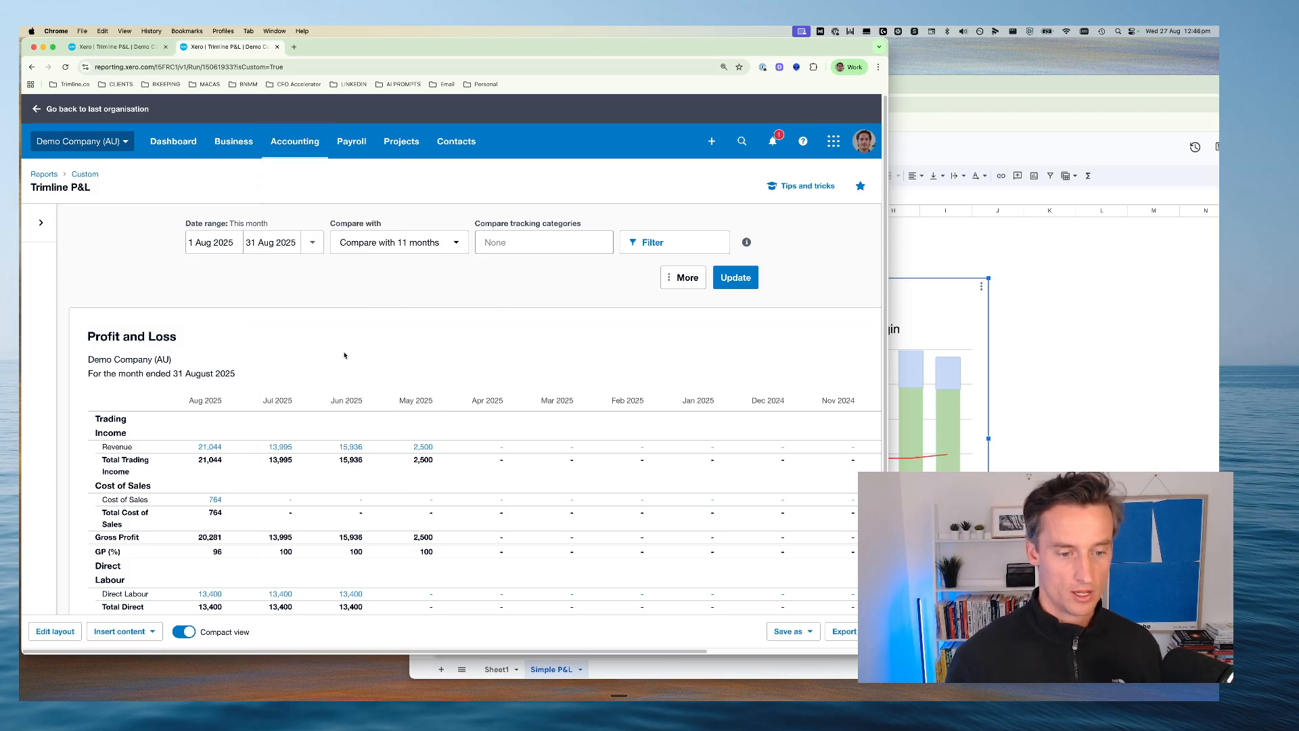
# Review the Trimline P&L across the compared months and widen the browser window to fit every column through Total
pyautogui.scroll(-5, 164, 332)
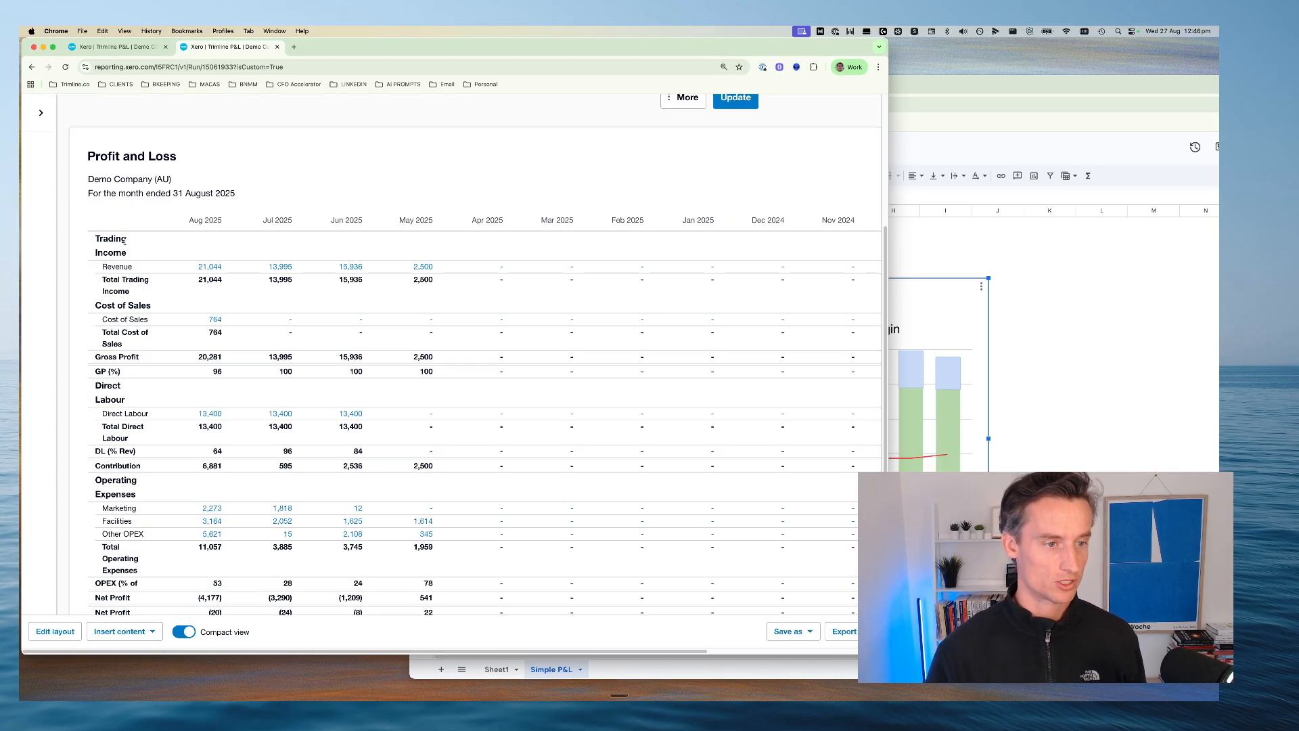
pyautogui.scroll(-1, 203, 534)
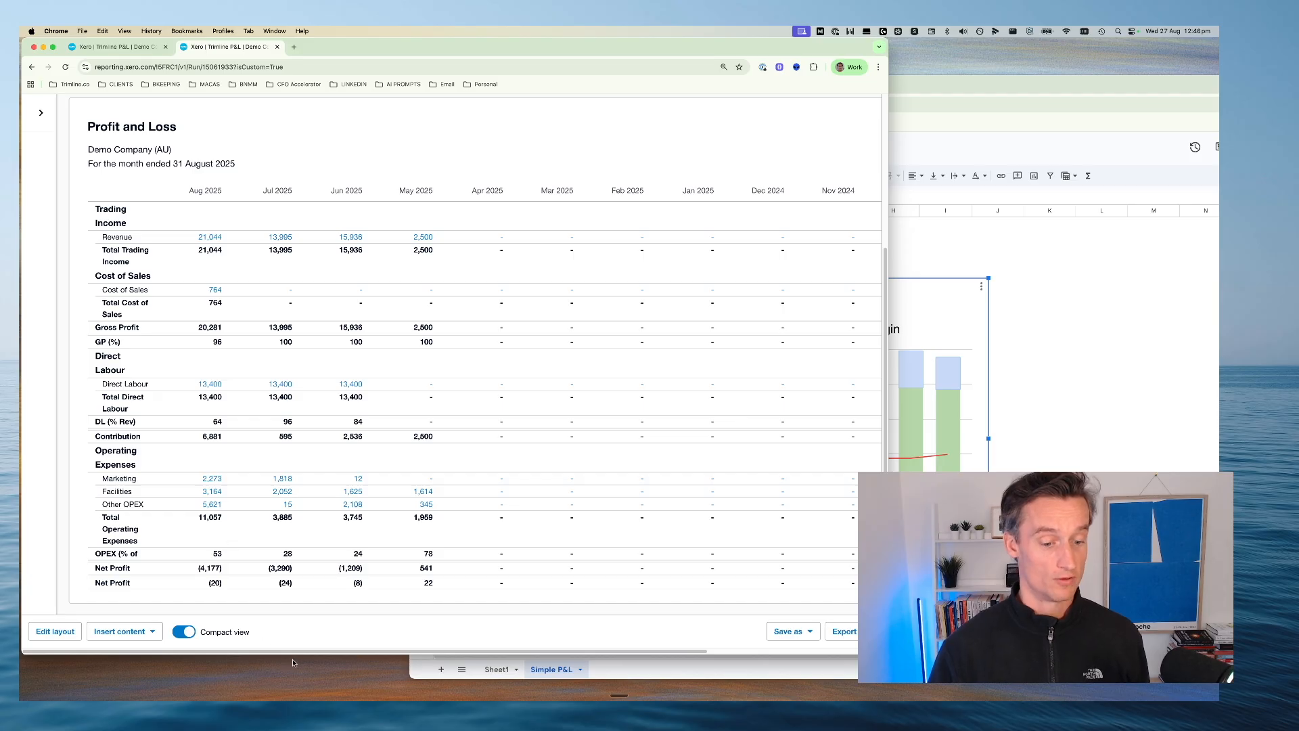
pyautogui.moveTo(298, 653); pyautogui.dragTo(575, 659)
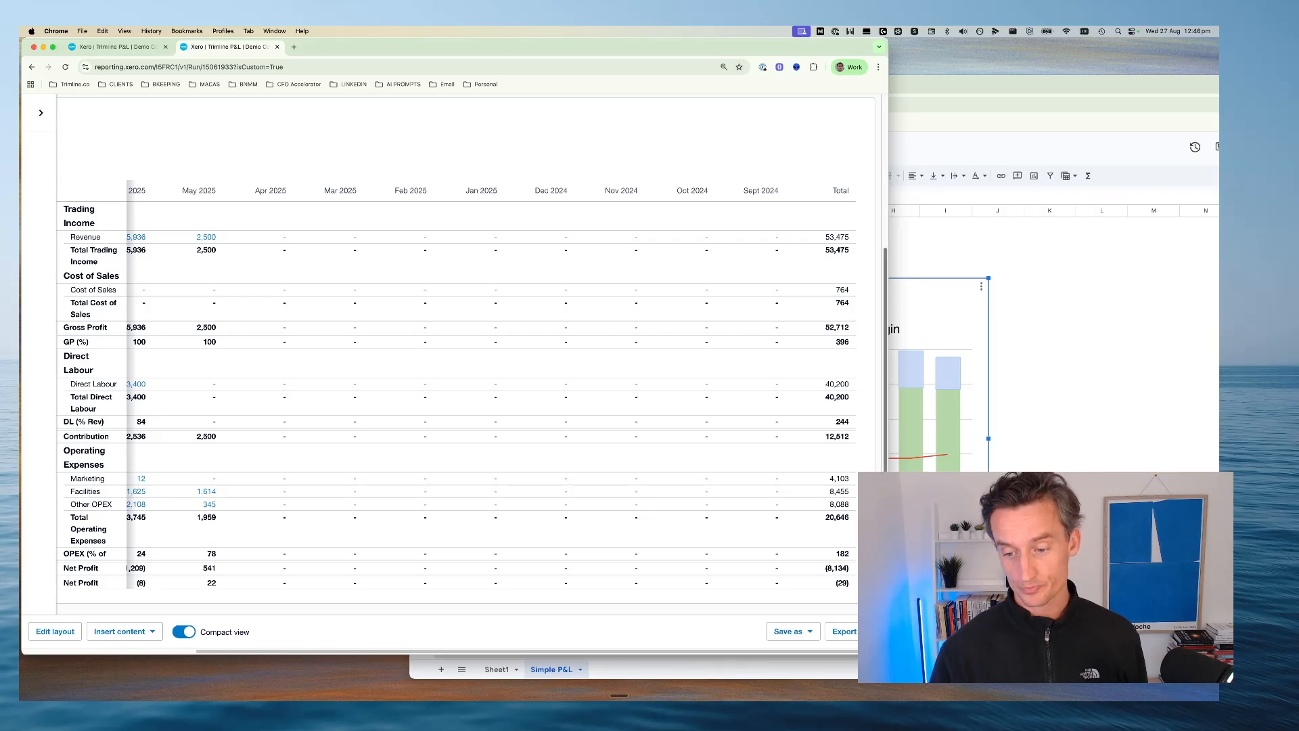
pyautogui.moveTo(887, 653); pyautogui.dragTo(1128, 671)
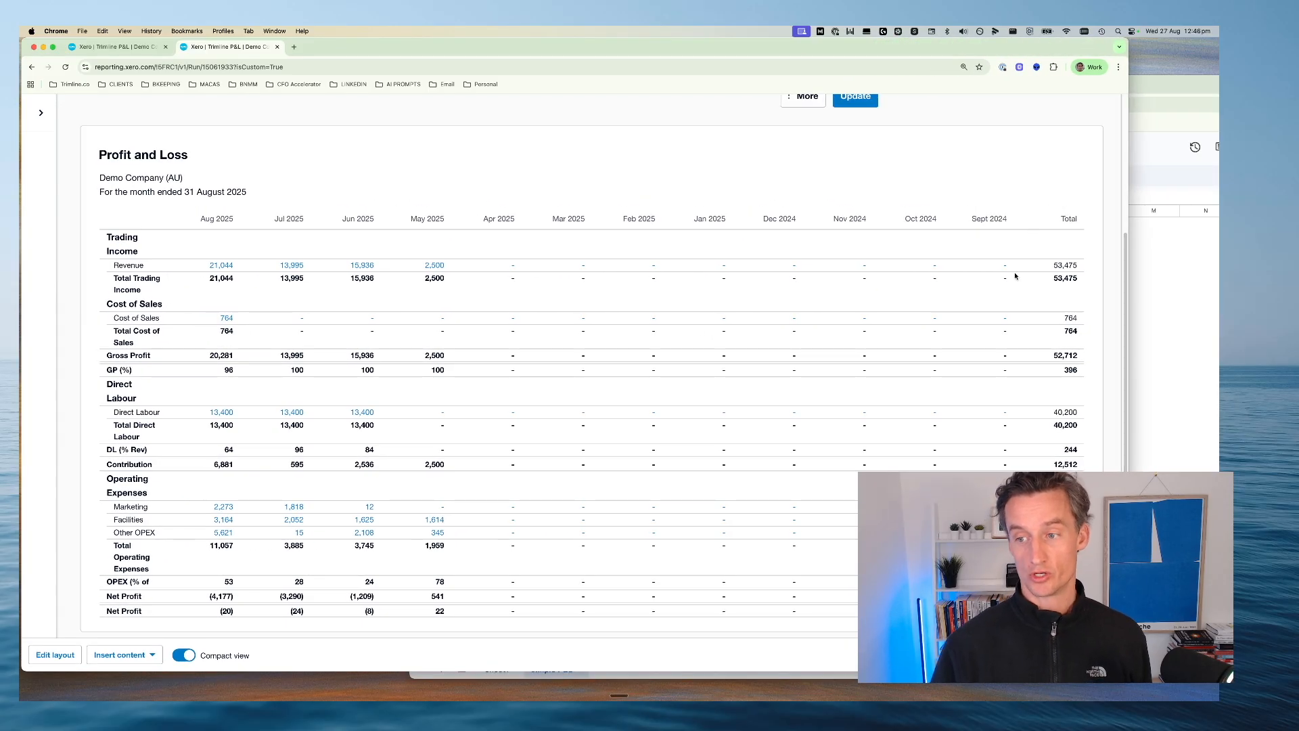